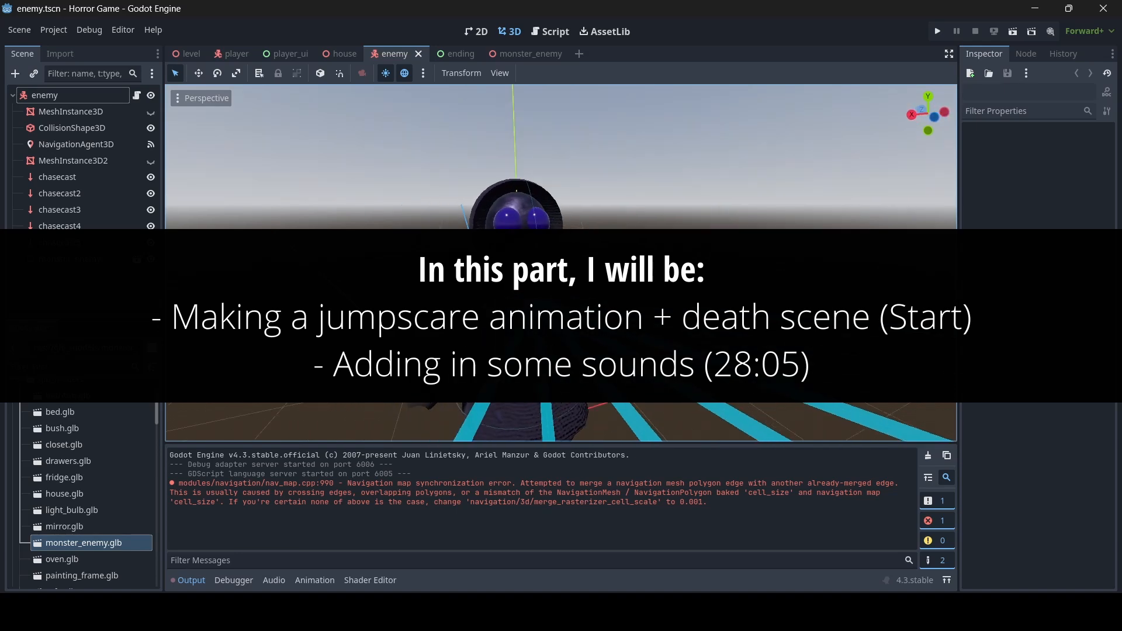
- Add a Camera3D as a child of the enemy root node
scroll(468, 316, up, 5)
scroll(459, 305, up, 8)
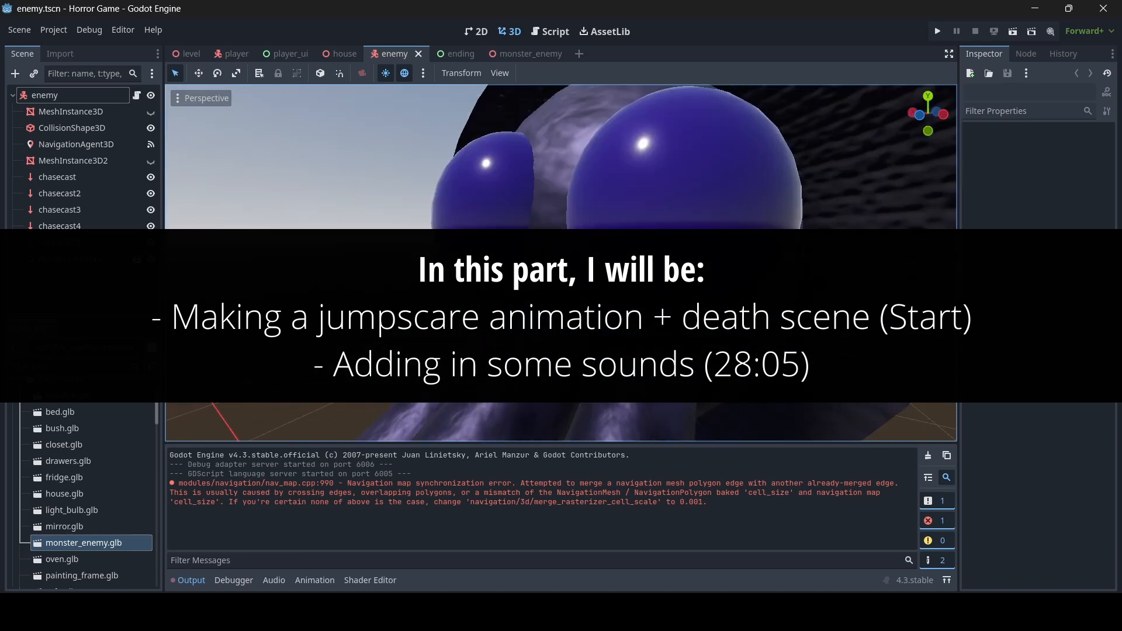
scroll(455, 307, down, 15)
key(s)
right_drag(560, 262, 476, 292)
key(w)
key(s)
key(s)
key(a)
key(w)
key(d)
key(d)
key(s)
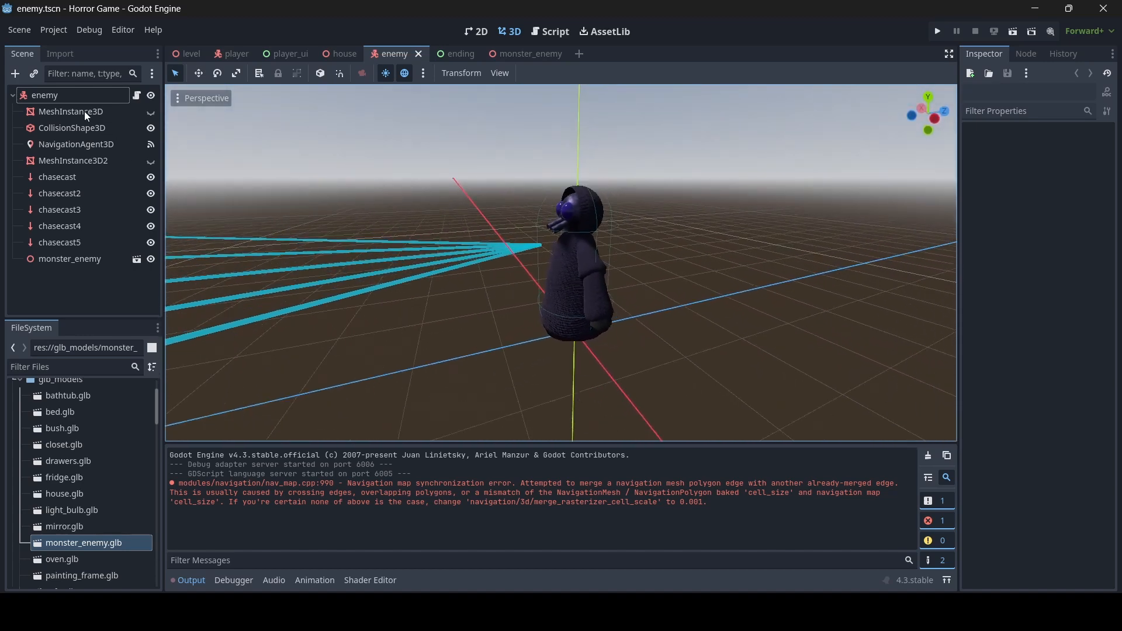
click(69, 95)
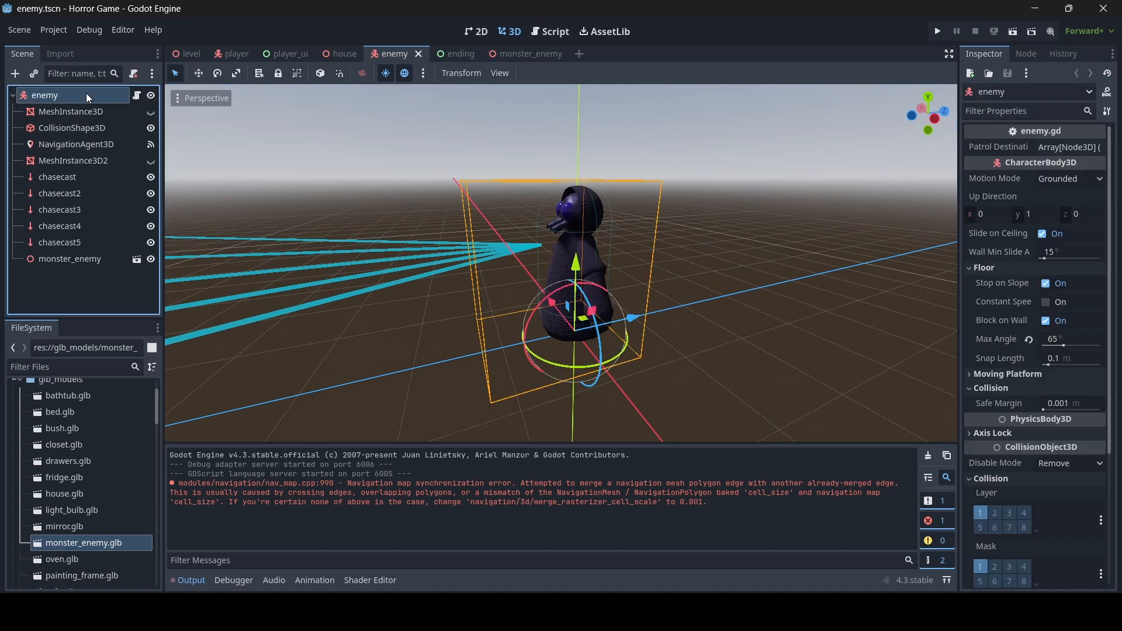
right_click(65, 95)
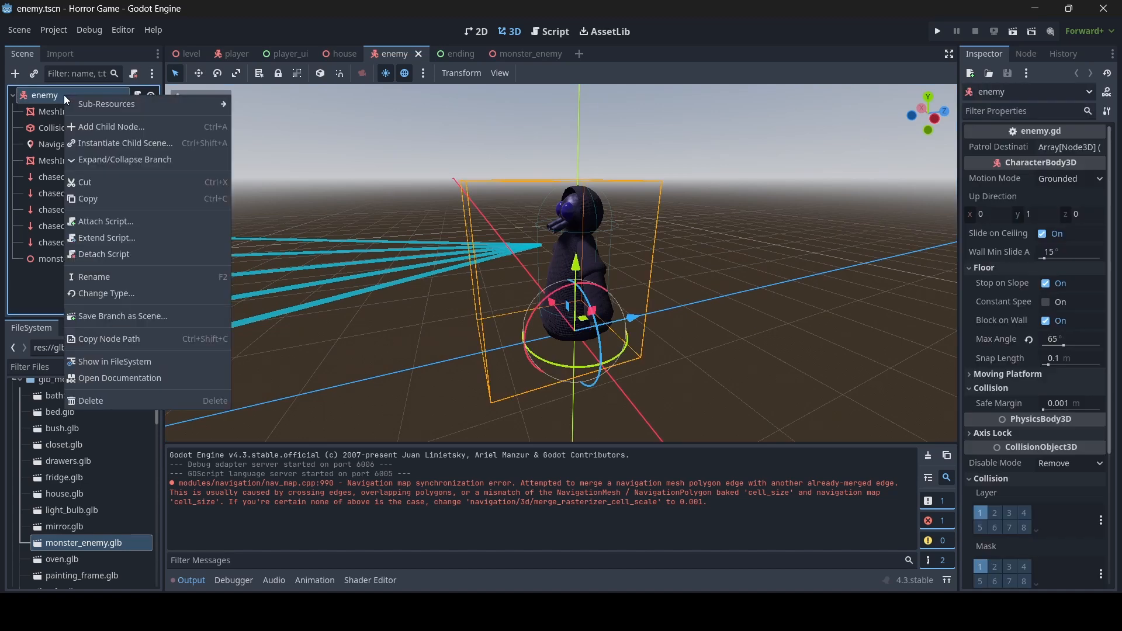
click(97, 127)
text(camera)
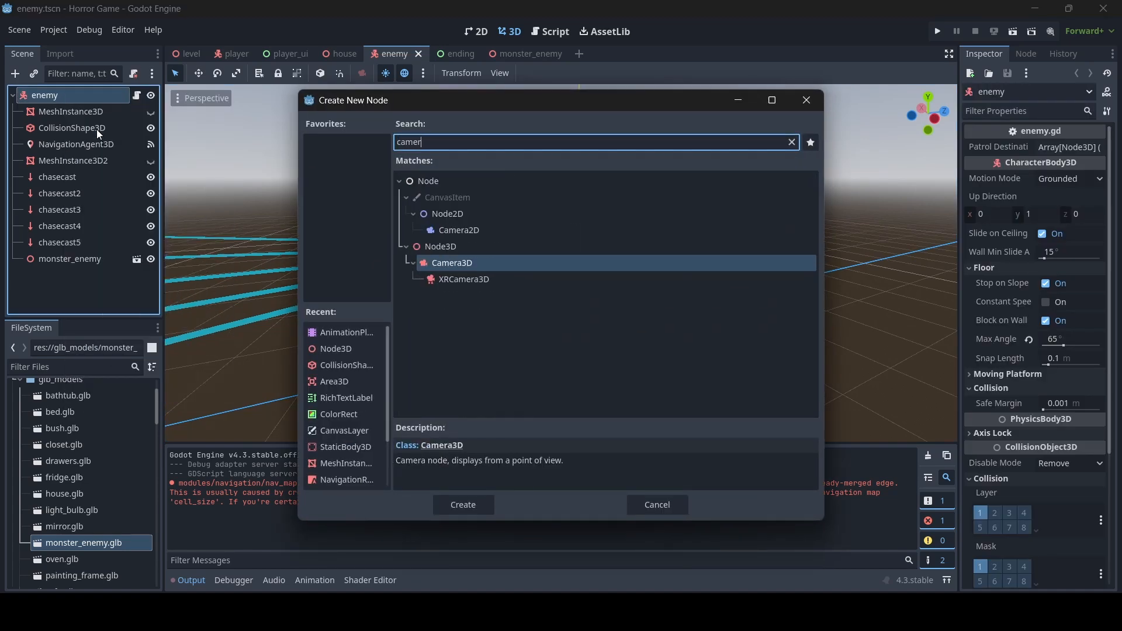
double_click(524, 267)
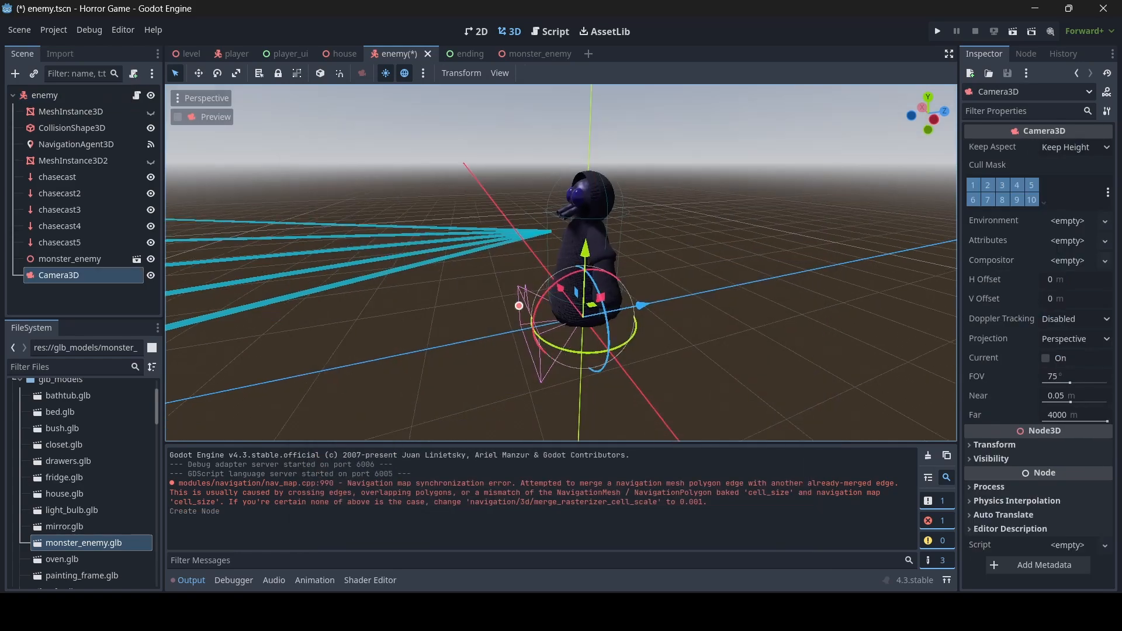
- Raise the camera to the monster's head height at Y 1.504
scroll(549, 266, up, 4)
middle_drag(549, 266, 613, 239)
scroll(613, 239, down, 4)
drag(624, 293, 564, 301)
drag(484, 239, 476, 98)
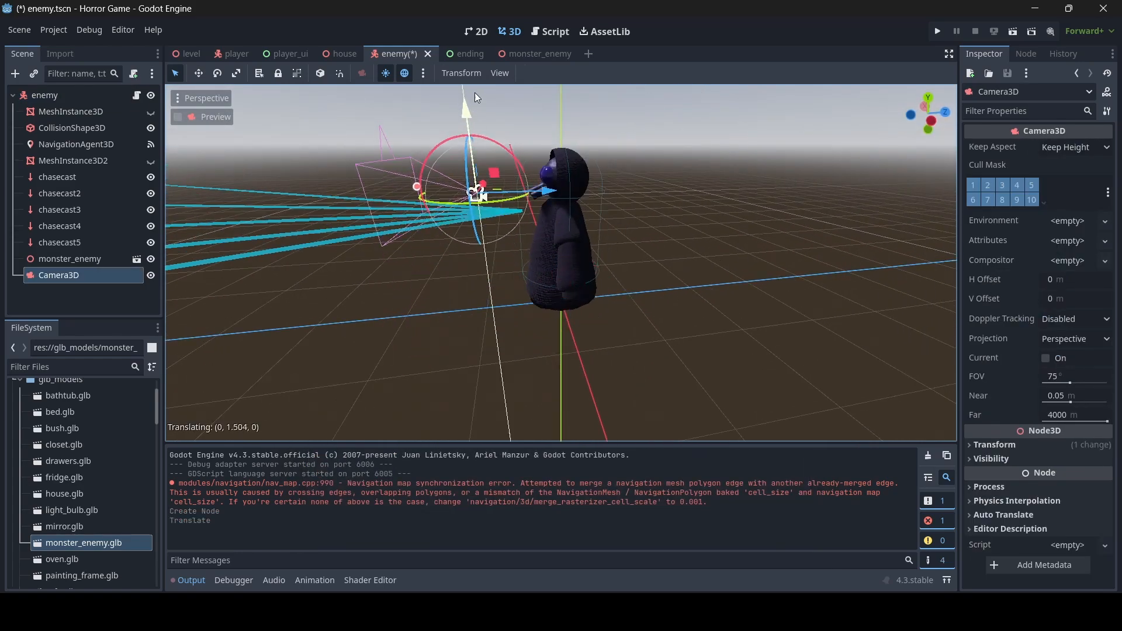
right_drag(482, 134, 488, 169)
key(w)
key(s)
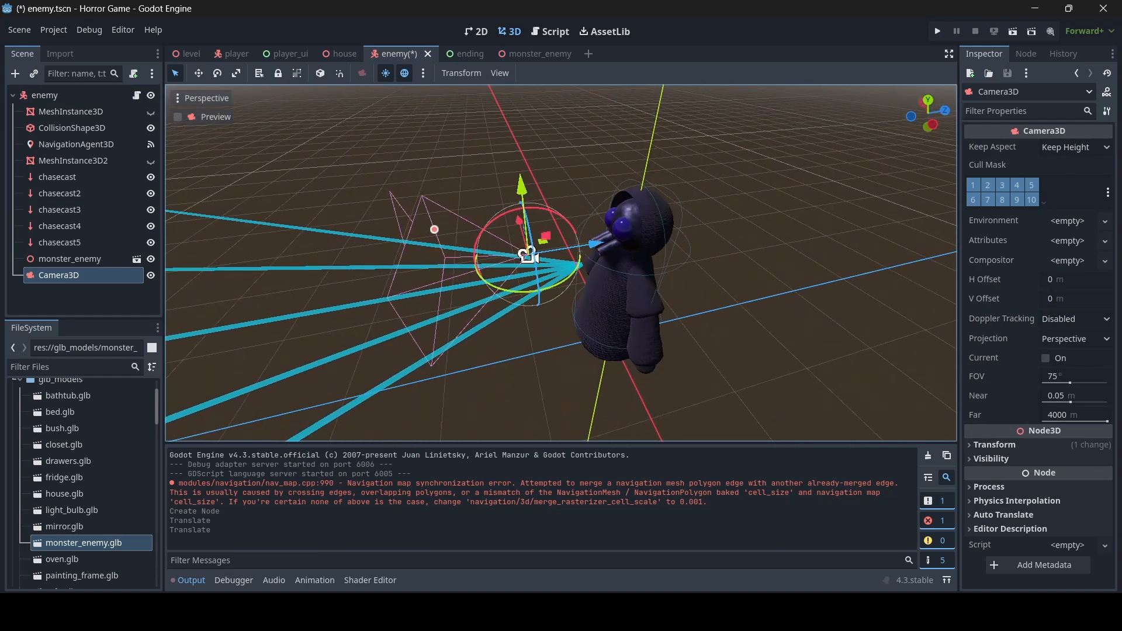
- Set the camera's Y rotation to 180 degrees so it faces the monster
click(1028, 444)
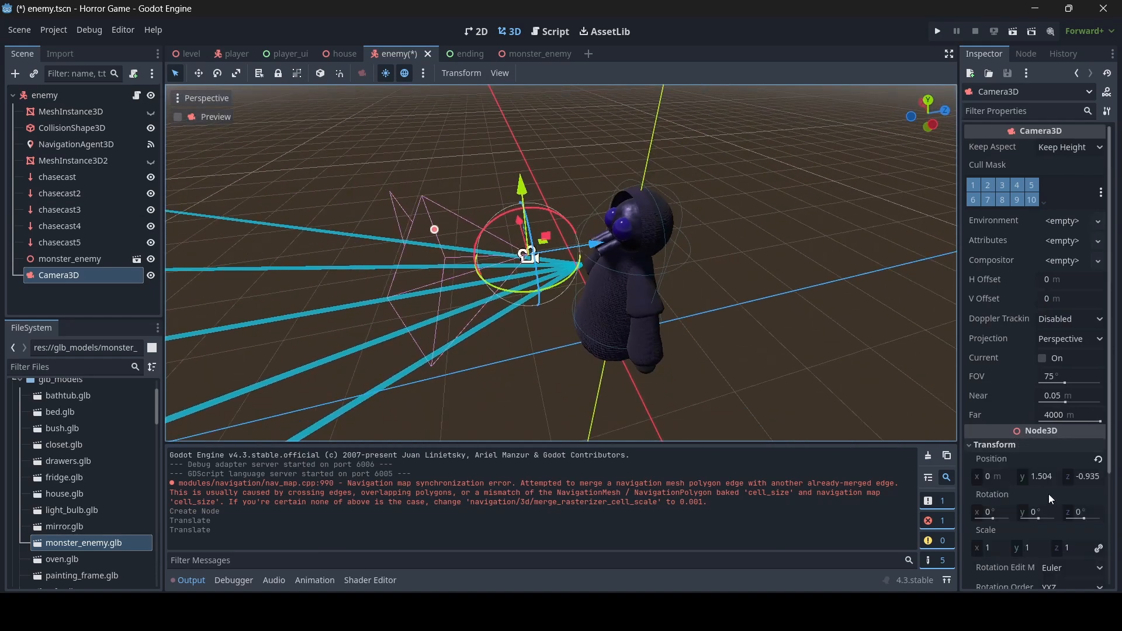
click(1046, 514)
text(18)
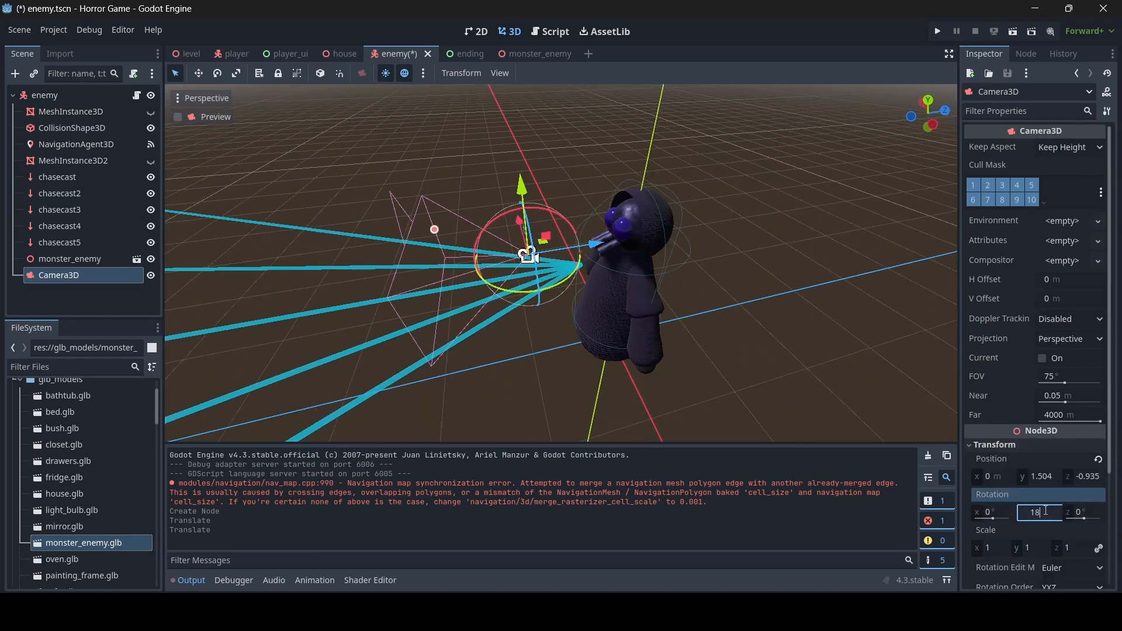
text(0)
key(Return)
- Preview the camera's view of the monster, then save the enemy scene
middle_drag(819, 365, 766, 338)
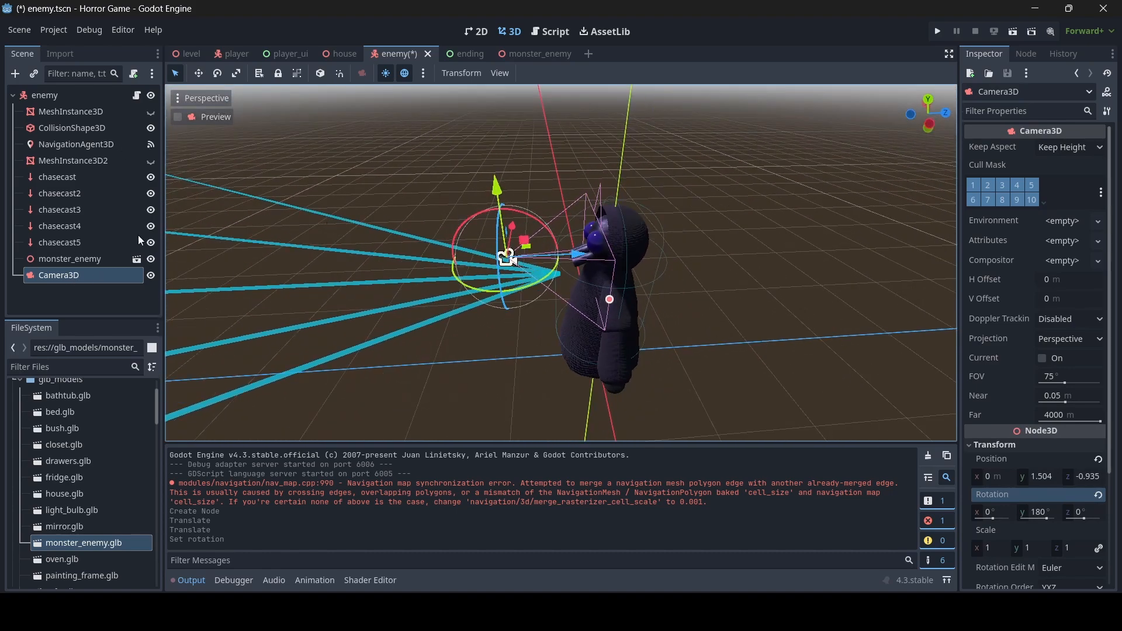
click(179, 120)
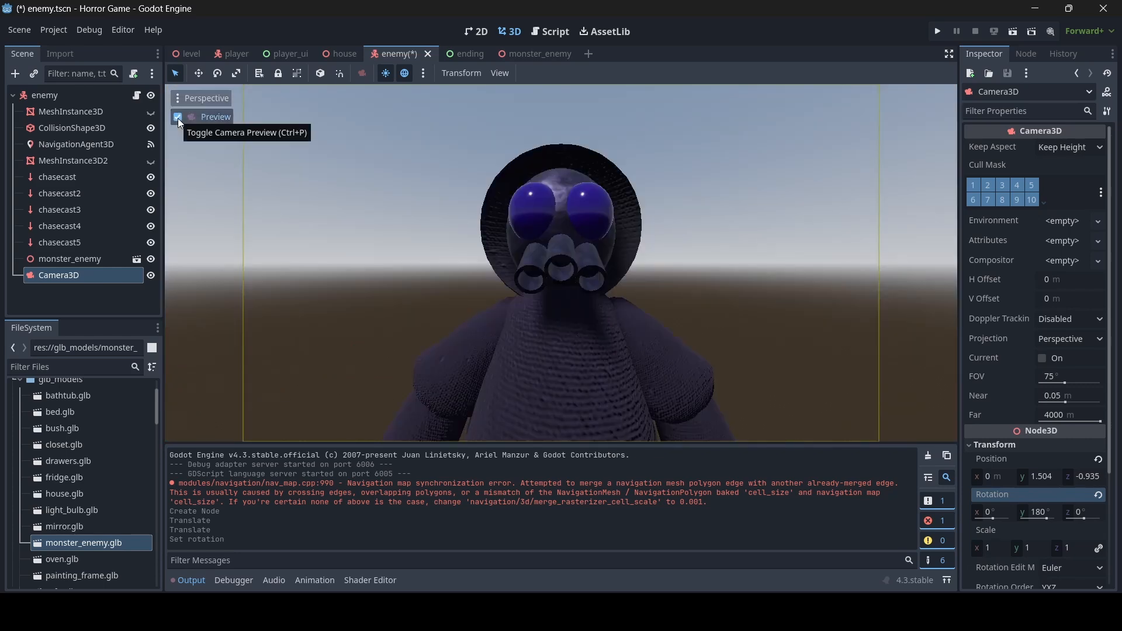
click(178, 118)
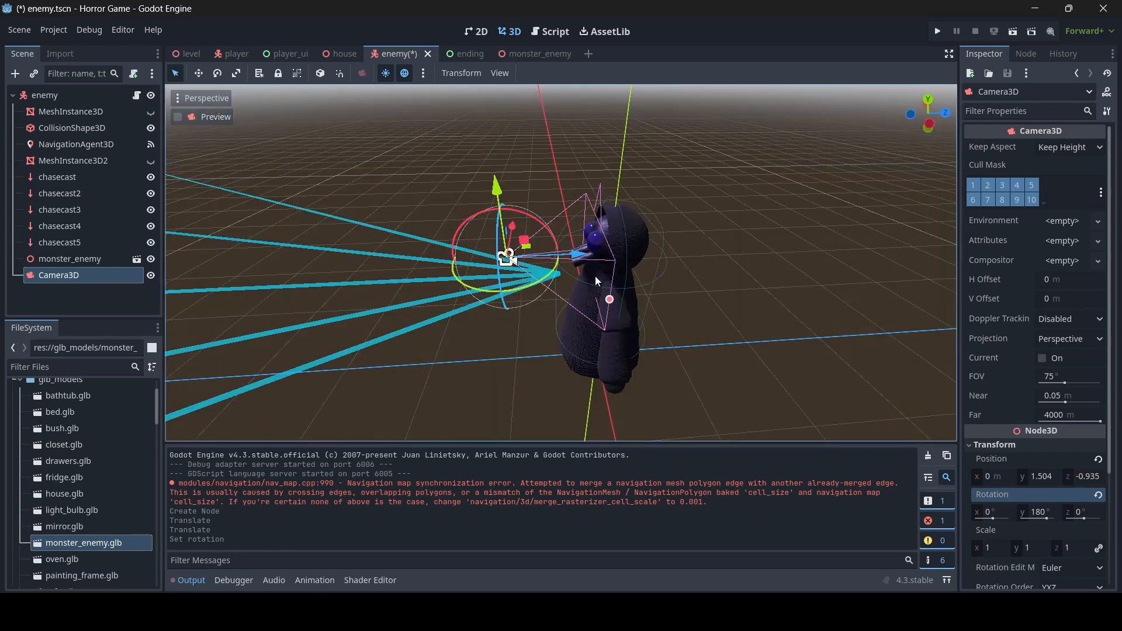
key(ctrl+s)
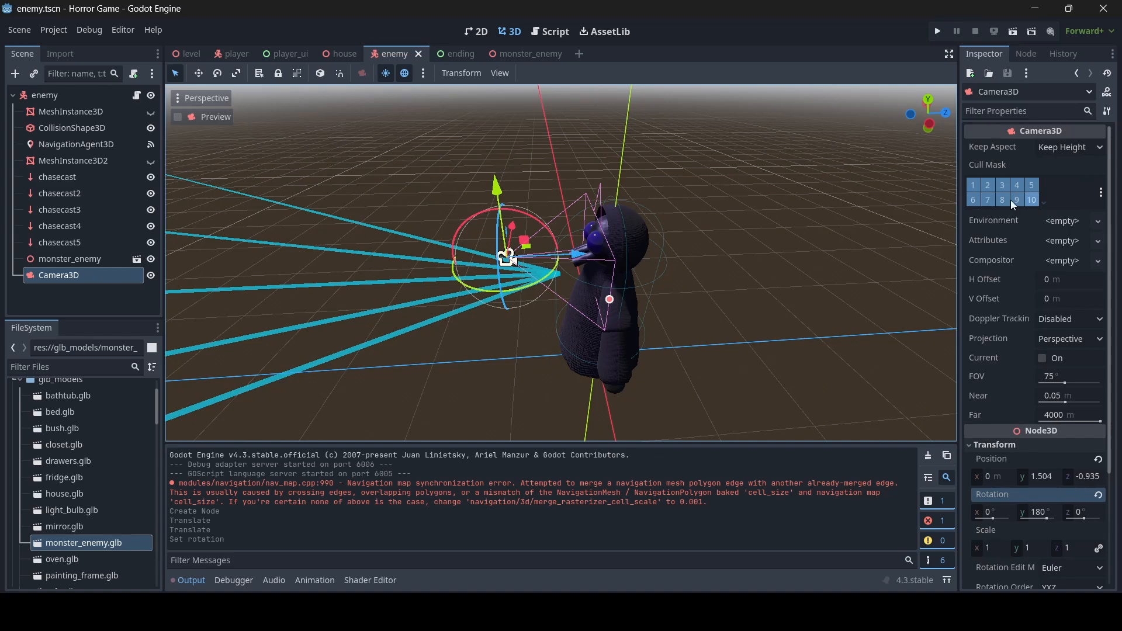
- Check the camera preview, then rename the Camera3D node to jumpscare_cam
middle_drag(688, 199, 239, 104)
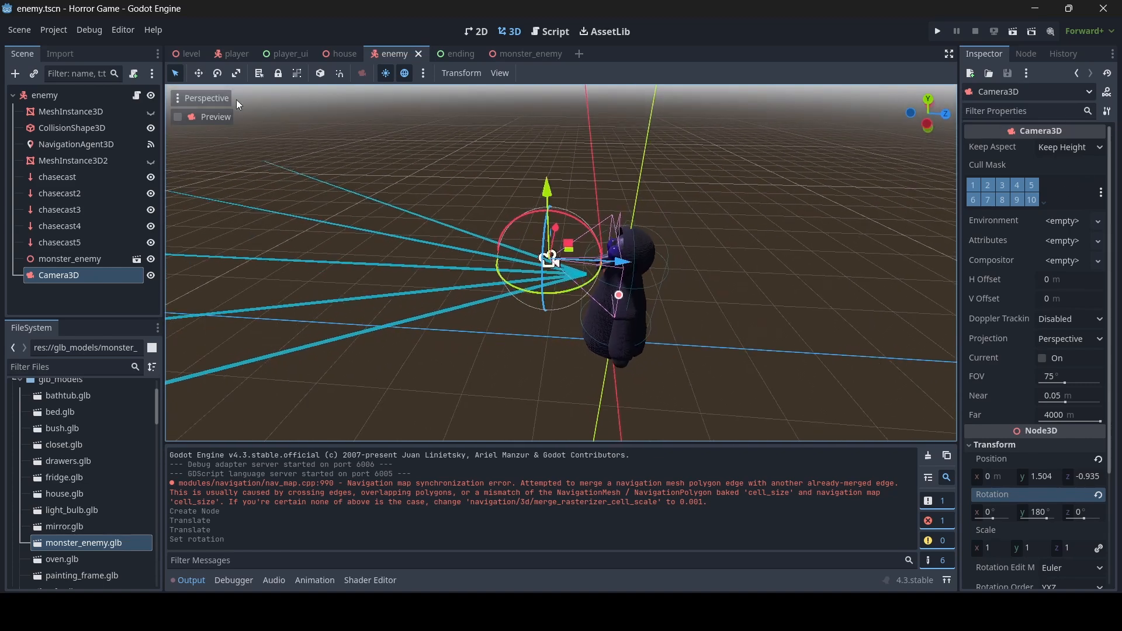
click(183, 118)
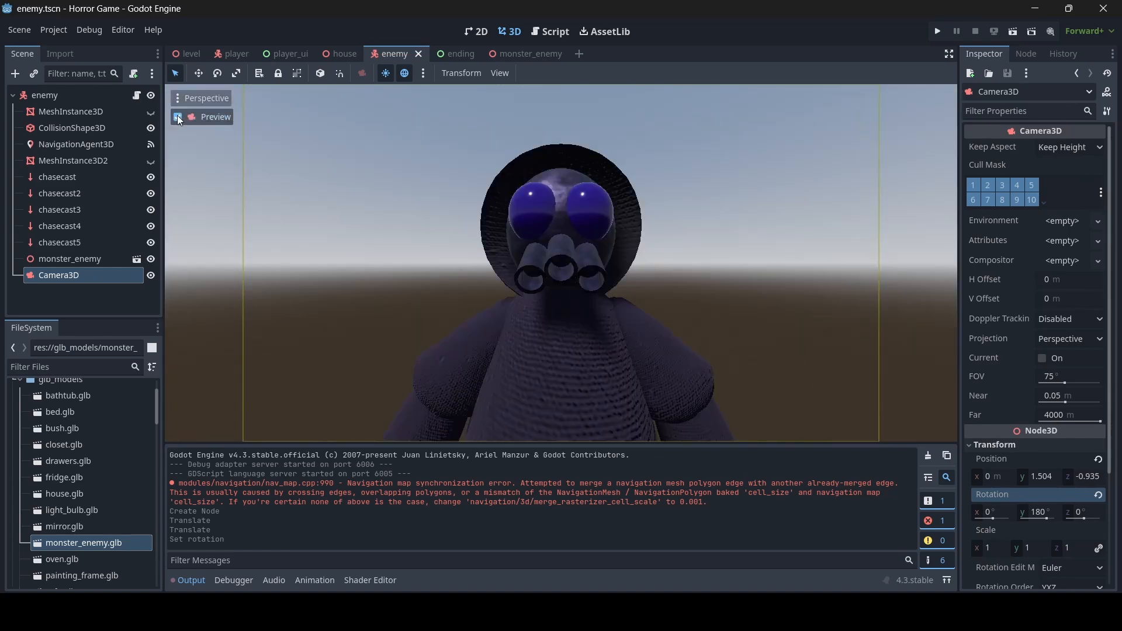
click(184, 118)
middle_drag(549, 197, 593, 200)
double_click(75, 277)
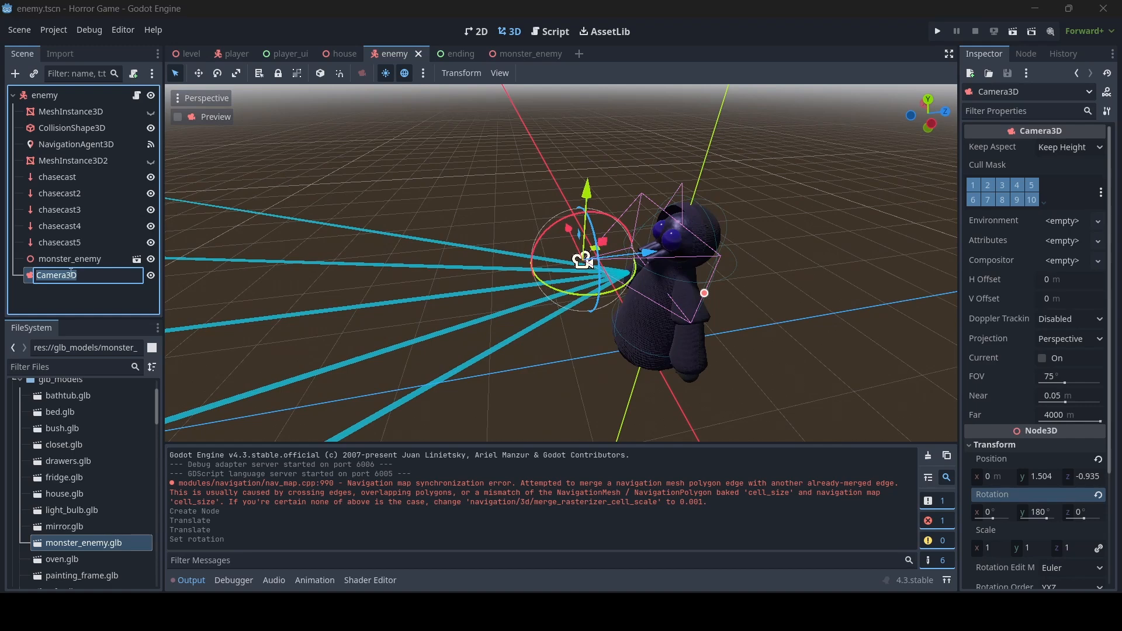
text(jumpscare_cam)
key(Return)
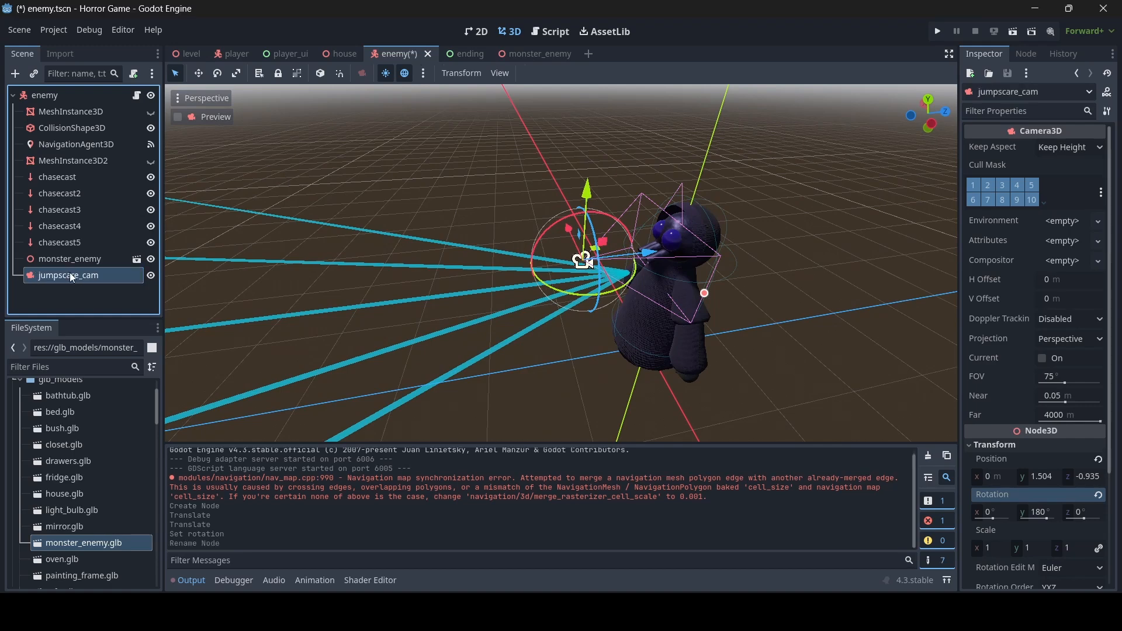
- Look around the scene and select the monster_enemy model inside the enemy
key(d)
right_drag(427, 177, 441, 131)
key(a)
key(d)
key(w)
key(s)
key(w)
key(s)
right_drag(549, 363, 564, 382)
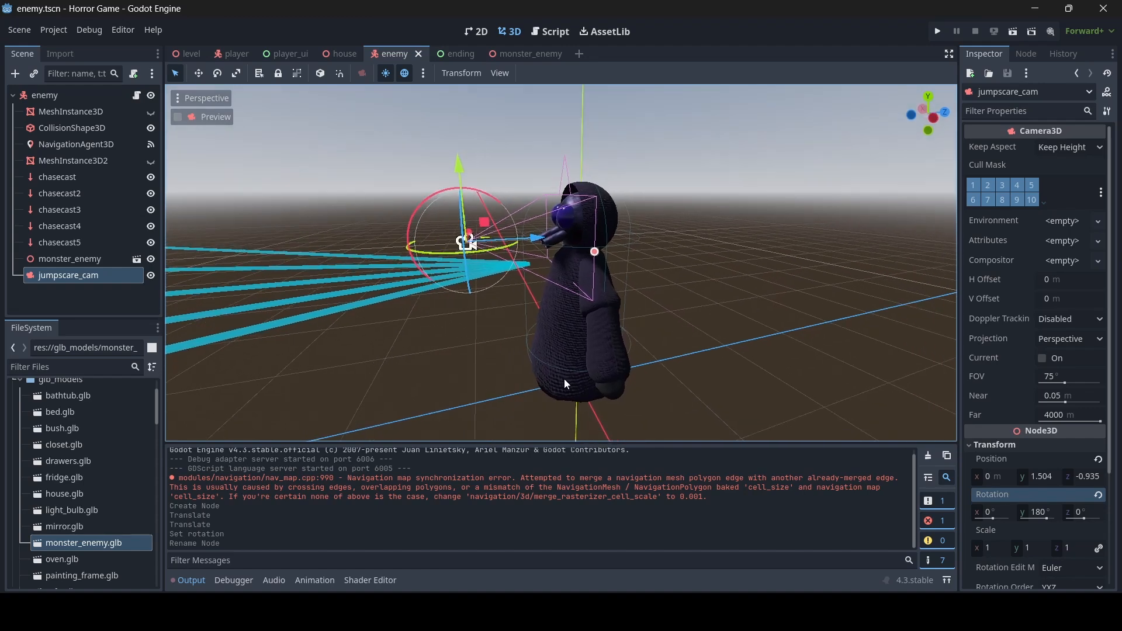
click(85, 258)
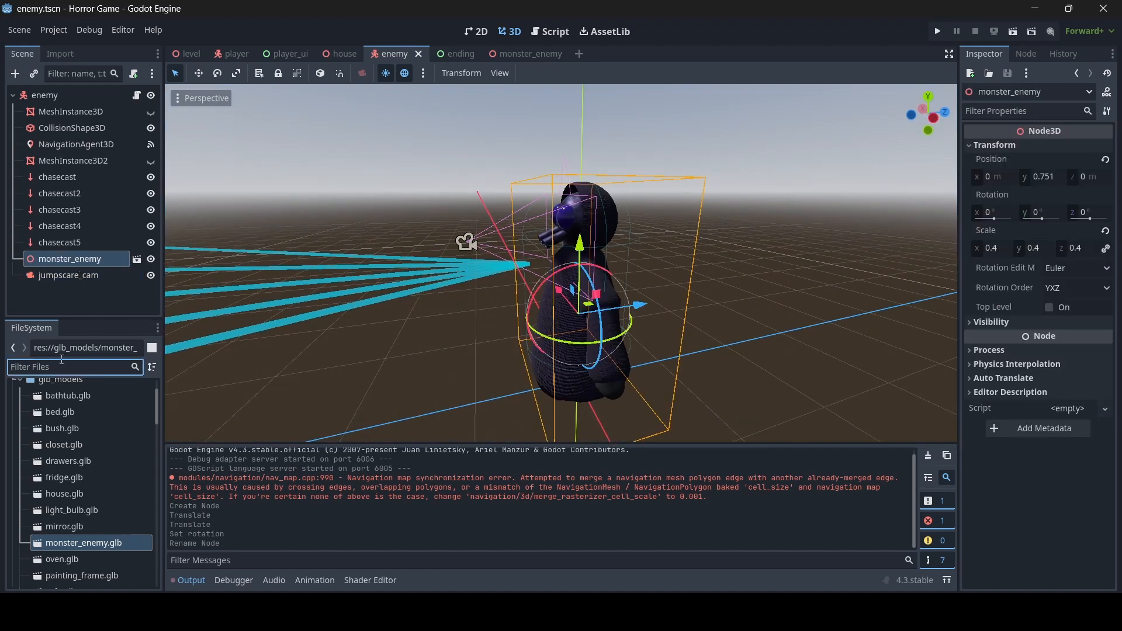
- Open monster_enemy.tscn via the 'mons' FileSystem filter and select its AnimationPlayer
text(mons)
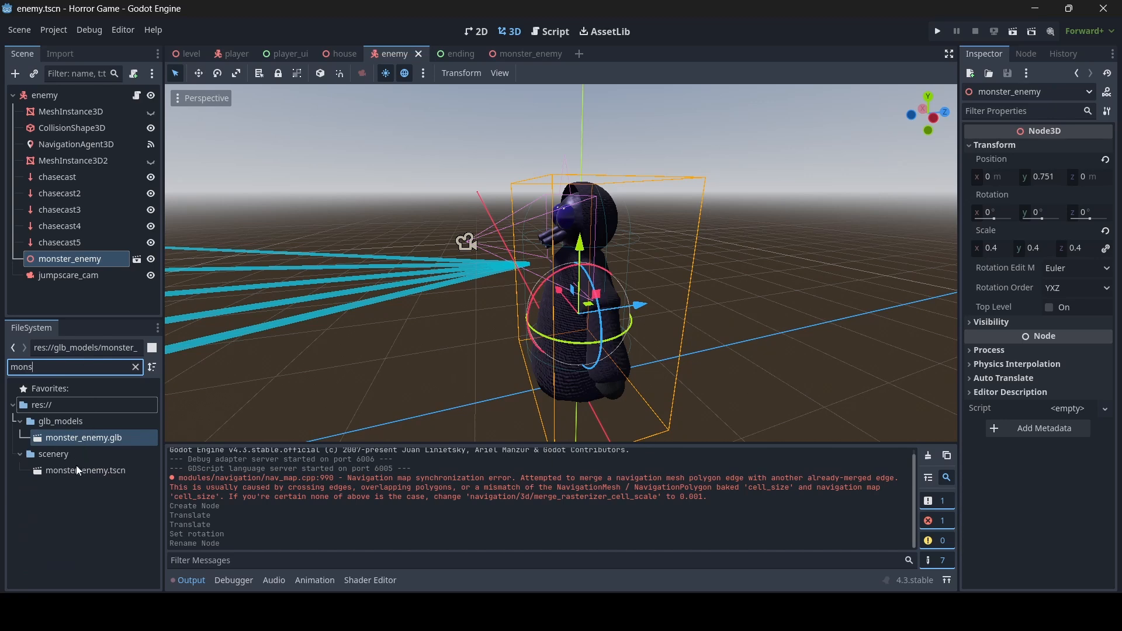
double_click(72, 470)
scroll(92, 219, down, 1)
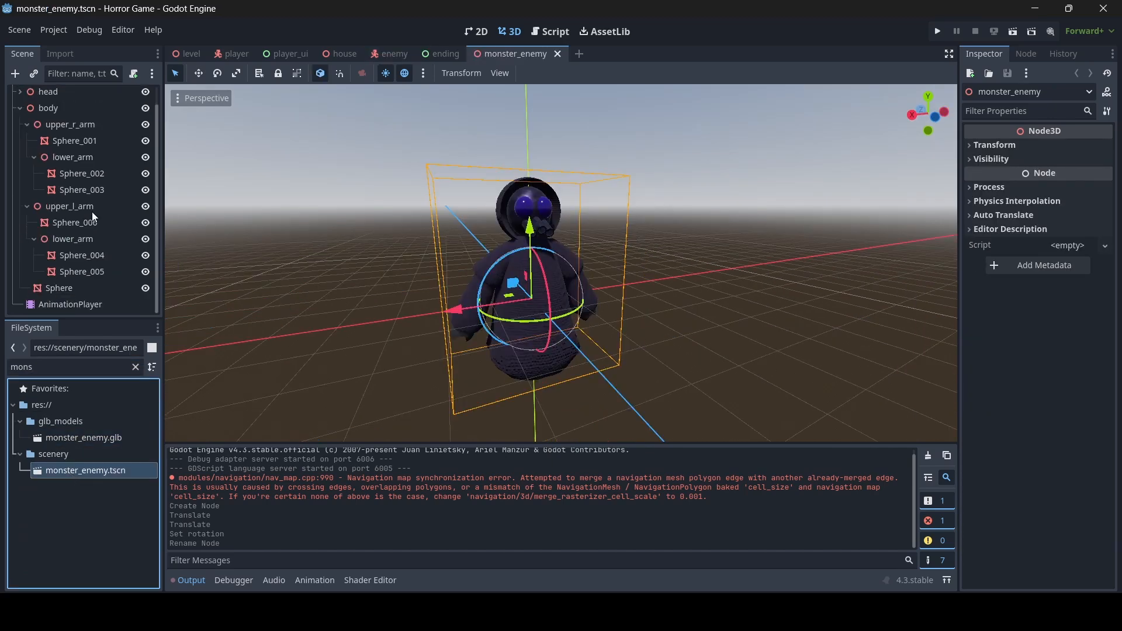
click(89, 306)
- Switch the AnimationPlayer to the idle animation, play it, then pause playback
right_drag(590, 248, 590, 247)
click(425, 446)
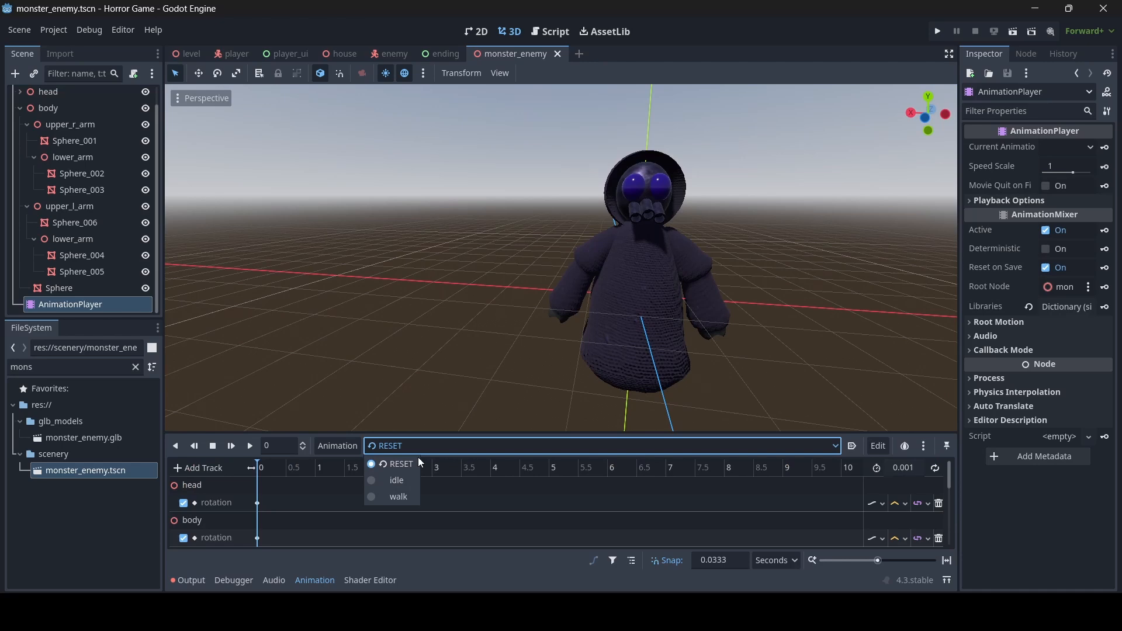
click(397, 482)
click(251, 448)
right_drag(559, 299, 558, 300)
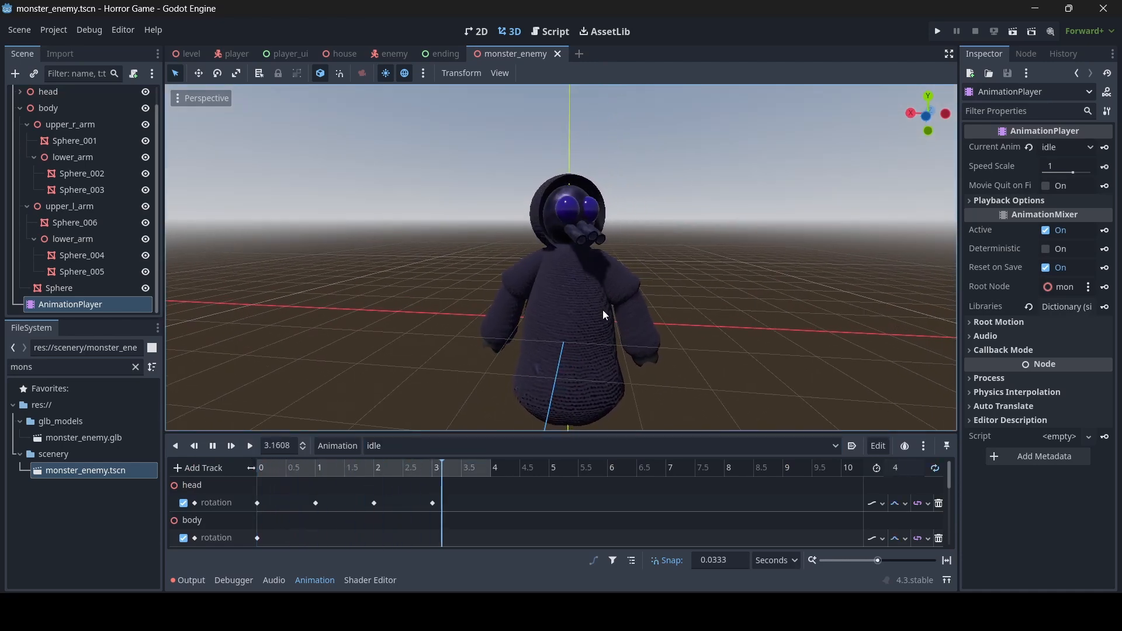
click(212, 447)
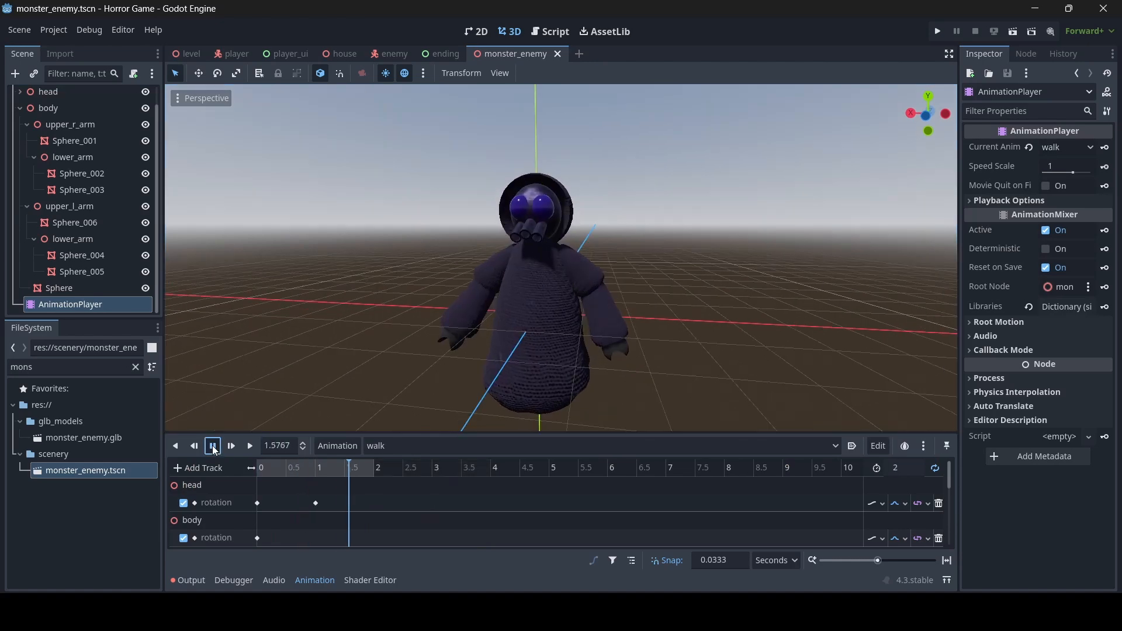
- Fly the view around the monster, closing in on its hand and face
key(a)
right_drag(559, 280, 559, 281)
key(w)
key(s)
key(a)
key(w)
key(s)
key(d)
key(d)
key(a)
key(w)
key(w)
key(s)
key(a)
key(d)
key(w)
key(s)
key(w)
key(s)
key(w)
key(s)
key(w)
key(s)
key(w)
- Delete the default camera and light from the Blender scene
right_drag(486, 296, 486, 296)
key(s)
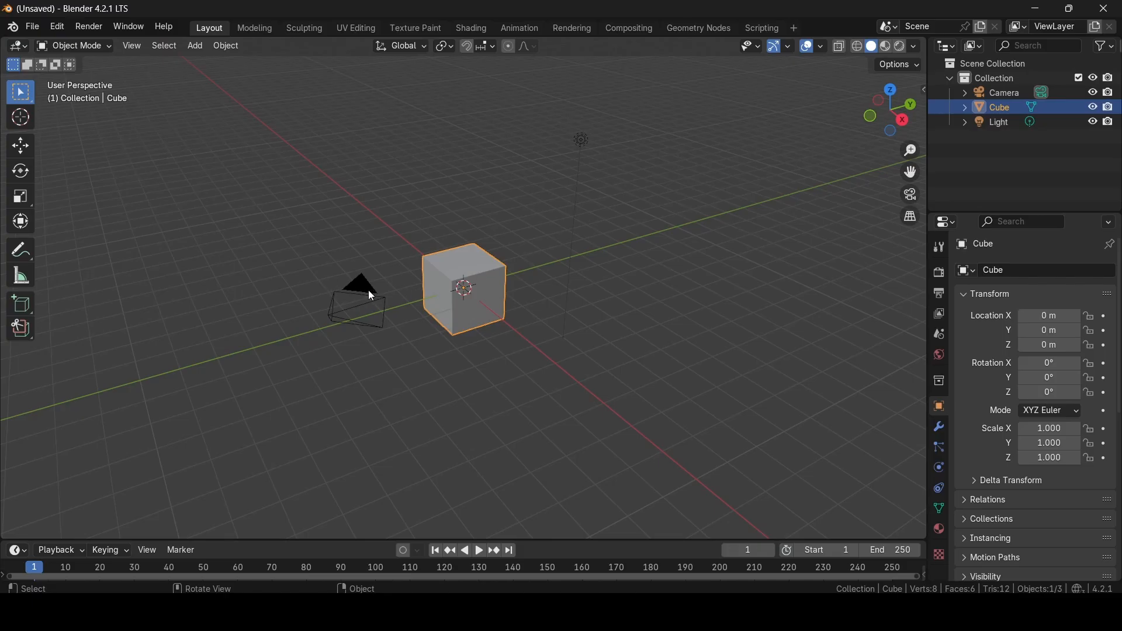
click(368, 289)
key(Delete)
click(580, 142)
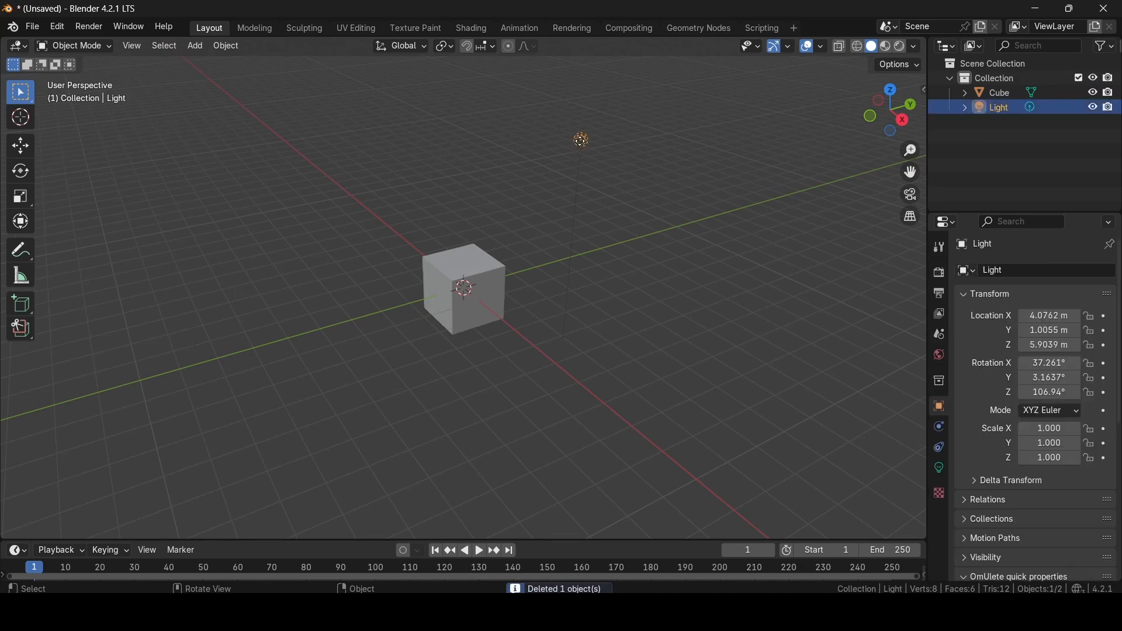
key(Delete)
- Thin the cube along X to 0.248 and narrow it along Y to 0.338
click(502, 283)
middle_drag(510, 286, 668, 310)
scroll(665, 321, up, 3)
scroll(664, 322, up, 1)
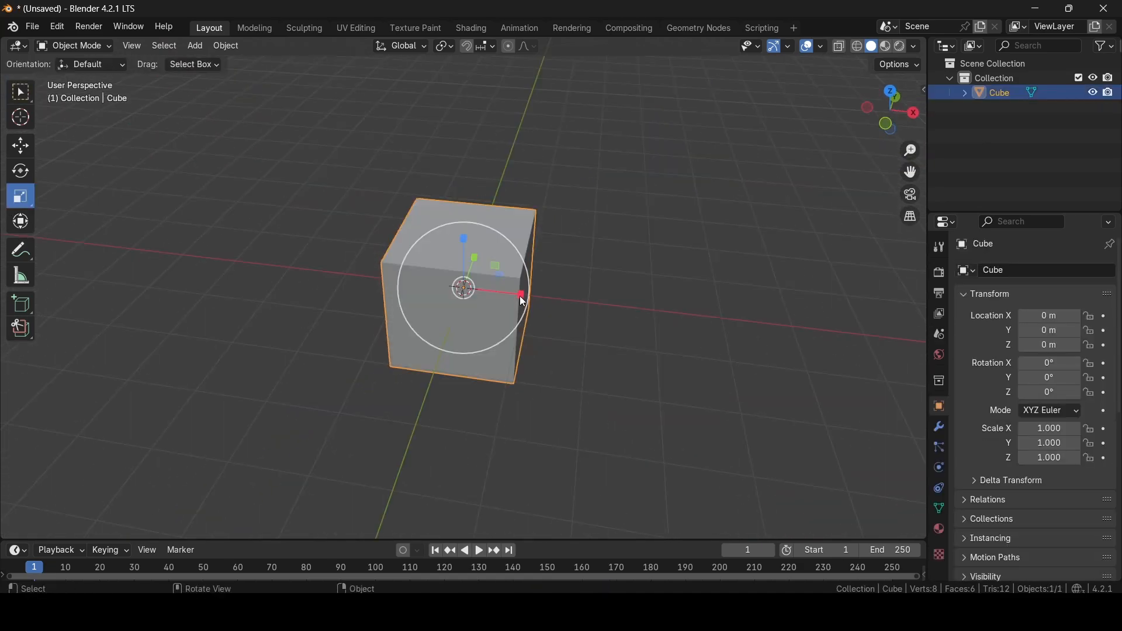
drag(520, 296, 477, 290)
middle_drag(610, 360, 450, 345)
drag(522, 290, 486, 292)
middle_drag(496, 298, 576, 333)
- Duplicate the cube and raise the pasted copy above the original
key(ctrl+c)
key(ctrl+v)
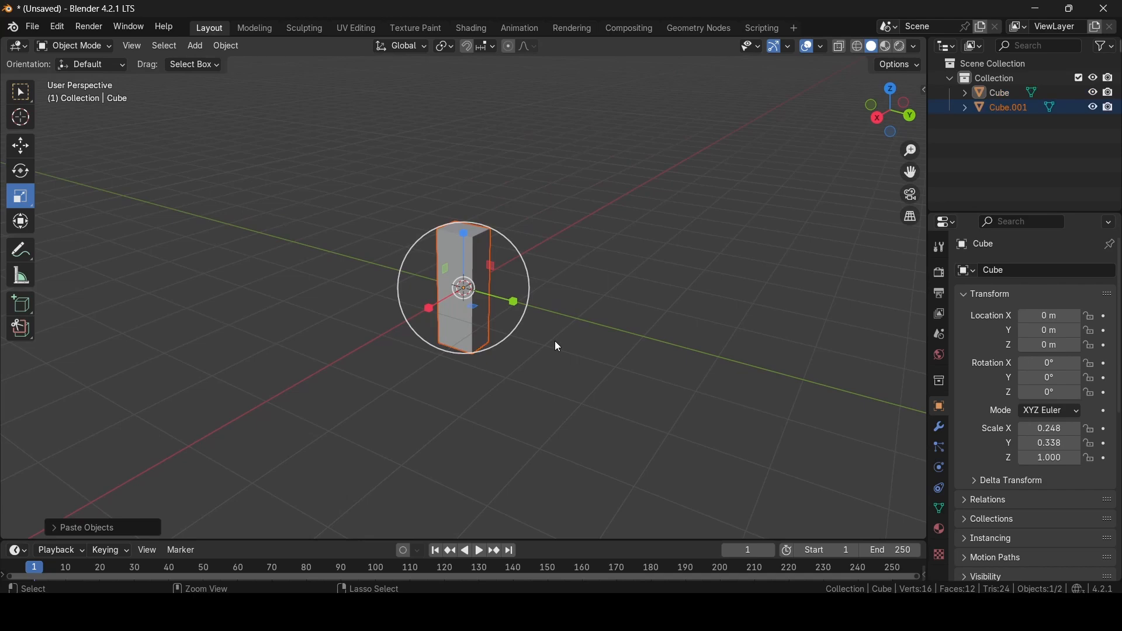
click(20, 146)
drag(464, 237, 462, 133)
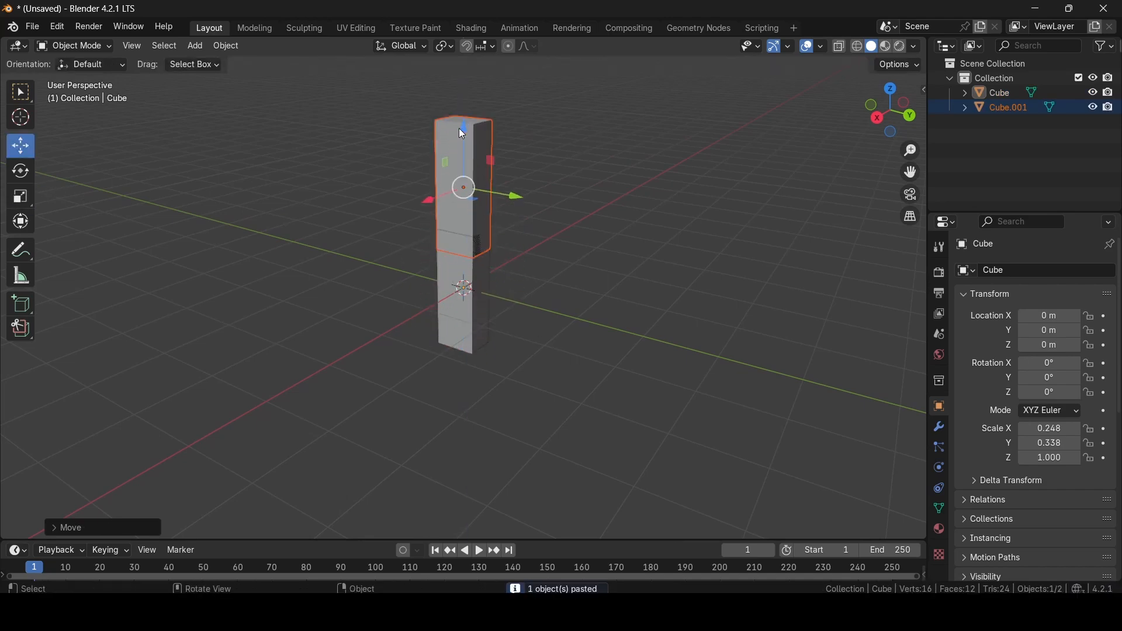
- Flatten both the upper blade block and lower handle block along X into thin slabs
click(20, 196)
middle_drag(743, 411, 644, 440)
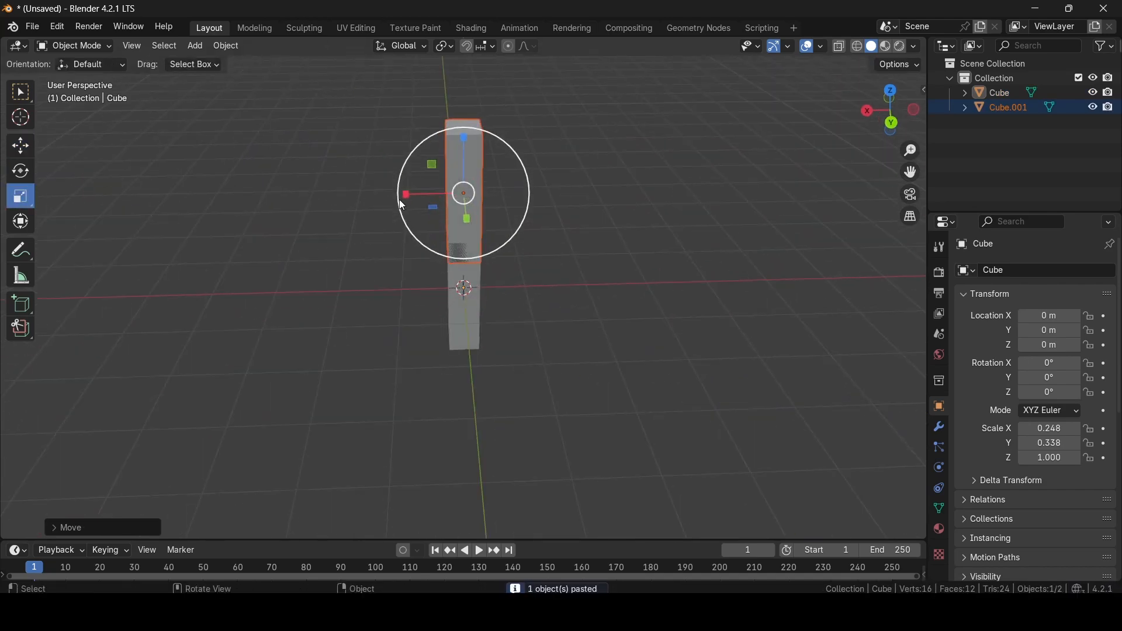
drag(407, 194, 422, 194)
middle_drag(569, 337, 688, 349)
mouse_move(419, 239)
mouse_down()
mouse_move(458, 225)
mouse_move(428, 233)
mouse_up()
drag(427, 234, 453, 222)
click(458, 310)
drag(418, 316, 442, 302)
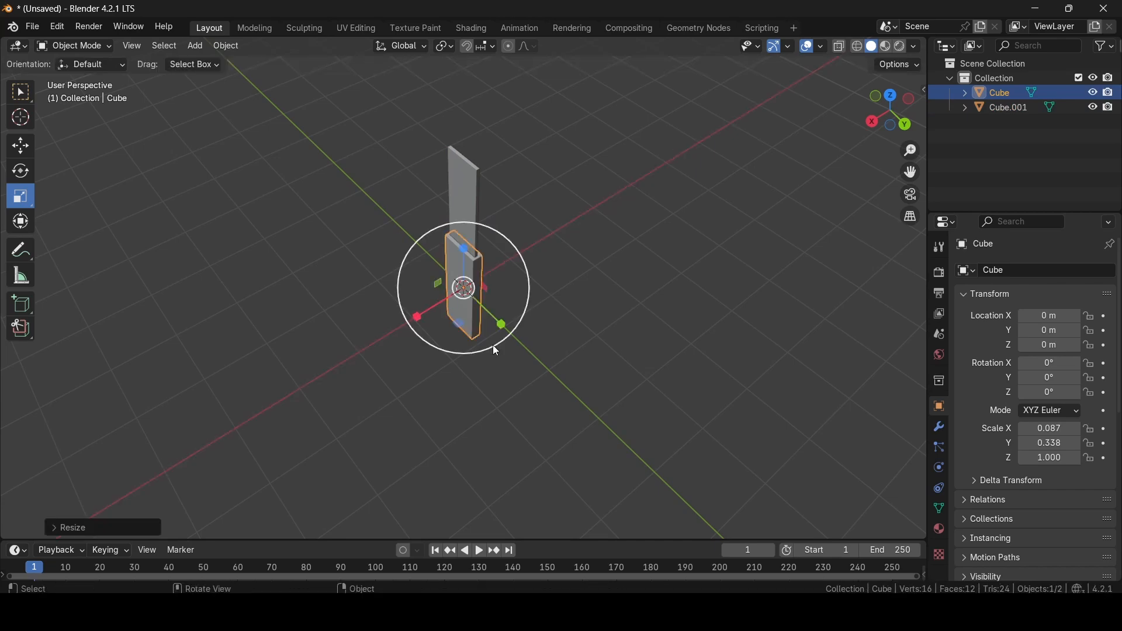
middle_drag(492, 345, 624, 258)
- Duplicate the blade block Cube.001 and raise the copy above it
click(461, 189)
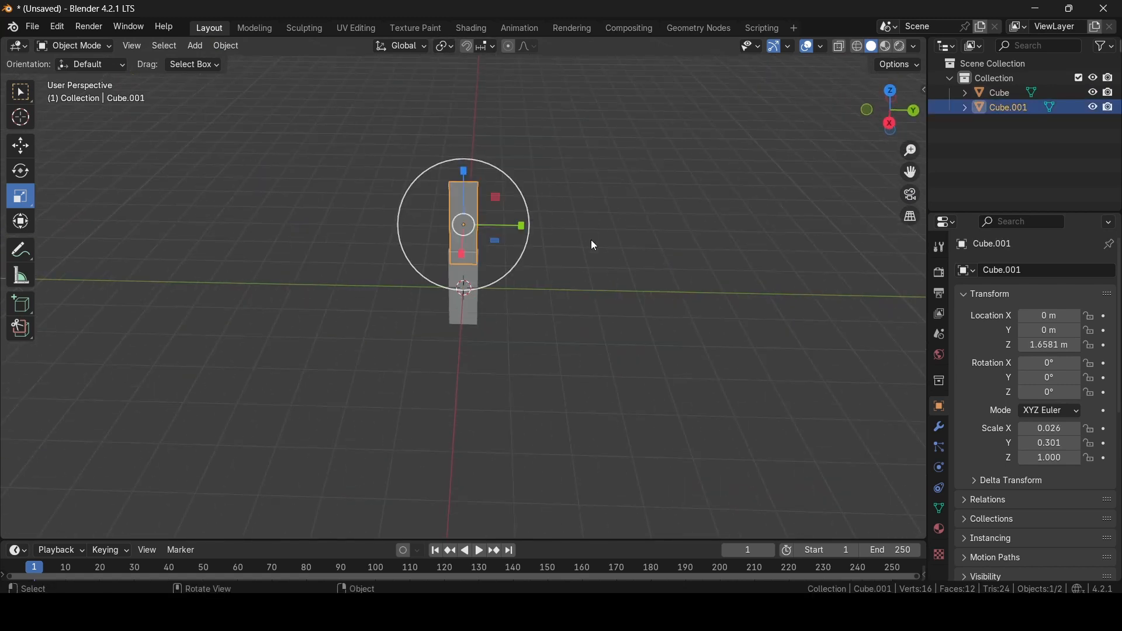
key(ctrl+c)
key(ctrl+v)
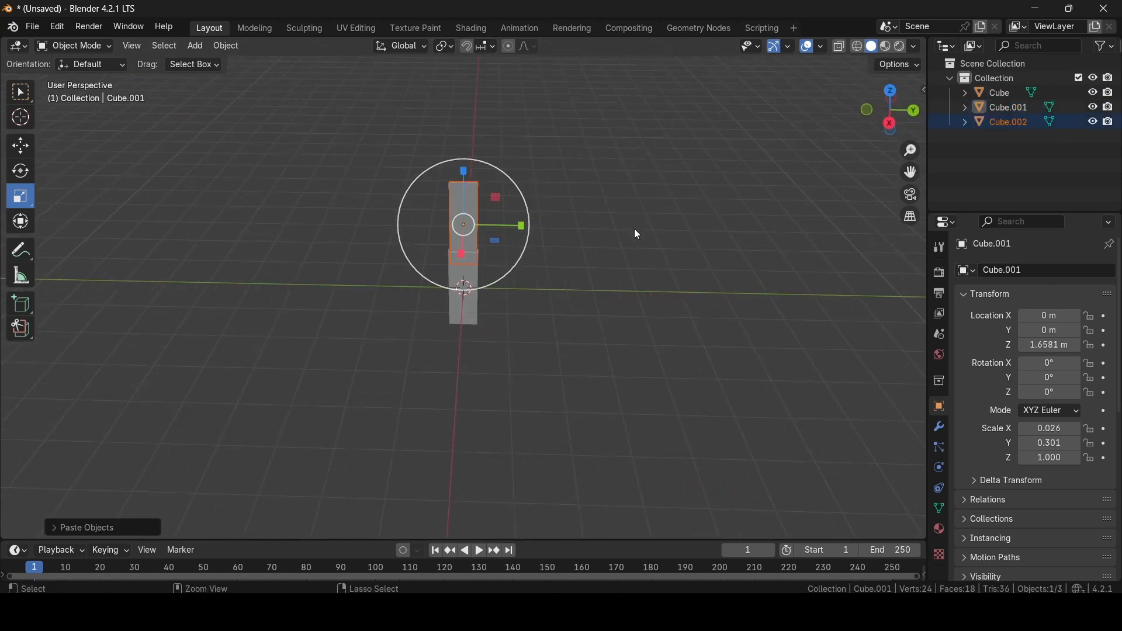
click(24, 146)
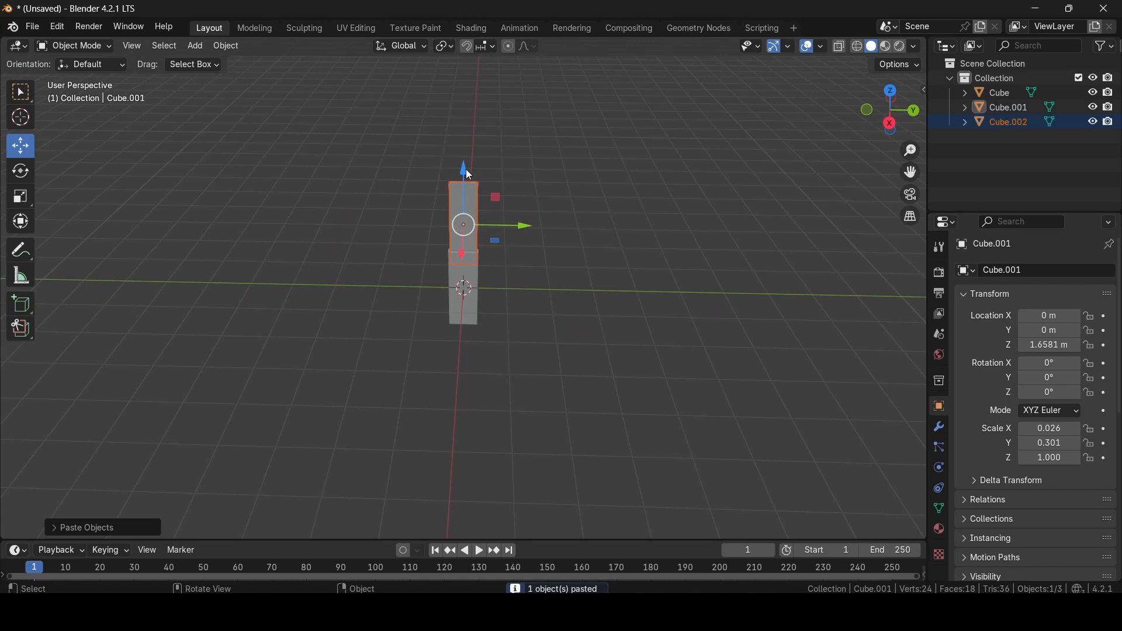
drag(465, 169, 520, 144)
- Tilt the copy diagonally and lower it onto the blade's top
click(21, 171)
click(21, 146)
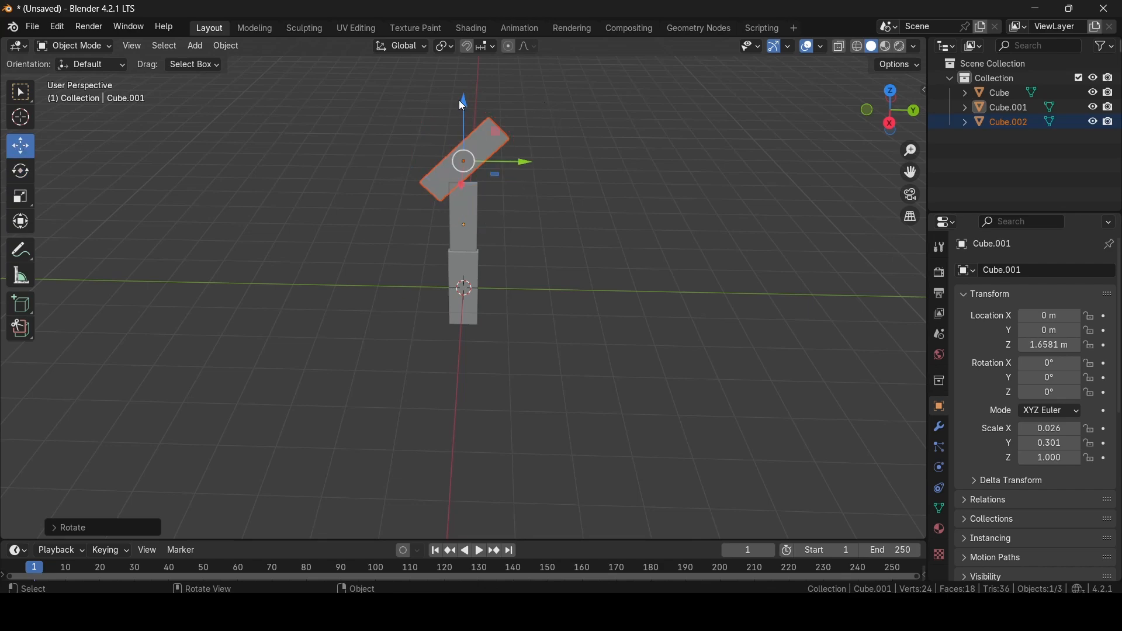
drag(461, 103, 472, 124)
middle_drag(668, 227, 558, 256)
- Widen the tilted cutter along X, fine-tune its X tilt, and add the blade to the selection
click(20, 197)
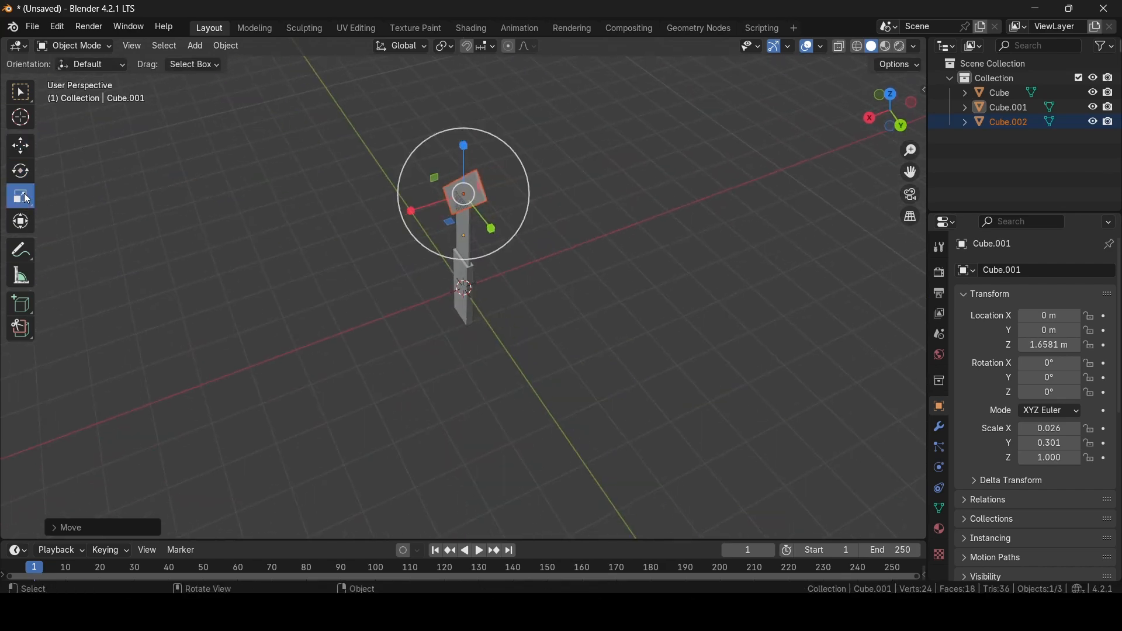
drag(410, 210, 325, 235)
middle_drag(328, 245, 530, 258)
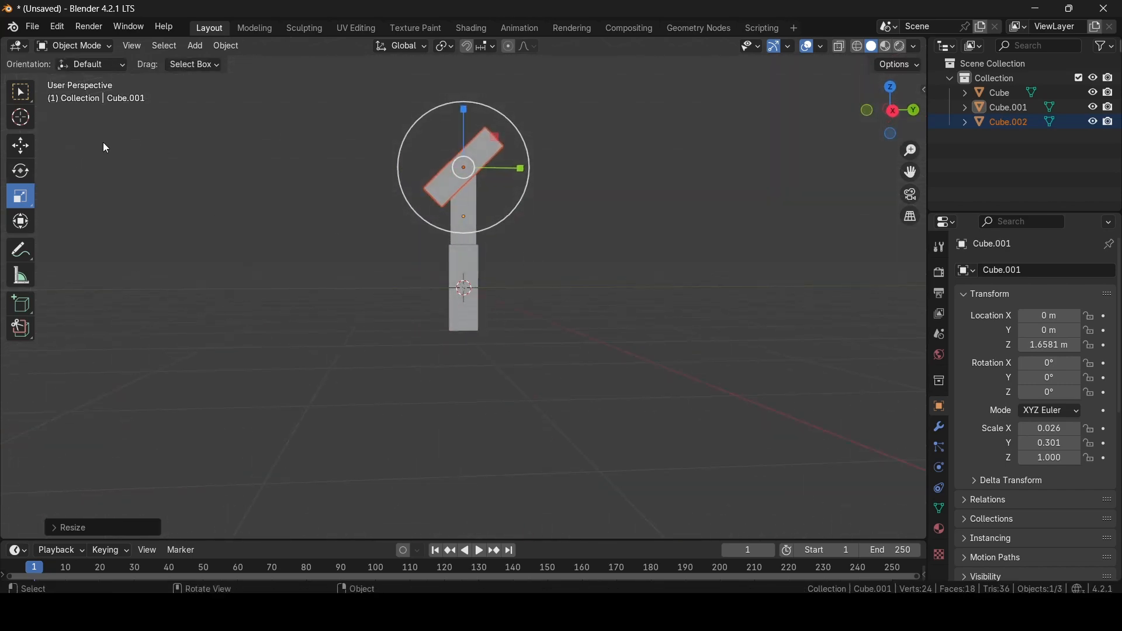
click(18, 173)
drag(434, 119, 422, 121)
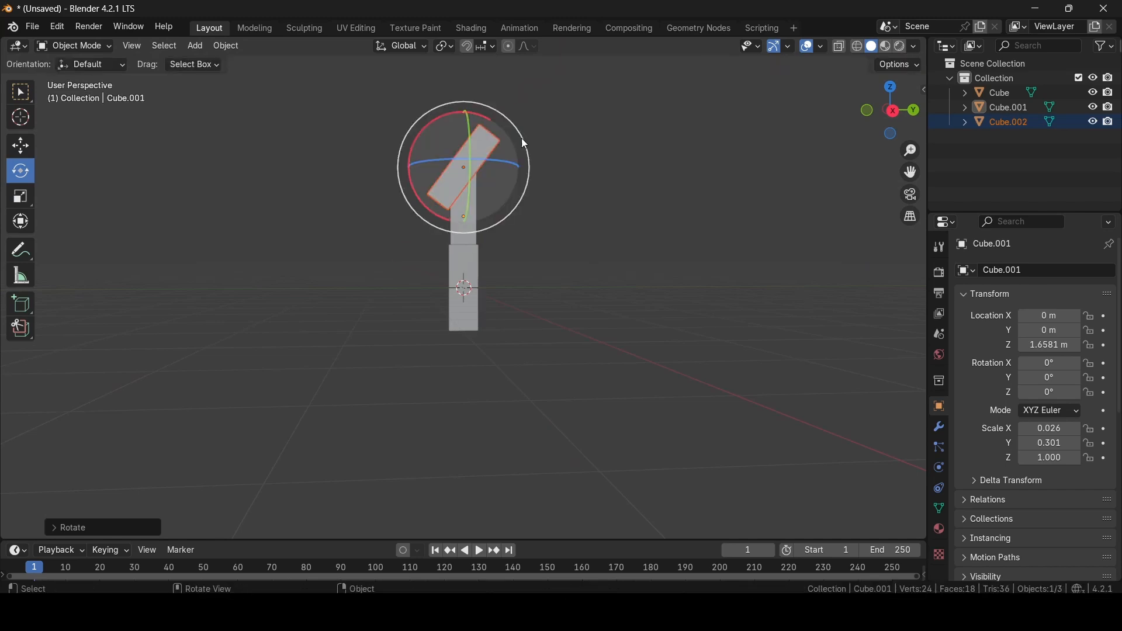
scroll(573, 149, up, 2)
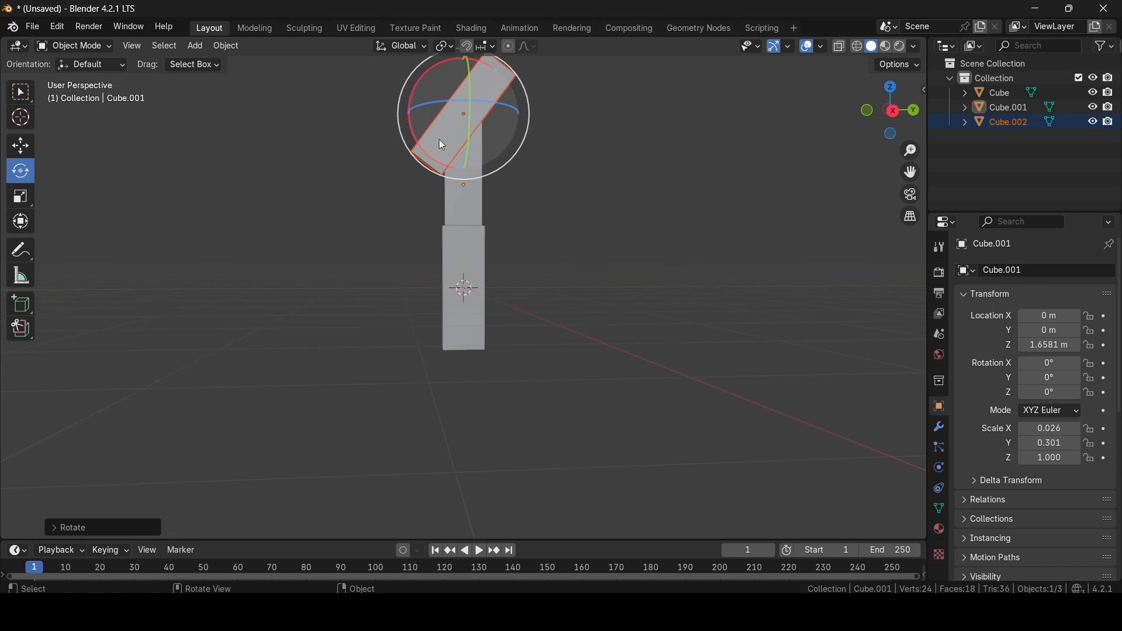
shift+click(471, 201)
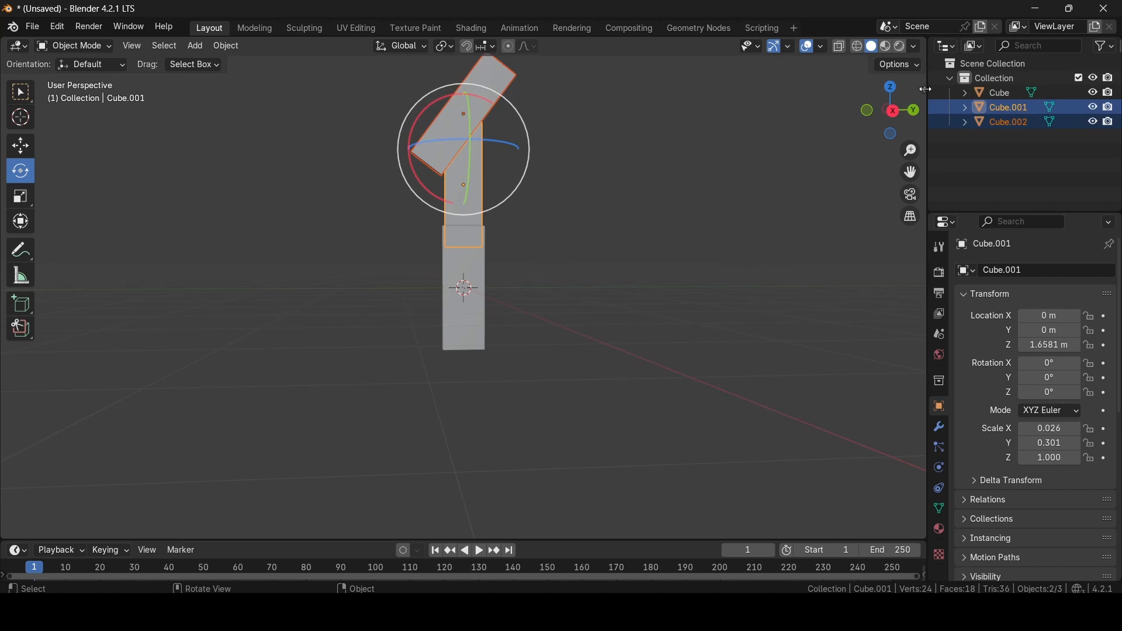
drag(927, 89, 737, 92)
- Apply a Boolean Difference with the cutter to give the blade a diagonal pointed tip
click(918, 191)
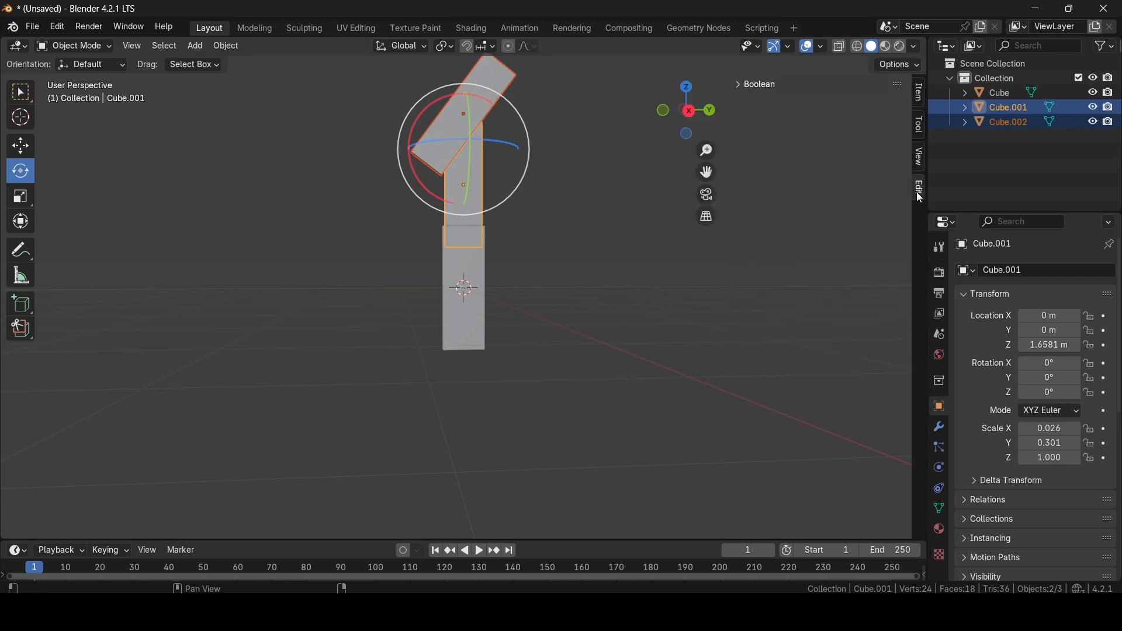
click(759, 85)
click(838, 199)
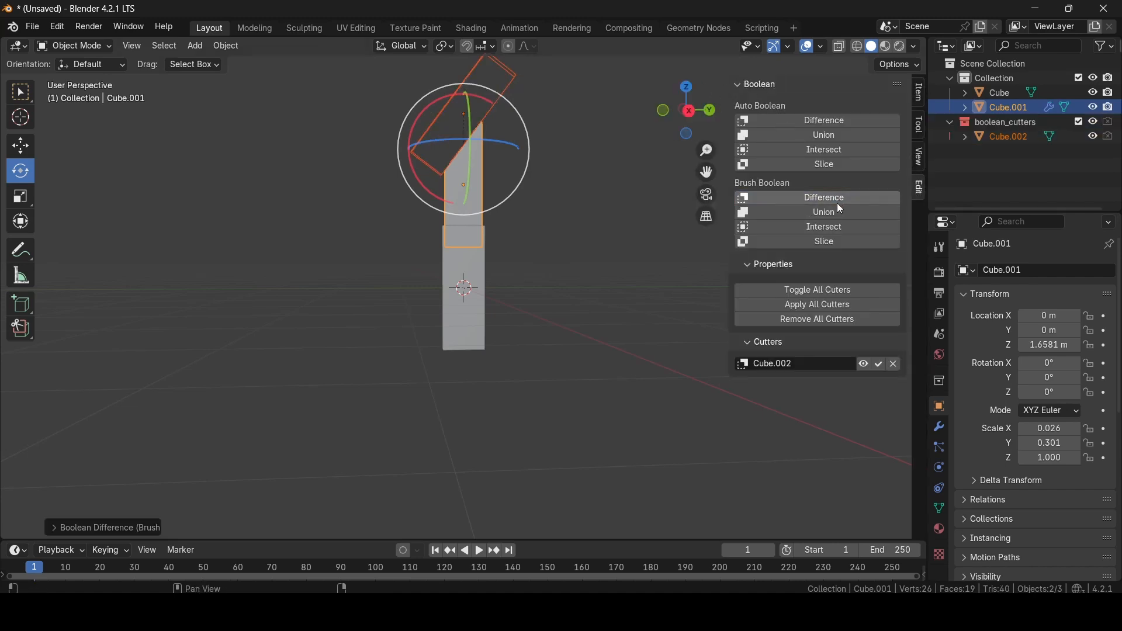
click(805, 304)
- Inspect the finished knife from several angles, then bring up the File > Export formats
click(674, 269)
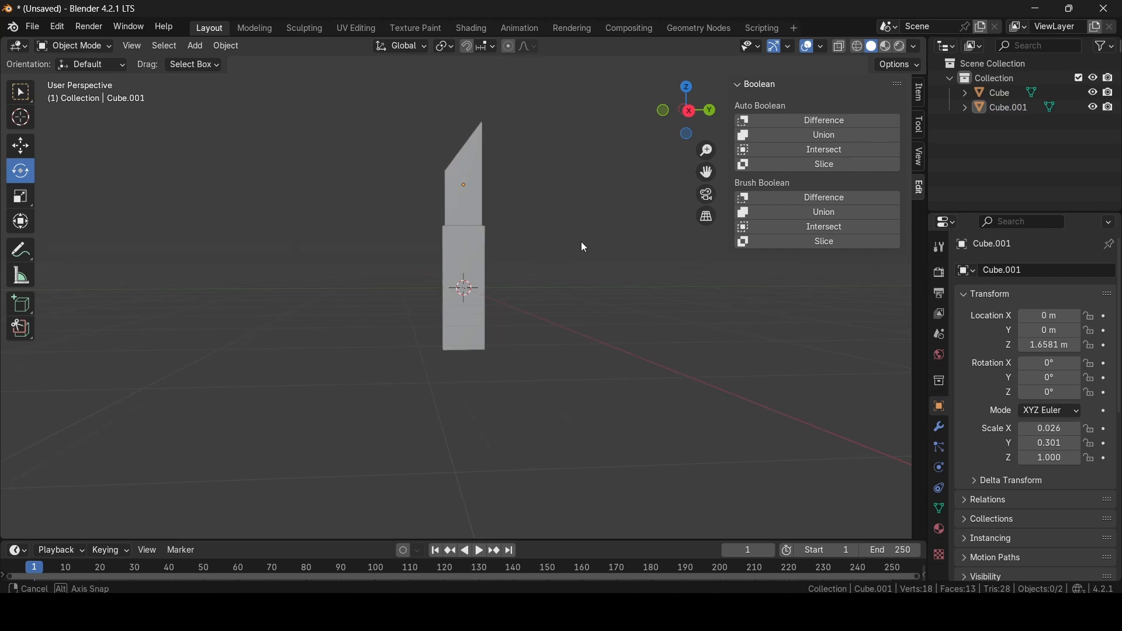
middle_drag(584, 246, 632, 286)
middle_drag(478, 263, 553, 247)
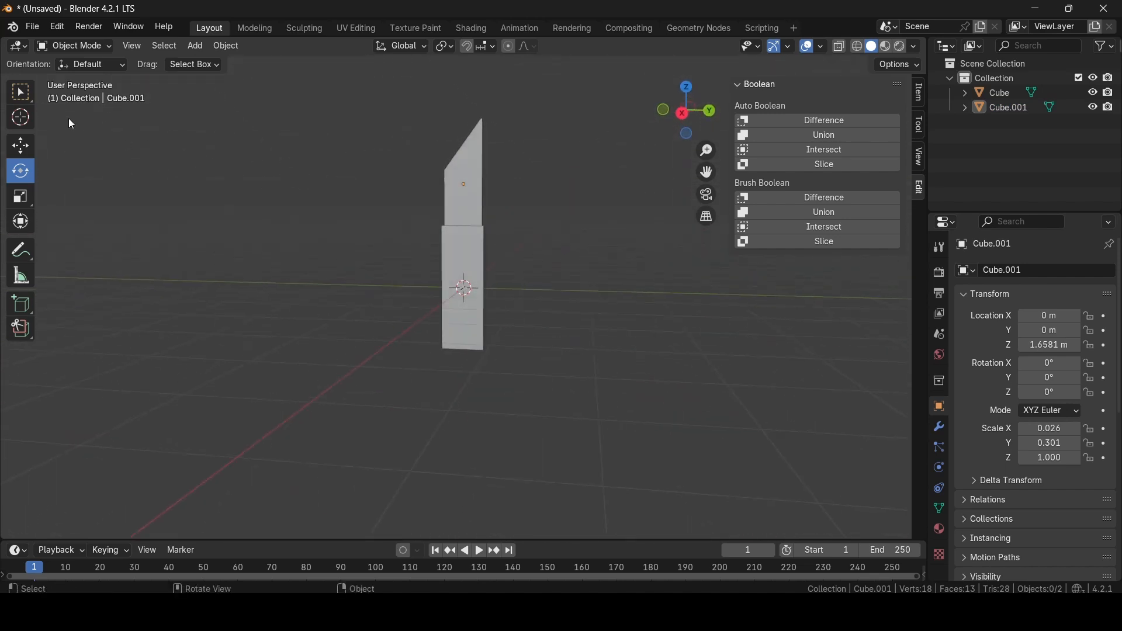
click(35, 29)
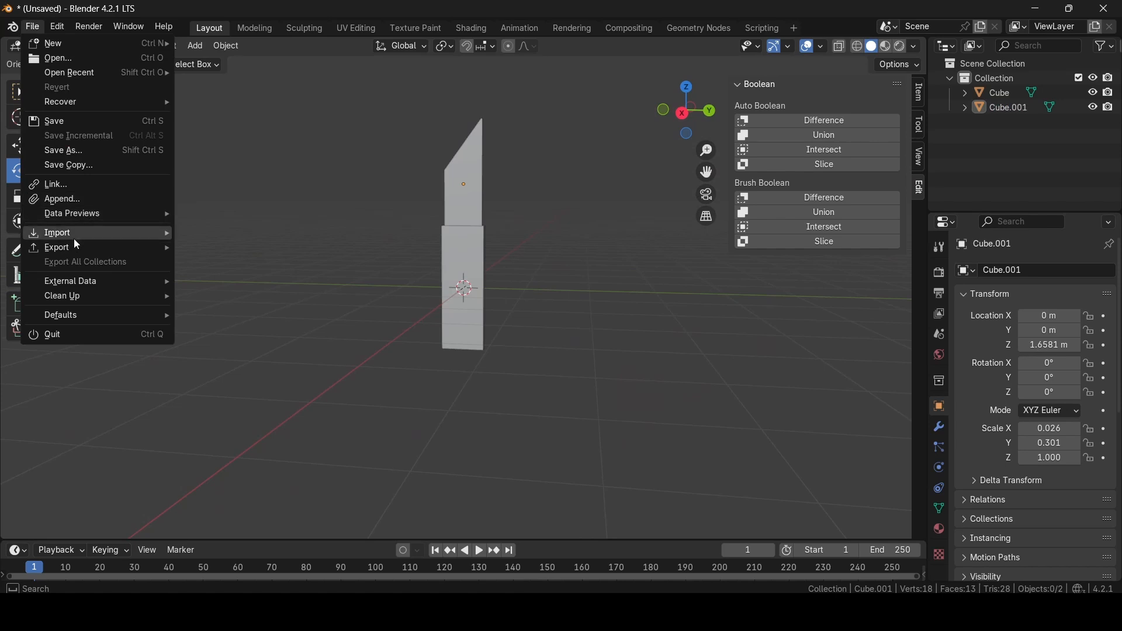
mouse_move(72, 246)
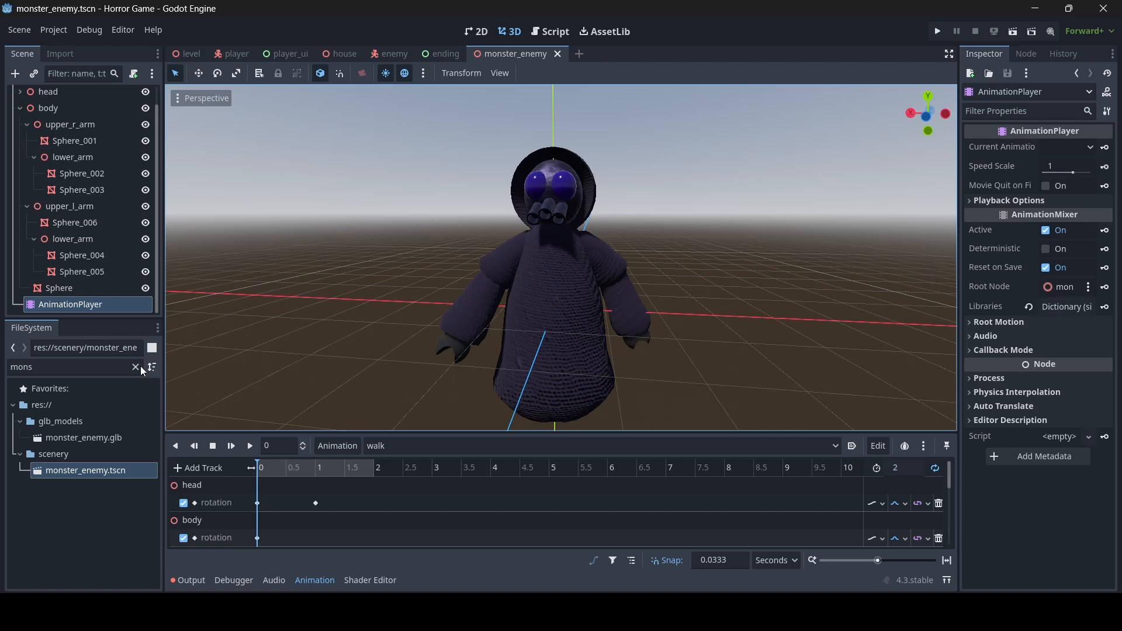
- Filter the FileSystem for 'kni' and create a new inherited scene from knife.glb
click(135, 367)
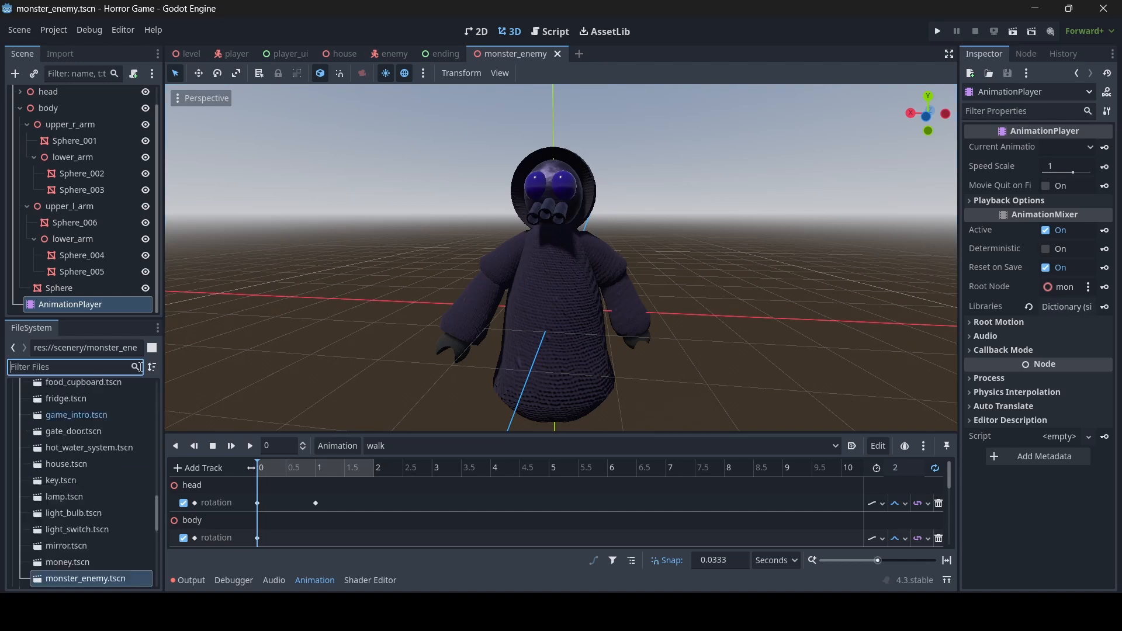
text(kni)
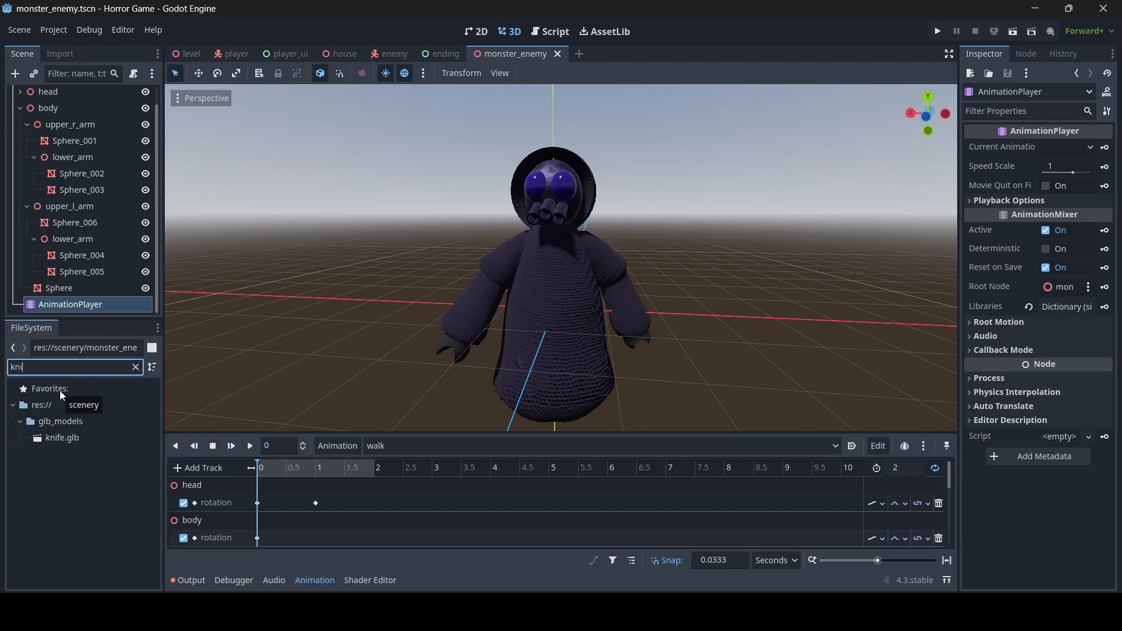
click(59, 437)
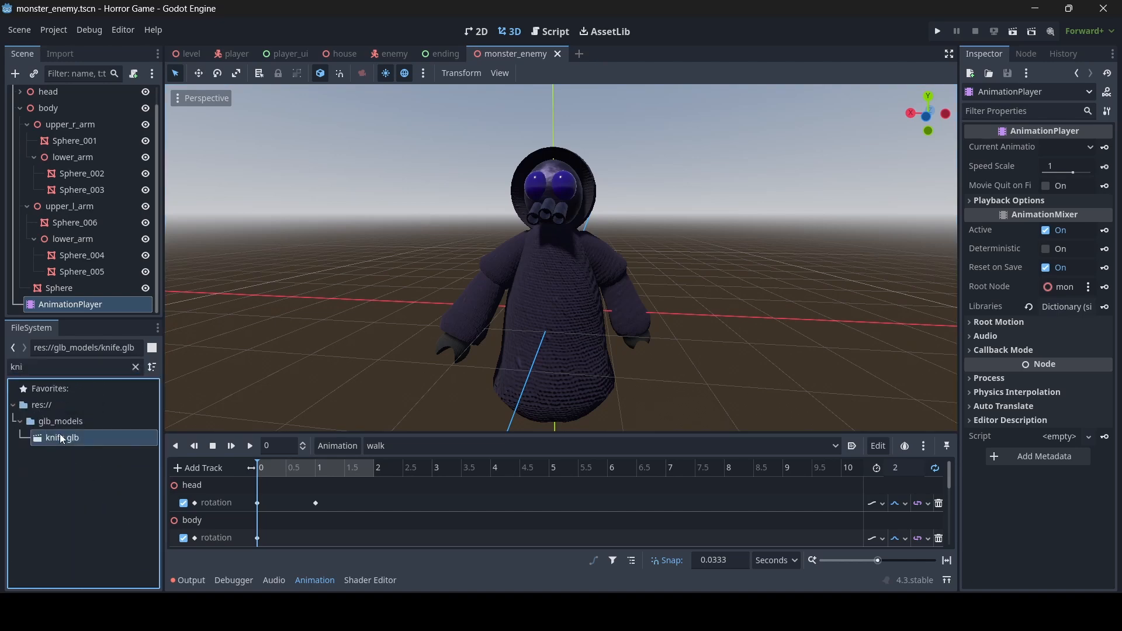
right_click(61, 435)
click(141, 278)
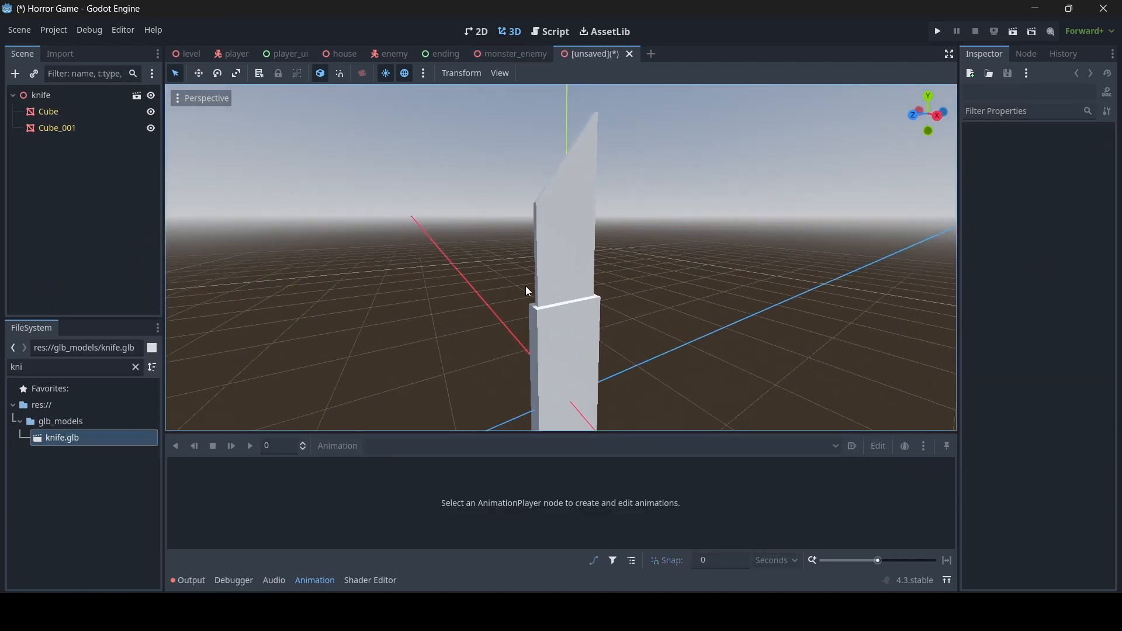
- Save the new scene as knife.tscn in the scenery folder and select the blade Cube_001
key(ctrl+s)
double_click(672, 192)
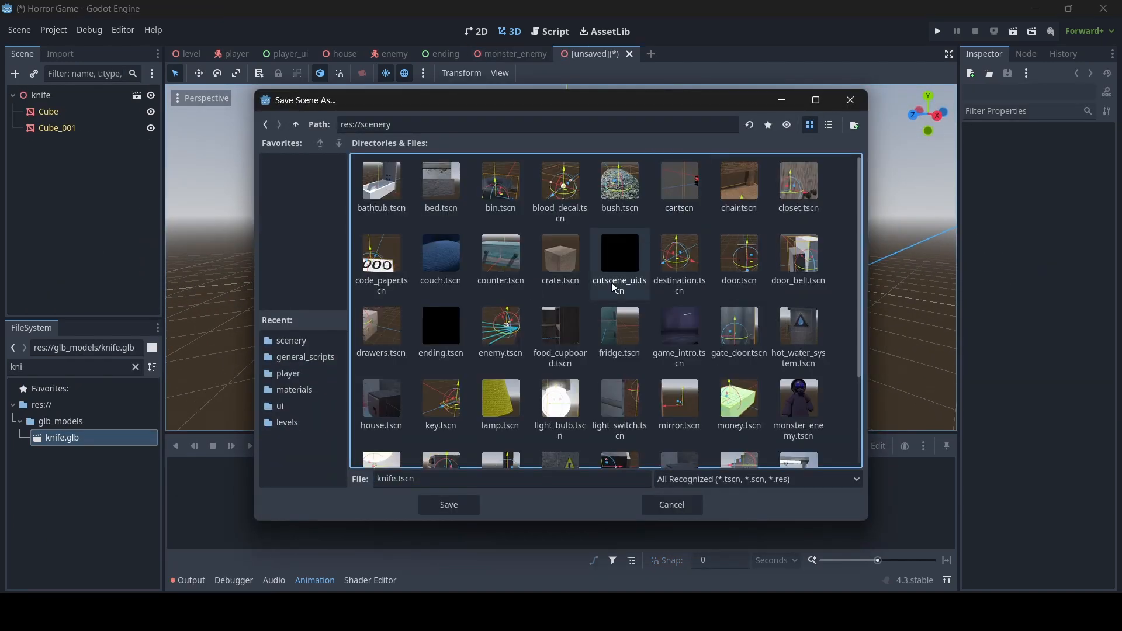
click(440, 508)
key(s)
right_drag(522, 318, 520, 313)
key(w)
click(531, 195)
key(d)
right_drag(601, 240, 566, 239)
- Give the blade a new StandardMaterial3D as its material override
key(w)
key(s)
key(d)
key(a)
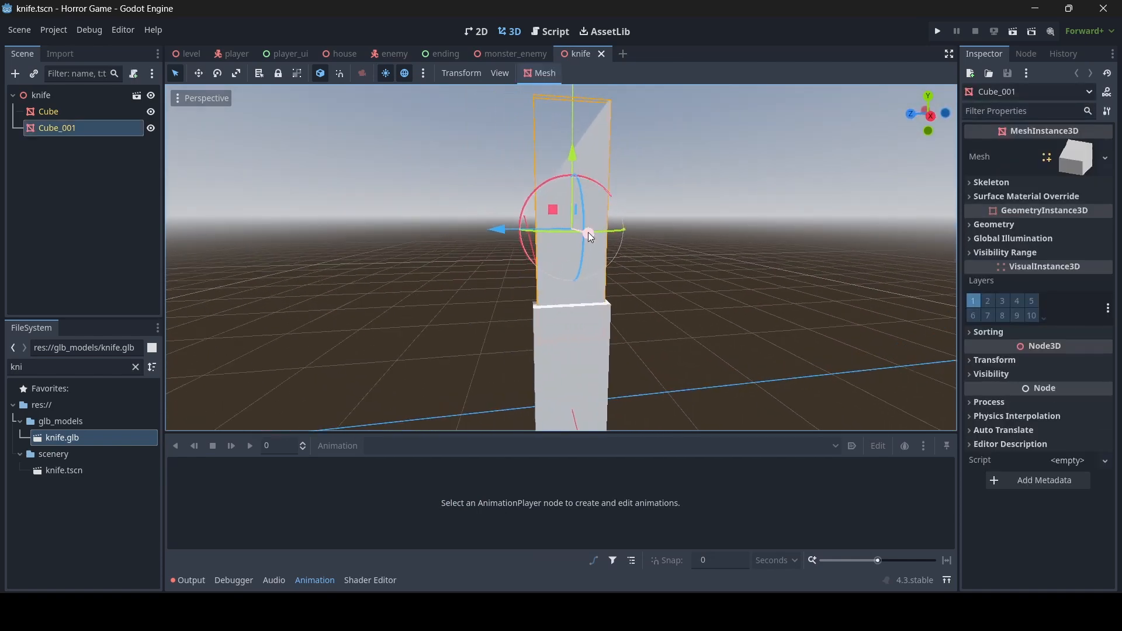
click(1043, 226)
click(1065, 241)
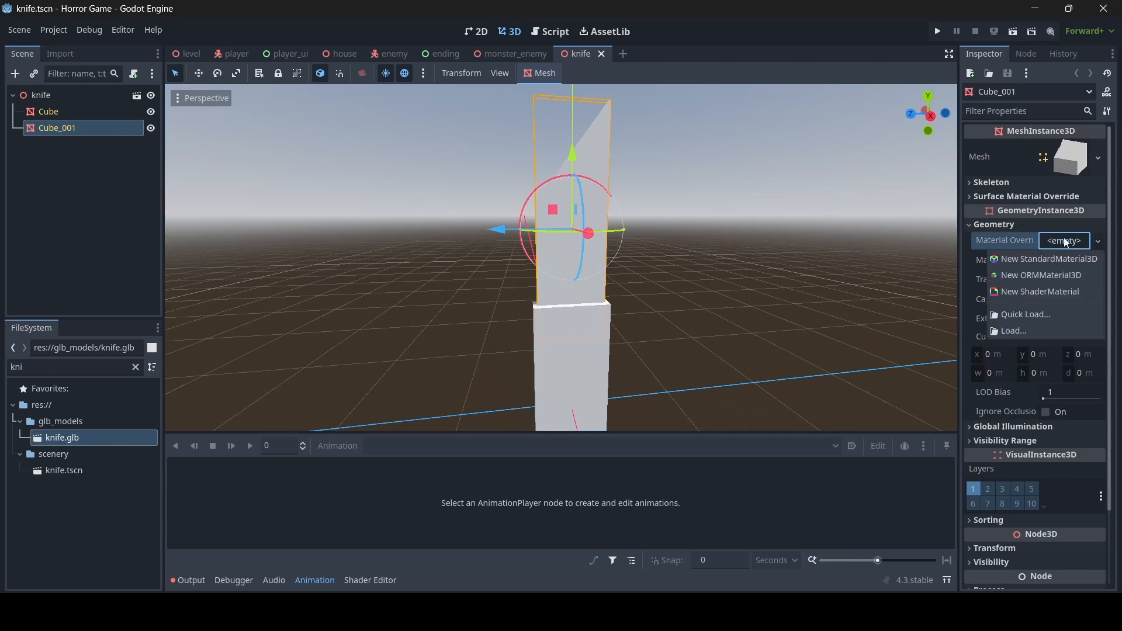
click(1064, 243)
click(1065, 243)
click(1060, 258)
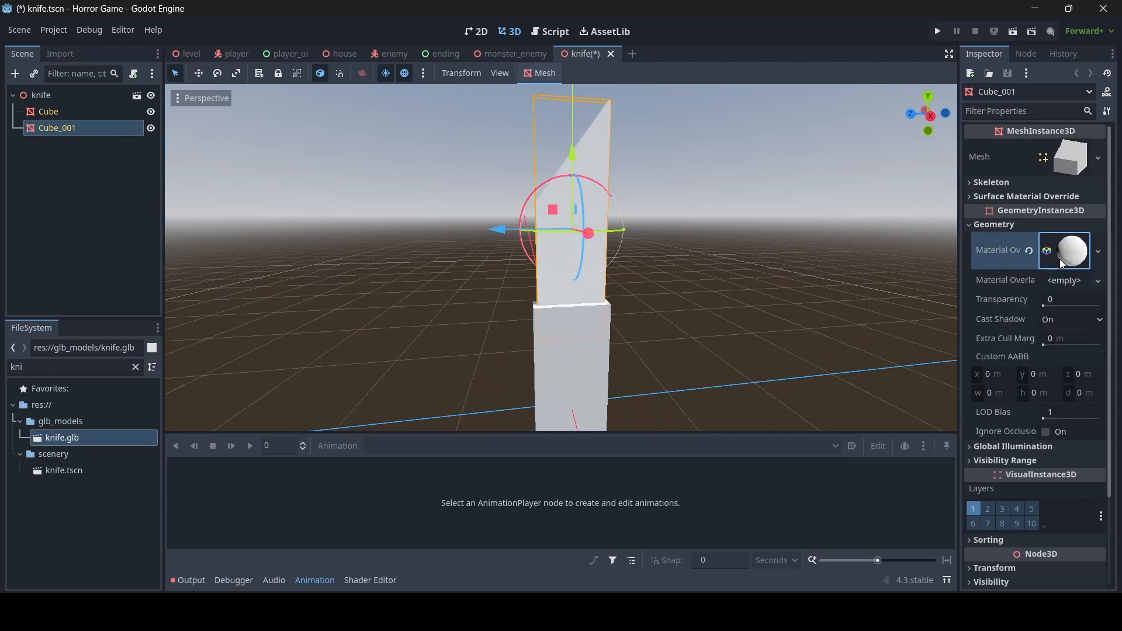
- Use a new NoiseTexture as the material's albedo texture
click(1059, 258)
click(1025, 270)
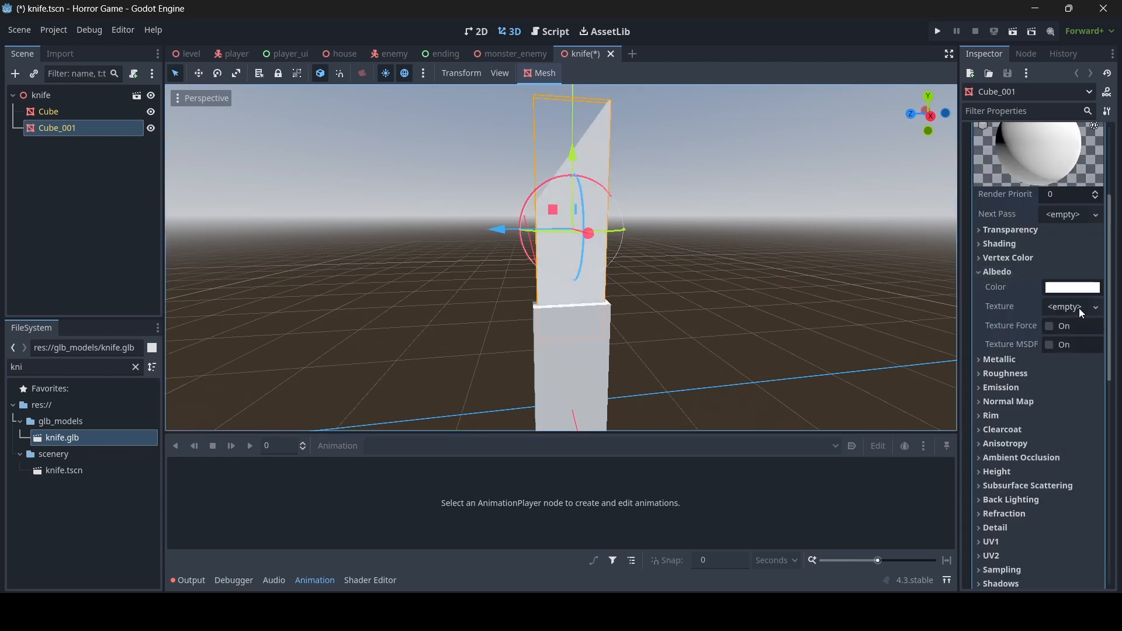
click(1078, 307)
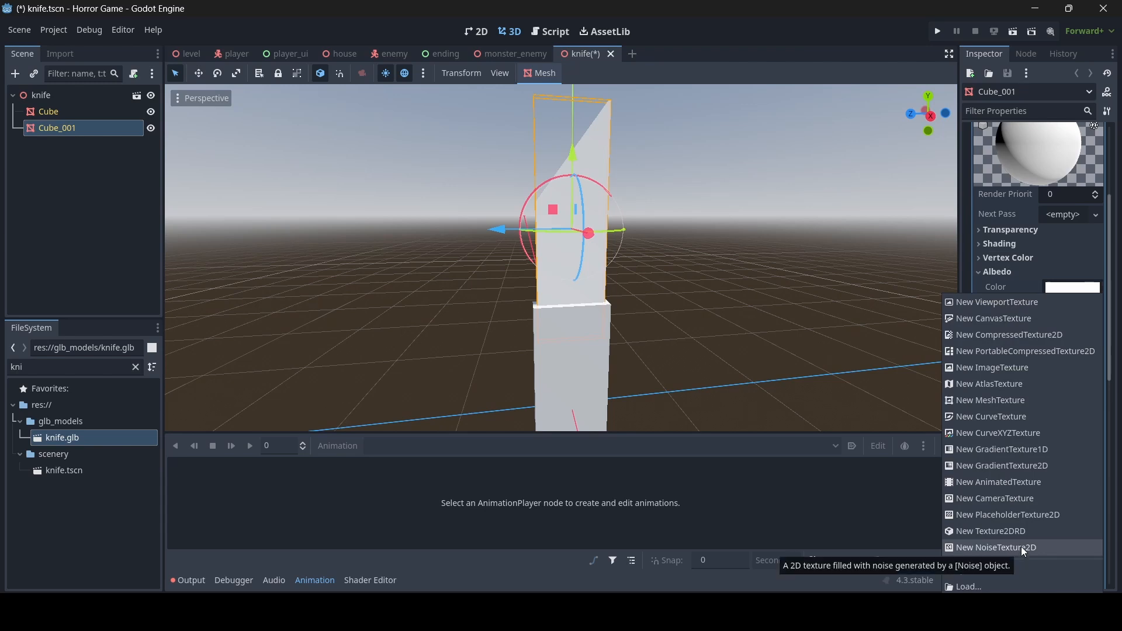
click(1021, 547)
- Set the noise texture's Noise to a new FastNoiseLite and its Color Ramp to a new Gradient
click(1070, 308)
scroll(1070, 318, down, 4)
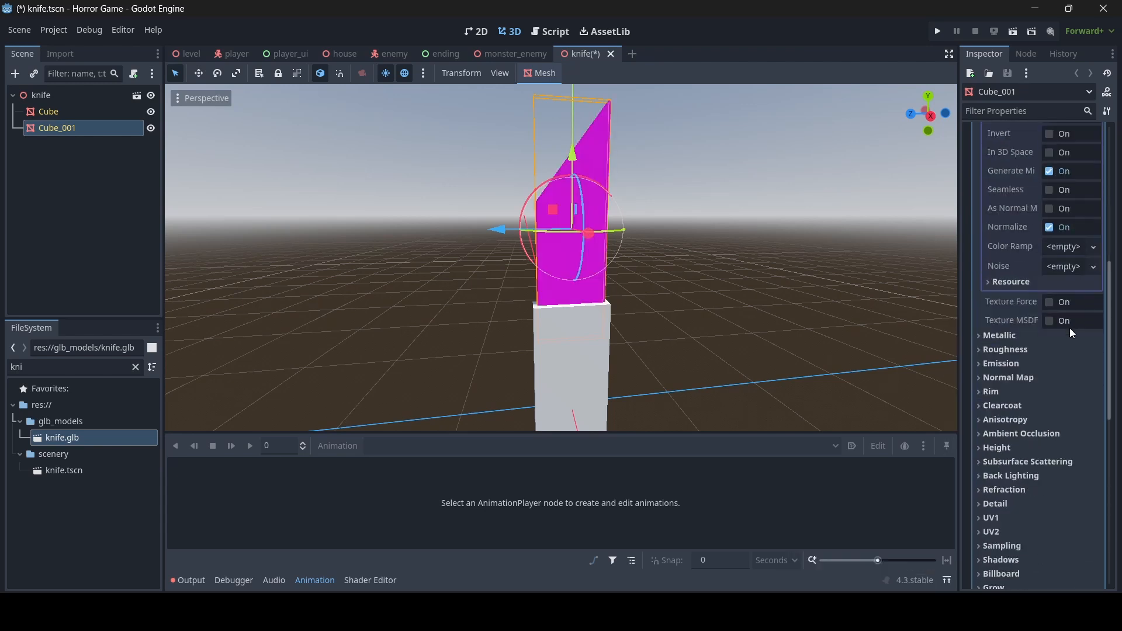
click(1053, 271)
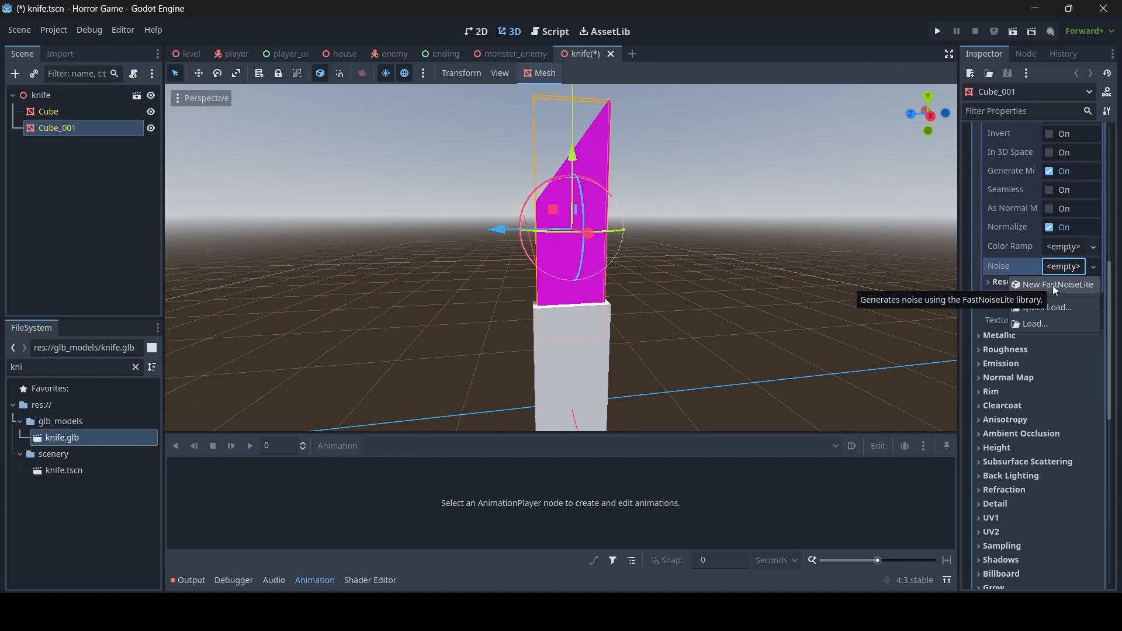
click(1052, 285)
scroll(1061, 316, up, 2)
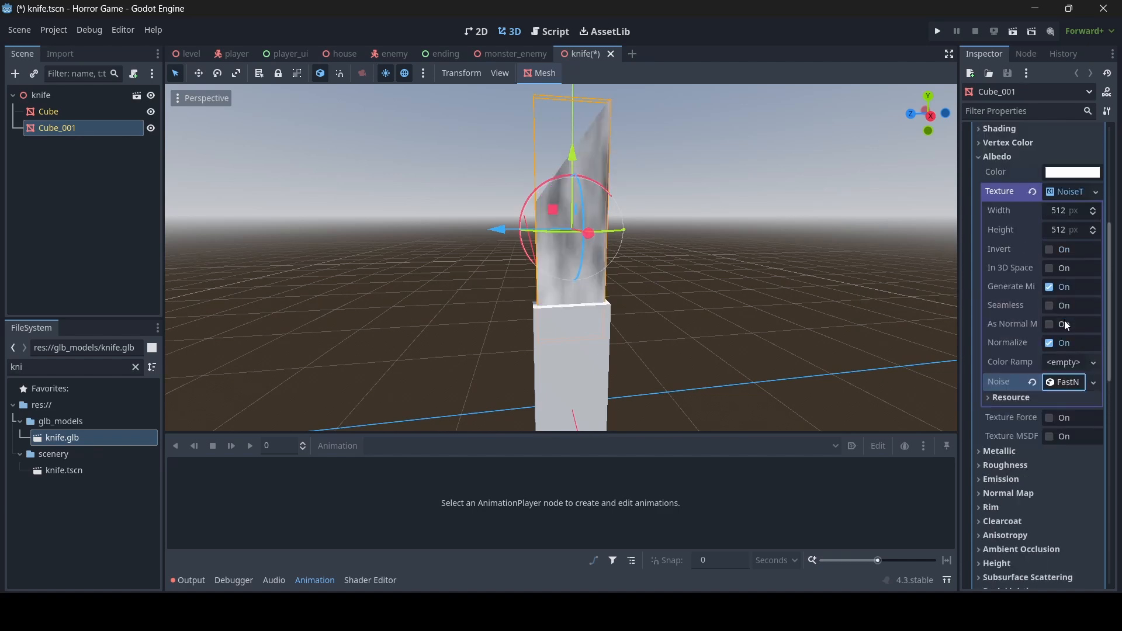
click(1067, 362)
click(1054, 381)
scroll(692, 354, up, 2)
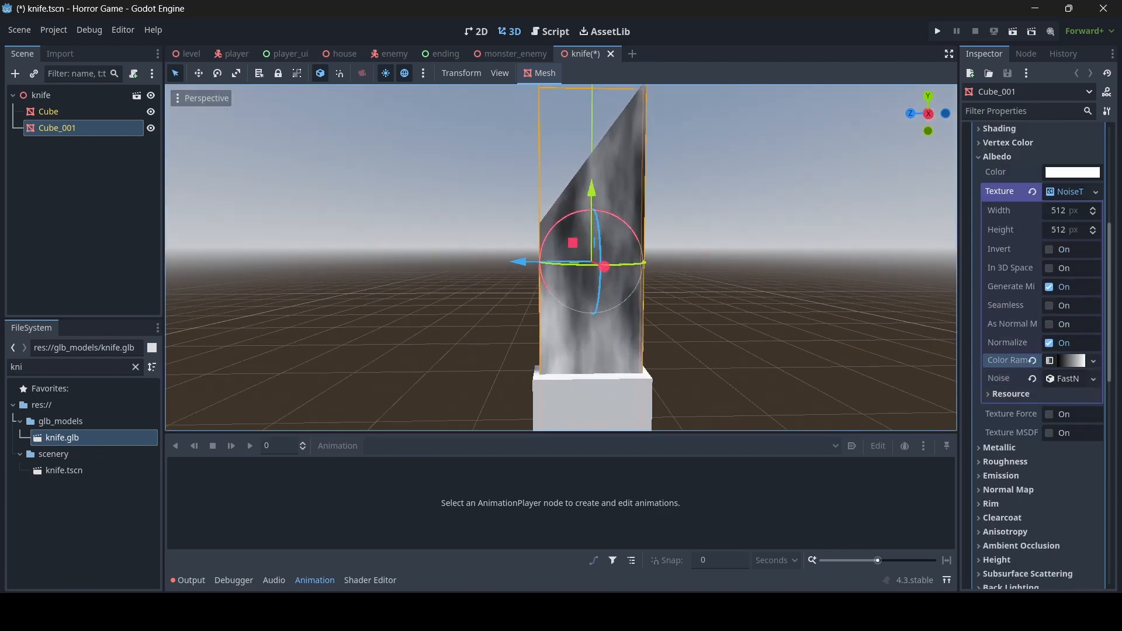
- Set the colour ramp's right gradient stop to light grey (cdcdcd)
key(w)
mouse_move(692, 354)
right_down()
mouse_move(739, 354)
mouse_move(703, 354)
mouse_move(713, 351)
mouse_move(692, 338)
mouse_move(689, 366)
mouse_move(700, 367)
mouse_move(696, 350)
mouse_move(707, 360)
right_up()
key(s)
key(w)
key(s)
key(w)
key(s)
key(a)
key(d)
key(w)
key(s)
key(w)
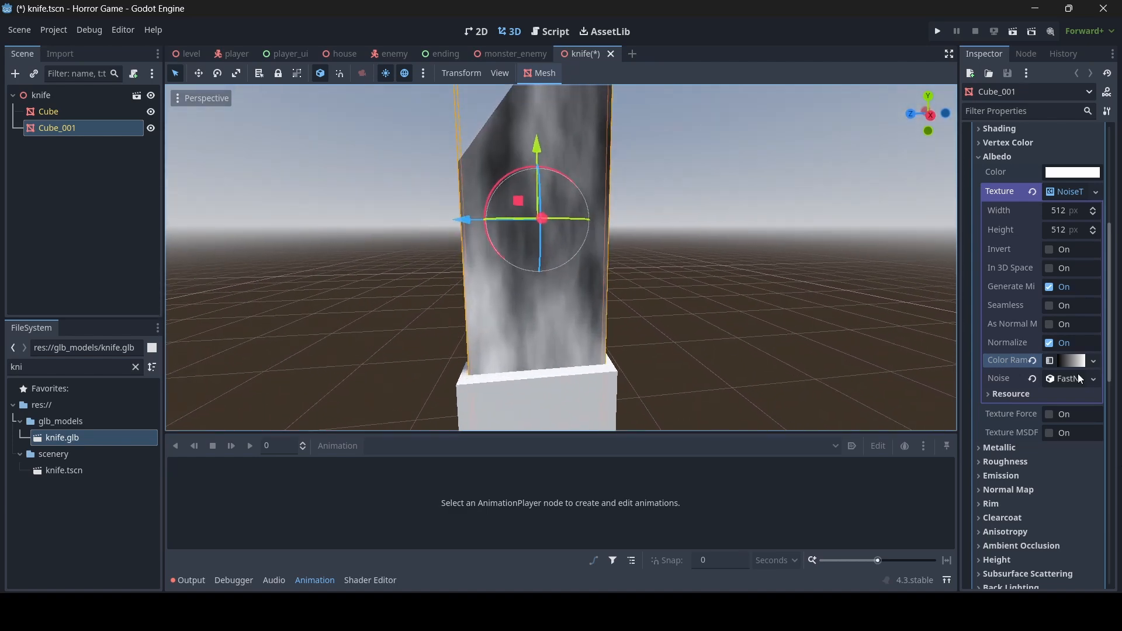
click(1072, 365)
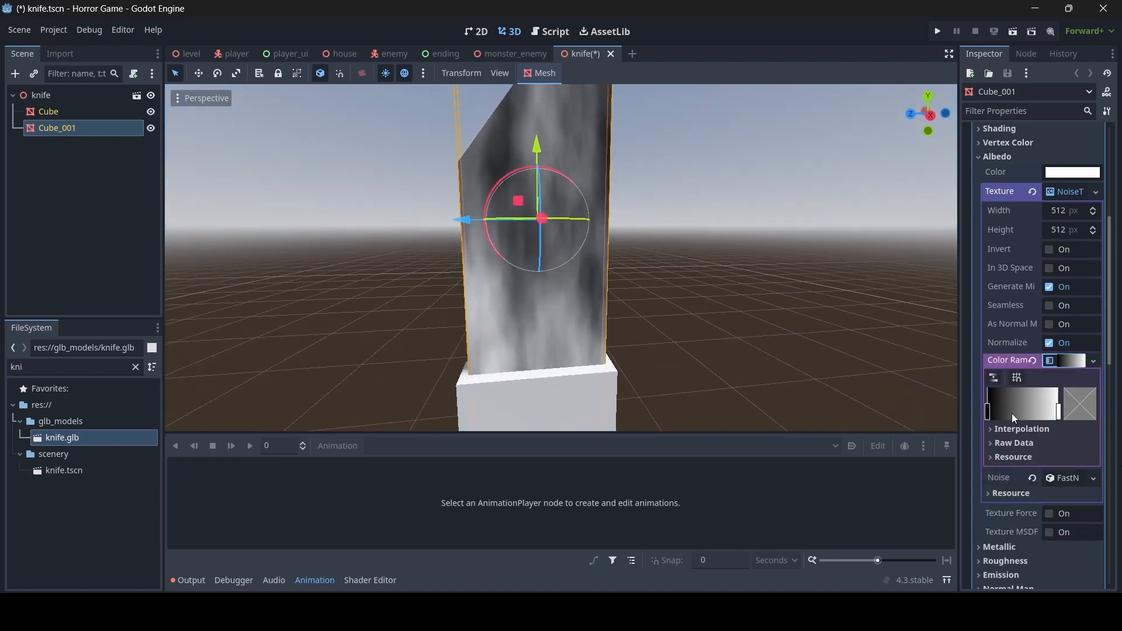
click(1059, 411)
click(1079, 409)
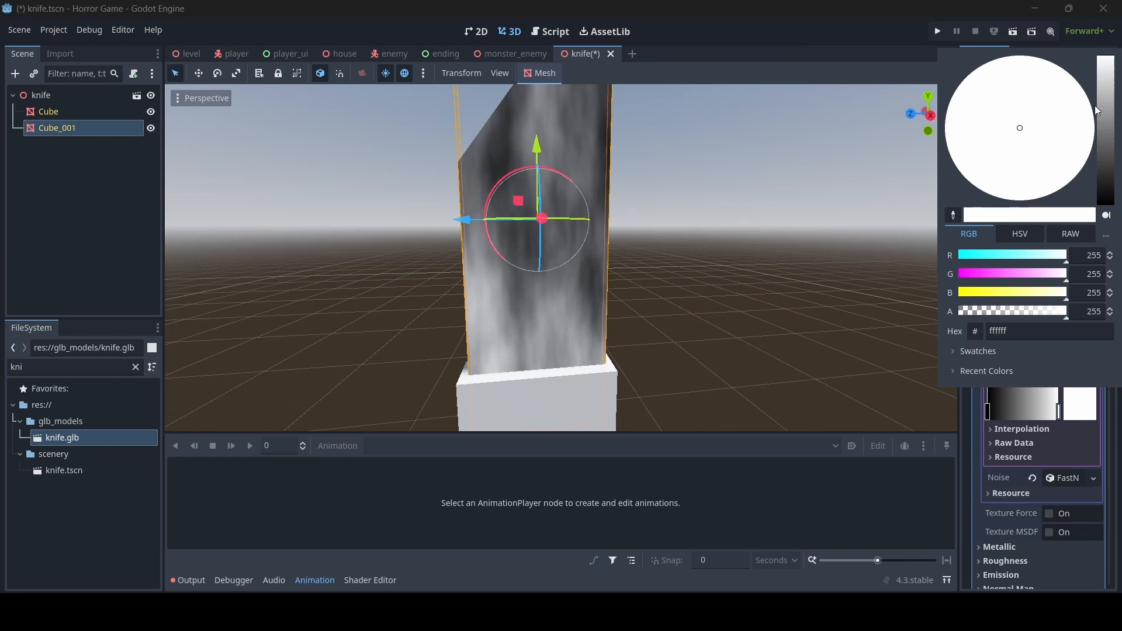
drag(1105, 77, 1105, 86)
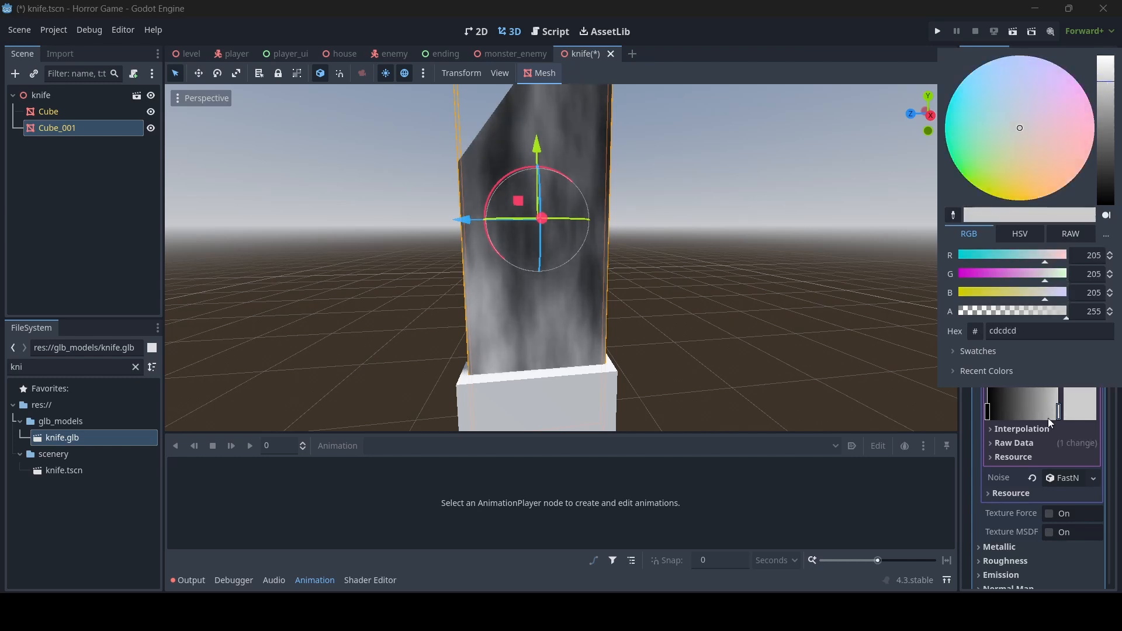
click(976, 414)
- Set the left gradient stop to dark red (542725)
click(988, 411)
click(1086, 415)
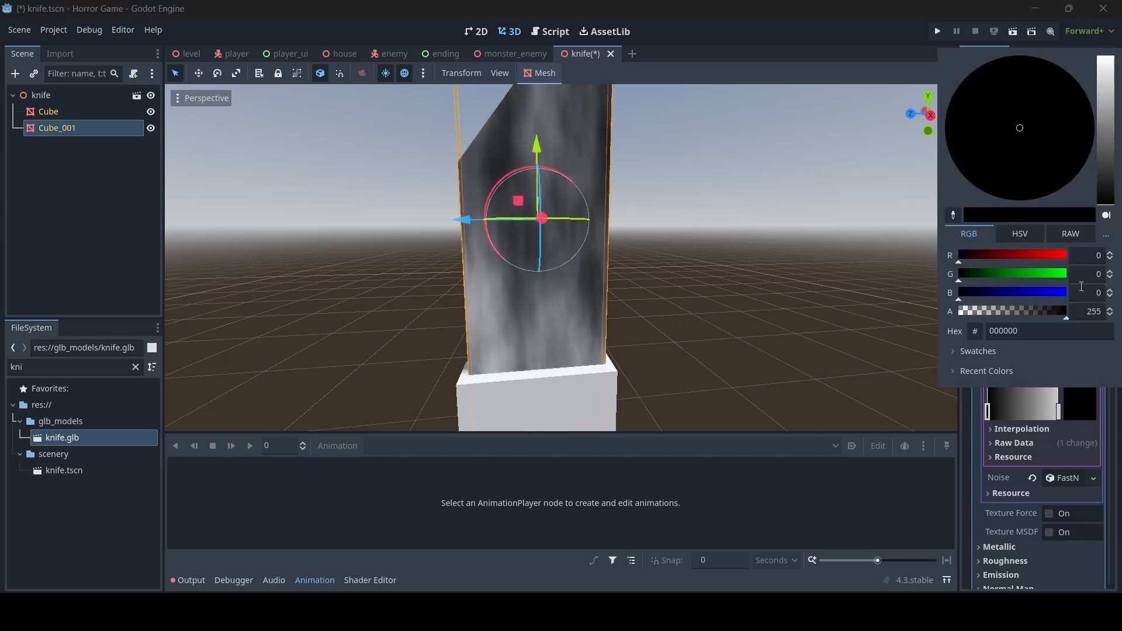
click(1106, 123)
drag(1107, 123, 1098, 174)
drag(1035, 131, 1058, 143)
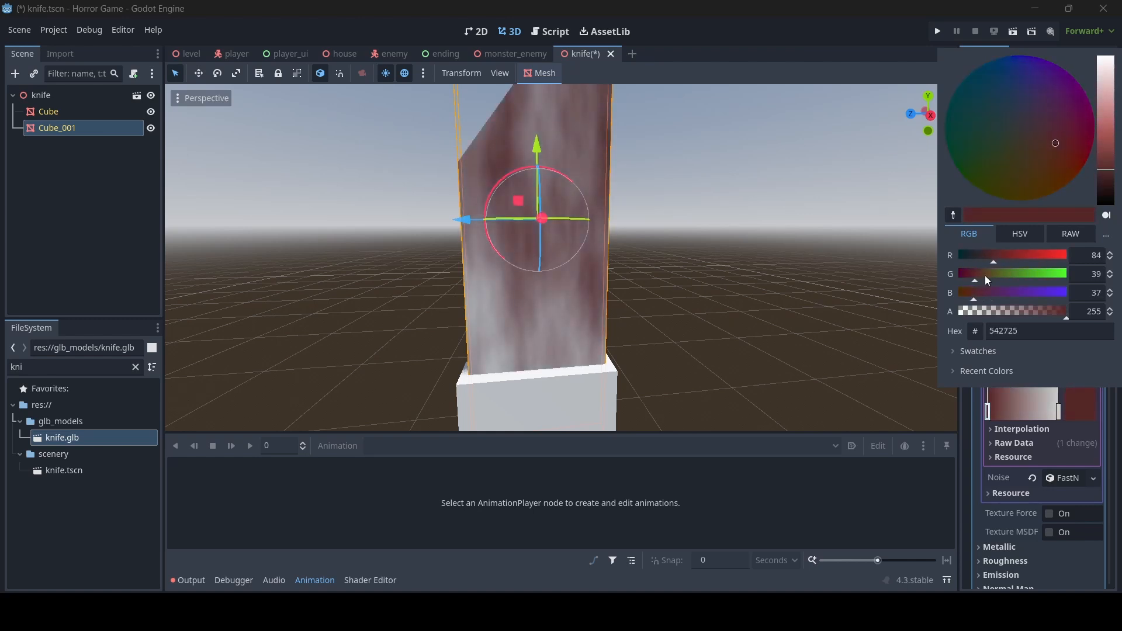
click(906, 410)
scroll(1040, 450, down, 5)
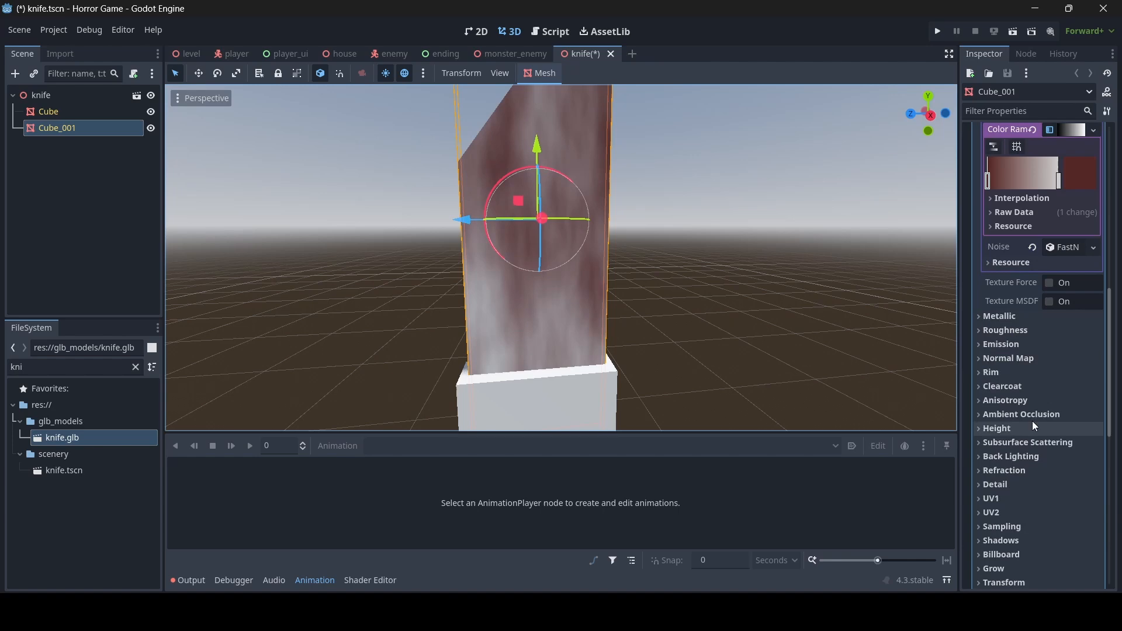
click(1011, 313)
- Set the blade material's Metallic to 1 and Roughness to 0.5
drag(1045, 335, 1104, 351)
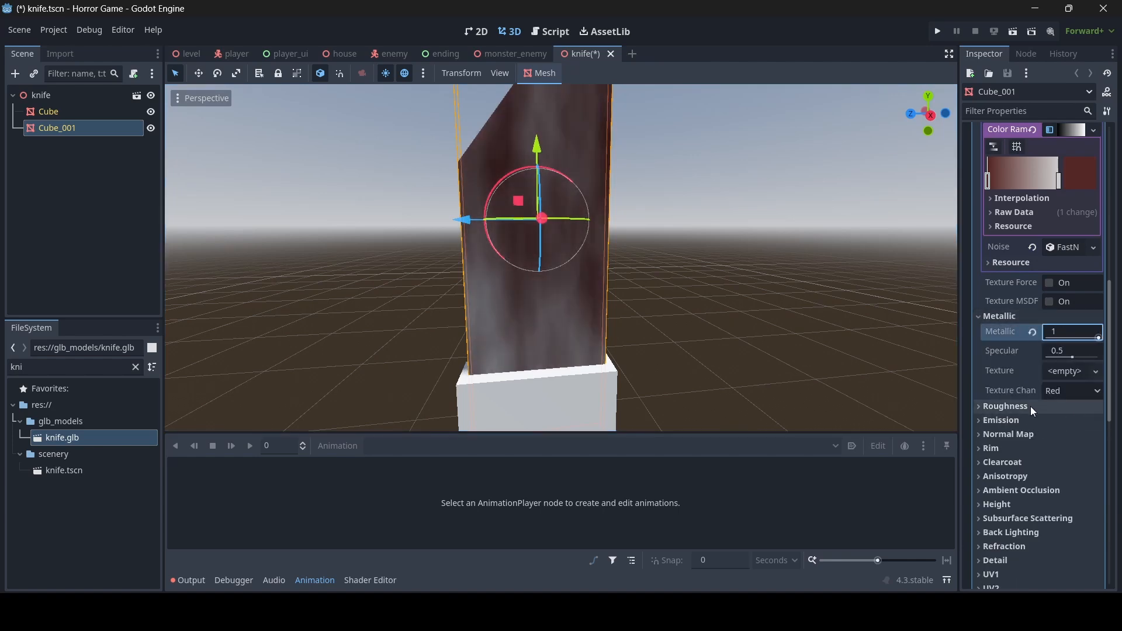
click(1030, 406)
click(1063, 420)
text(.5)
key(Return)
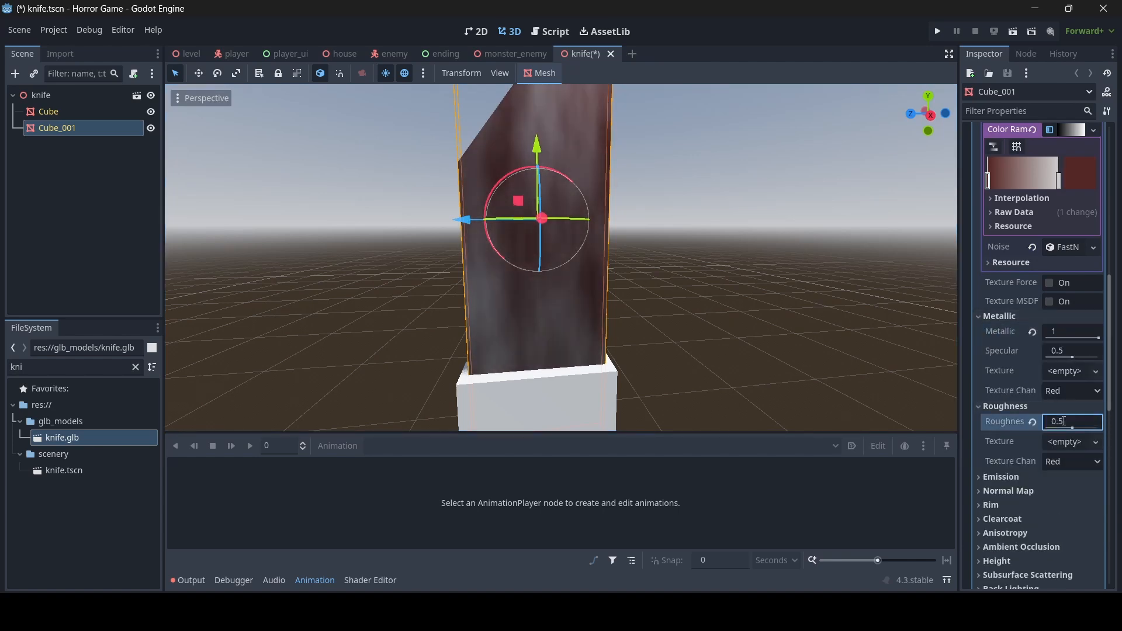
right_drag(418, 345, 383, 336)
key(s)
key(w)
click(605, 295)
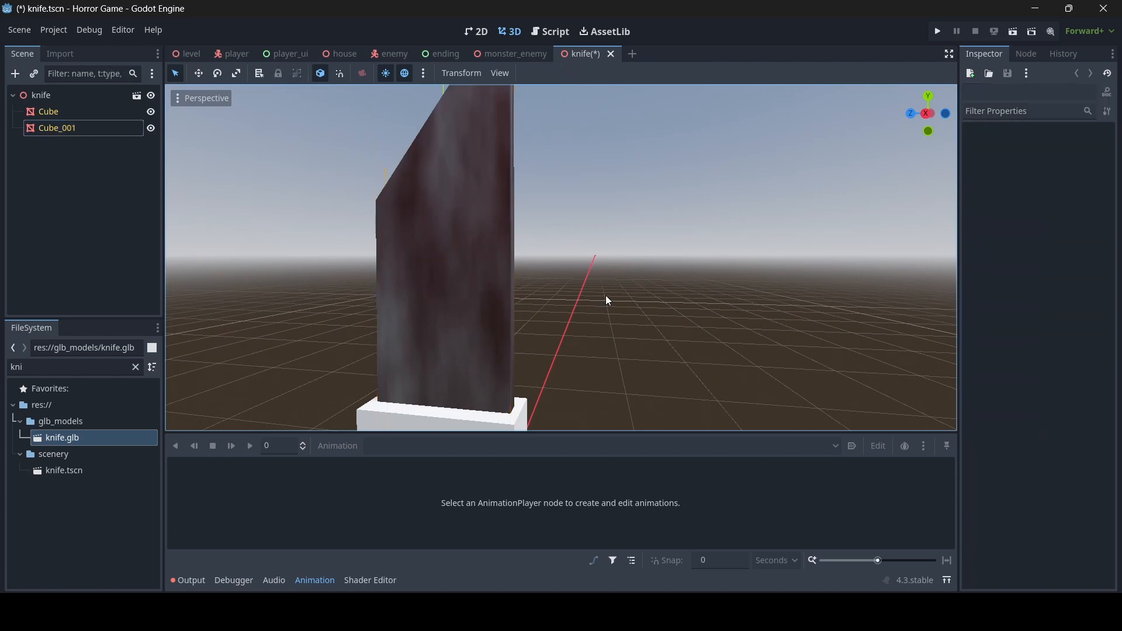
key(s)
mouse_move(605, 295)
right_down()
mouse_move(657, 289)
mouse_move(613, 303)
mouse_move(618, 294)
right_up()
key(w)
key(w)
key(s)
- Resize the blade's albedo noise texture to 256 × 256
click(604, 297)
scroll(1061, 359, up, 8)
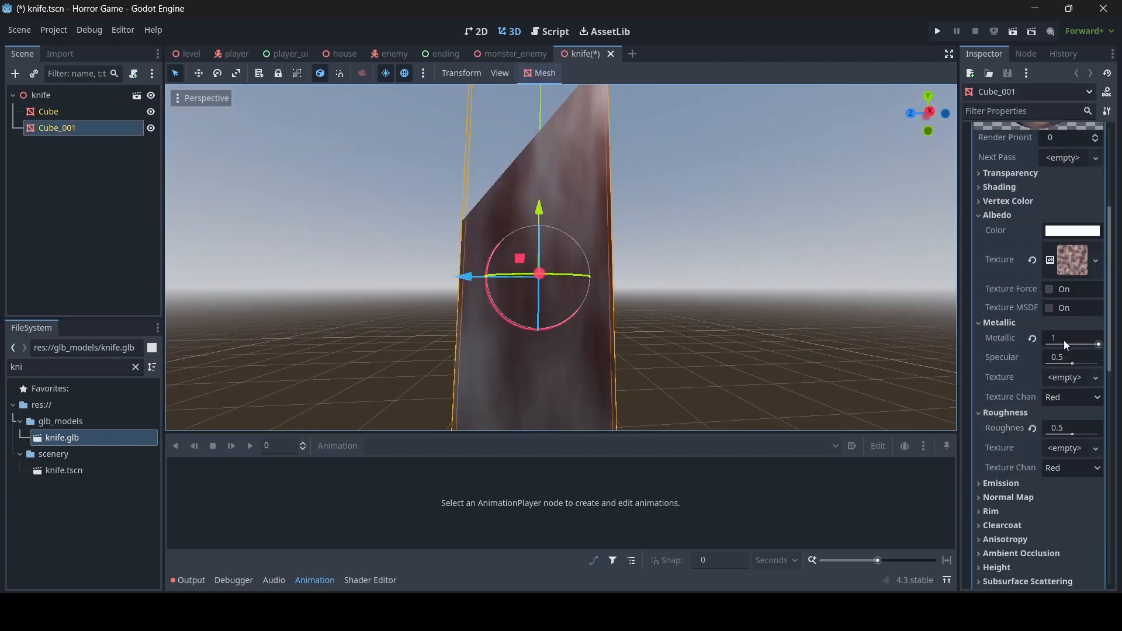
scroll(1049, 346, down, 3)
click(1064, 268)
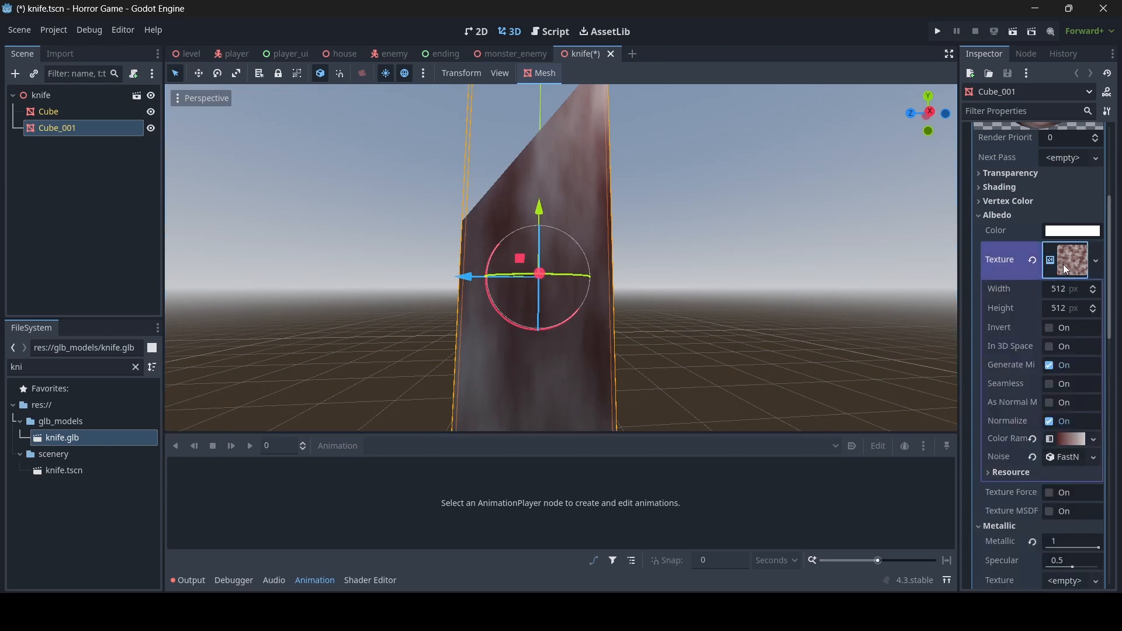
click(1066, 291)
text(256)
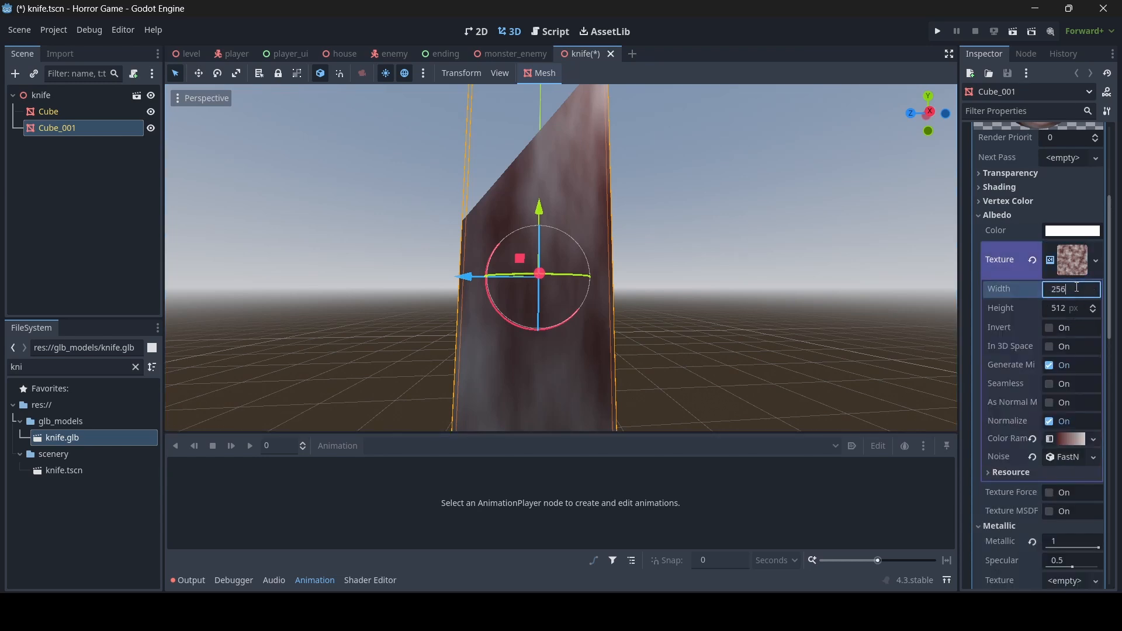
key(Return)
click(1064, 313)
text(256)
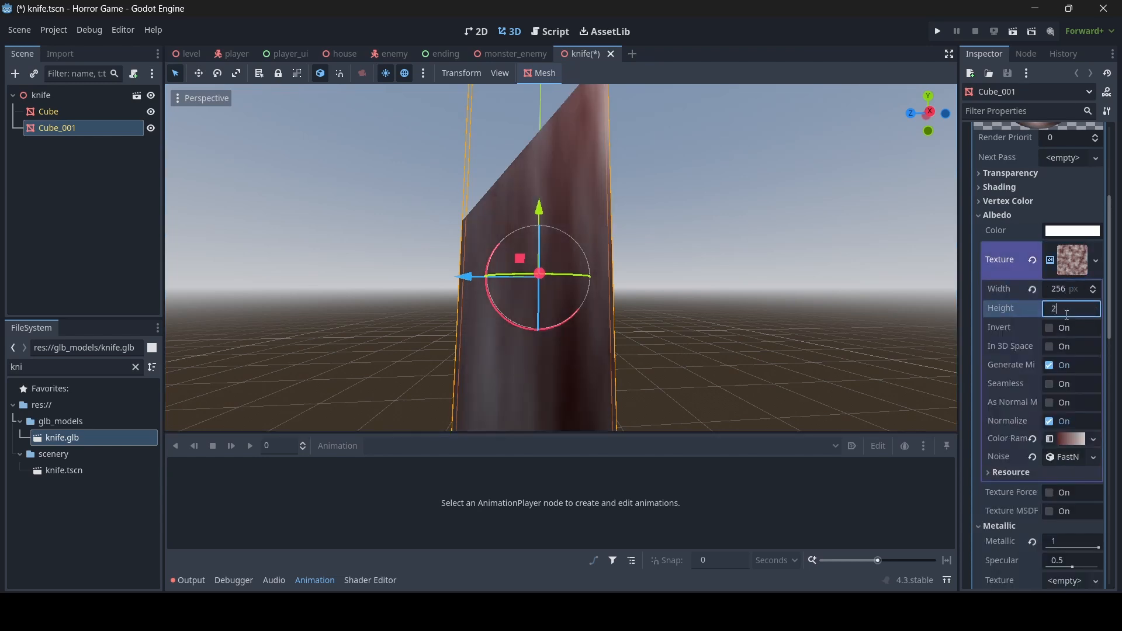
key(Return)
- Orbit around the knife and reselect the blade Cube_001
scroll(656, 191, down, 4)
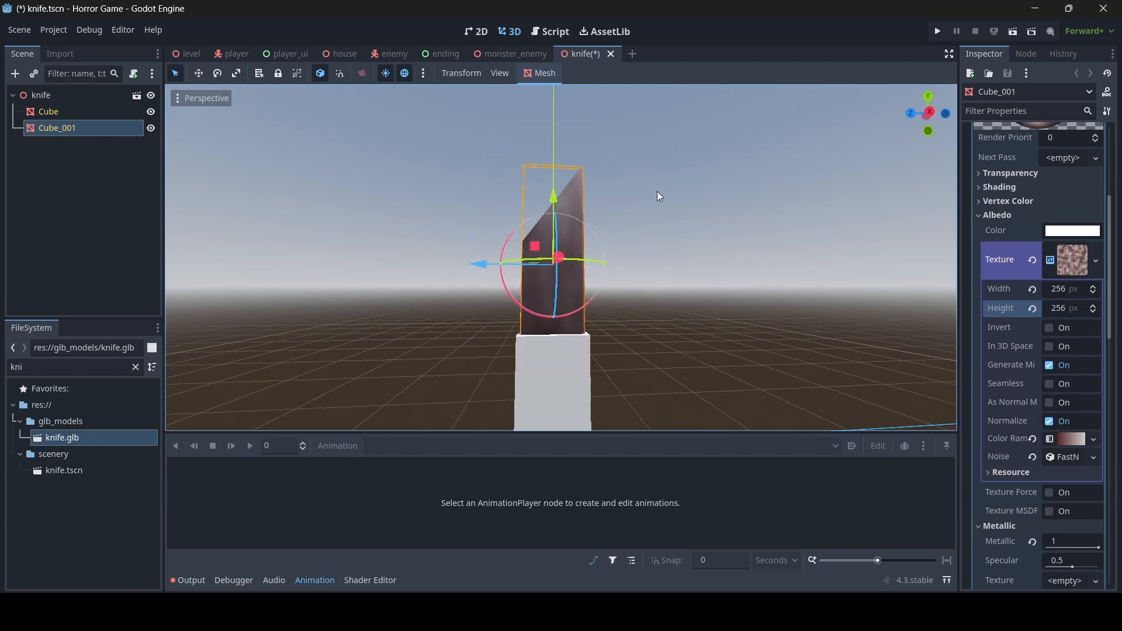
click(657, 191)
key(a)
right_drag(657, 191, 754, 191)
key(d)
right_drag(548, 235, 548, 192)
key(a)
click(548, 236)
click(548, 235)
- Enable the normal map using a new NoiseTexture with FastNoiseLite, set As Normal Map
scroll(1067, 348, down, 5)
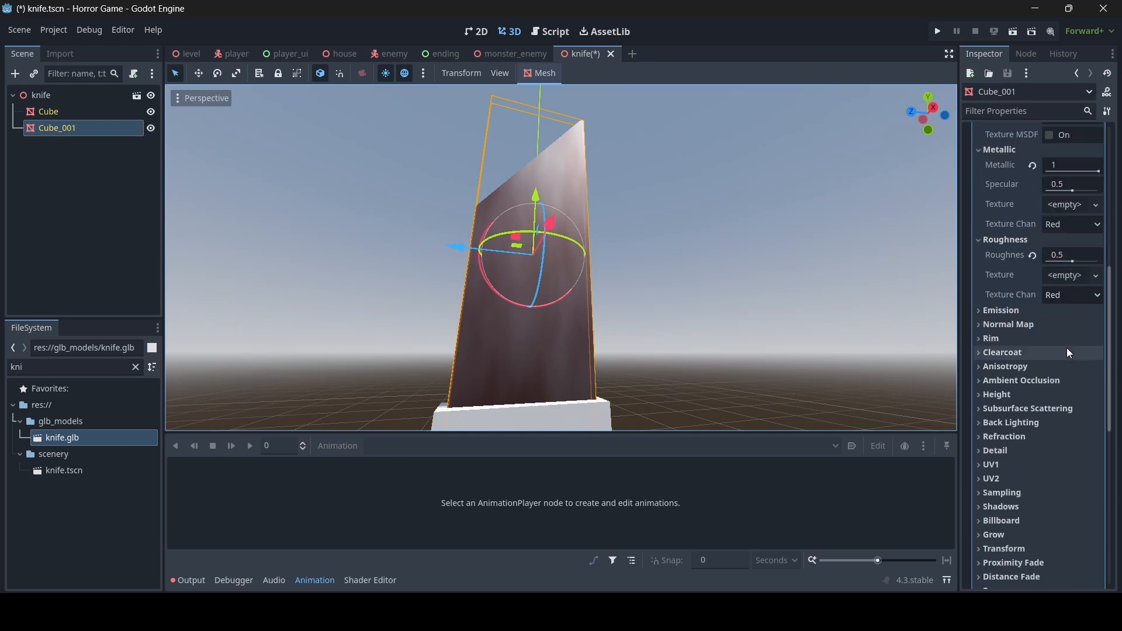
click(1035, 325)
click(1050, 340)
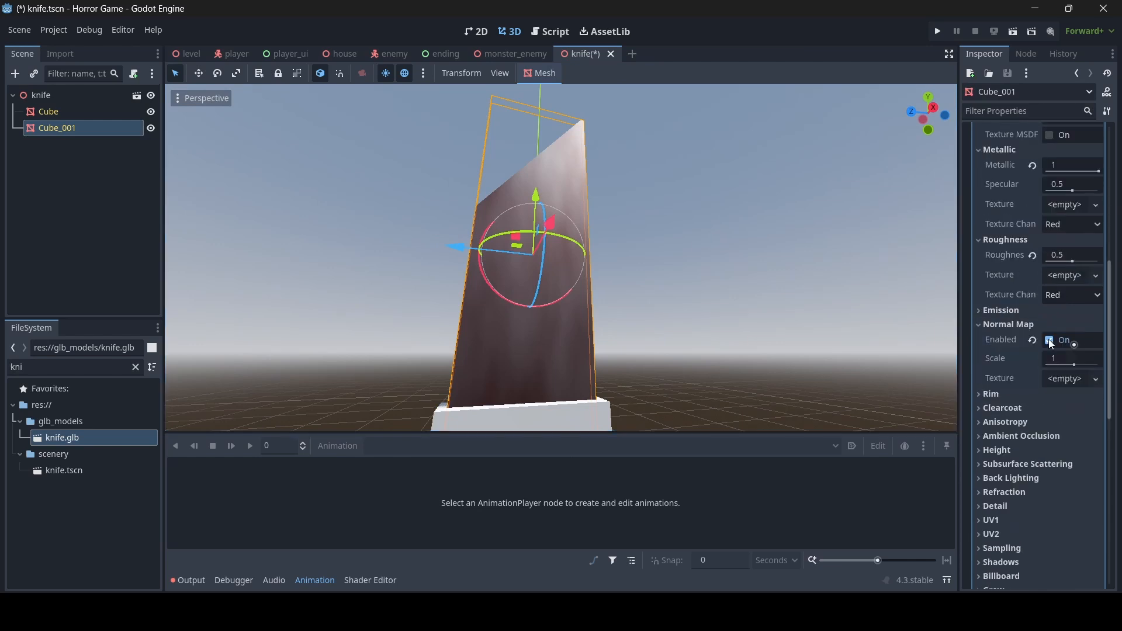
click(1060, 383)
click(1015, 545)
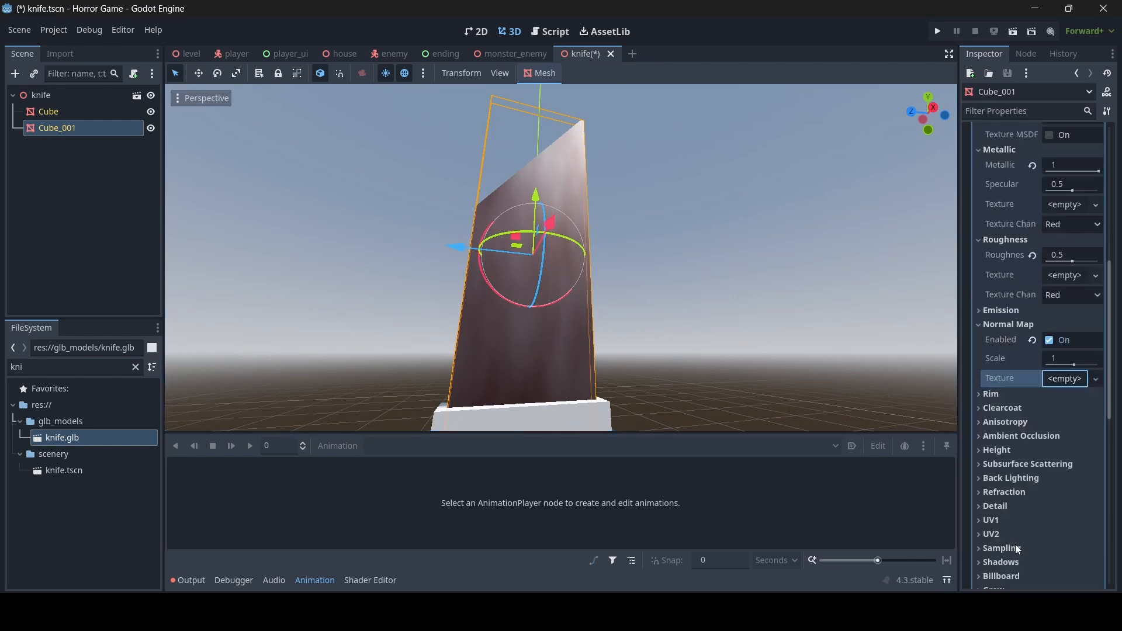
click(1072, 379)
click(1055, 341)
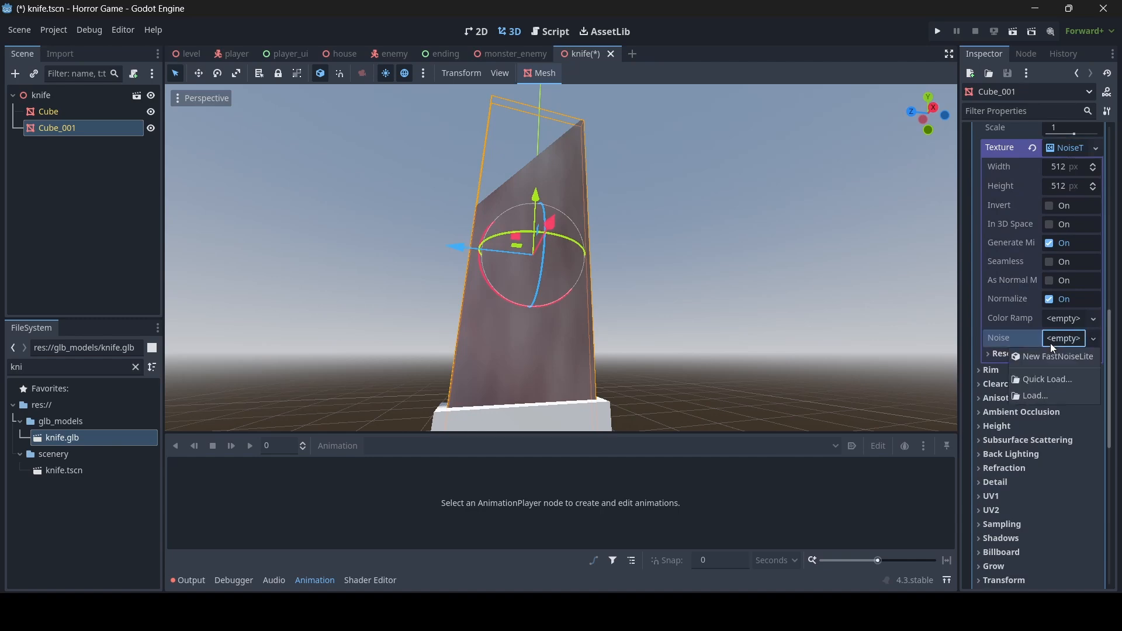
click(1045, 351)
click(1050, 286)
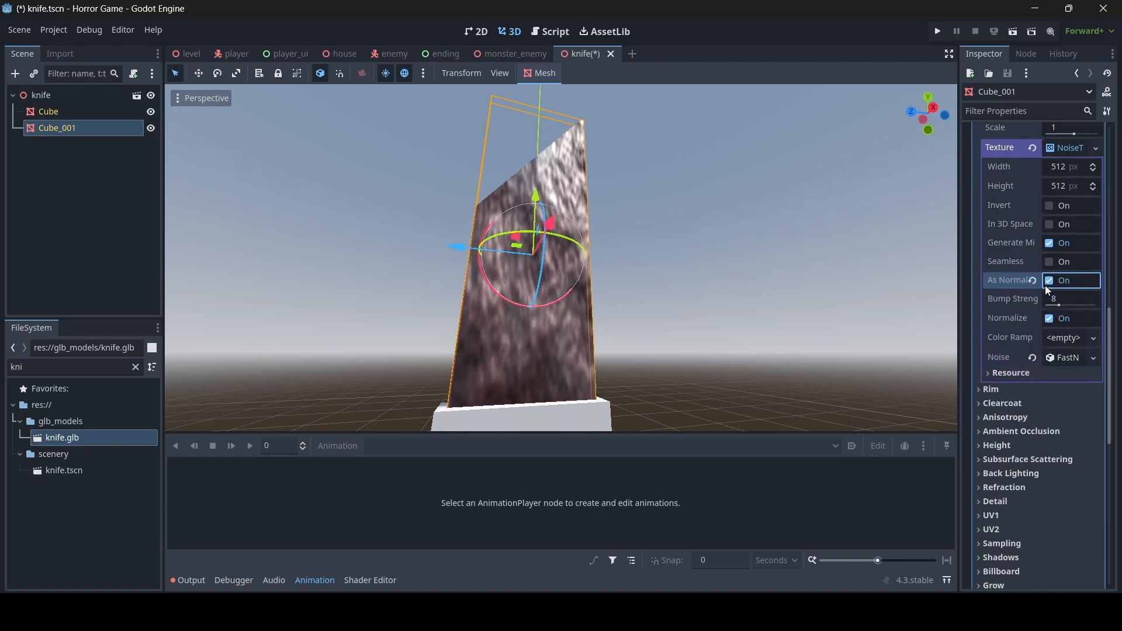
- Set the normal map noise's Frequency to 0.05
right_drag(724, 263, 631, 252)
key(d)
key(s)
key(a)
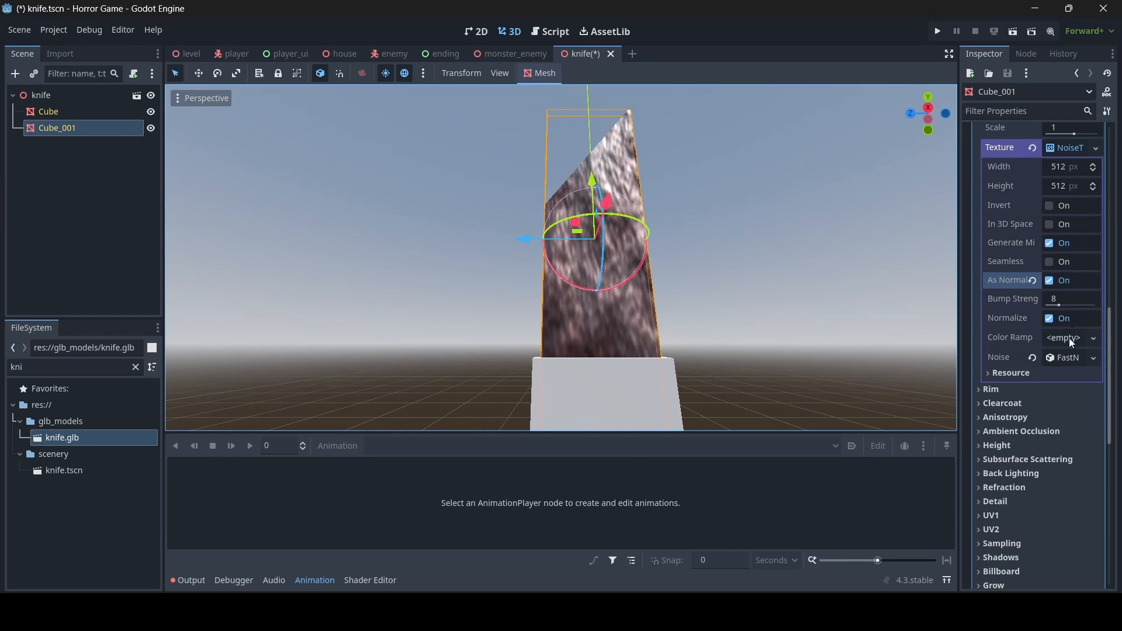
click(1061, 357)
click(1076, 501)
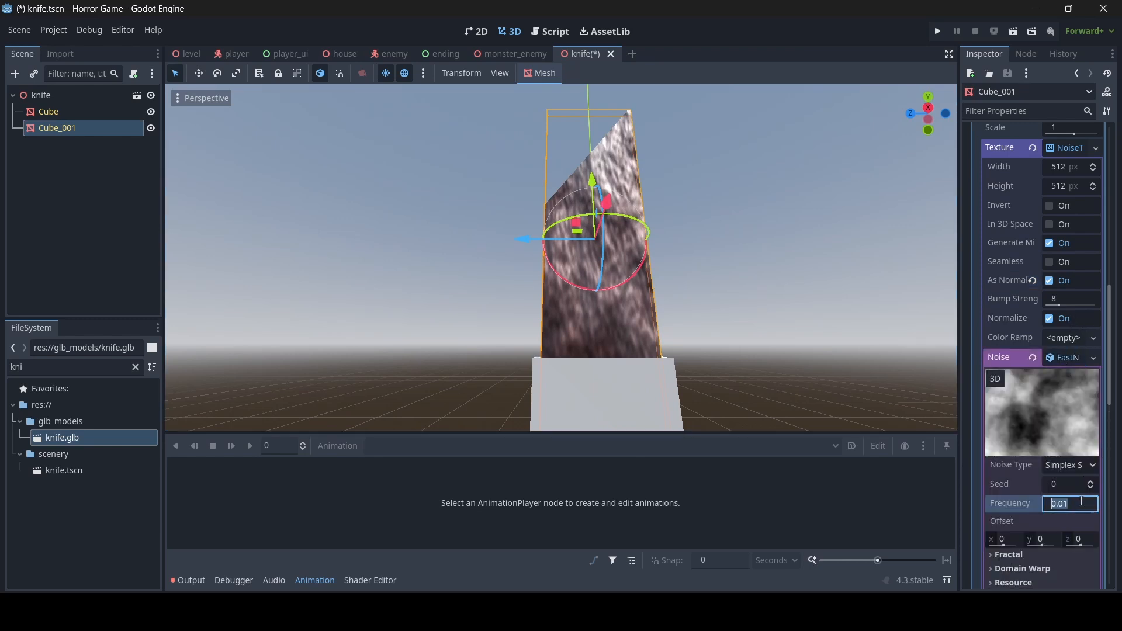
text(5)
key(Return)
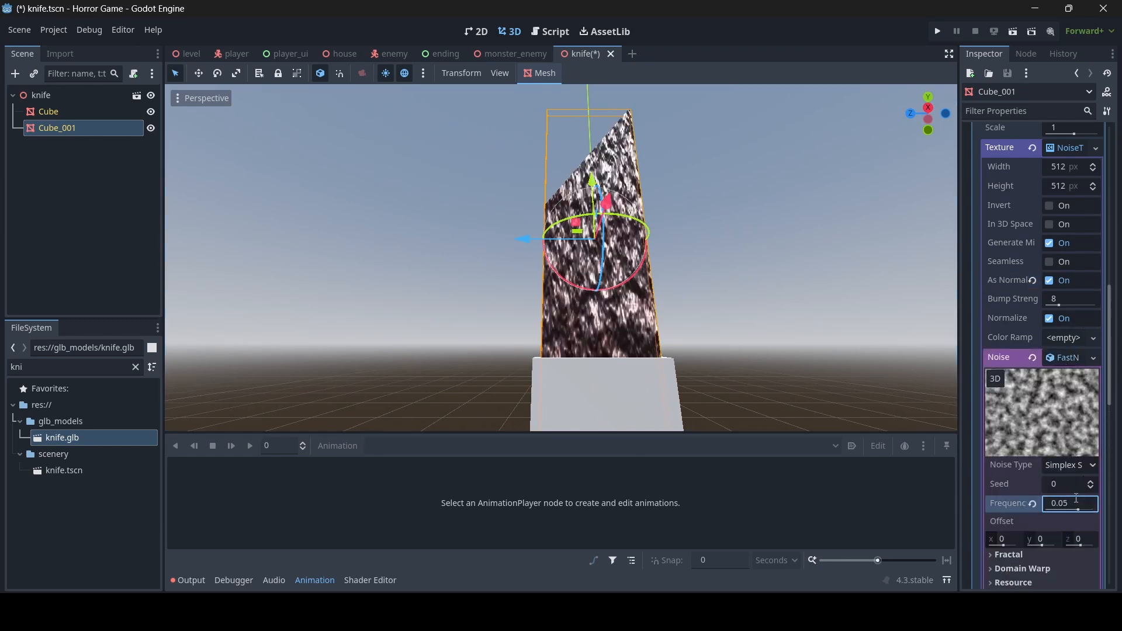
- Set the normal map's Bump Strength to 1
click(1075, 299)
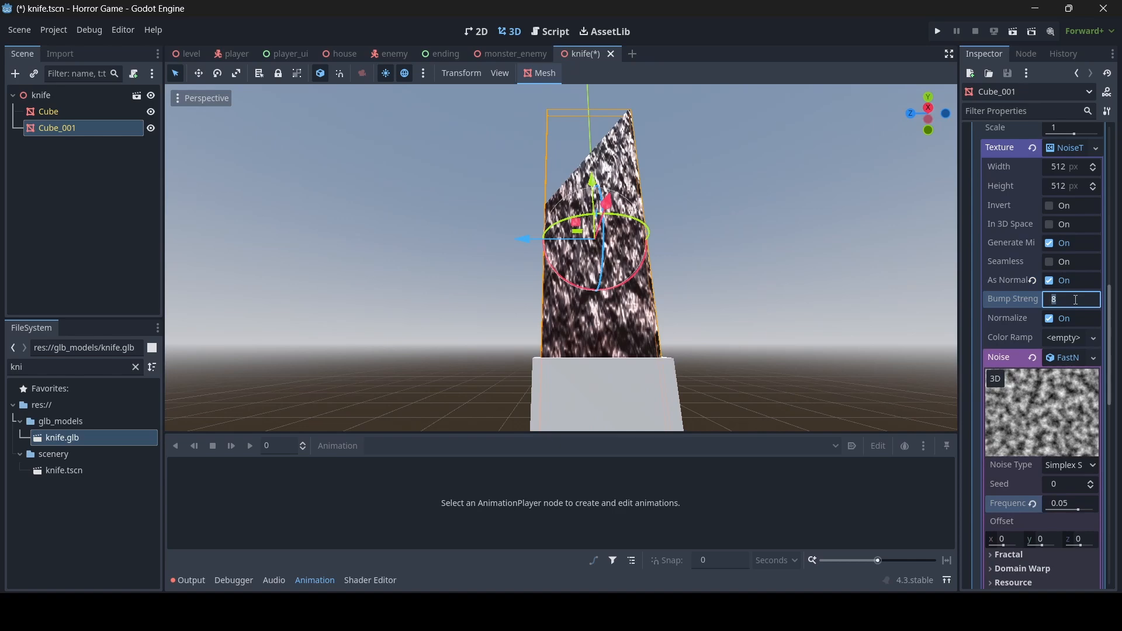
text(2)
key(Return)
key(w)
right_drag(835, 278, 891, 237)
click(1067, 304)
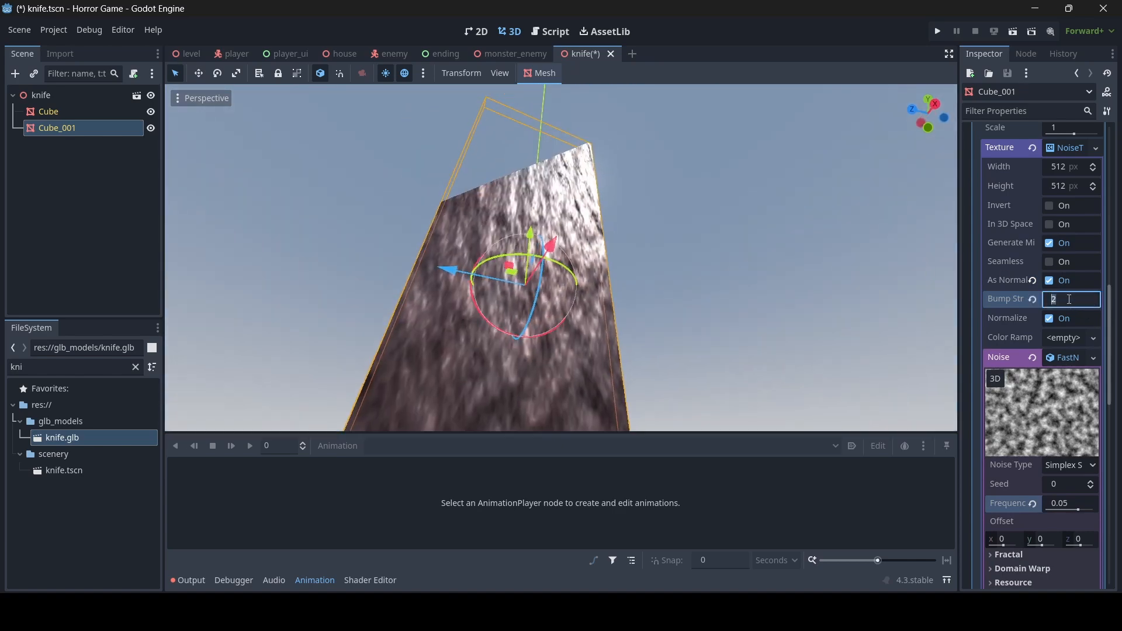
text(1)
key(Return)
key(s)
- Save the knife.tscn scene and select the handle Cube
right_drag(841, 292, 531, 338)
key(s)
key(w)
key(s)
key(ctrl+s)
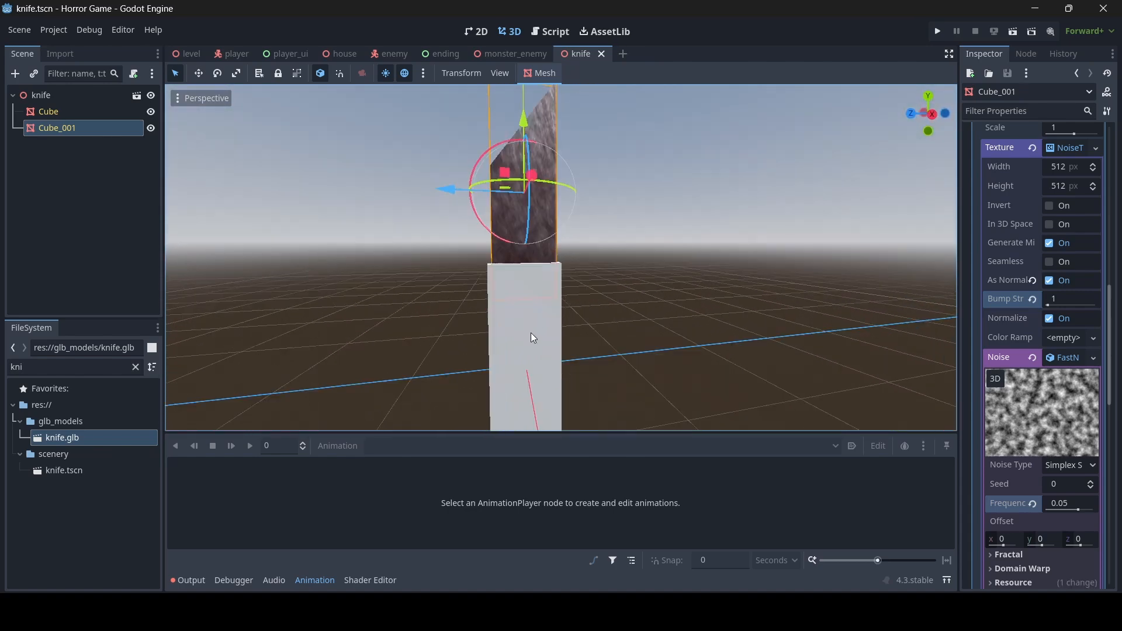
click(530, 330)
key(w)
mouse_move(672, 272)
right_down()
mouse_move(671, 333)
mouse_move(671, 280)
right_up()
- Give the handle cube a new StandardMaterial3D material override
key(s)
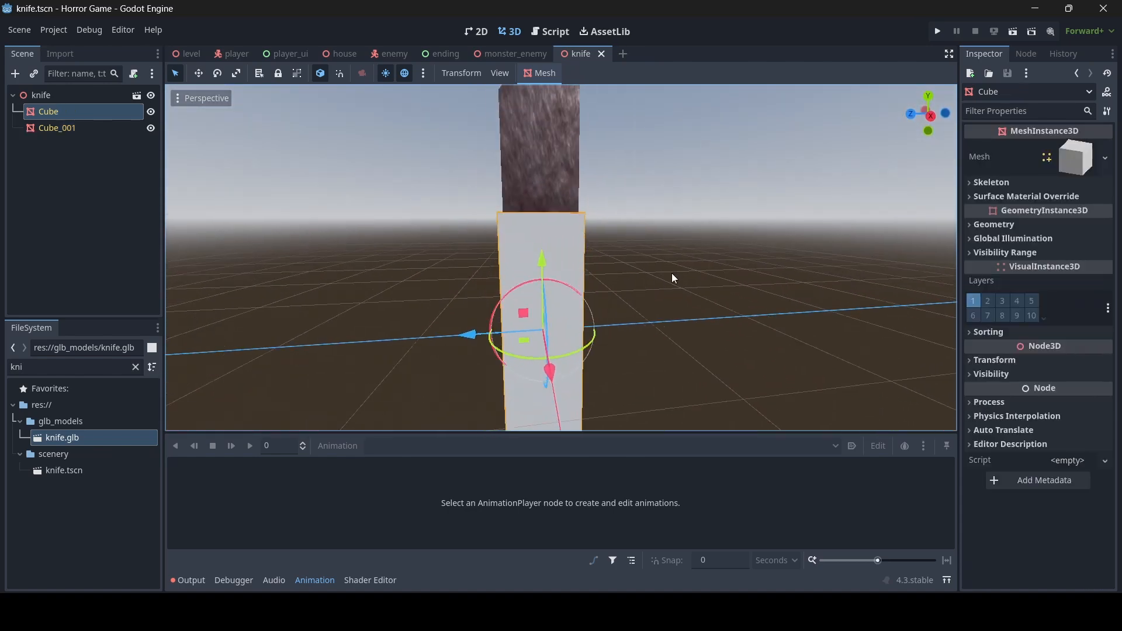
click(1046, 226)
click(1064, 248)
click(1058, 255)
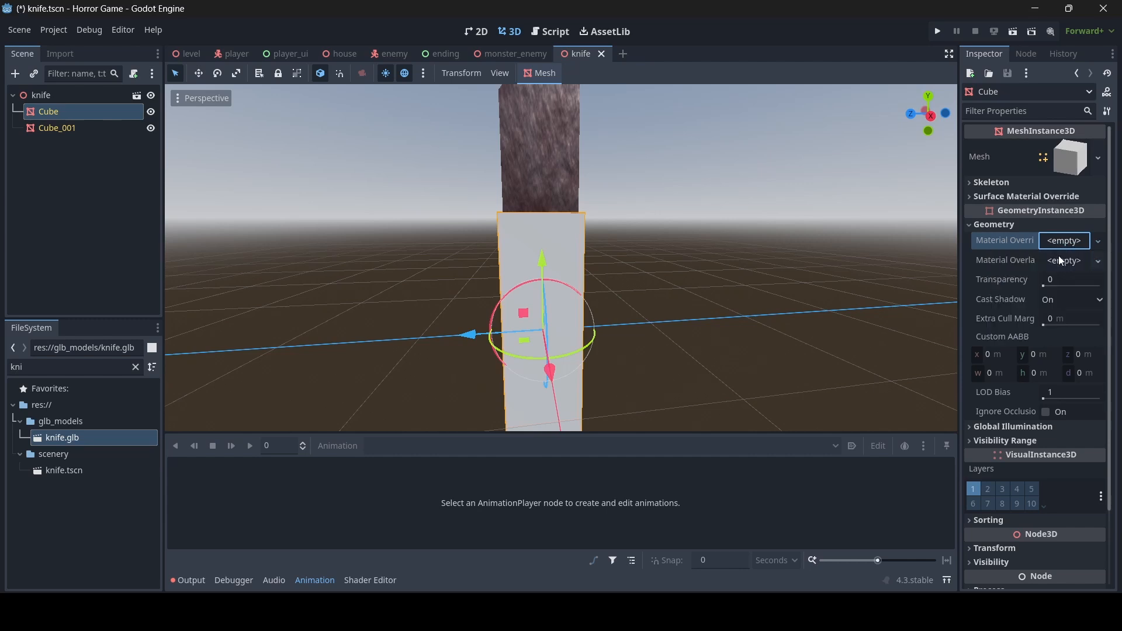
scroll(1062, 257, down, 3)
click(1079, 138)
scroll(1077, 228, down, 2)
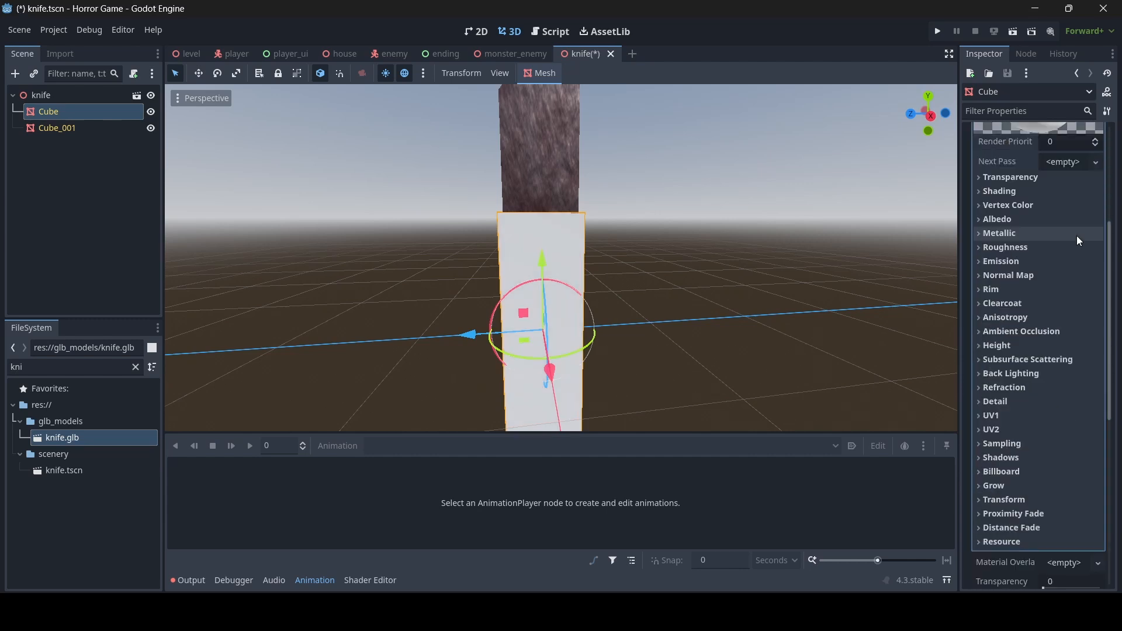
- Quick Load textures/carpet.jpg as the handle's albedo texture and darken its albedo colour
click(1026, 226)
click(1073, 254)
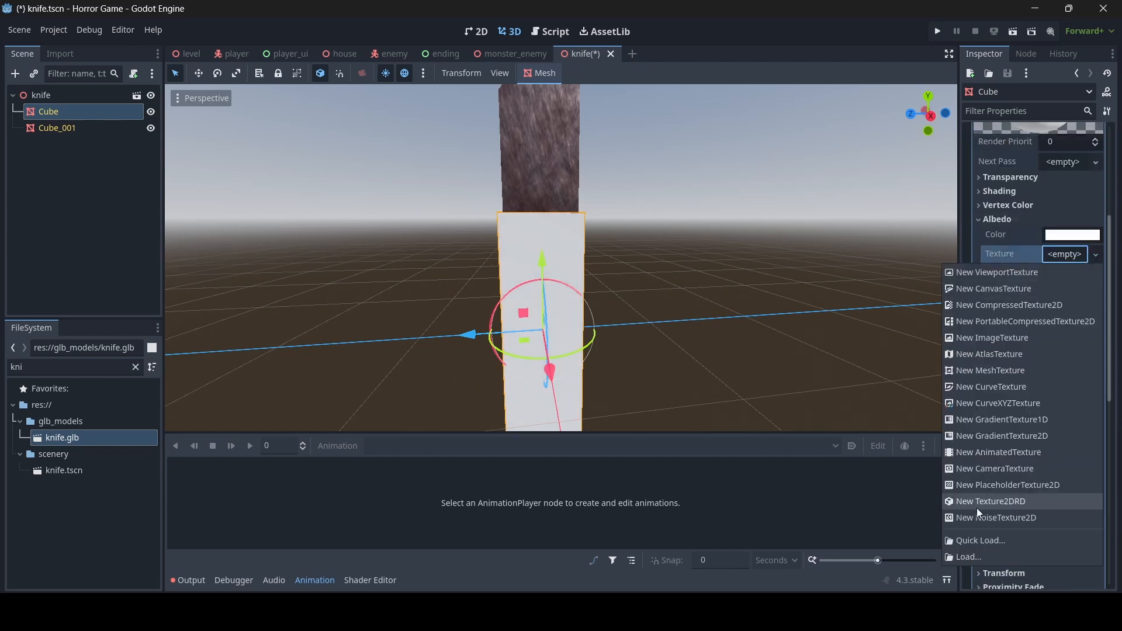
click(976, 536)
text(car)
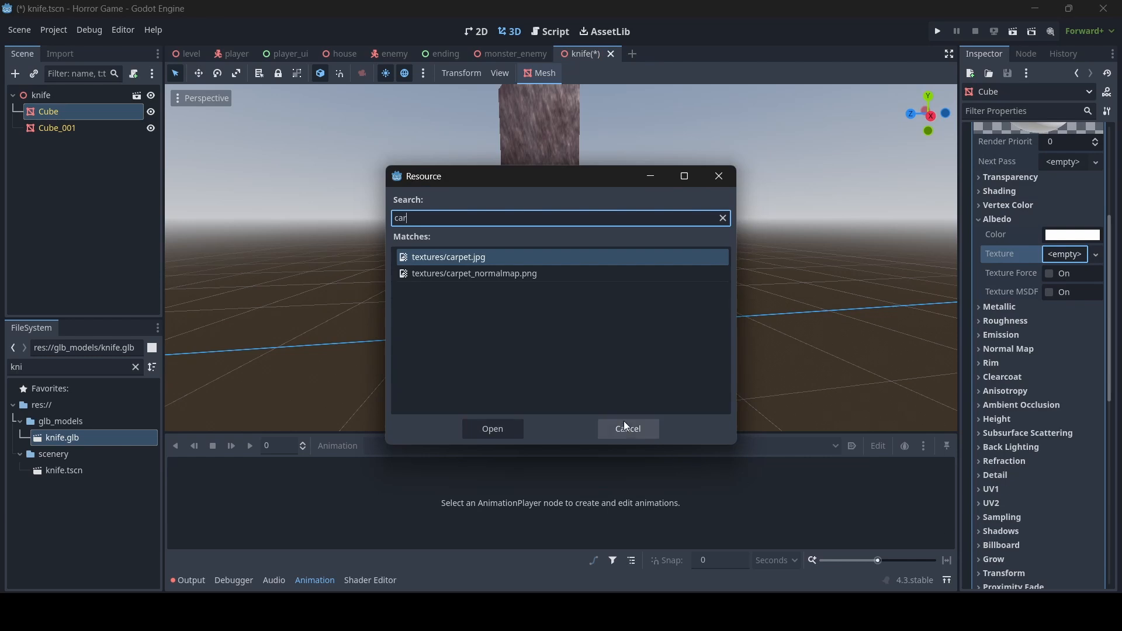
double_click(540, 259)
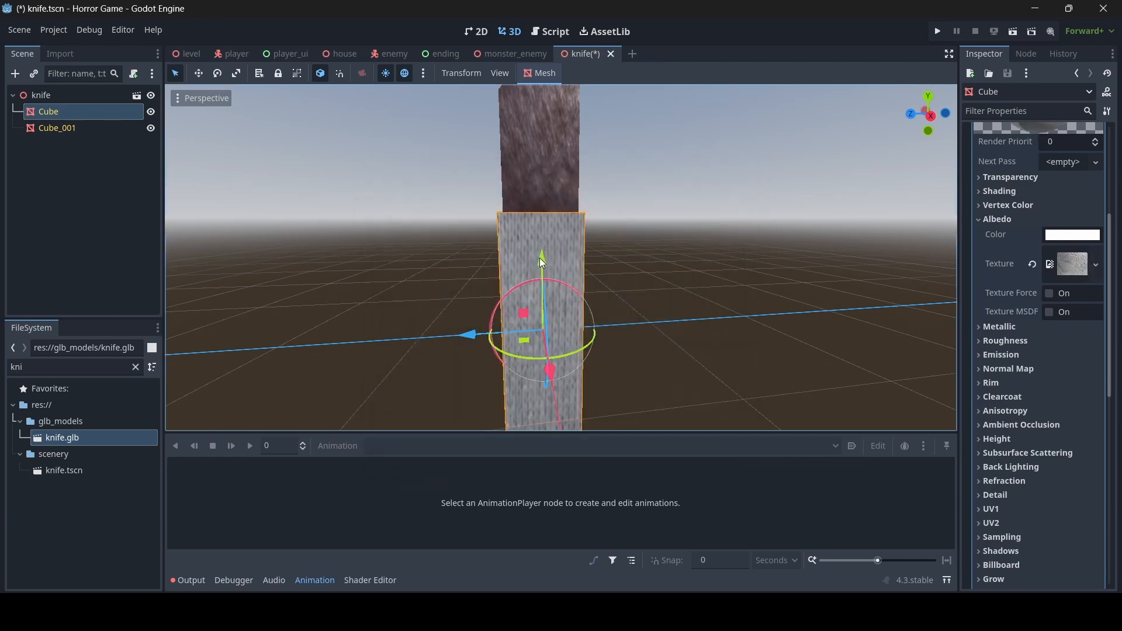
click(1078, 238)
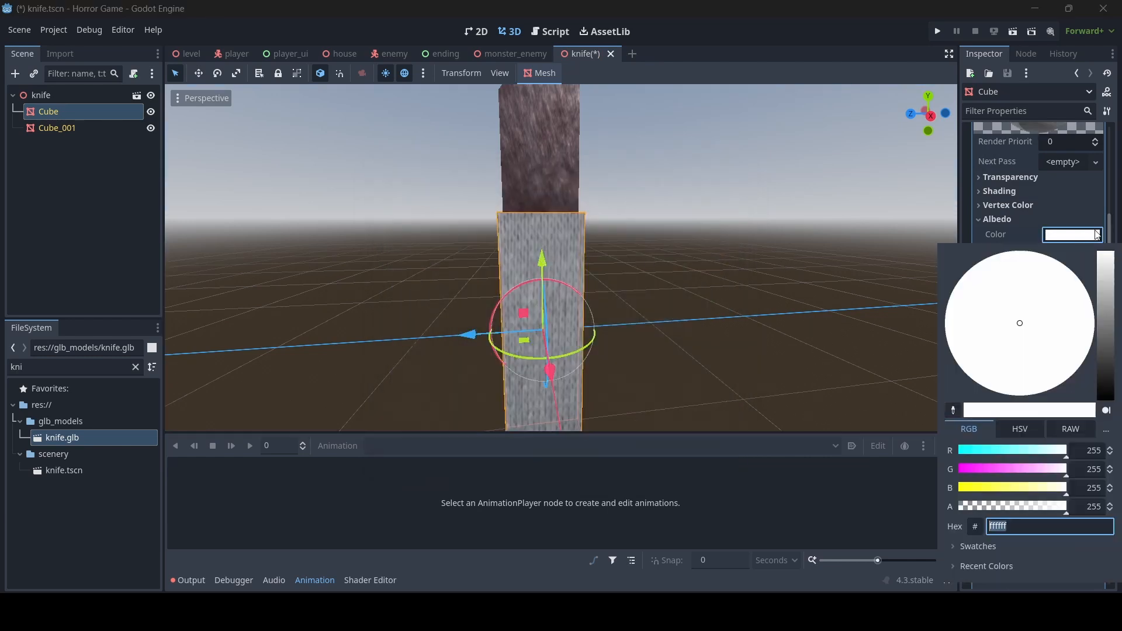
drag(1103, 278, 1104, 344)
click(795, 311)
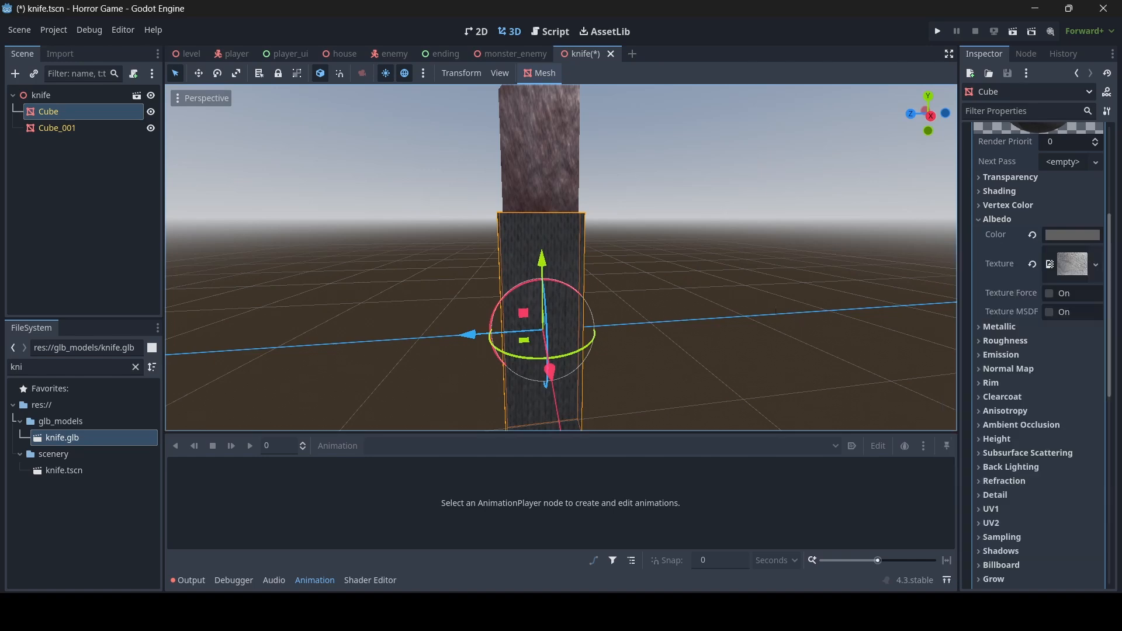
- Raise the knife blade (Cube_001) slightly along the Y axis
click(720, 287)
key(s)
key(a)
right_drag(719, 286, 946, 263)
key(w)
key(a)
key(s)
right_drag(456, 286, 581, 272)
key(w)
key(s)
click(559, 206)
key(w)
key(s)
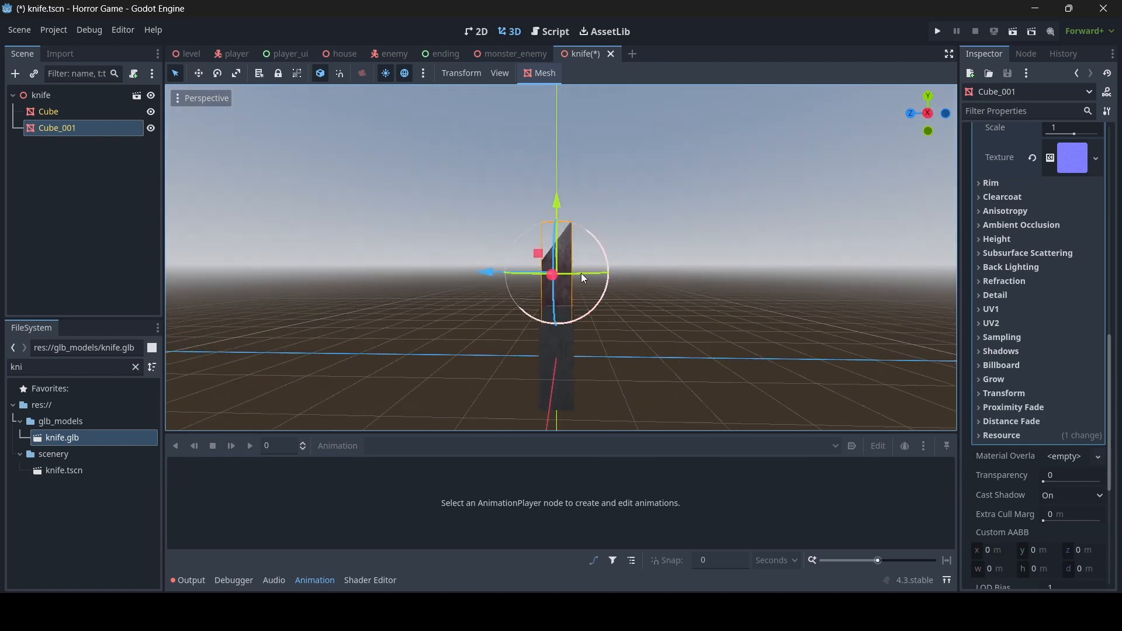
click(236, 73)
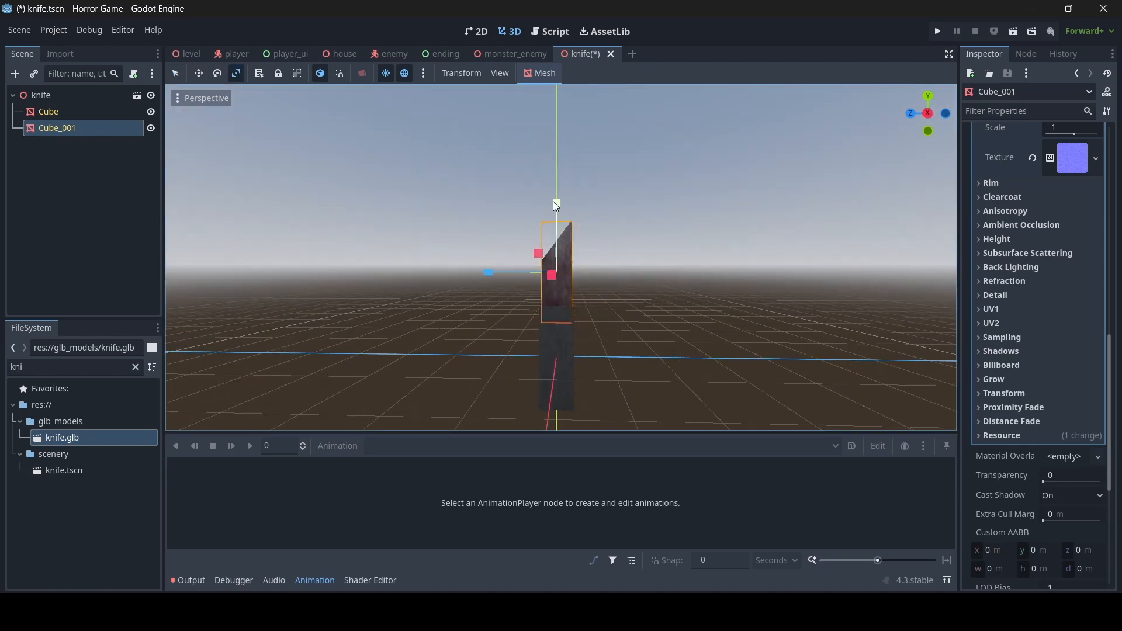
click(176, 73)
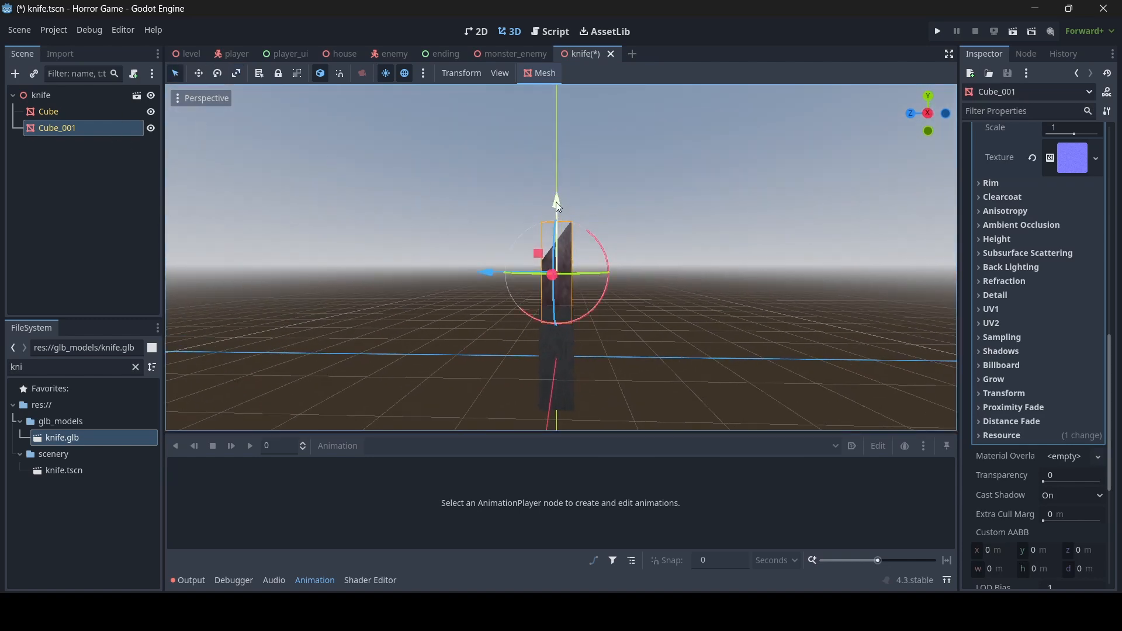
drag(555, 202, 555, 188)
click(618, 233)
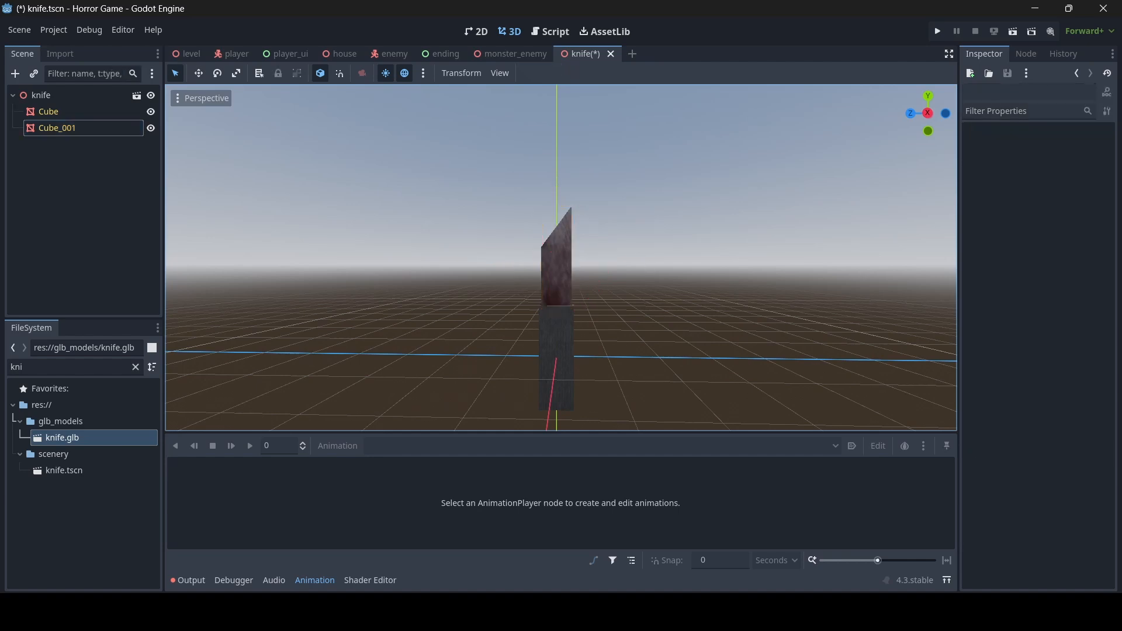
- Look over the finished knife and save knife.tscn
key(w)
mouse_move(618, 232)
right_down()
mouse_move(701, 241)
mouse_move(525, 236)
mouse_move(619, 241)
right_up()
key(a)
key(s)
key(d)
key(w)
key(d)
key(a)
key(ctrl+s)
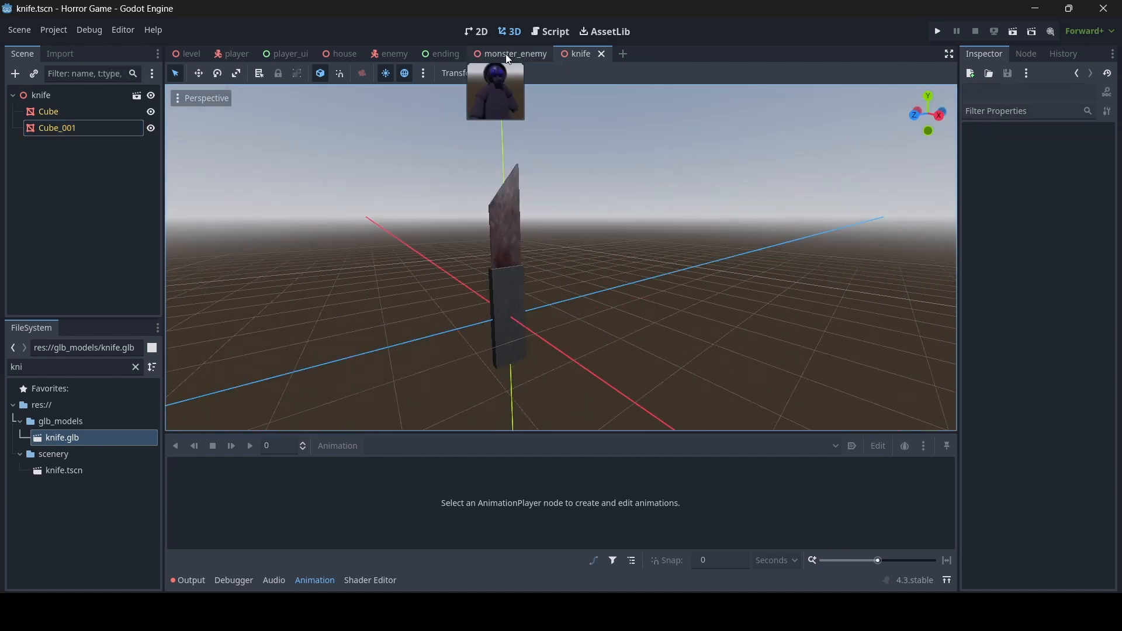
- Switch to the monster_enemy scene and select the right arm's lower_arm node
click(506, 54)
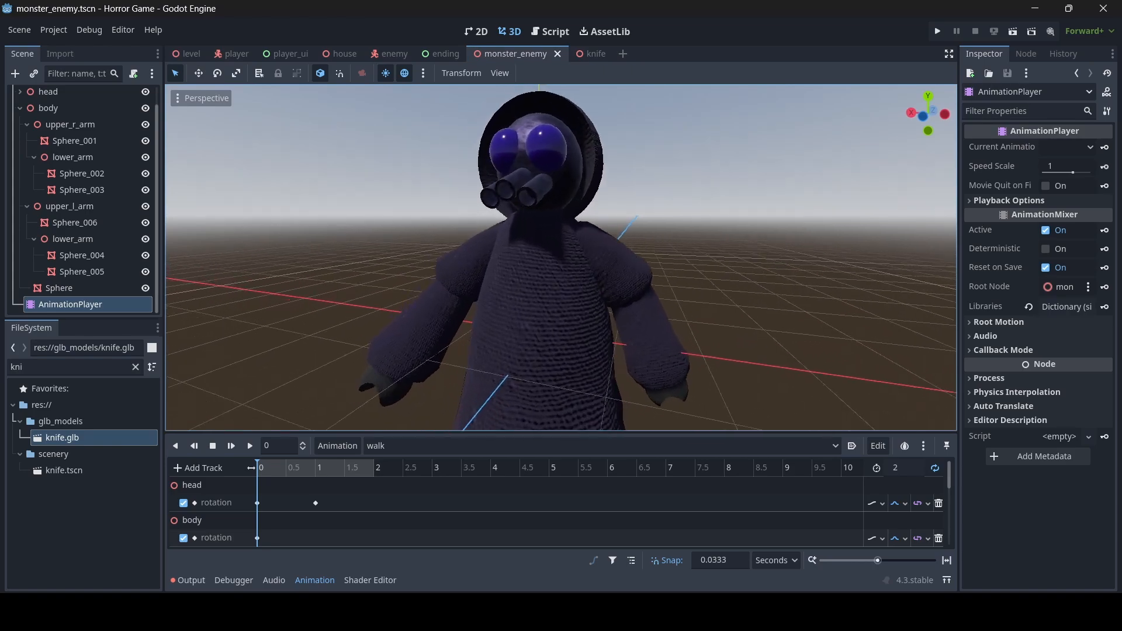
key(s)
right_drag(561, 257, 514, 304)
key(w)
key(a)
key(s)
key(d)
key(w)
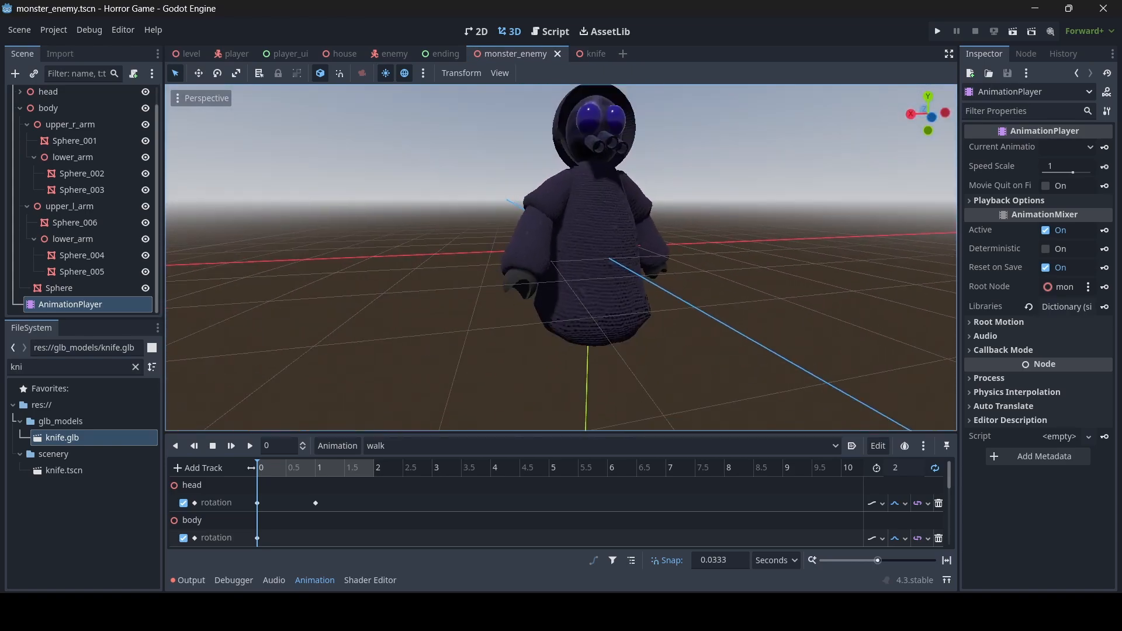
key(w)
right_drag(607, 262, 573, 272)
key(s)
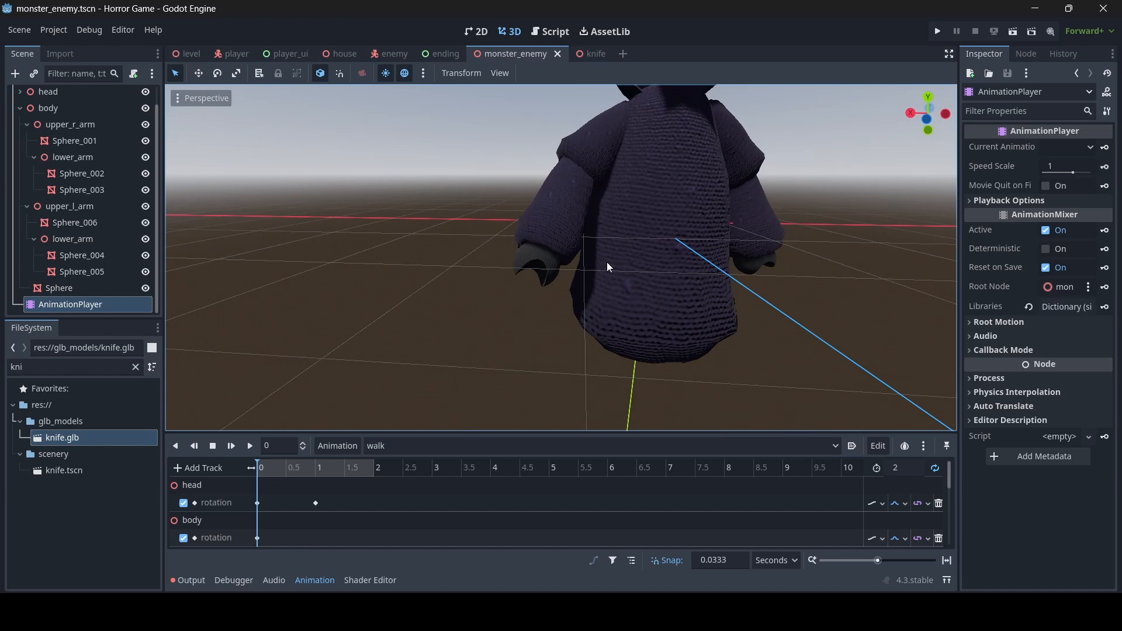
click(545, 259)
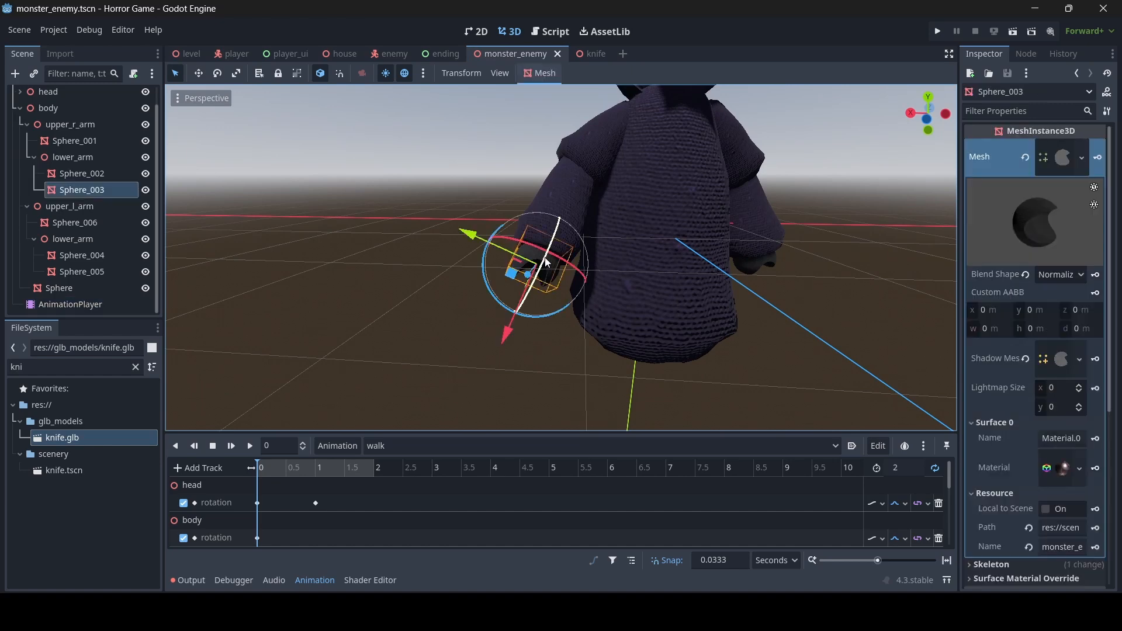
click(87, 160)
key(s)
key(d)
right_drag(564, 299, 648, 285)
key(a)
key(w)
key(a)
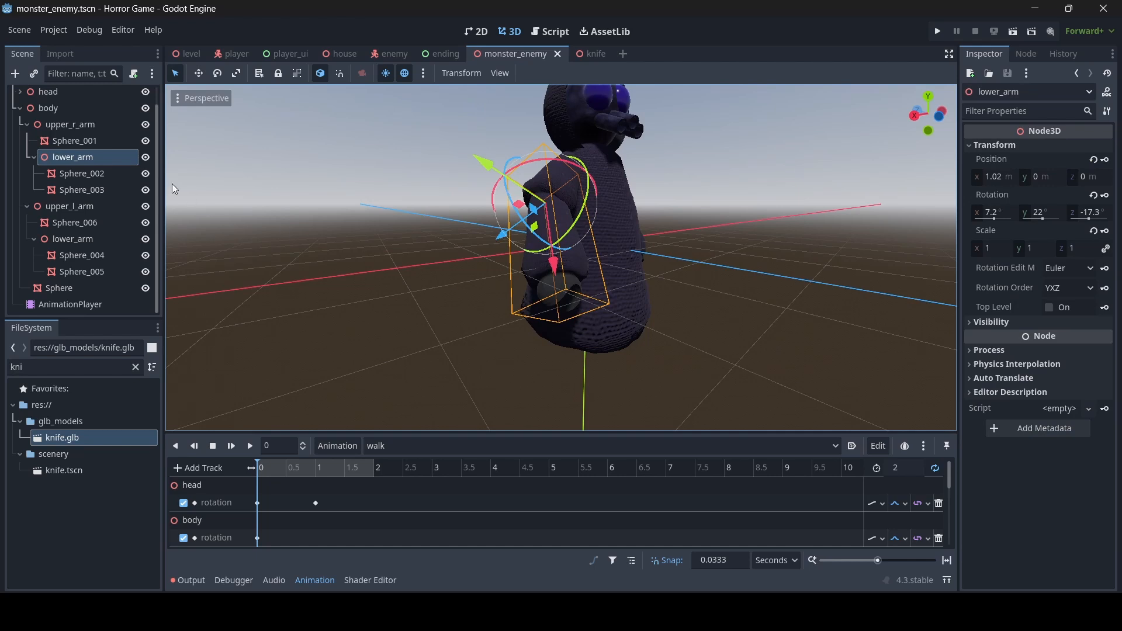
- Instantiate scenery/knife.tscn as a child scene of upper_r_arm/lower_arm
right_click(78, 156)
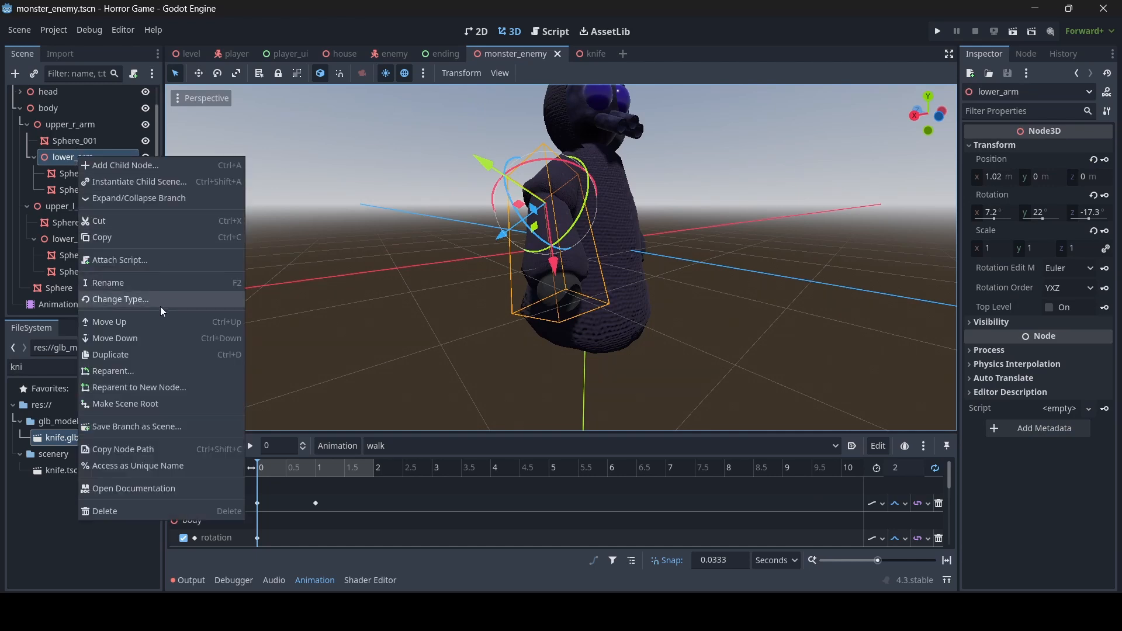
click(152, 181)
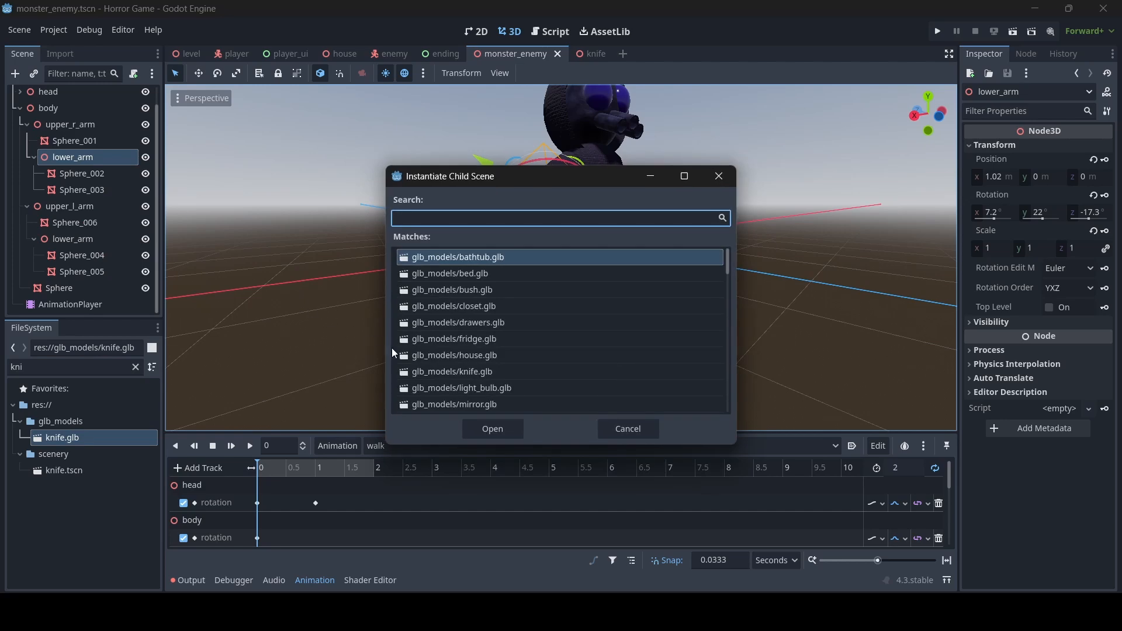
text(kni)
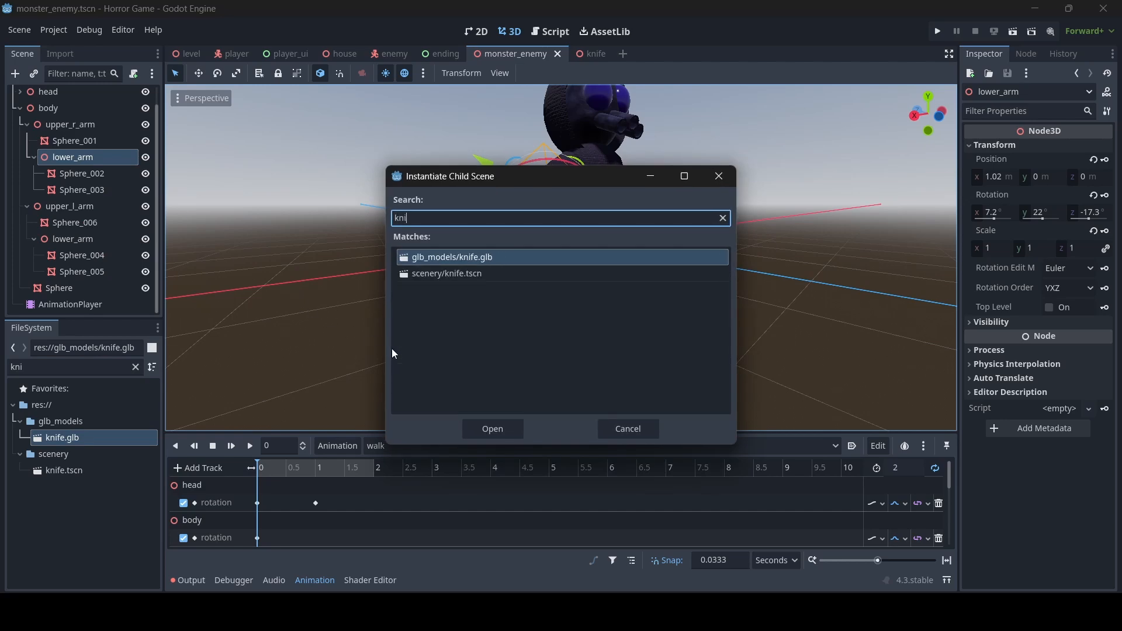
double_click(491, 276)
- Move the knife down toward the hand and rotate it to about 93 degrees
key(f)
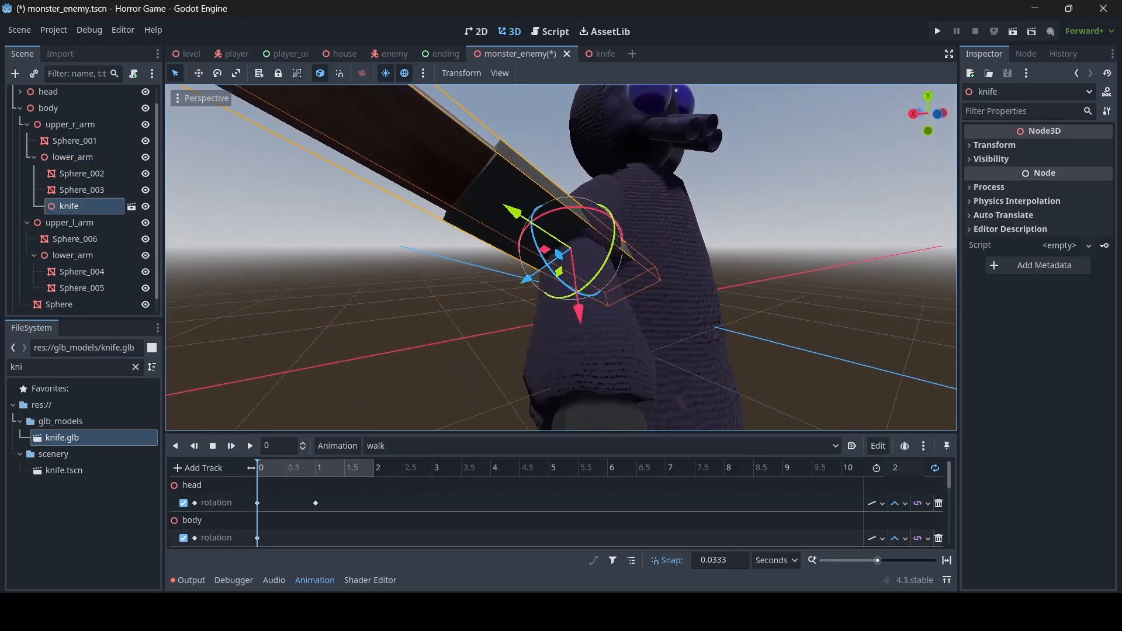
scroll(549, 314, down, 3)
drag(549, 315, 530, 466)
key(w)
right_drag(577, 342, 547, 374)
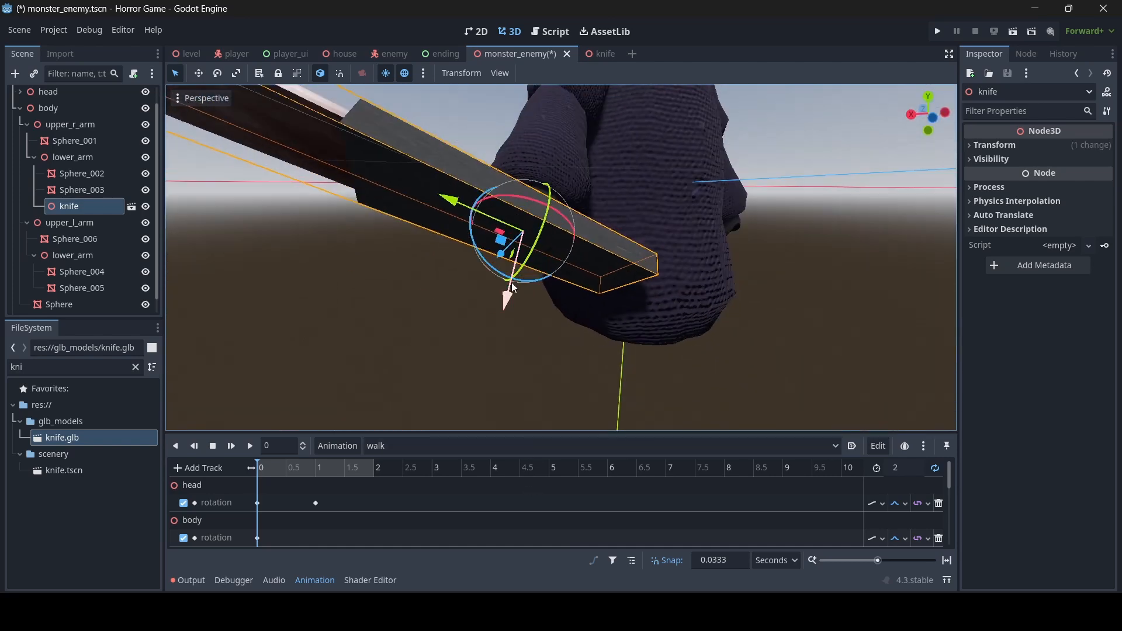
drag(572, 232, 613, 324)
key(s)
mouse_move(613, 324)
right_down()
mouse_move(659, 325)
mouse_move(637, 334)
mouse_move(619, 309)
mouse_move(479, 313)
mouse_move(609, 317)
right_up()
key(w)
key(d)
key(s)
key(a)
key(s)
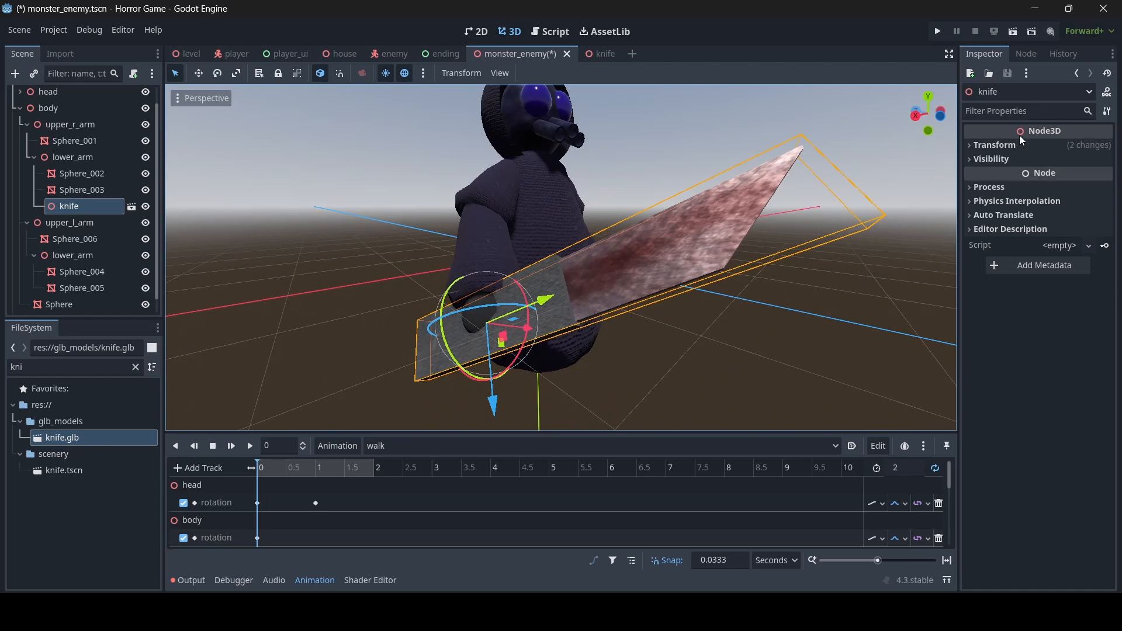
- Shrink the knife's Transform Scale to 0.375 in the Inspector
click(1015, 144)
drag(986, 245, 944, 246)
key(d)
right_drag(742, 304, 664, 254)
key(w)
key(s)
right_drag(616, 305, 617, 304)
key(a)
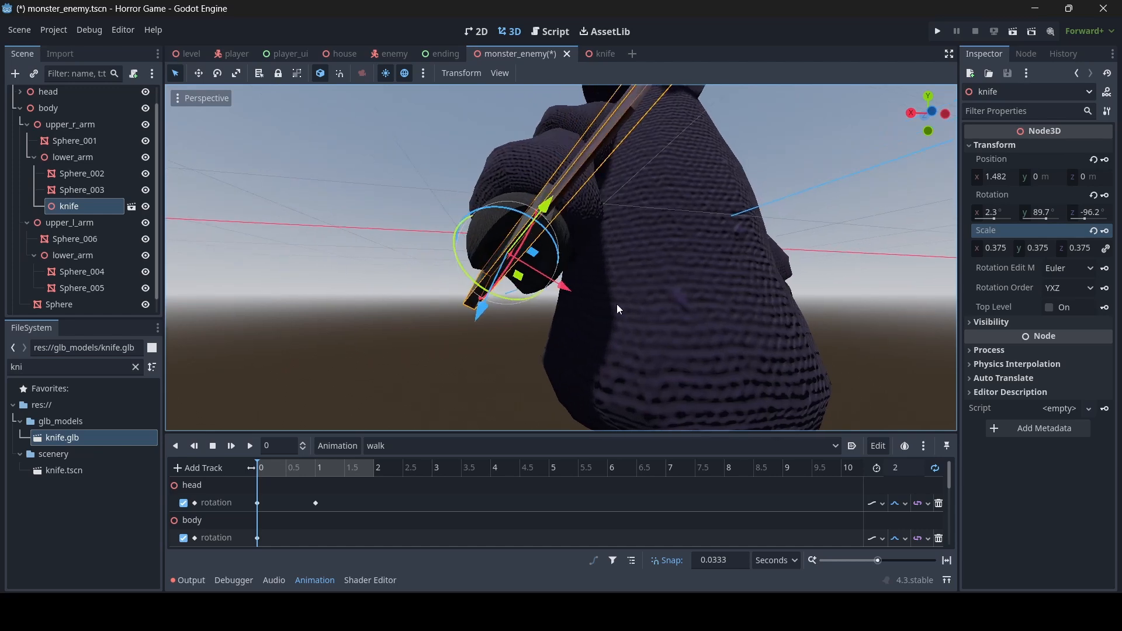
- Nudge the knife into the monster's right hand
drag(564, 284, 569, 287)
right_drag(570, 287, 586, 270)
key(w)
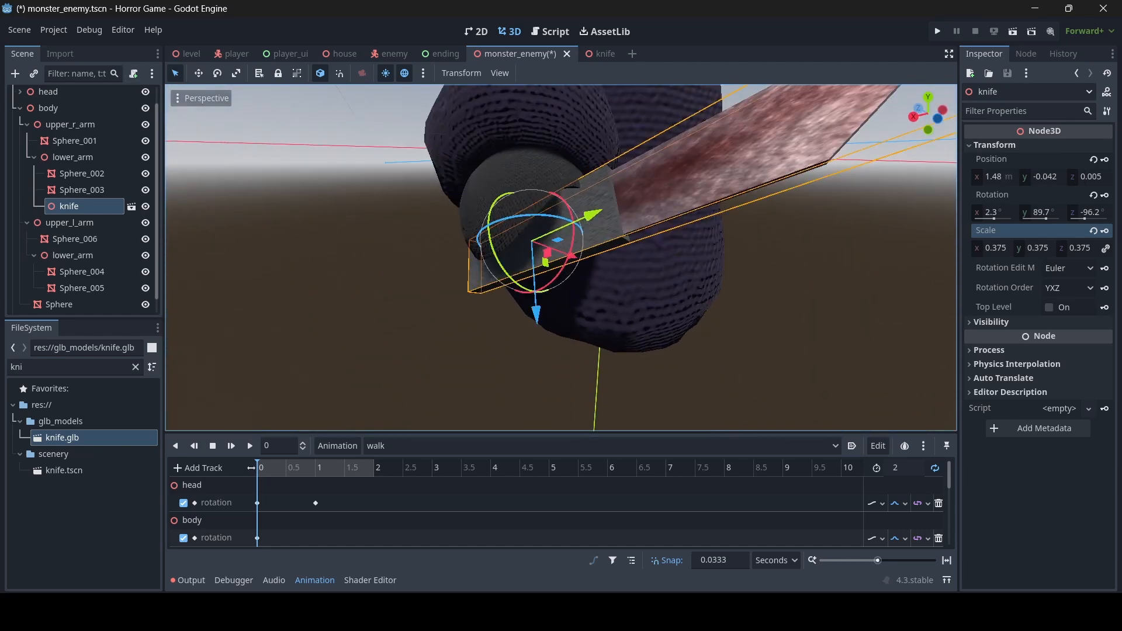
click(555, 344)
key(s)
mouse_move(555, 345)
right_down()
mouse_move(619, 298)
mouse_move(561, 324)
right_up()
- Play the walk animation and watch the knife arm as the monster walks
key(w)
key(d)
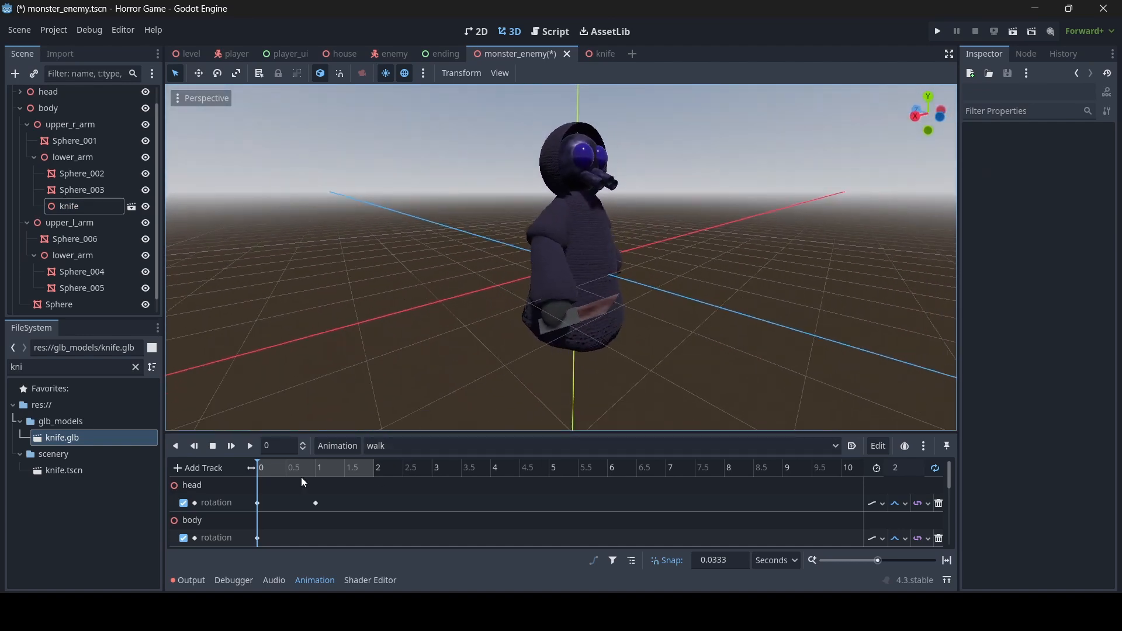
click(250, 447)
right_drag(467, 319, 608, 313)
key(w)
key(d)
key(a)
key(w)
key(d)
key(w)
key(d)
key(a)
key(d)
key(a)
key(s)
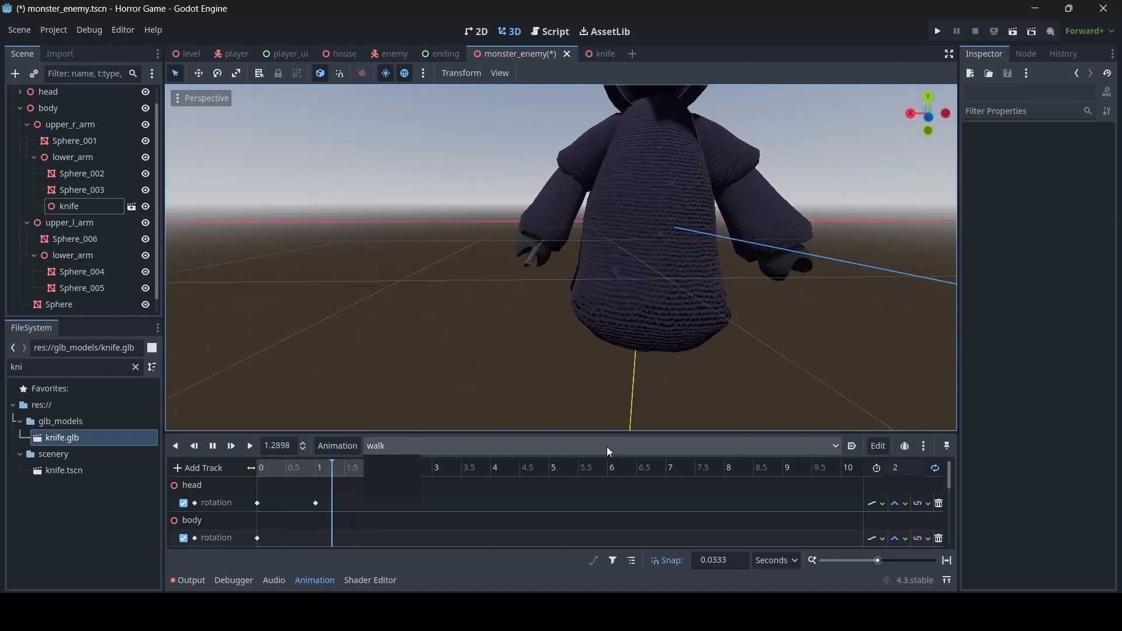
- Switch the AnimationPlayer to the idle animation and play it
click(607, 446)
click(409, 478)
click(254, 446)
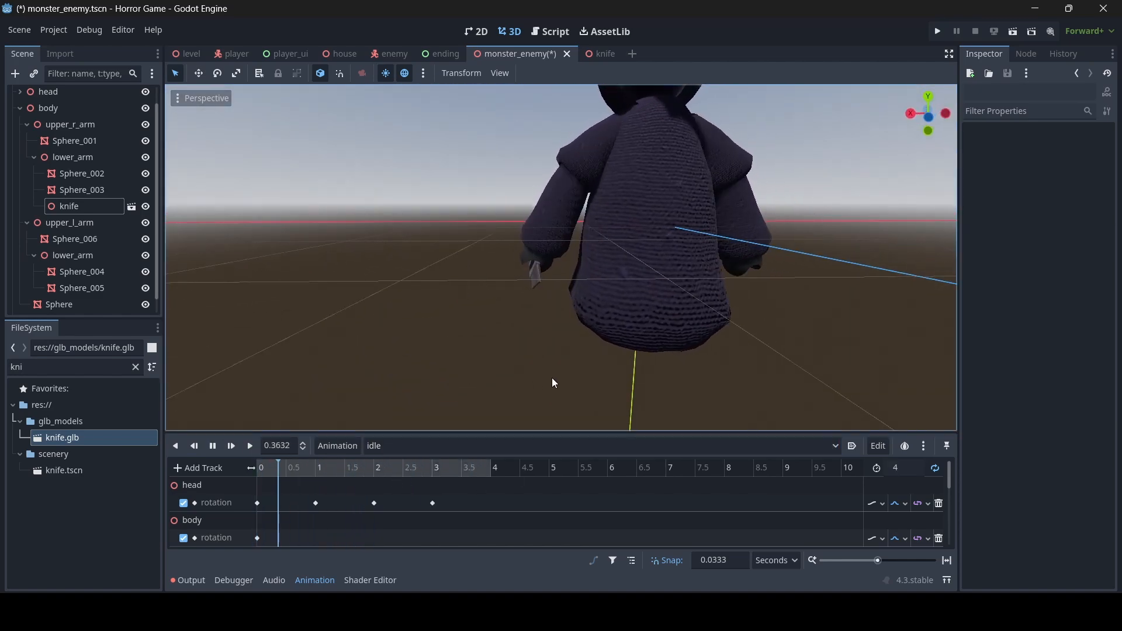
right_drag(552, 378, 580, 346)
key(d)
key(s)
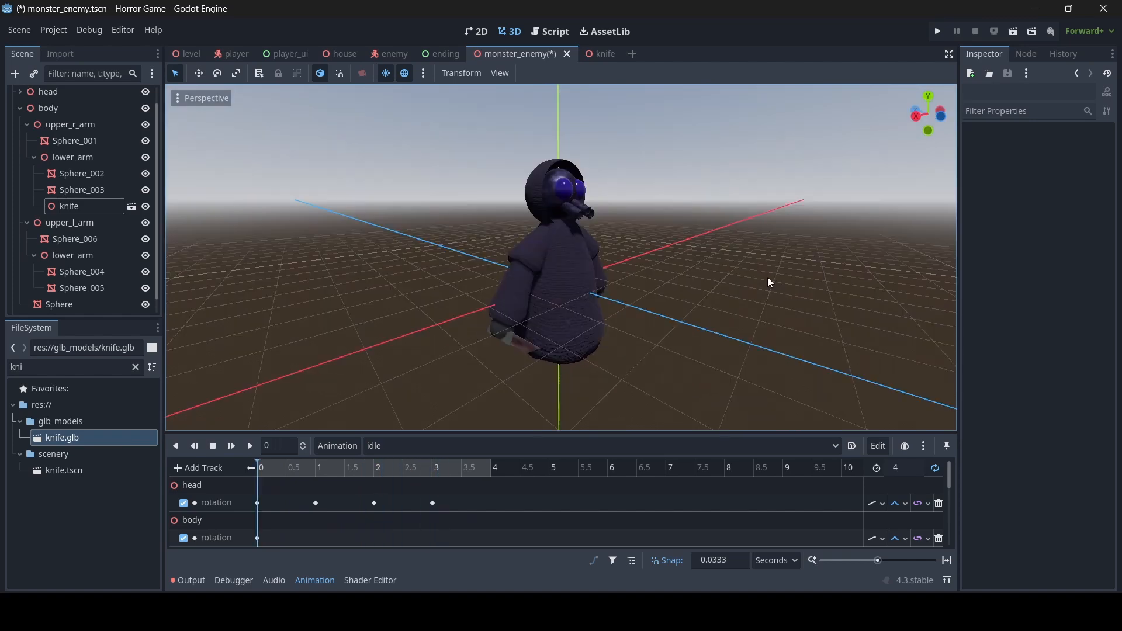
- Save the monster_enemy scene with the knife in hand
key(ctrl+s)
key(w)
right_drag(765, 277, 663, 246)
key(s)
key(d)
key(d)
key(a)
key(w)
key(s)
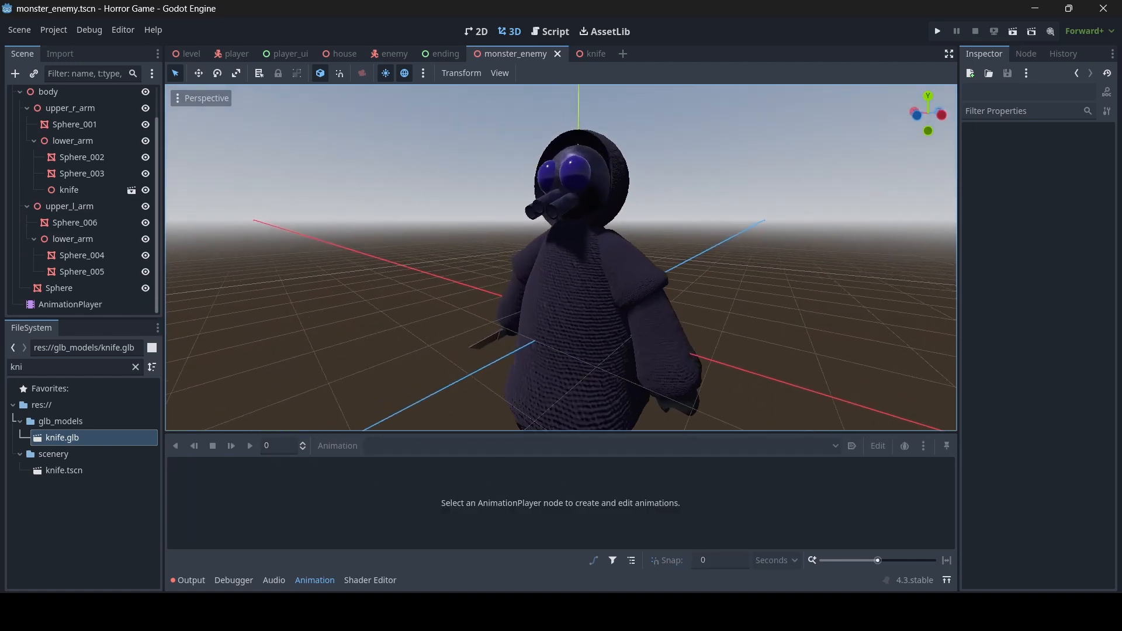
key(a)
right_drag(561, 257, 646, 257)
- Duplicate the monster's RESET animation as a new animation named jumpscare
click(69, 304)
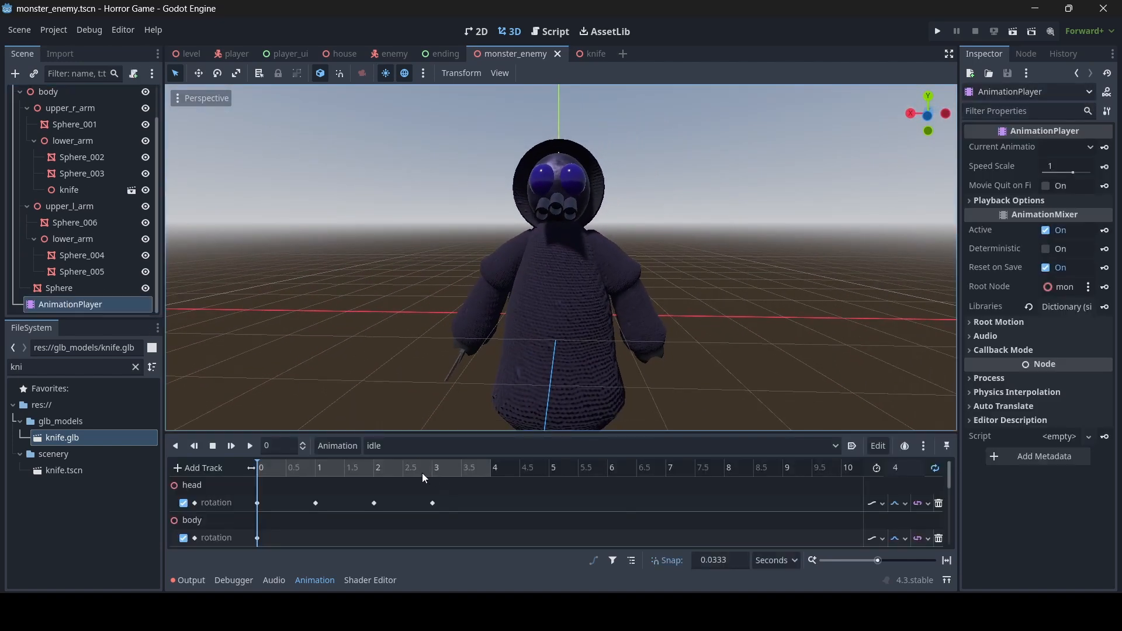
click(401, 446)
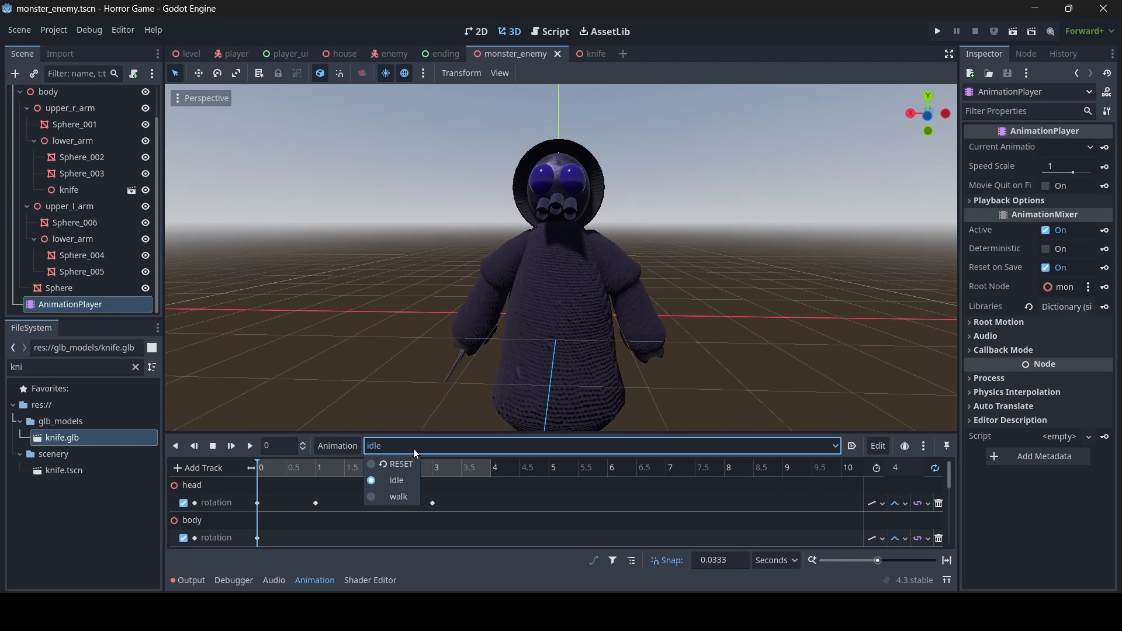
click(405, 467)
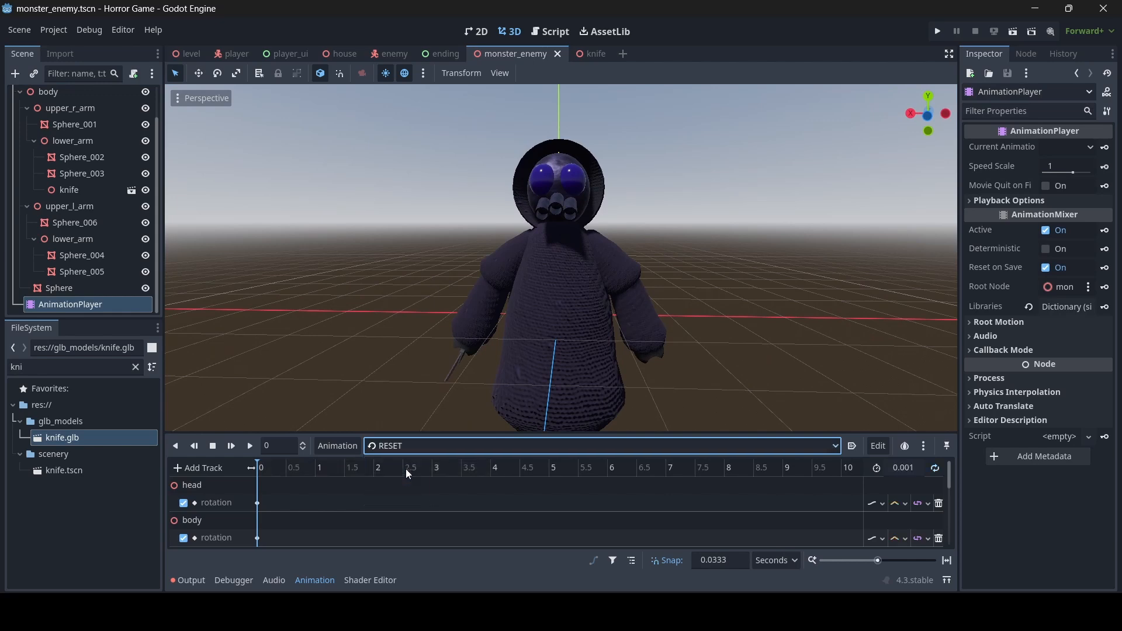
click(338, 446)
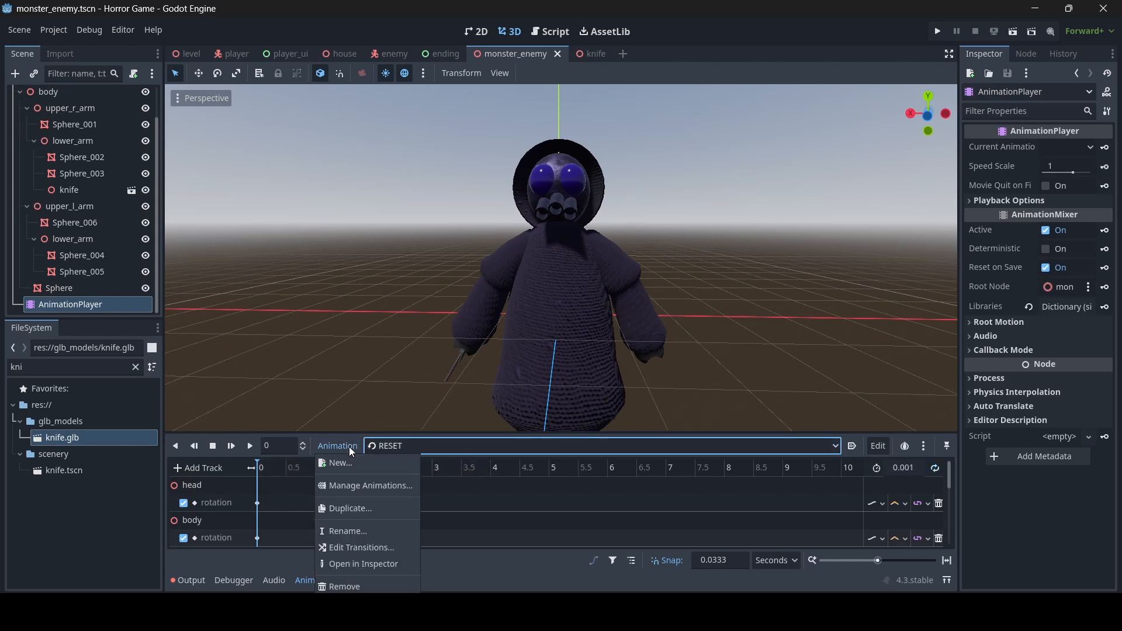
click(369, 509)
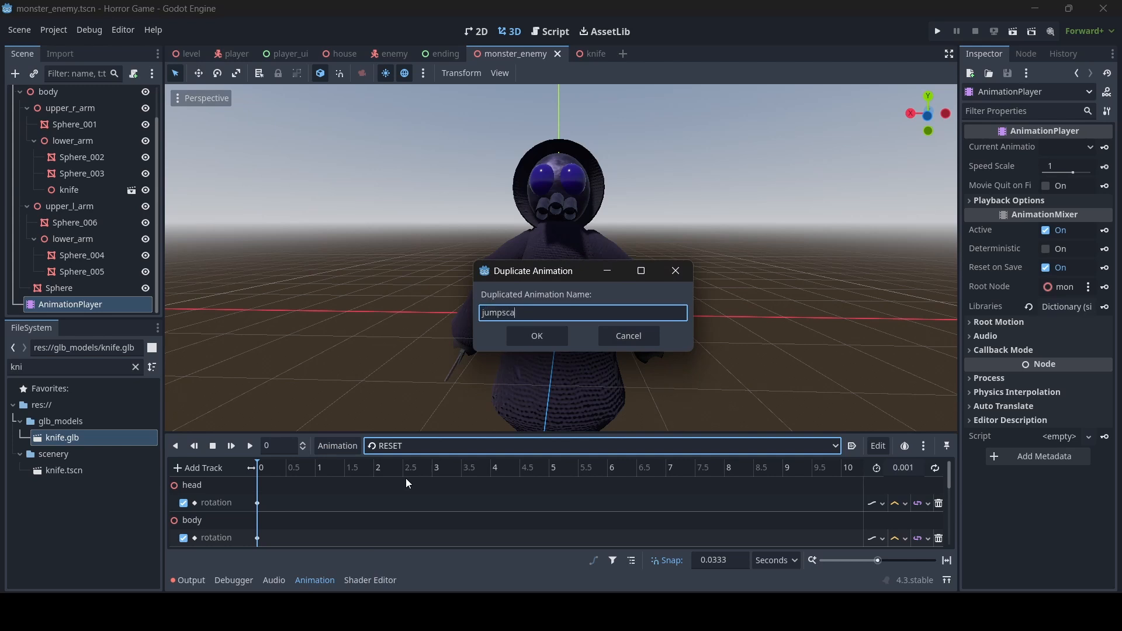
text(re)
click(522, 337)
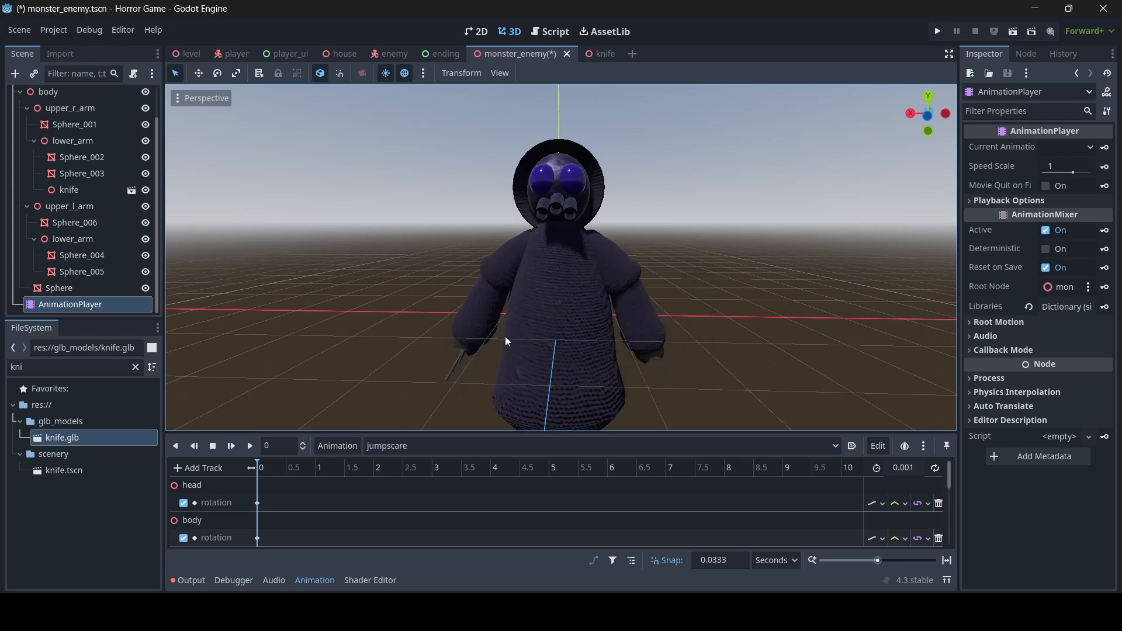
- Select upper_r_arm and rotate it upward
right_drag(505, 336, 520, 344)
key(a)
key(d)
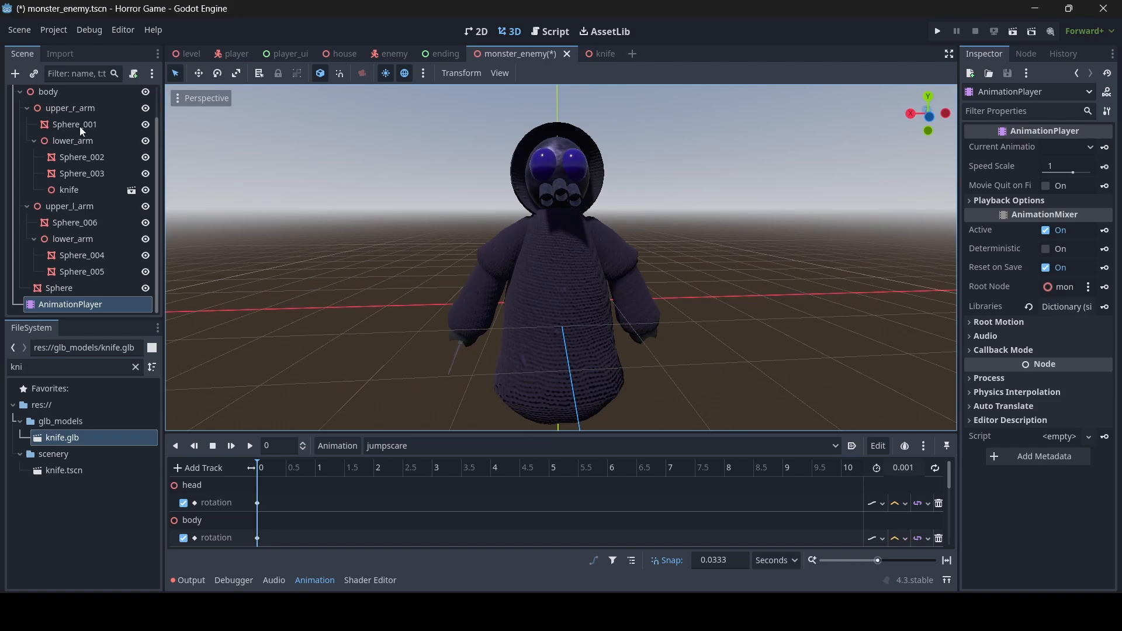
click(90, 108)
key(w)
right_drag(444, 251, 541, 259)
key(a)
key(s)
key(a)
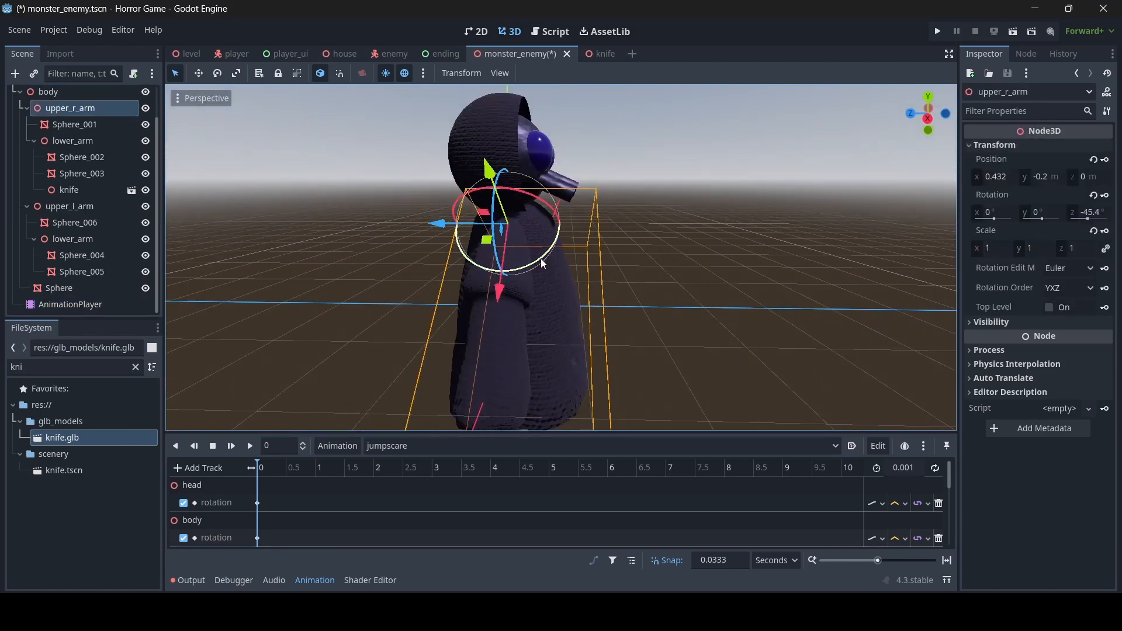
drag(542, 260, 530, 193)
- Swing upper_r_arm further so it points forward from the monster
key(d)
right_drag(552, 239, 461, 238)
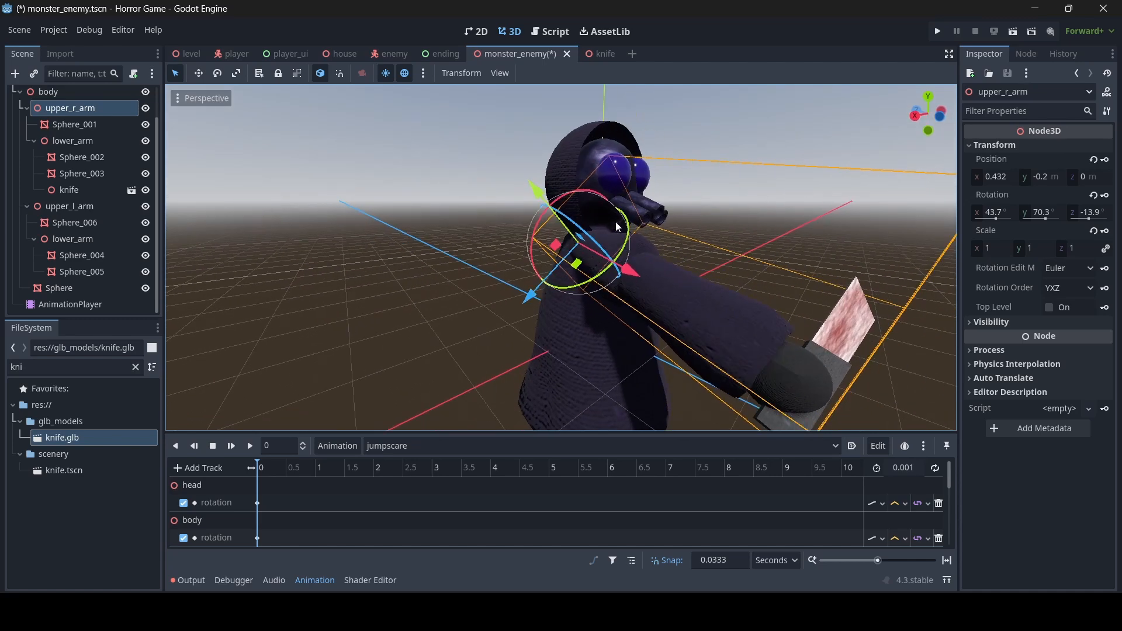
drag(594, 240, 576, 238)
key(d)
right_drag(570, 234, 554, 218)
key(w)
key(s)
drag(549, 222, 535, 274)
- Raise upper_l_arm up and forward, then tilt it slightly down
scroll(560, 275, down, 7)
middle_drag(561, 274, 608, 304)
middle_drag(719, 338, 684, 343)
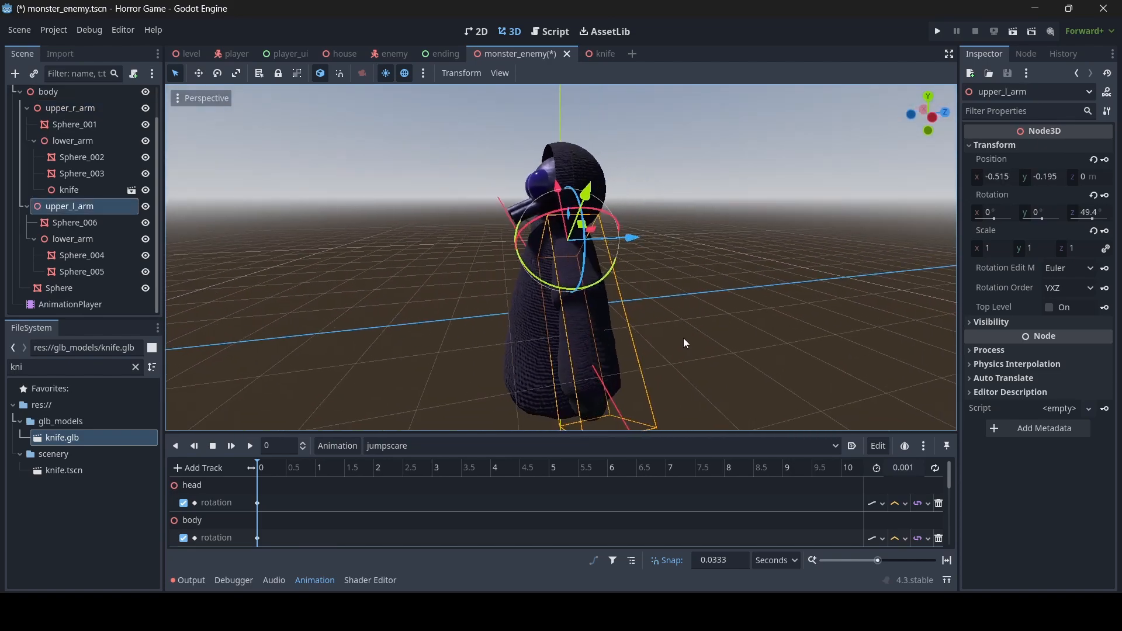
drag(538, 287, 463, 216)
key(a)
right_drag(490, 242, 698, 220)
key(s)
drag(605, 279, 612, 267)
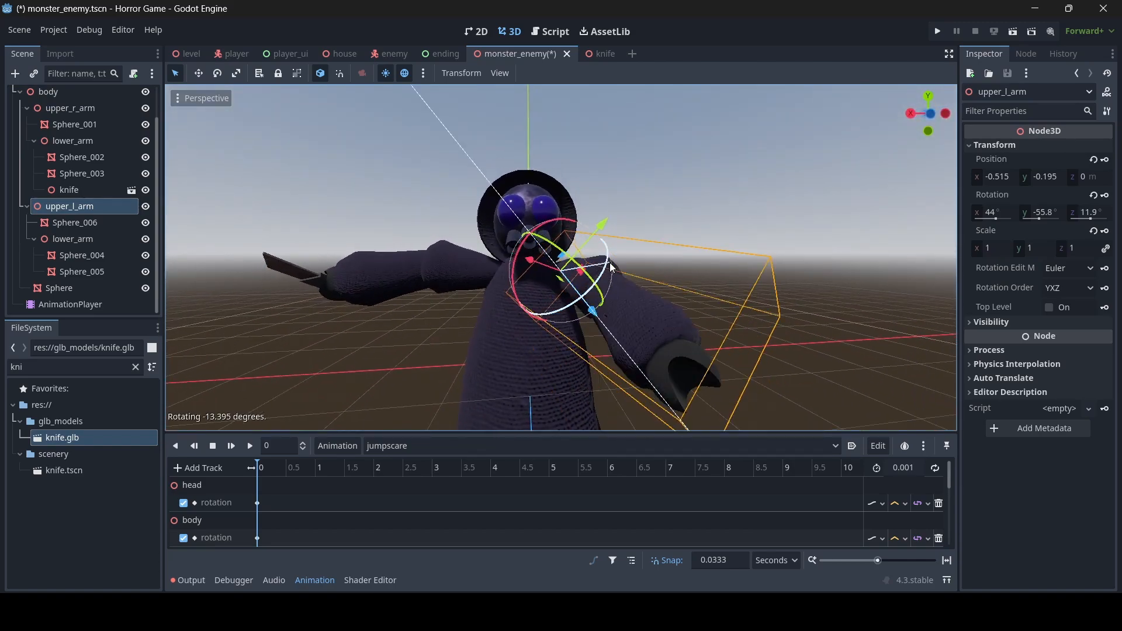
- Turn upper_l_arm around its vertical axis to 45°, -64.3°, 5.9°
key(w)
right_drag(611, 267, 646, 268)
key(s)
key(s)
key(a)
key(d)
key(w)
key(w)
key(a)
drag(563, 246, 551, 240)
key(d)
right_drag(551, 240, 480, 241)
key(s)
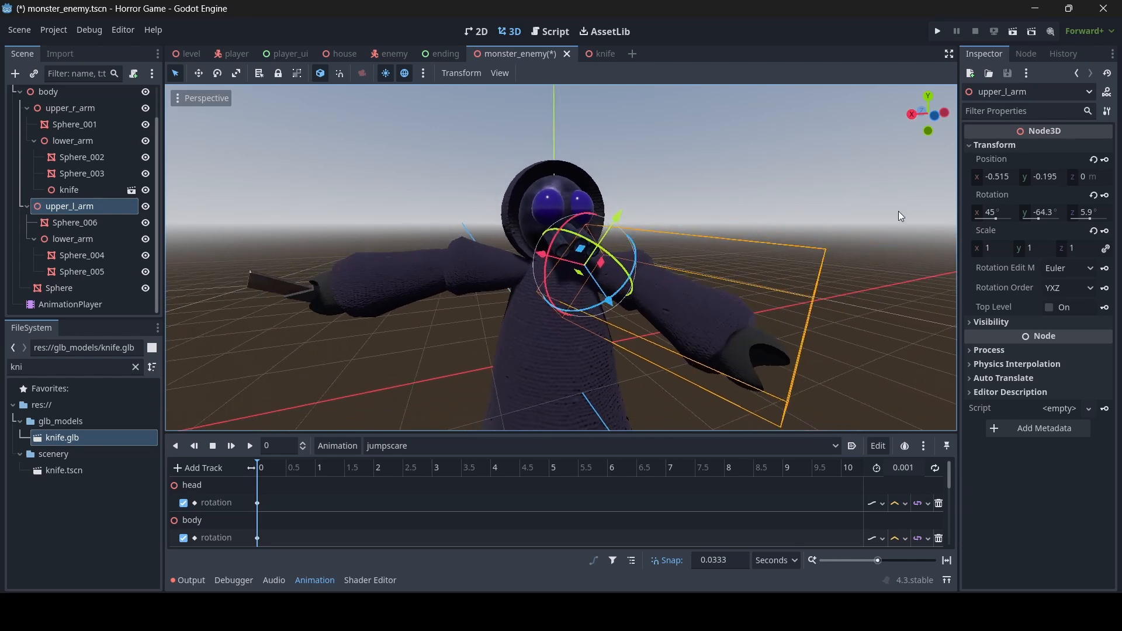
- Key the Rotation of upper_l_arm and upper_r_arm at the animation start
click(1107, 195)
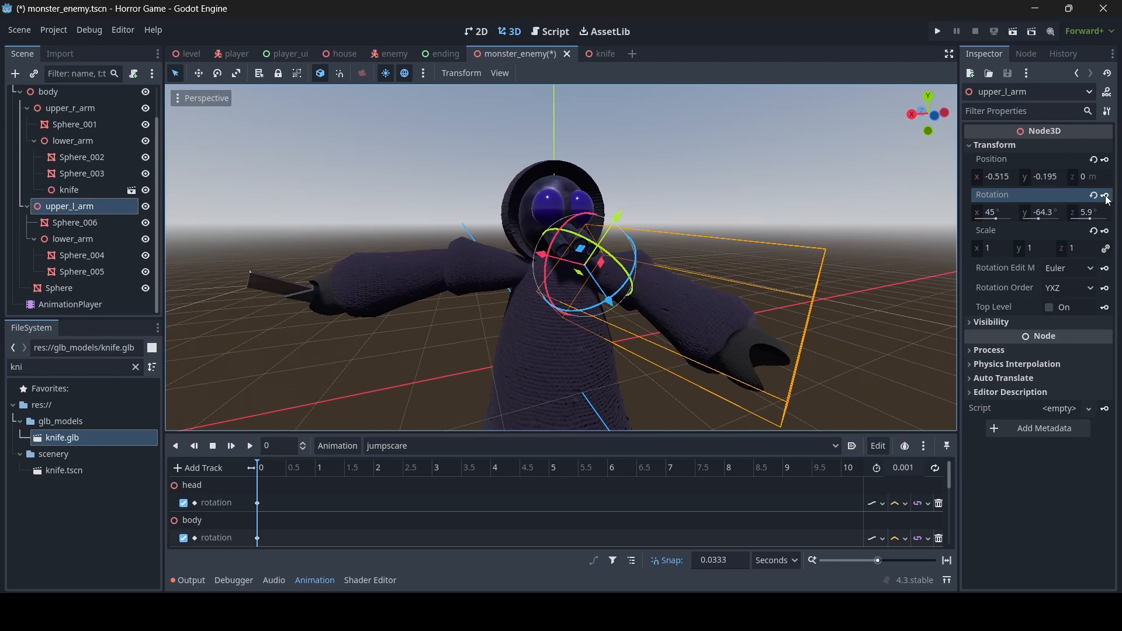
click(83, 110)
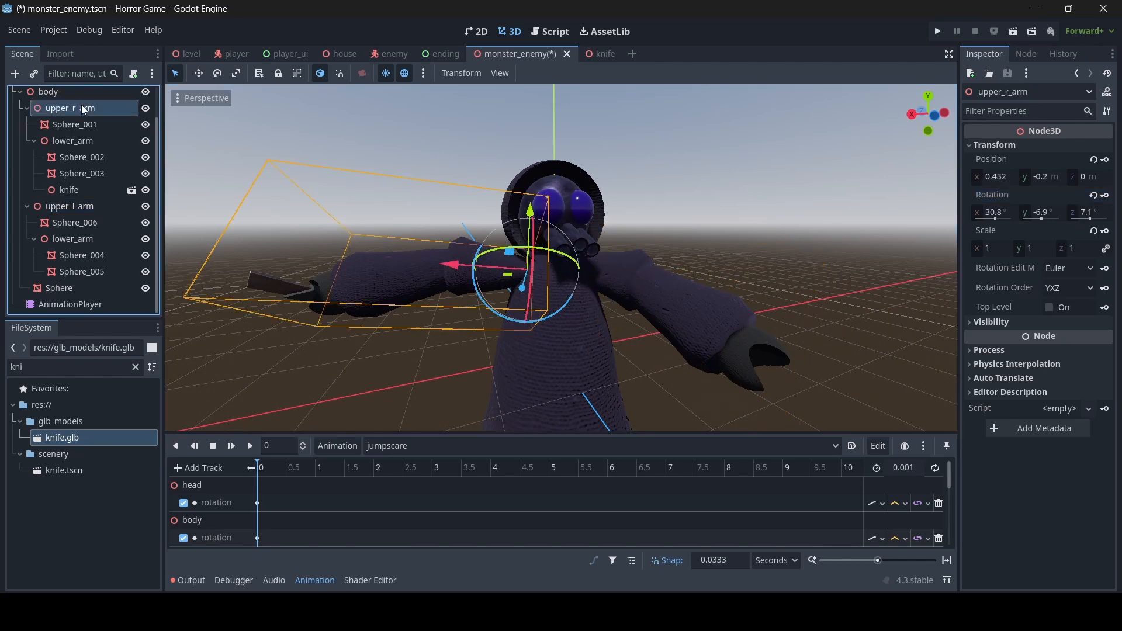
click(1107, 196)
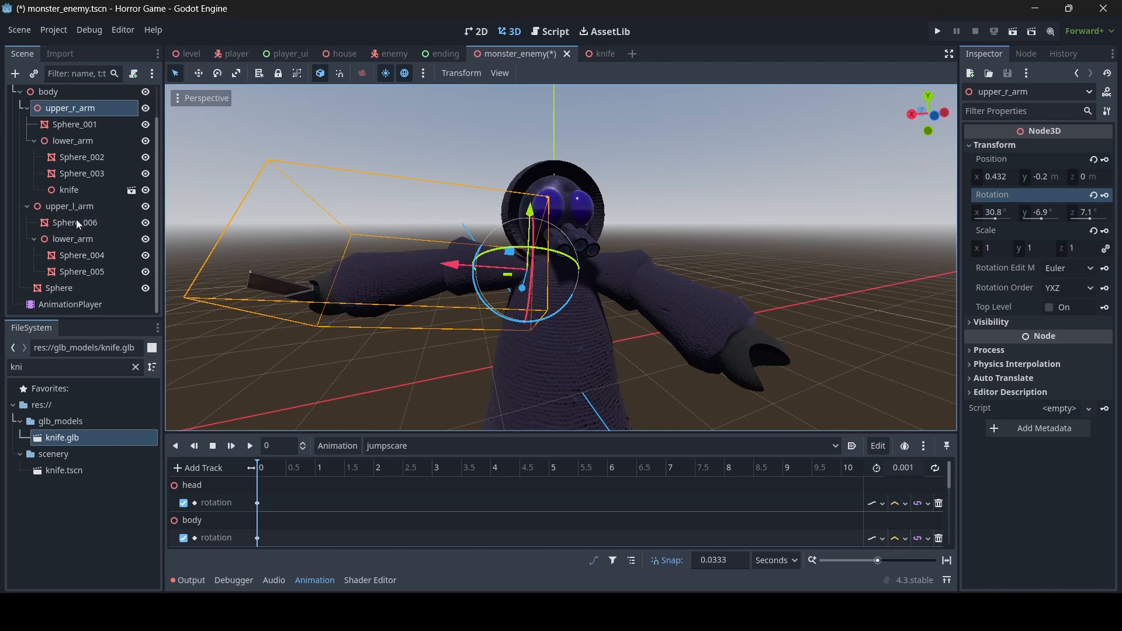
click(107, 207)
key(w)
key(d)
right_drag(541, 268, 540, 268)
key(s)
click(920, 466)
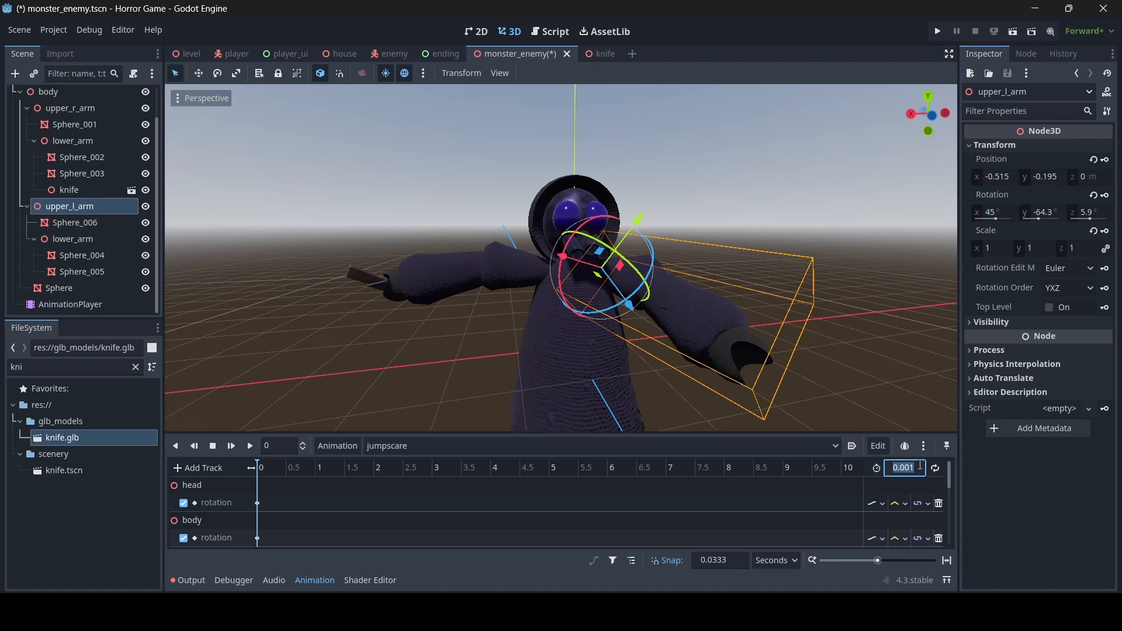
- Enter 2 as the jumpscare animation length and enable looping
text(2)
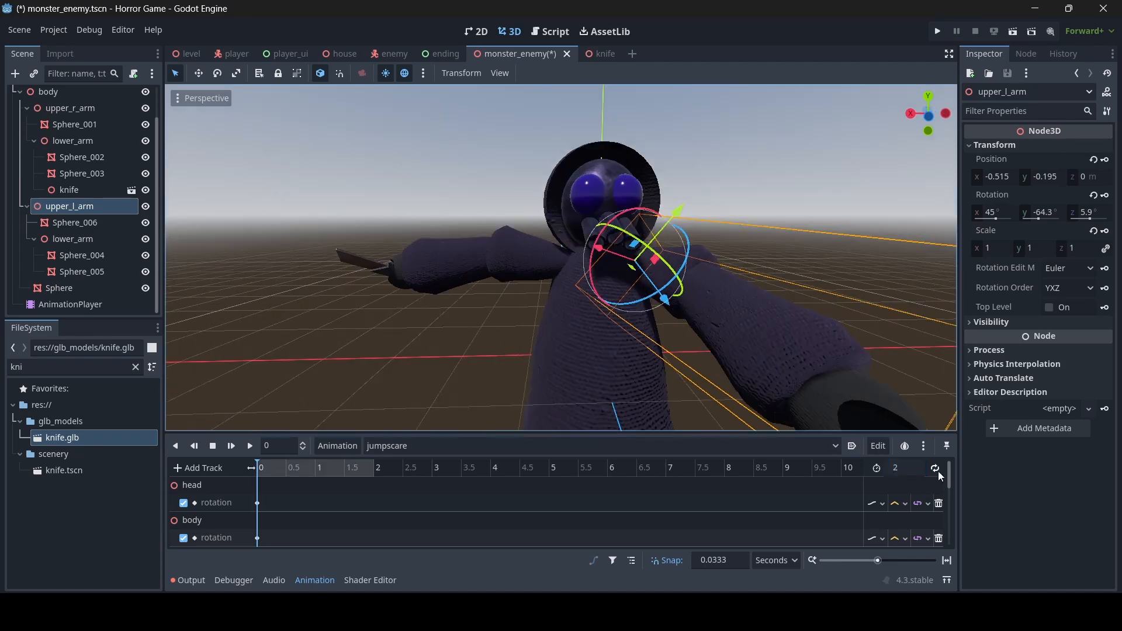
click(935, 467)
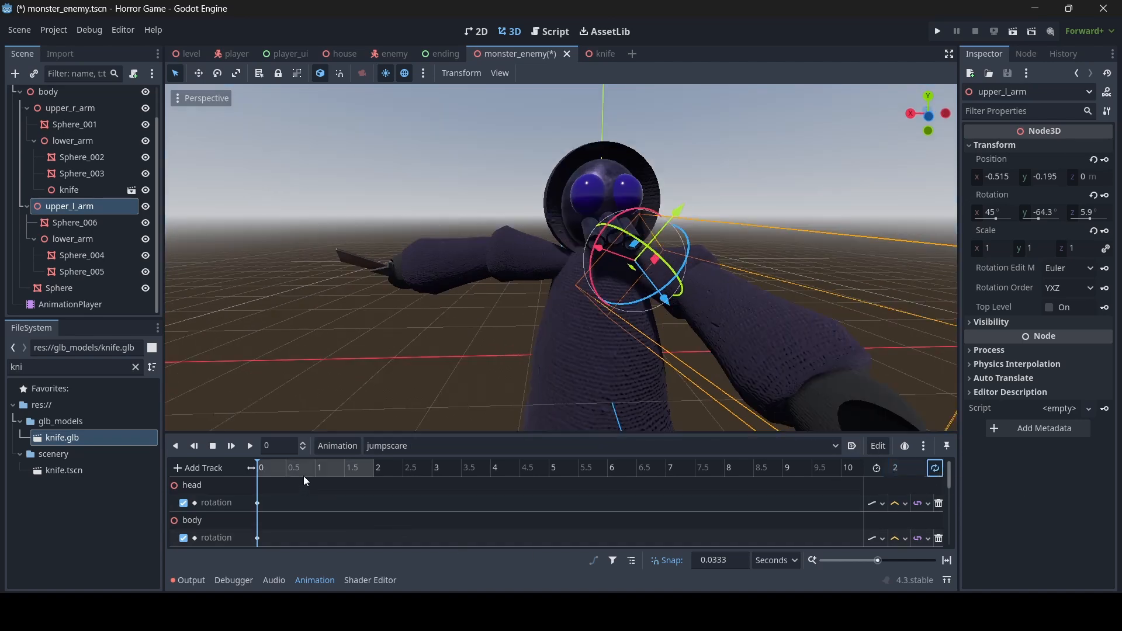
key(w)
key(d)
right_drag(459, 359, 410, 381)
key(s)
key(w)
- Move the playhead to about 0.5 s and correct the animation length to 1
drag(263, 470, 286, 477)
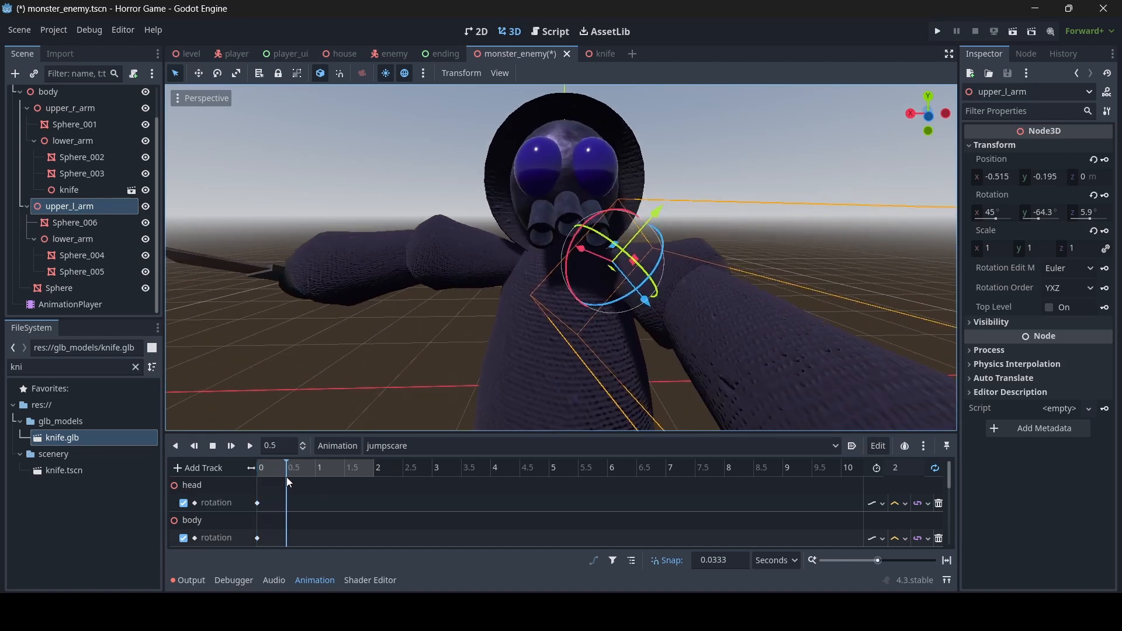
click(900, 472)
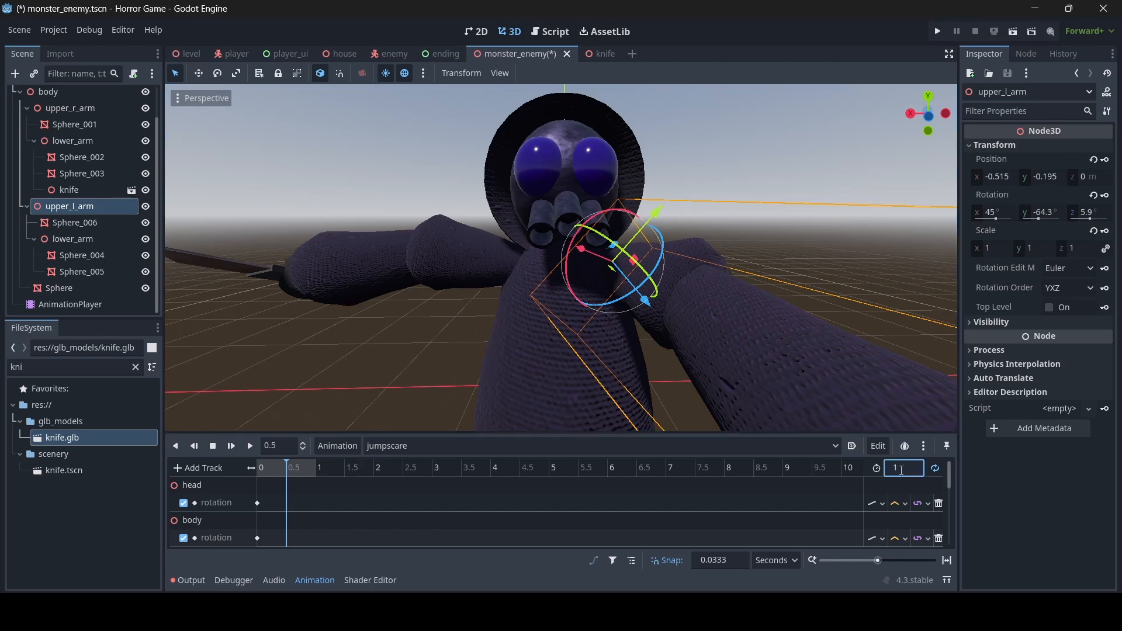
key(s)
mouse_move(586, 395)
right_down()
mouse_move(603, 394)
mouse_move(570, 380)
mouse_move(580, 369)
mouse_move(586, 385)
right_up()
key(w)
key(s)
key(w)
key(s)
key(w)
key(s)
key(w)
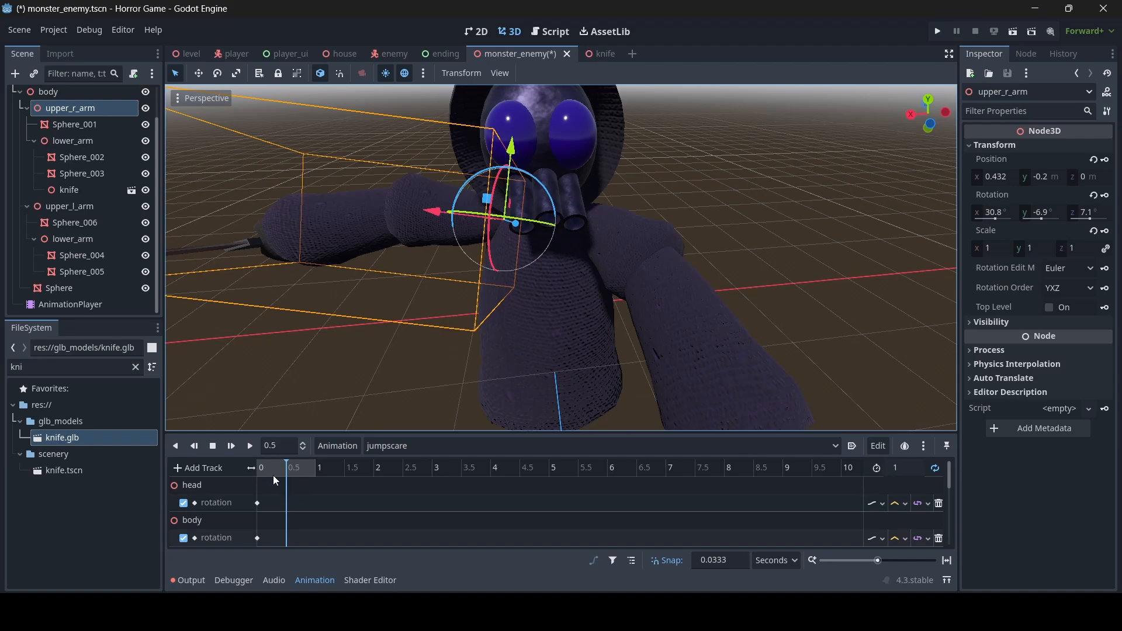
key(s)
right_drag(479, 291, 471, 291)
key(a)
key(w)
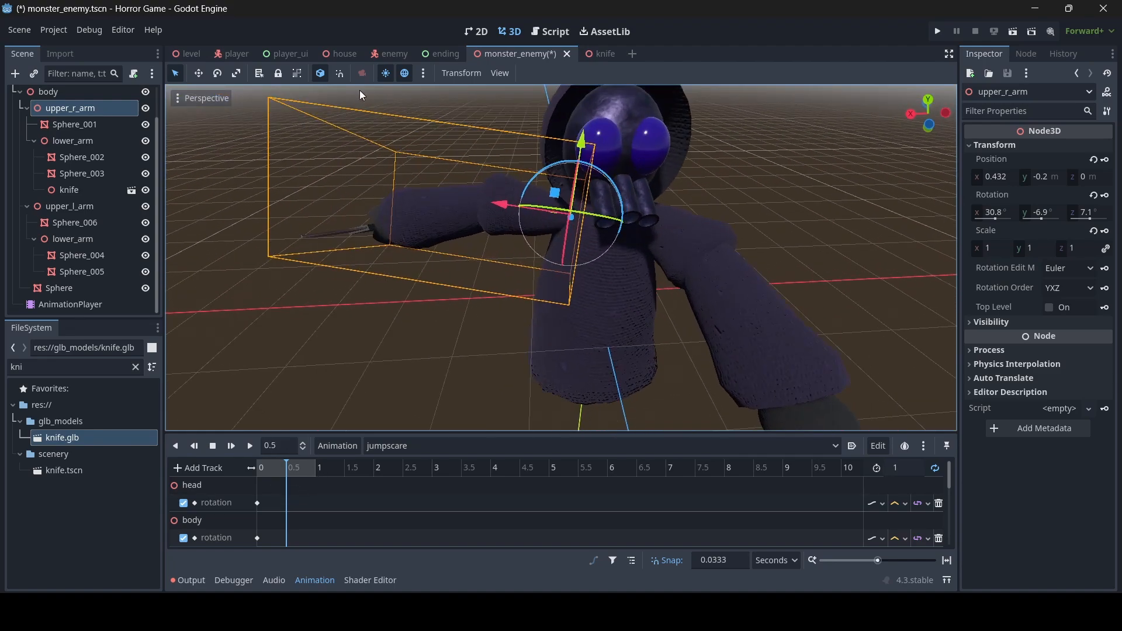
- Switch rotation to world axes and swing the right arm so the knife comes forward
click(320, 74)
key(a)
right_drag(549, 193, 724, 196)
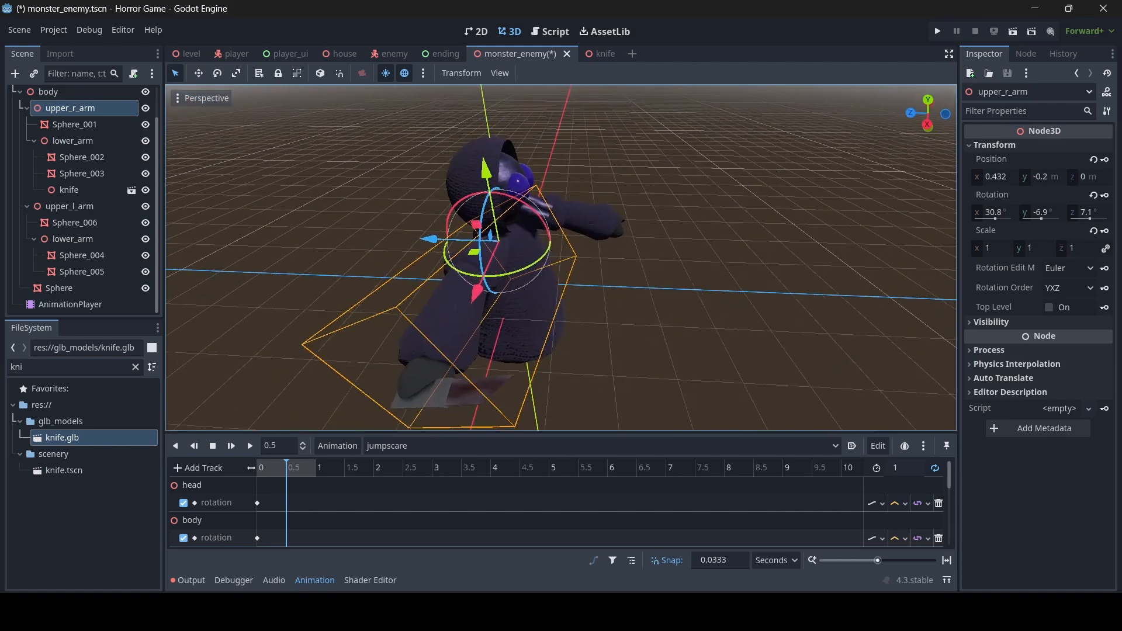
key(w)
right_drag(677, 274, 653, 275)
drag(498, 251, 523, 249)
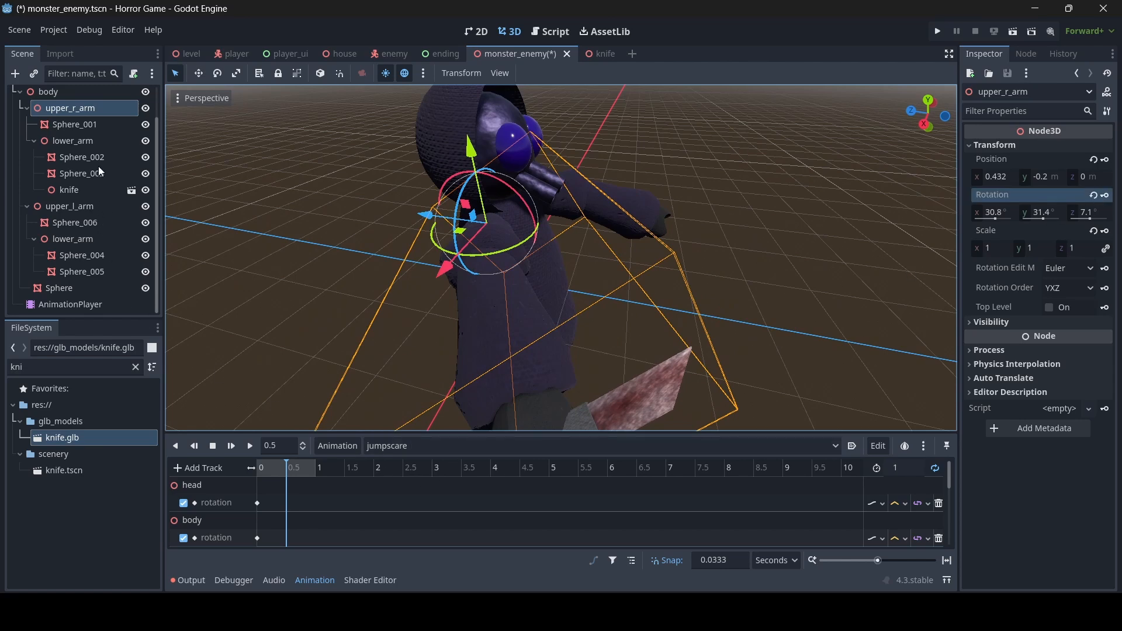
- Bend the right lower_arm and swing upper_r_arm further round
click(81, 141)
drag(474, 284, 516, 301)
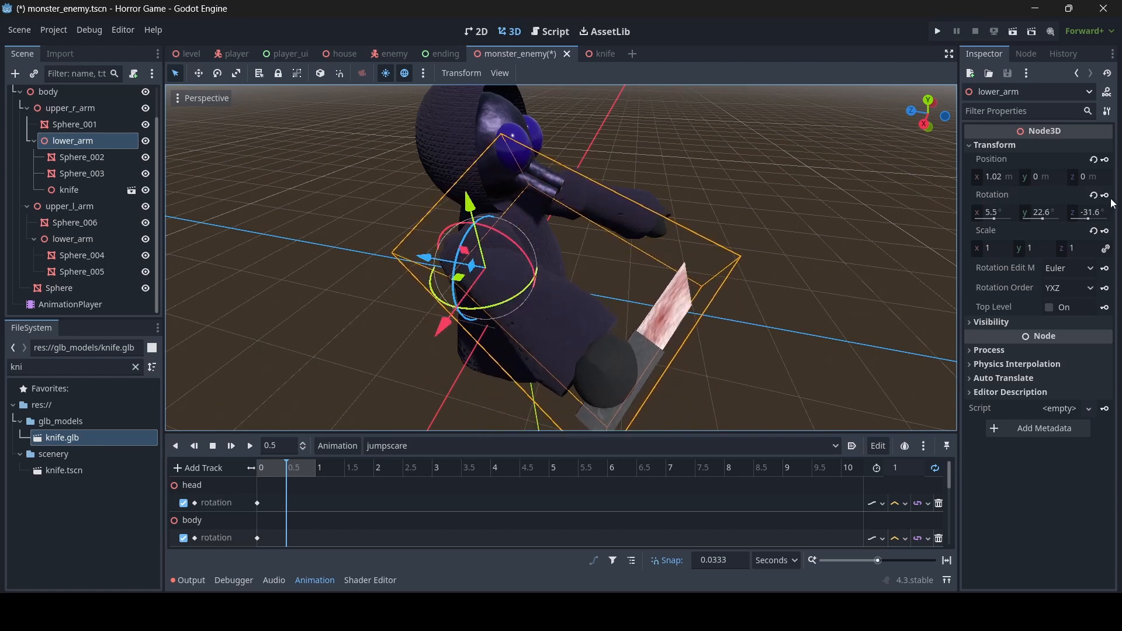
click(86, 106)
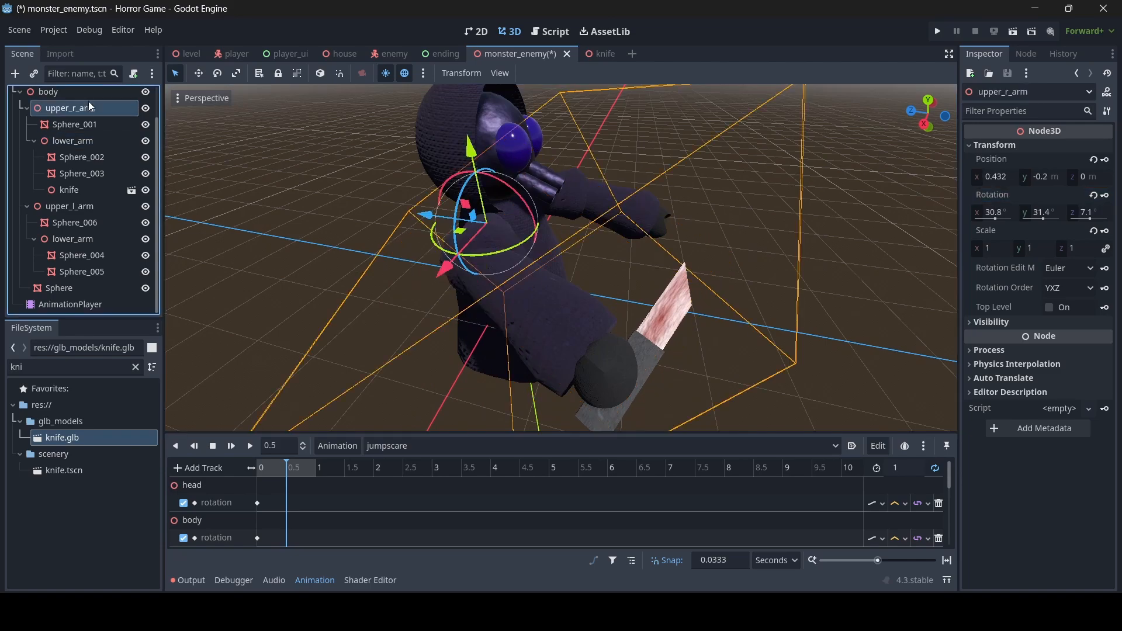
drag(500, 255, 517, 251)
- Key the right arm's swung rotation at 0.5 s and play the jumpscare preview
key(d)
right_drag(517, 251, 336, 187)
key(s)
key(w)
key(s)
key(w)
key(s)
key(w)
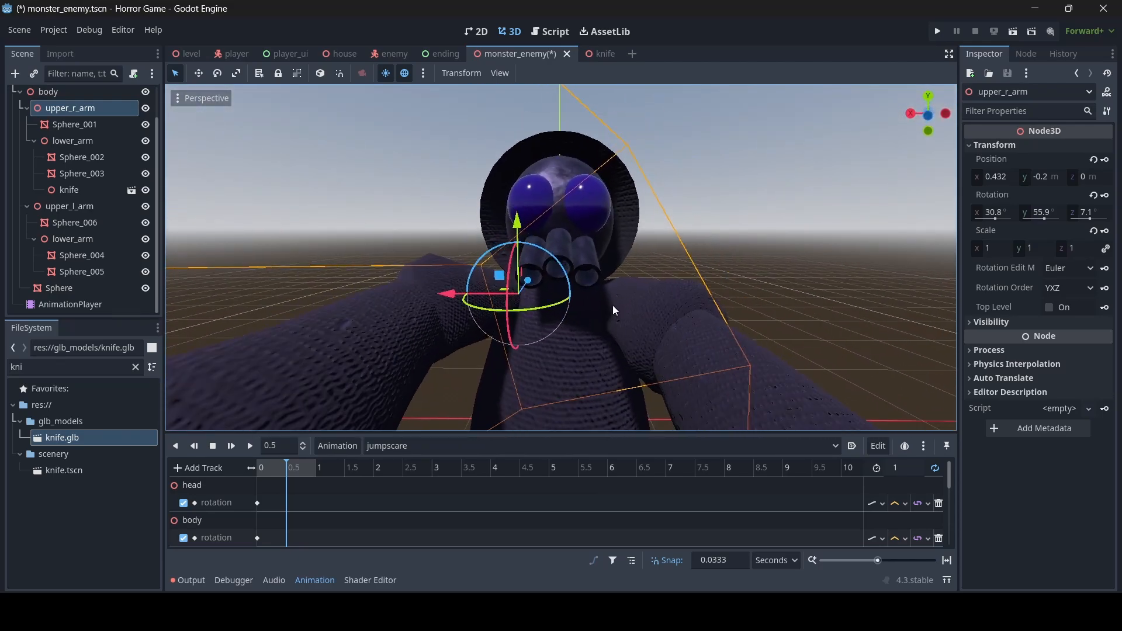
click(1105, 195)
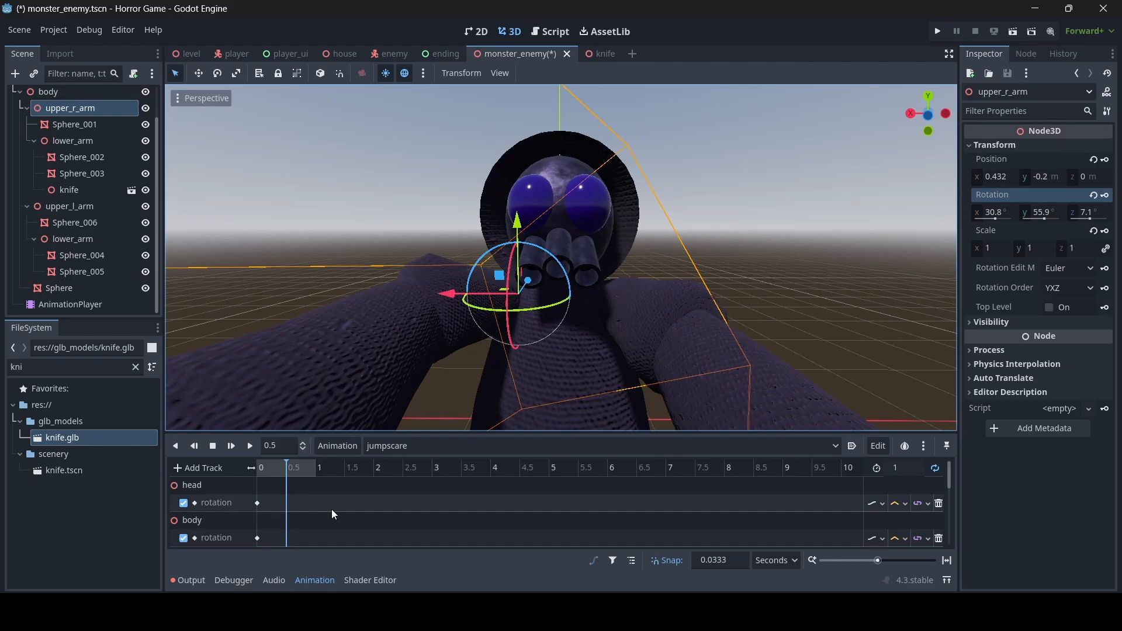
click(276, 468)
click(232, 445)
click(248, 446)
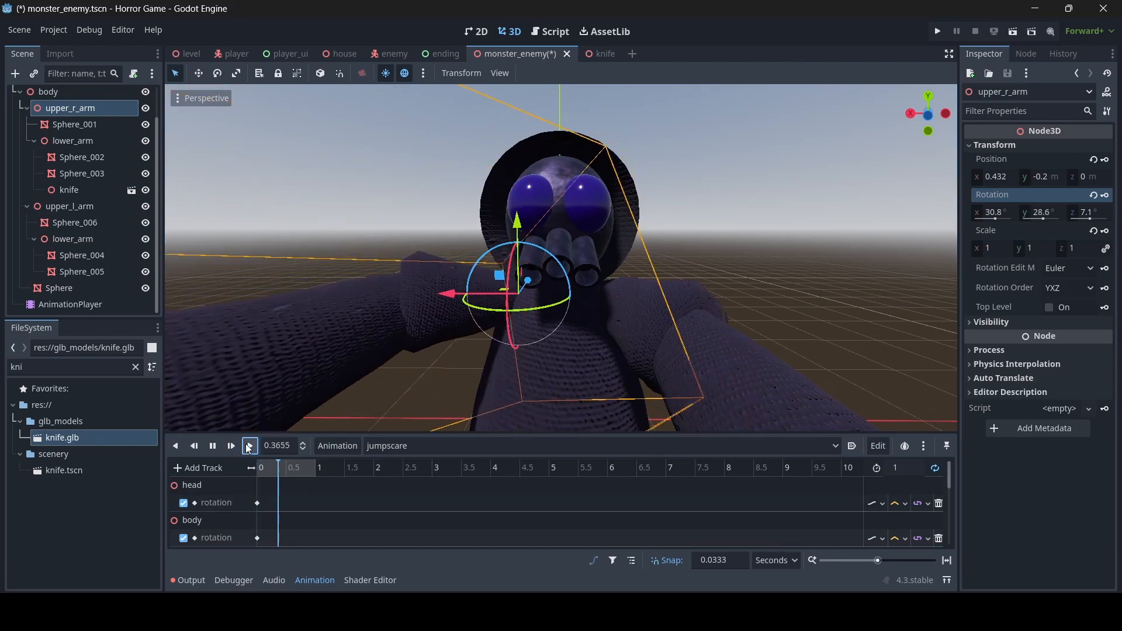
right_drag(561, 257, 573, 296)
- Stop the jumpscare preview and return the playhead to the start
key(w)
key(s)
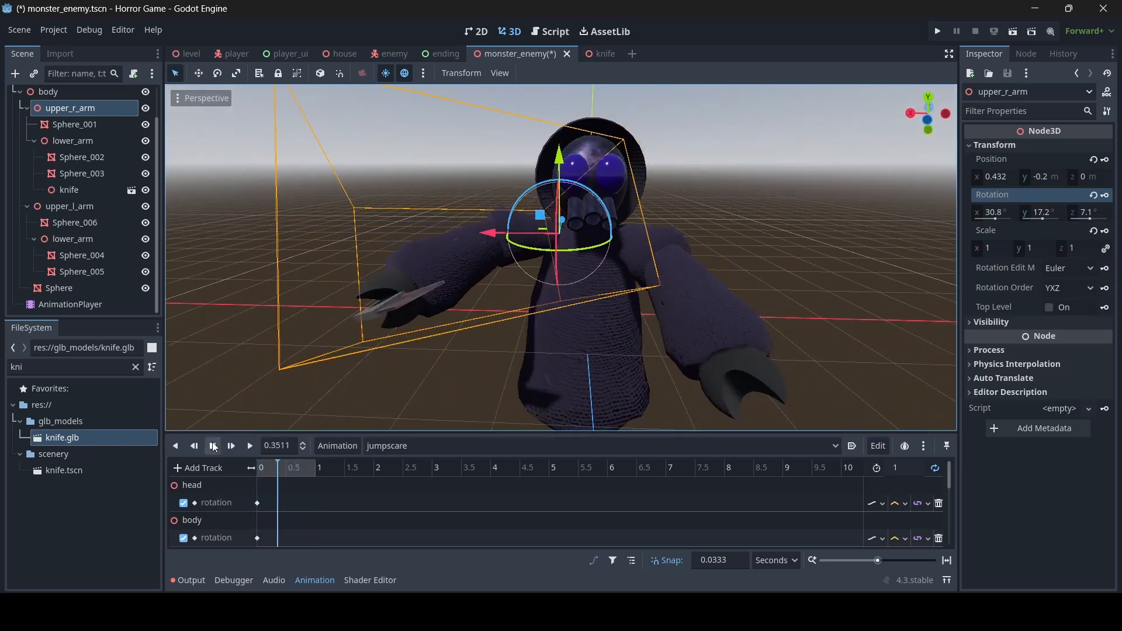
click(214, 446)
drag(293, 470, 243, 469)
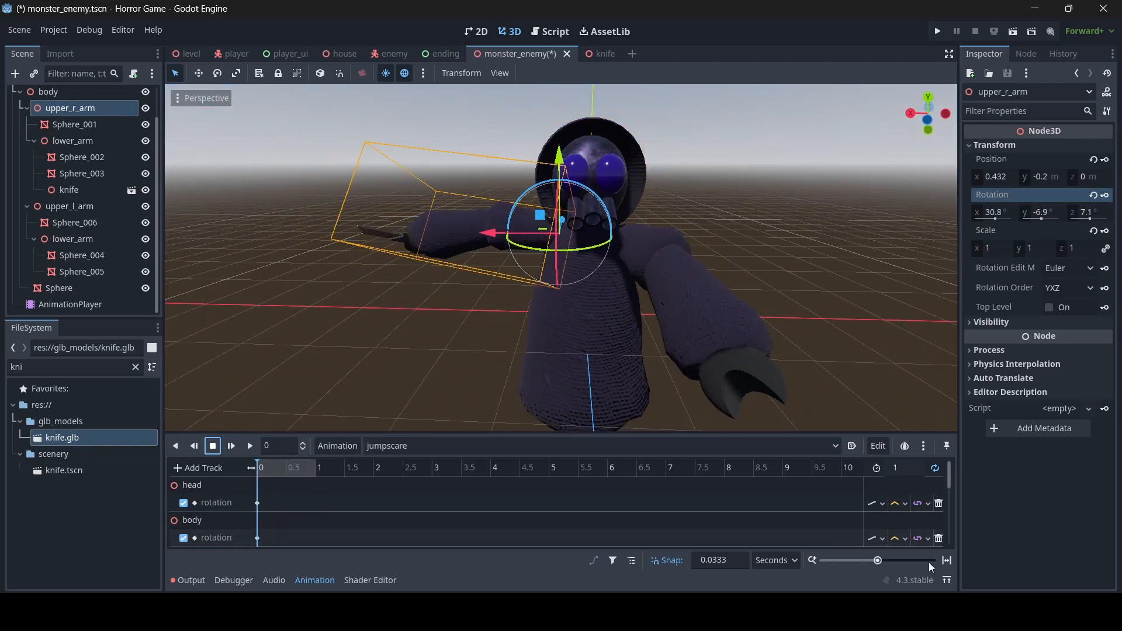
scroll(887, 506, down, 4)
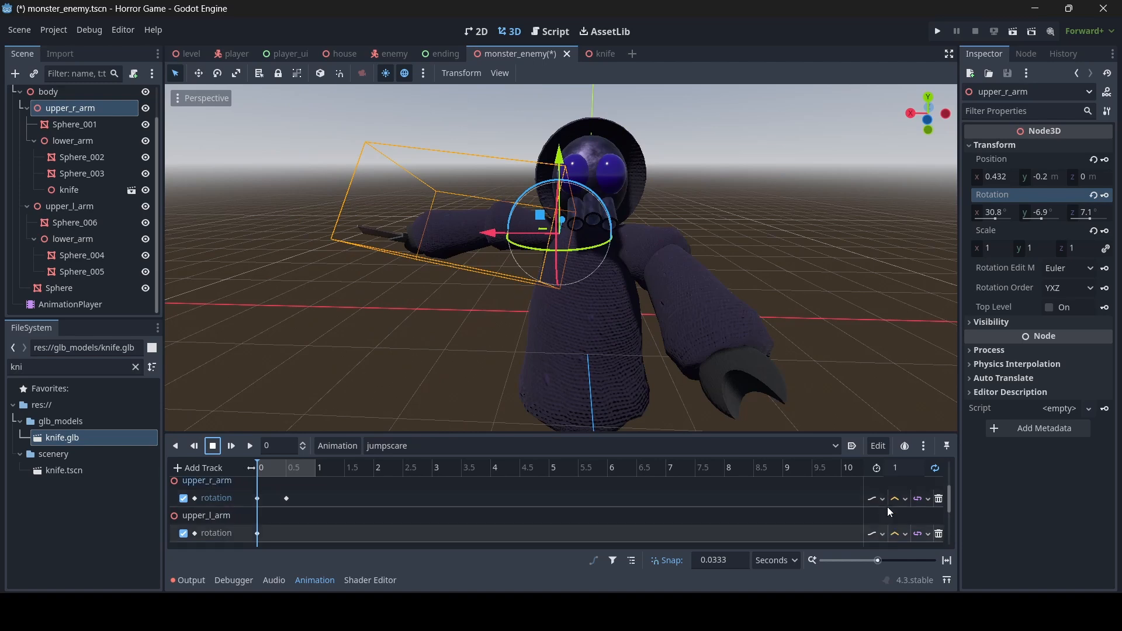
scroll(886, 506, up, 4)
- Set the head, body, and arm rotation tracks to Cubic interpolation
click(903, 503)
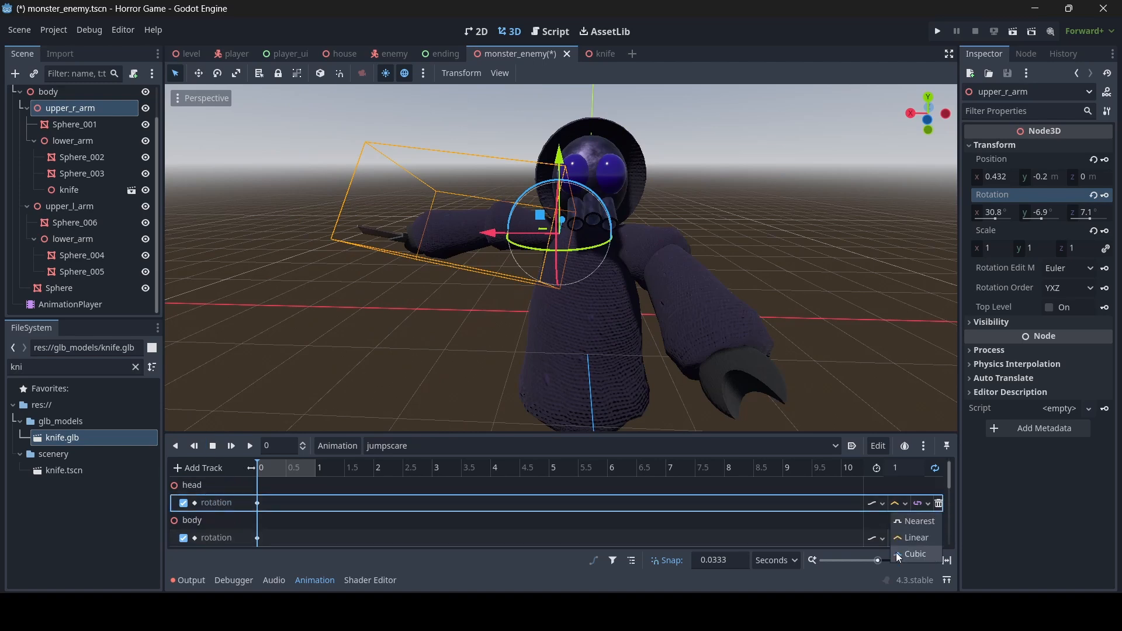
click(905, 554)
click(900, 503)
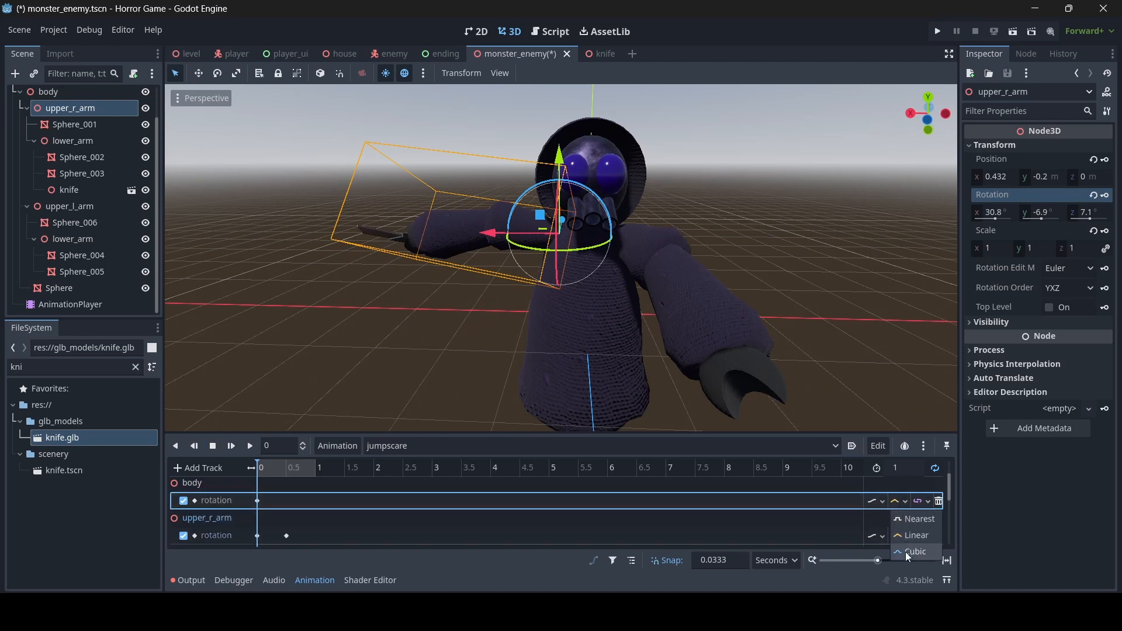
click(906, 551)
click(906, 536)
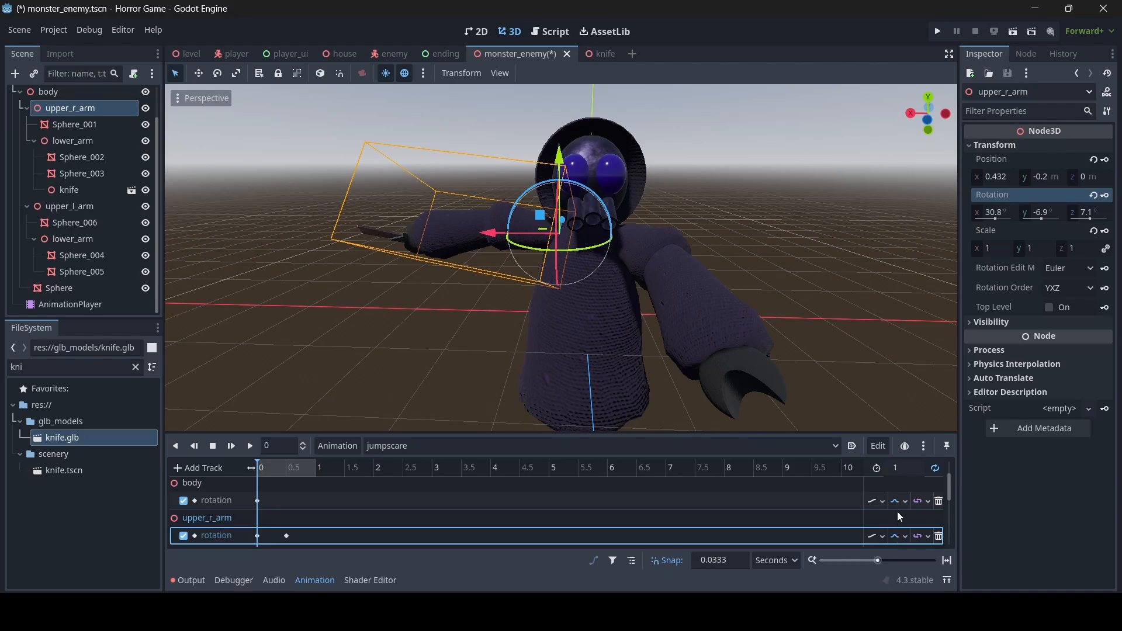
scroll(896, 511, down, 3)
click(896, 514)
click(908, 566)
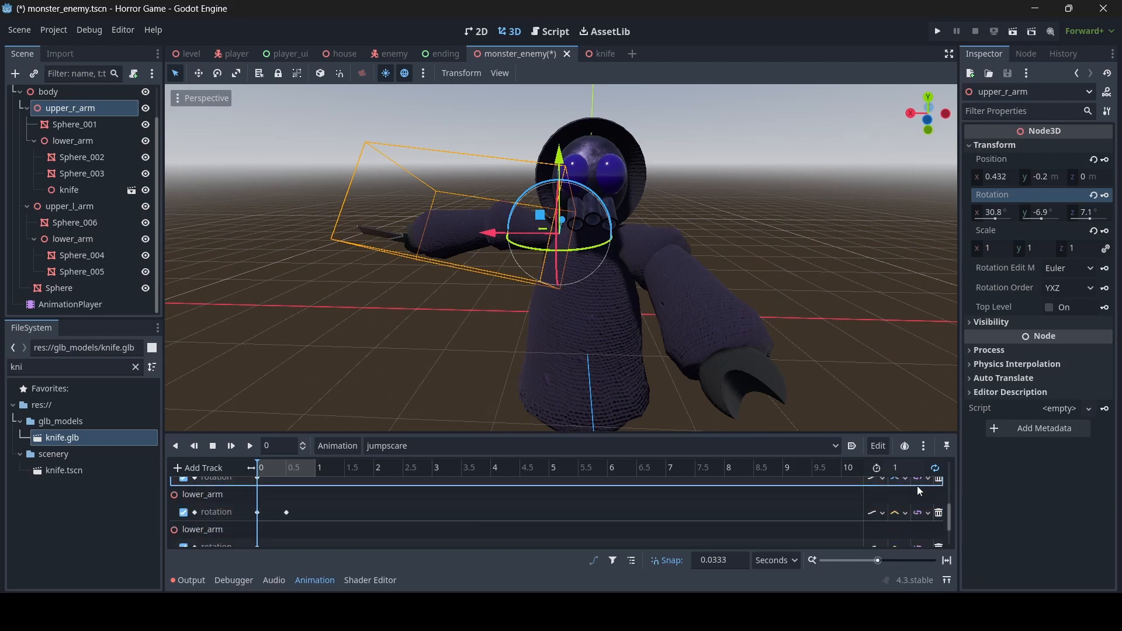
- Save the monster_enemy scene with Ctrl+S, then play and scrub the animation to 0.5 s
key(ctrl+s)
key(d)
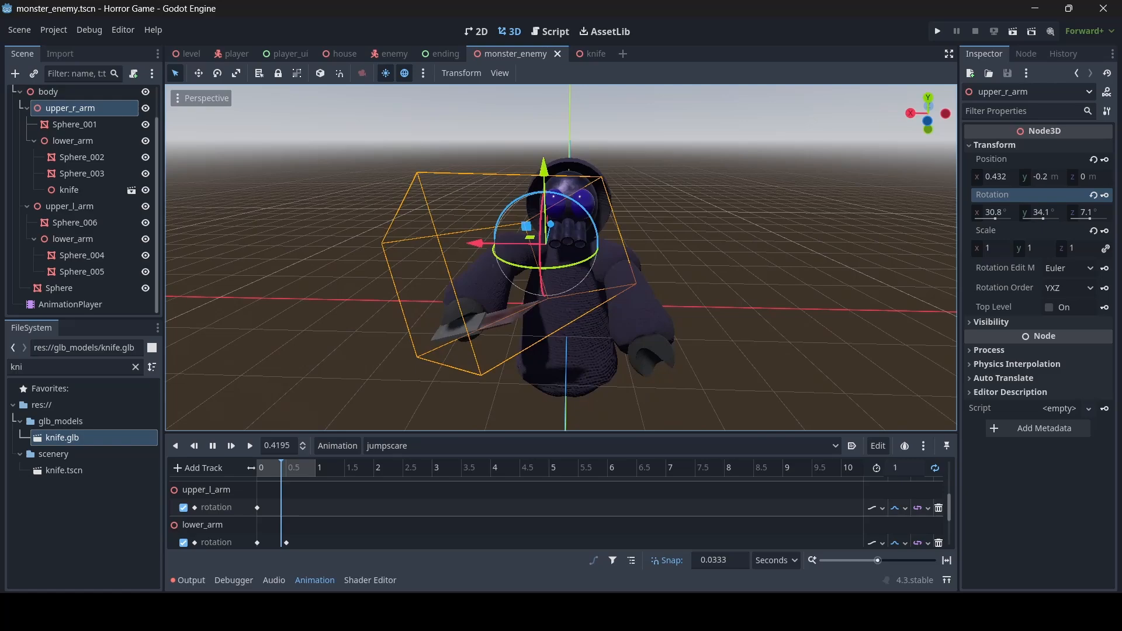
key(w)
right_drag(561, 257, 561, 219)
key(s)
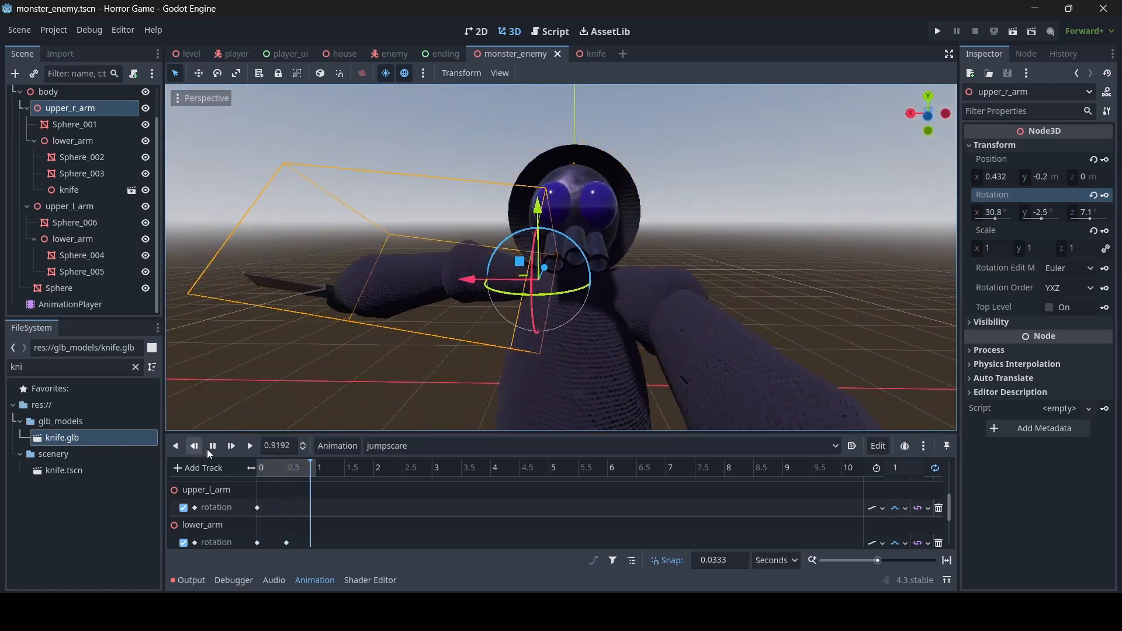
click(212, 445)
scroll(321, 524, down, 1)
scroll(320, 520, up, 2)
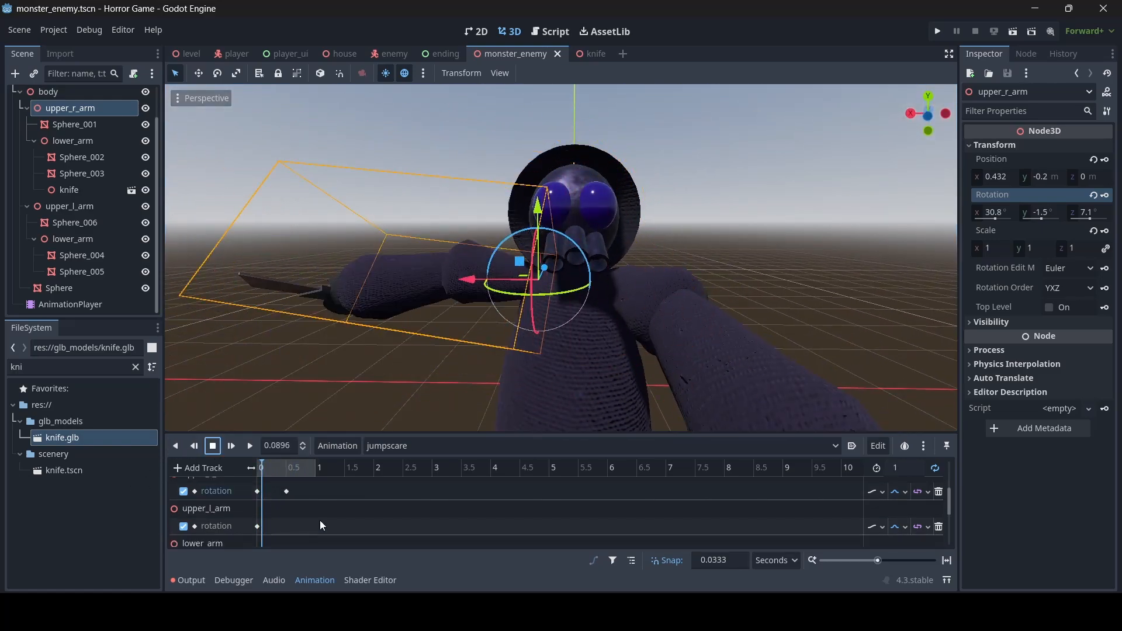
mouse_move(285, 473)
mouse_down()
mouse_move(257, 471)
mouse_move(286, 471)
mouse_up()
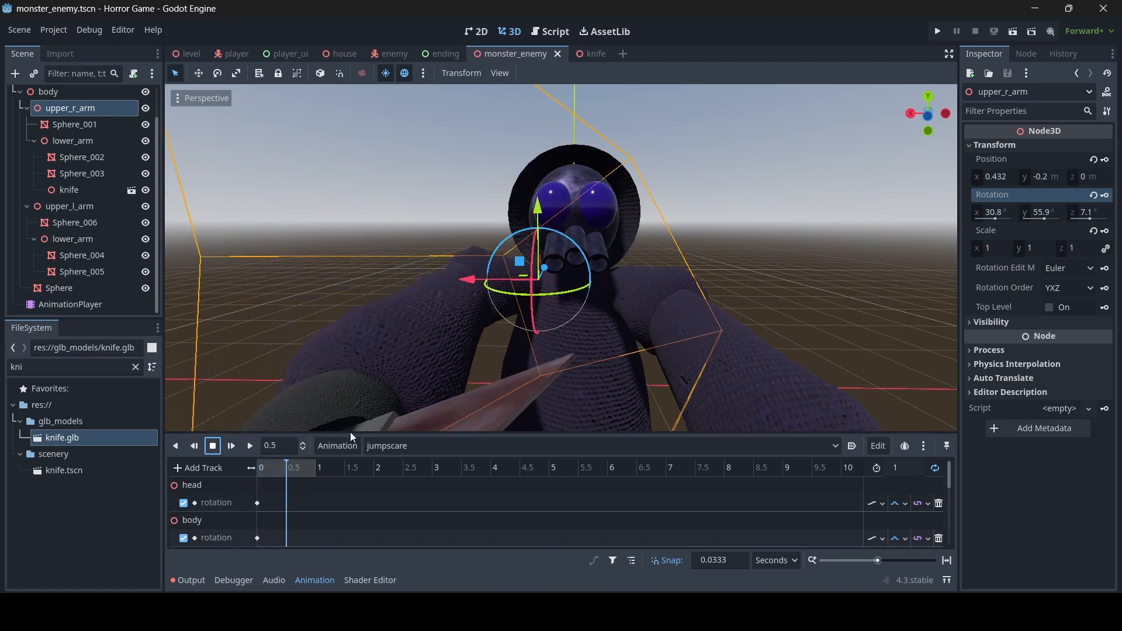
scroll(397, 386, down, 3)
scroll(561, 257, up, 4)
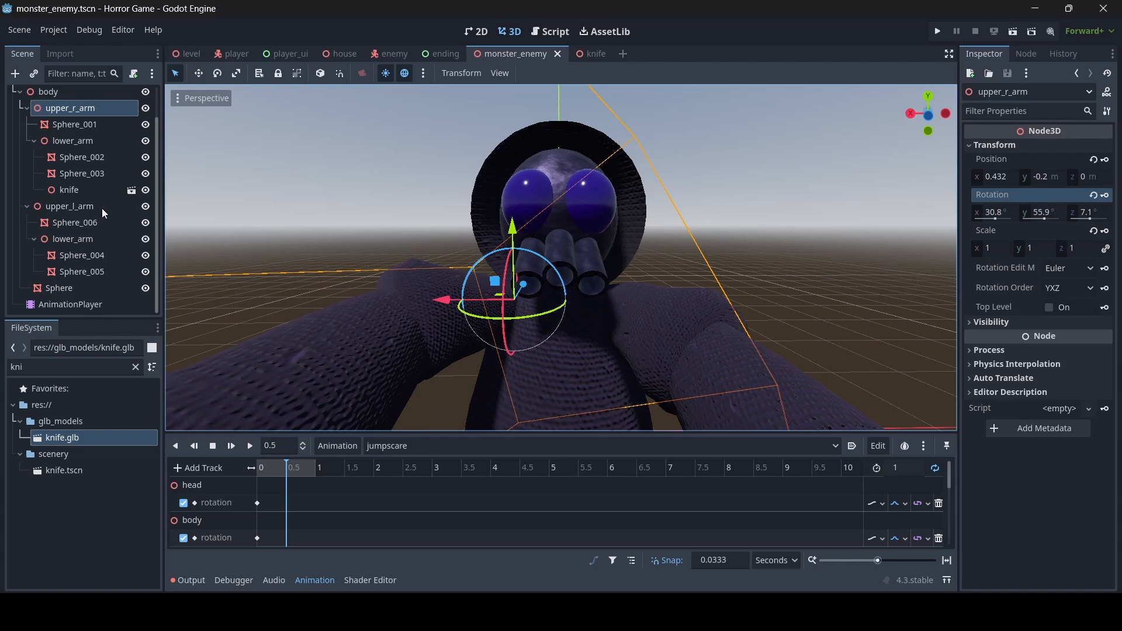
scroll(102, 208, up, 2)
- Tilt the head to -4.8° Y and 11° Z and key its rotation at 0.5 s
click(47, 111)
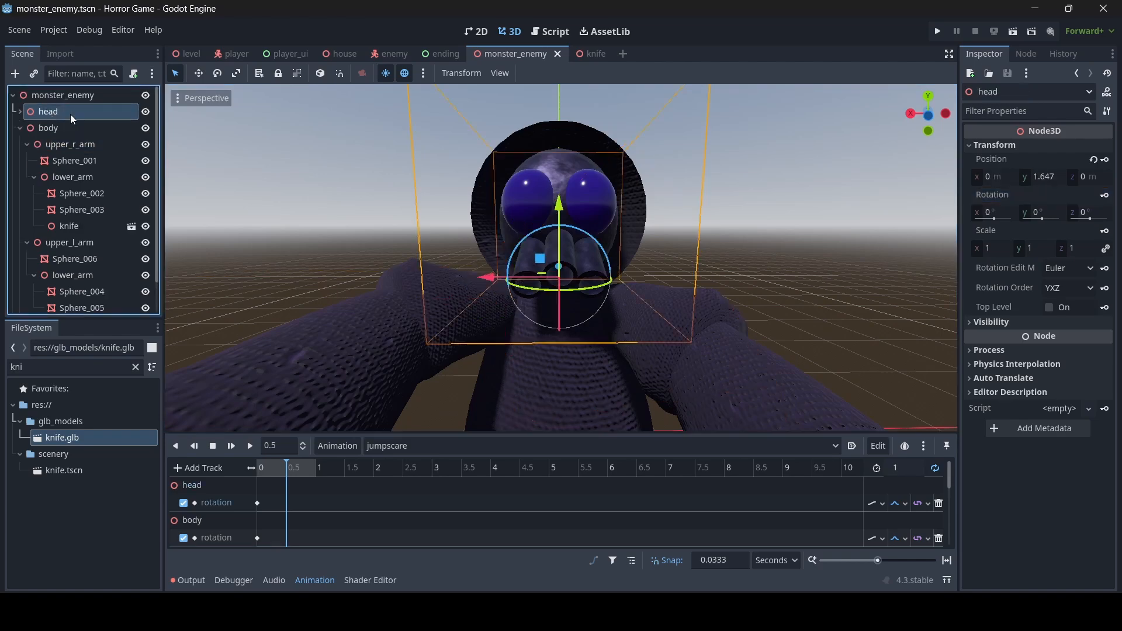
key(f)
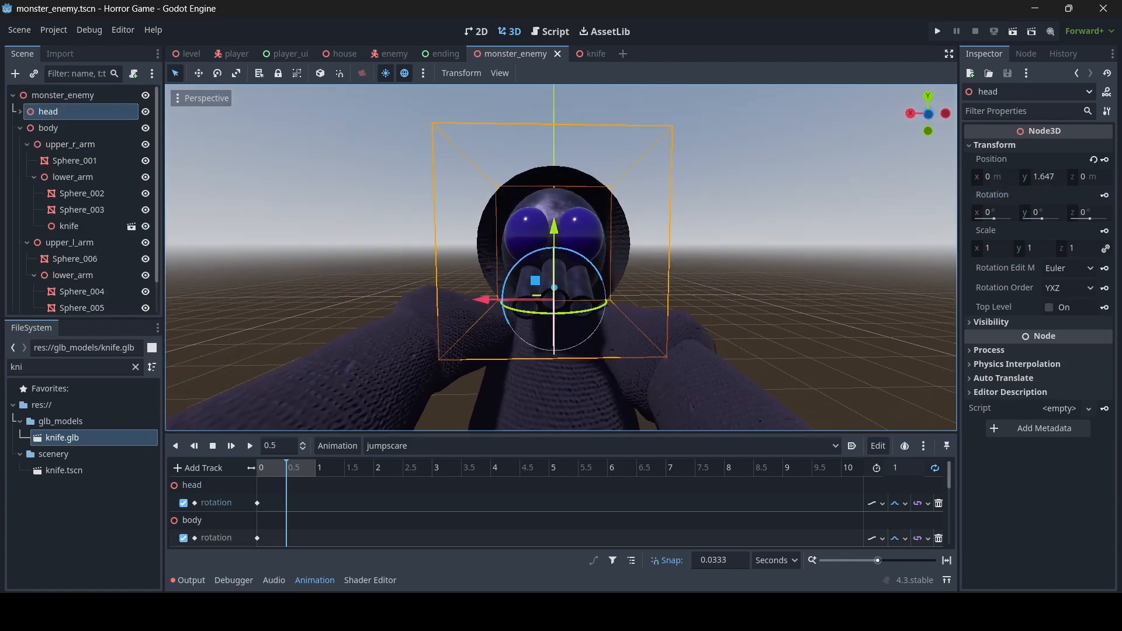
drag(560, 250, 571, 253)
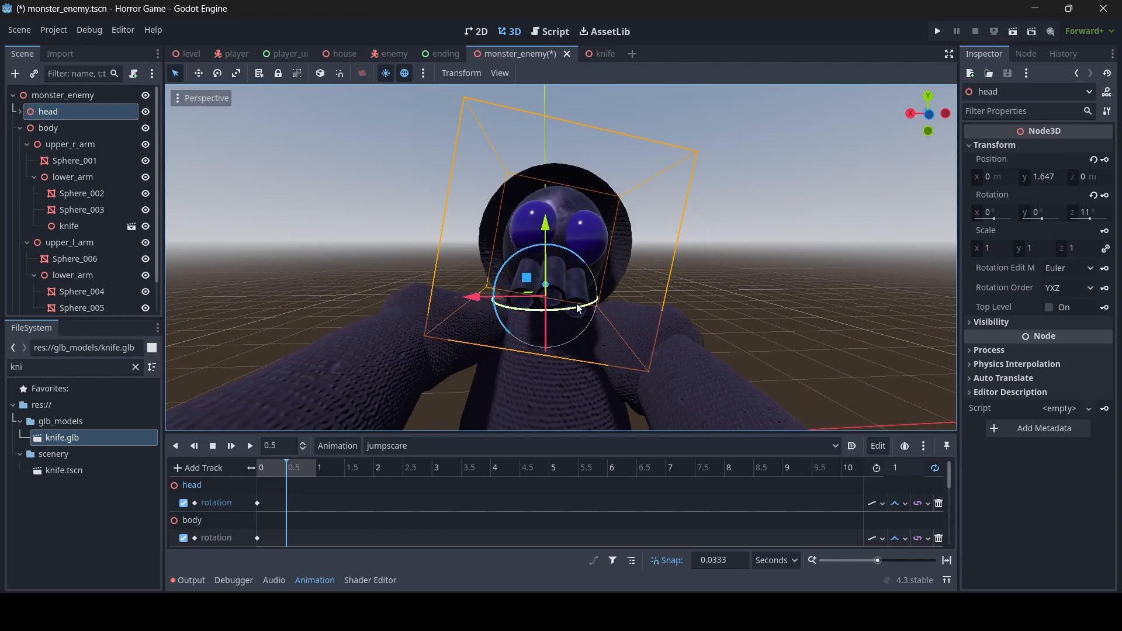
drag(577, 311, 576, 309)
click(1107, 197)
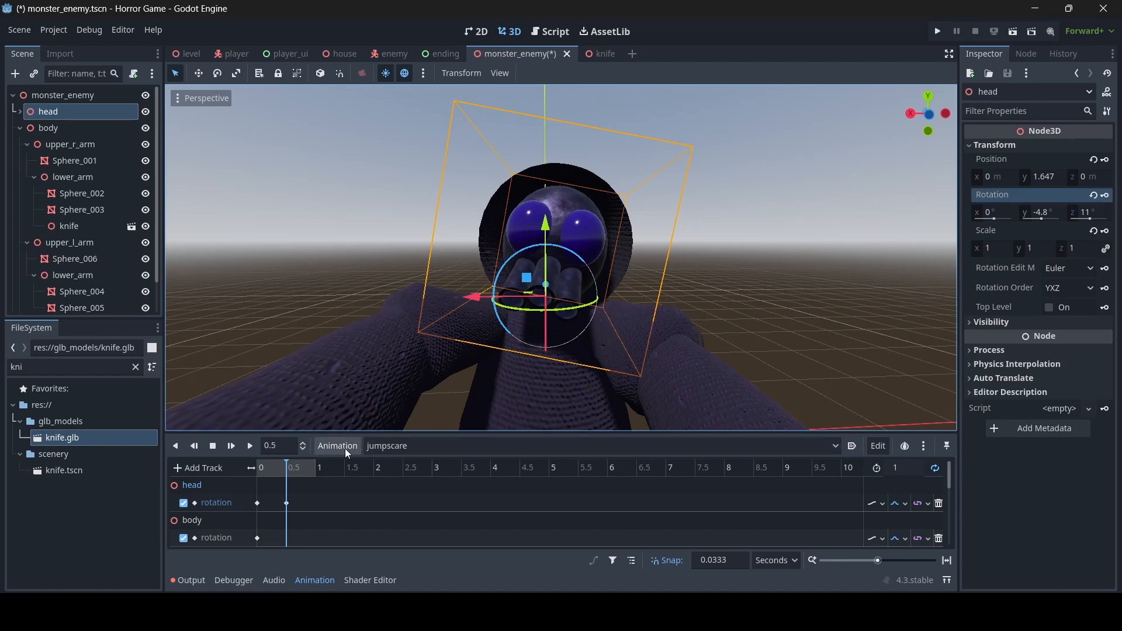
- Preview the jumpscare, then pause and return to the 0.5 s key
click(252, 446)
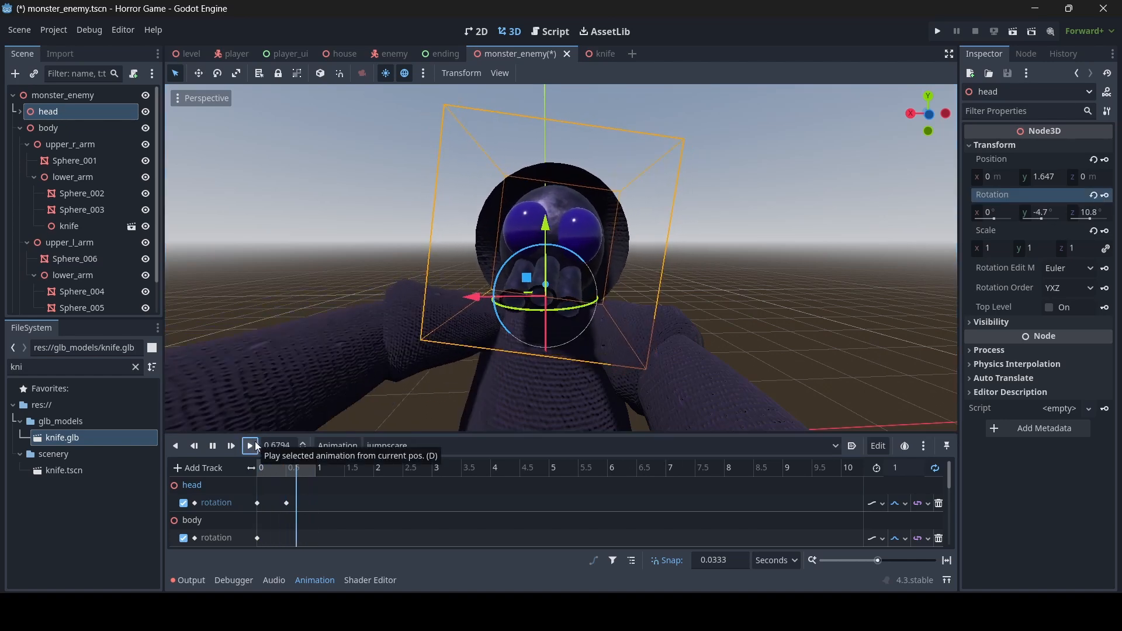
click(212, 447)
drag(289, 468, 286, 472)
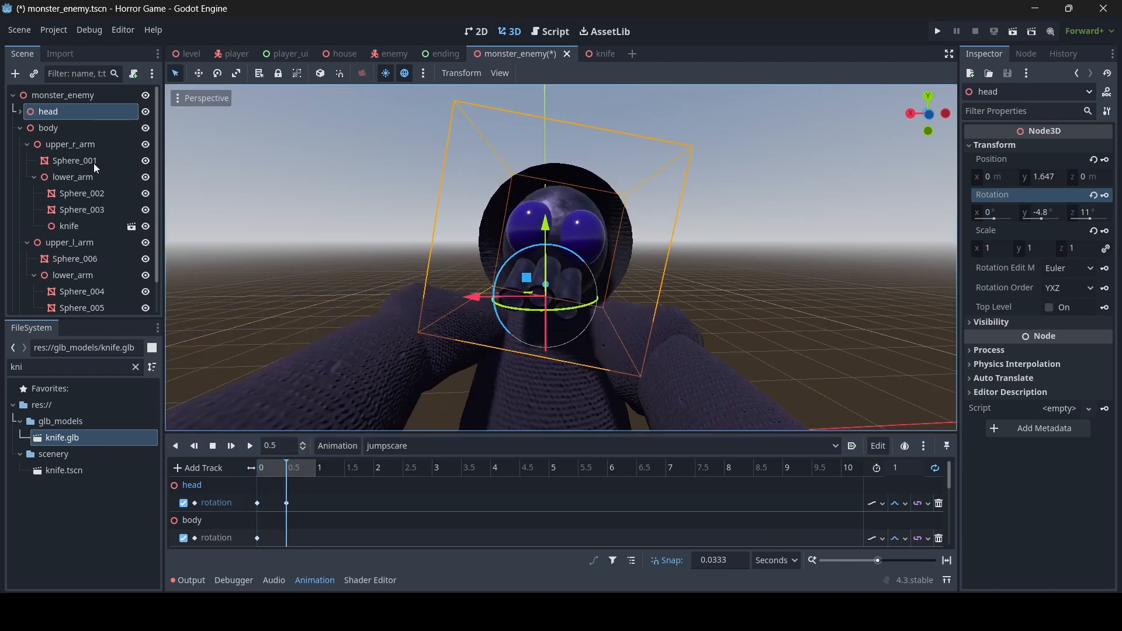
- Rotate the body Sphere slightly around Y in the jumpscare pose
scroll(79, 233, down, 2)
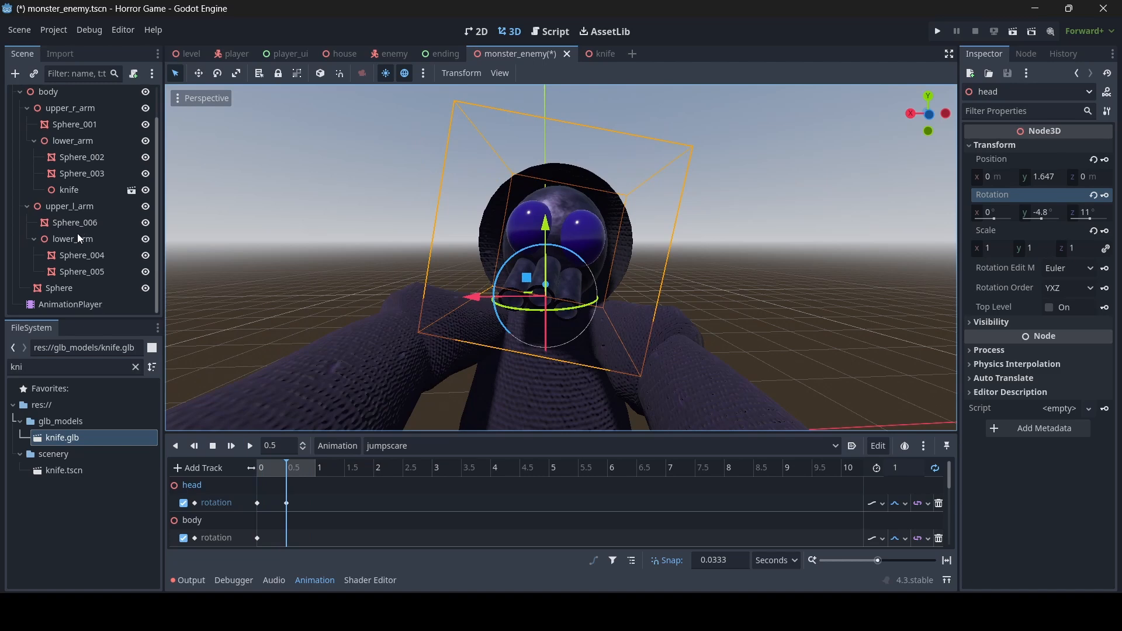
scroll(78, 233, up, 2)
scroll(81, 231, down, 2)
click(83, 288)
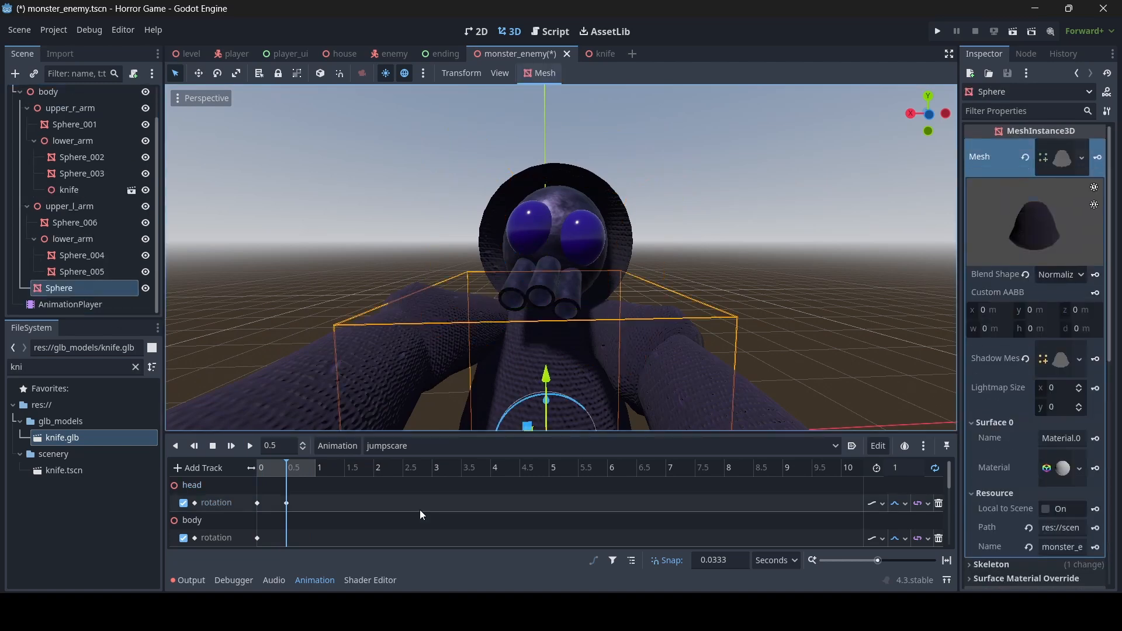
scroll(453, 509, down, 4)
scroll(454, 509, up, 5)
right_drag(602, 306, 596, 346)
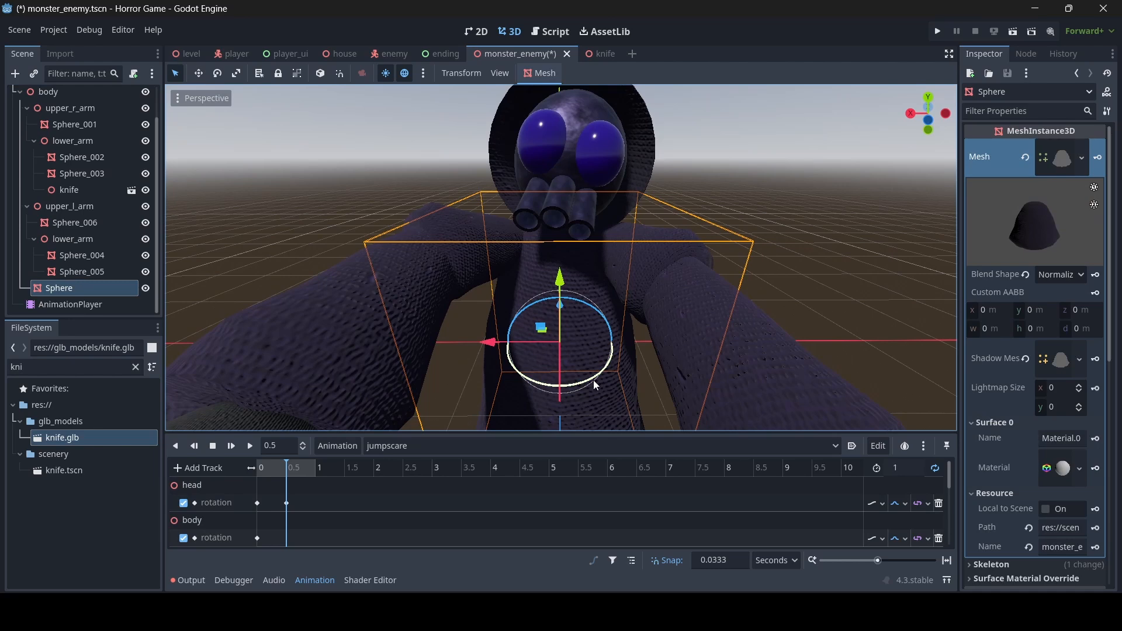
drag(593, 380, 589, 382)
scroll(1100, 380, down, 6)
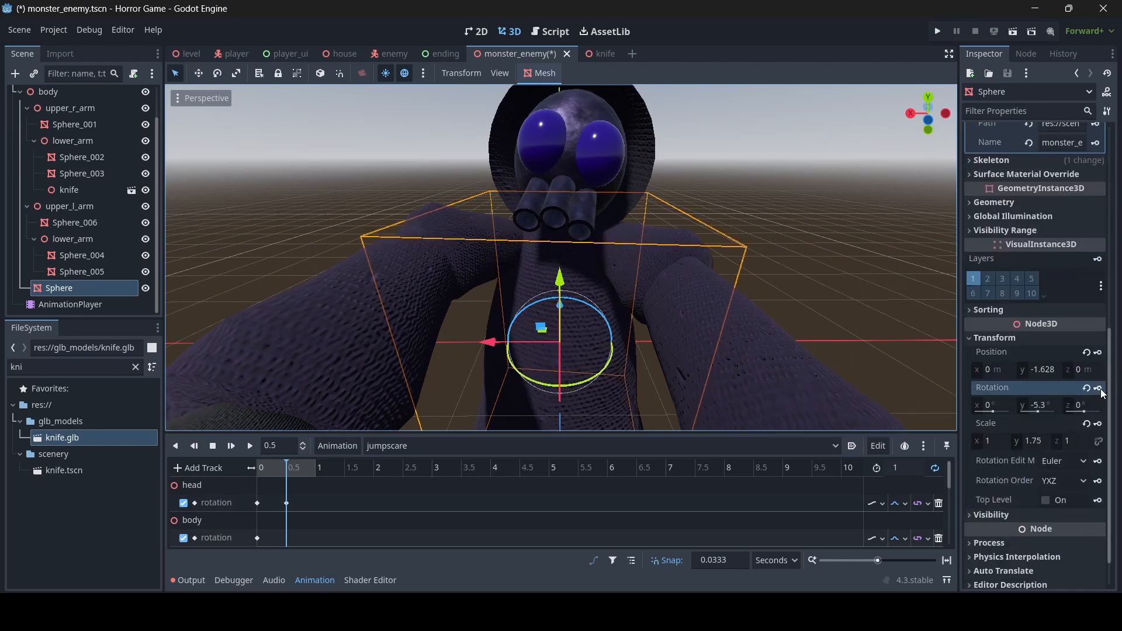
- Save the scene and preview the jumpscare animation from the start
key(ctrl+s)
drag(288, 466, 257, 467)
click(249, 446)
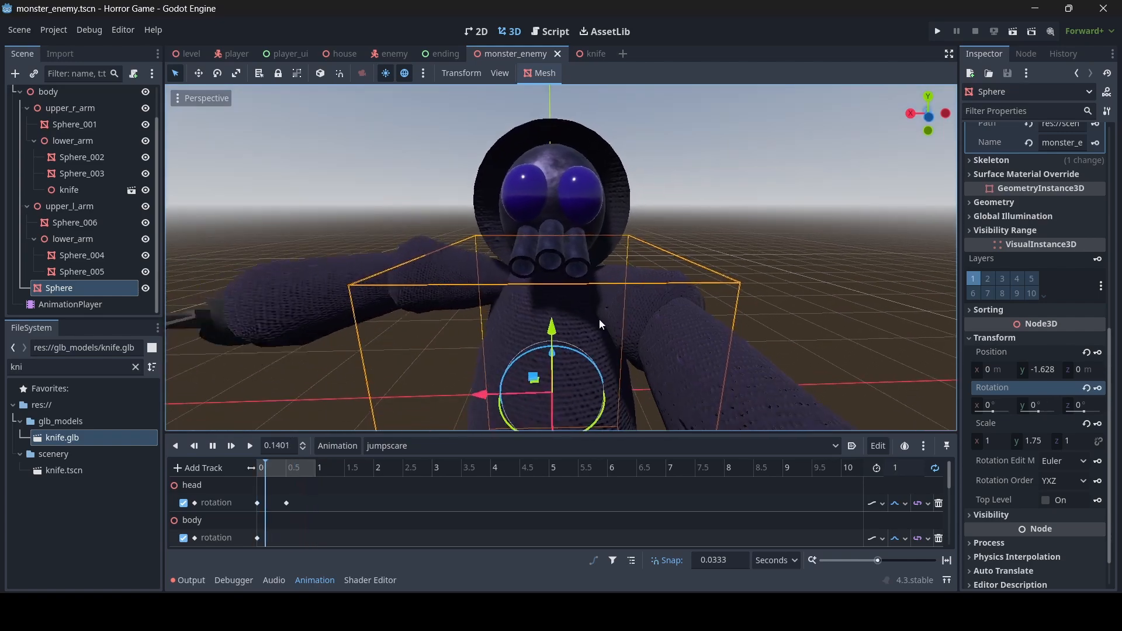
click(212, 446)
- Rotate the left upper arm to 46.4°, -67.5°, 1.5° and replay the jumpscare
scroll(90, 251, up, 2)
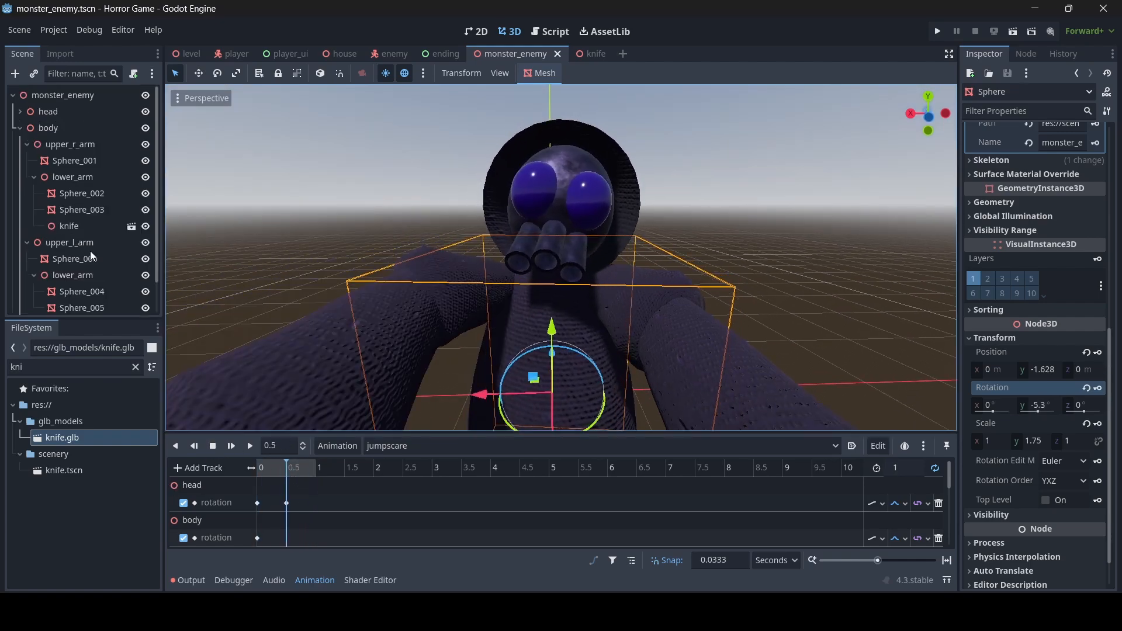
click(121, 243)
middle_drag(474, 321, 641, 326)
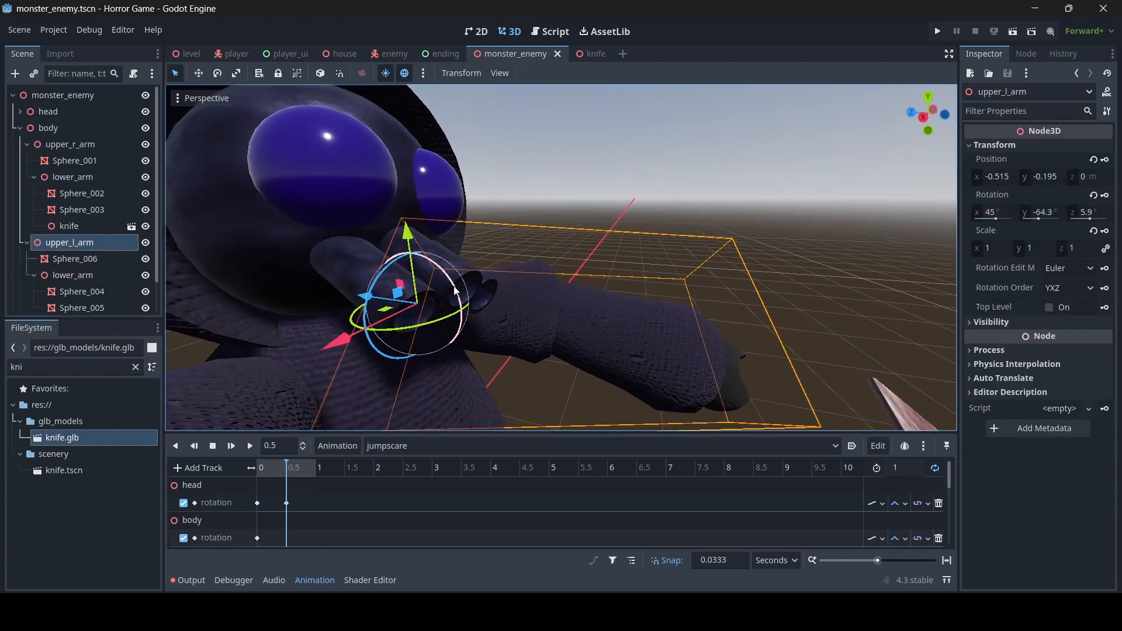
drag(455, 290, 454, 288)
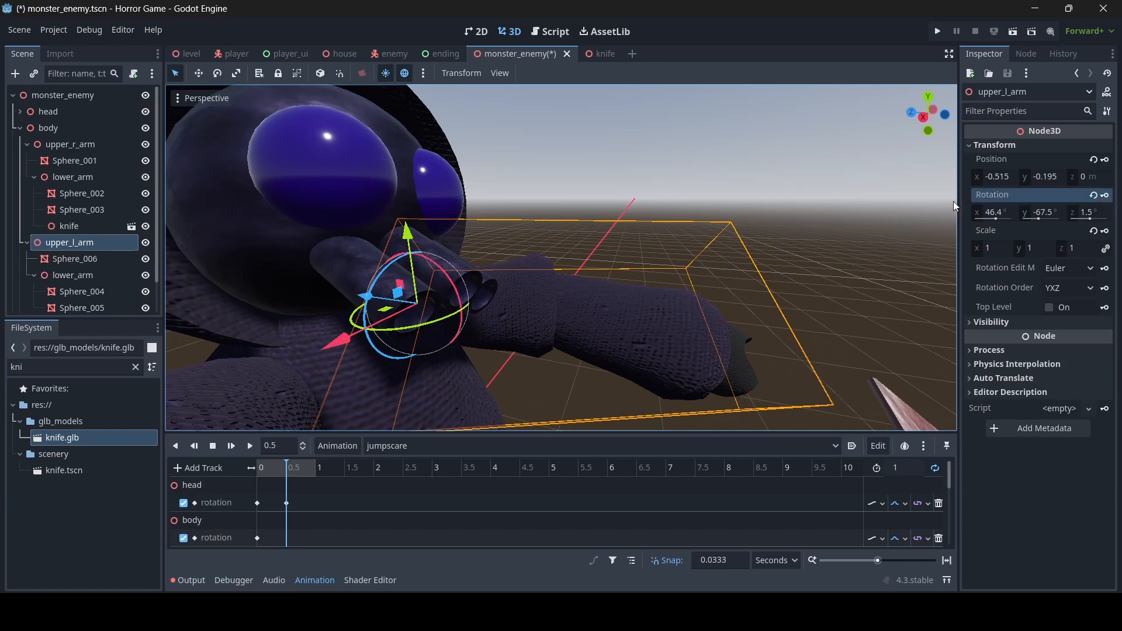
middle_drag(789, 234, 560, 251)
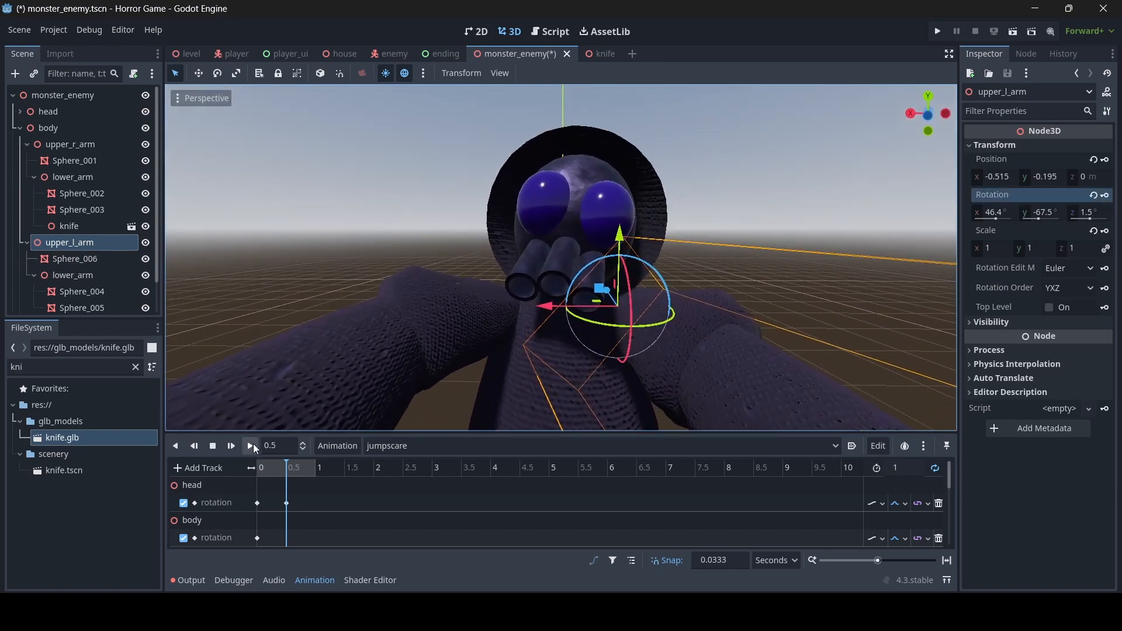
click(251, 445)
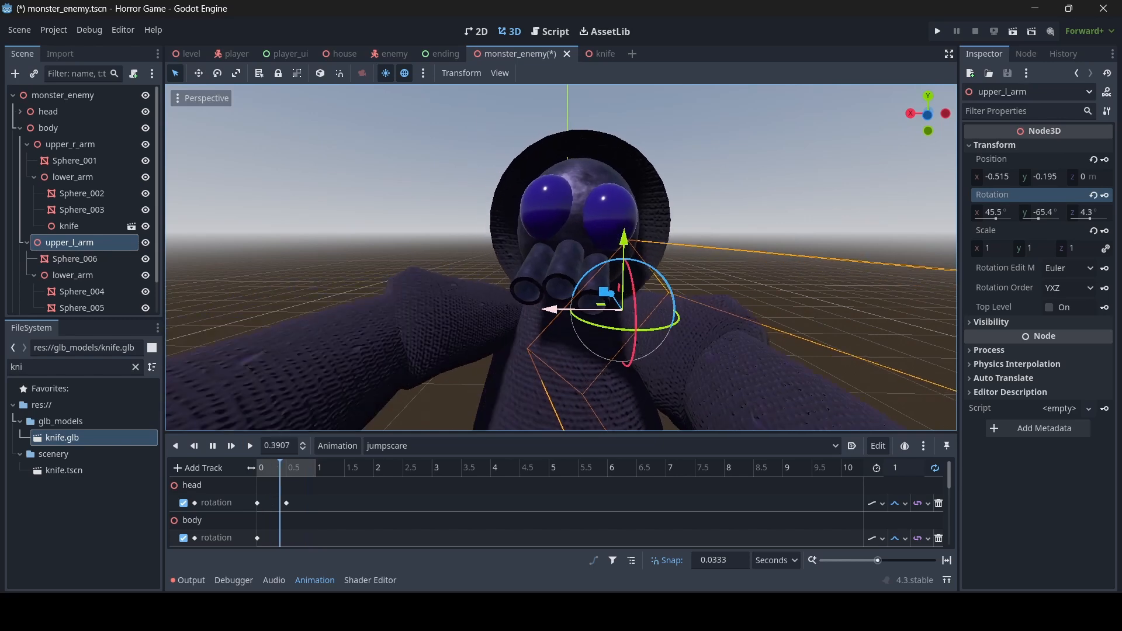
click(213, 446)
scroll(65, 211, down, 2)
- Set the AnimationPlayer's Speed Scale to 2 and save the scene
click(77, 304)
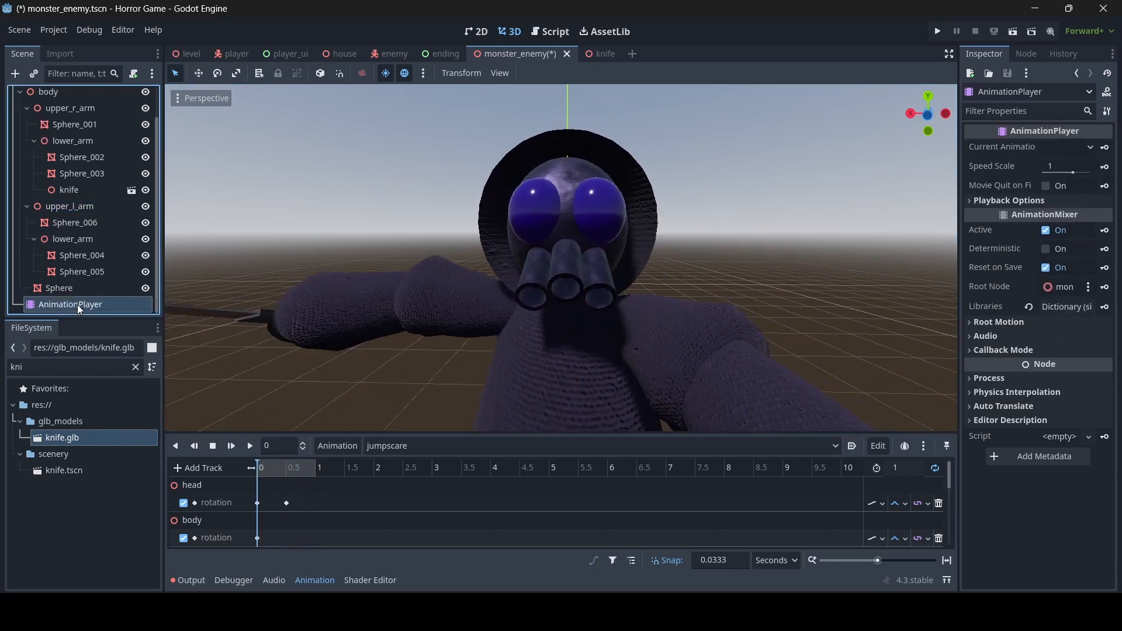
click(1059, 170)
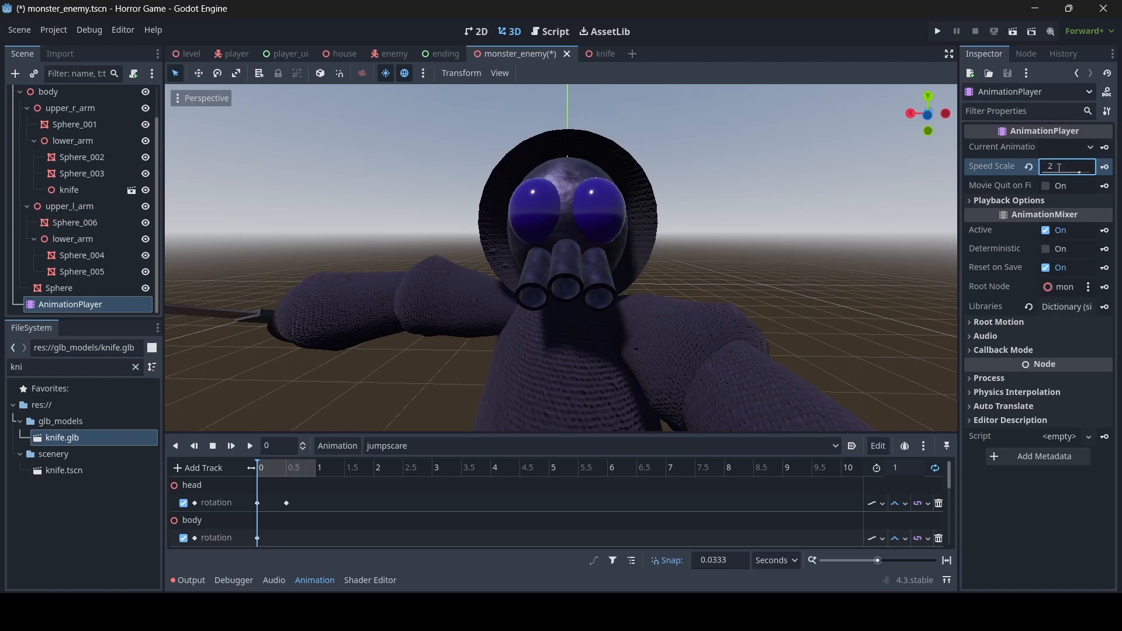
key(ctrl+s)
- Preview the jumpscare at double speed while flying the view around the monster
click(249, 446)
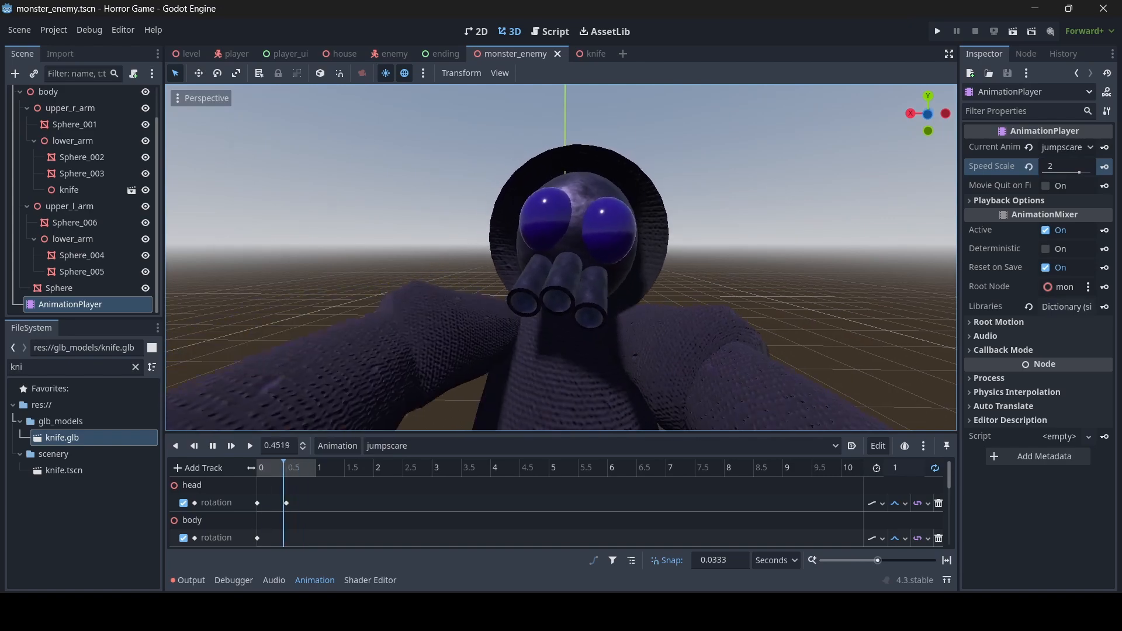
key(s)
right_drag(561, 258, 587, 264)
key(d)
key(s)
key(w)
key(s)
key(w)
key(s)
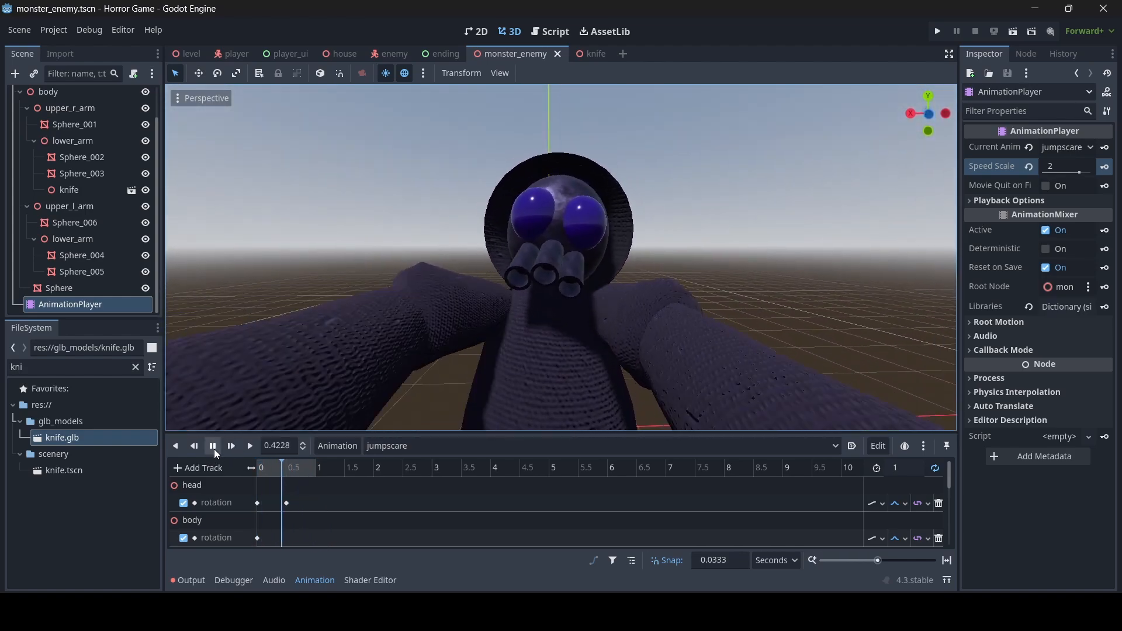
click(213, 446)
- In the enemy scene, enable Editable Children on the monster_enemy instance
click(383, 55)
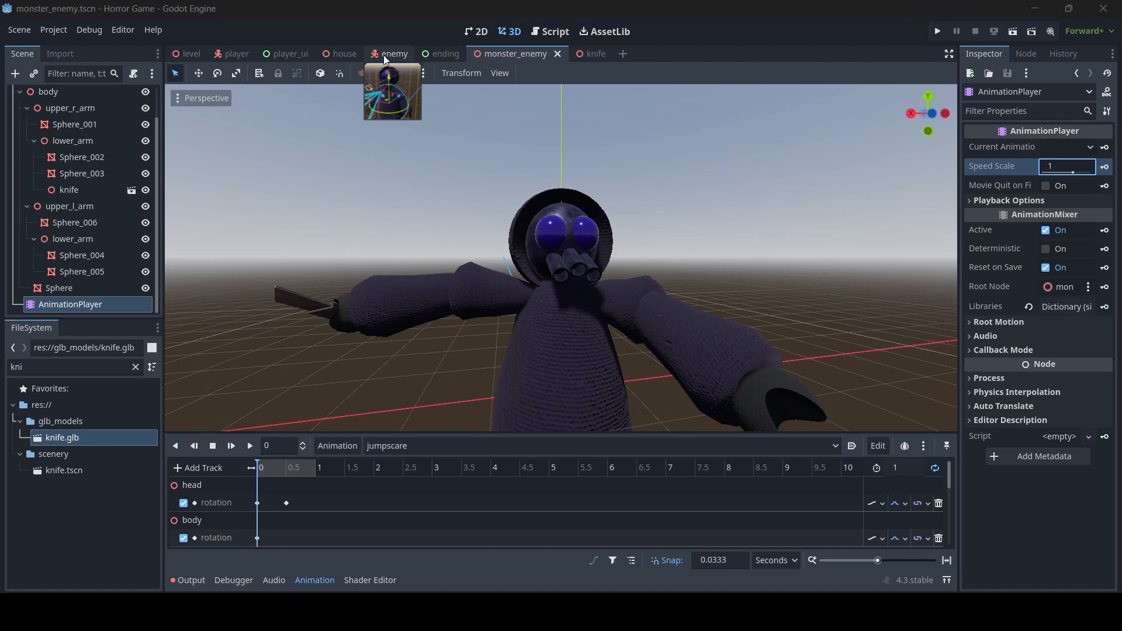
right_drag(446, 155, 446, 155)
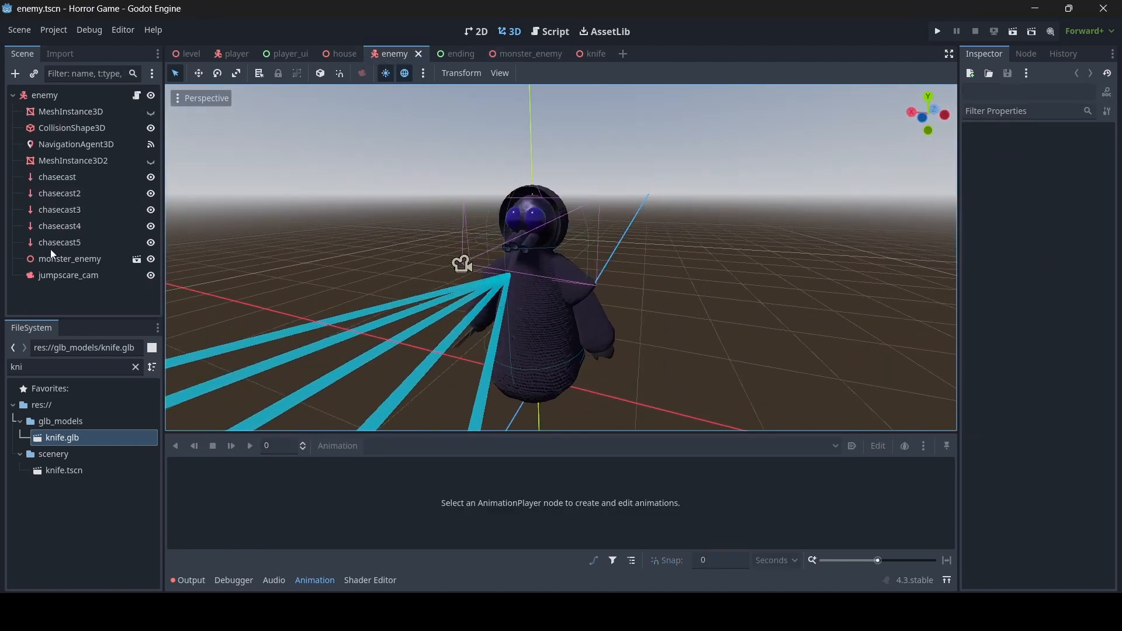
click(67, 259)
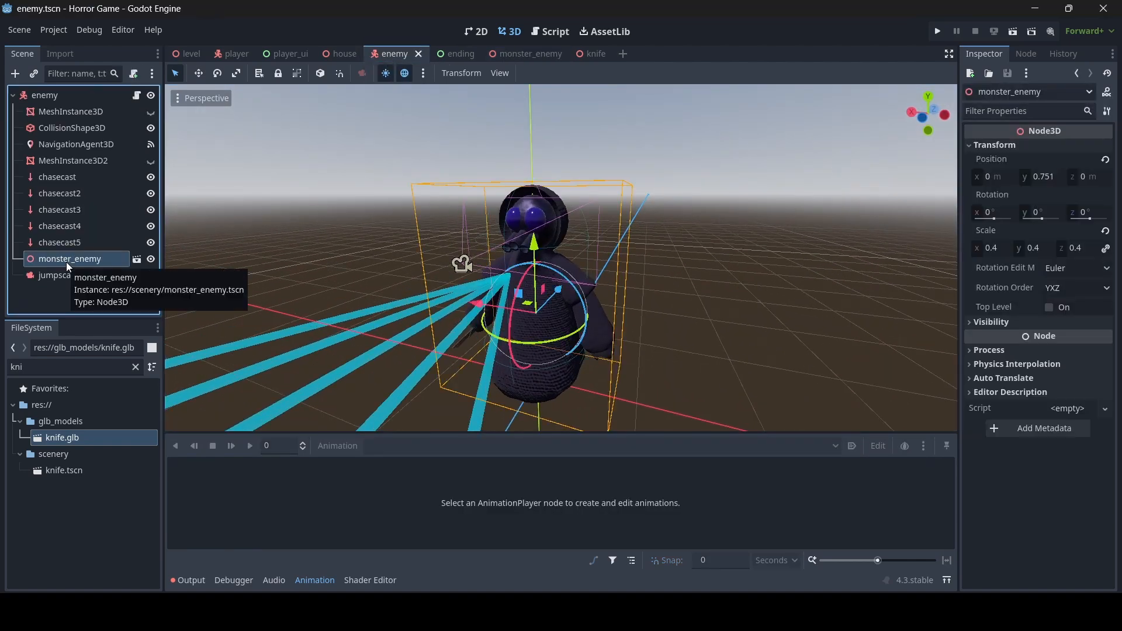
right_click(67, 264)
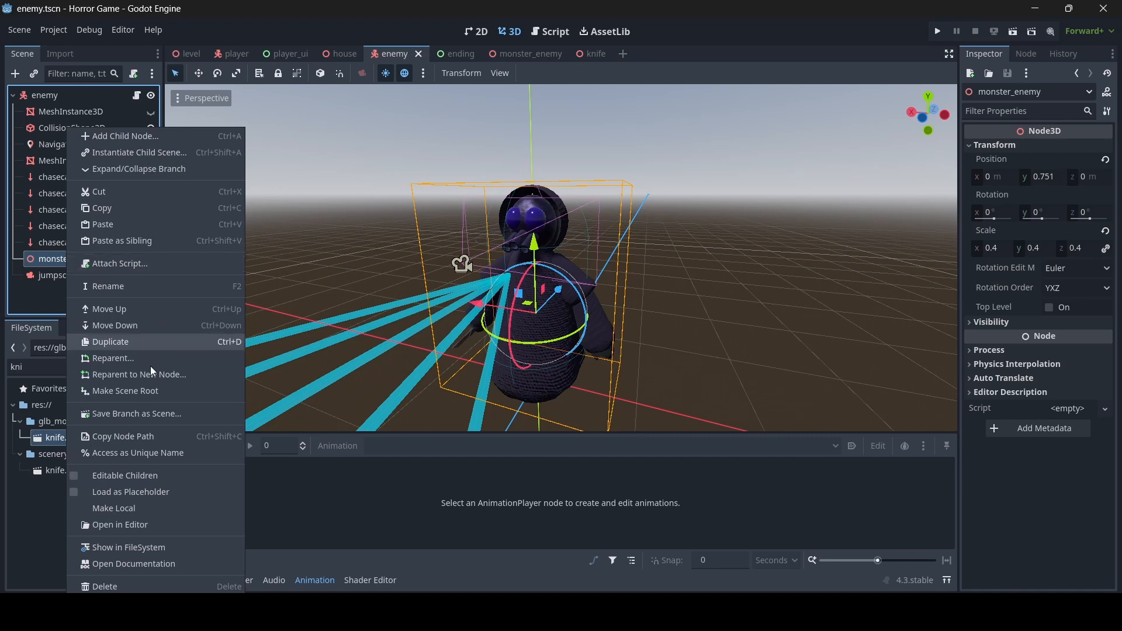
click(125, 475)
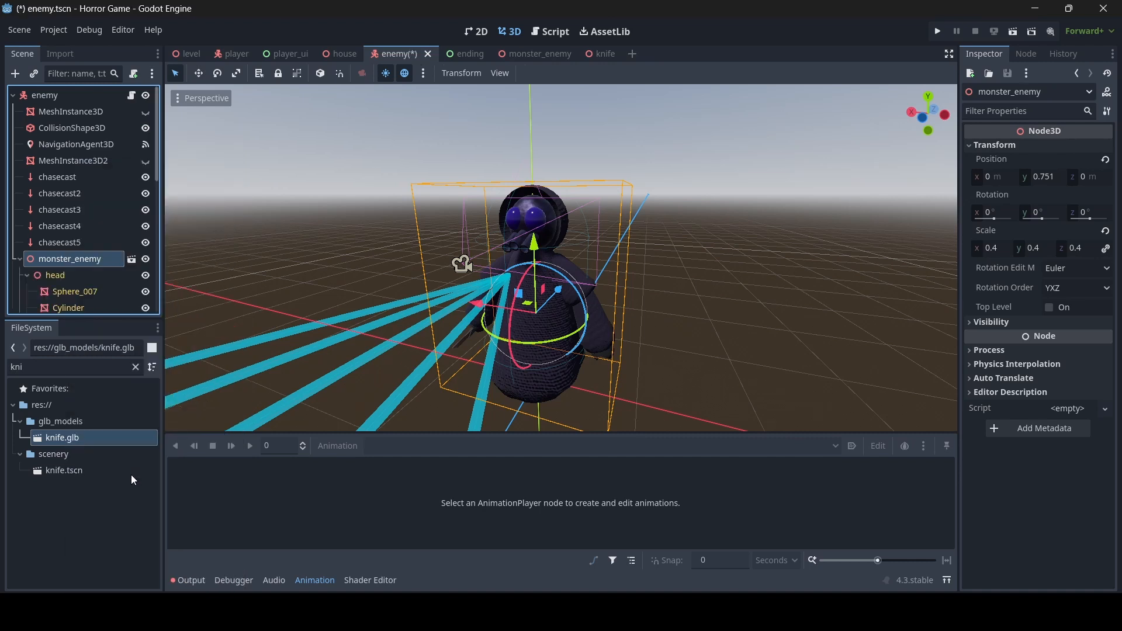
- Load the jumpscare animation and play it through jumpscare_cam's camera preview
scroll(108, 263, down, 8)
click(85, 286)
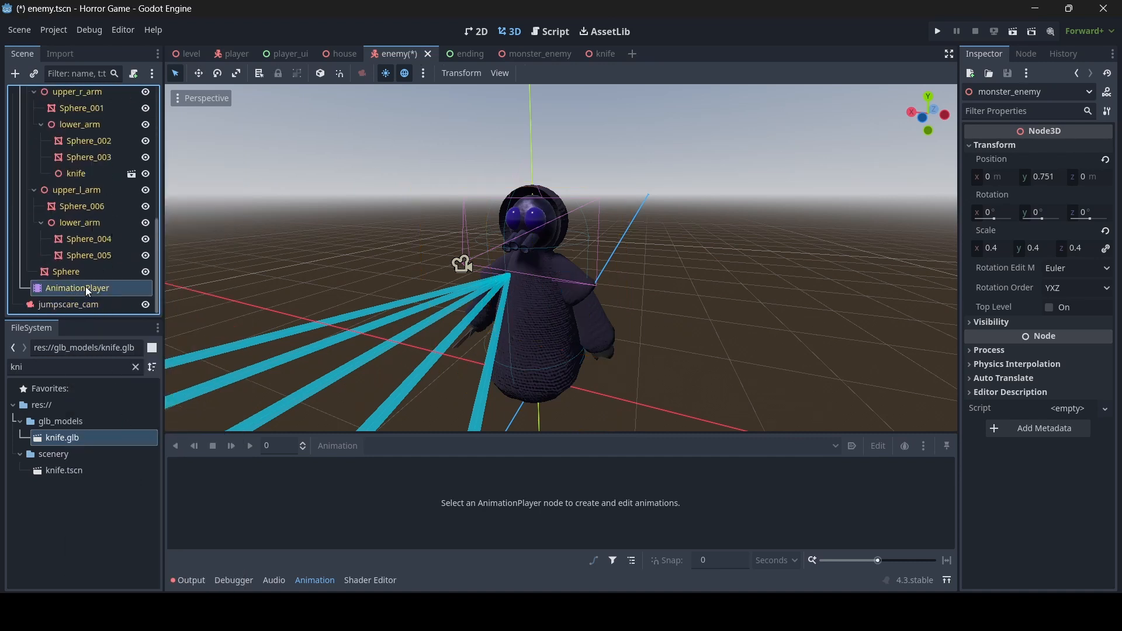
click(432, 450)
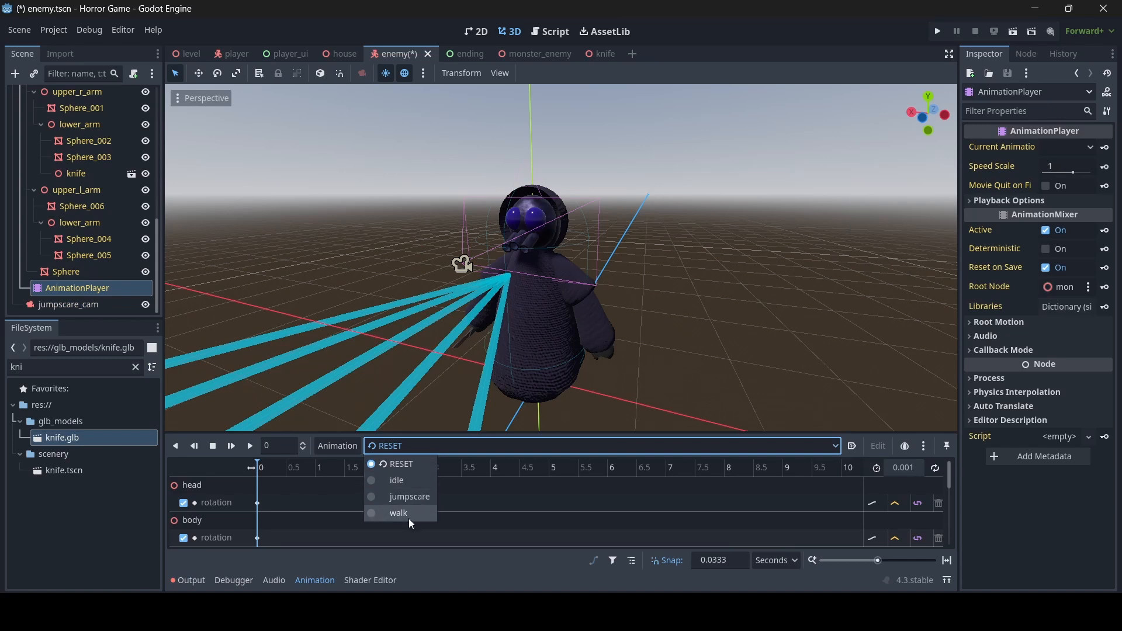
click(409, 497)
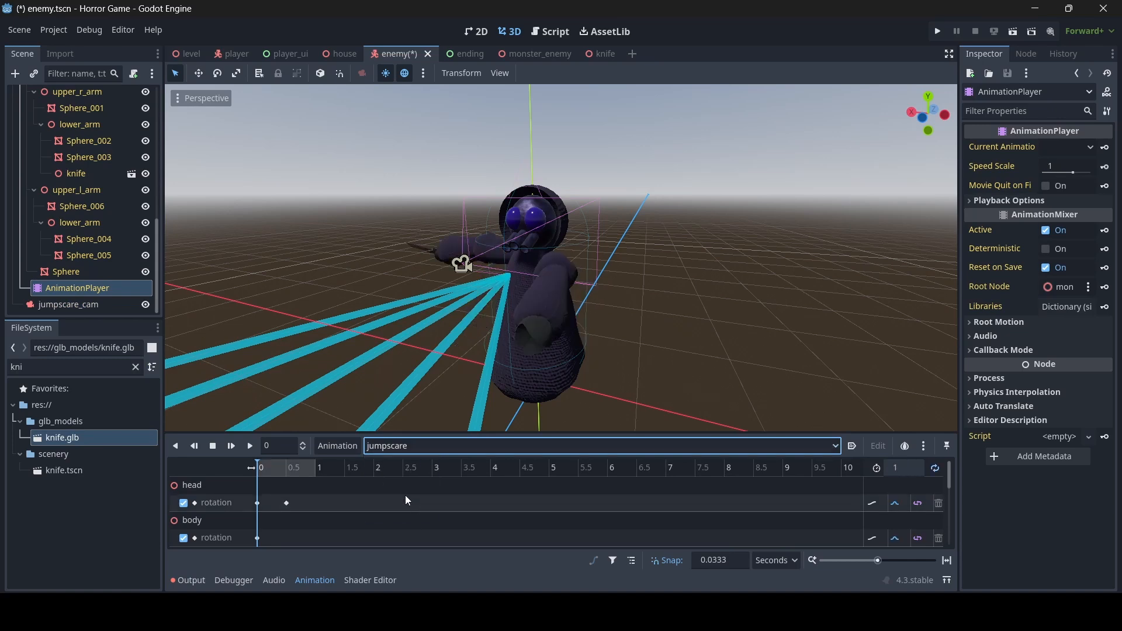
click(104, 303)
click(178, 117)
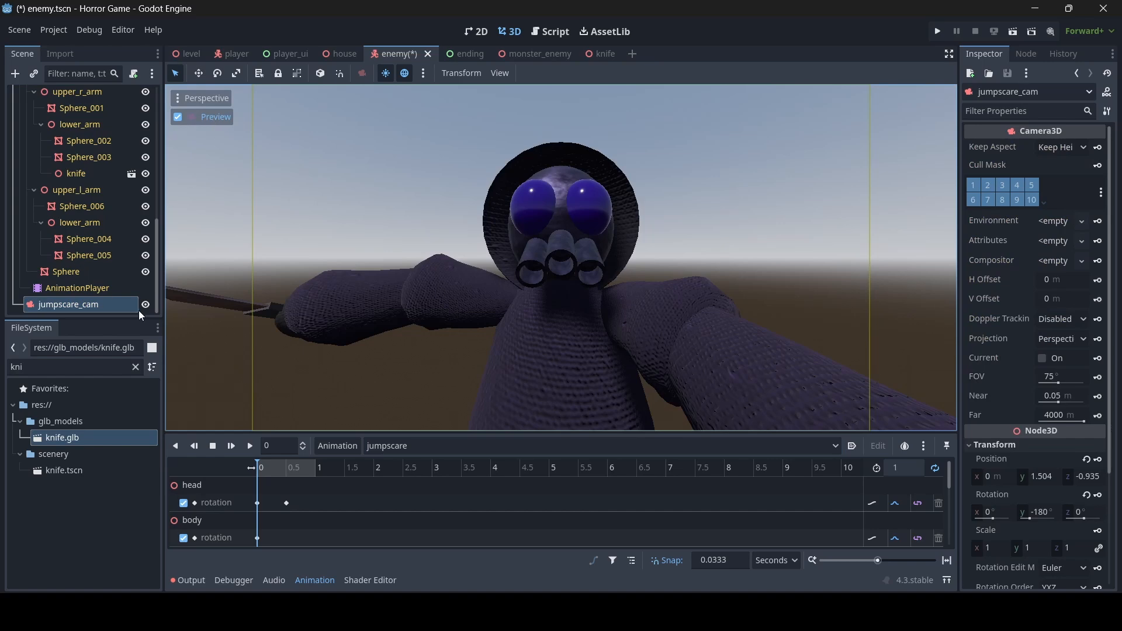
click(256, 446)
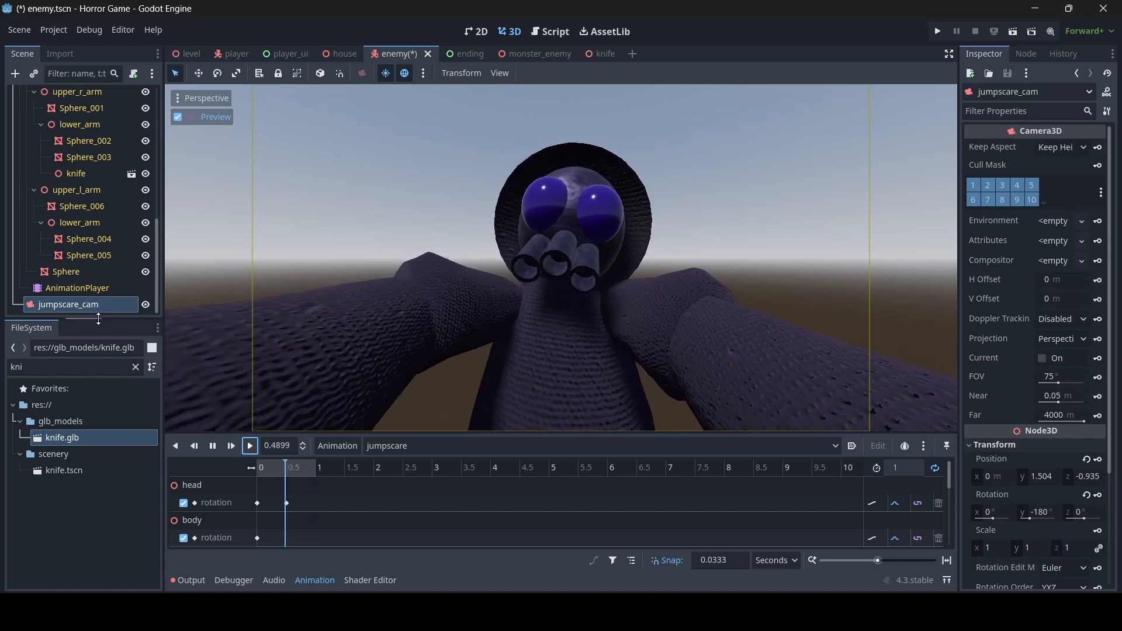
click(212, 446)
- Create a jumpscare_cam Rotation track keyed at the animation's start
drag(273, 469, 252, 469)
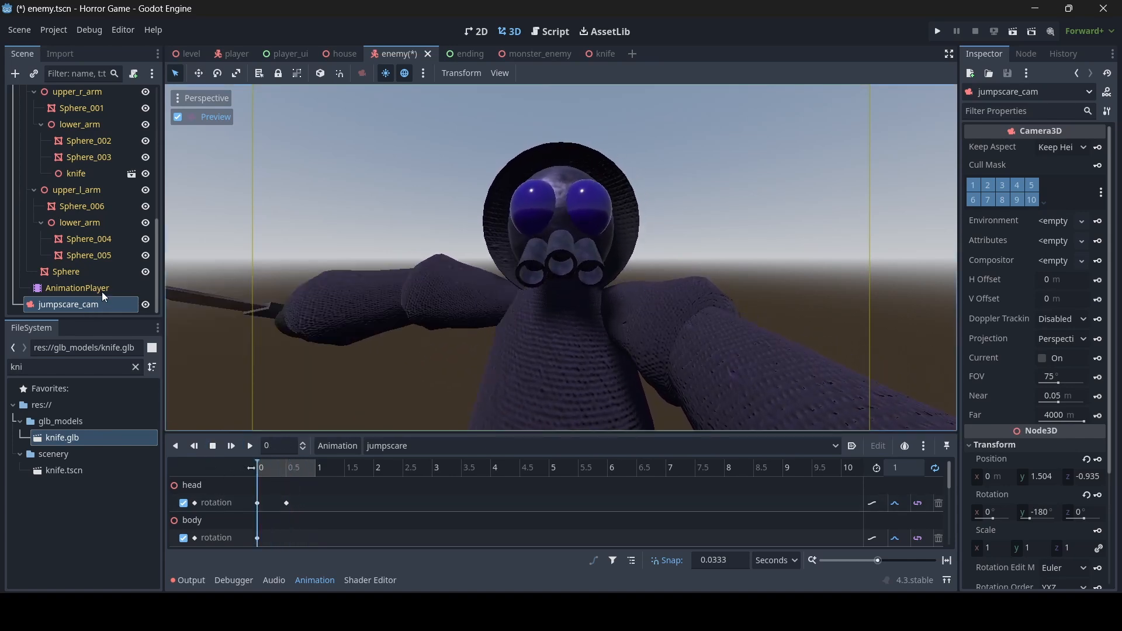
scroll(1069, 321, down, 3)
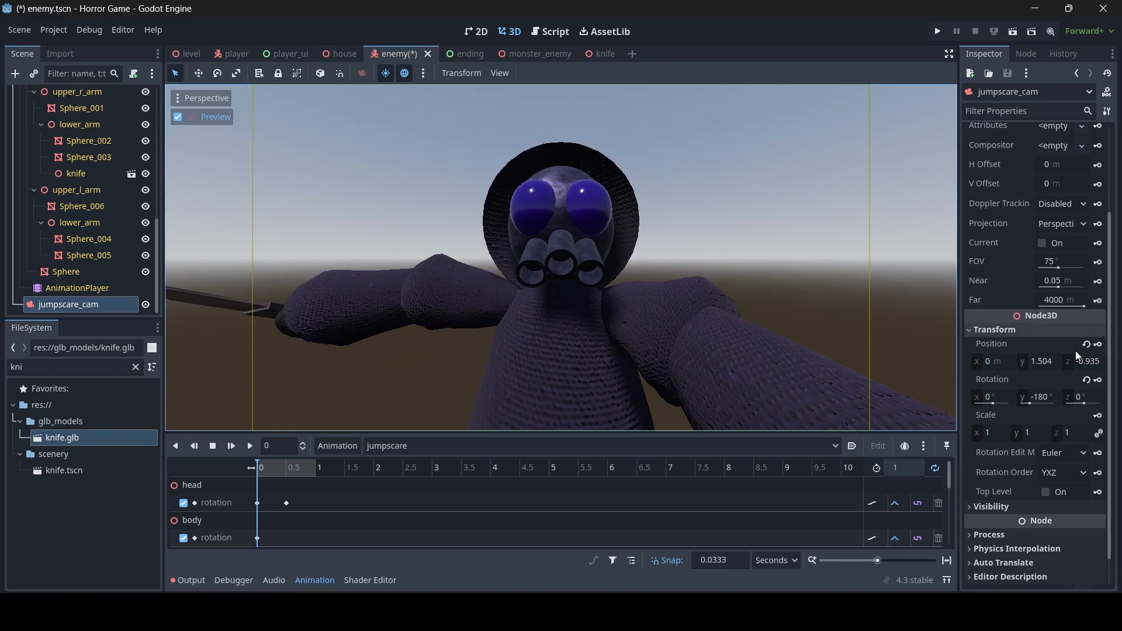
click(1098, 380)
click(520, 350)
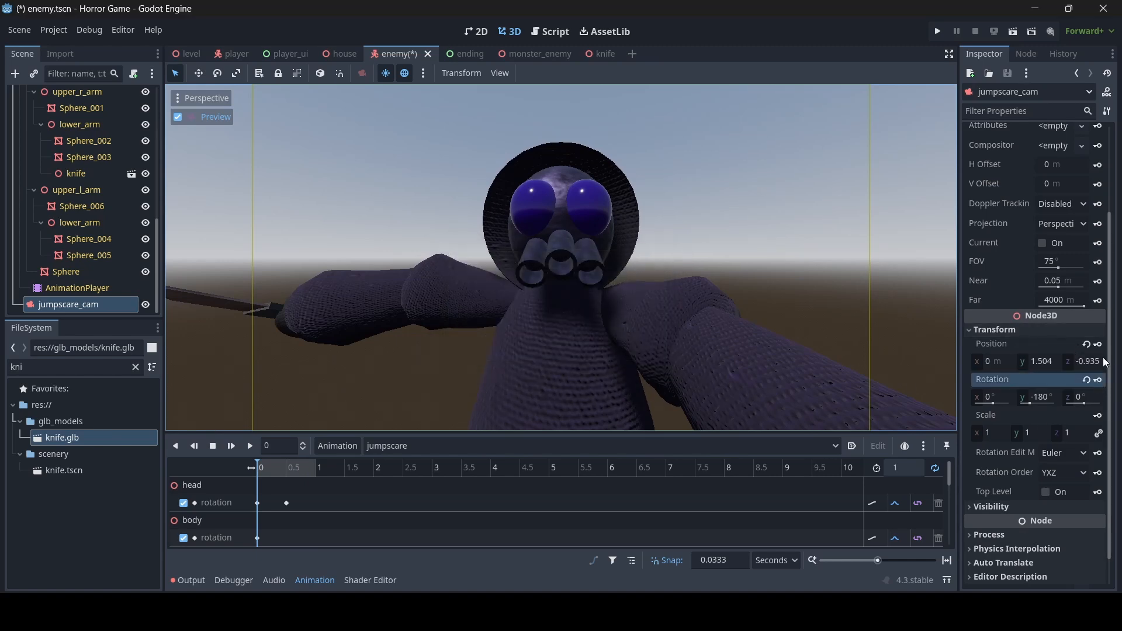
- Tilt jumpscare_cam for the first shake pose and select its rotation track
scroll(313, 520, down, 10)
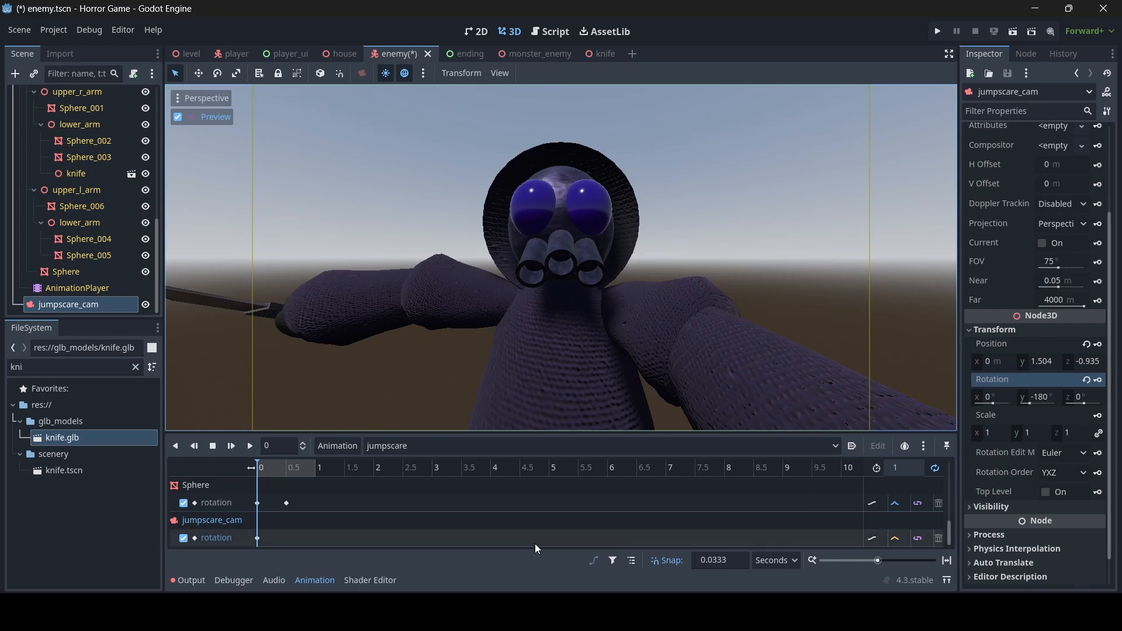
mouse_move(262, 470)
mouse_down()
mouse_move(283, 475)
mouse_move(261, 476)
mouse_move(275, 483)
mouse_up()
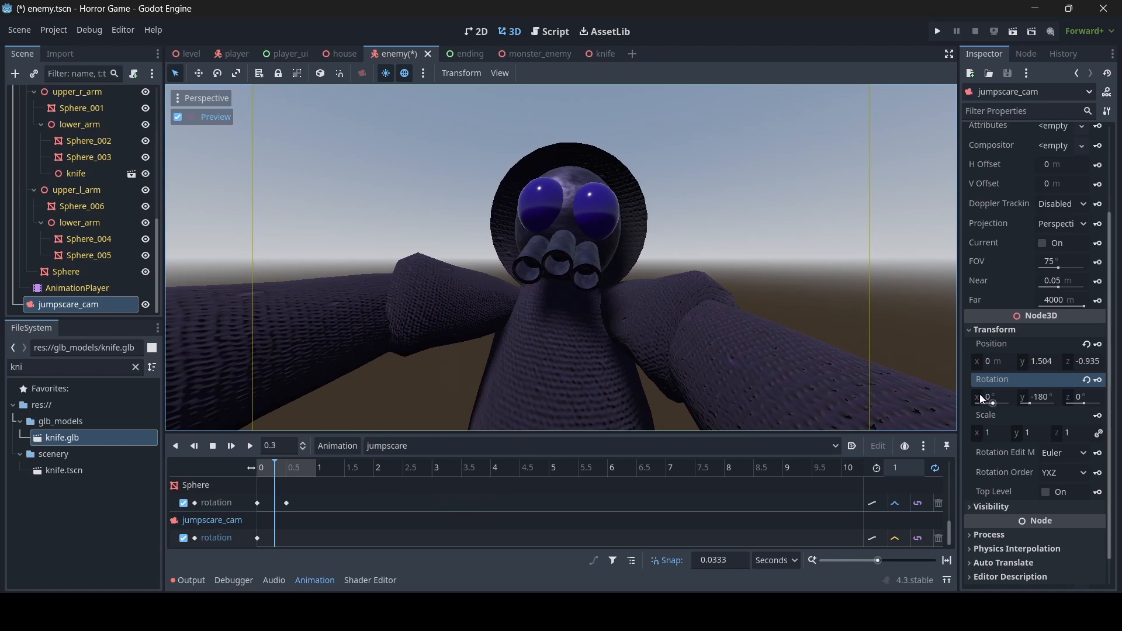
drag(982, 397, 1085, 400)
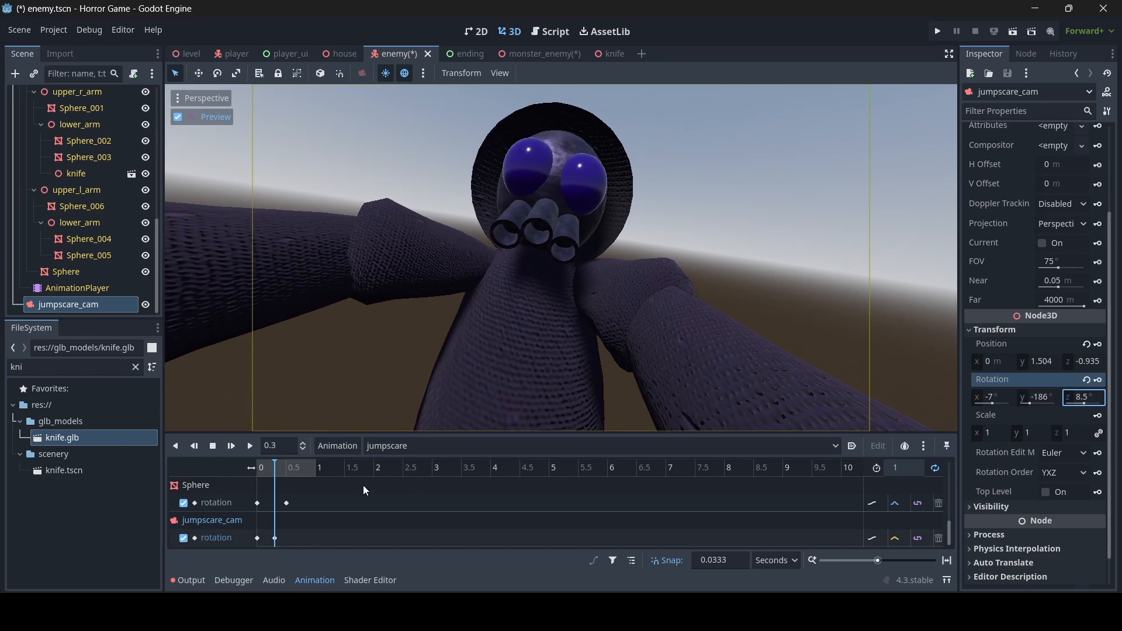
click(899, 540)
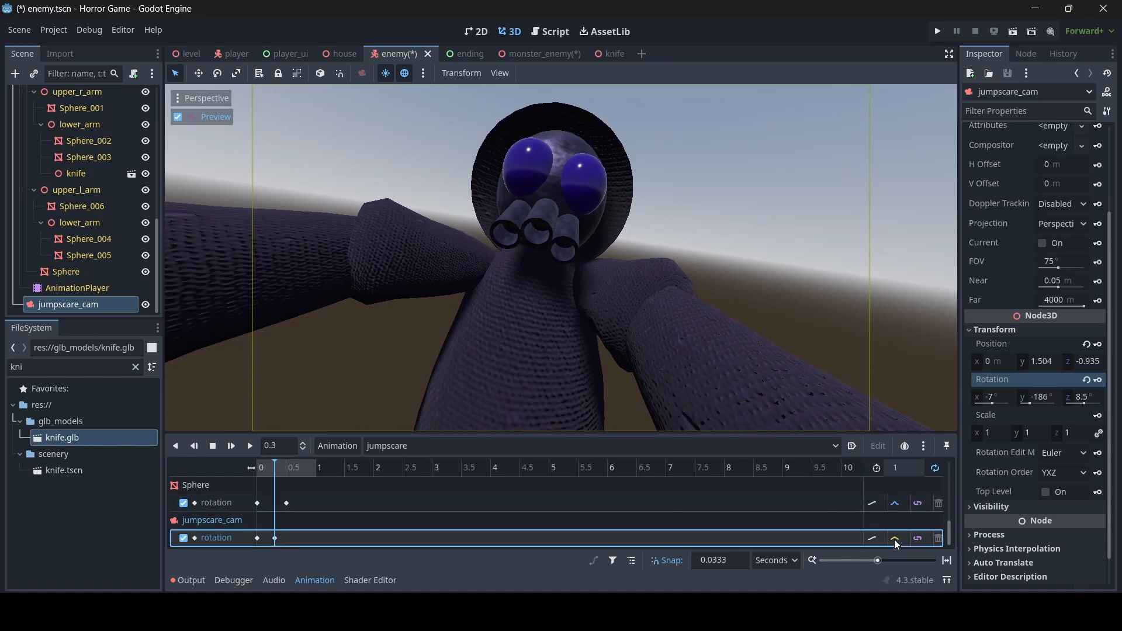
mouse_move(275, 465)
mouse_down()
mouse_move(255, 467)
mouse_move(301, 475)
mouse_move(256, 470)
mouse_move(290, 476)
mouse_up()
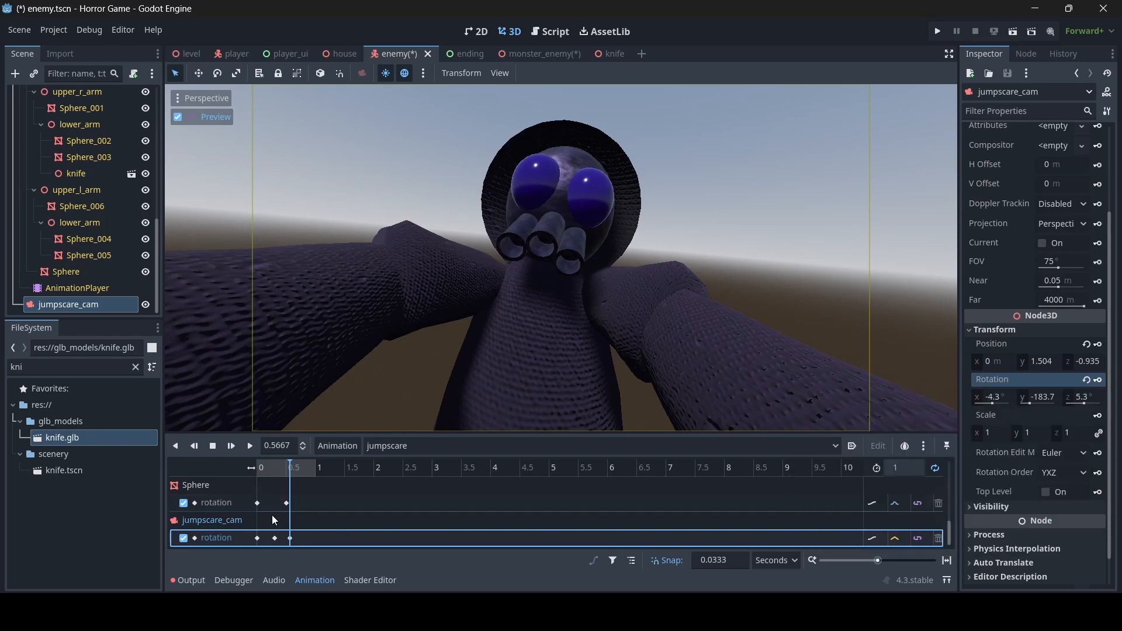
- Key jumpscare_cam's Y rotation at -183.7 later in the timeline
mouse_move(295, 471)
mouse_down()
mouse_move(259, 469)
mouse_move(318, 479)
mouse_move(304, 478)
mouse_up()
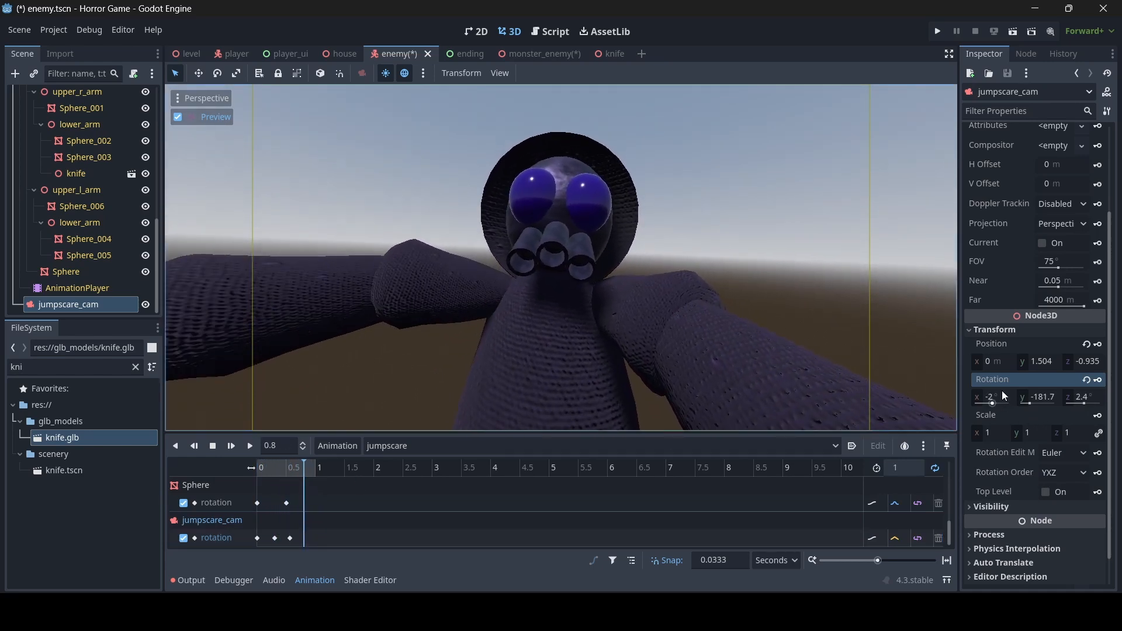
click(1024, 396)
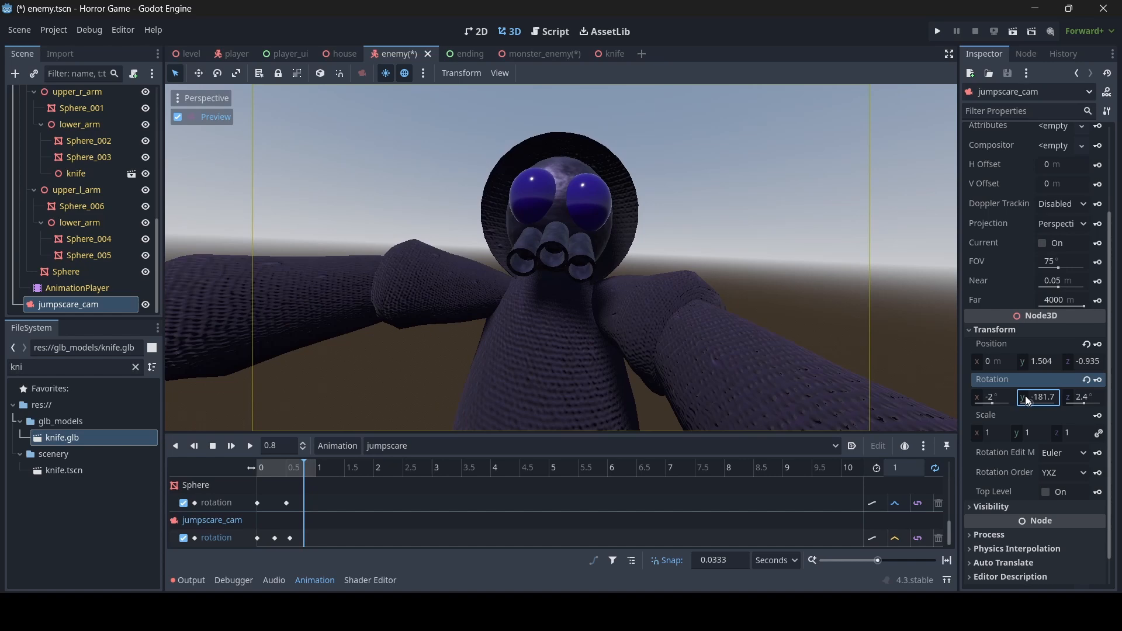
drag(1025, 395, 986, 397)
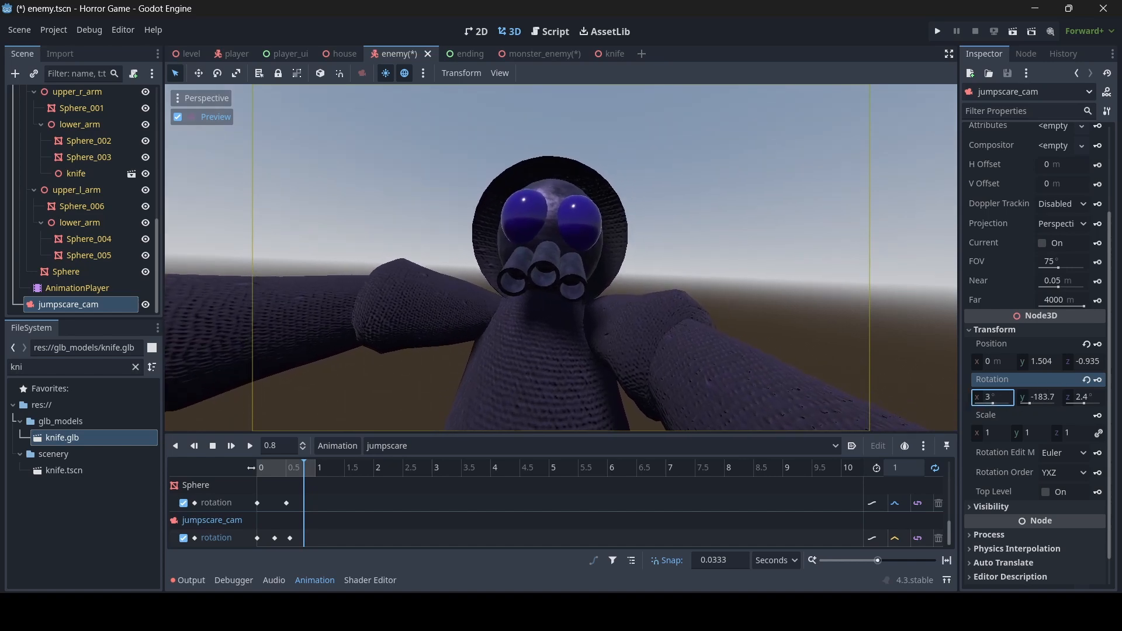
click(1098, 380)
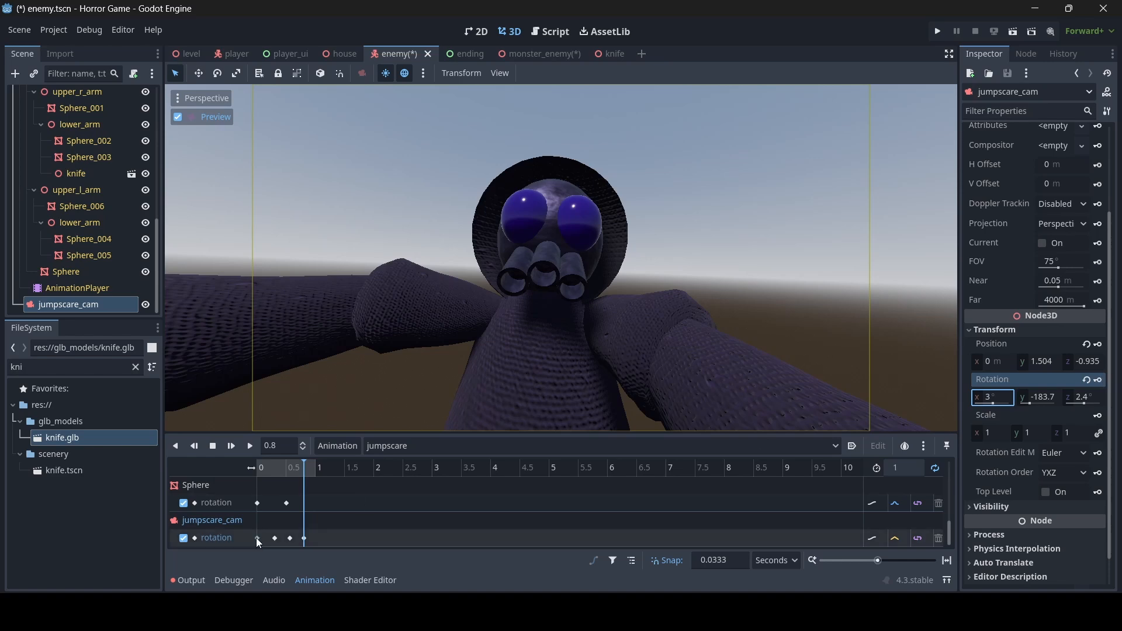
- Replay the camera shake from the start and save the enemy scene
click(328, 469)
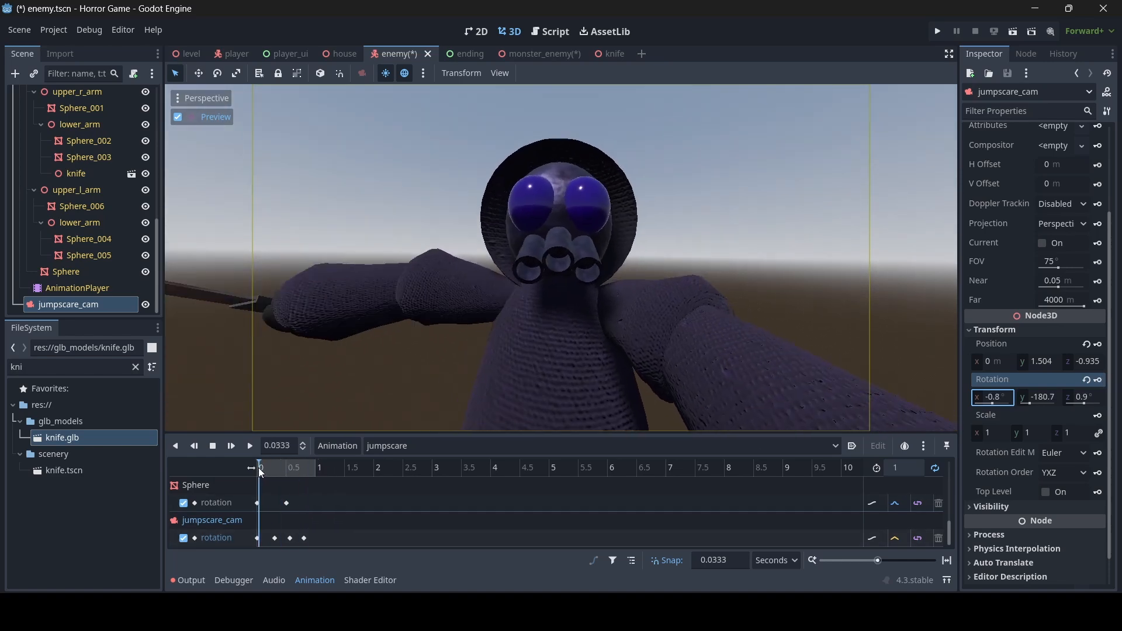
click(257, 444)
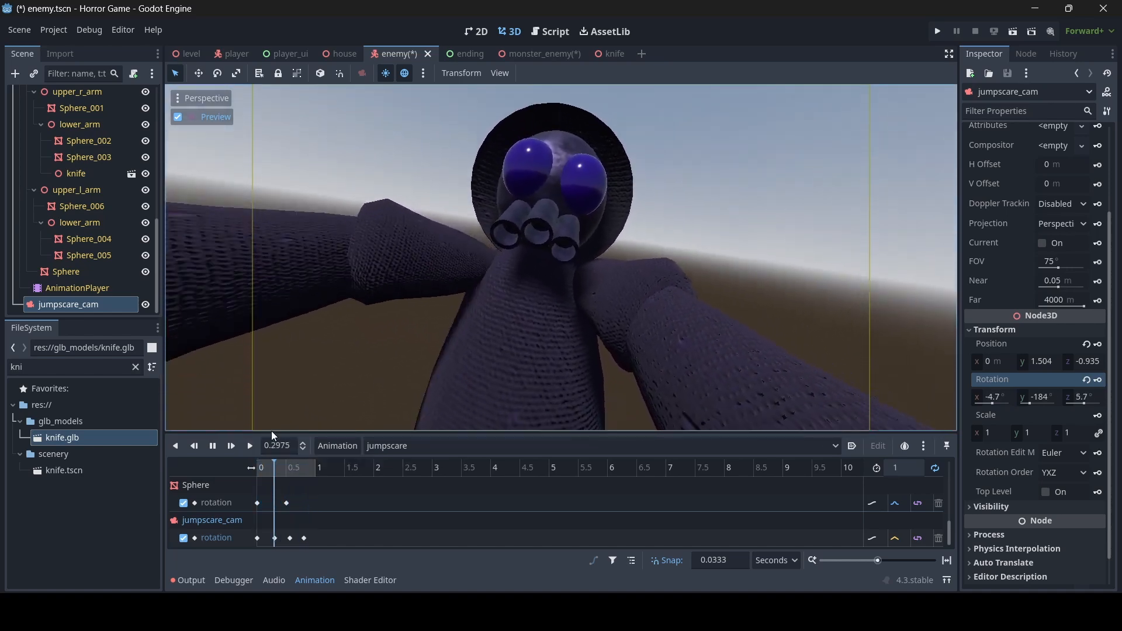
click(212, 446)
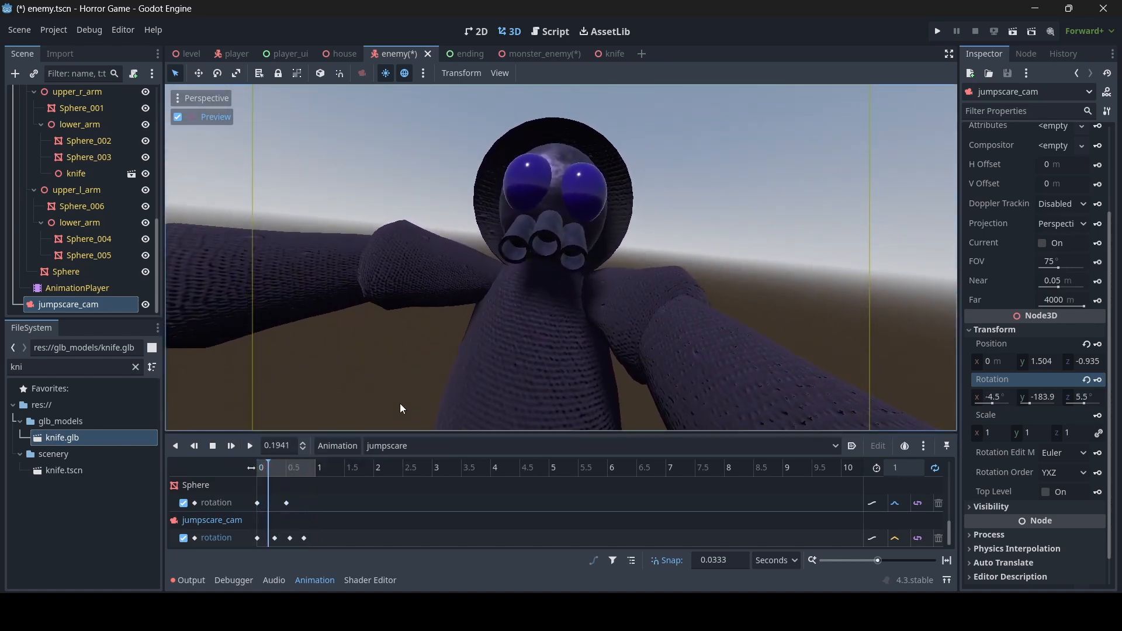
key(ctrl+s)
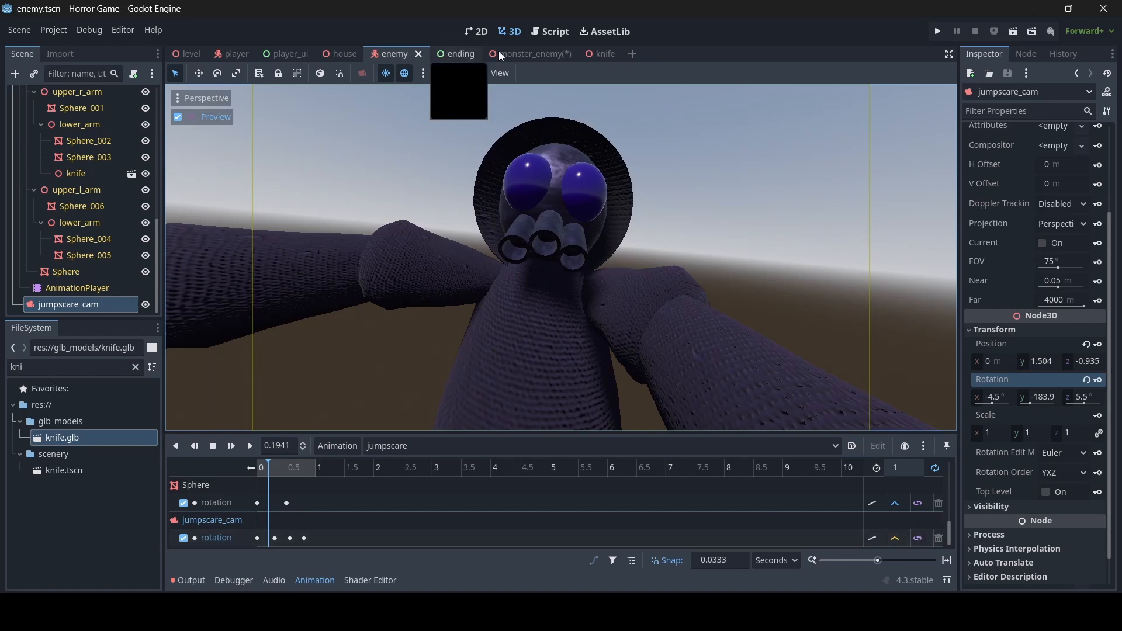
- In monster_enemy, change the jumpscare_cam rotation track's interpolation mode and save
click(531, 54)
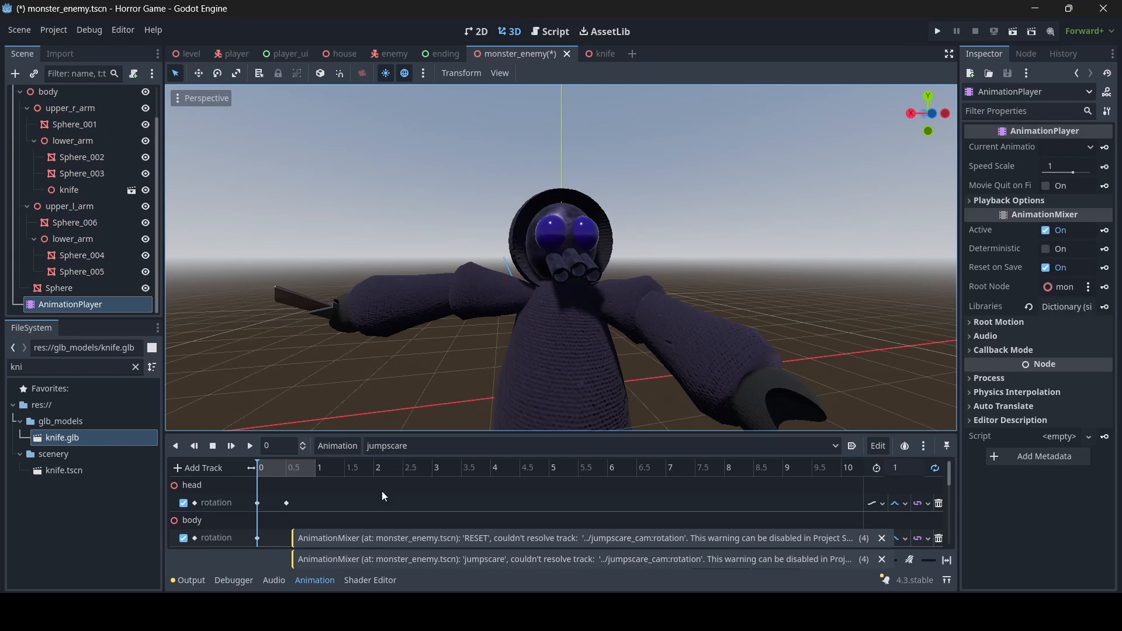
click(903, 538)
click(911, 587)
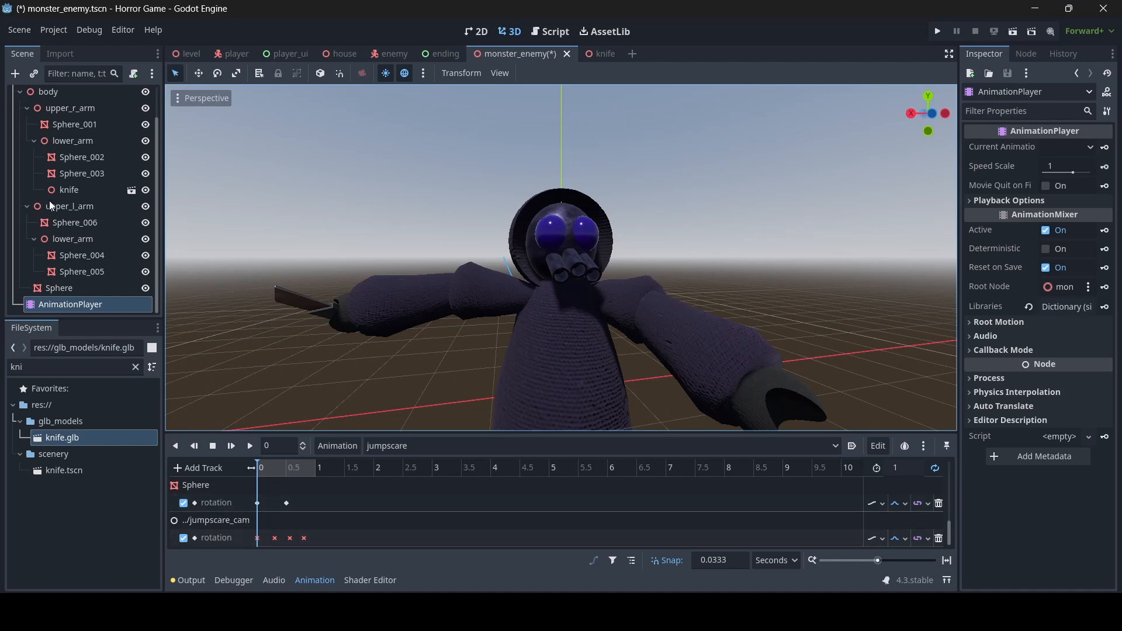
scroll(59, 196, up, 2)
scroll(75, 188, down, 2)
key(ctrl+s)
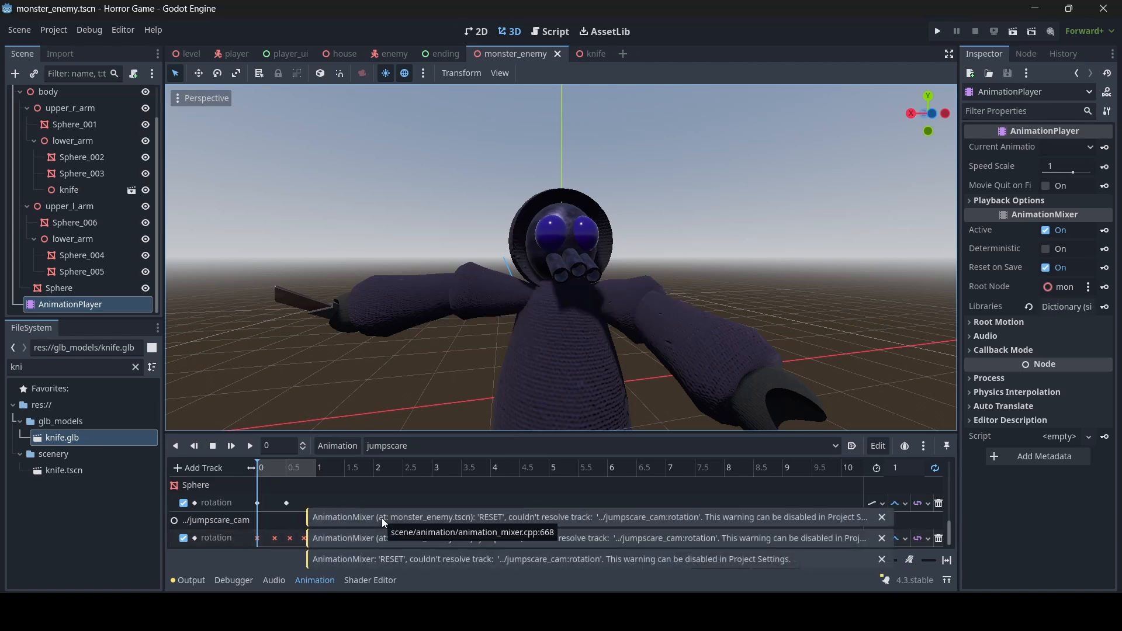
- Back in the enemy scene, load and play the jumpscare animation
click(384, 57)
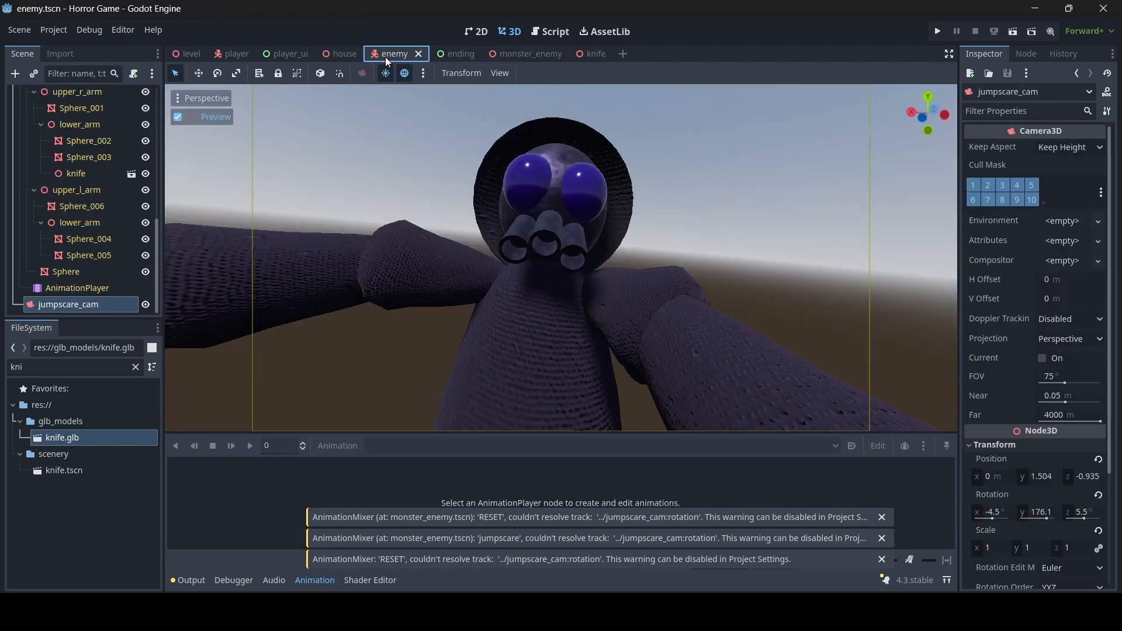
click(72, 287)
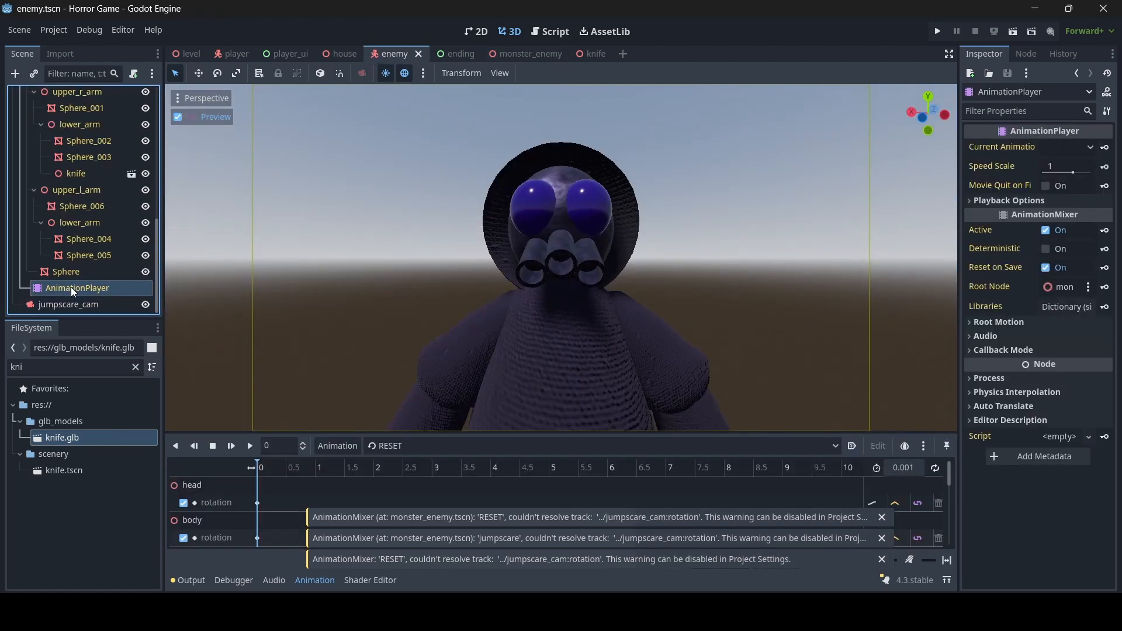
click(404, 446)
click(387, 497)
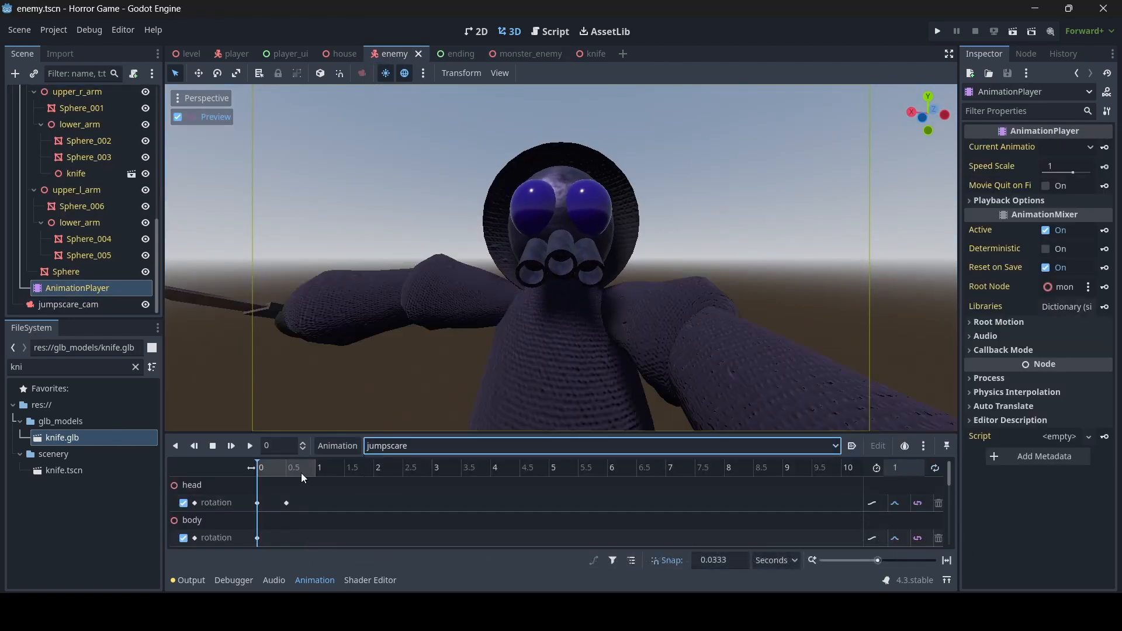
click(254, 445)
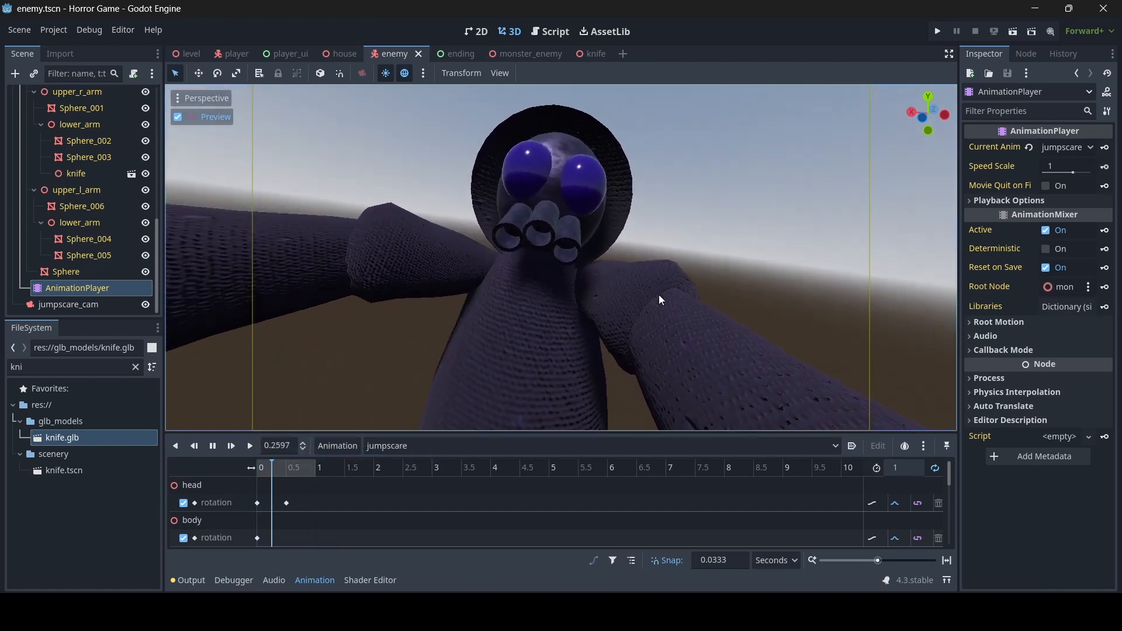
scroll(338, 516, down, 5)
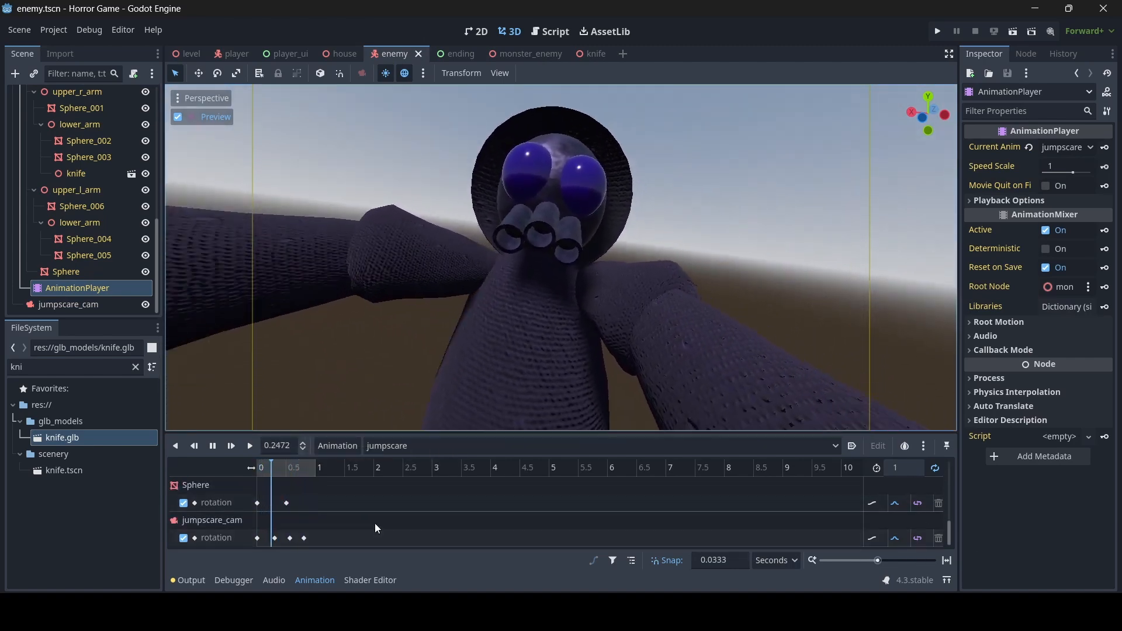
scroll(374, 518, up, 5)
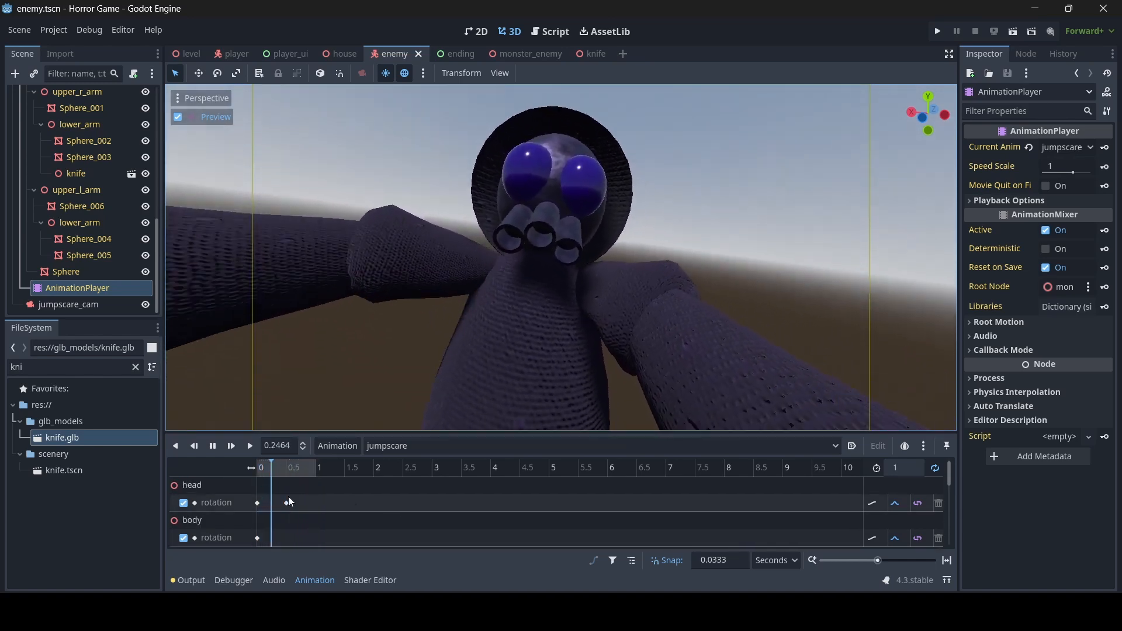
- Set the AnimationPlayer's Speed Scale to 2
click(1058, 167)
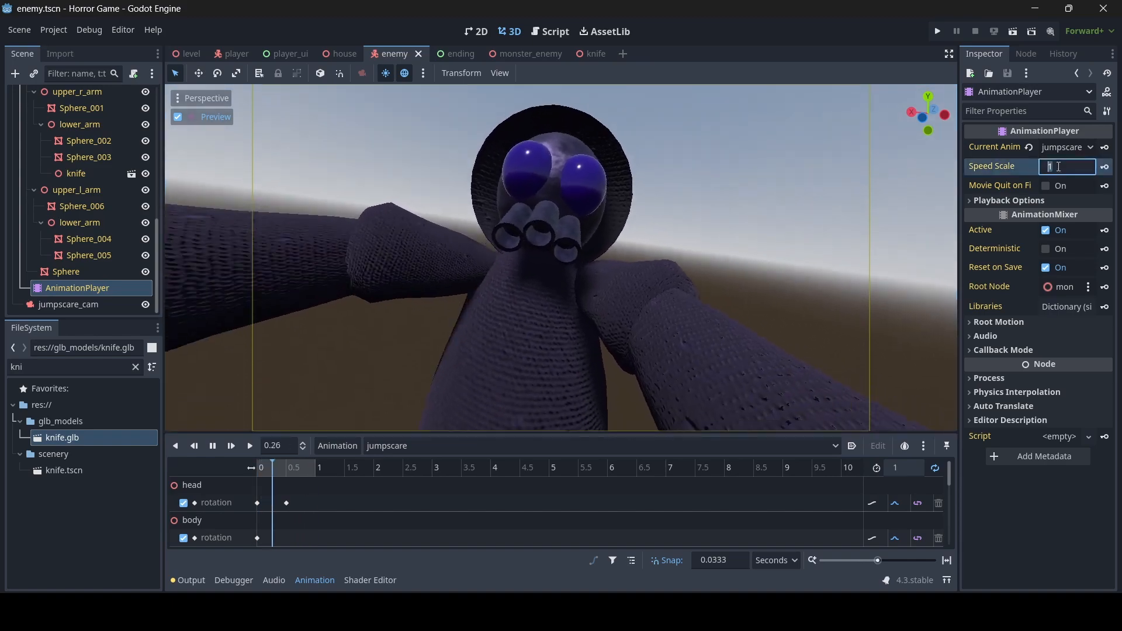
text(2)
key(Return)
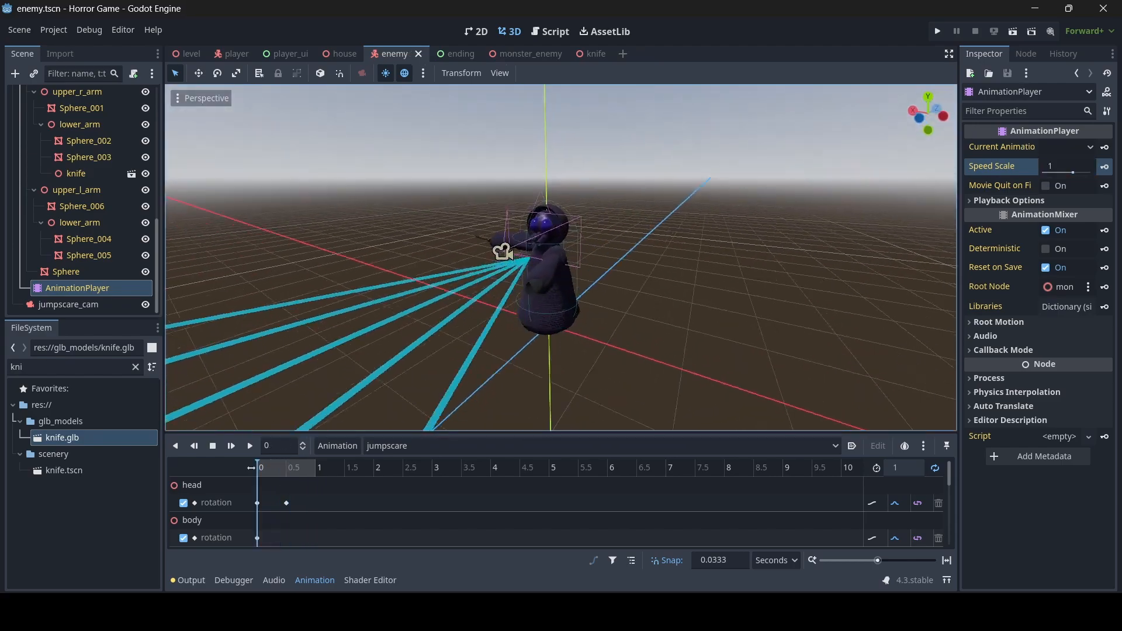
- Fly the view around the monster to inspect the jumpscare
key(w)
right_drag(561, 257, 634, 280)
key(s)
key(w)
key(w)
key(s)
key(w)
key(w)
key(s)
key(w)
key(s)
key(w)
- Duplicate chasecast and drag the copy down to a lower height on the enemy's body
key(s)
key(s)
scroll(48, 136, up, 10)
click(57, 177)
right_drag(507, 267, 496, 257)
key(w)
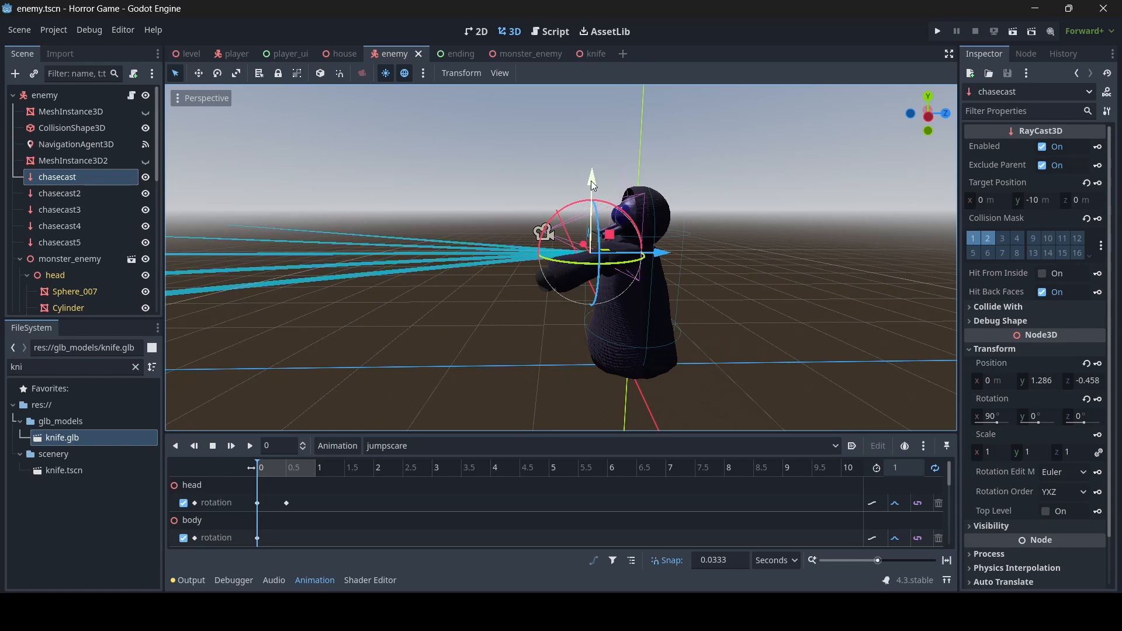
key(ctrl+d)
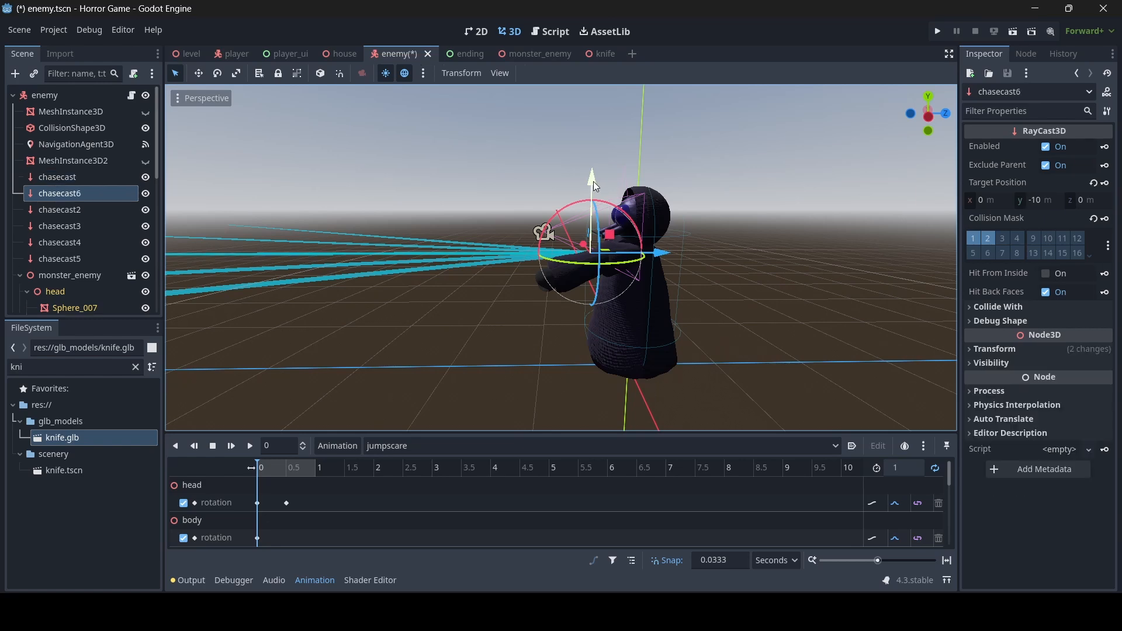
drag(594, 184, 594, 278)
key(w)
right_drag(599, 280, 603, 297)
- Keep the copy's X rotation at 90 degrees and set its Z position to 0
key(s)
key(d)
click(1022, 349)
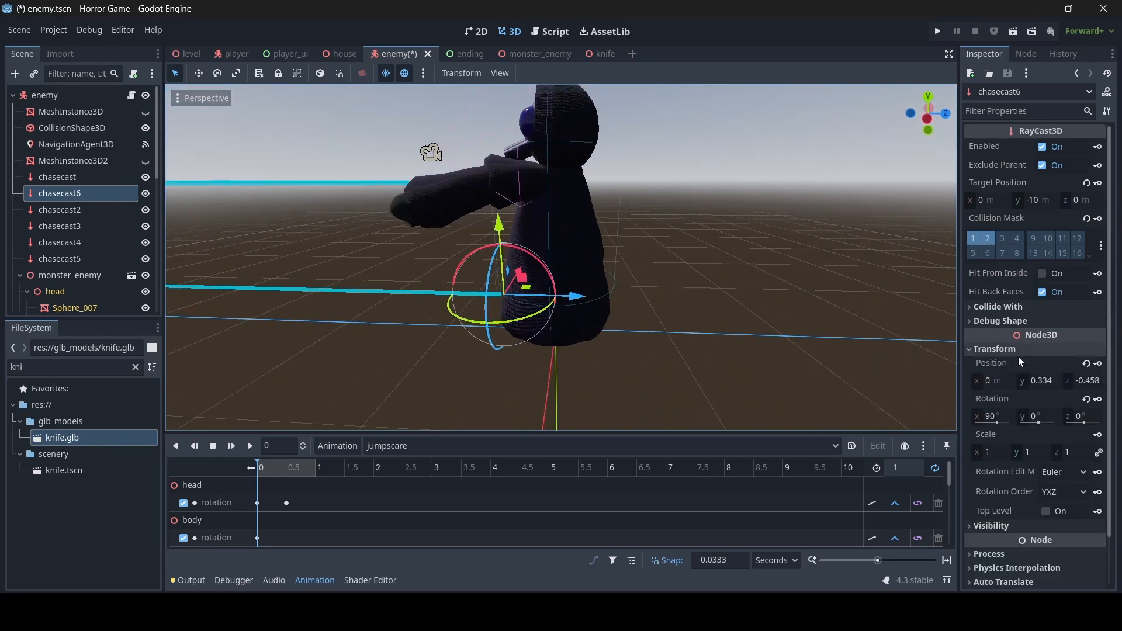
click(1006, 414)
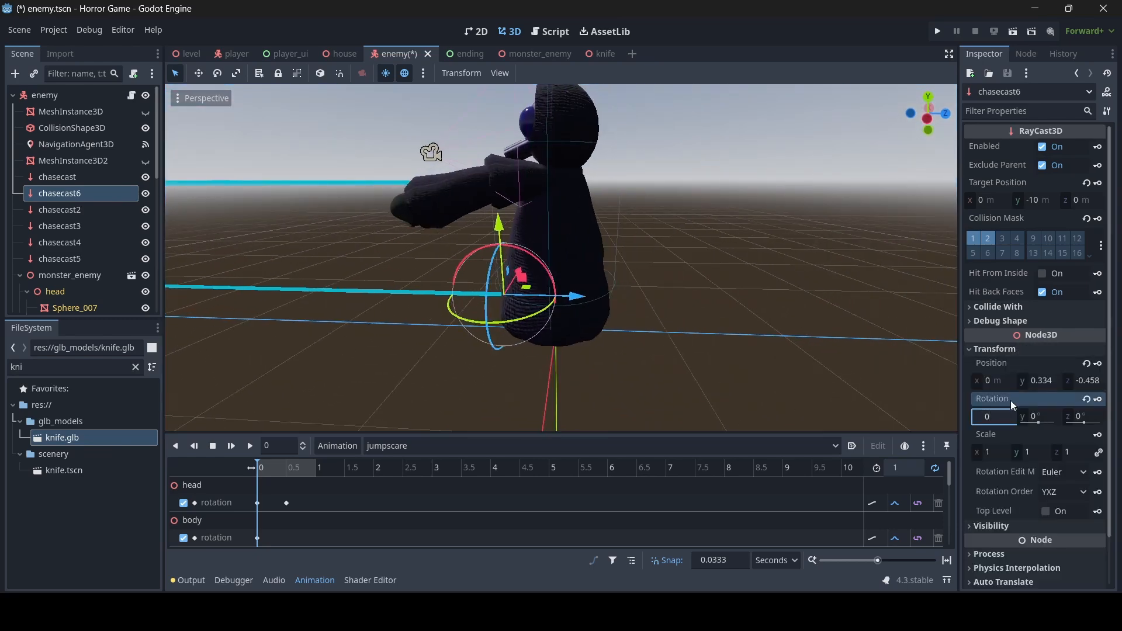
click(1038, 411)
key(BackSpace)
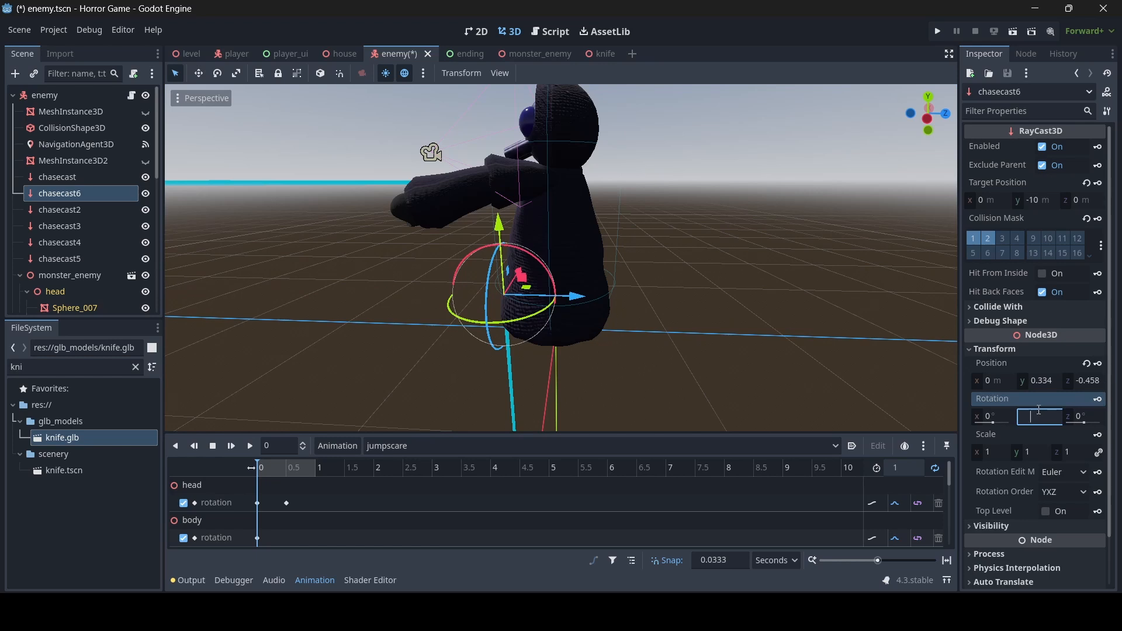
click(999, 413)
key(Return)
click(1086, 381)
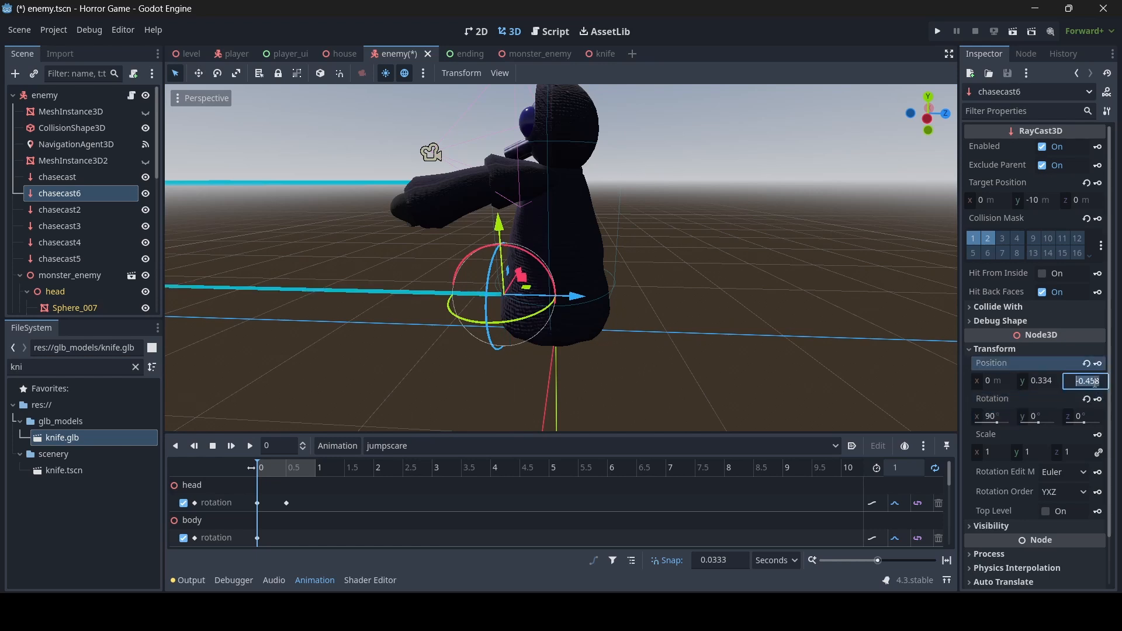
text(0)
key(Return)
- Reset the copy's Y rotation to 0 after it was turned in the viewport
key(s)
mouse_move(561, 257)
right_down()
mouse_move(526, 262)
mouse_move(561, 260)
mouse_move(561, 293)
mouse_move(534, 243)
mouse_move(535, 263)
mouse_move(549, 251)
right_up()
key(w)
key(s)
key(s)
key(w)
key(s)
right_drag(741, 329, 742, 325)
key(w)
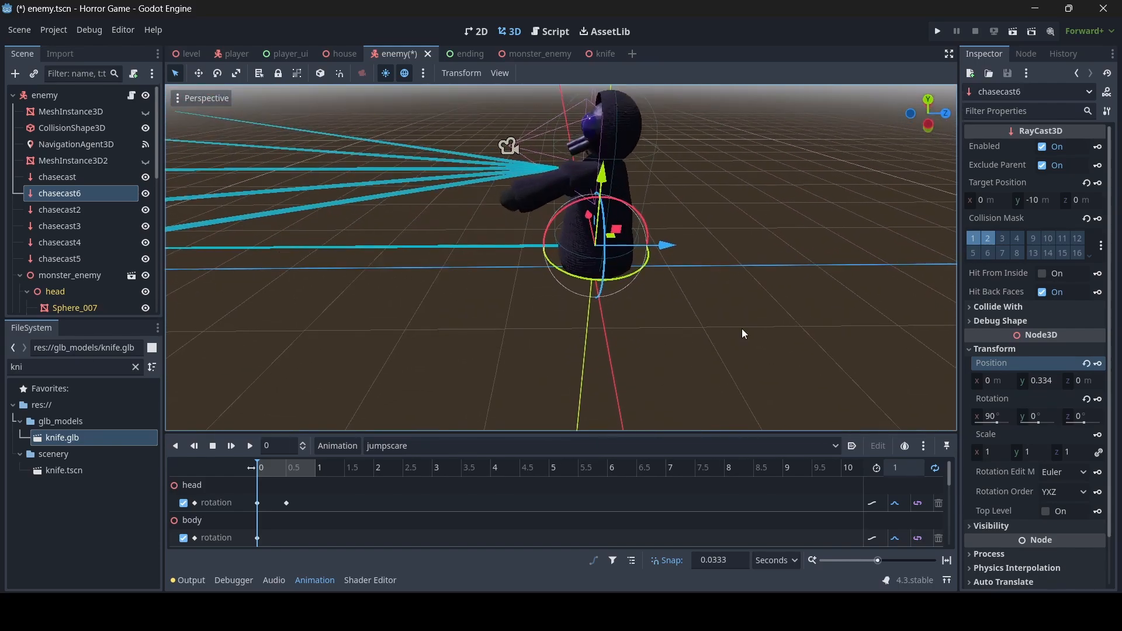
drag(572, 275, 523, 257)
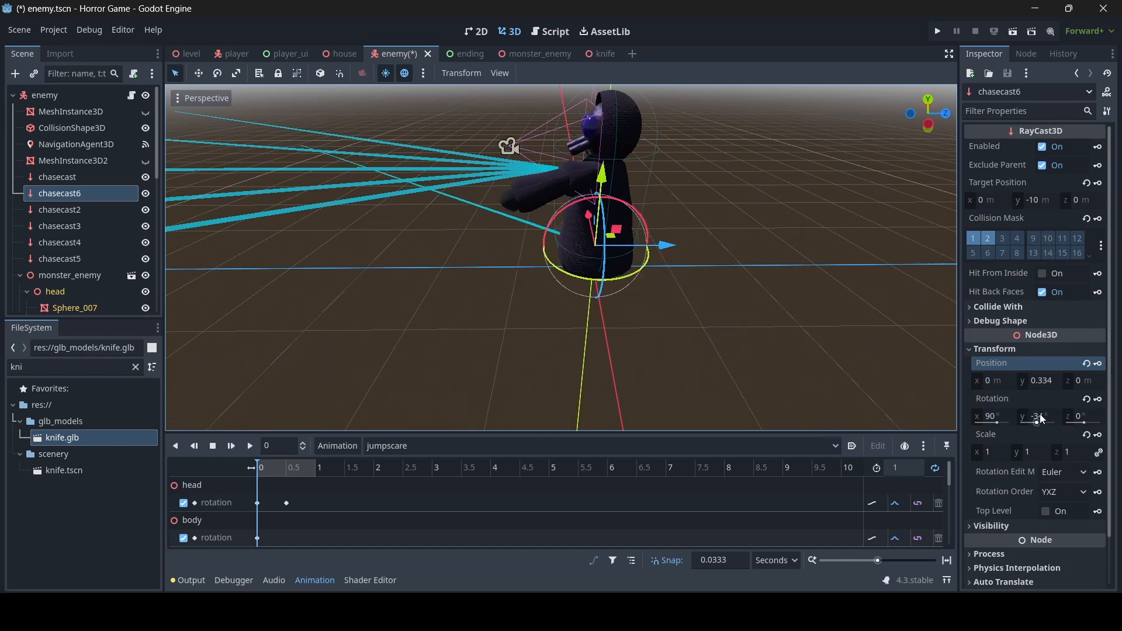
click(1040, 413)
key(Return)
- Shorten the raycast's target position y to -1.5, after first trying -2
right_drag(649, 339, 841, 295)
key(a)
key(s)
key(w)
key(d)
key(w)
key(a)
key(s)
key(d)
key(s)
key(a)
key(w)
key(s)
key(d)
key(w)
key(s)
key(d)
right_drag(935, 281, 913, 290)
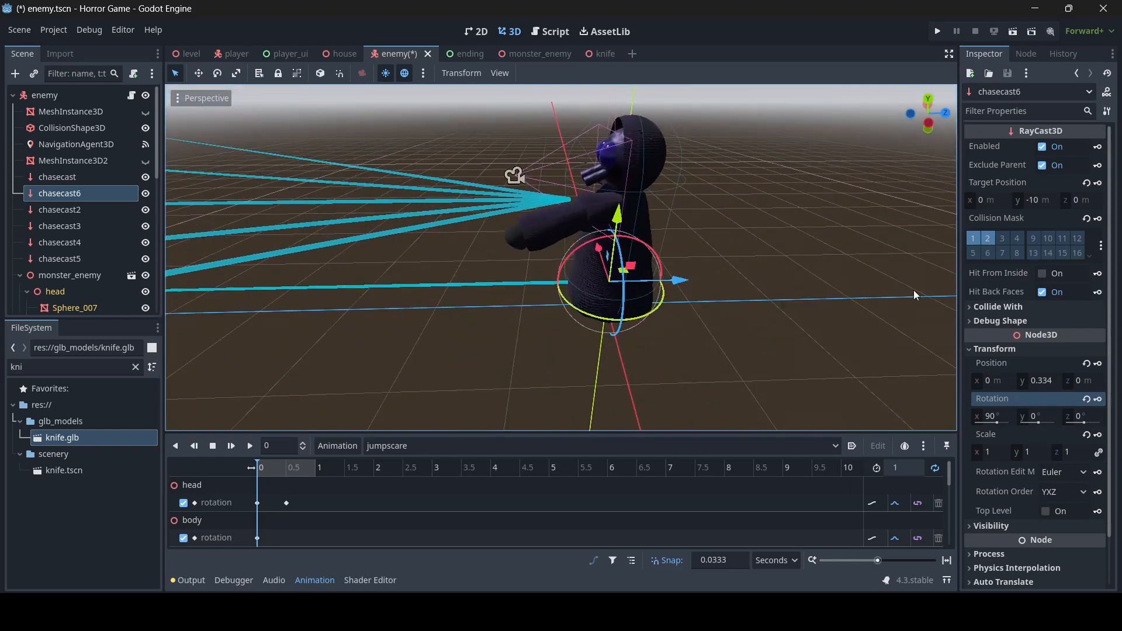
click(1043, 201)
text(-2)
key(Return)
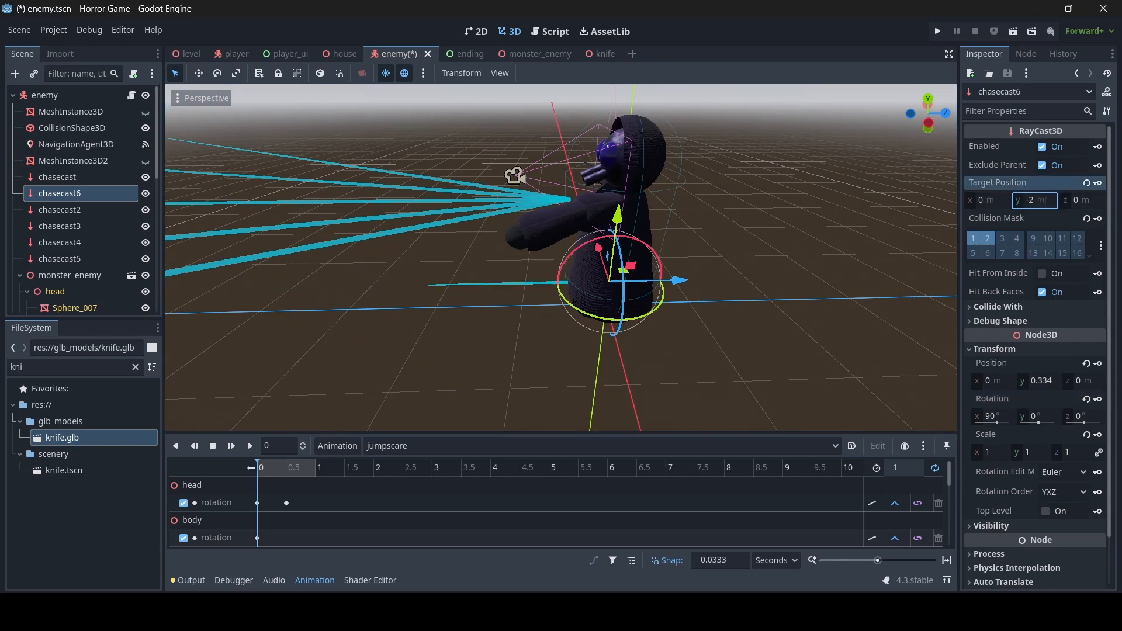
click(1044, 201)
text(-1.5)
key(Return)
- Inspect the shortened raycast around the enemy and save enemy.tscn
key(s)
mouse_move(628, 274)
right_down()
mouse_move(615, 263)
mouse_move(654, 262)
mouse_move(645, 275)
mouse_move(626, 241)
mouse_move(631, 299)
mouse_move(632, 280)
right_up()
key(w)
key(s)
key(w)
key(w)
key(s)
key(w)
key(w)
key(s)
key(w)
key(w)
key(s)
key(w)
key(s)
key(d)
key(ctrl+s)
- Rename the new raycast to killcast and save the scene
double_click(120, 193)
text(ki)
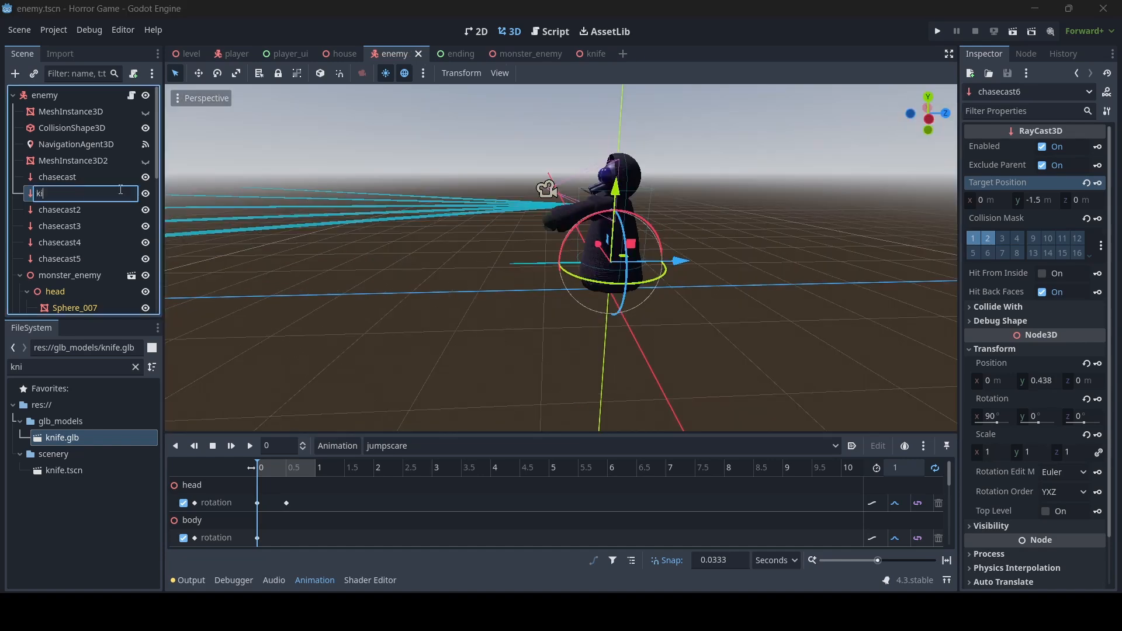
text(llcast)
key(Return)
key(ctrl+s)
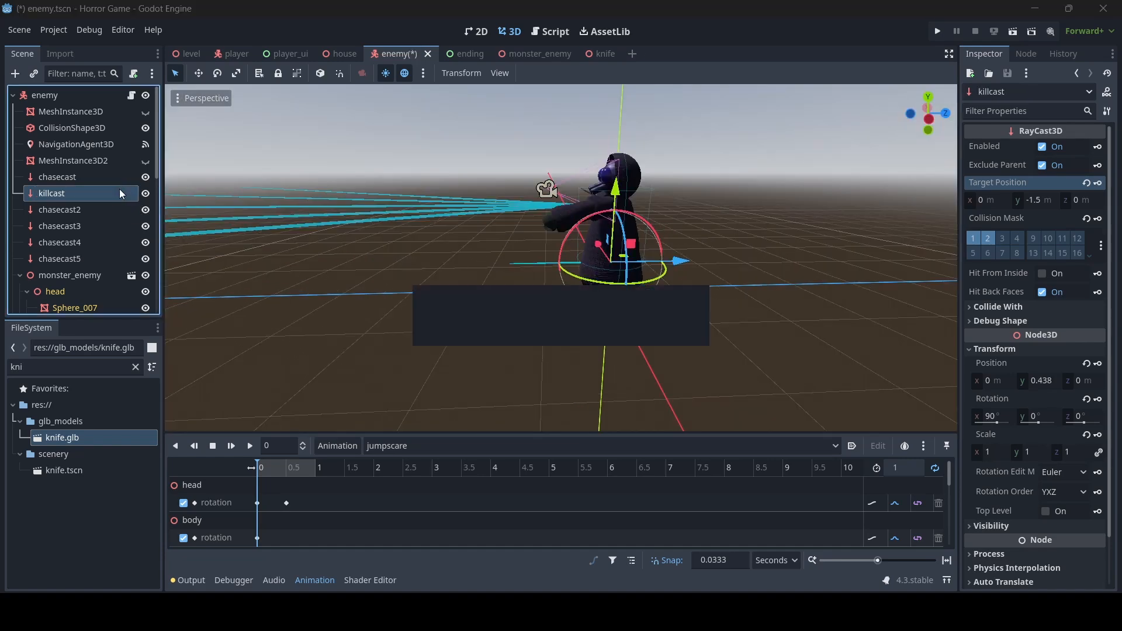
right_drag(247, 178, 252, 181)
right_drag(487, 205, 487, 206)
- Switch to enemy.gd and make room for new code above chase_player
key(w)
key(d)
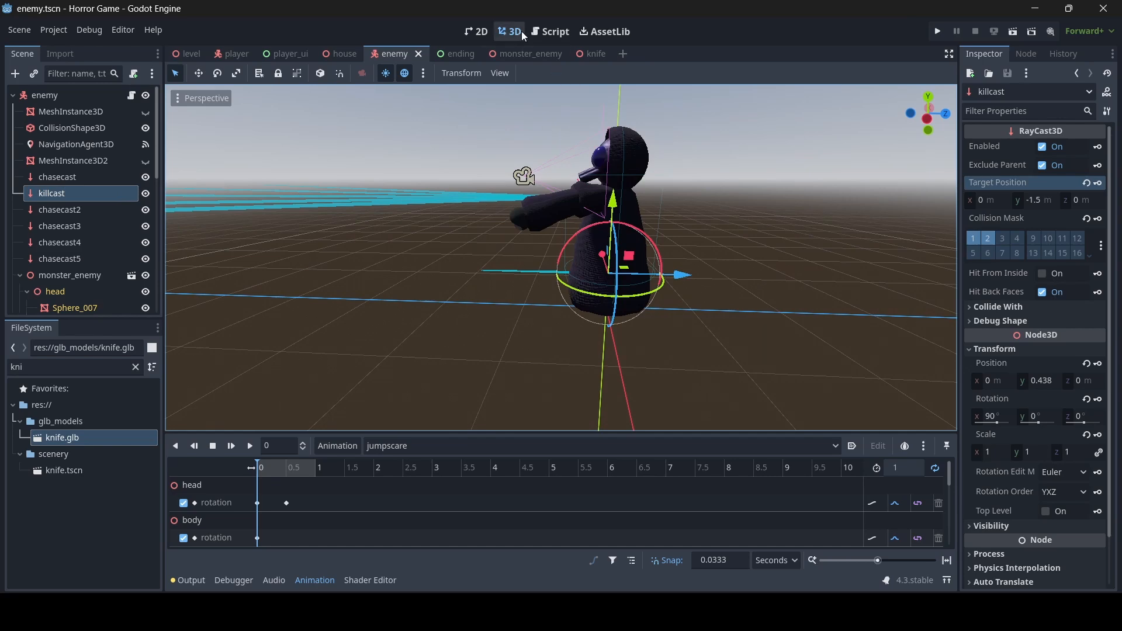
click(542, 34)
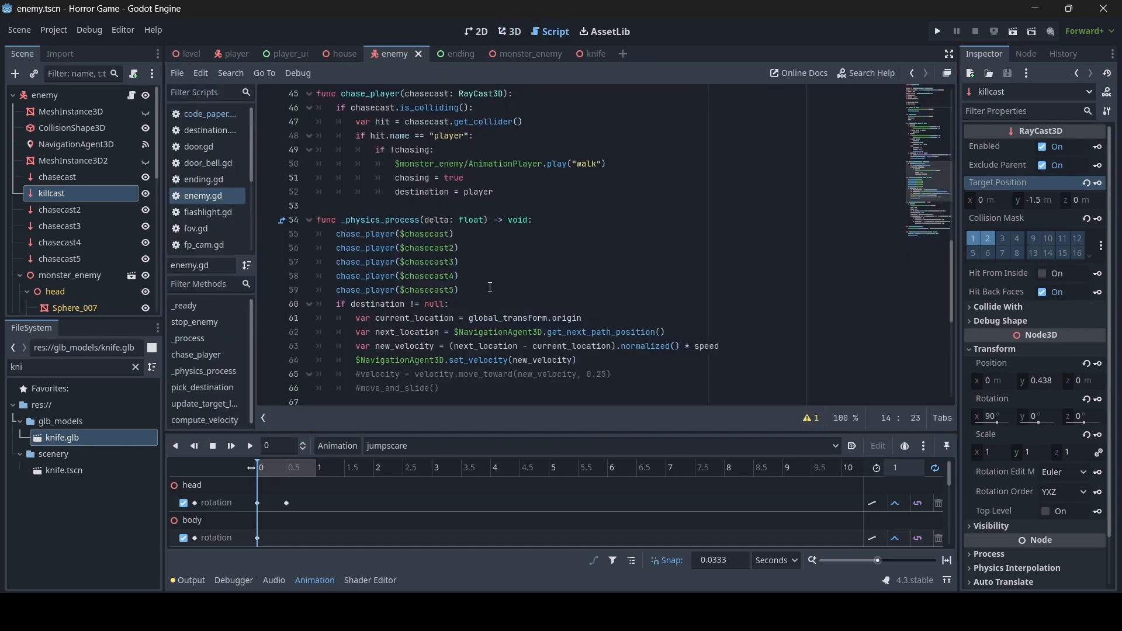
scroll(490, 286, up, 6)
scroll(490, 287, down, 6)
scroll(409, 257, up, 4)
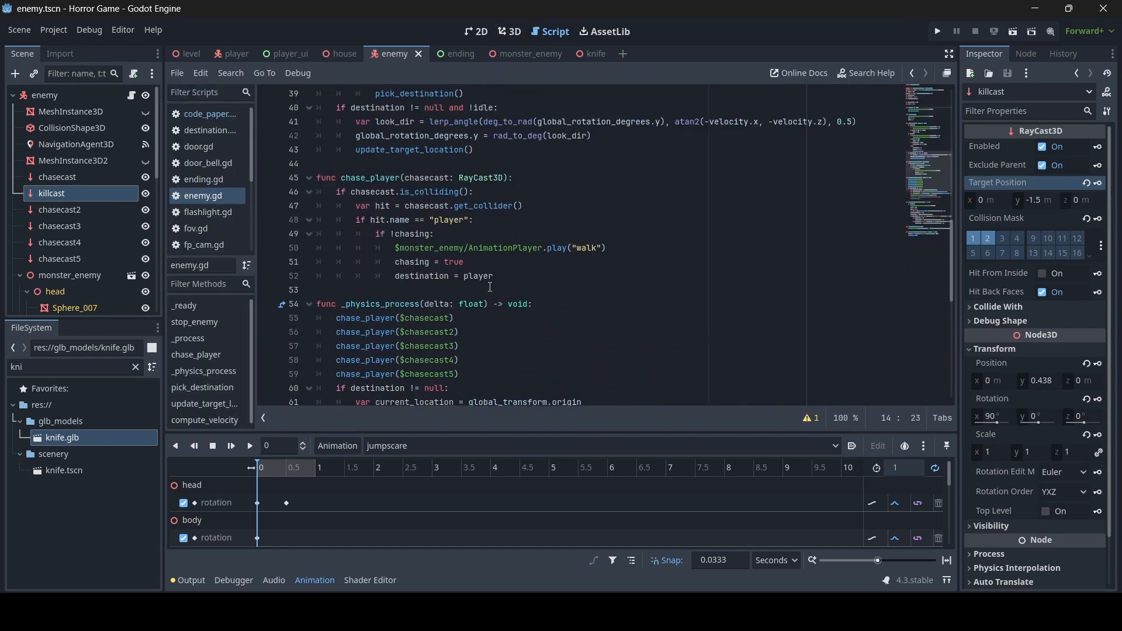
click(362, 246)
key(Return)
key(Return)
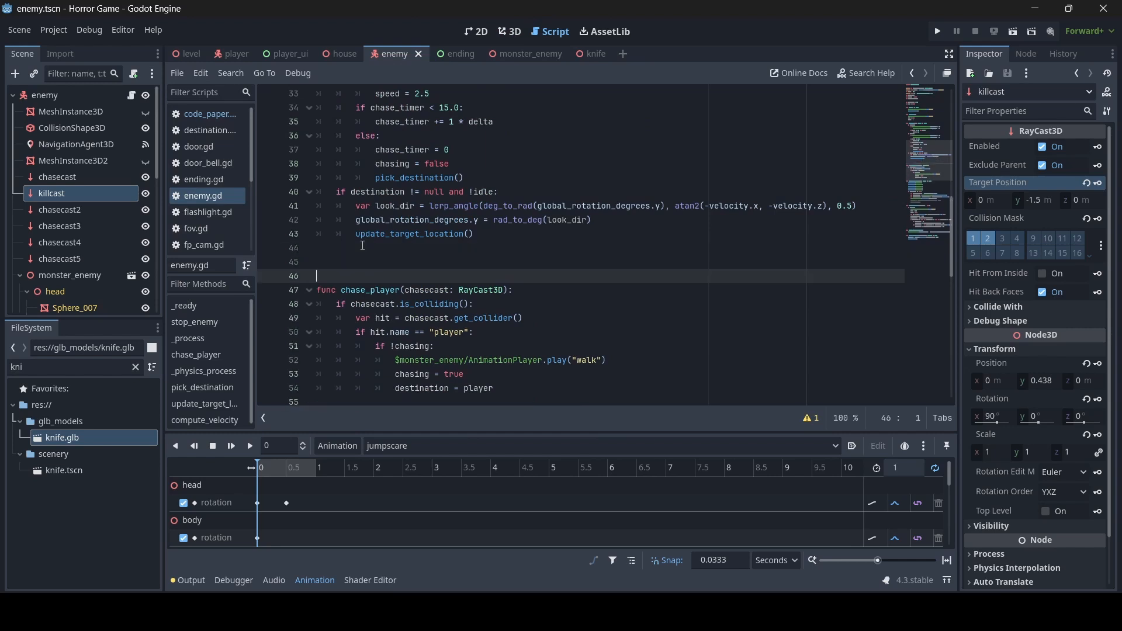
key(Up)
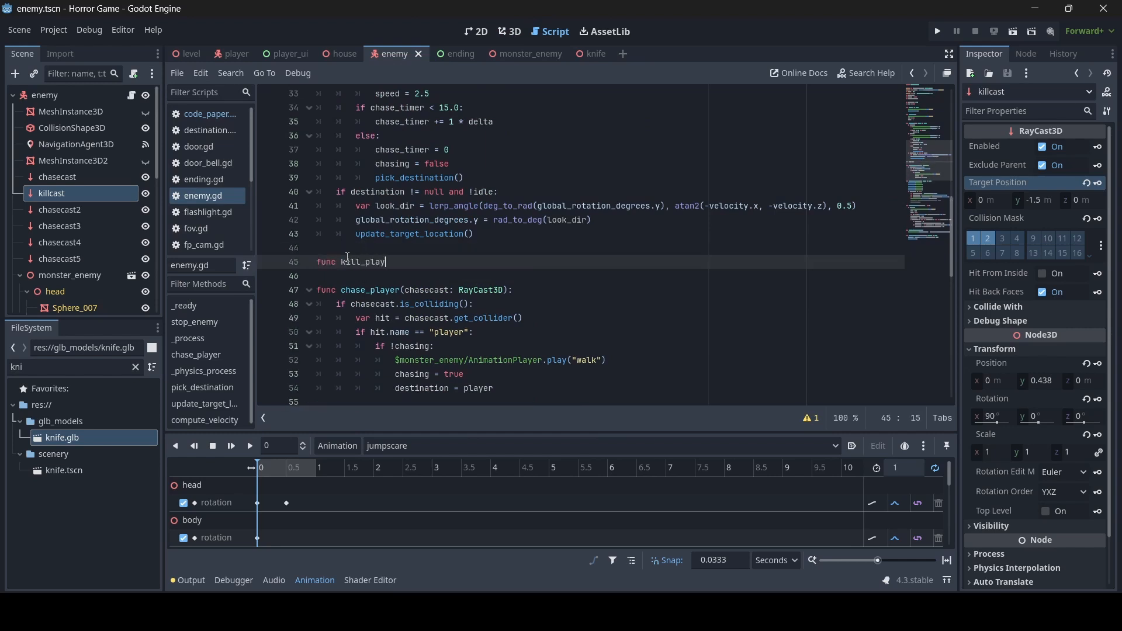
- Write func kill_player(): with an if $killcast.is_colliding(): check inside it
text(func kill_player():)
key(Return)
text(if $)
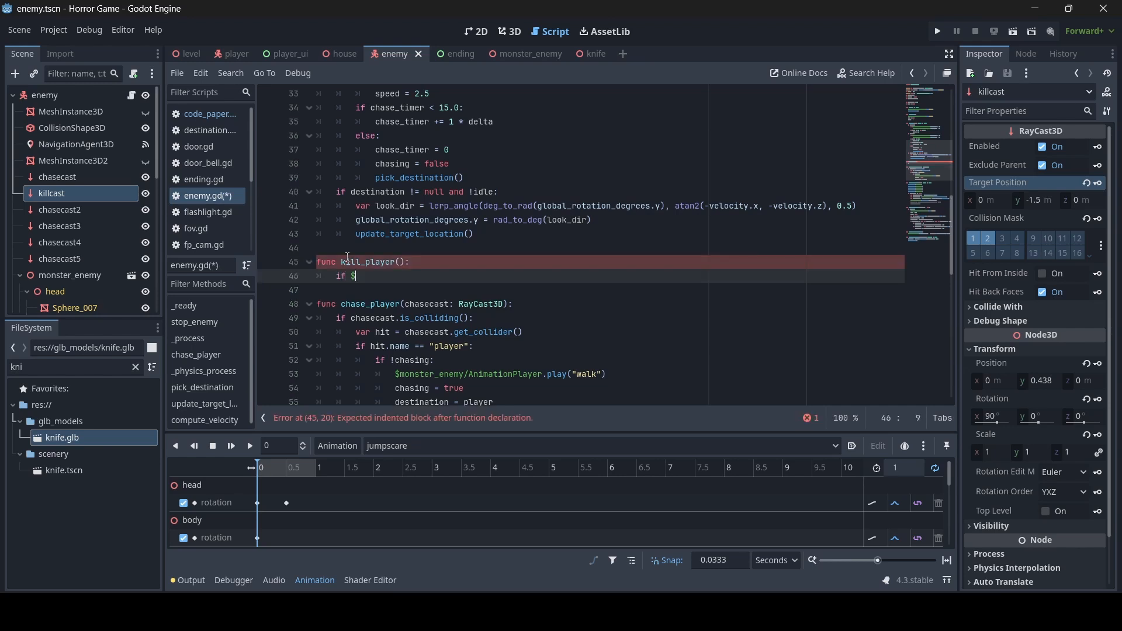
text(killcast.)
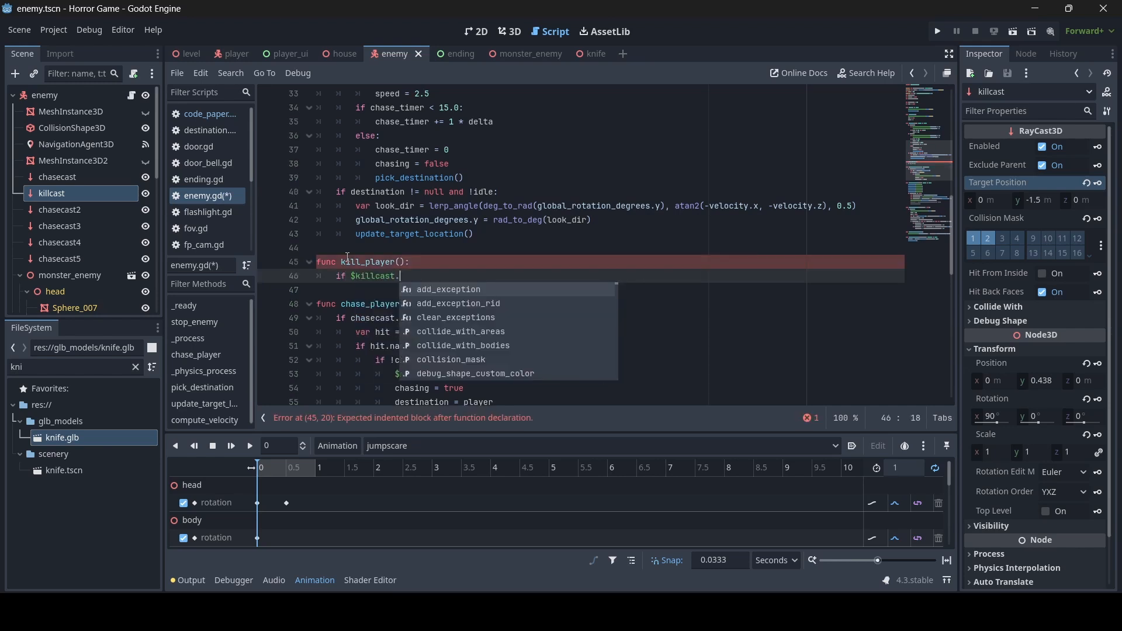
text(is_c)
key(Return)
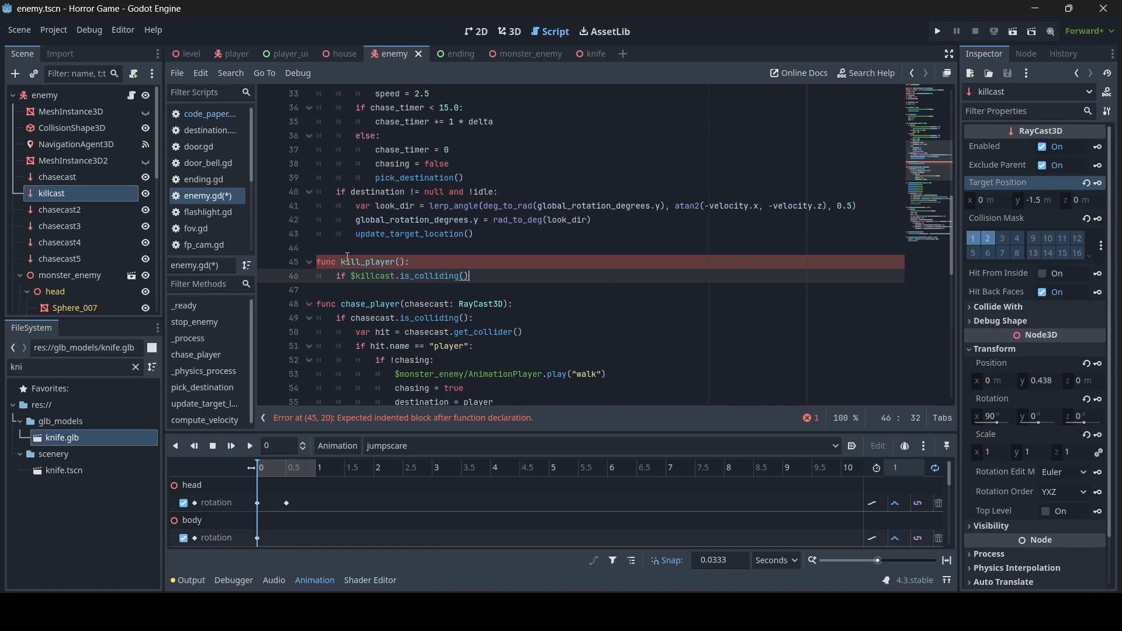
text(:)
key(Return)
scroll(348, 257, up, 10)
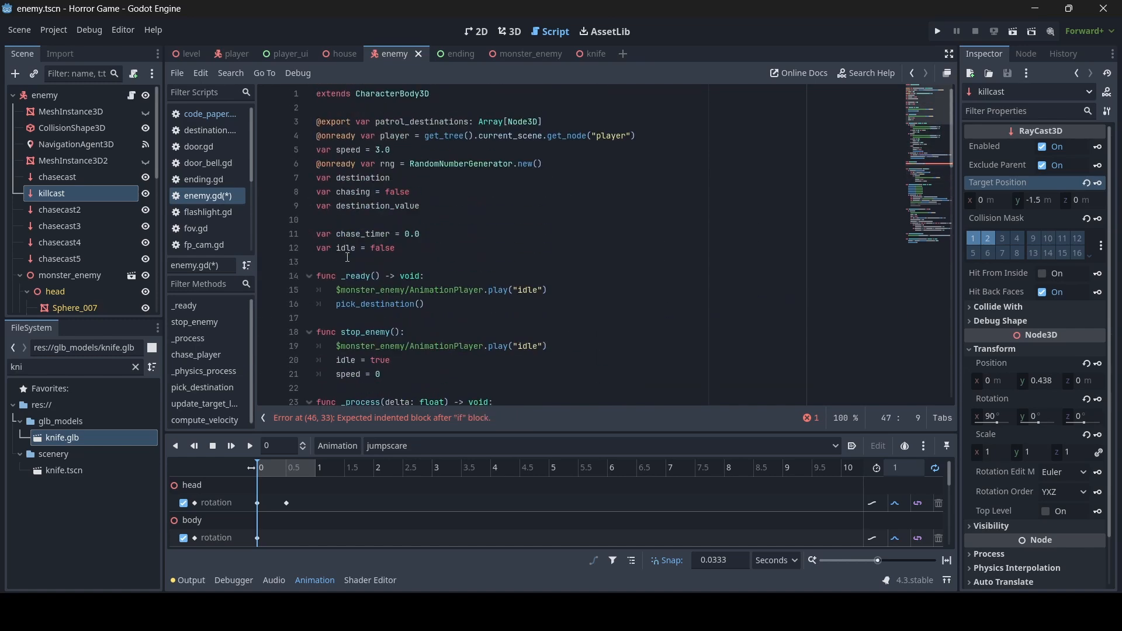
click(379, 218)
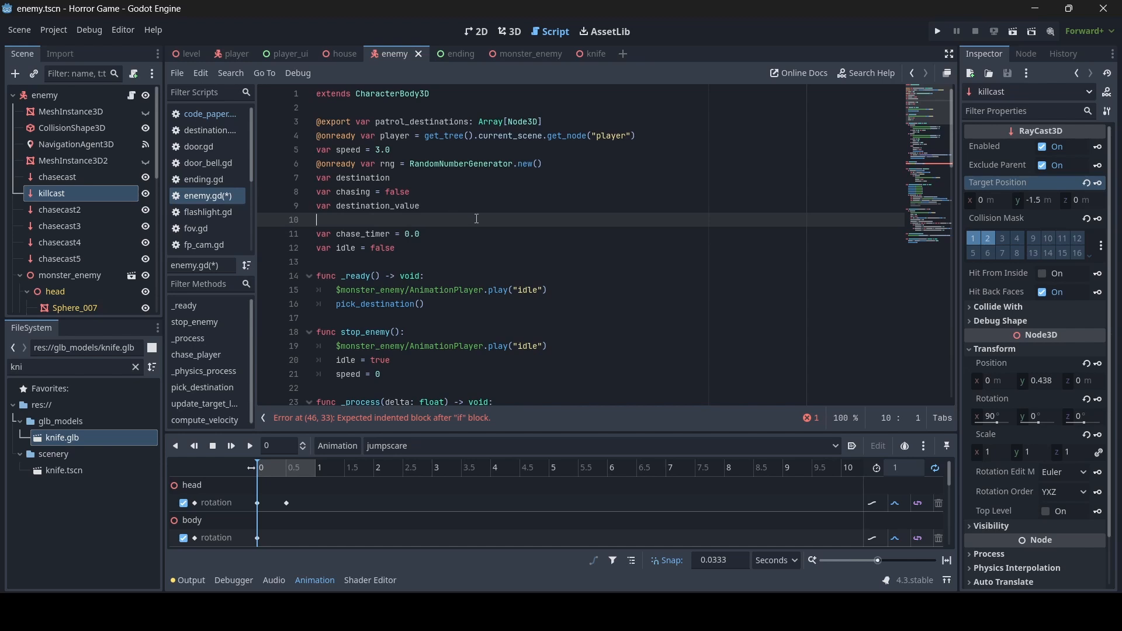
- Declare var killed = false in enemy.gd and save the script
text(var )
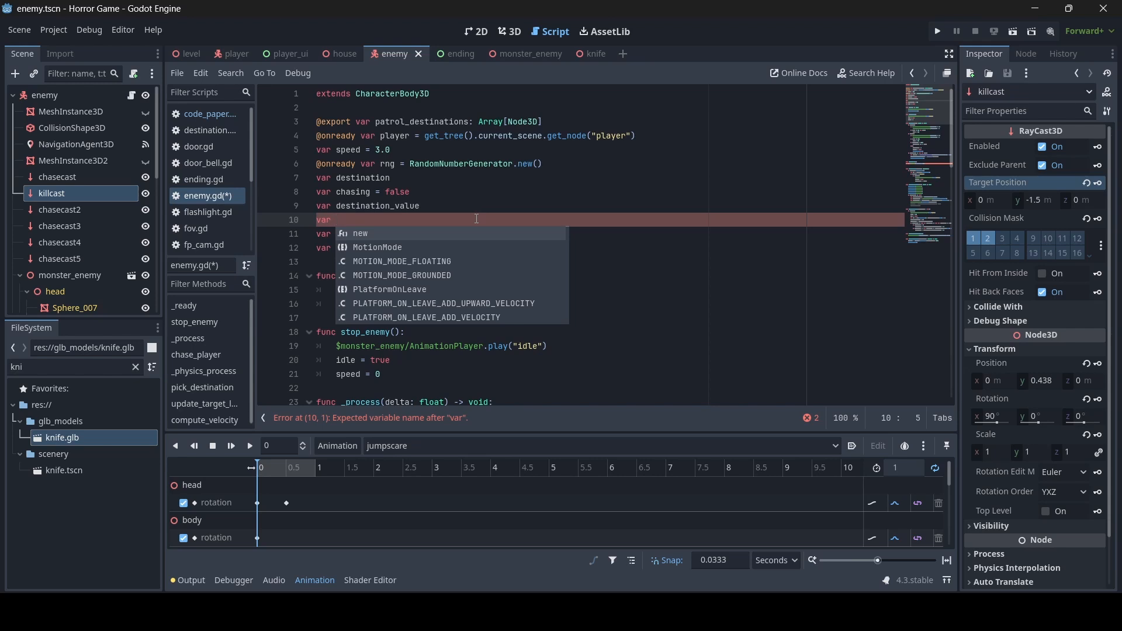
text(killed)
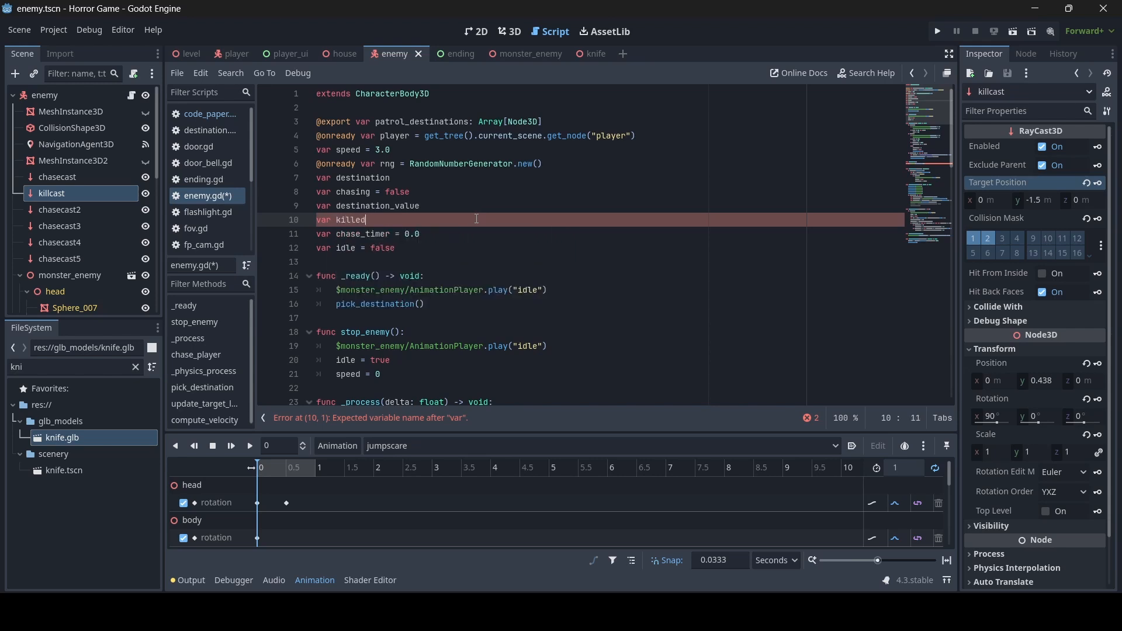
text( = flas)
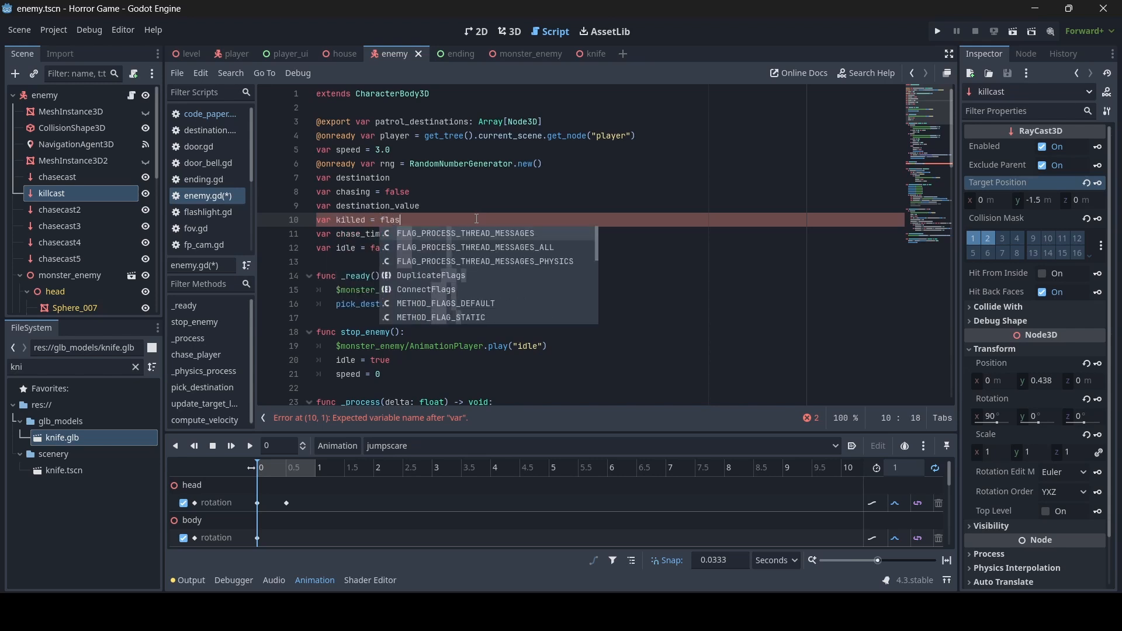
key(BackSpace)
key(BackSpace)
key(BackSpace)
text(alse)
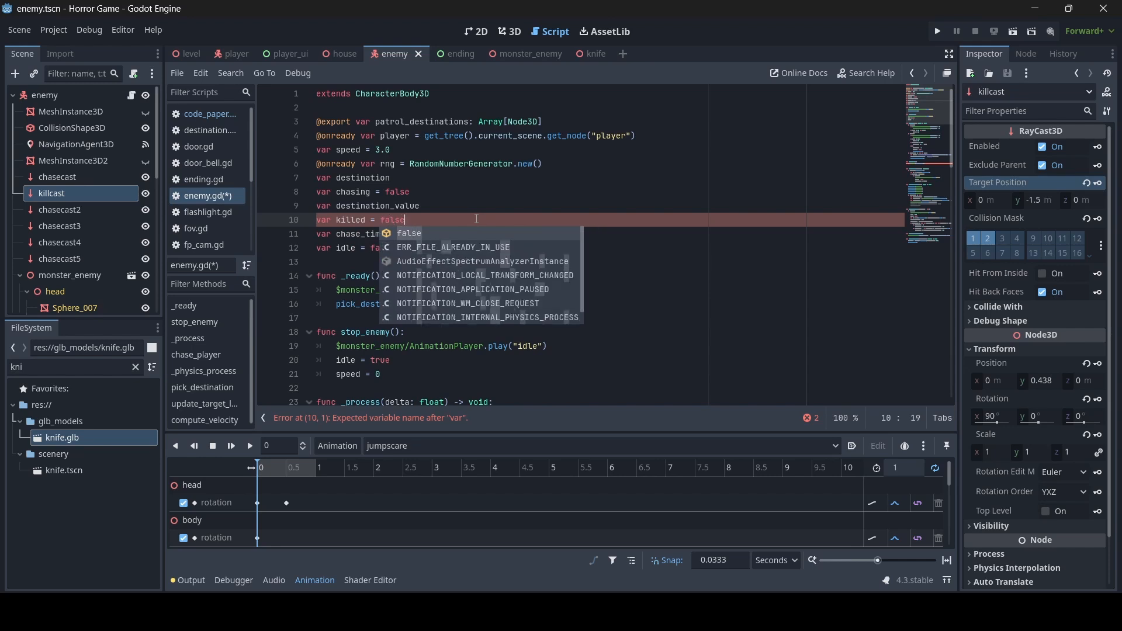
key(ctrl+s)
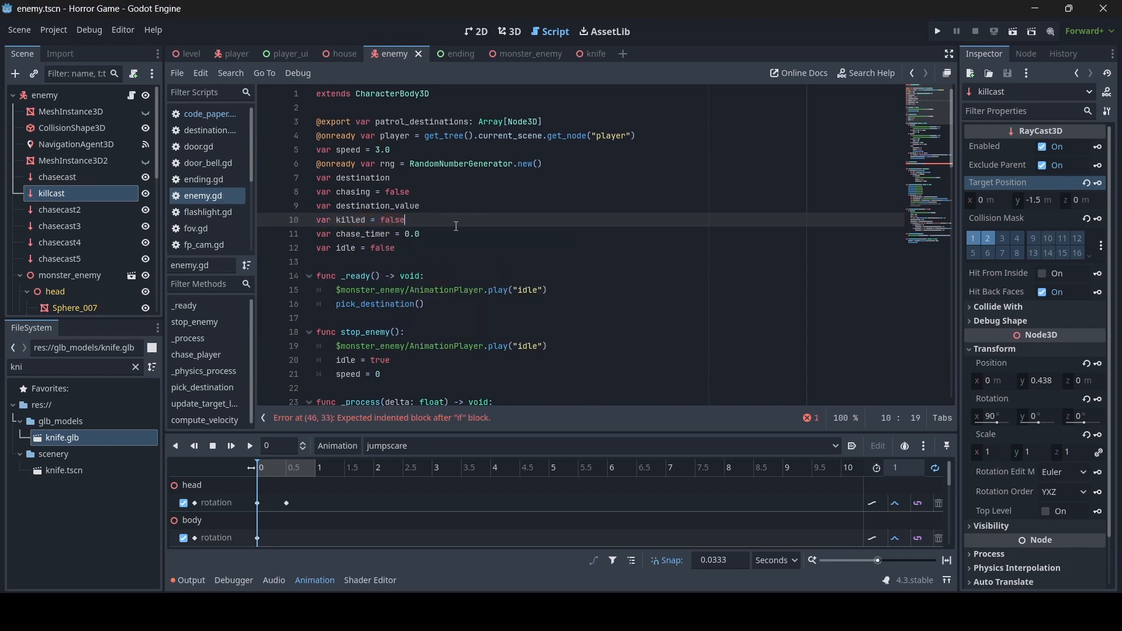
- In kill_player, take the killcast collider and, if it is the player and !killed, set killed = true
click(397, 188)
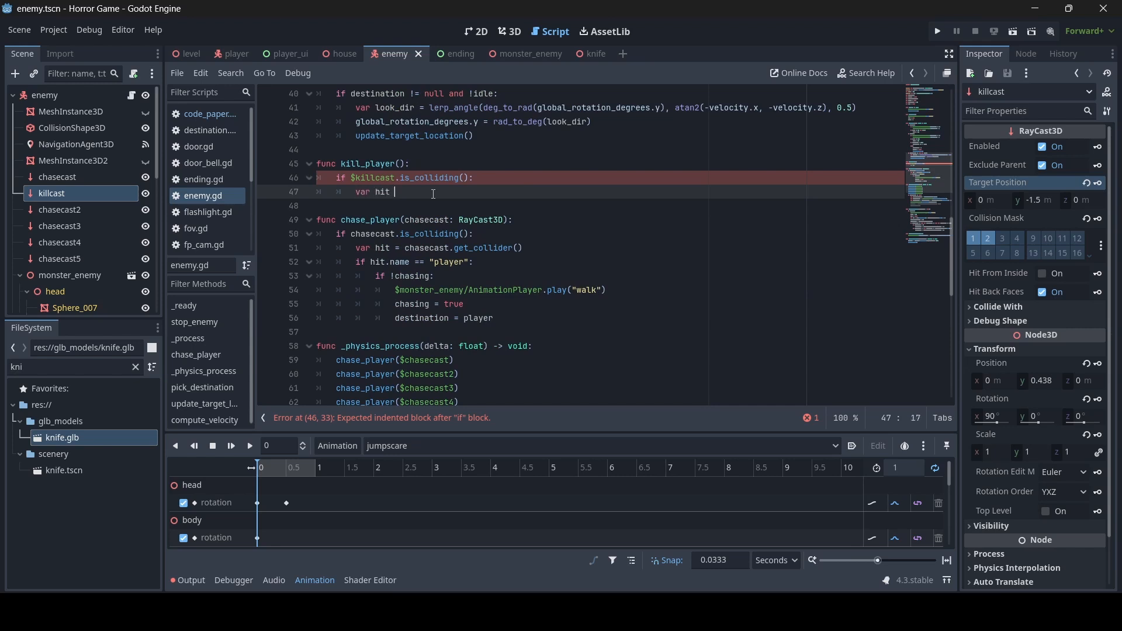
text($killcast.get_collider())
key(Return)
key(Return)
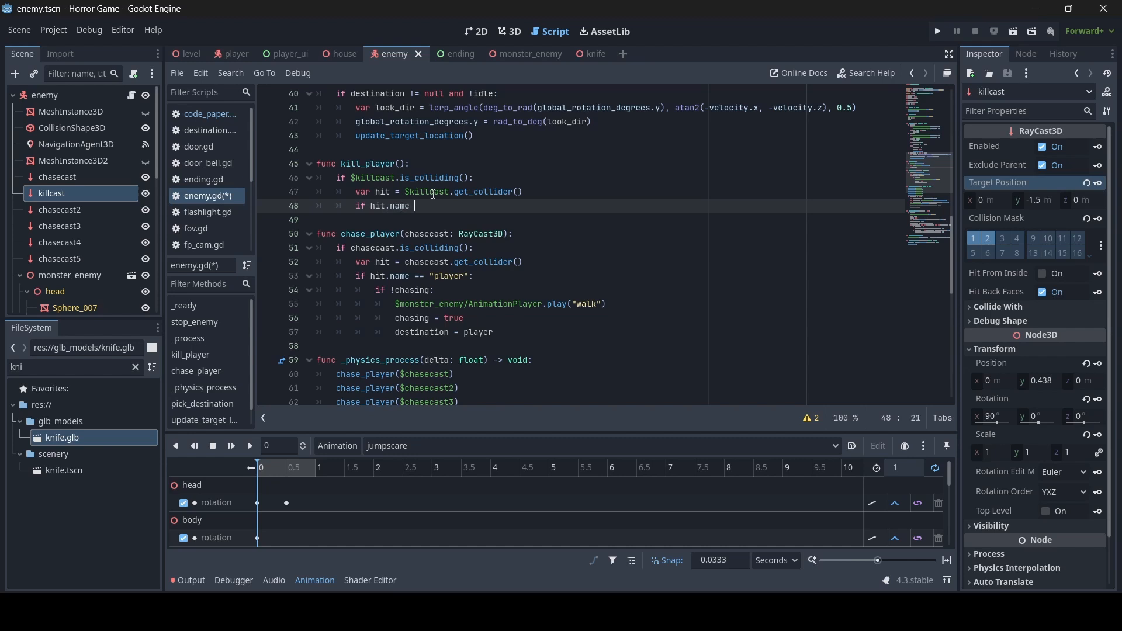
text(if hit.name == "player" and)
text(!killed:)
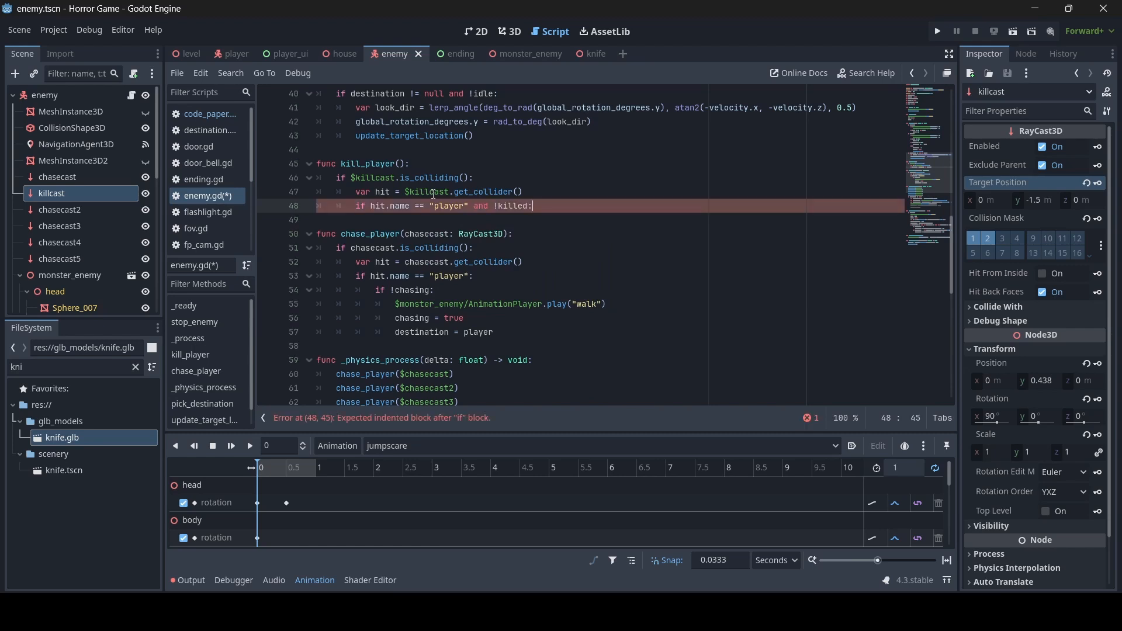
key(Return)
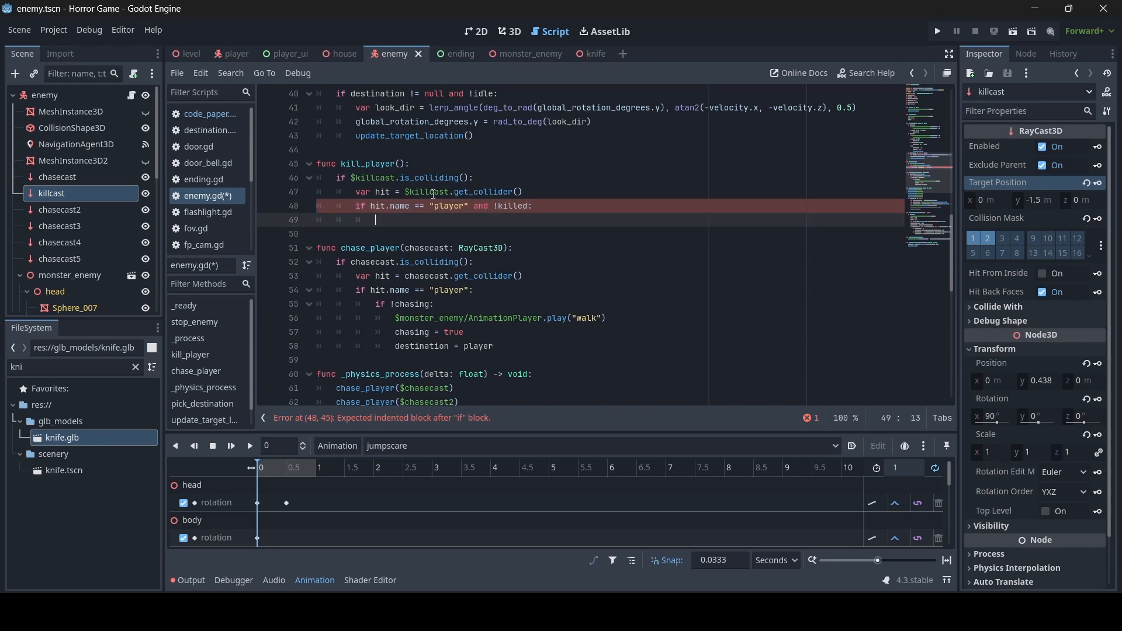
text(killed = true)
key(Return)
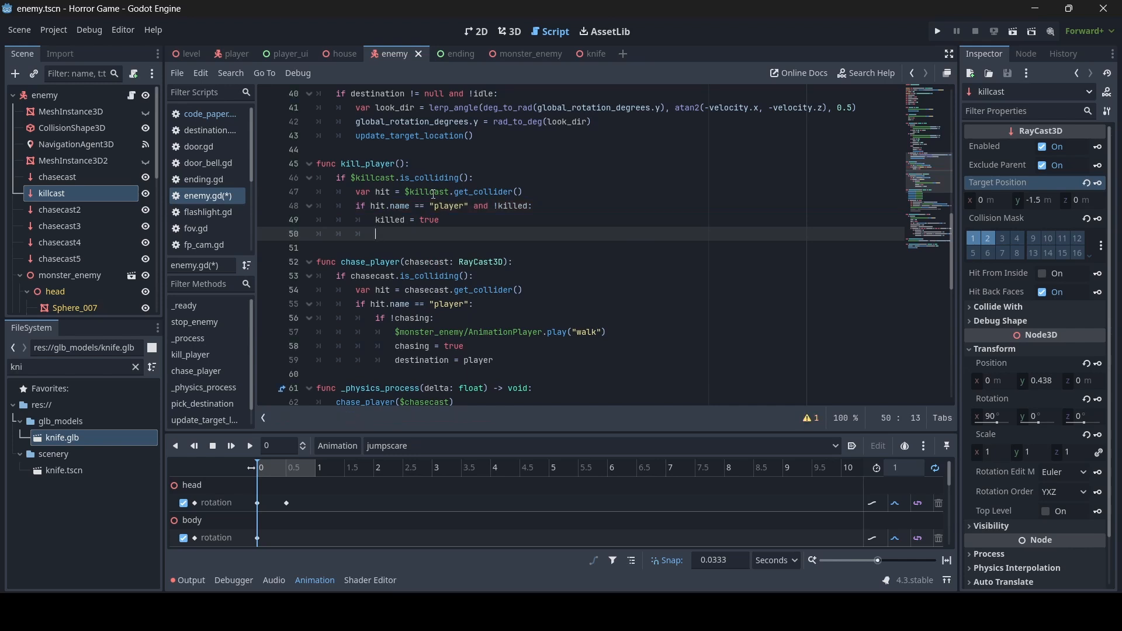
- Make $jumpscare_cam the current camera inside the player check
text($jumpscare_cam)
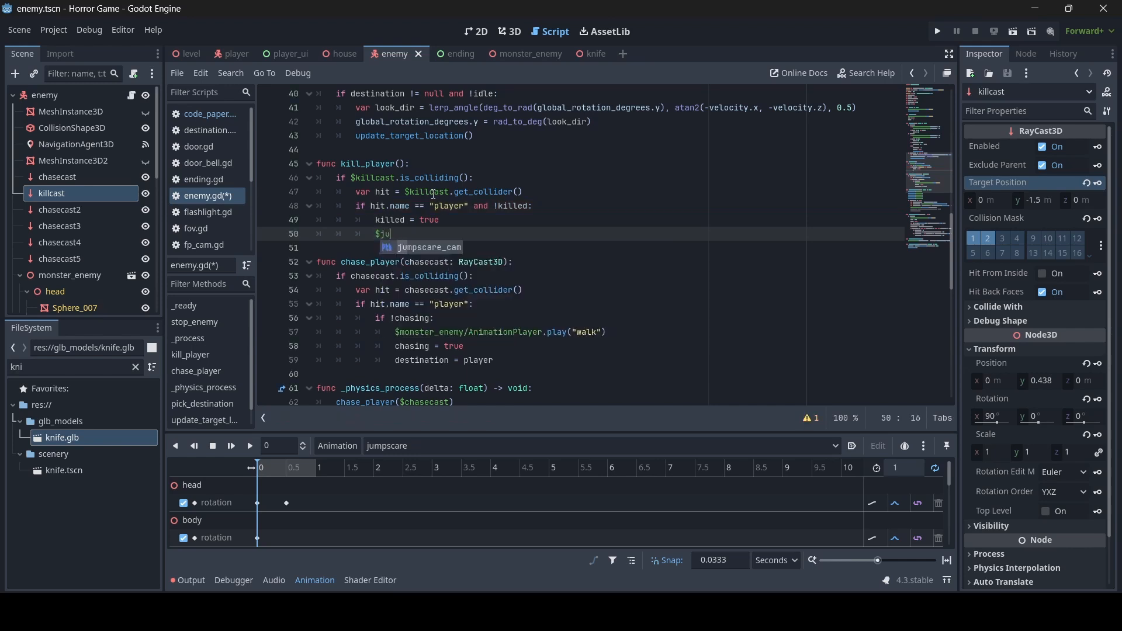
key(Return)
text(.current)
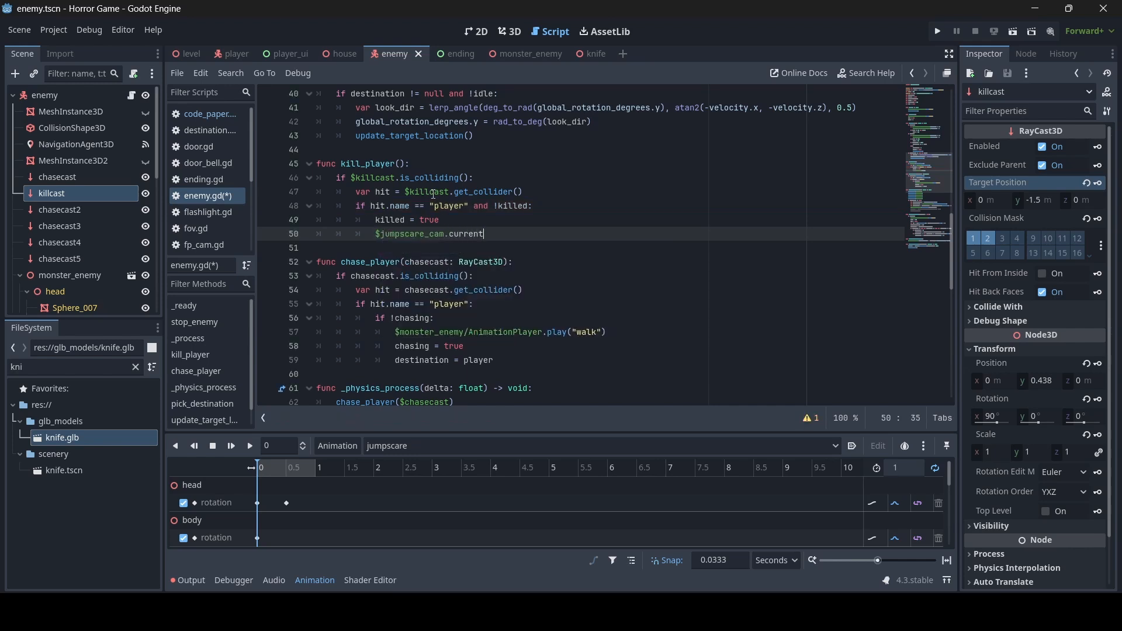
text( = true)
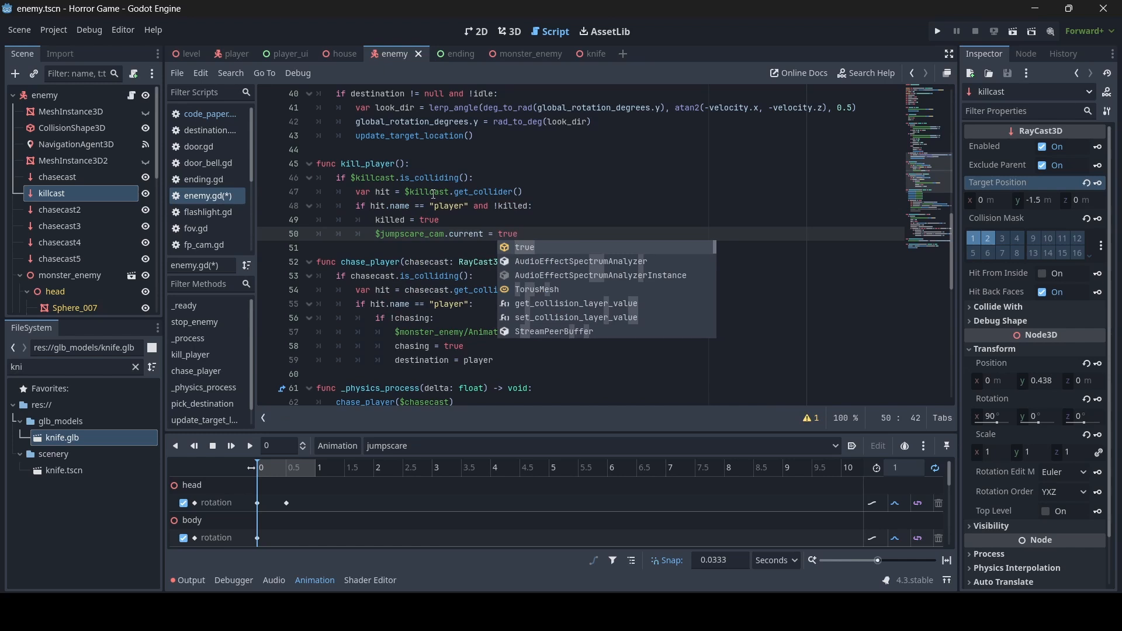
key(Escape)
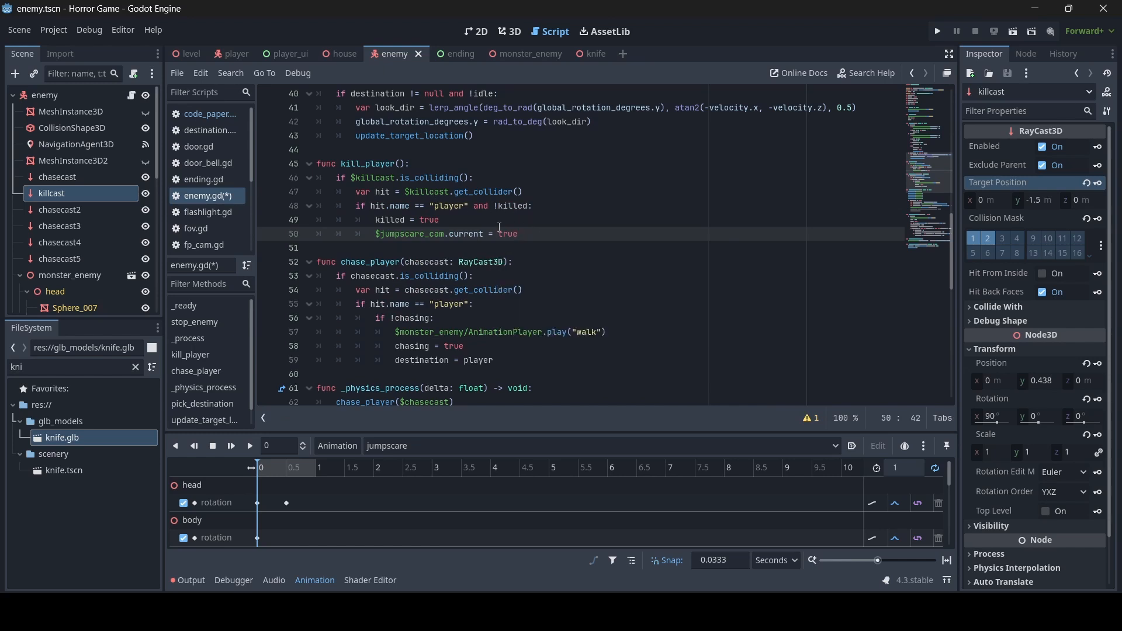
key(Return)
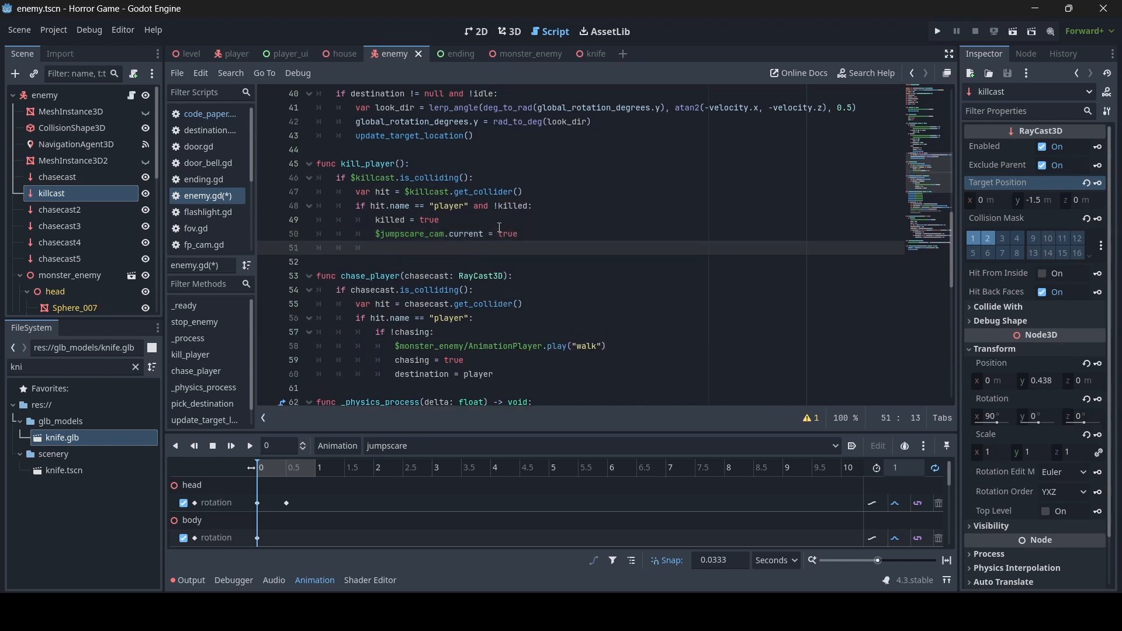
- Play the "jumpscare" animation on the monster's AnimationPlayer
text($)
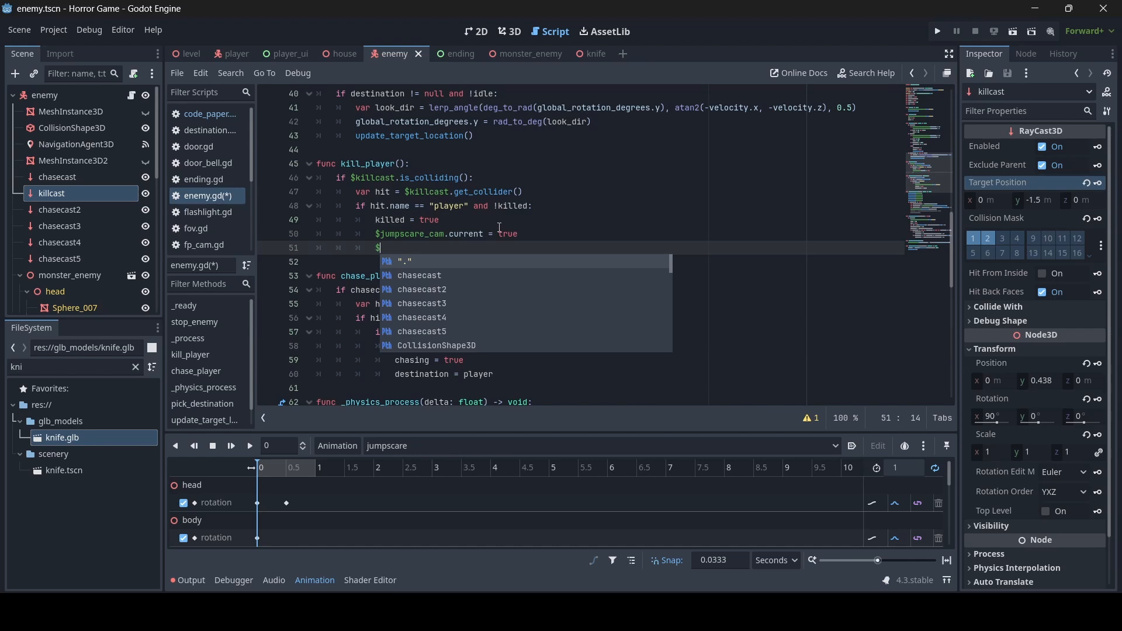
text(Anima)
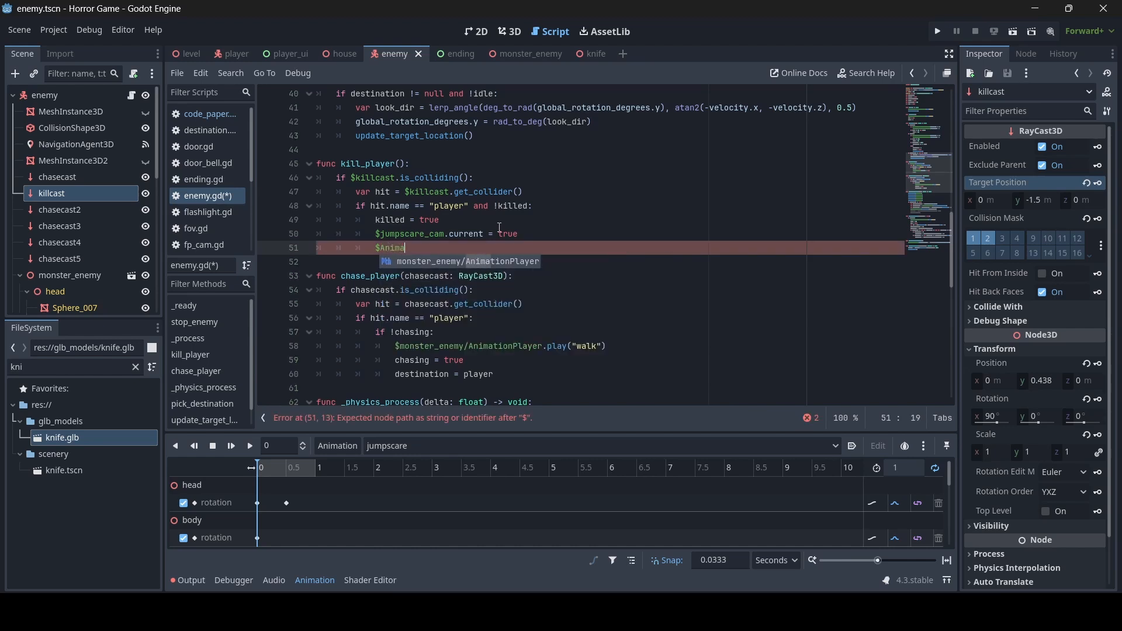
key(Return)
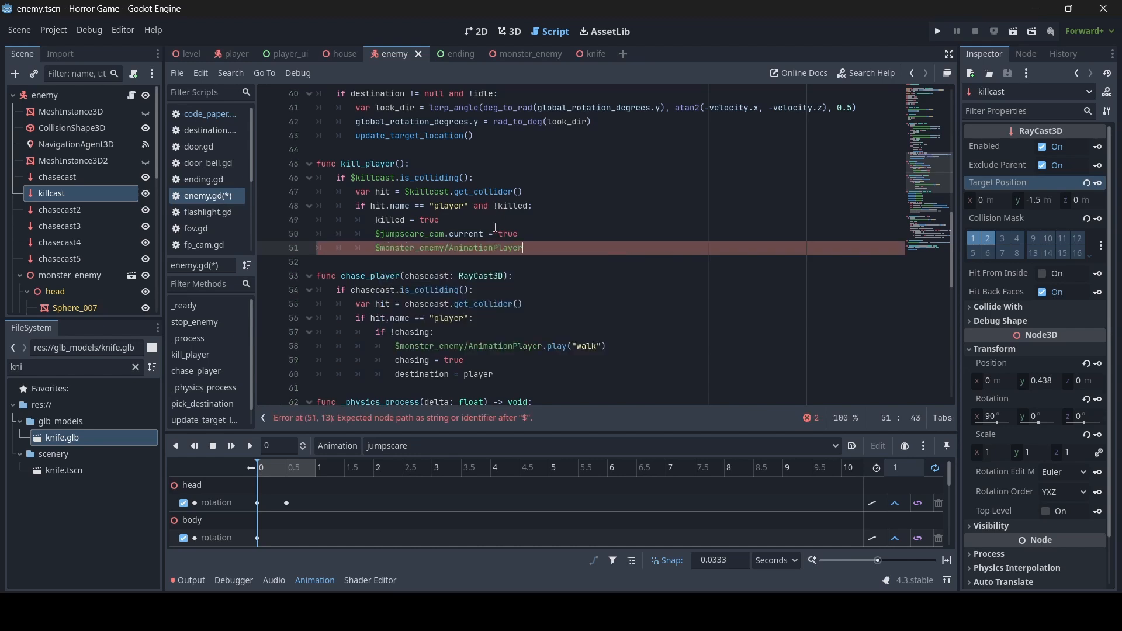
text(.play(")
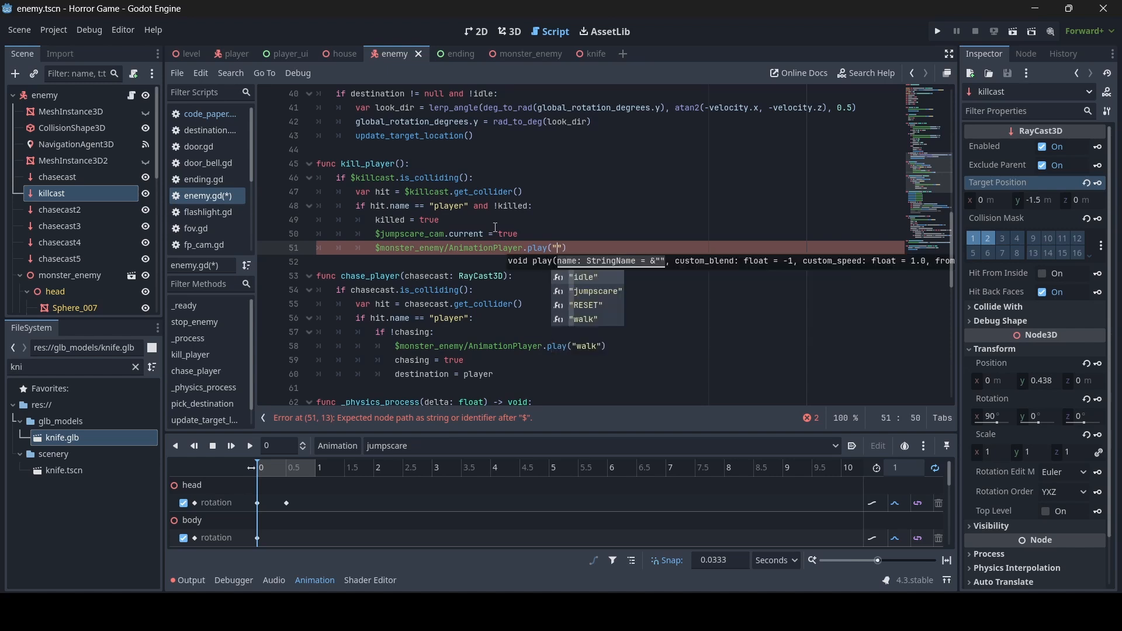
text(ju)
key(Return)
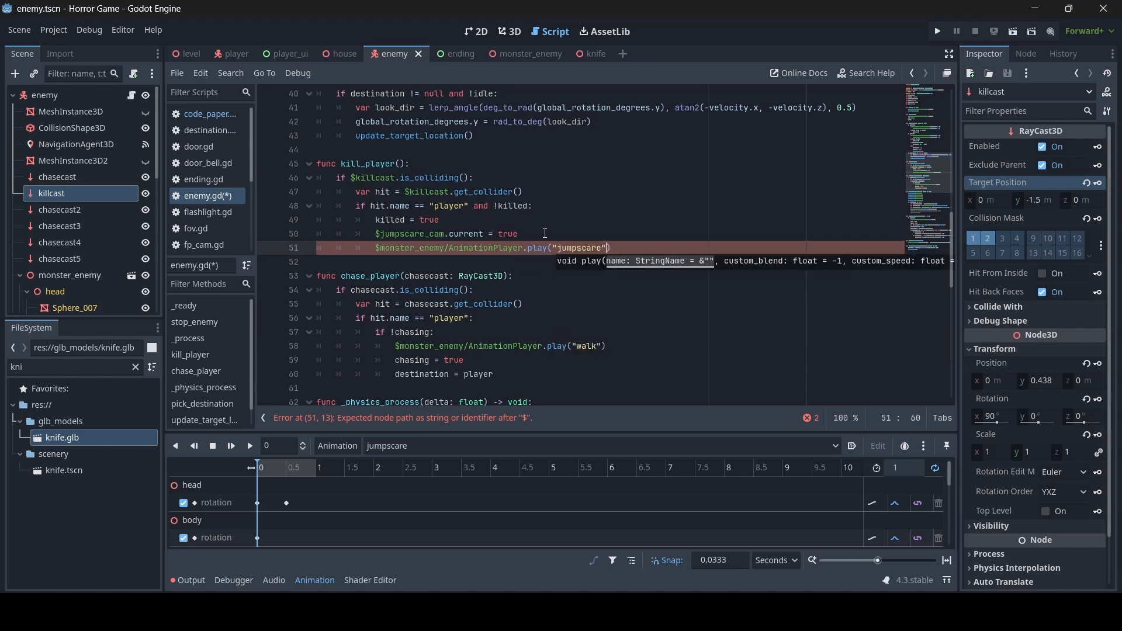
click(624, 248)
- Set the AnimationPlayer speed_scale to 2 and save enemy.gd
key(Return)
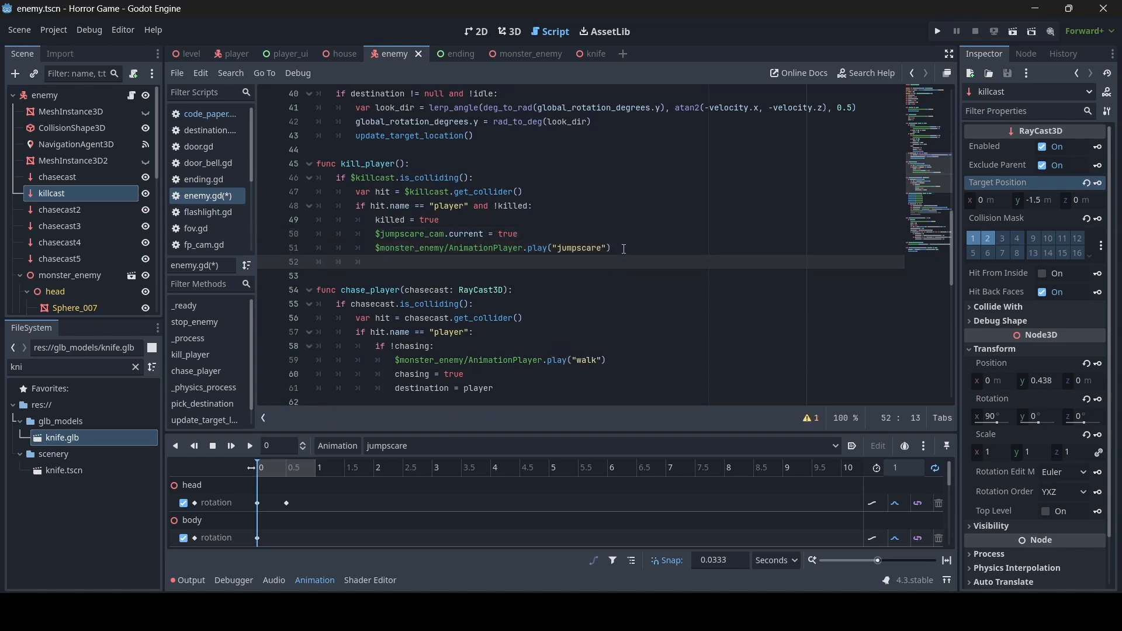
text($Animat)
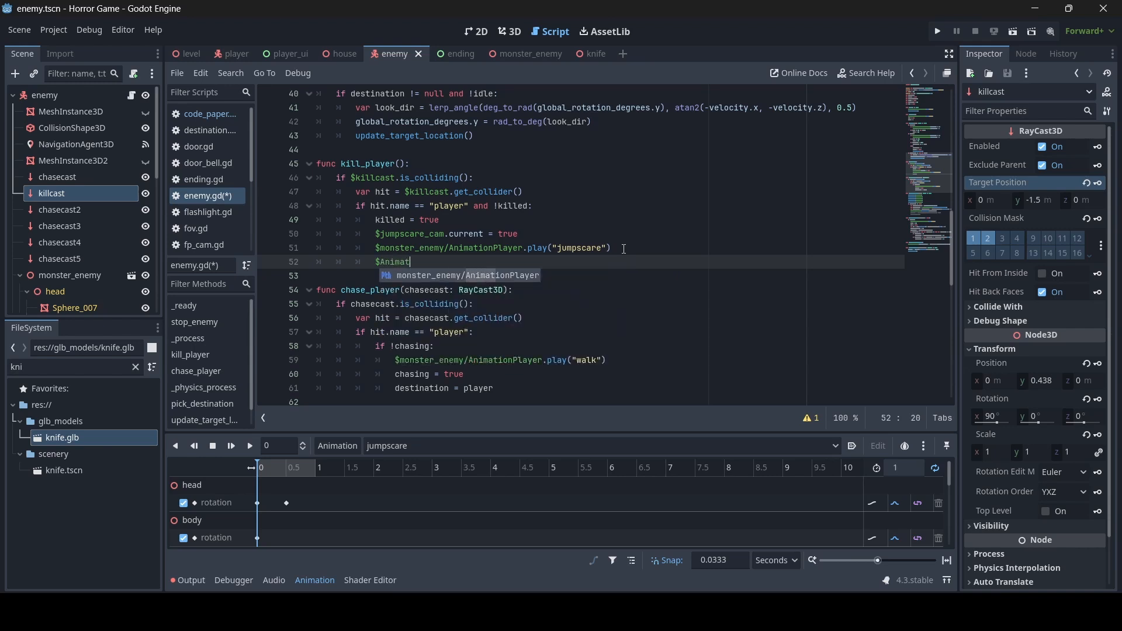
key(Return)
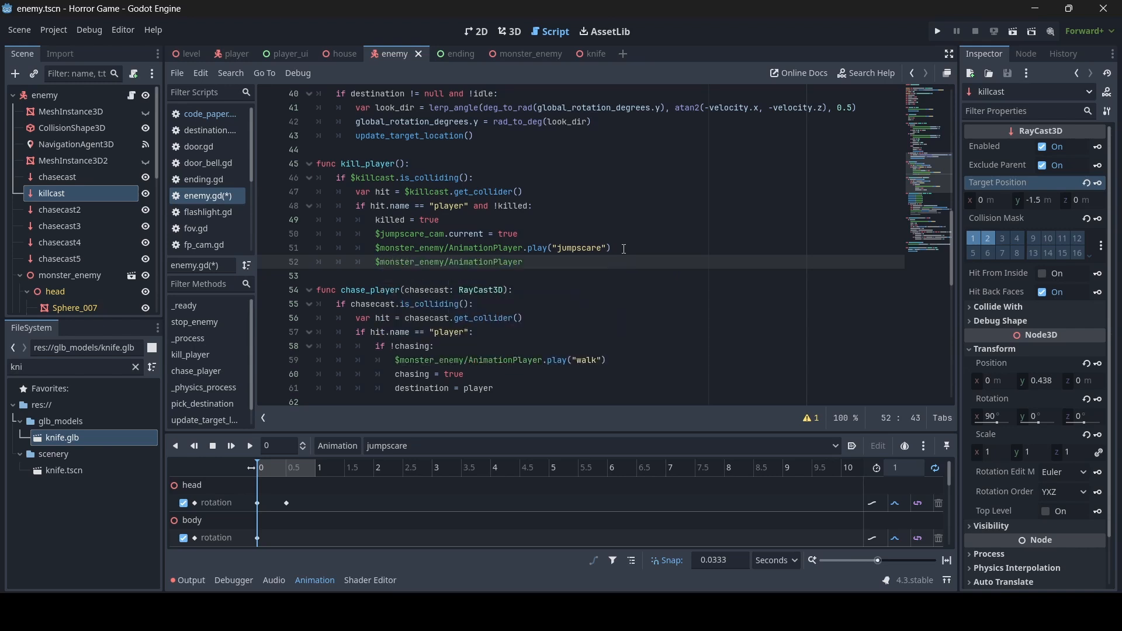
text(.spee)
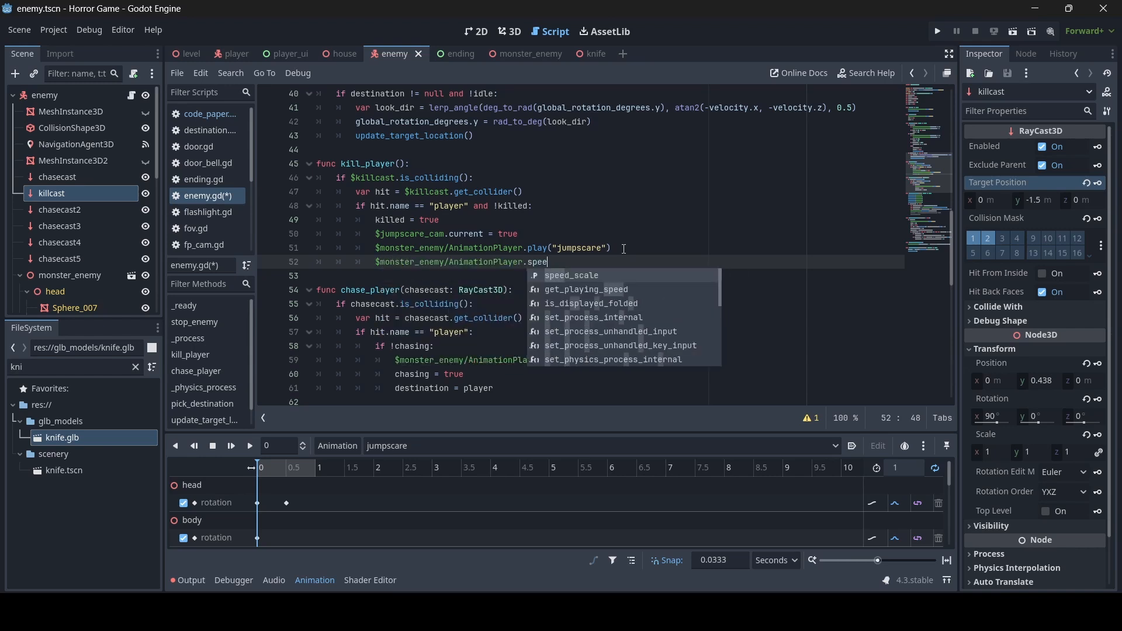
key(Return)
text(= )
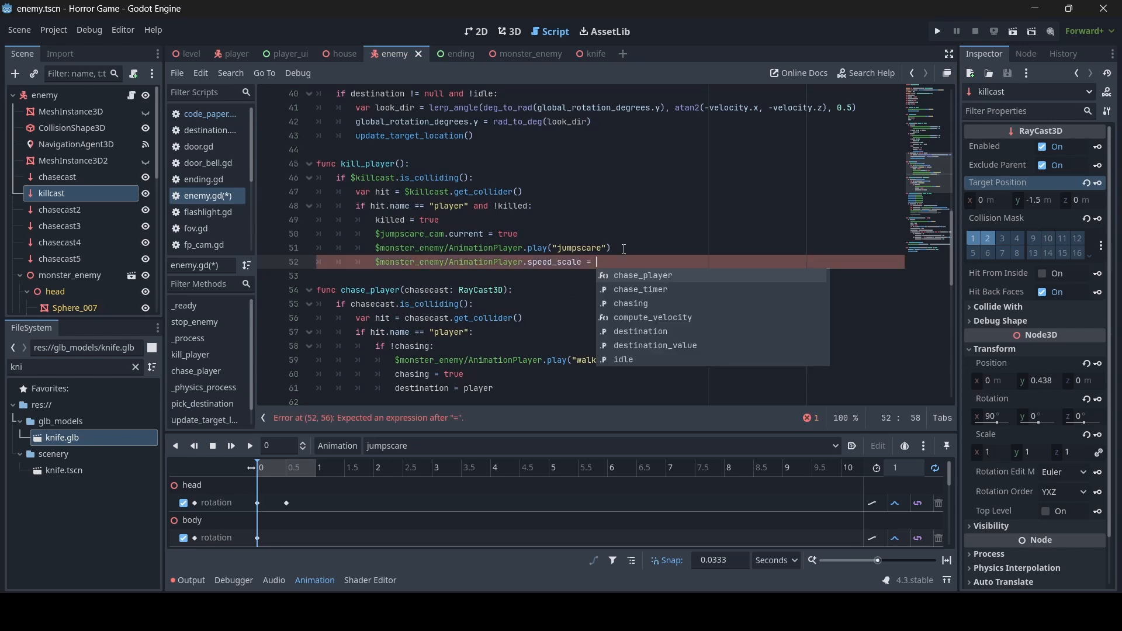
text(2)
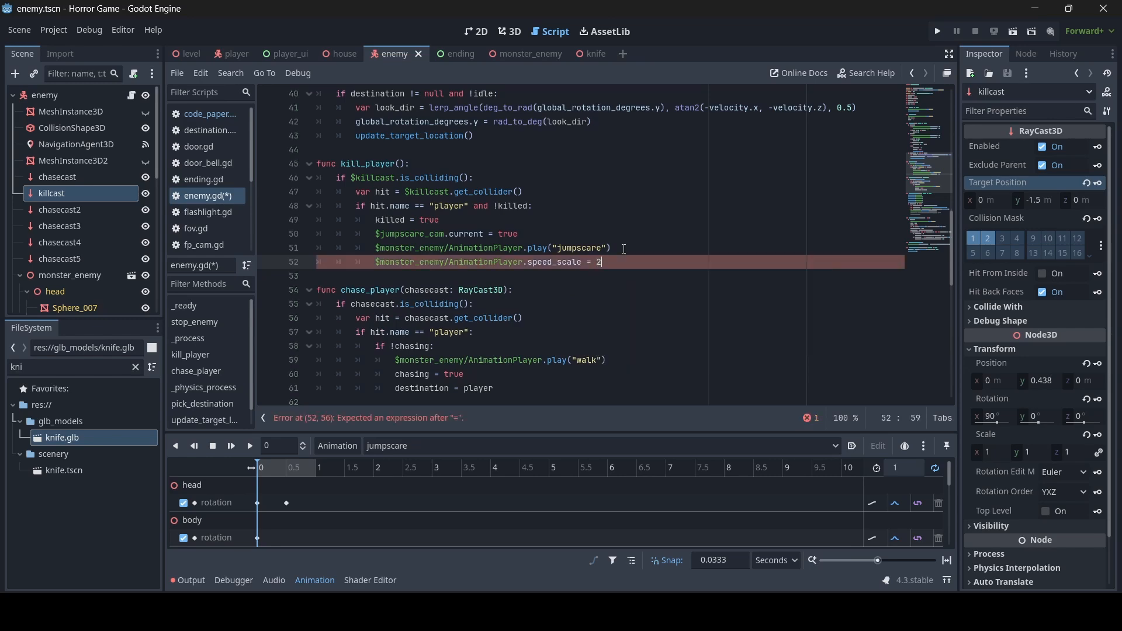
key(ctrl+s)
scroll(623, 250, down, 6)
scroll(622, 250, up, 6)
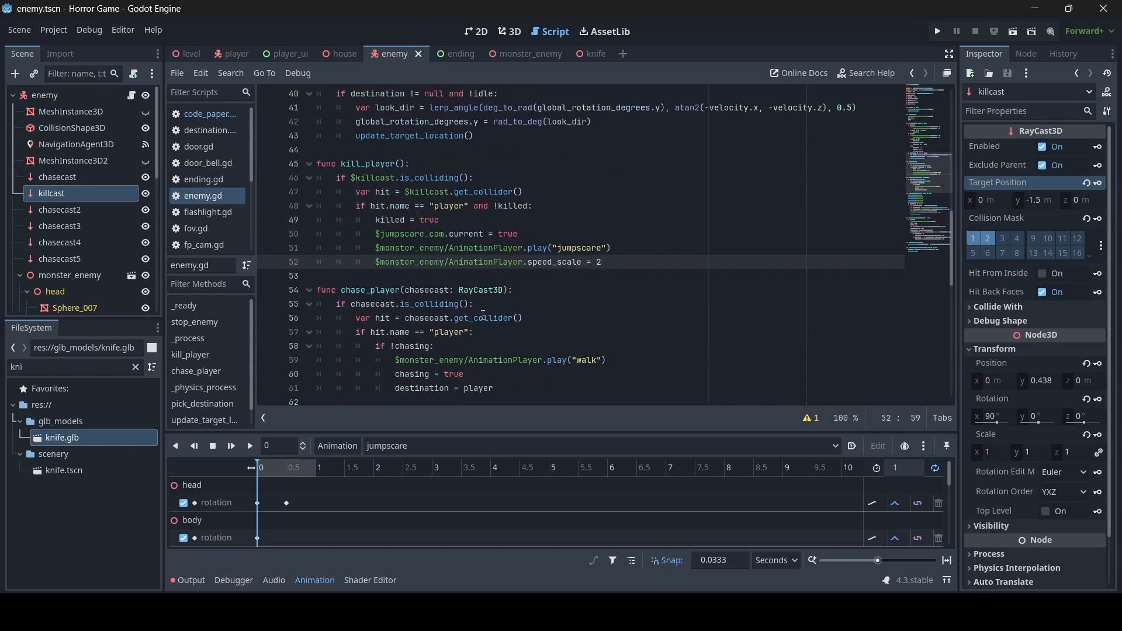
- Add 'and !killed' to pick_destination's condition
scroll(549, 307, down, 8)
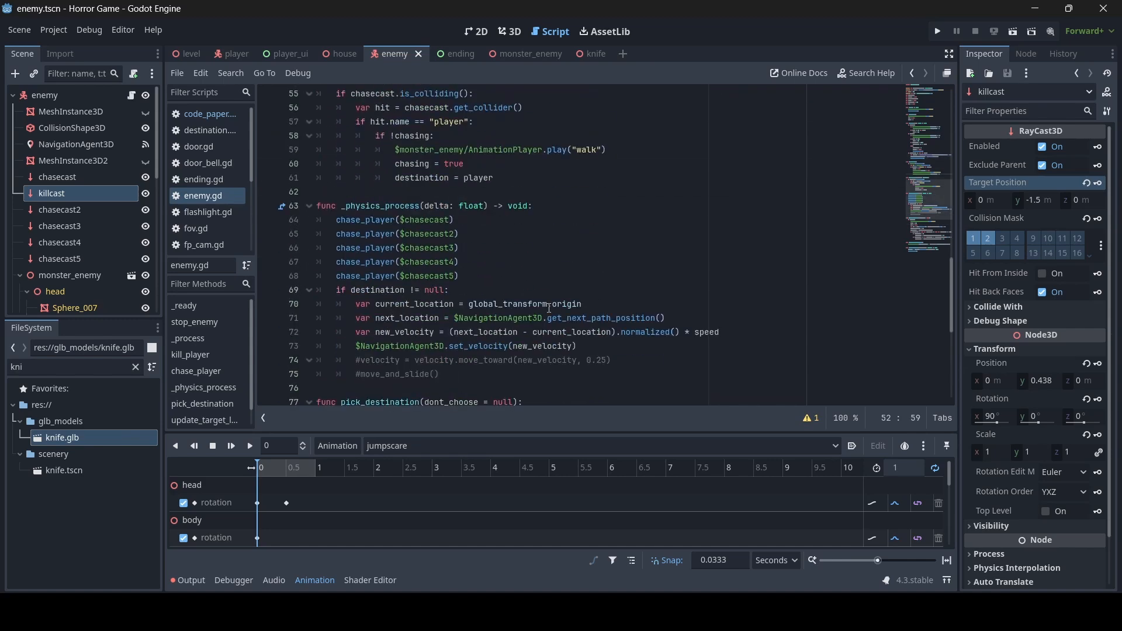
click(625, 286)
scroll(629, 285, down, 2)
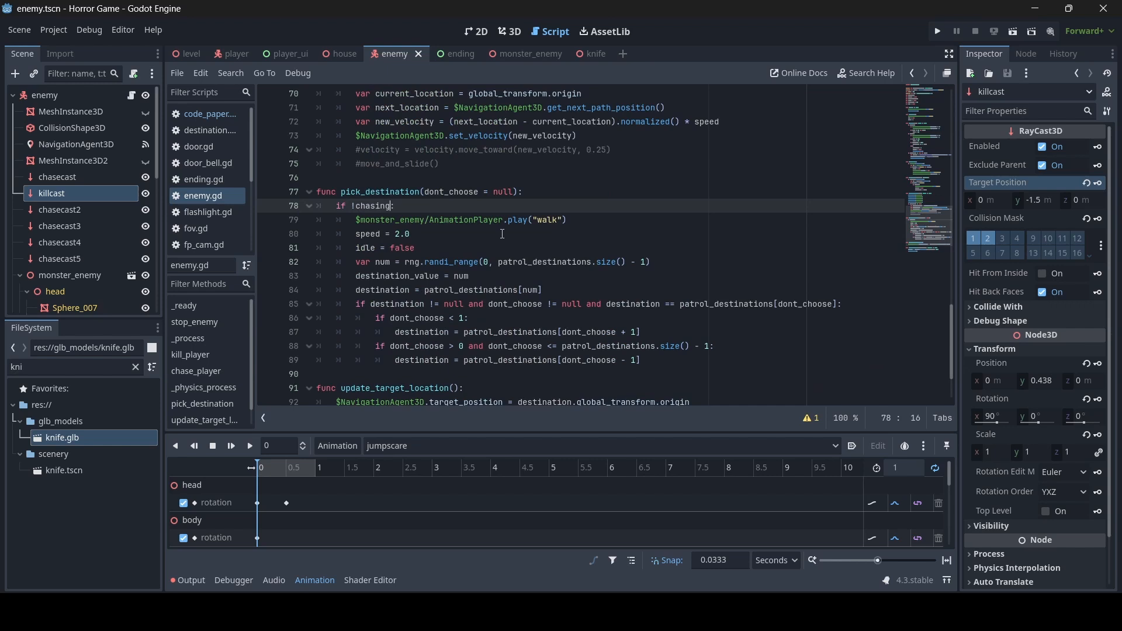
text(and !killed)
scroll(502, 234, down, 2)
scroll(493, 298, up, 5)
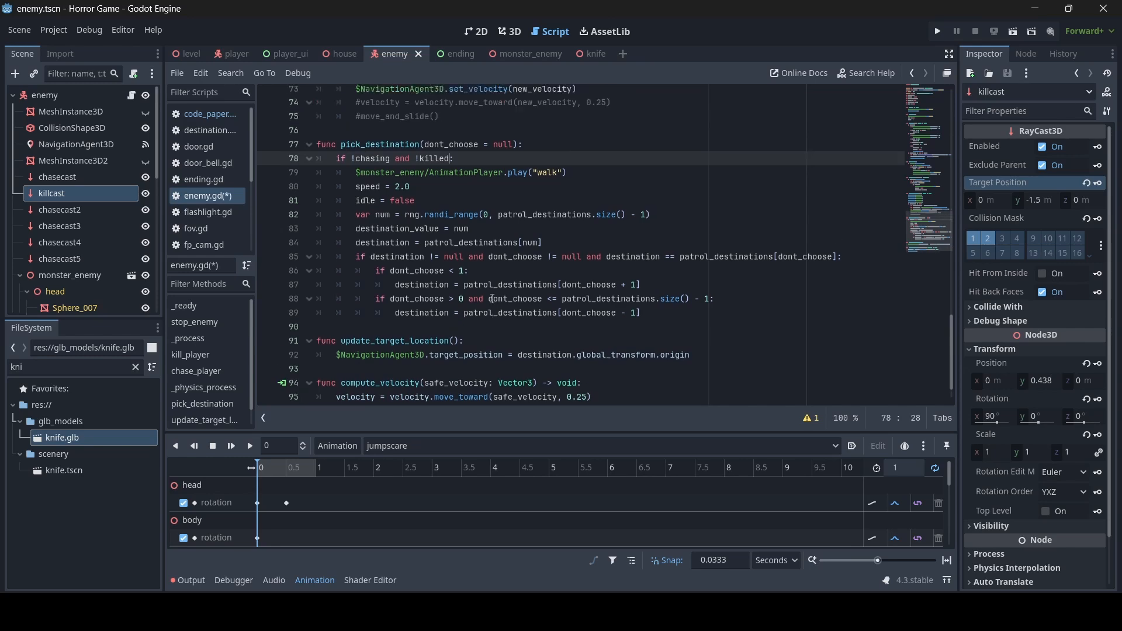
scroll(497, 292, up, 1)
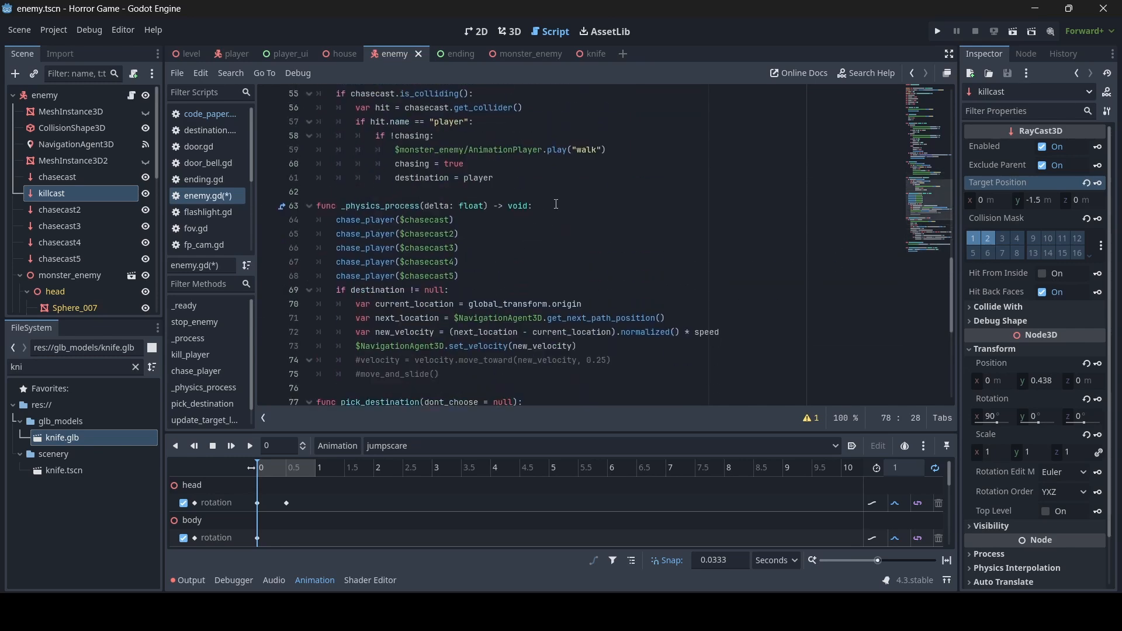
- Wrap the _physics_process body in an indented 'if !killed:' check
click(556, 203)
key(Return)
text(if !)
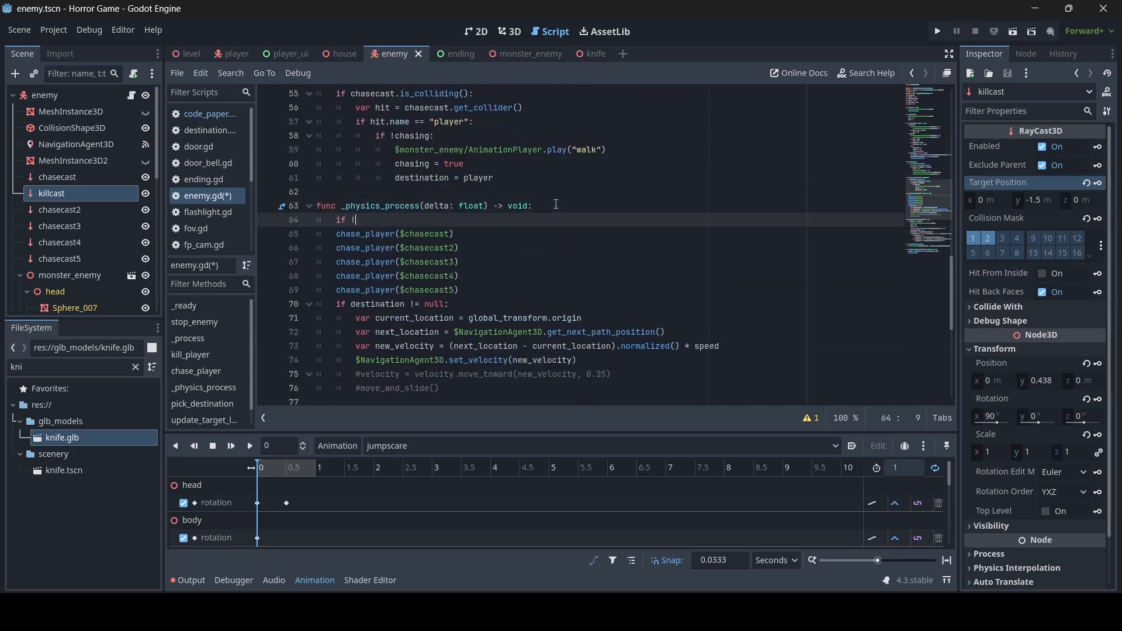
text(killed:)
drag(449, 390, 336, 234)
key(Tab)
scroll(482, 285, up, 3)
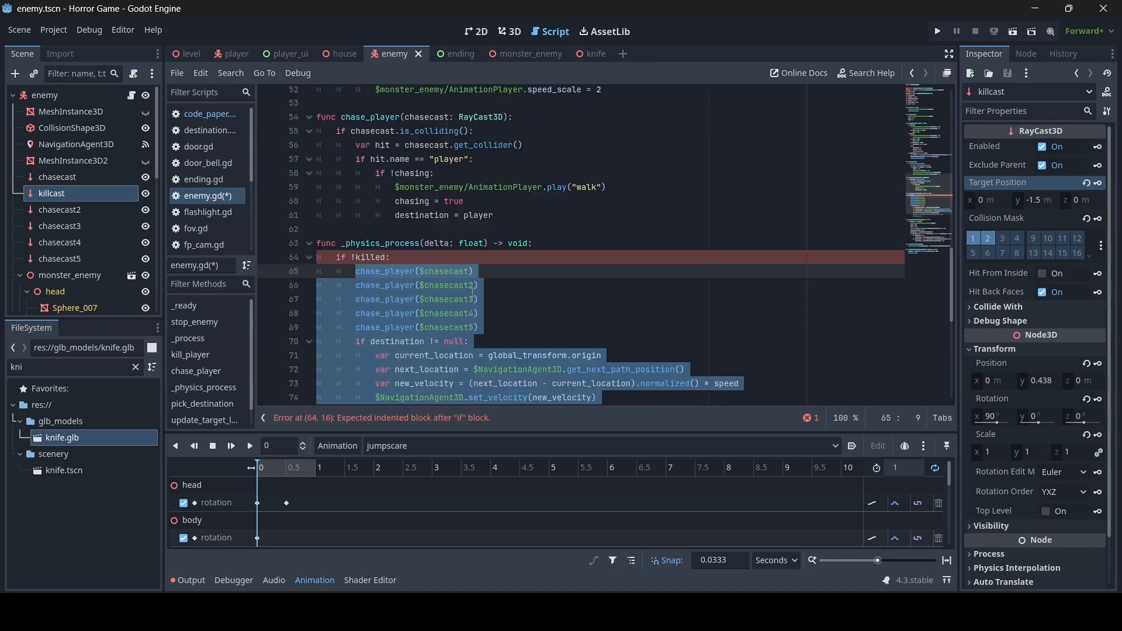
scroll(482, 284, up, 8)
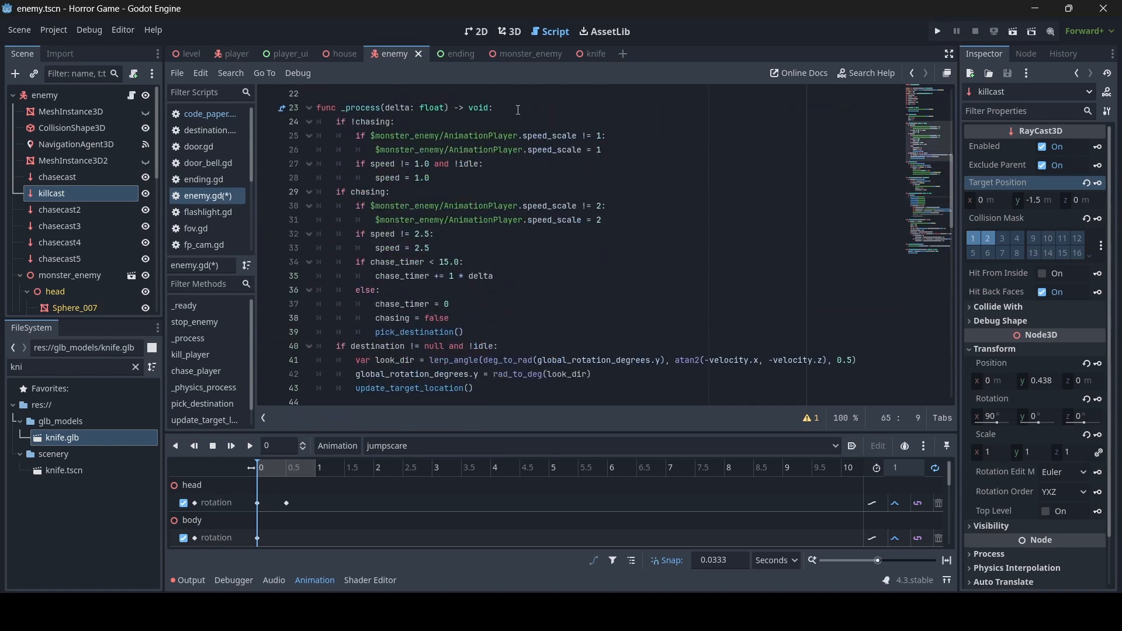
- Add 'if !killed:' to _process and compute_velocity, indenting the velocity and move_and_slide lines
click(519, 110)
key(Return)
text(if )
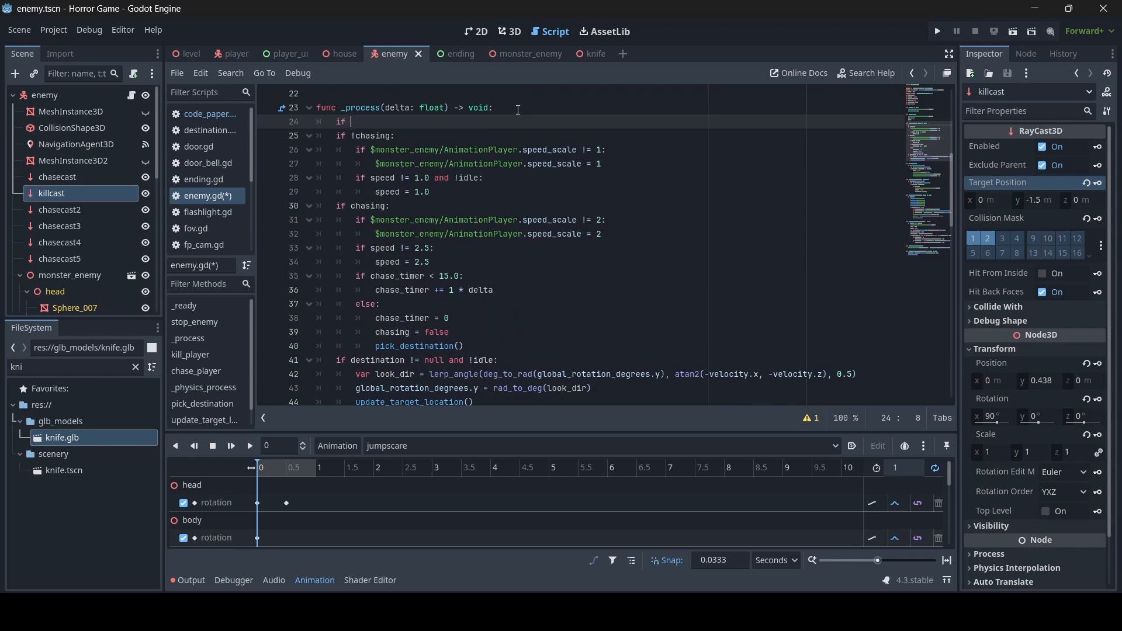
text(!killed:)
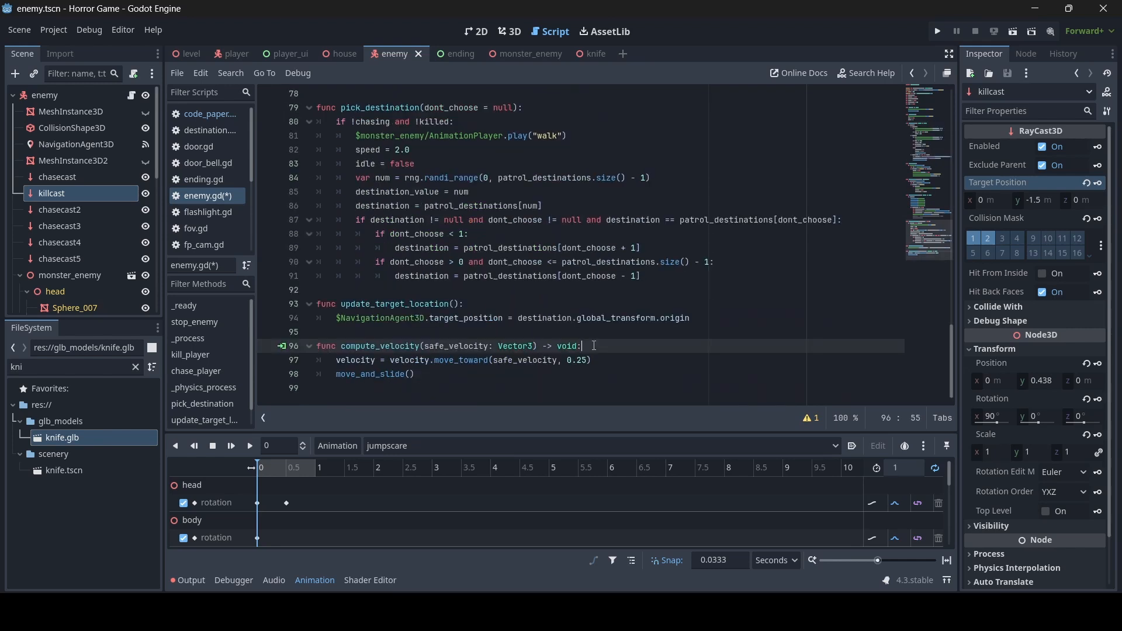
key(Return)
text(if )
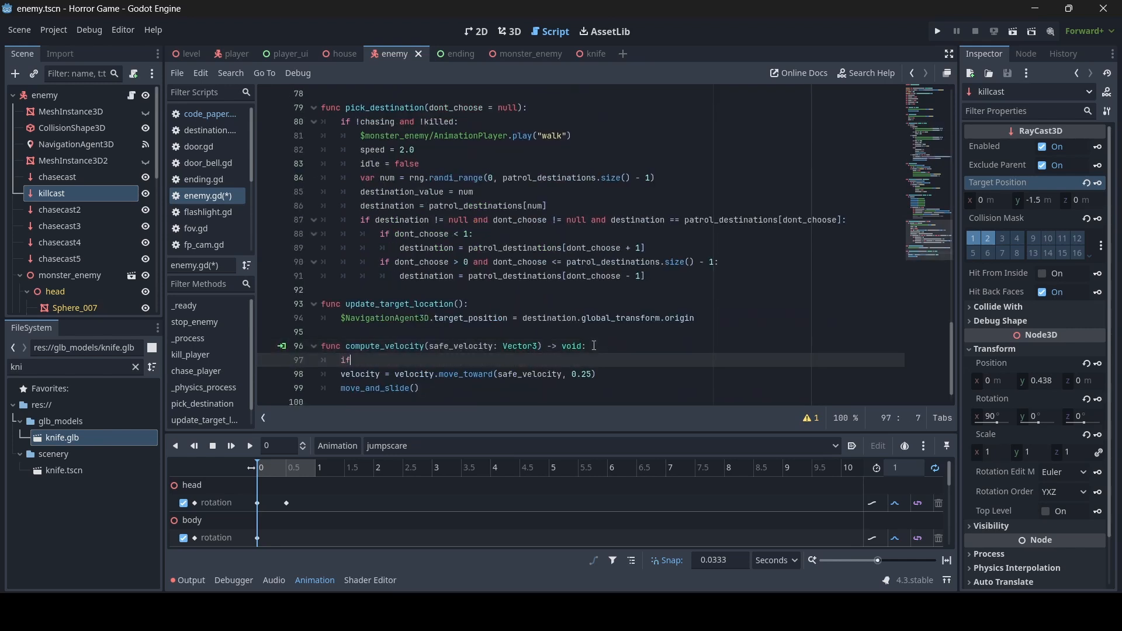
text(!killed:)
drag(421, 388, 343, 375)
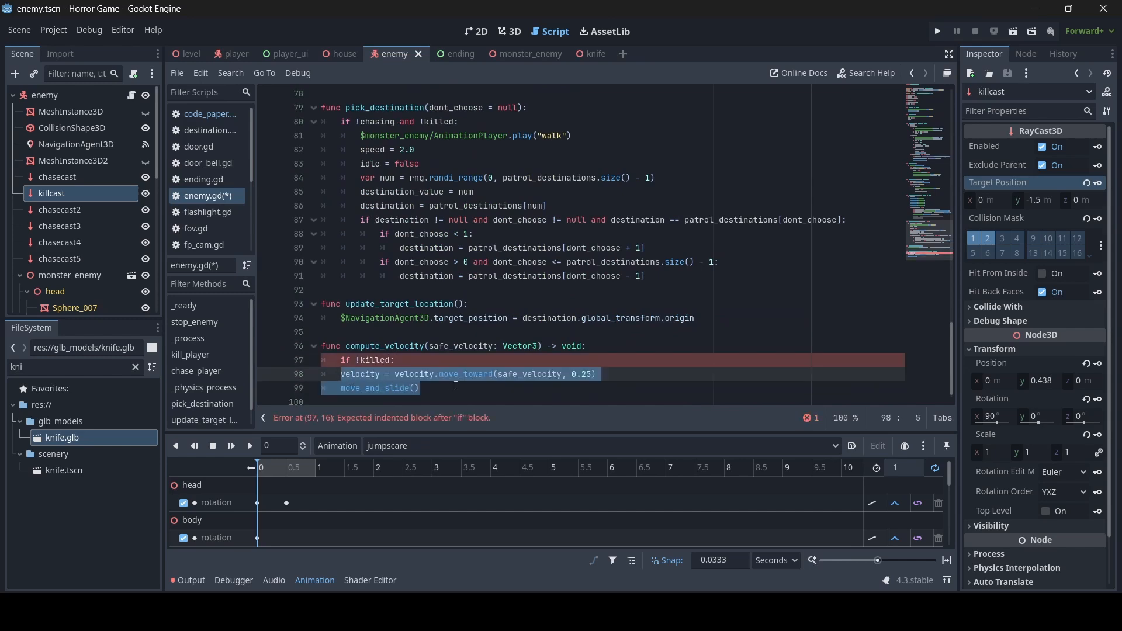
key(Tab)
scroll(461, 368, up, 15)
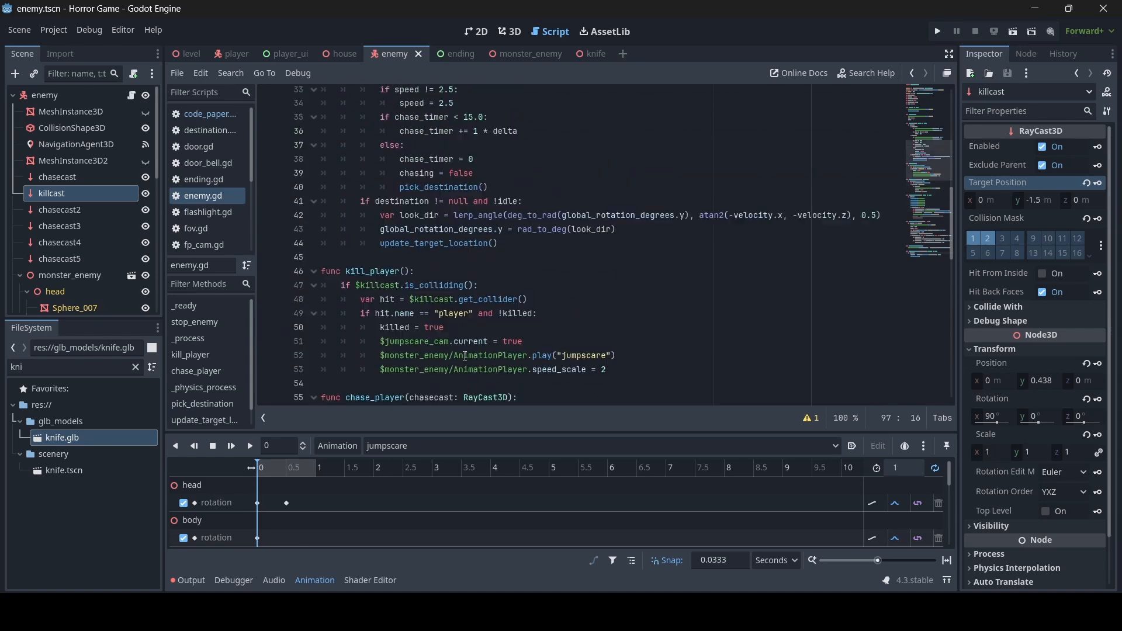
scroll(465, 356, up, 11)
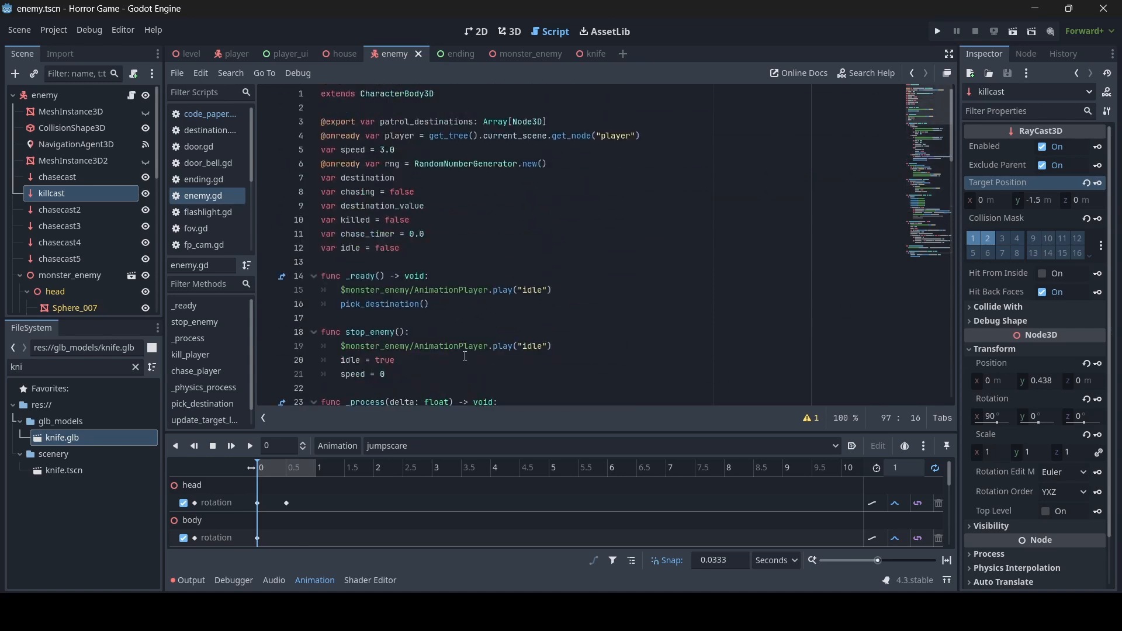
scroll(465, 356, down, 14)
click(632, 232)
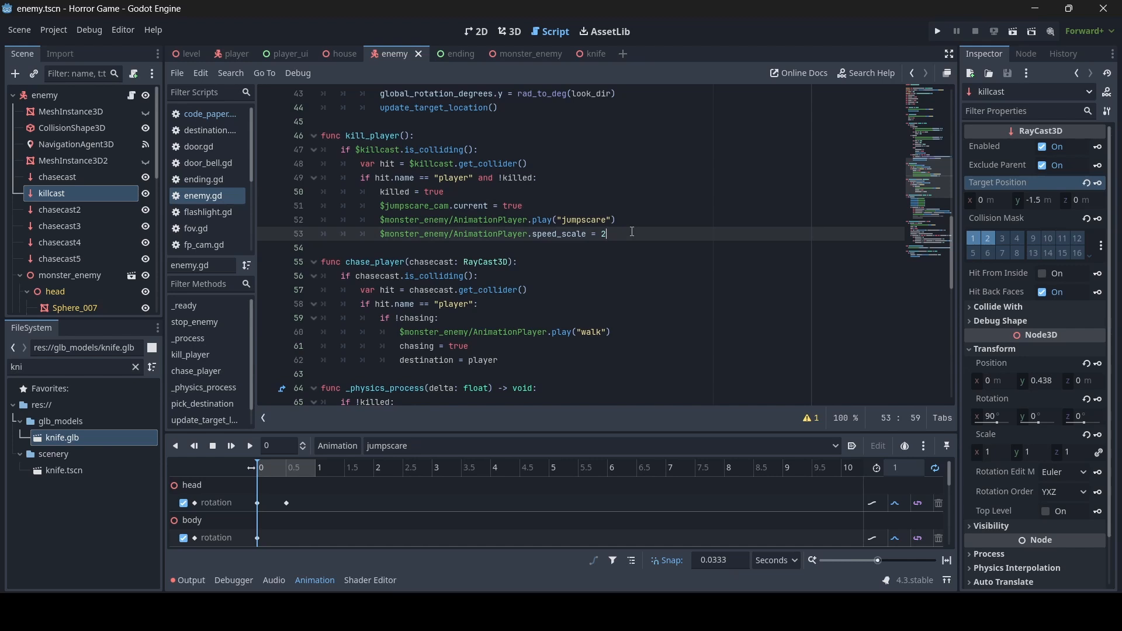
- In kill_player, set the player node's process_mode to Node.PROCESS_MODE_DISABLED and save
key(Return)
text(get_tr)
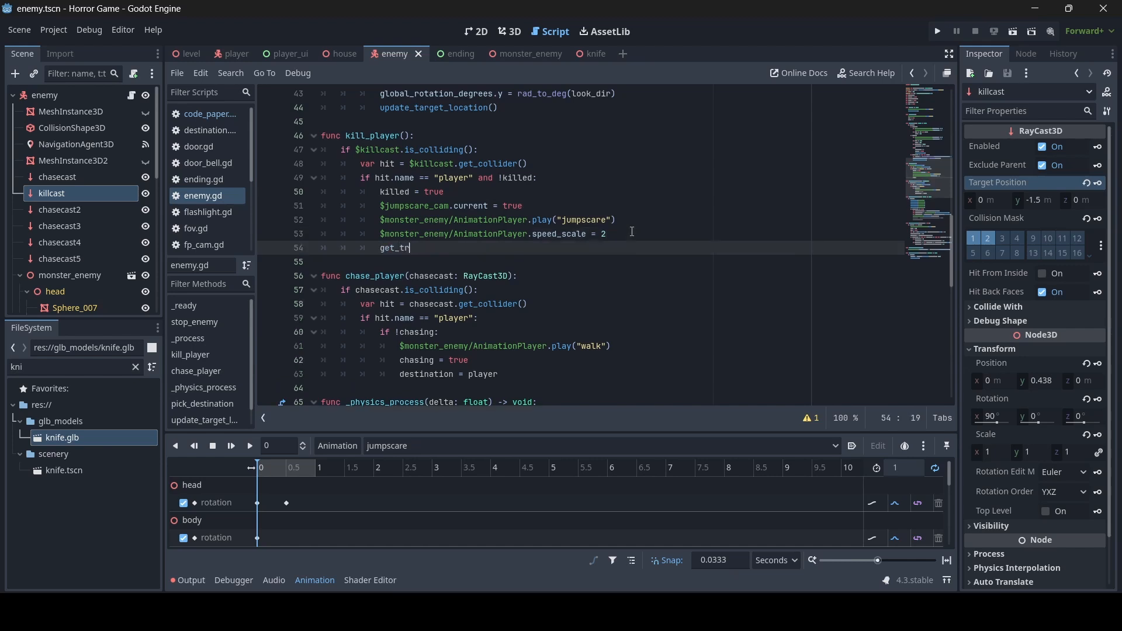
text(ee().current_scene.get)
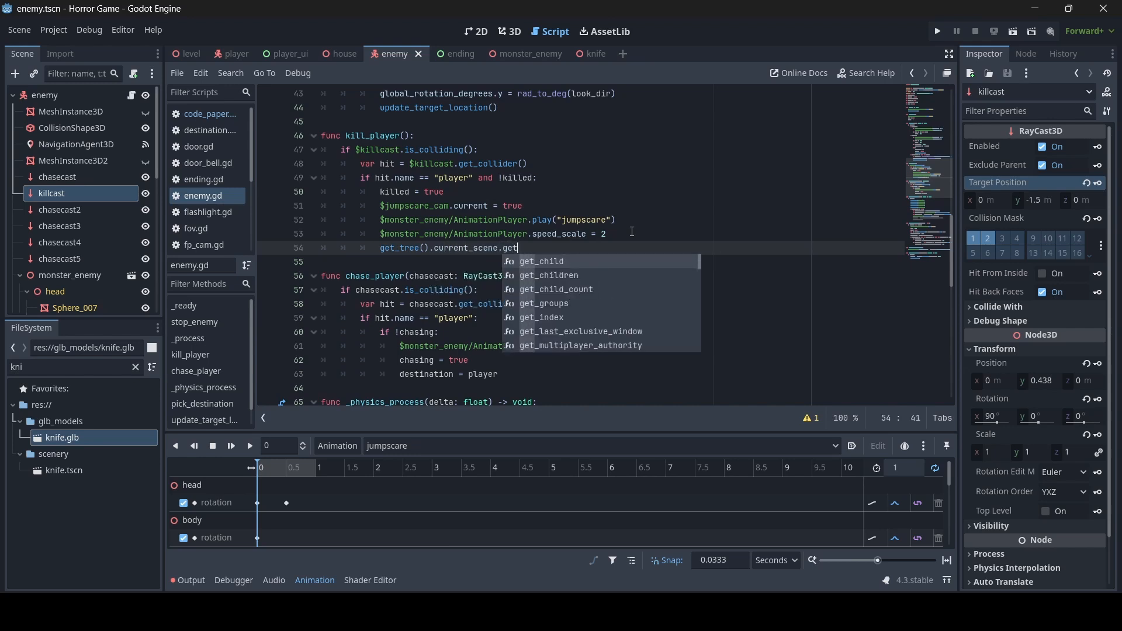
text(_node("pl)
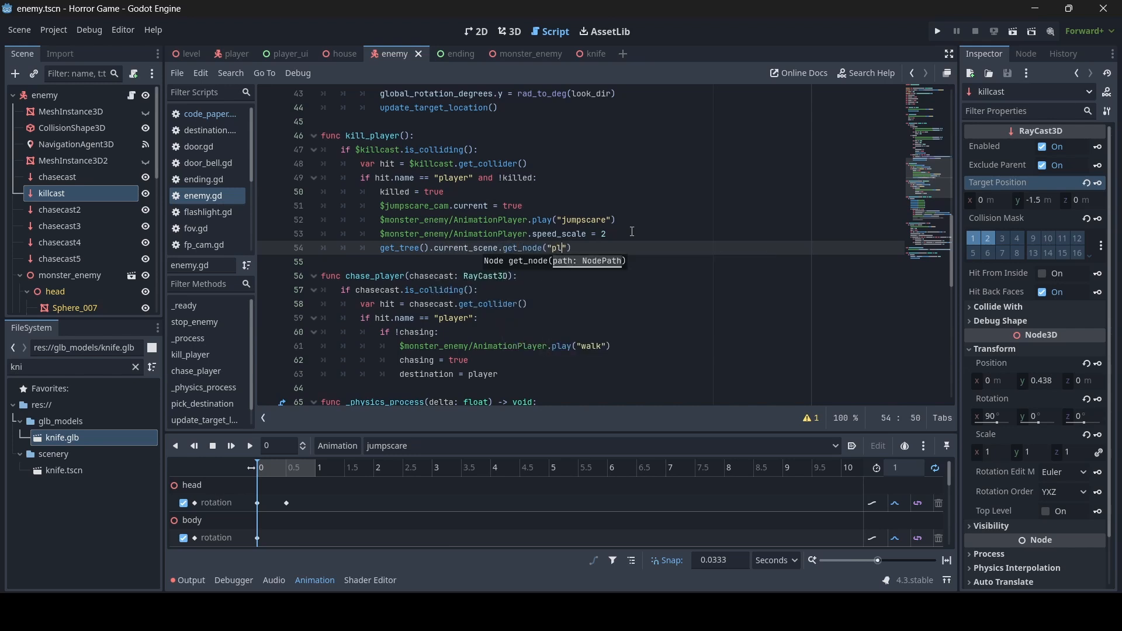
text(ayer")
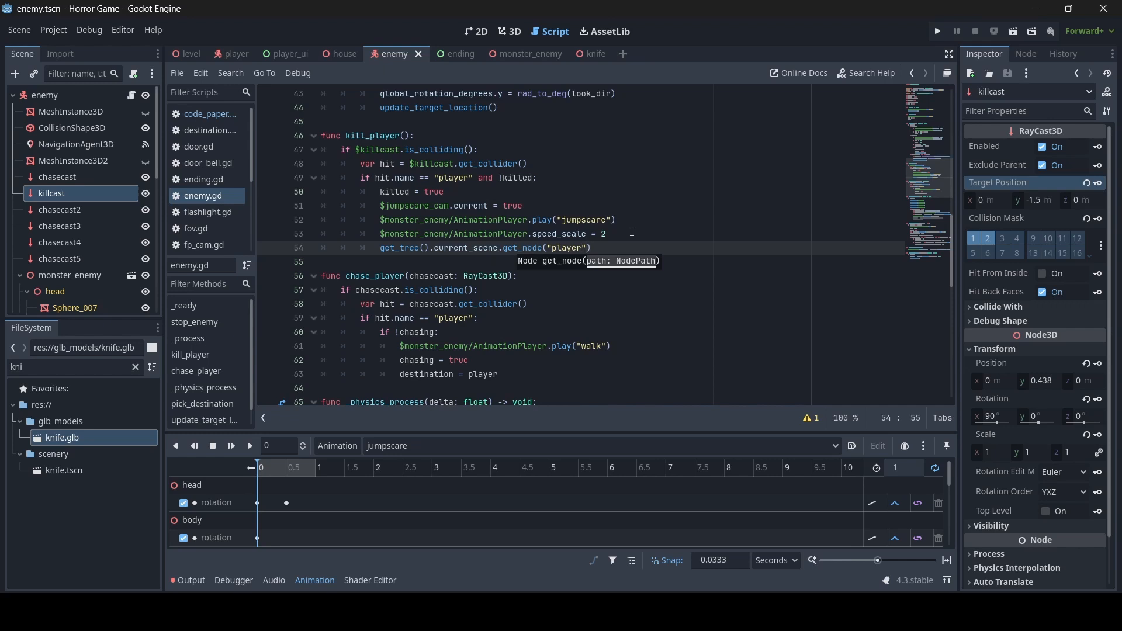
text().proce)
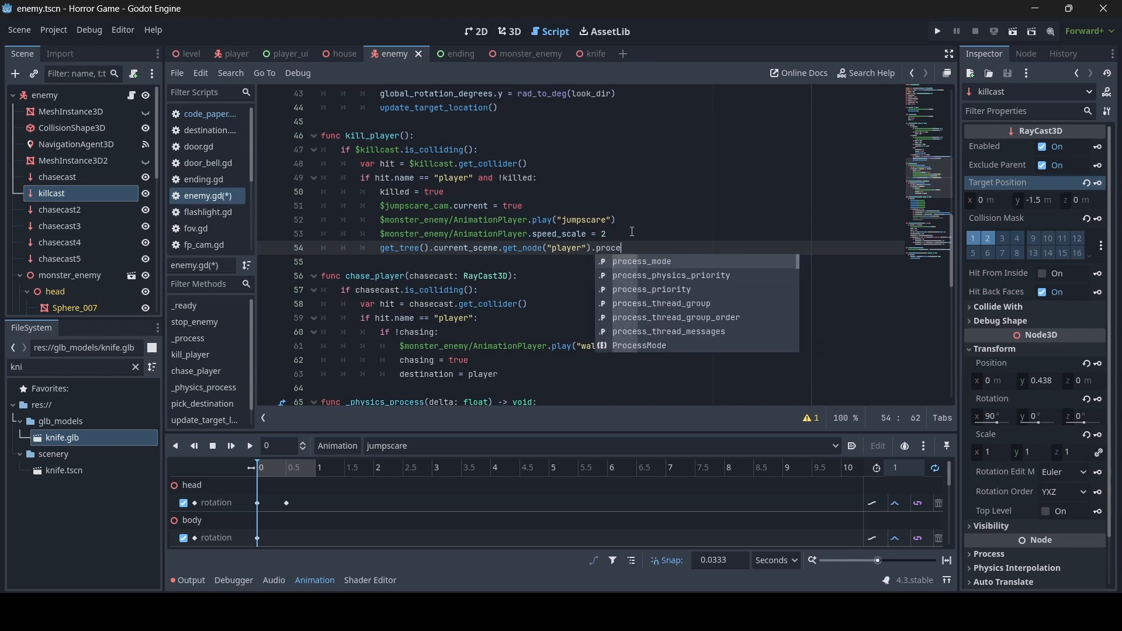
key(Return)
text(=)
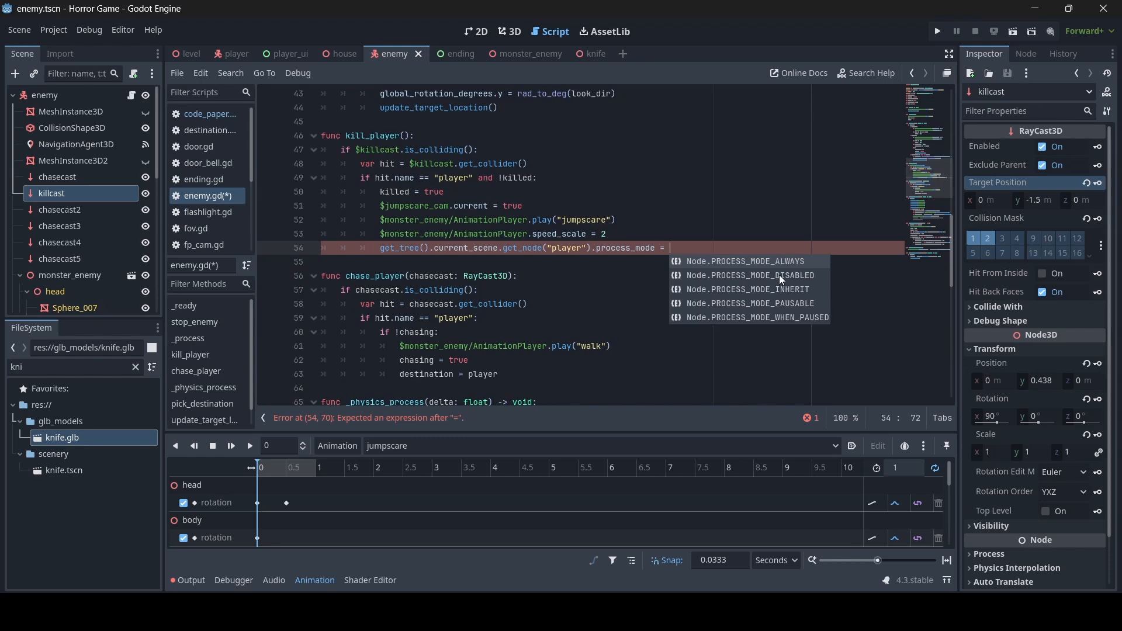
double_click(779, 274)
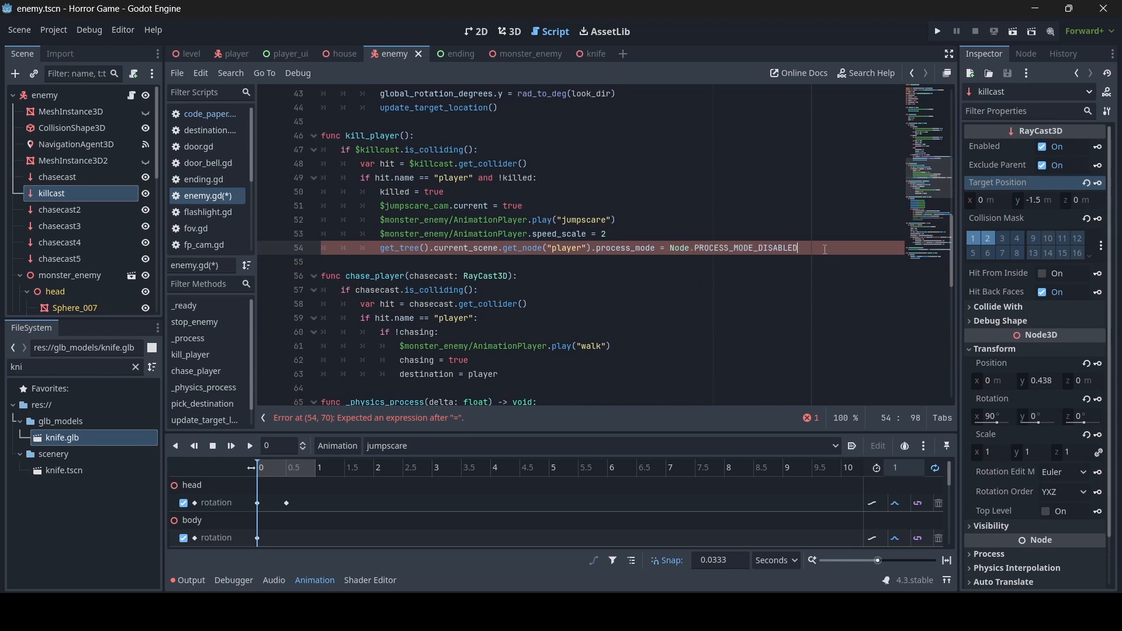
key(ctrl+s)
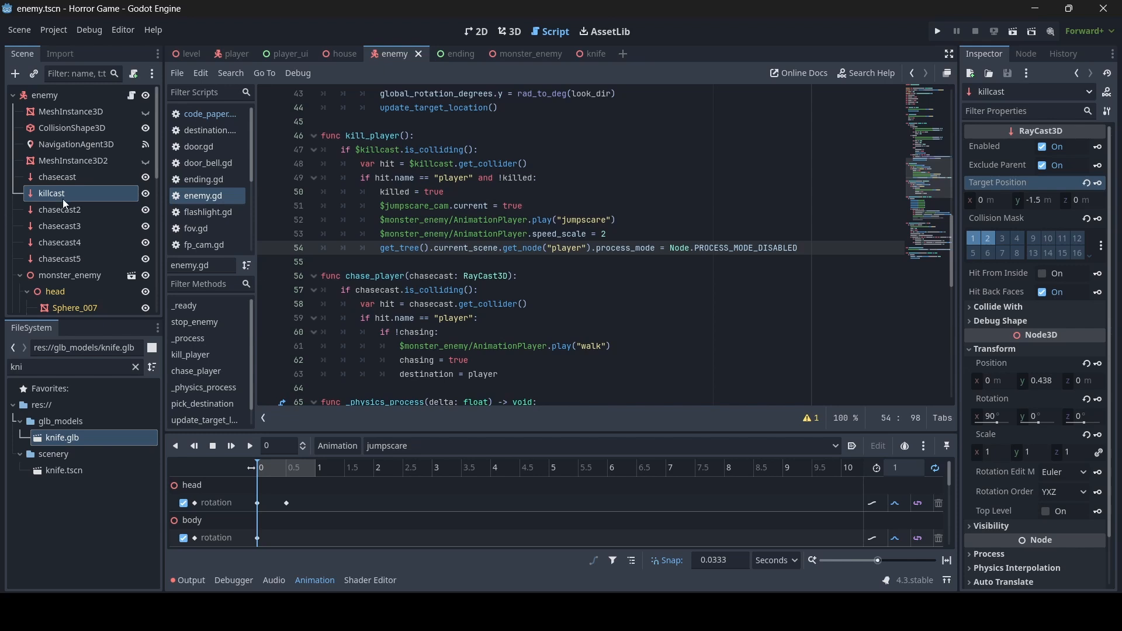
- Disable the killcast raycast by default and save the enemy scene
scroll(67, 208, down, 2)
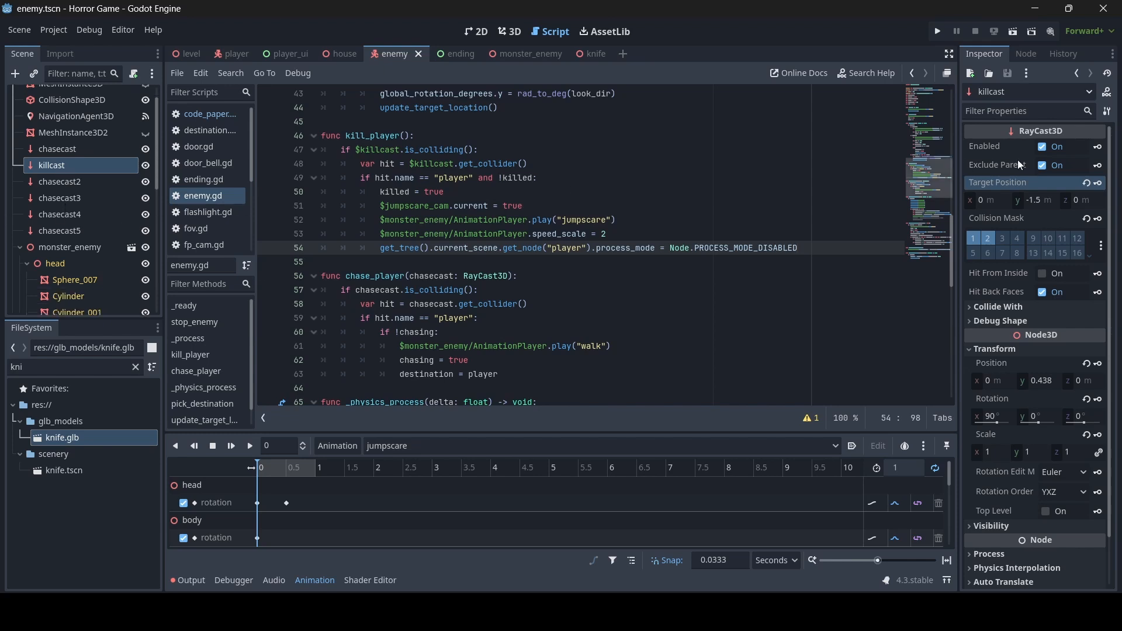
click(1044, 150)
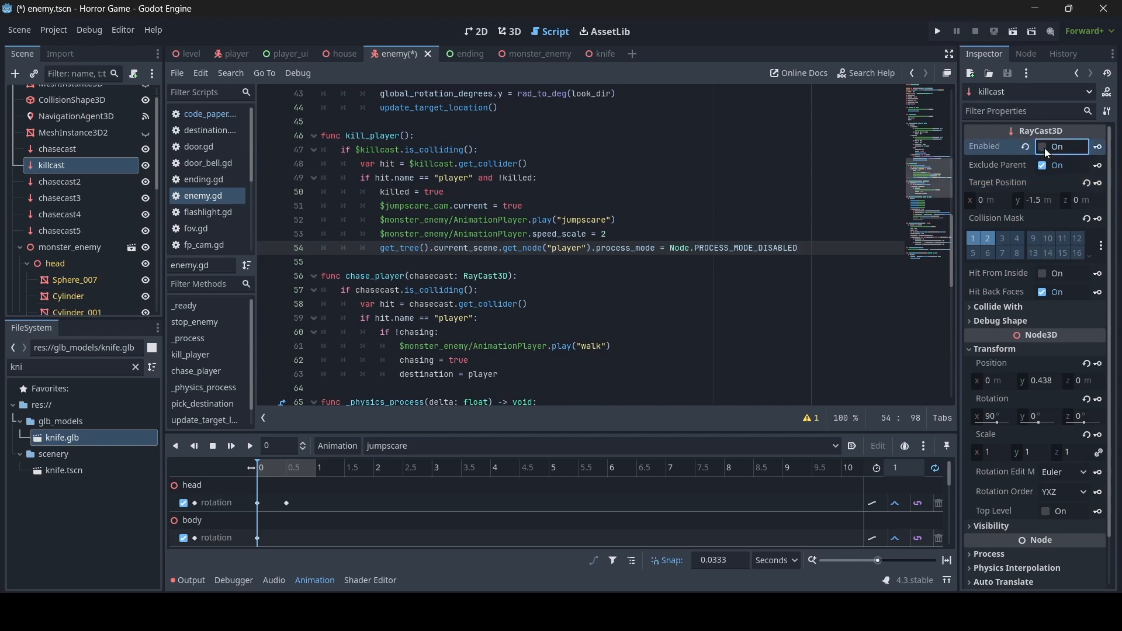
key(ctrl+s)
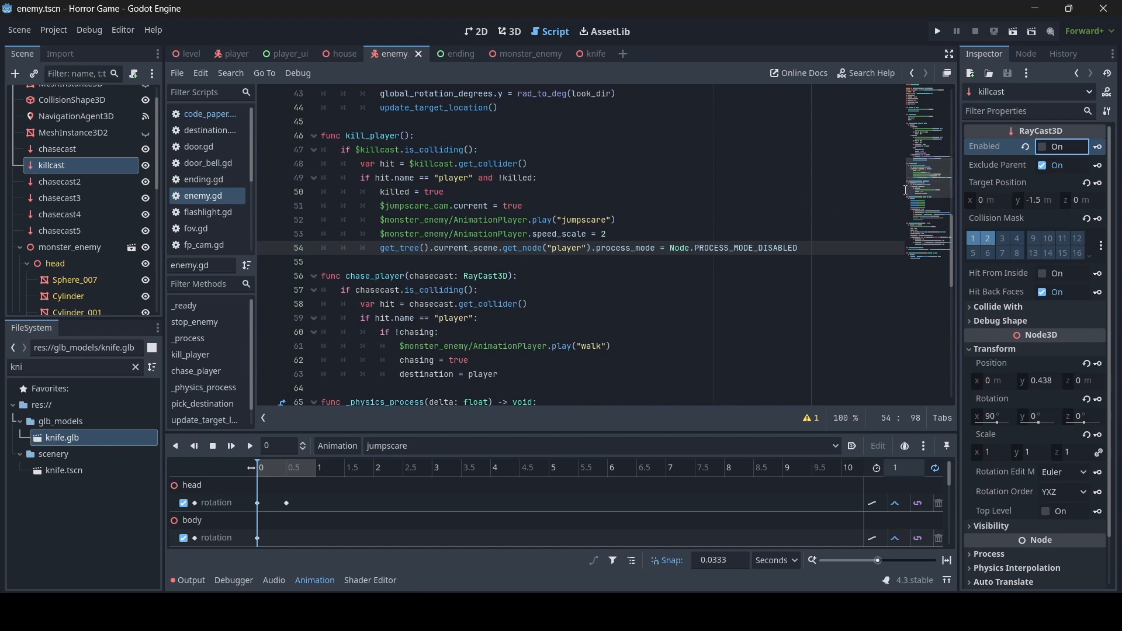
- After chasing = true, add 'if !$killcast.enabled:' with '$killcast.enabled = true' and save
scroll(489, 323, down, 2)
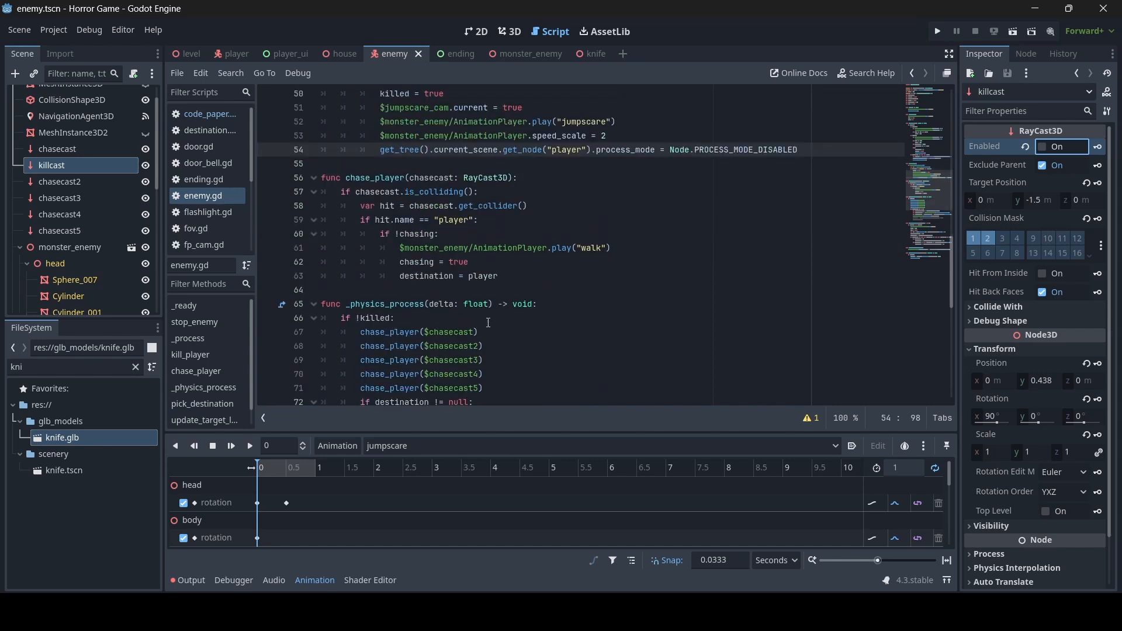
click(504, 263)
key(Return)
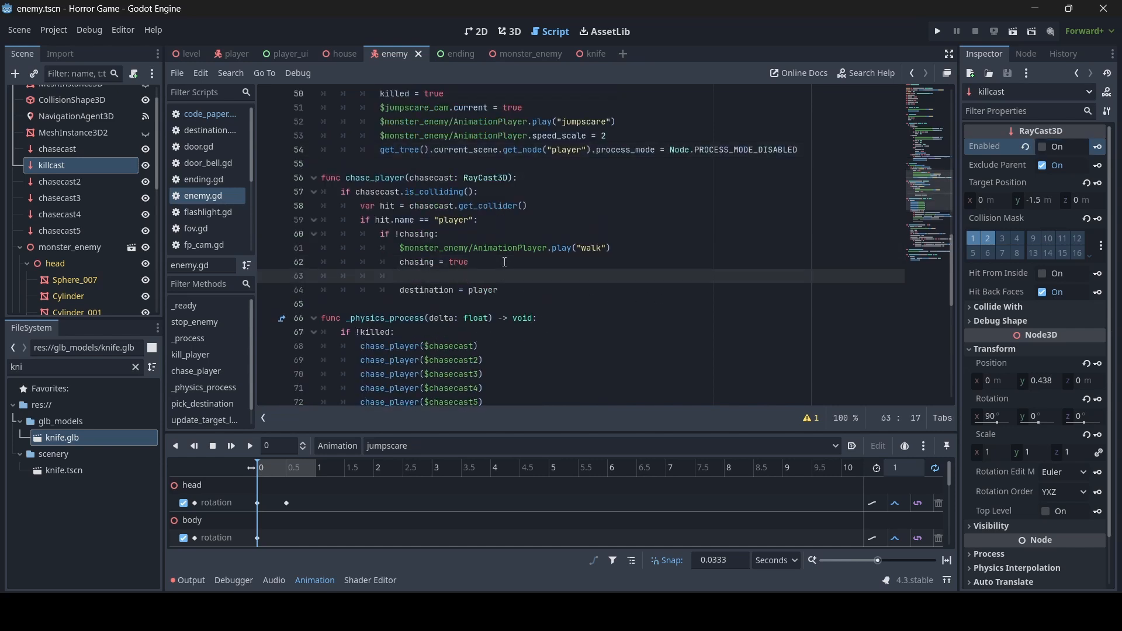
text(if $)
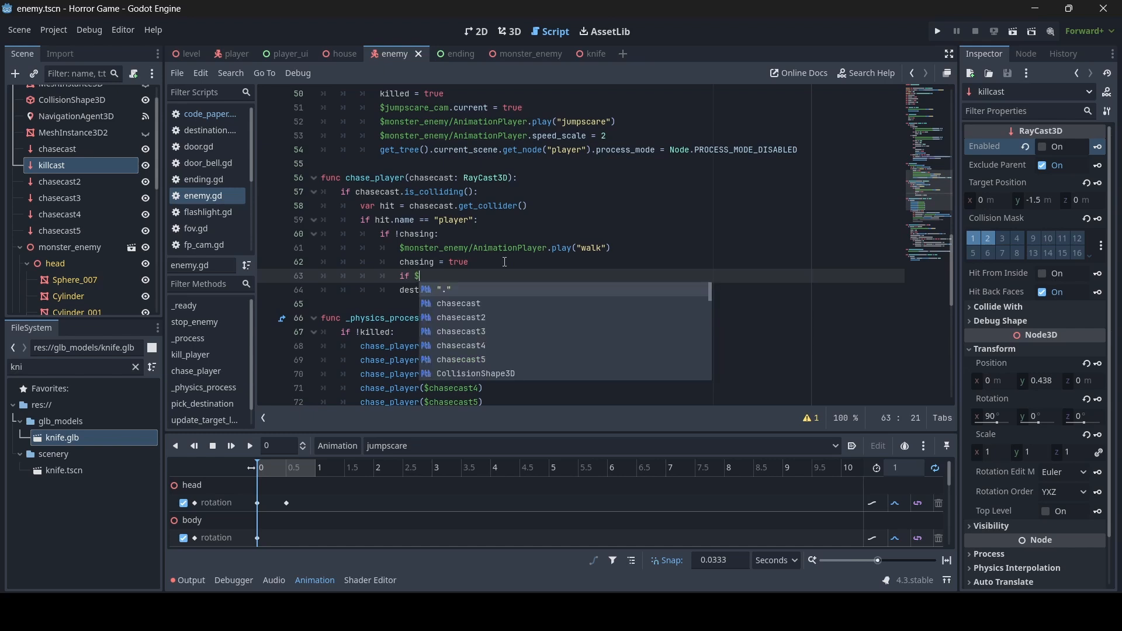
text(killcast.en)
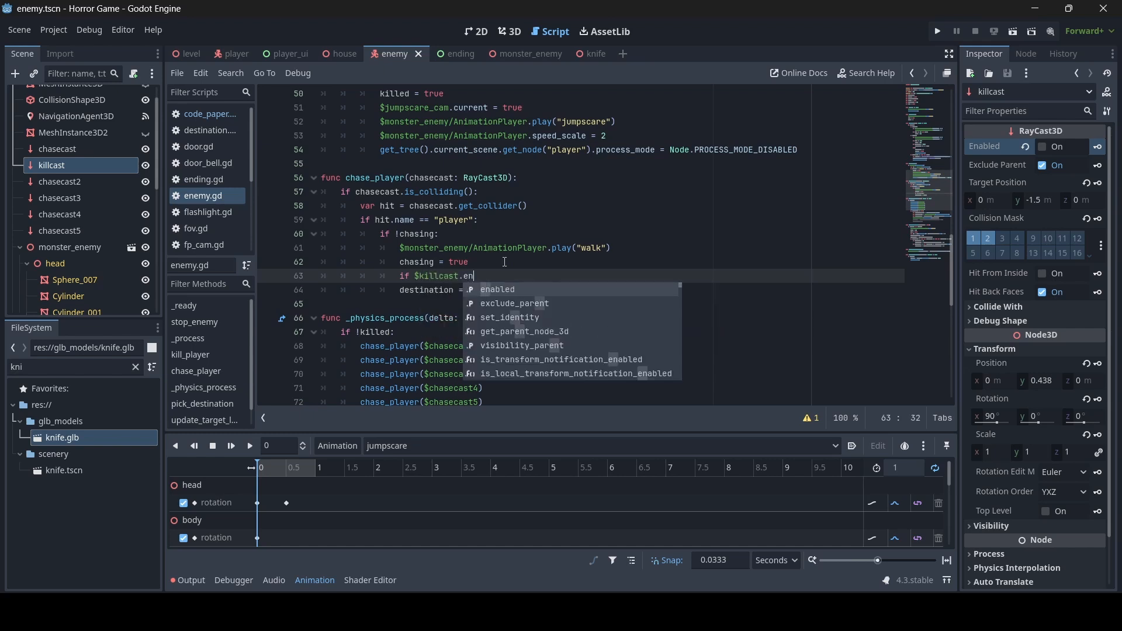
key(Return)
text(:)
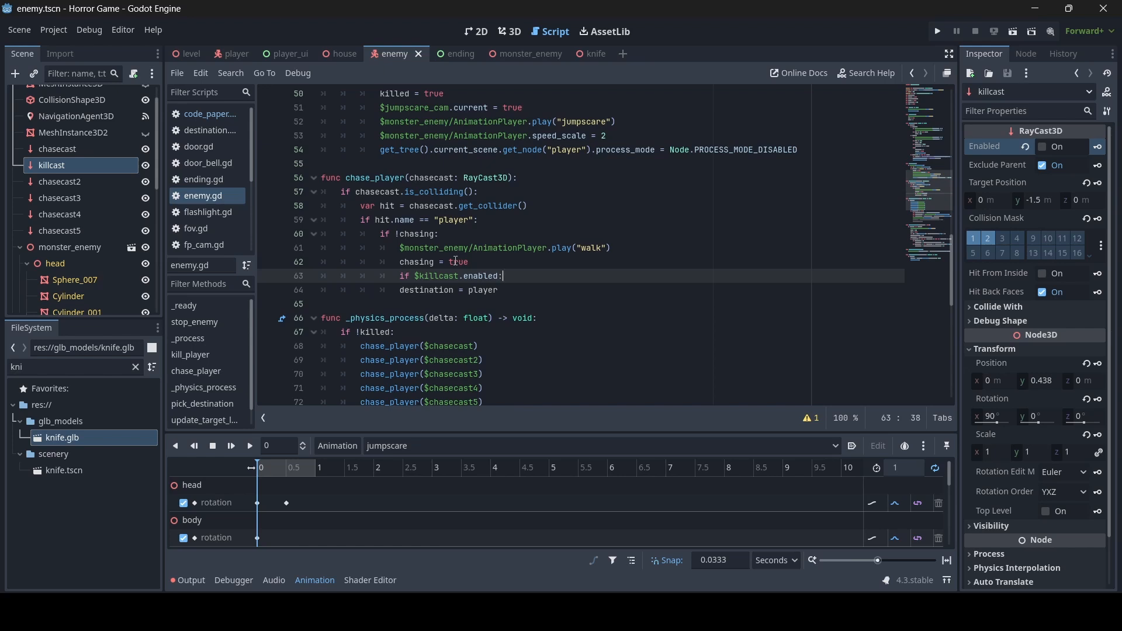
click(412, 276)
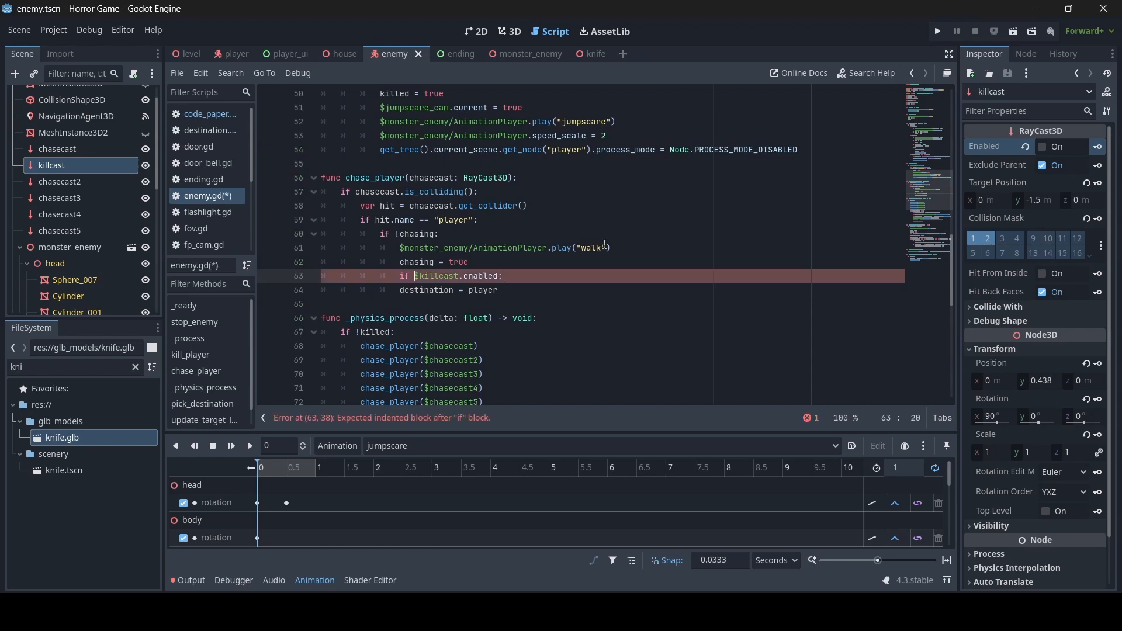
text(!)
click(516, 276)
key(Return)
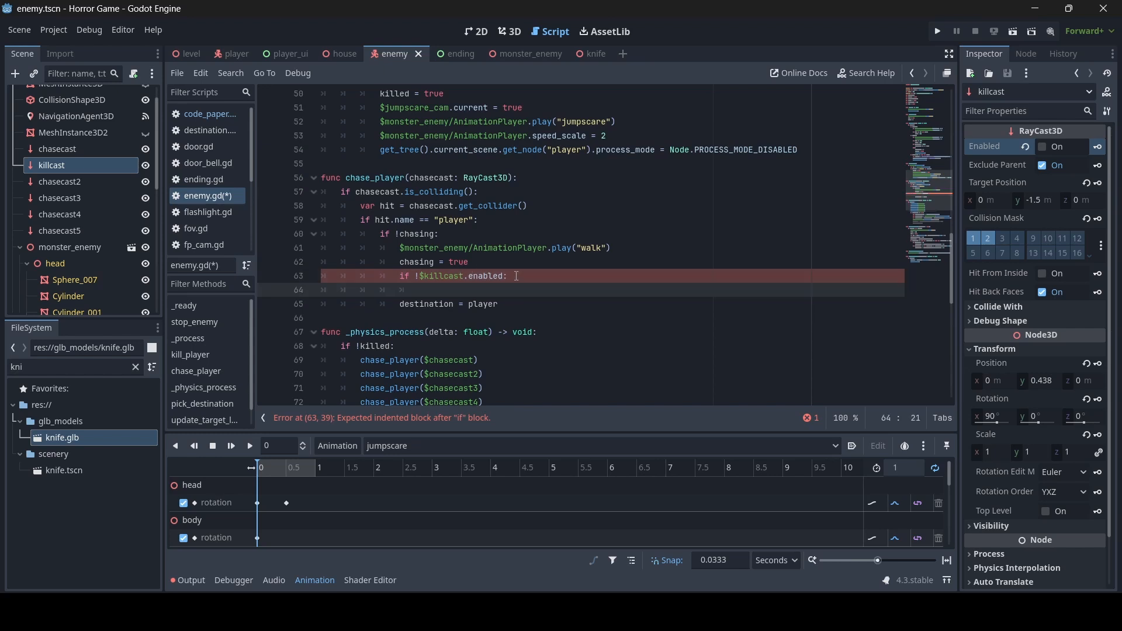
text($killcast.enabled = true)
key(ctrl+s)
- After chase_timer = 0, add 'if $killcast.enabled:' with '$killcast.enabled = false' and save
scroll(550, 319, up, 9)
click(549, 319)
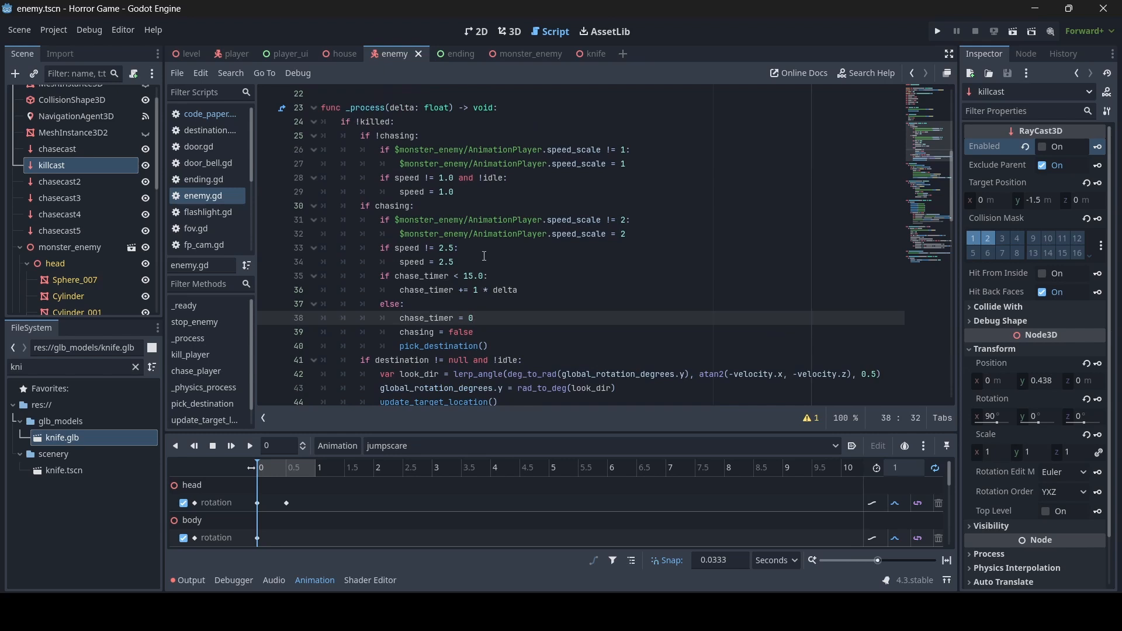
key(Return)
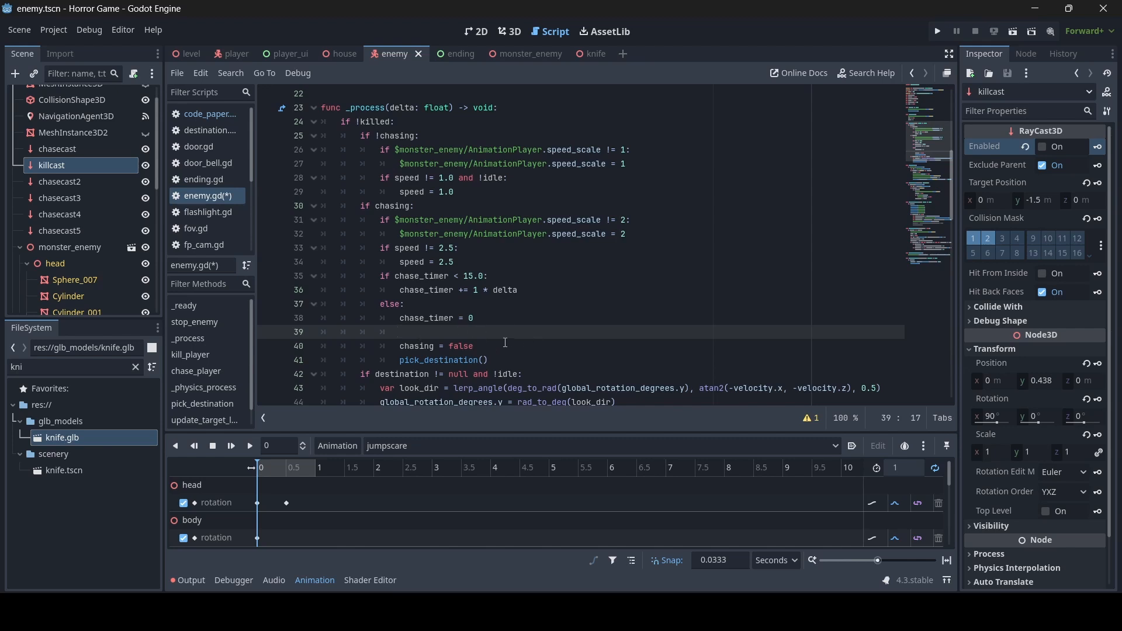
text(if !$killcast.enabled: 					$killcast.enabled = true)
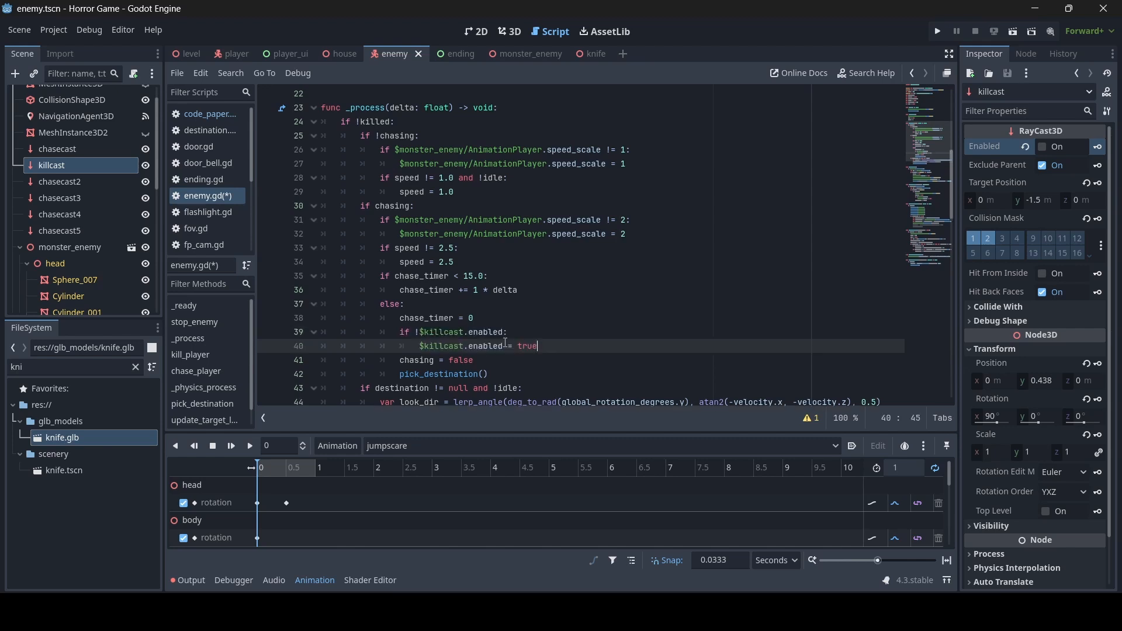
click(418, 330)
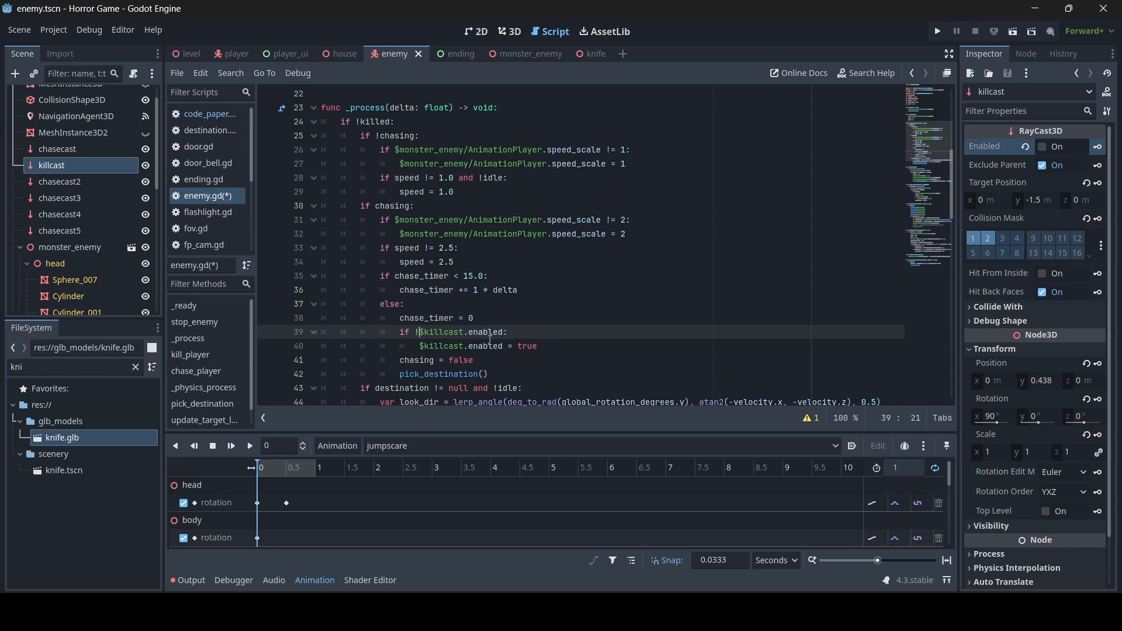
key(BackSpace)
drag(554, 346, 517, 346)
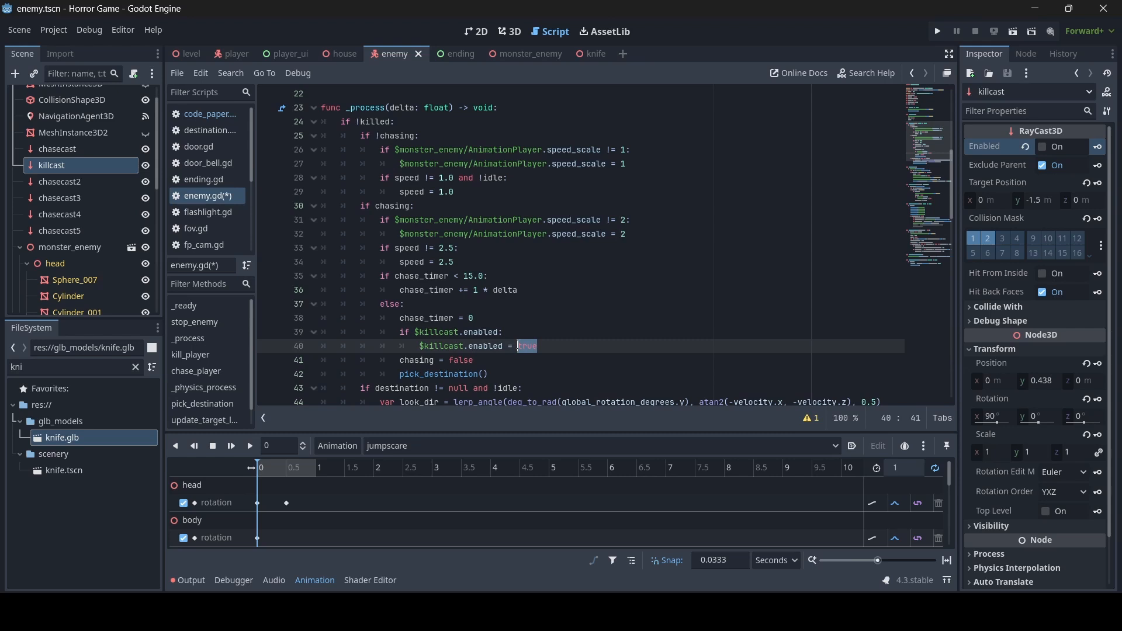
text(false)
key(ctrl+s)
click(518, 333)
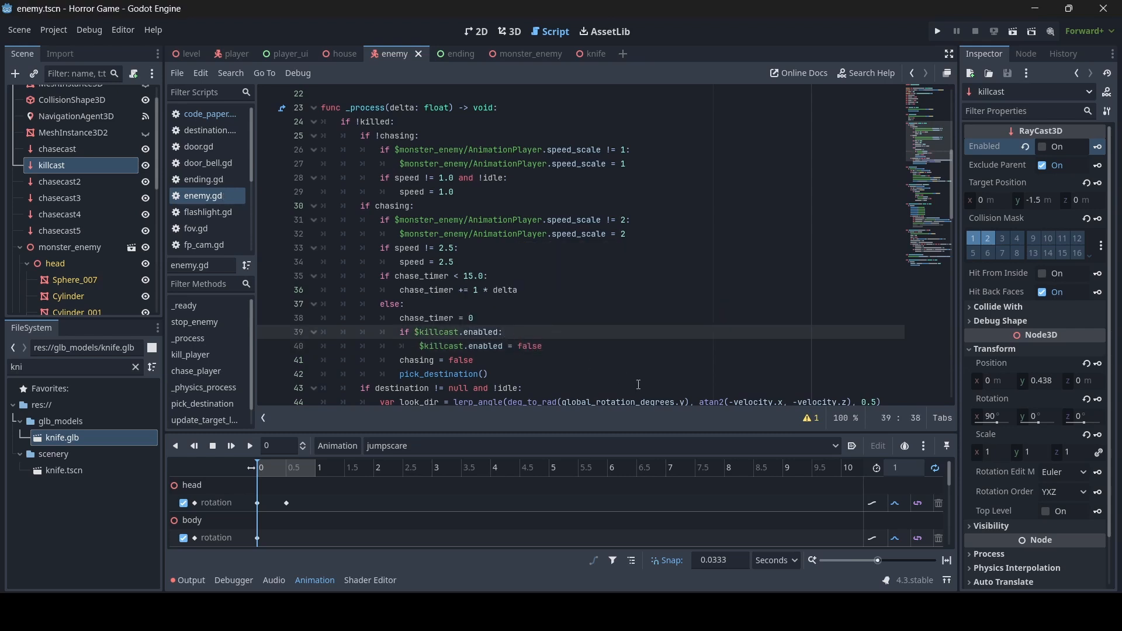
scroll(584, 234, up, 1)
click(555, 150)
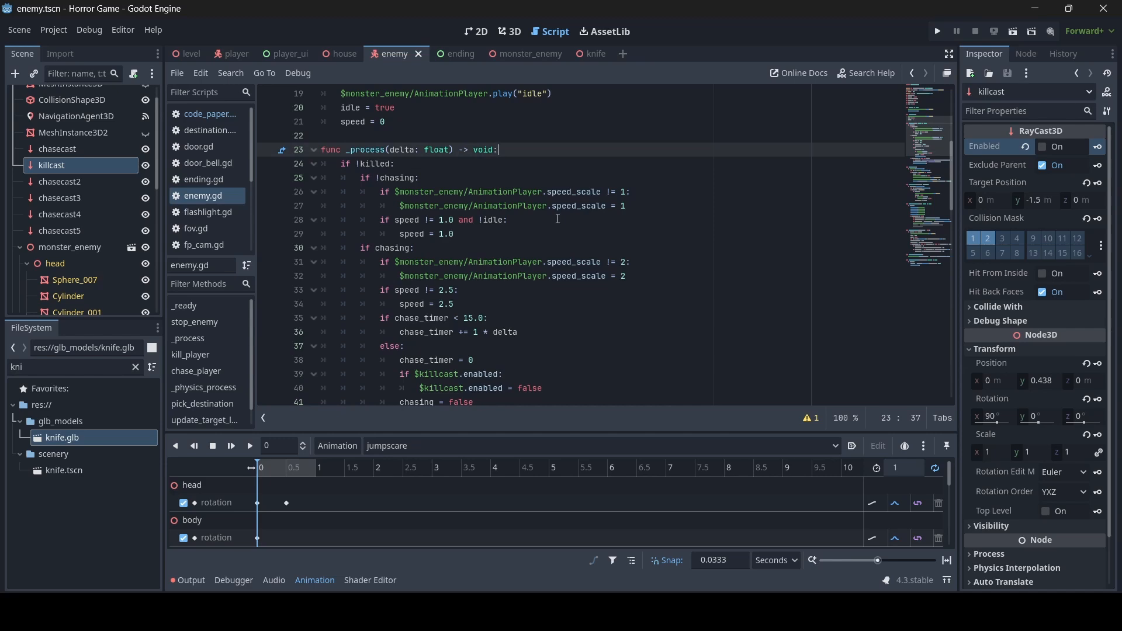
scroll(558, 219, down, 7)
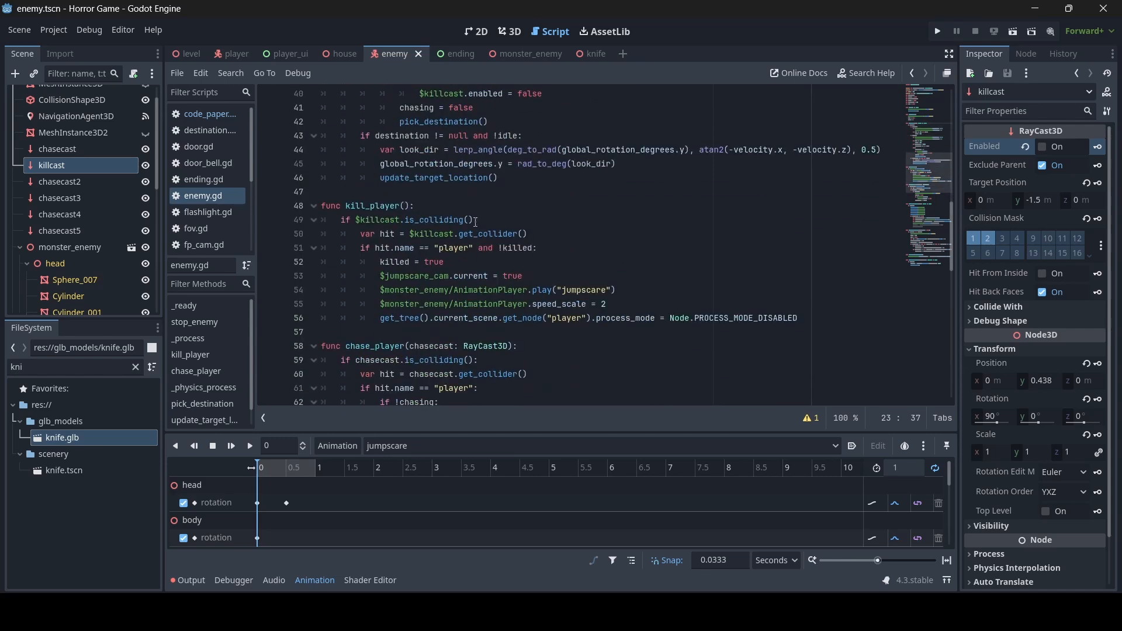
- Start kill_player with $killcast.look_at(get_tree().current_scene.get_node("player"))
click(468, 209)
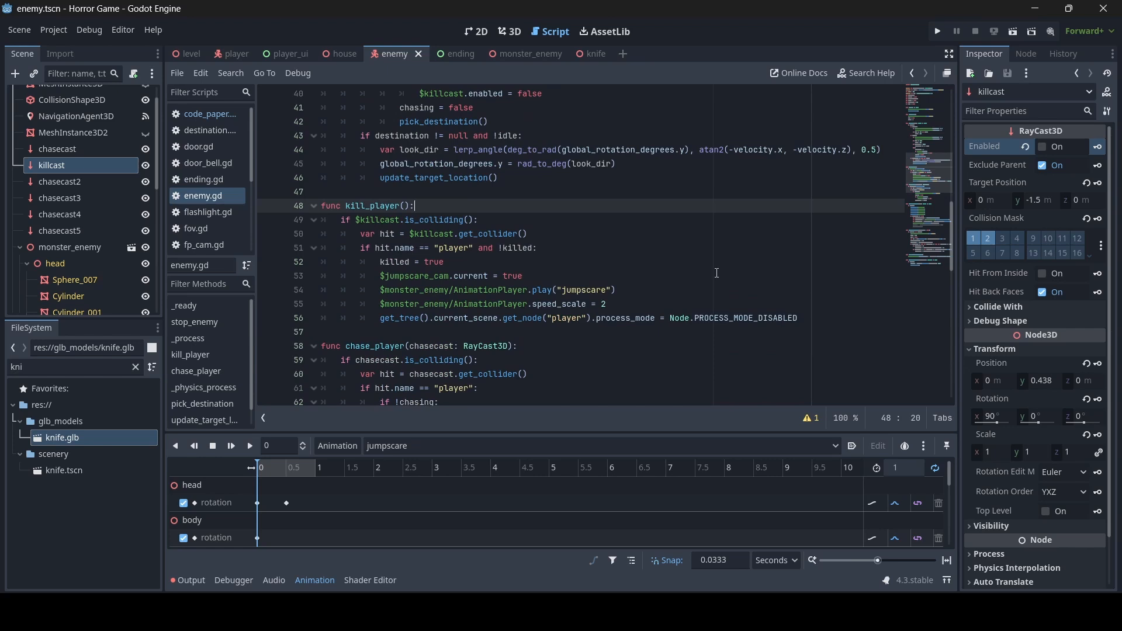
key(Return)
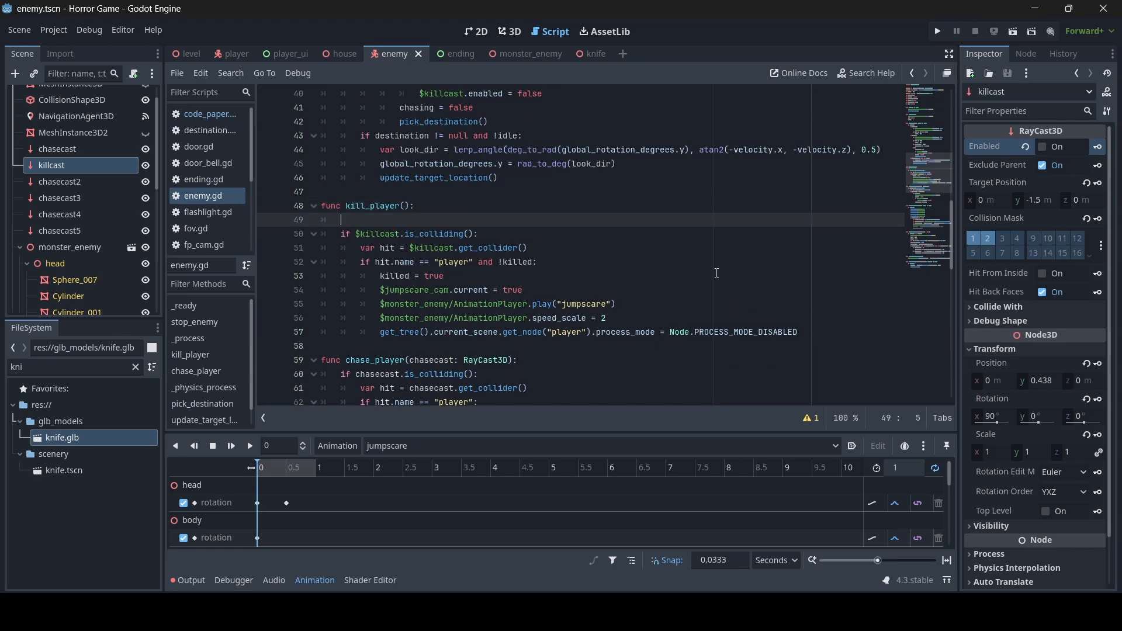
text($killcast)
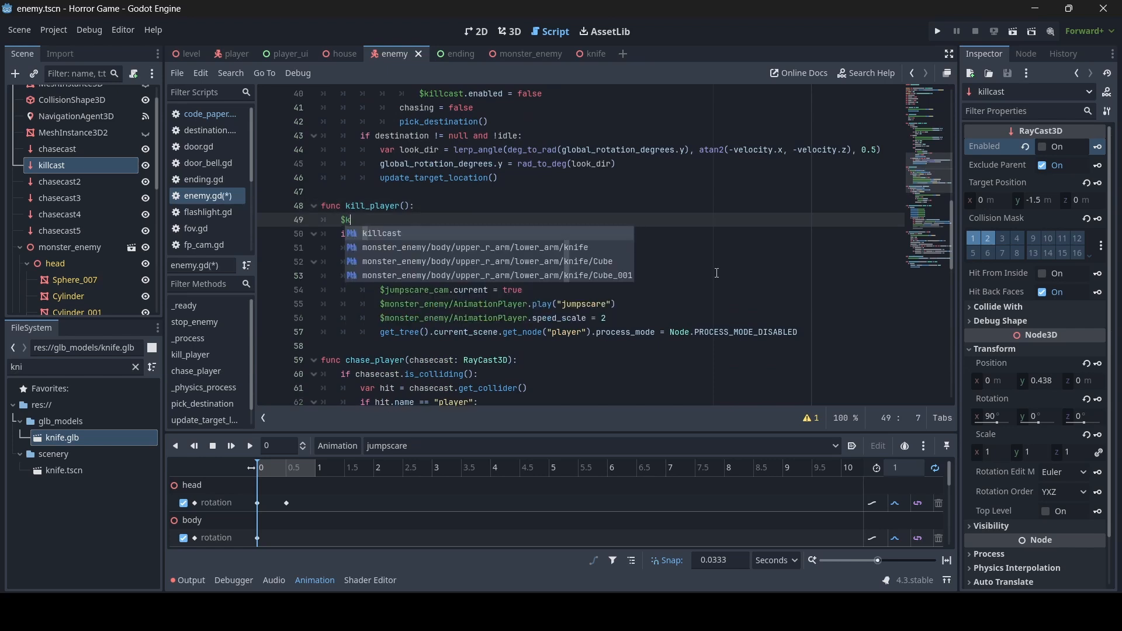
text(look_at()
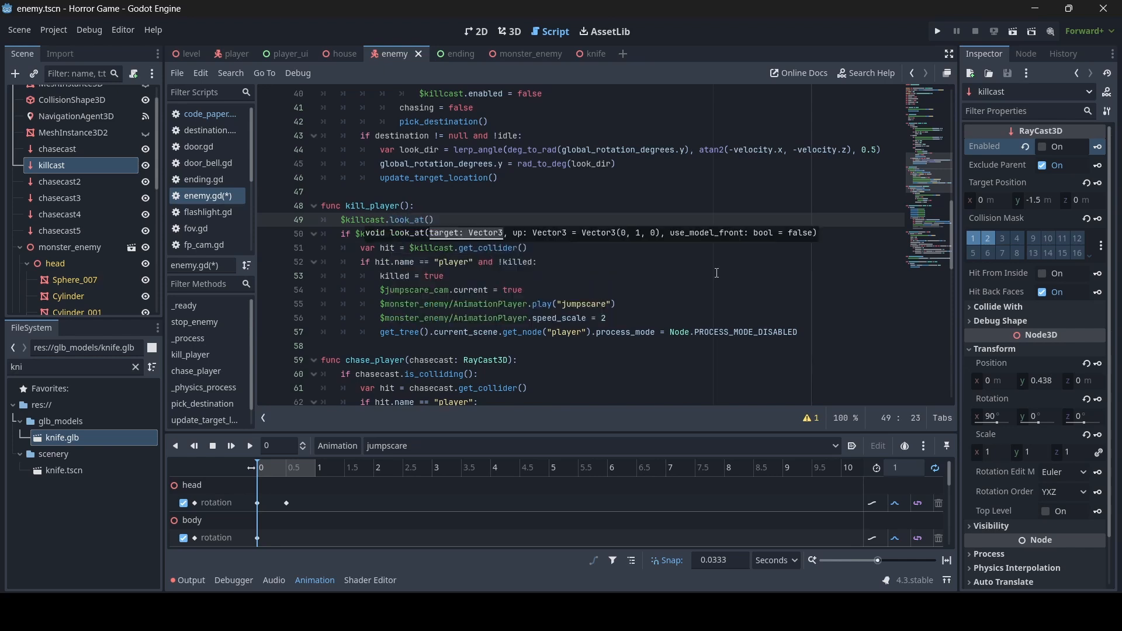
text(get_tr)
key(Return)
text(.curre)
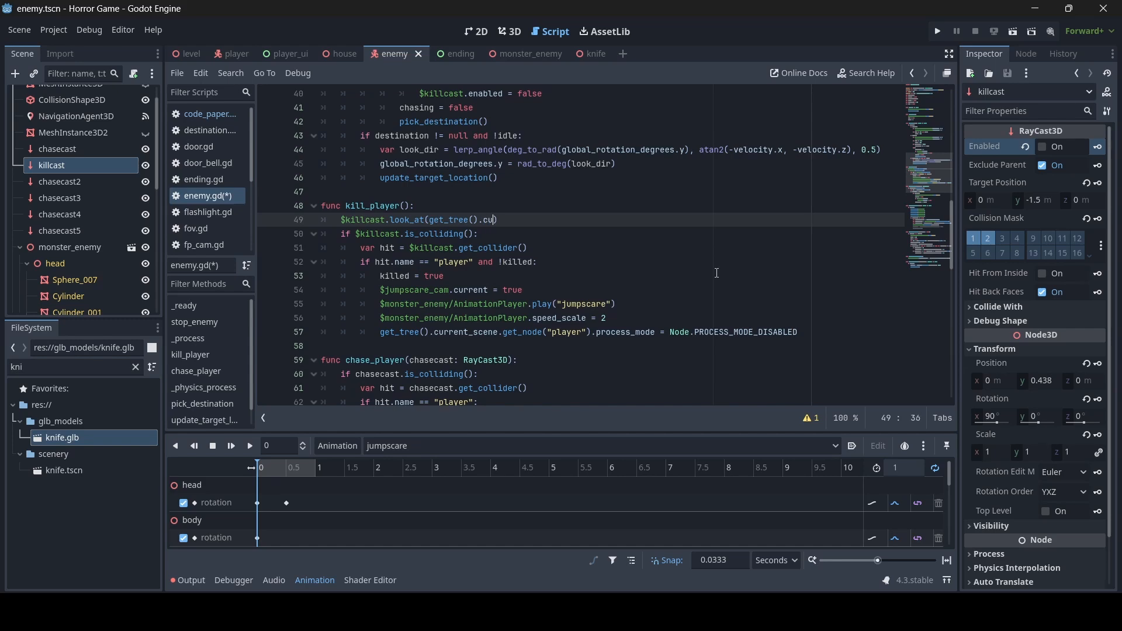
key(Return)
text(.get_node)
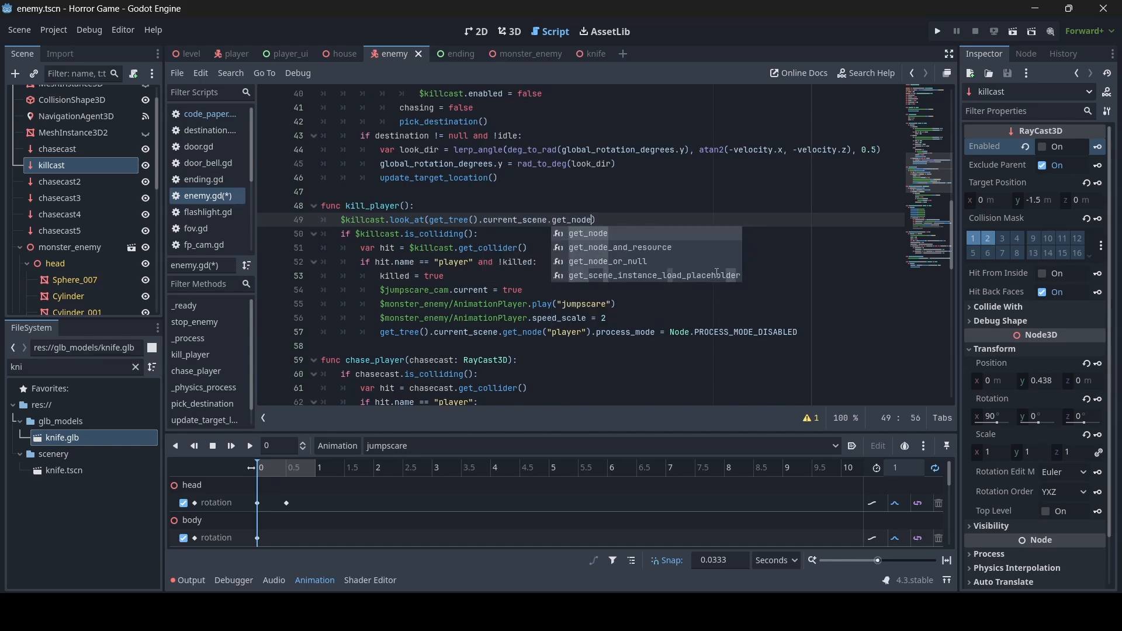
key(Return)
text("player)
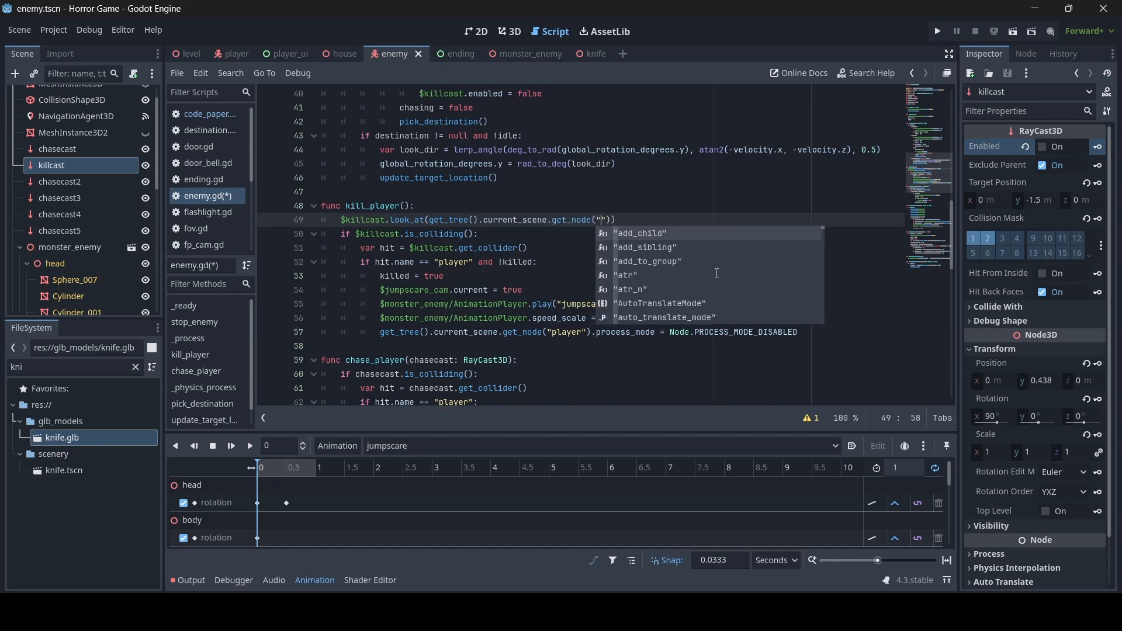
- Replace both get_node("player") calls on lines 49 and 57 with player and save
scroll(717, 273, up, 12)
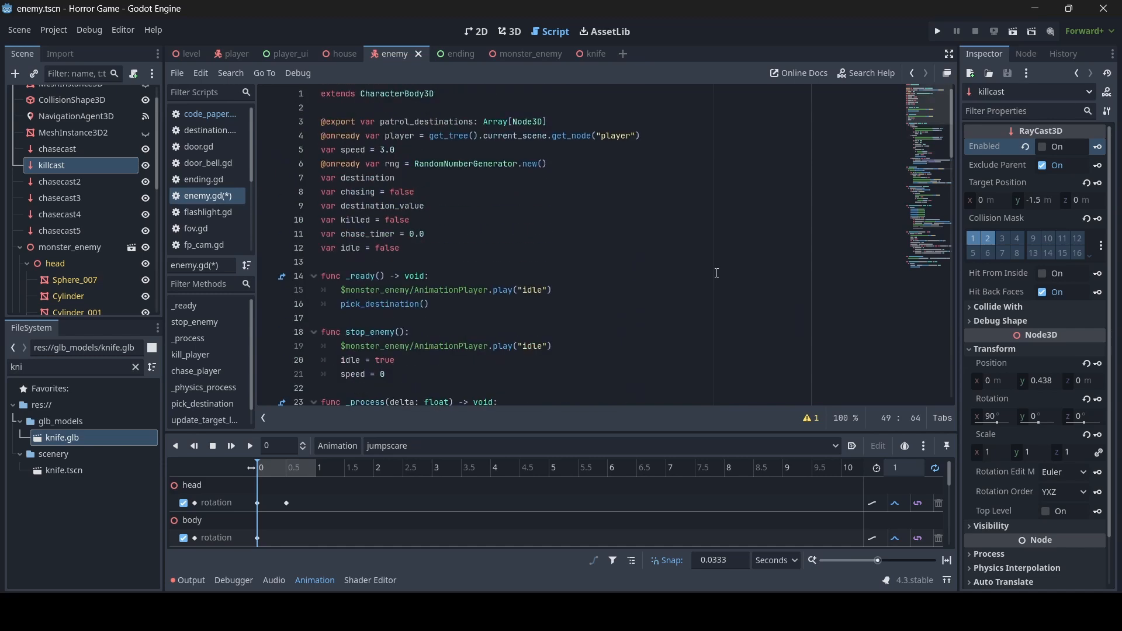
scroll(717, 273, down, 14)
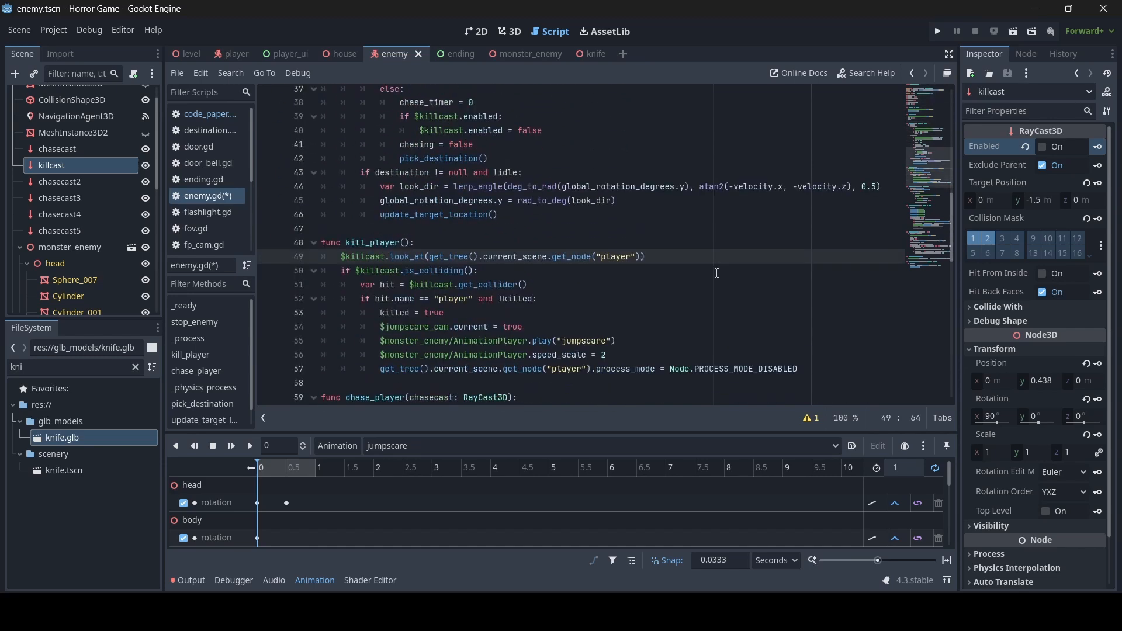
drag(642, 181, 430, 182)
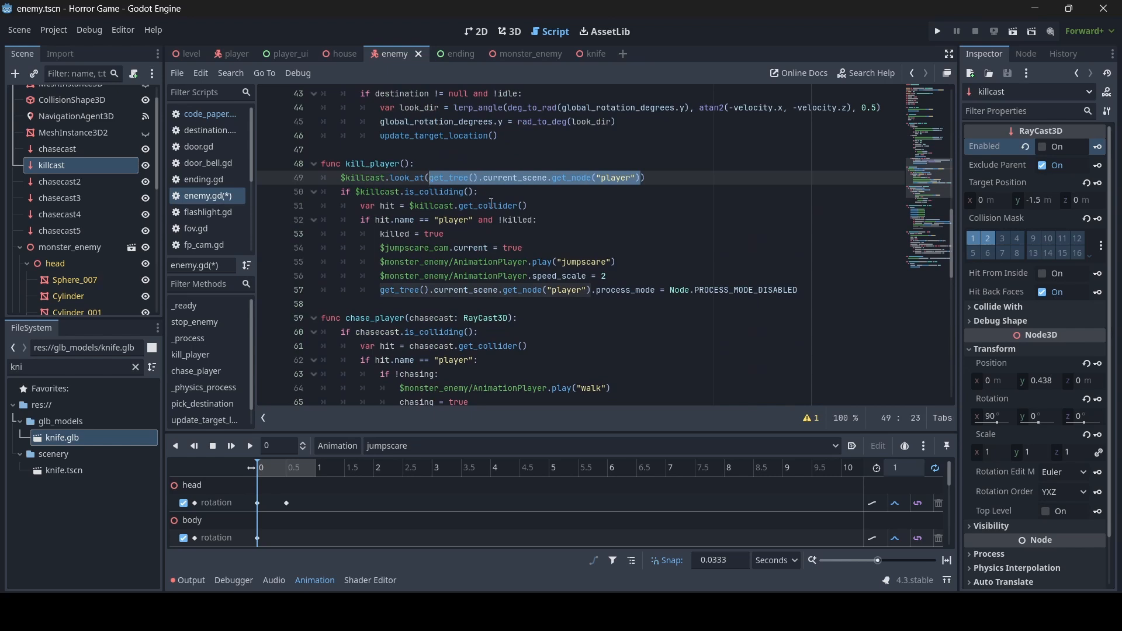
text(player)
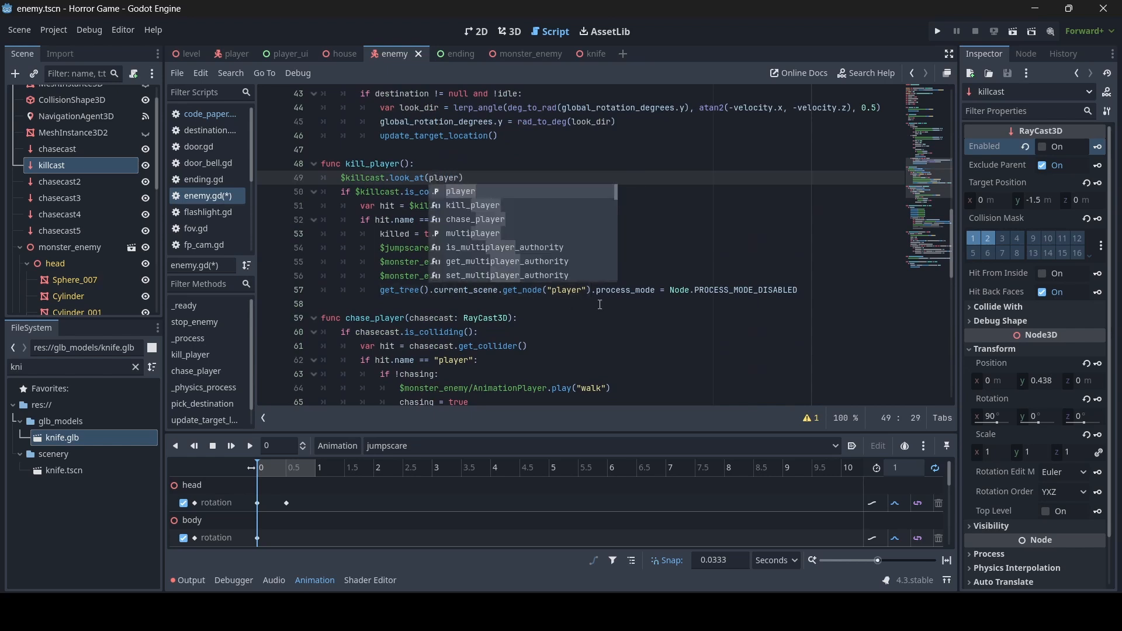
drag(592, 290, 380, 294)
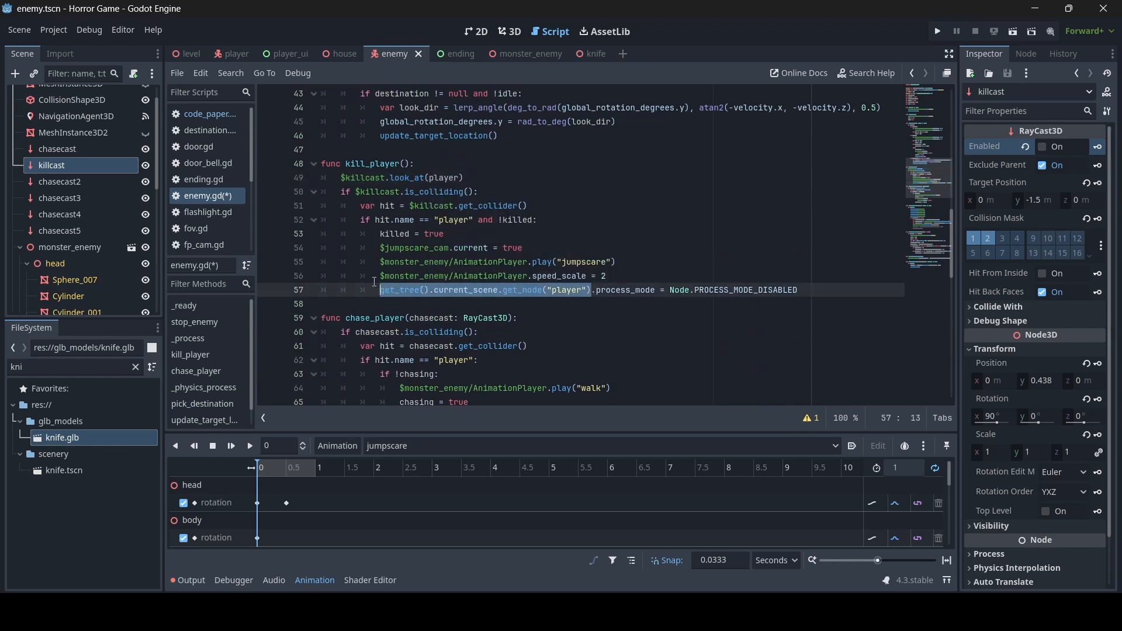
text(player)
key(ctrl+s)
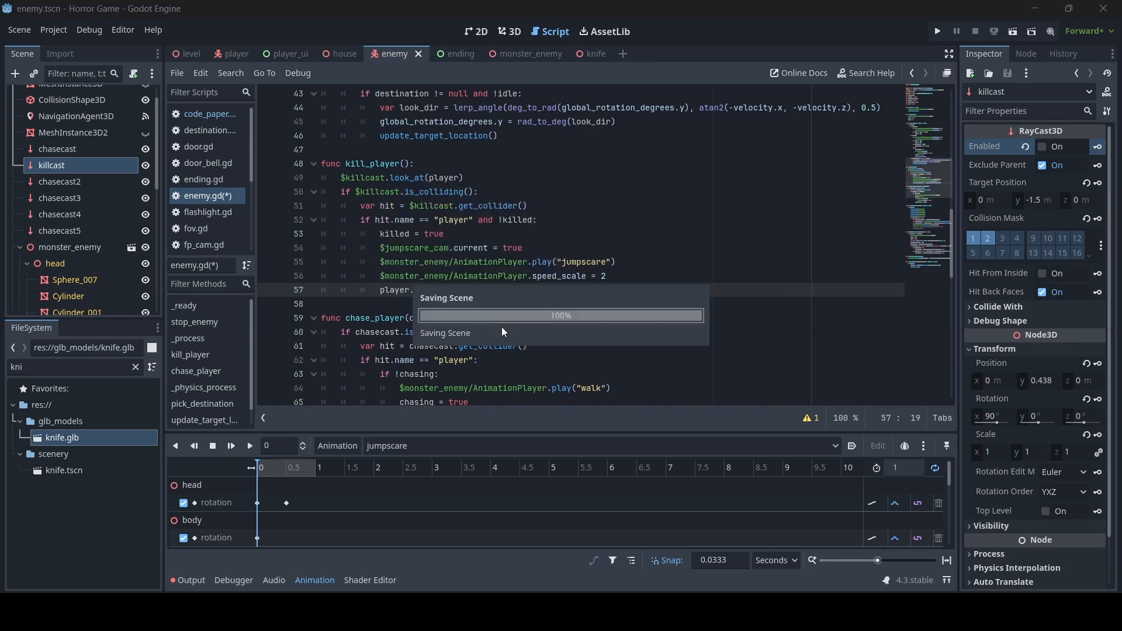
- Aim look_at at player.global_transform.origin, then show the player scene in the 3D view
scroll(526, 339, down, 11)
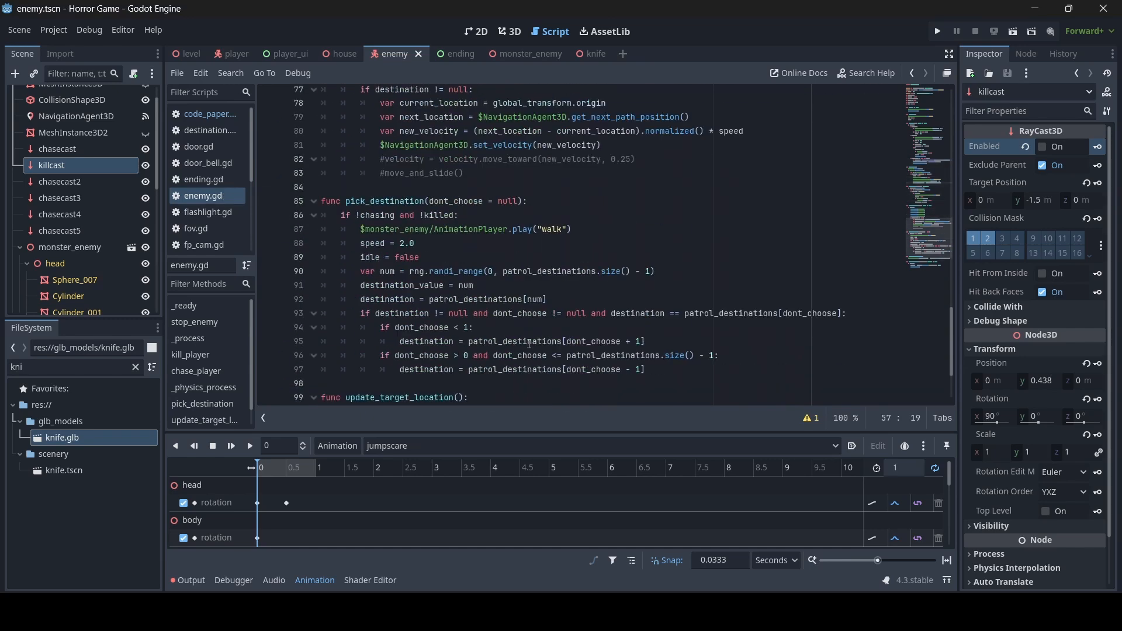
scroll(529, 344, down, 3)
scroll(532, 345, up, 17)
scroll(537, 350, down, 4)
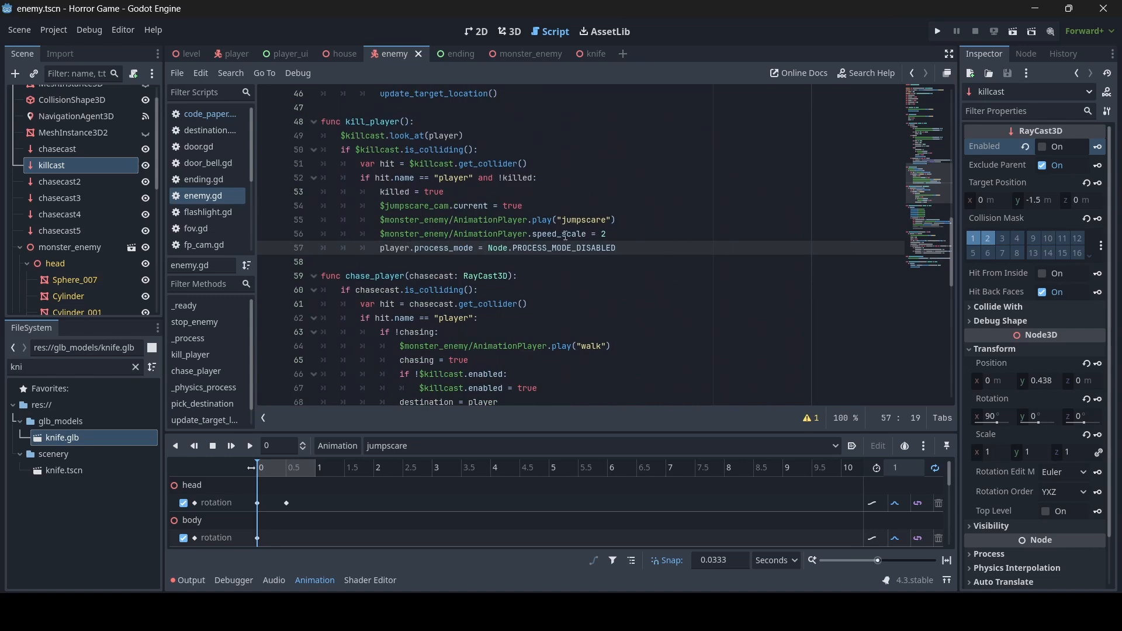
scroll(566, 236, up, 13)
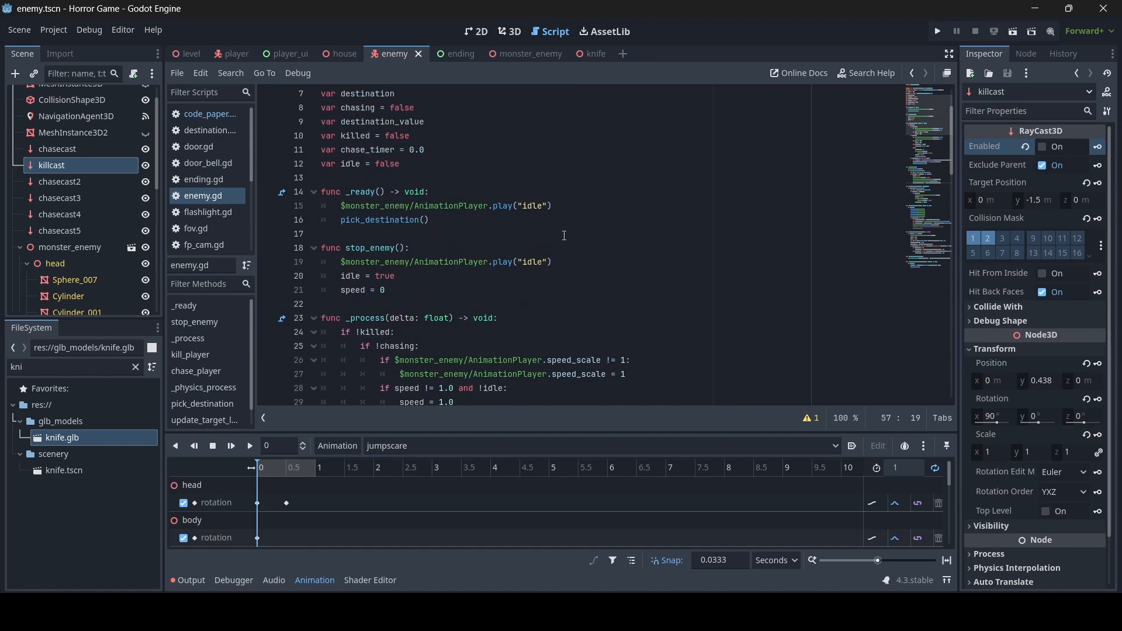
scroll(564, 236, down, 11)
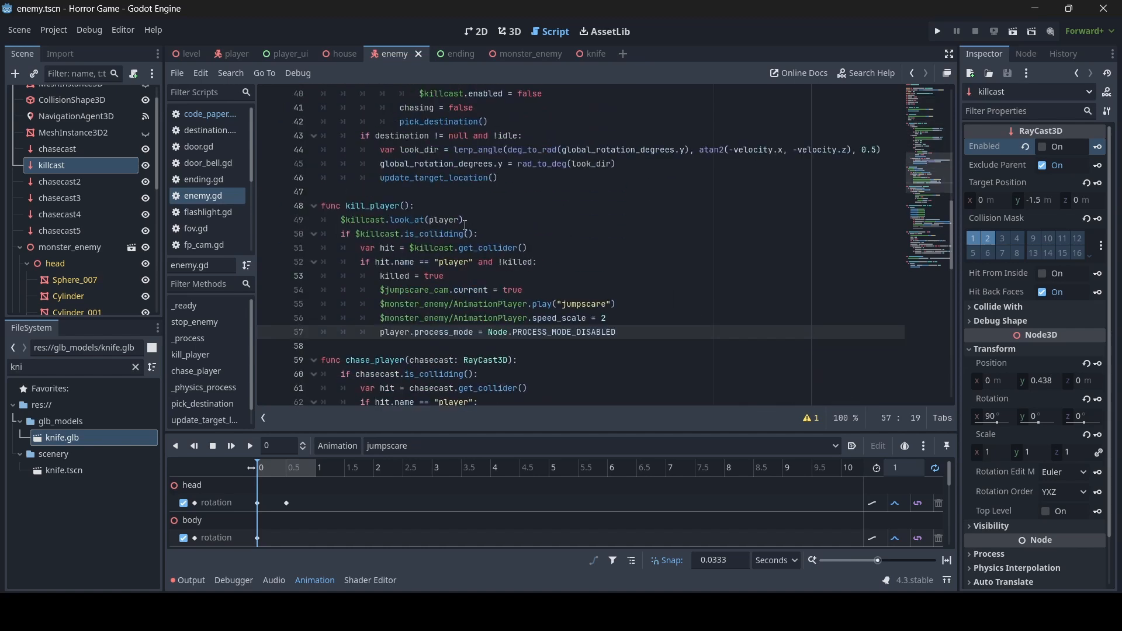
click(459, 220)
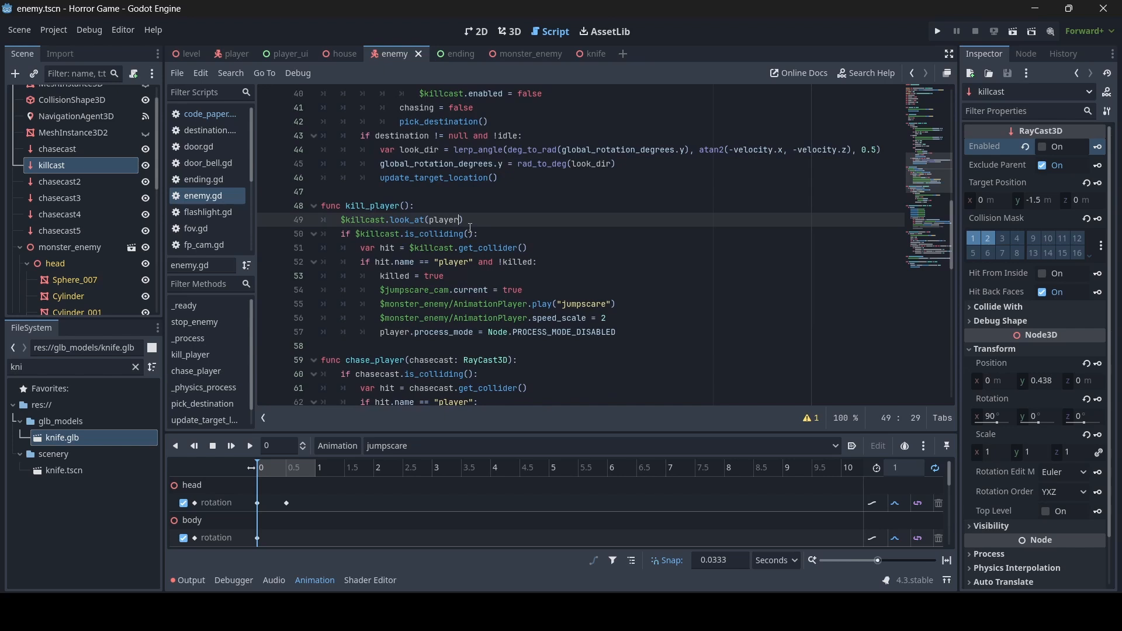
text(.global_transform.origin)
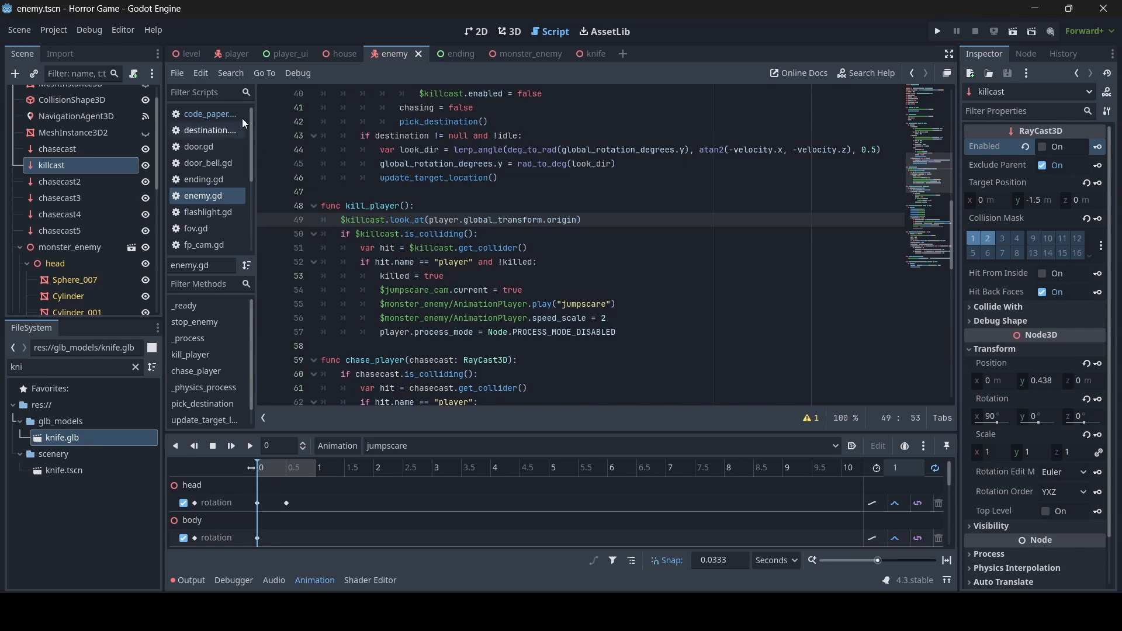
click(229, 52)
click(516, 31)
- Open the enemy's script enemy.gd and place the cursor inside _physics_process
middle_drag(585, 262, 462, 245)
scroll(549, 257, up, 5)
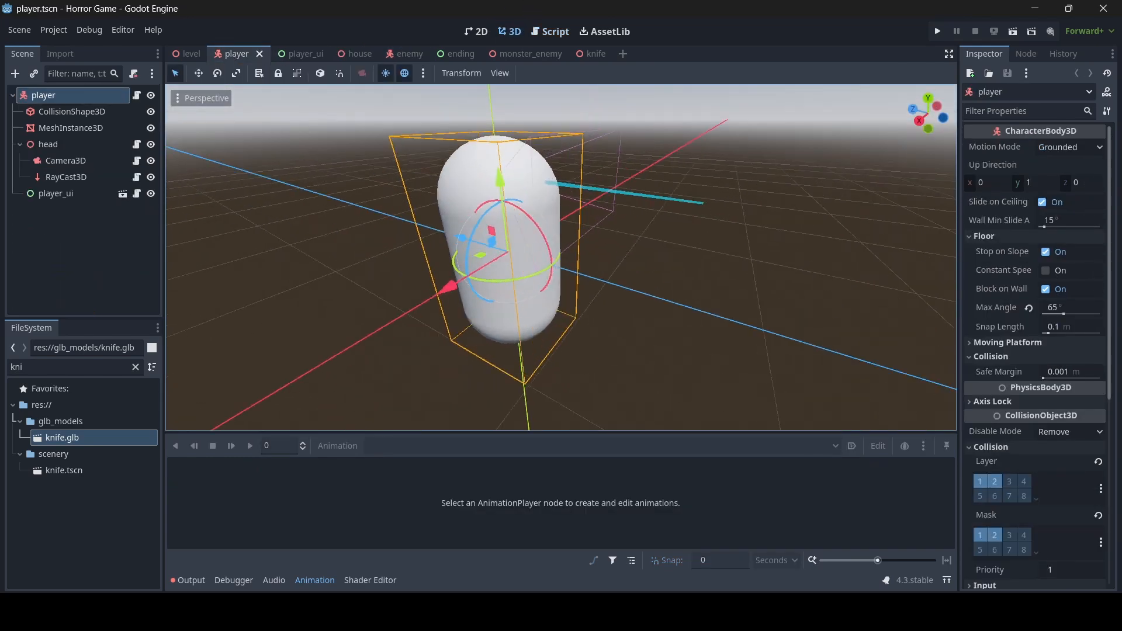
scroll(549, 257, down, 8)
mouse_move(526, 257)
middle_down()
mouse_move(566, 263)
mouse_move(497, 260)
mouse_move(590, 292)
mouse_move(561, 263)
mouse_move(538, 263)
mouse_move(535, 284)
mouse_move(537, 254)
mouse_move(538, 270)
middle_up()
scroll(550, 257, up, 6)
scroll(555, 293, up, 8)
scroll(555, 292, down, 8)
scroll(561, 263, up, 8)
scroll(535, 283, down, 6)
scroll(535, 284, up, 9)
scroll(537, 270, up, 7)
scroll(538, 270, down, 7)
scroll(538, 270, up, 6)
scroll(538, 270, down, 6)
key(s)
mouse_move(625, 182)
right_down()
mouse_move(623, 245)
mouse_move(625, 183)
right_up()
click(405, 54)
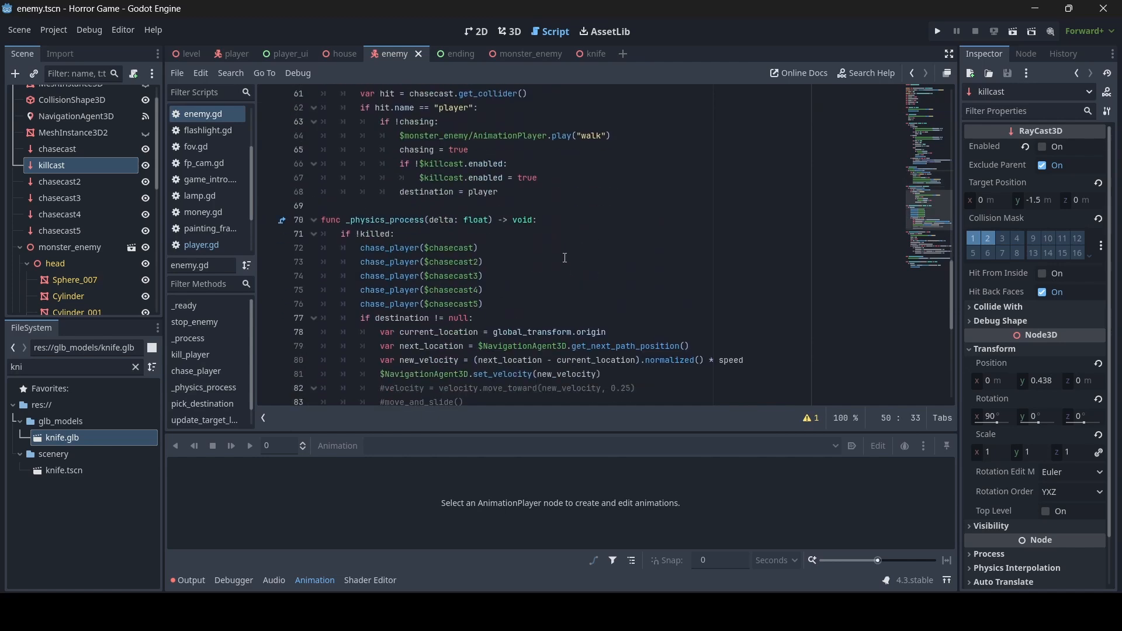
click(574, 232)
click(572, 221)
scroll(578, 228, up, 4)
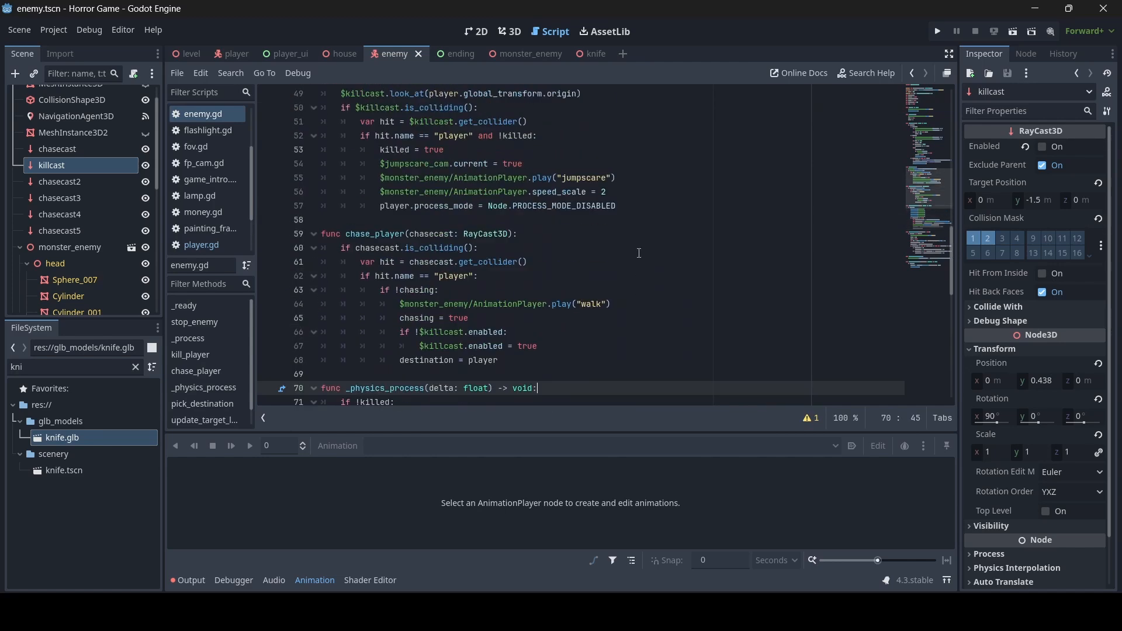
scroll(640, 253, down, 3)
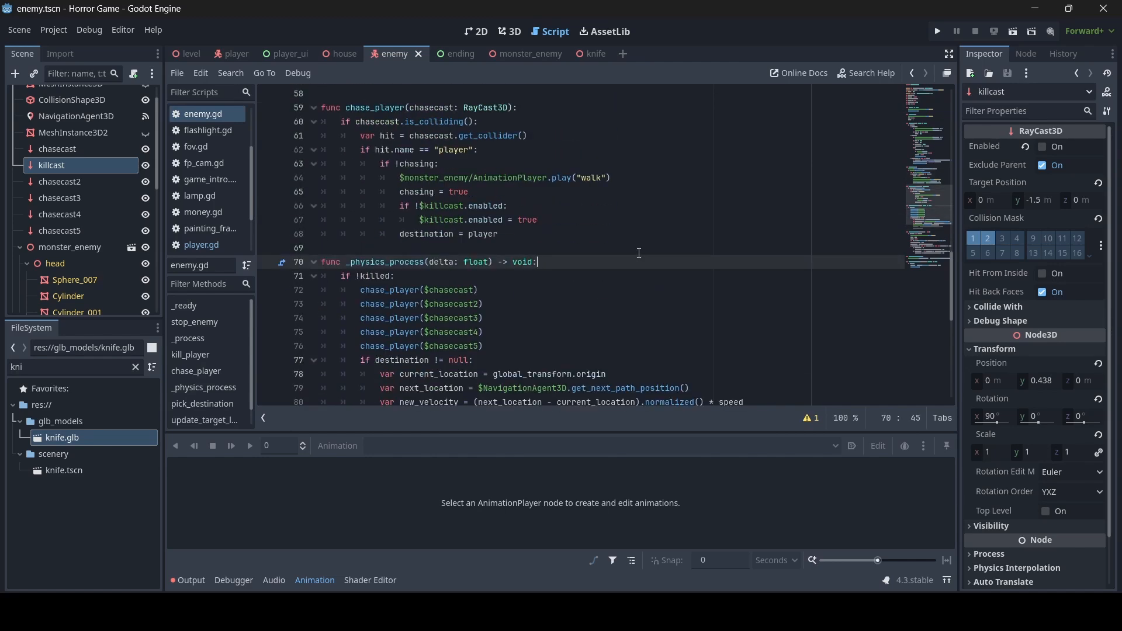
key(Return)
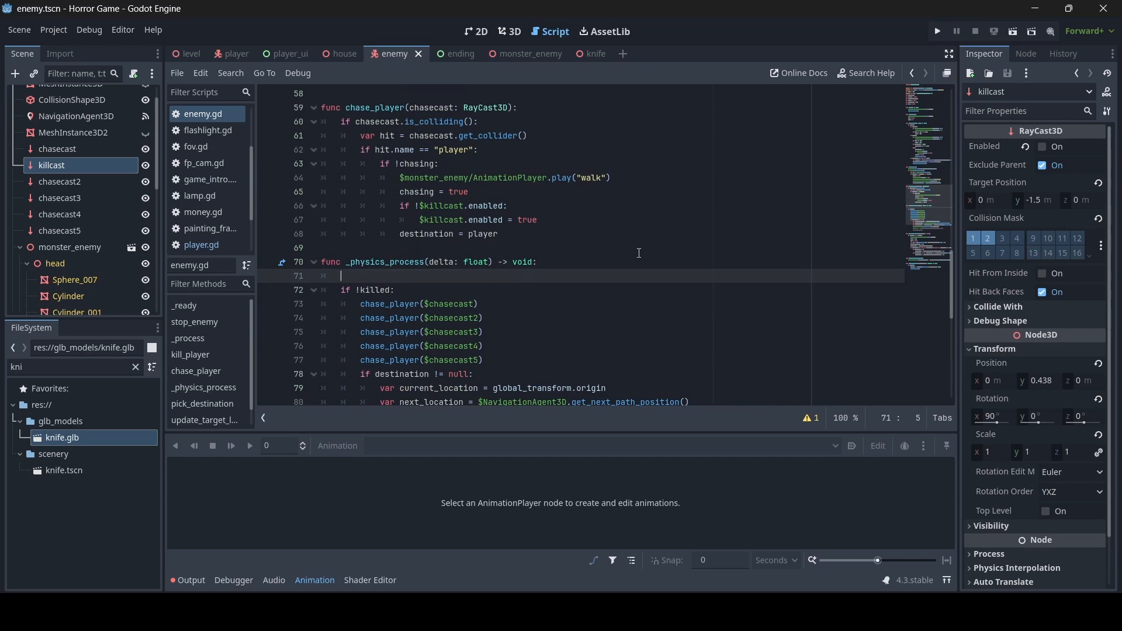
text(i)
key(BackSpace)
key(BackSpace)
key(BackSpace)
scroll(639, 253, down, 4)
scroll(639, 255, up, 3)
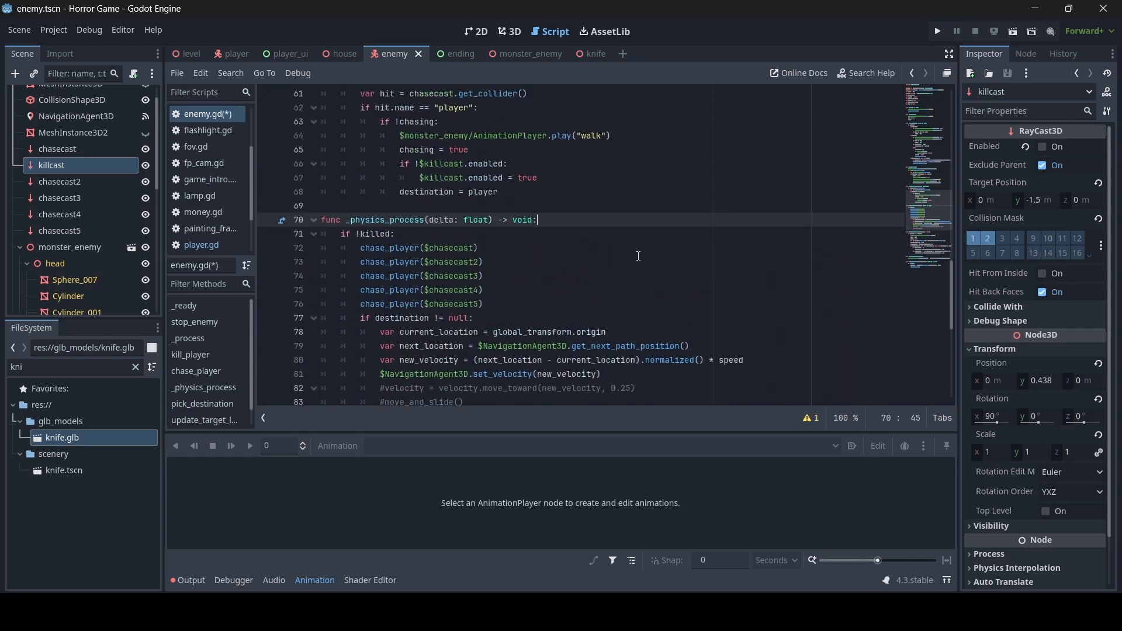
- Add 'if chasing:' with 'kill_player()' beneath it under 'if !killed:', then save enemy.gd
key(Down)
key(Return)
text(if chasin)
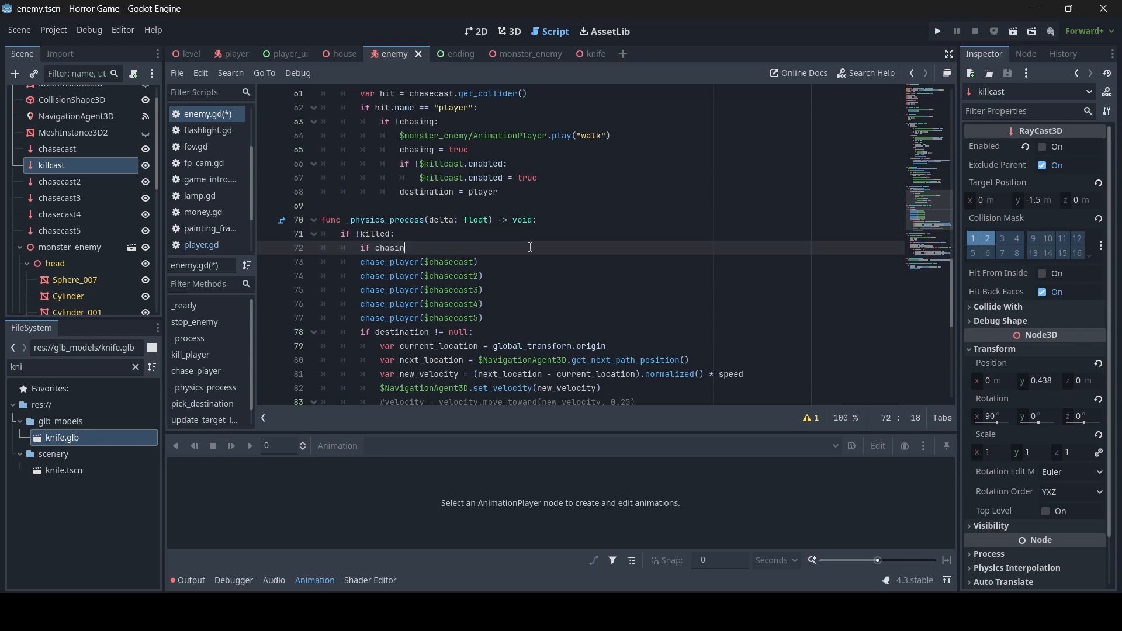
text(g:)
key(Return)
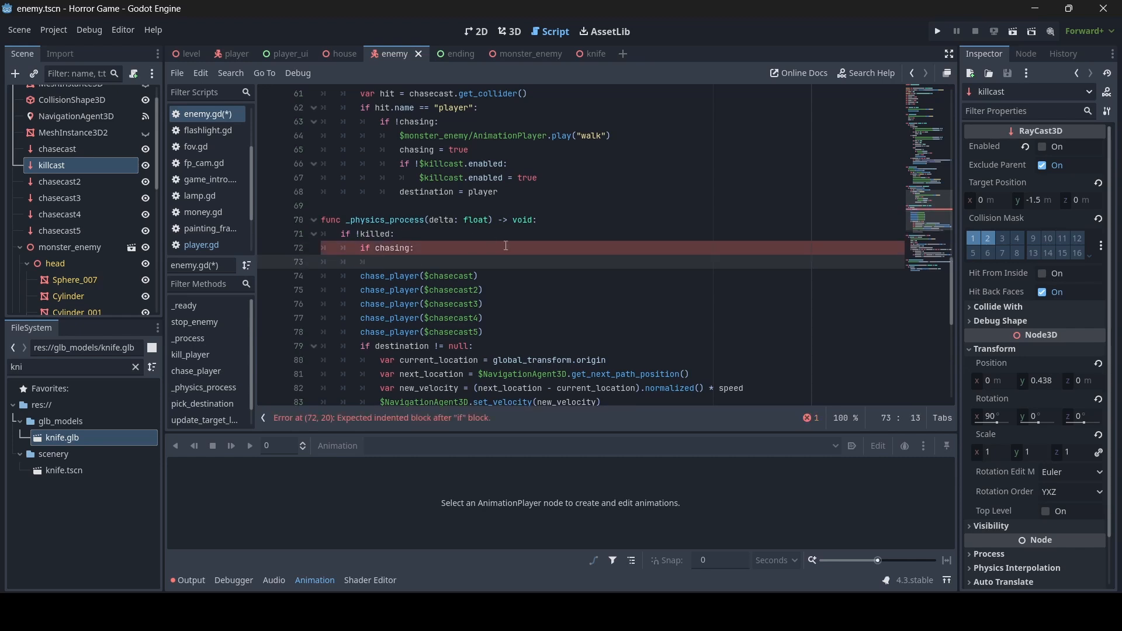
text(kill_player())
key(ctrl+s)
scroll(505, 246, up, 5)
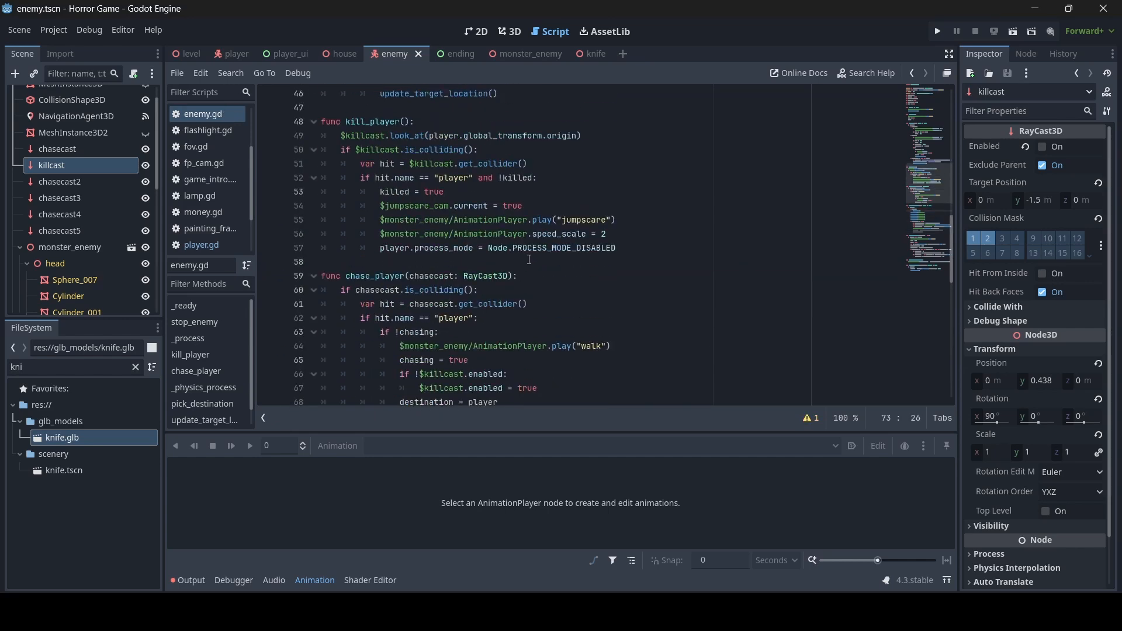
scroll(449, 217, up, 1)
- Move the two $killcast.enabled lines from chase_player to the top of kill_player, fix indentation, and save
click(477, 178)
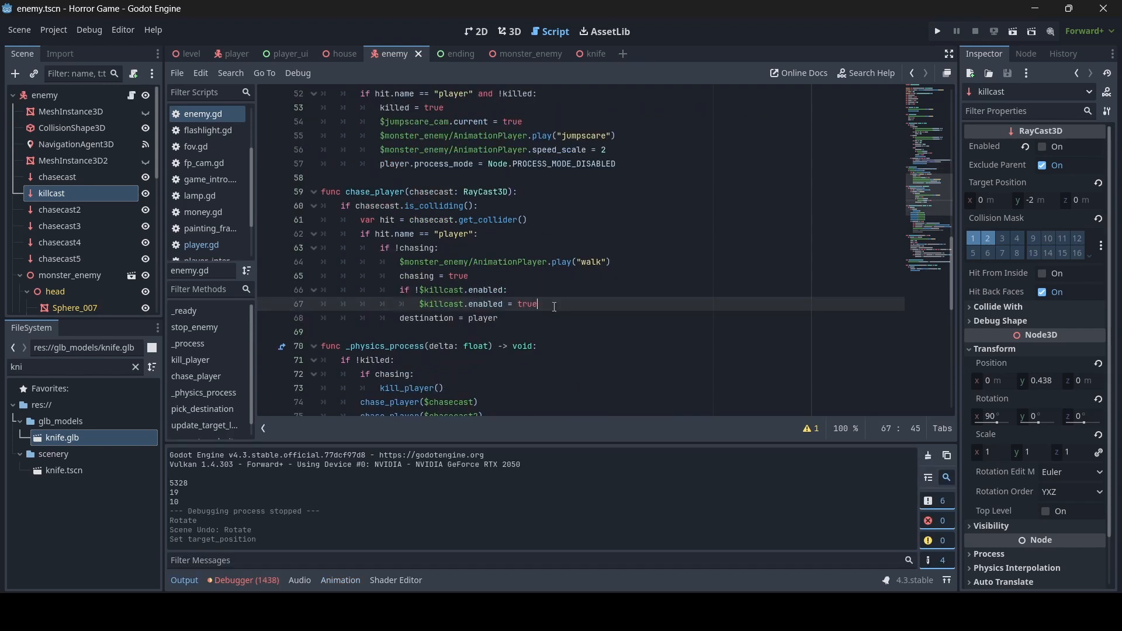
drag(537, 304, 402, 291)
key(ctrl+c)
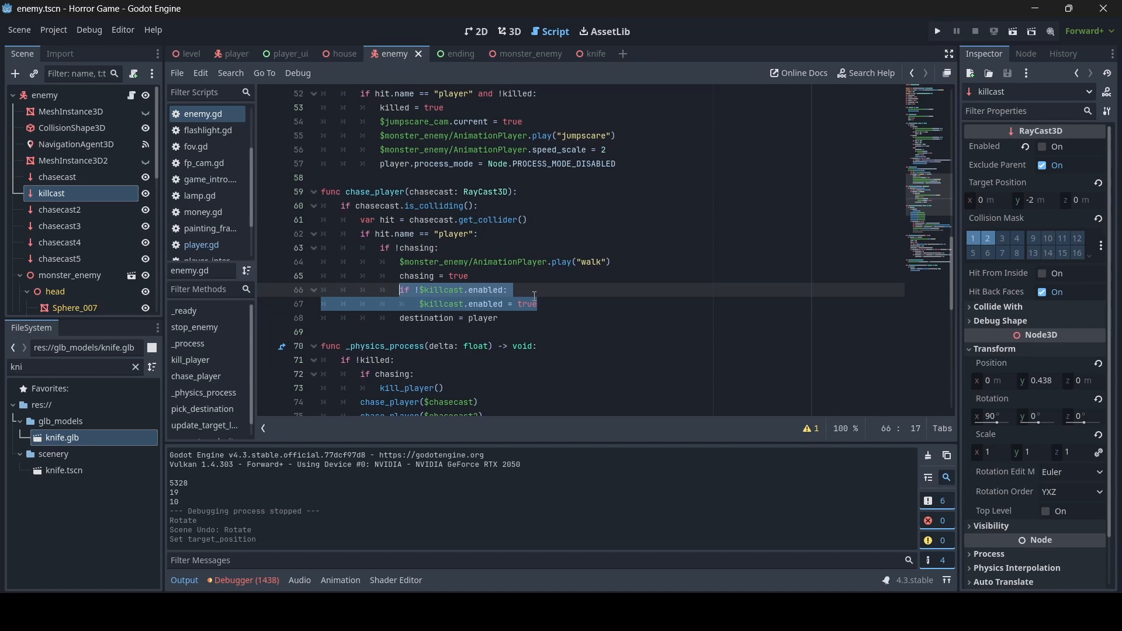
key(BackSpace)
key(BackSpace)
key(BackSpace)
key(BackSpace)
key(BackSpace)
key(BackSpace)
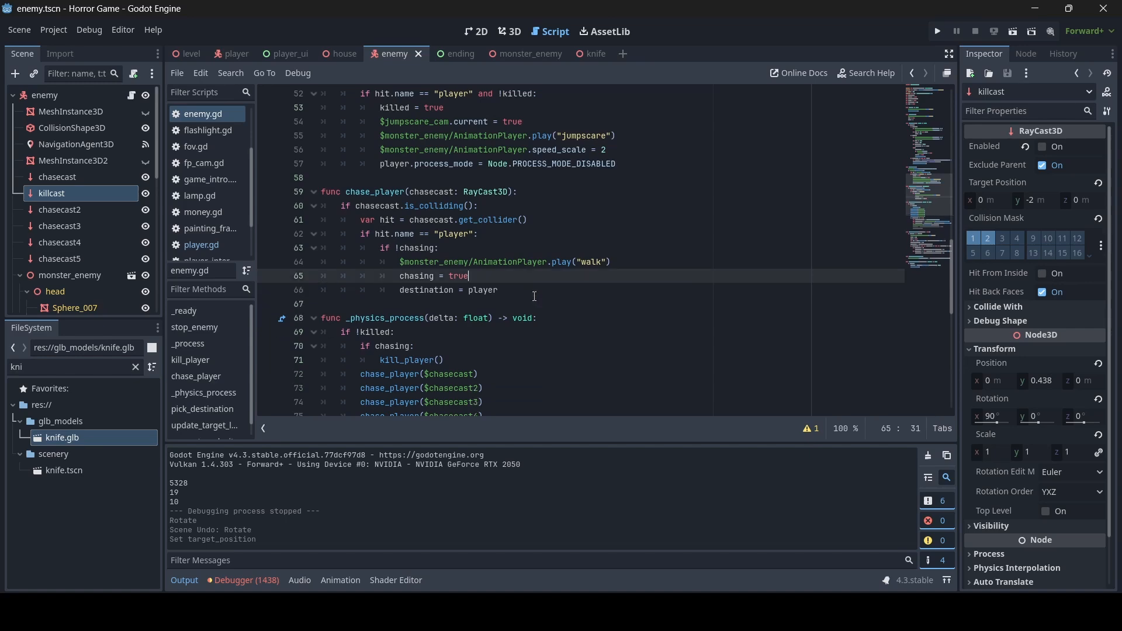
scroll(517, 281, up, 5)
click(448, 248)
key(Return)
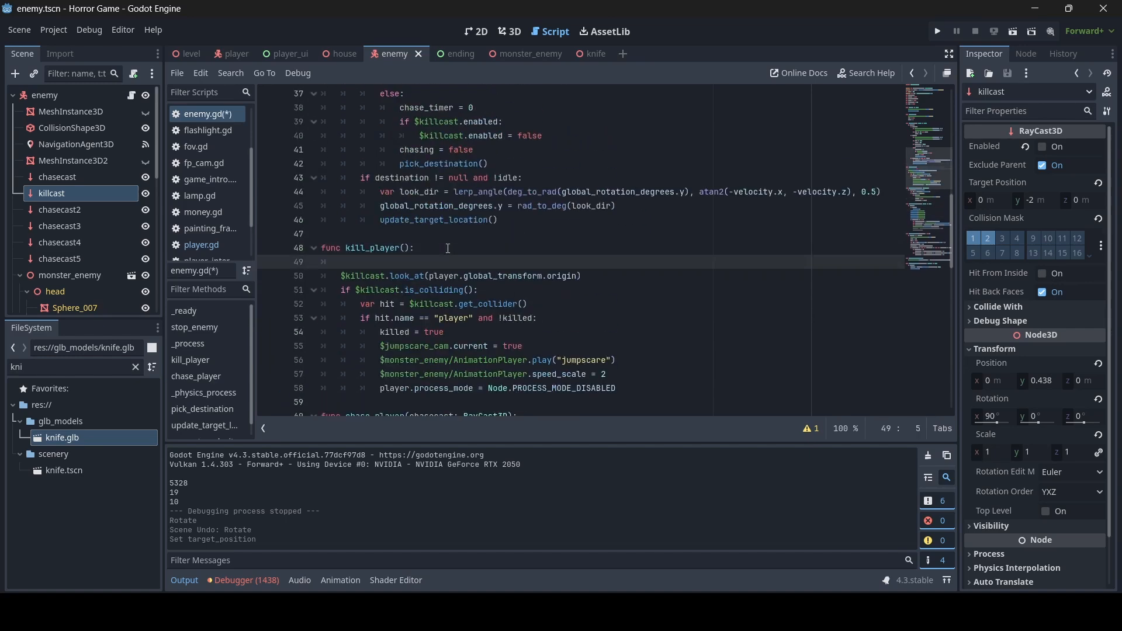
key(ctrl+v)
click(419, 276)
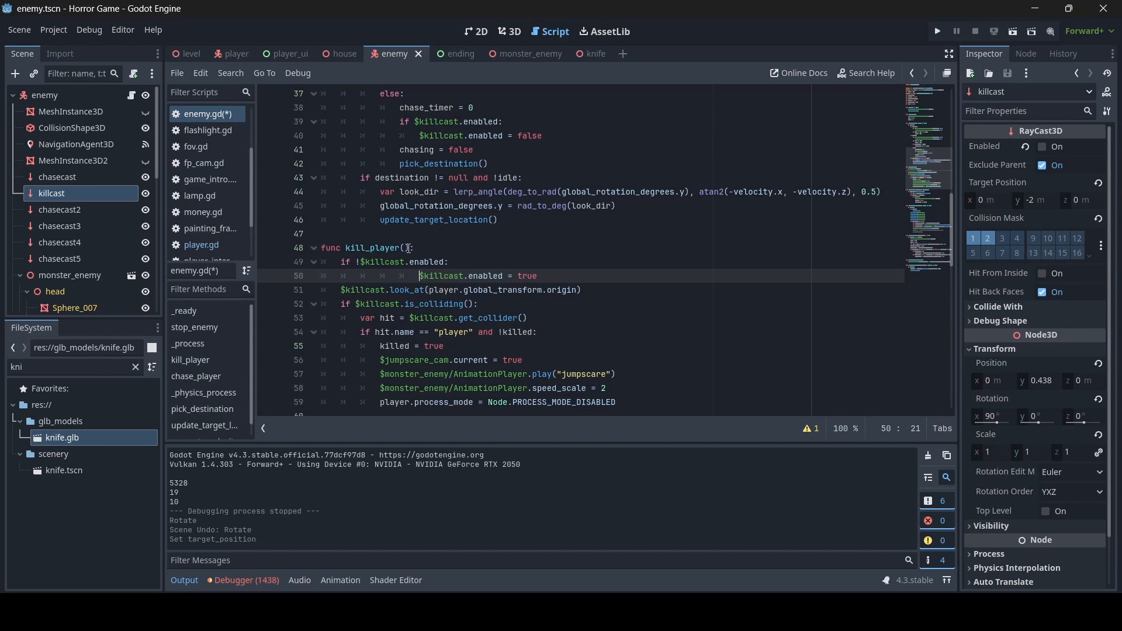
key(BackSpace)
key(BackSpace)
key(BackSpace)
key(ctrl+s)
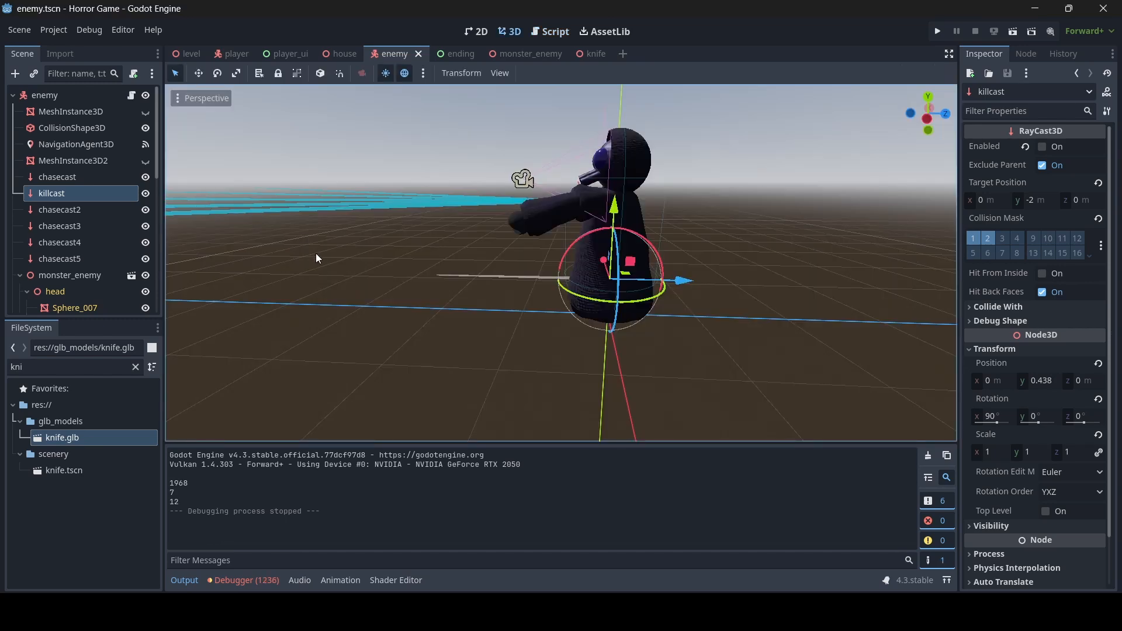
right_drag(561, 263, 524, 273)
key(s)
key(w)
key(s)
key(d)
key(w)
key(s)
key(a)
key(w)
key(s)
key(d)
key(w)
key(s)
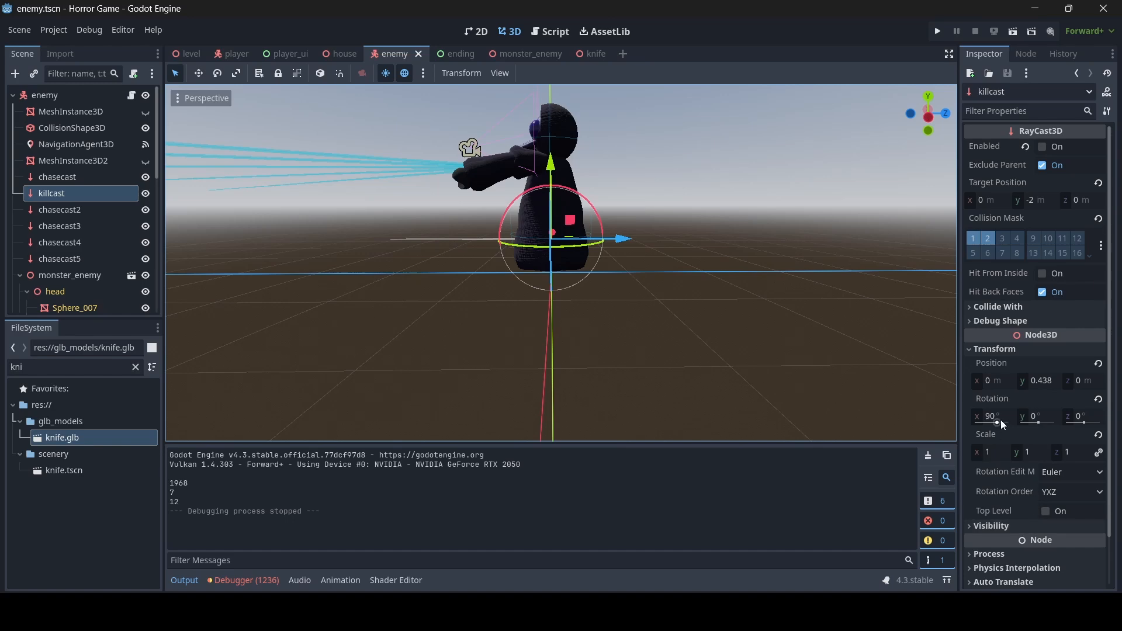
right_drag(362, 303, 377, 295)
key(w)
key(a)
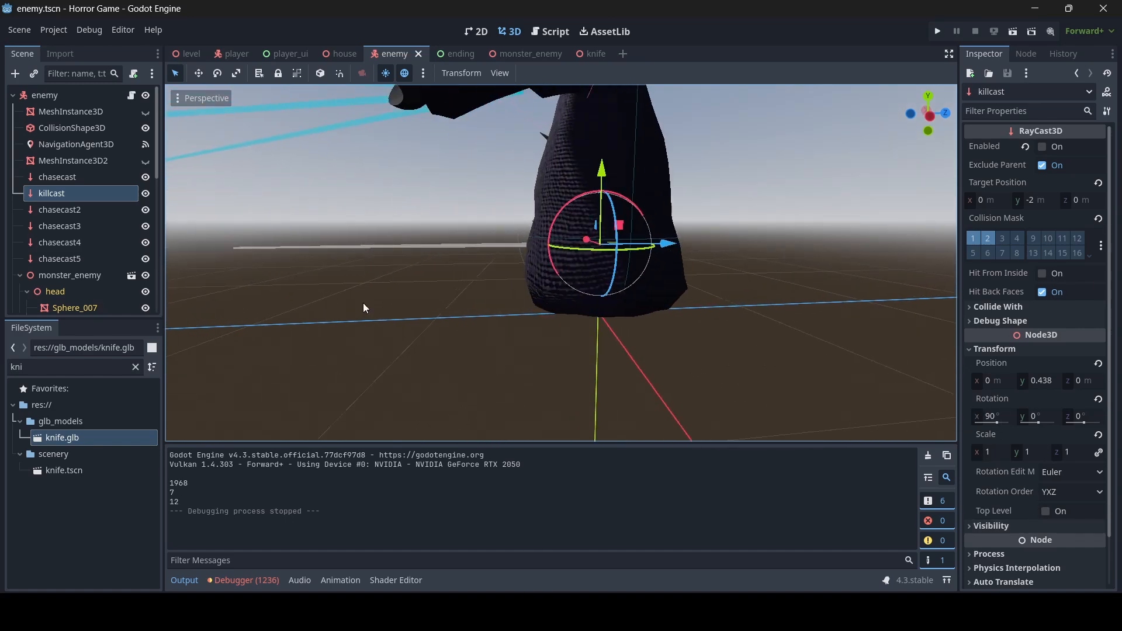
- Add a Node3D under killcast, undoing a stray Camera3D, and move it above killcast
right_click(75, 194)
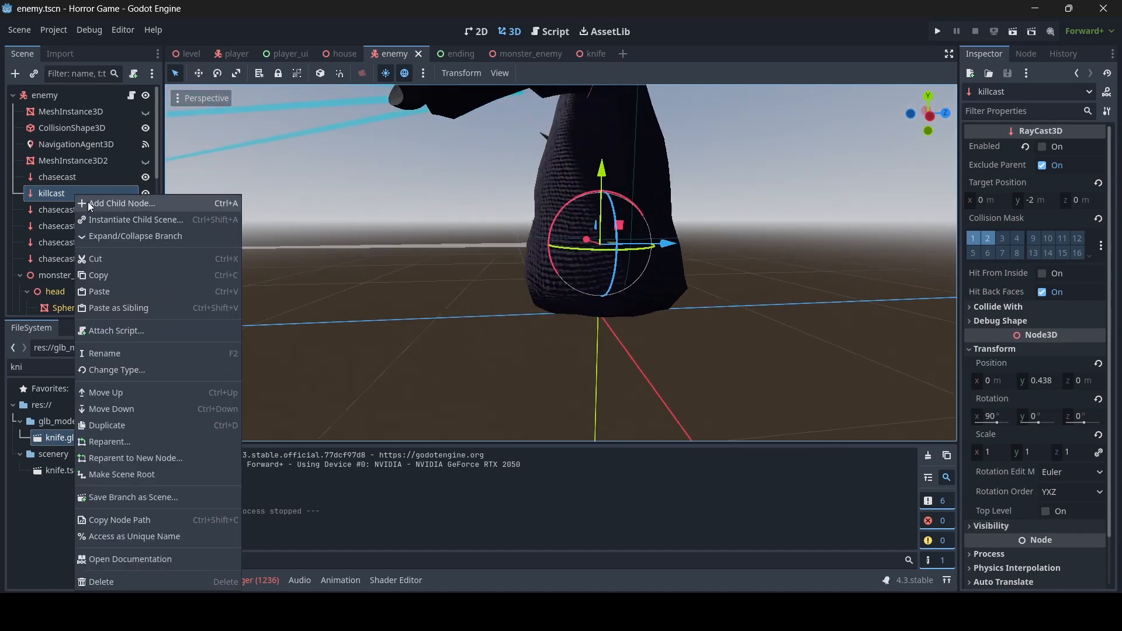
click(121, 205)
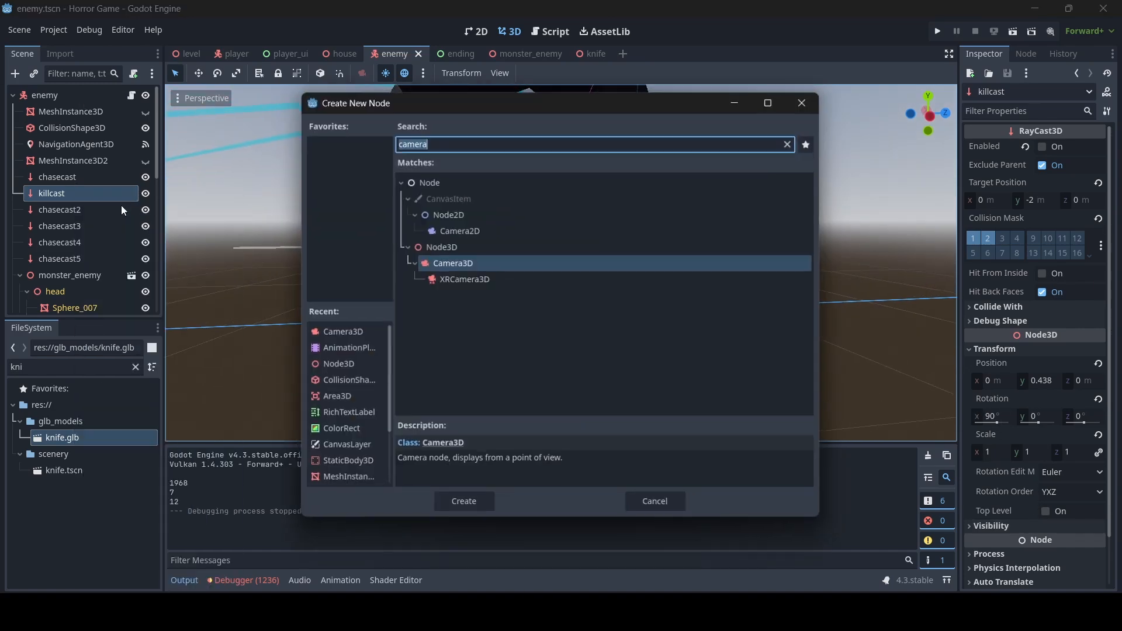
double_click(453, 256)
key(ctrl+z)
right_click(65, 190)
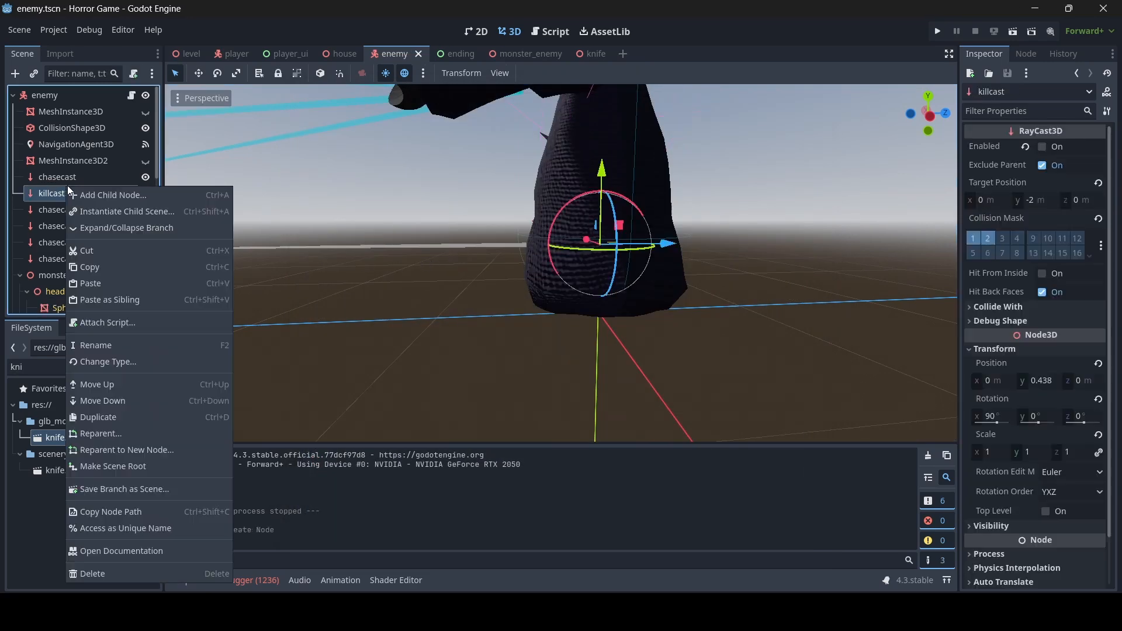
click(97, 194)
double_click(478, 249)
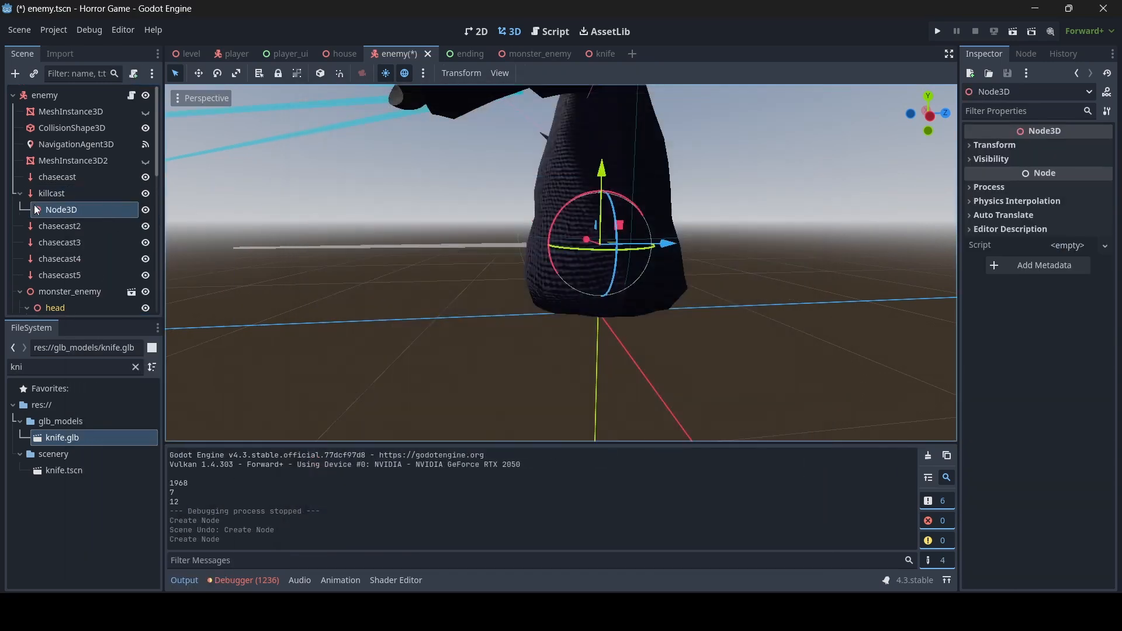
drag(59, 210, 100, 201)
right_drag(193, 216, 192, 215)
key(d)
key(a)
- Name the new Node3D killcast, put the RayCast3D under it, save, and return to enemy.gd
double_click(97, 194)
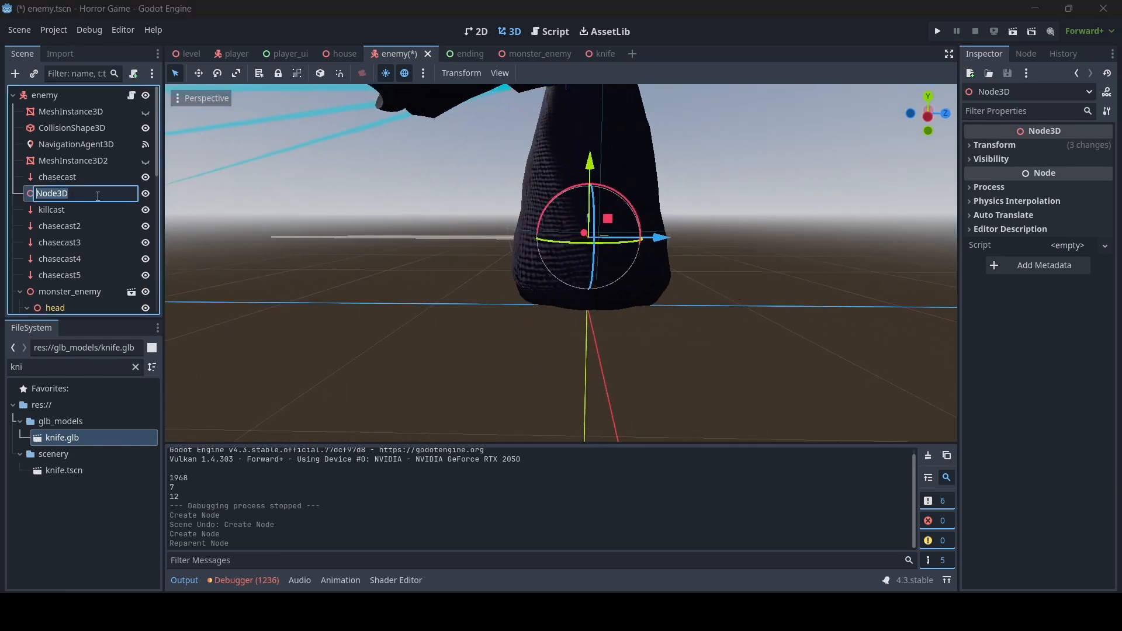
text(killcast)
key(Return)
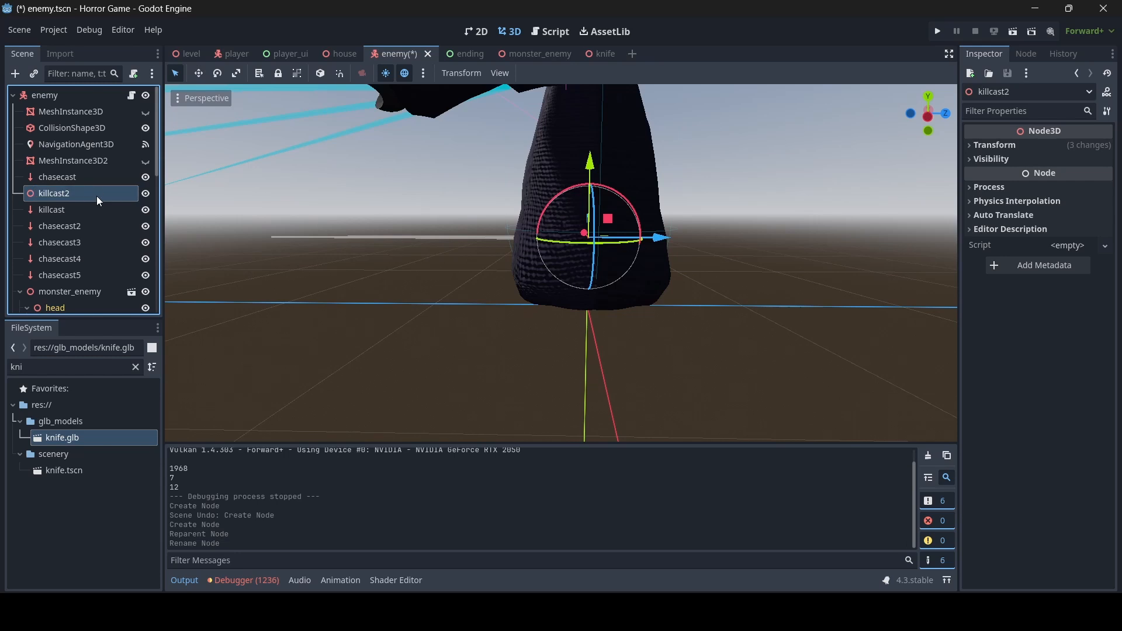
drag(60, 209, 68, 193)
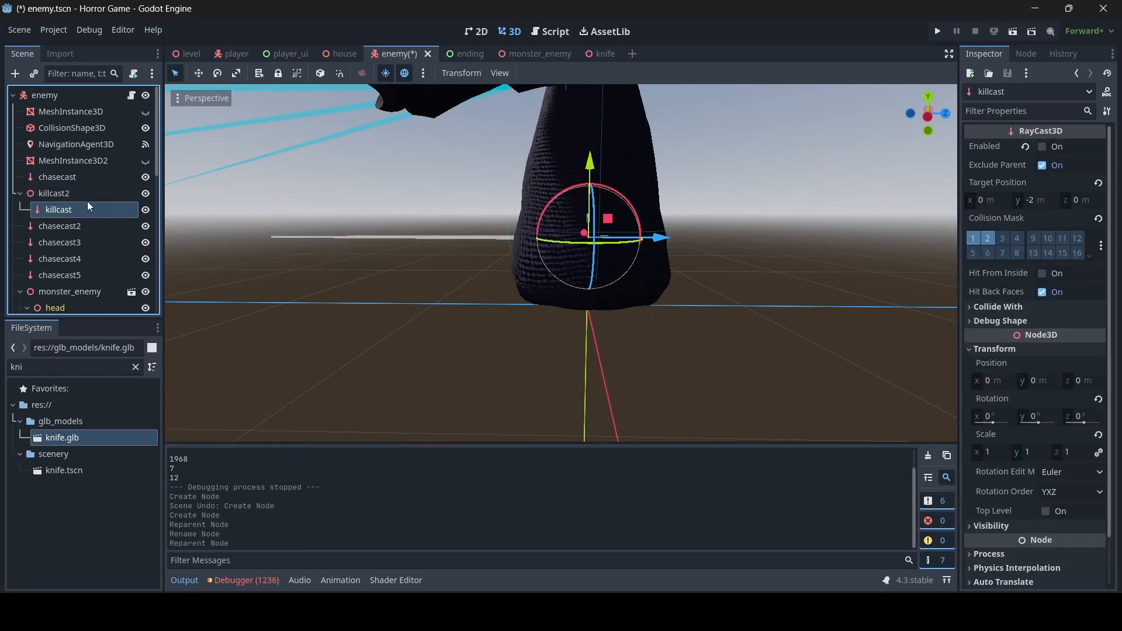
key(ctrl+s)
click(83, 192)
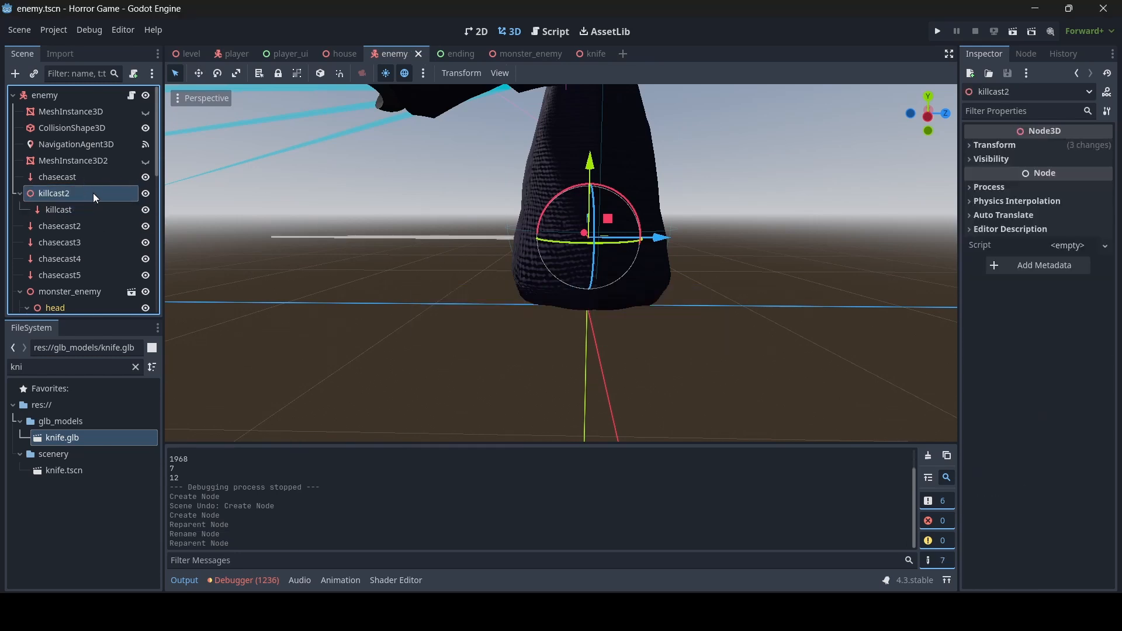
click(97, 194)
click(99, 195)
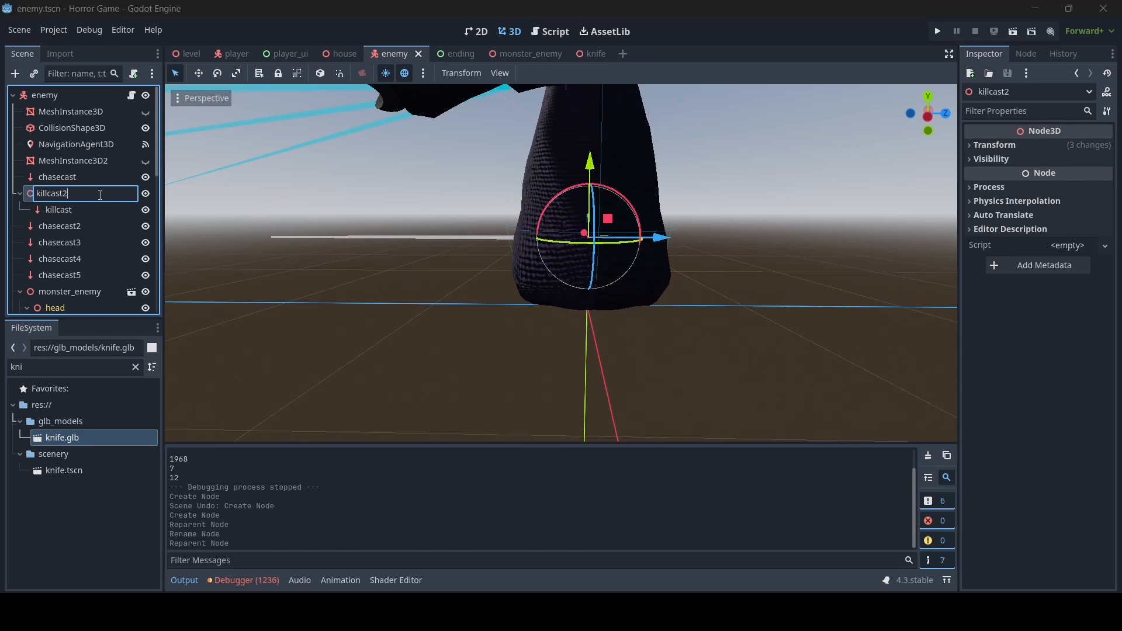
key(Return)
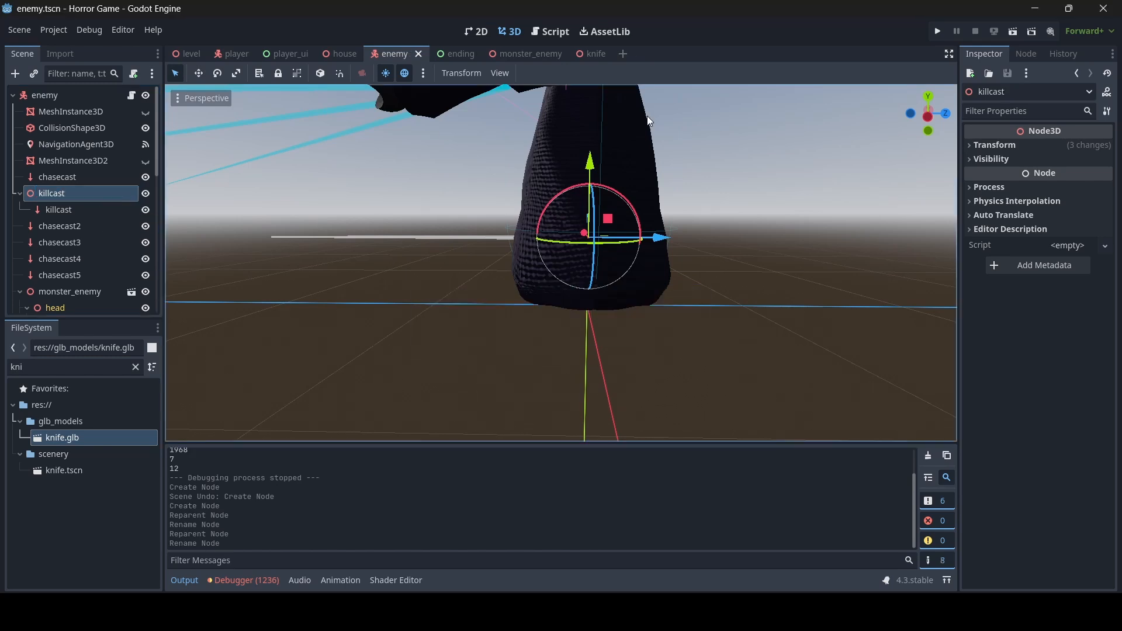
click(554, 39)
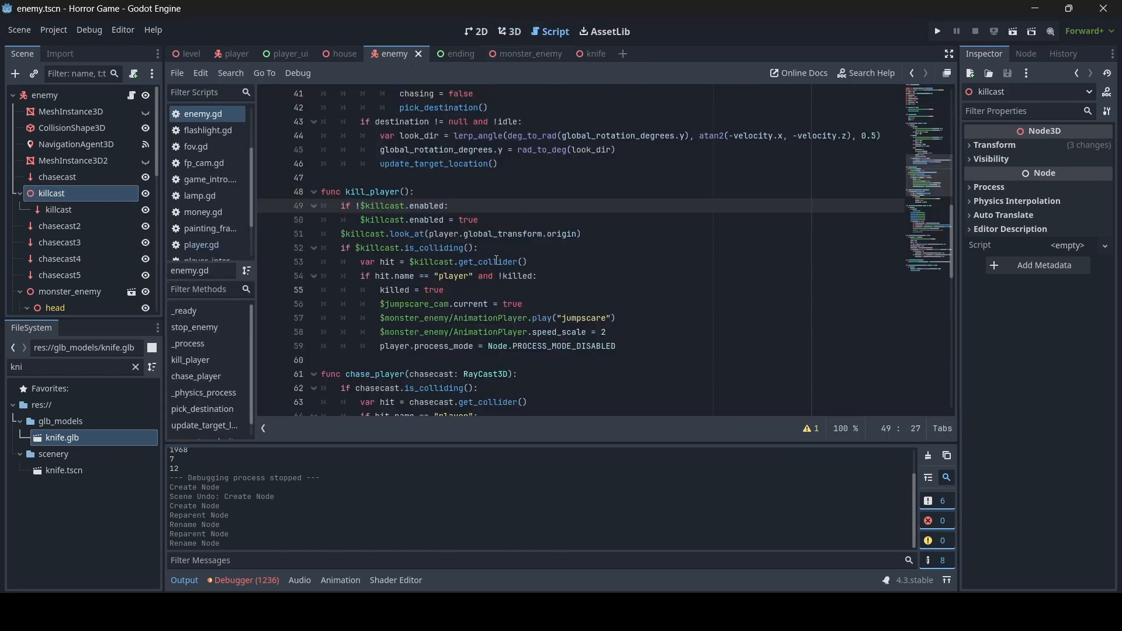
- Change the enabled check and collision-line references to $killcast/killcast and save enemy.gd
click(367, 206)
text(killcast/)
click(458, 243)
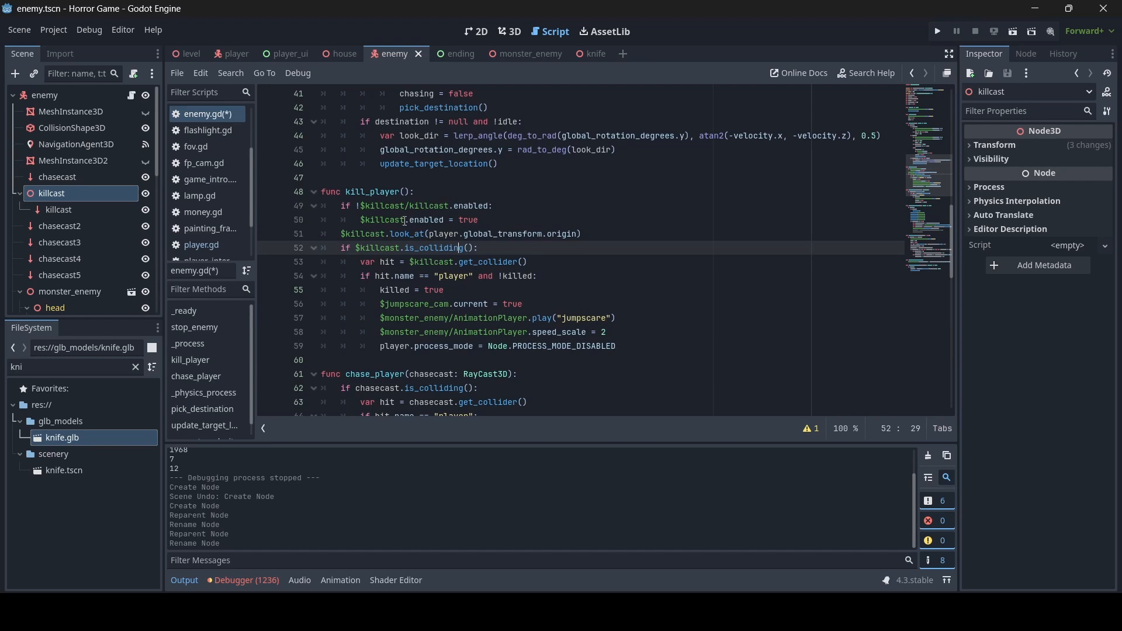
click(405, 222)
text(/killc)
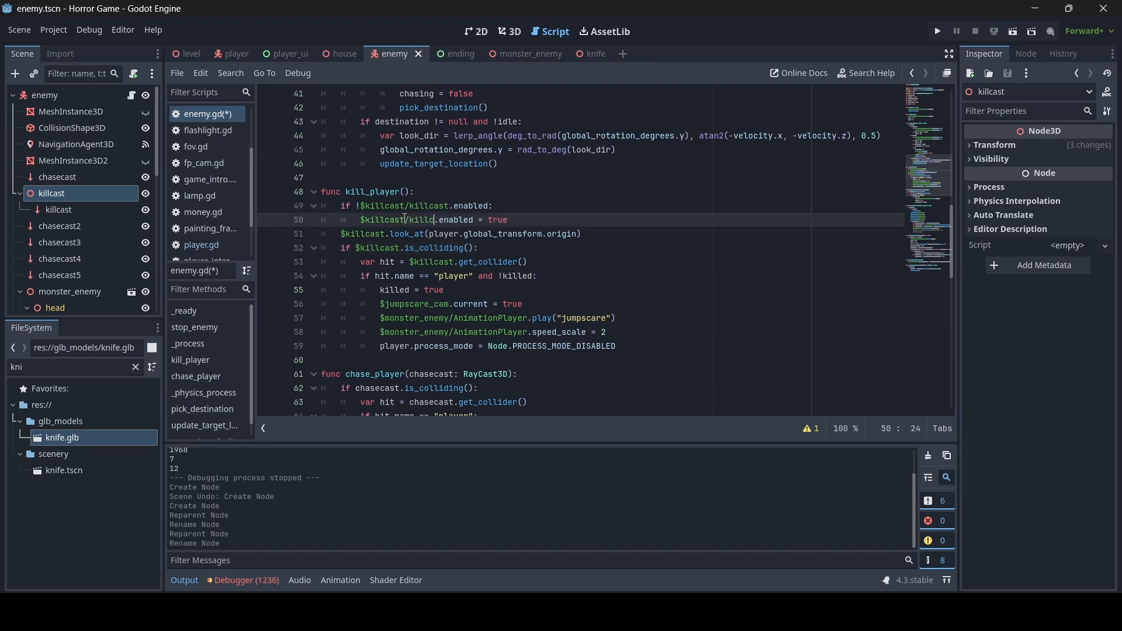
text(ast)
click(383, 235)
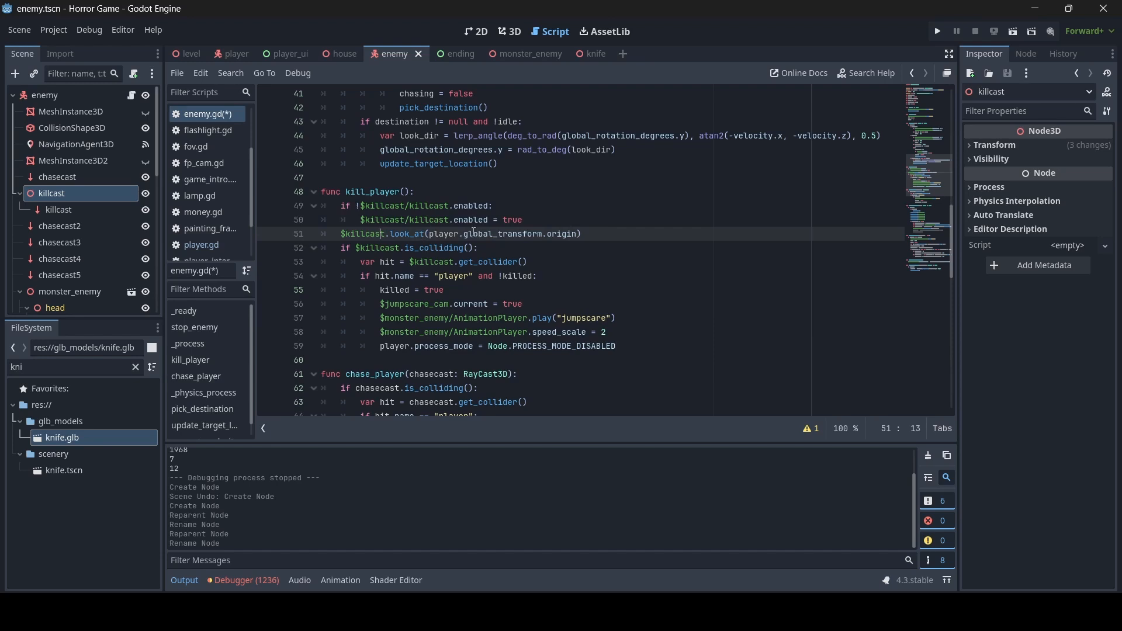
click(401, 250)
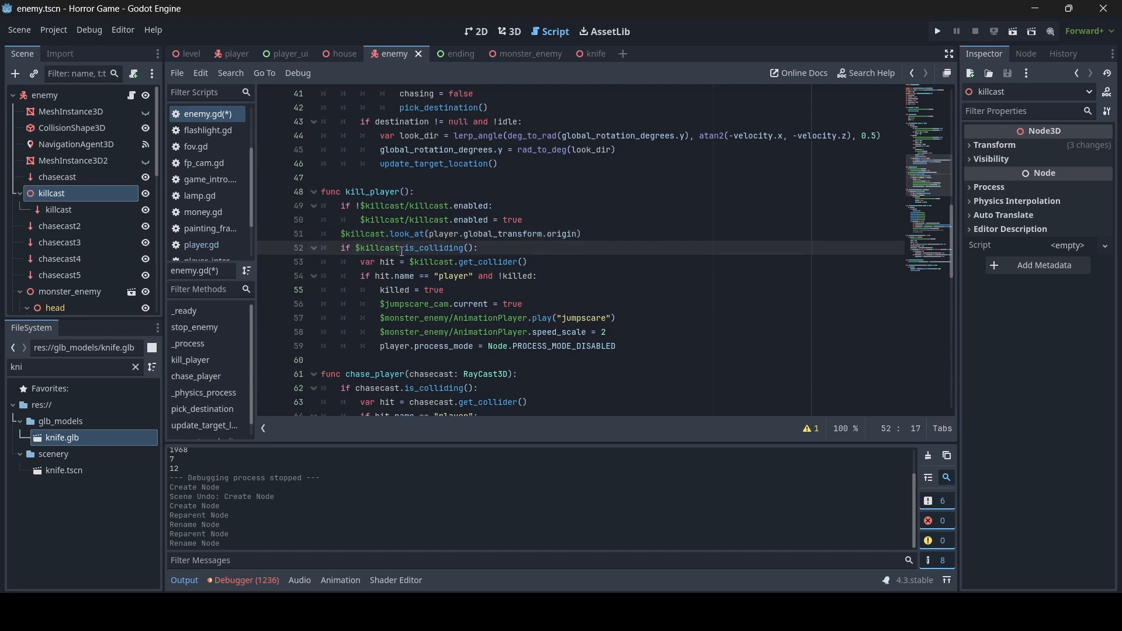
text(/killcas)
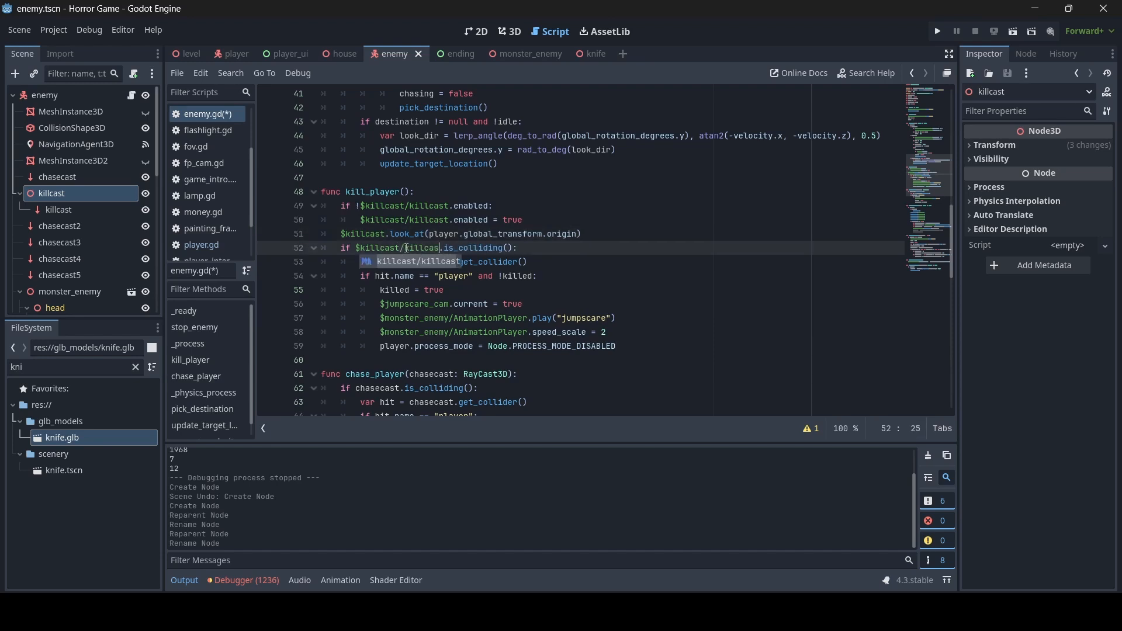
text(t)
click(455, 234)
click(454, 263)
text(/killca)
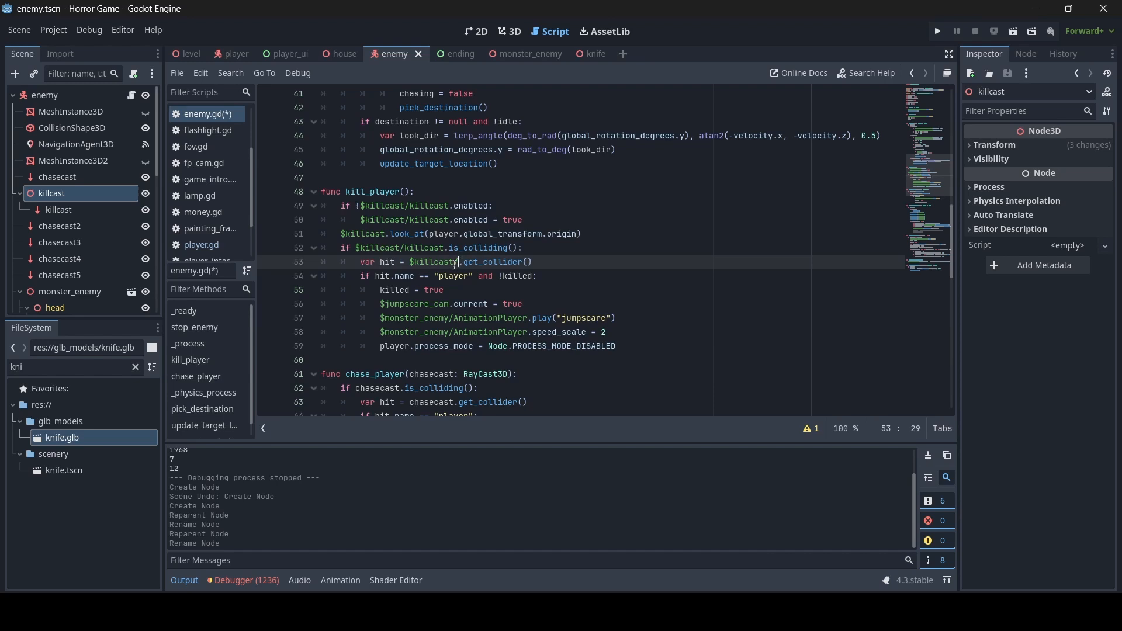
text(st)
key(ctrl+s)
- Point the killcast references on lines 39 and 40 in kill_player to $killcast/killcast
scroll(462, 244, up, 4)
click(462, 236)
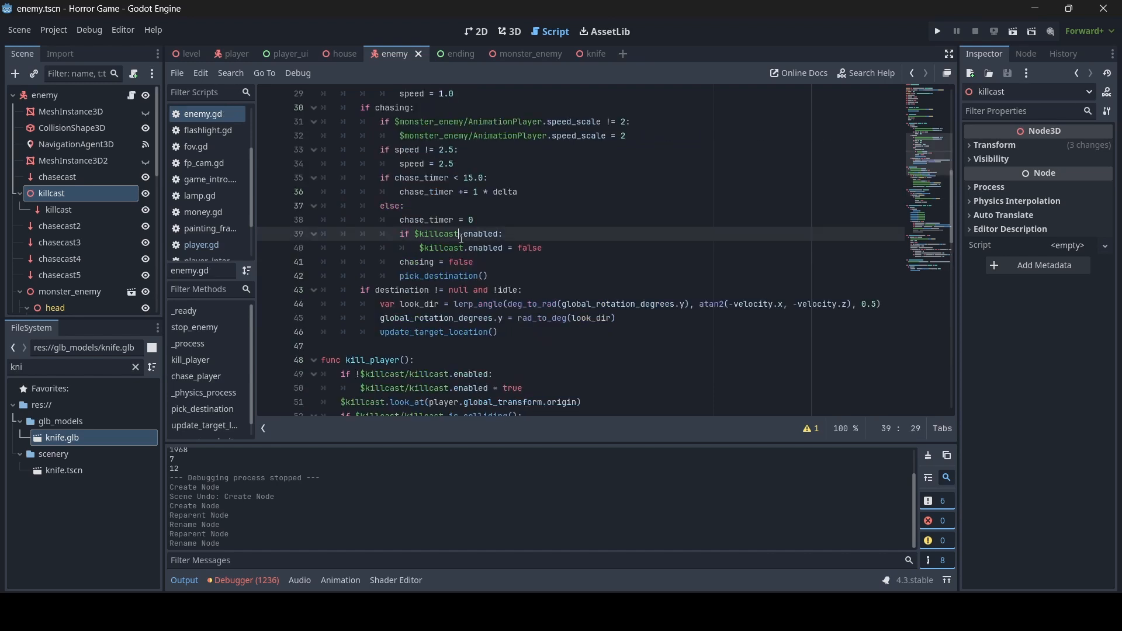
text(/killcast)
click(466, 249)
text(/killcast)
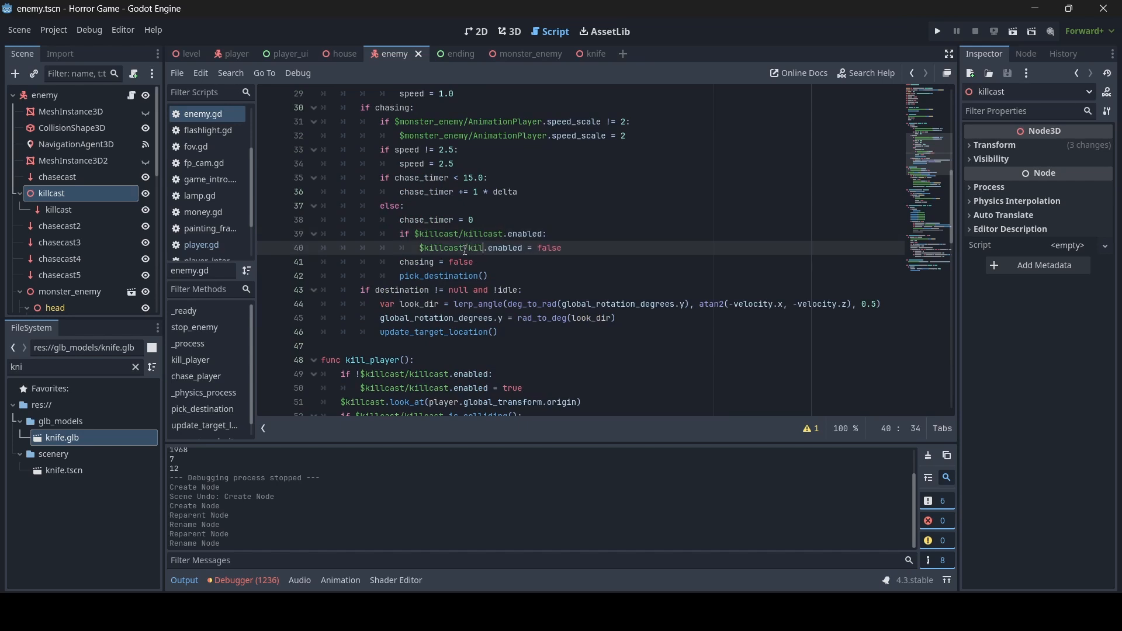
- Set the killcast holder's X rotation to 0, re-nest the ray under it named killcast, and save
click(509, 31)
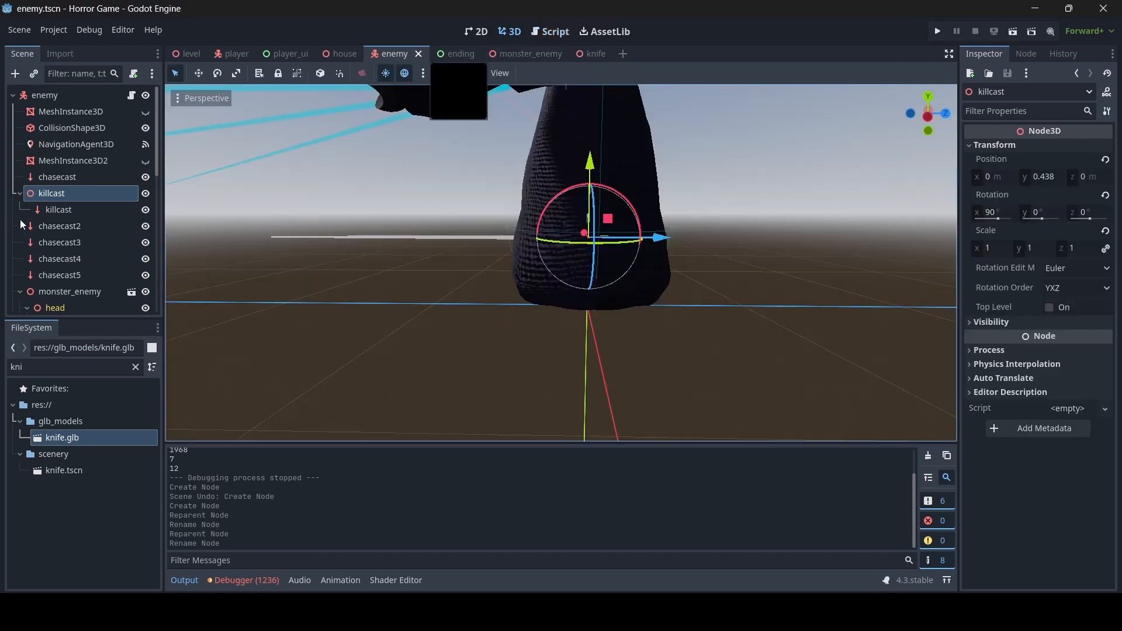
click(66, 208)
drag(66, 208, 67, 185)
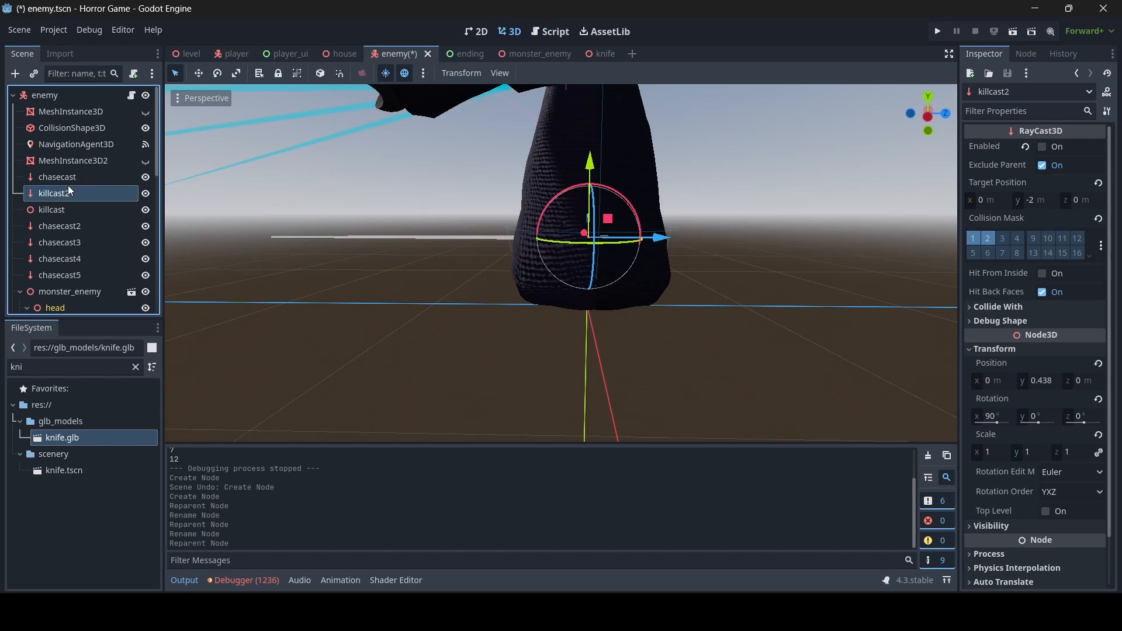
click(57, 210)
click(999, 211)
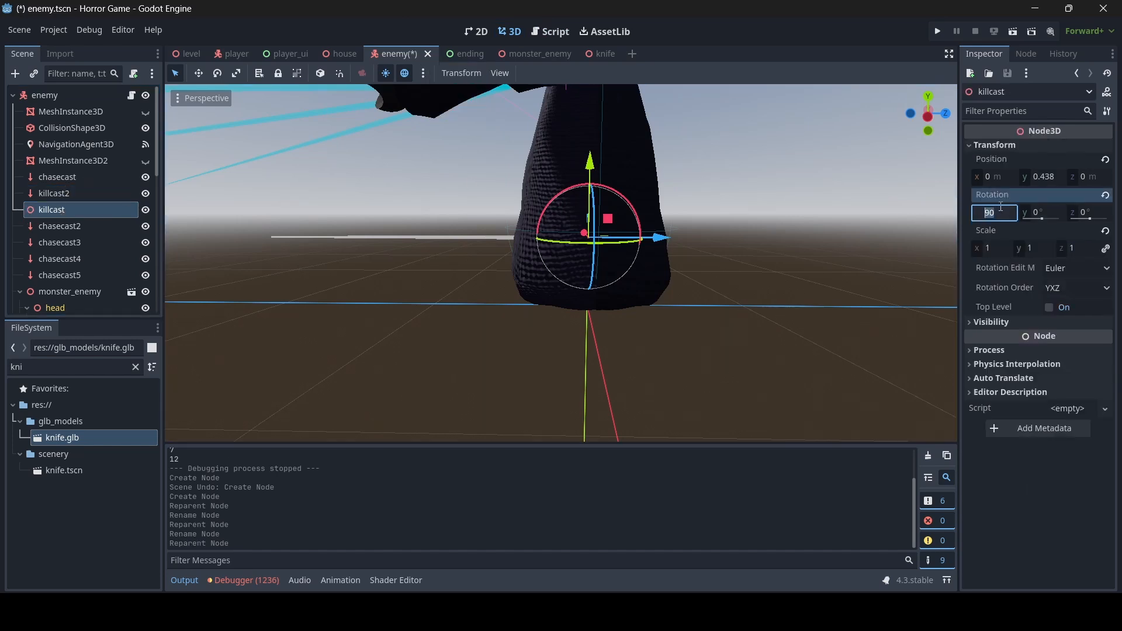
text(0)
key(Return)
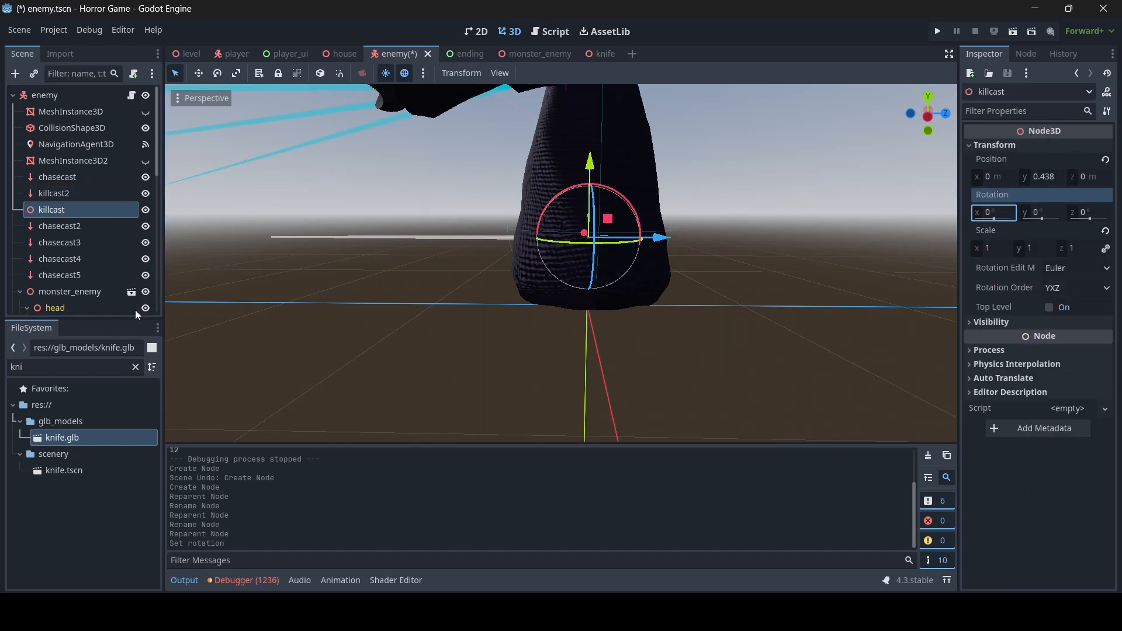
drag(70, 192, 58, 213)
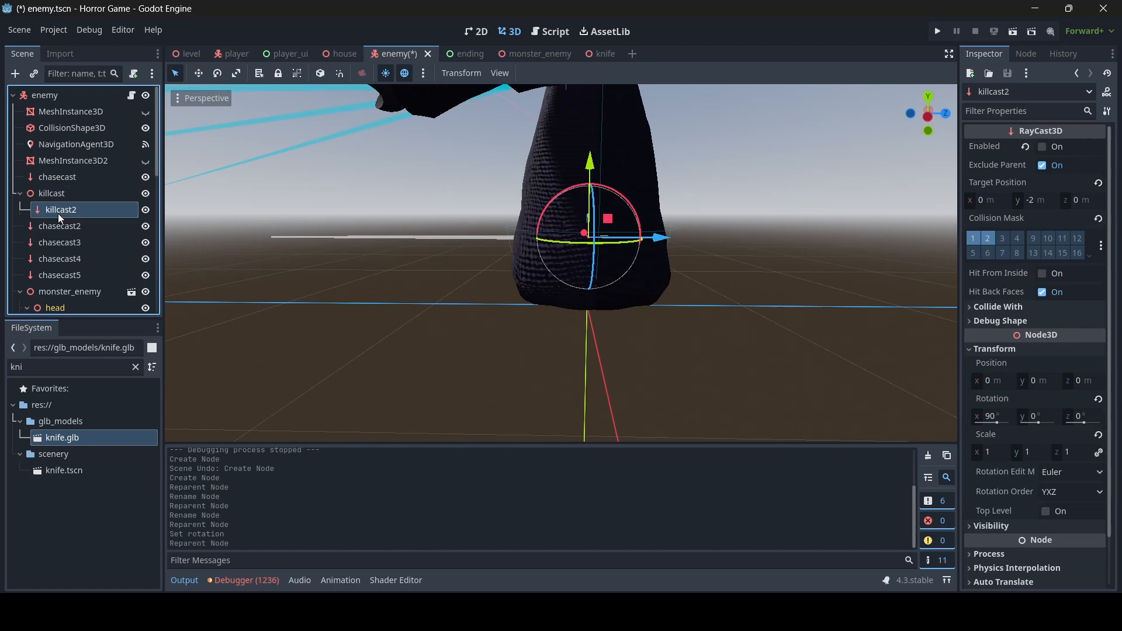
click(87, 210)
key(BackSpace)
key(Return)
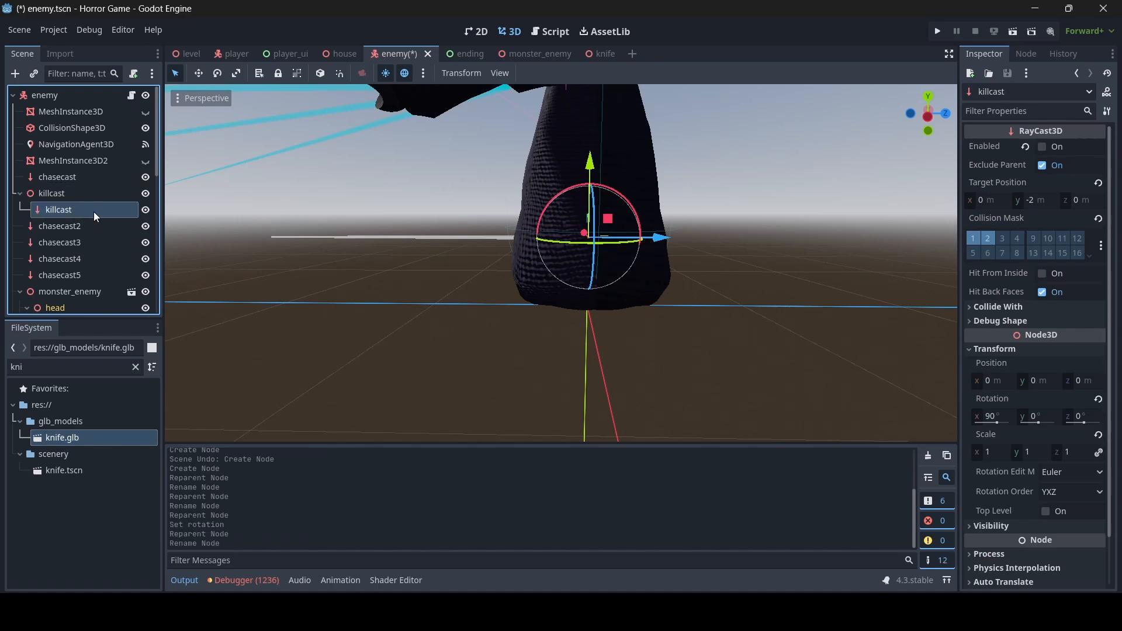
key(ctrl+s)
- Set the inner killcast ray's Target Position Y to -1.5 and save the enemy scene
mouse_move(484, 262)
middle_down()
mouse_move(514, 251)
mouse_move(660, 272)
mouse_move(590, 257)
mouse_move(480, 267)
middle_up()
scroll(660, 271, up, 10)
scroll(660, 272, down, 14)
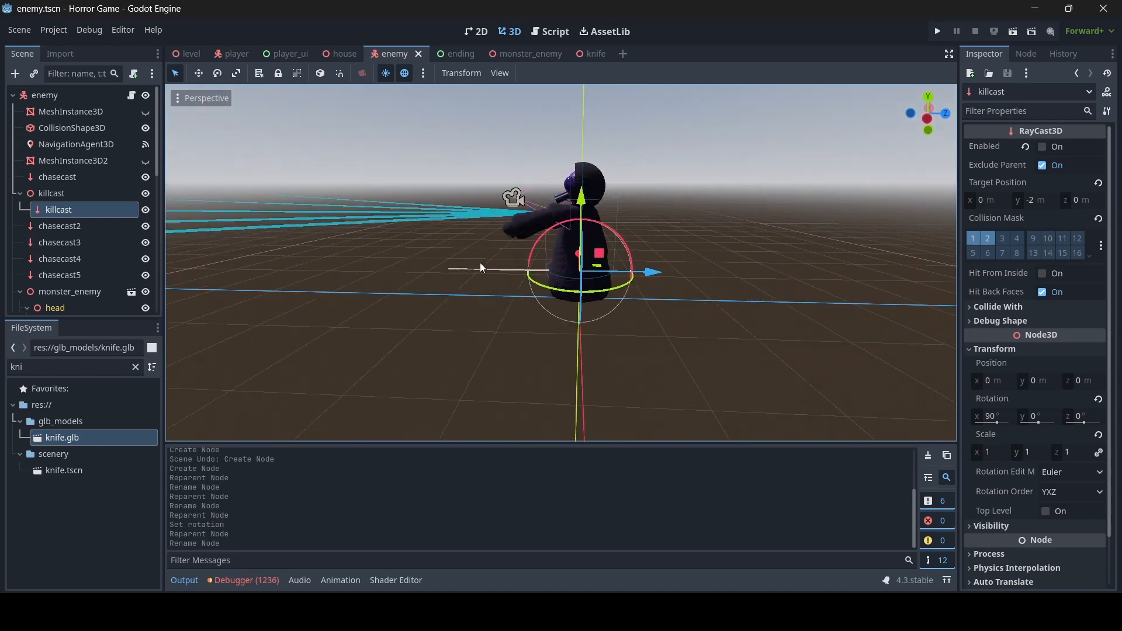
click(1034, 200)
text(-1.5)
key(ctrl+s)
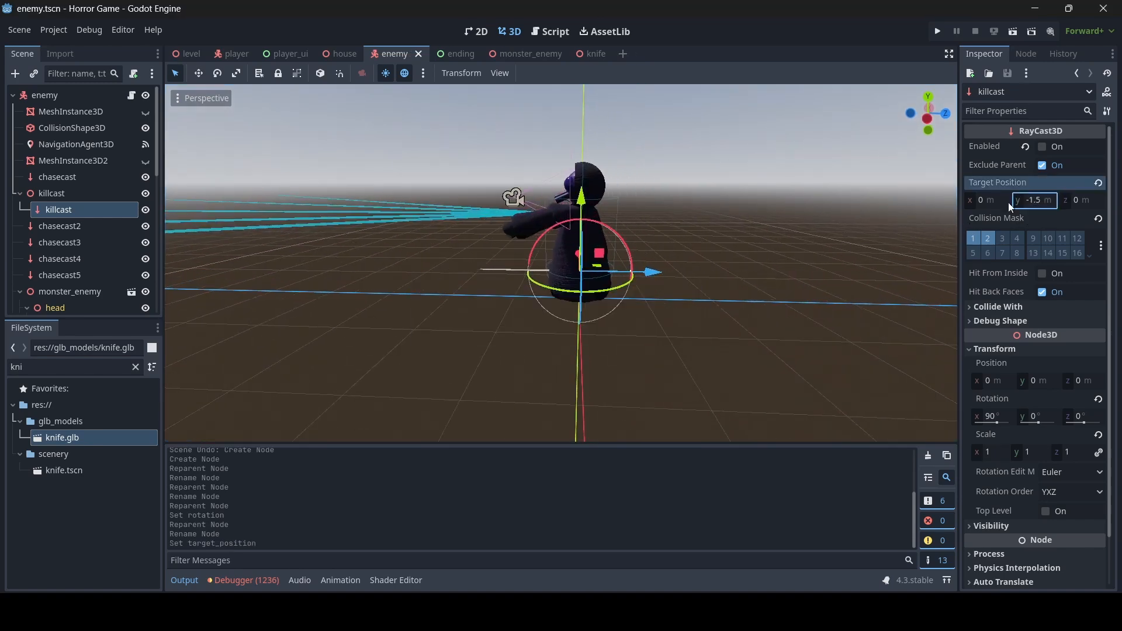
click(660, 348)
middle_drag(660, 348, 660, 248)
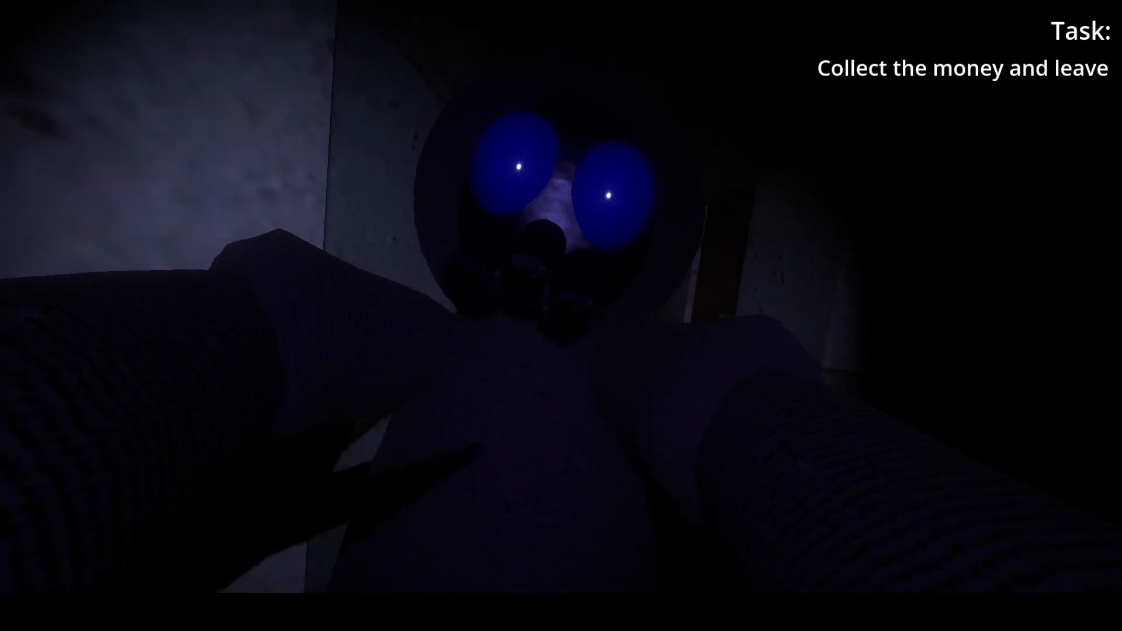
- Once the monster catches the player, pause with Esc and choose Quit Game to return to the editor
key(Escape)
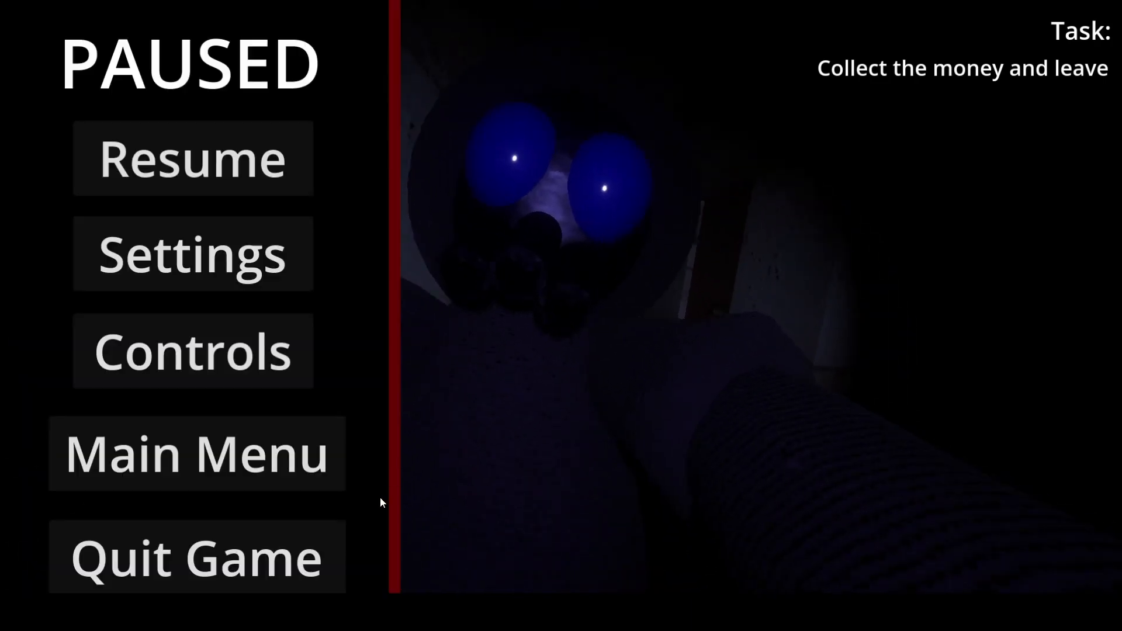
click(329, 534)
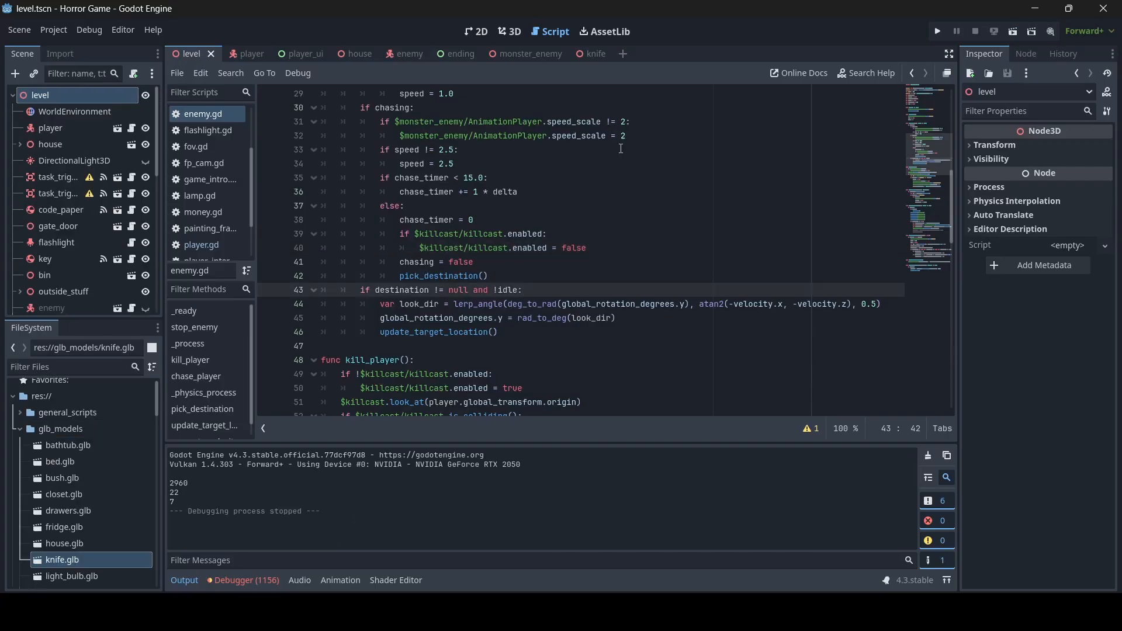
- Create a new scene with a User Interface root node named death
click(622, 55)
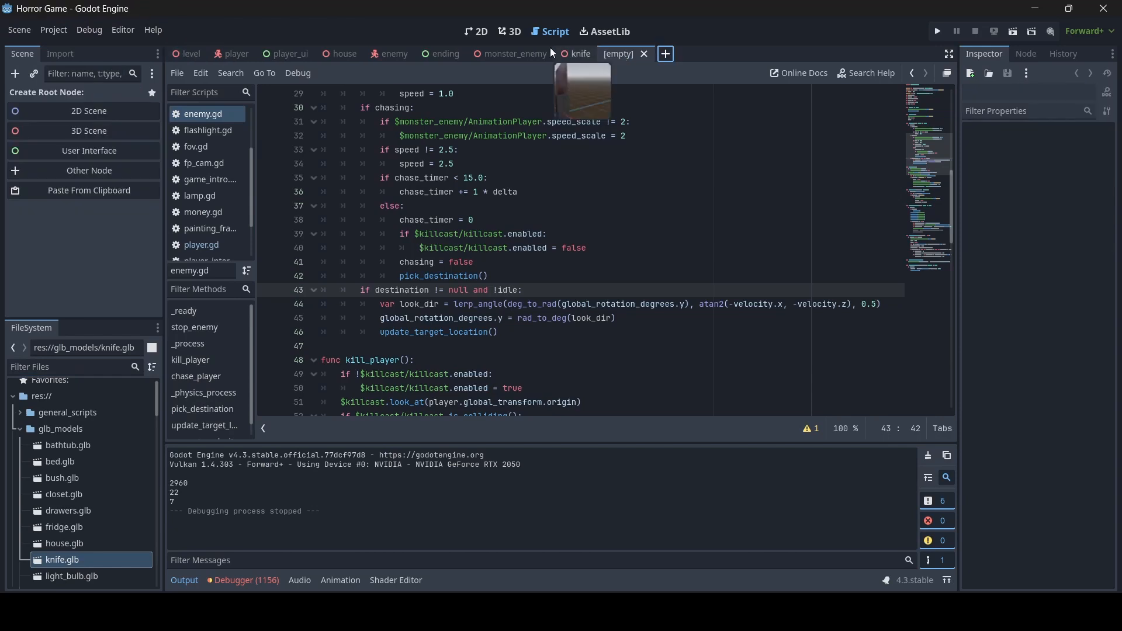
click(471, 34)
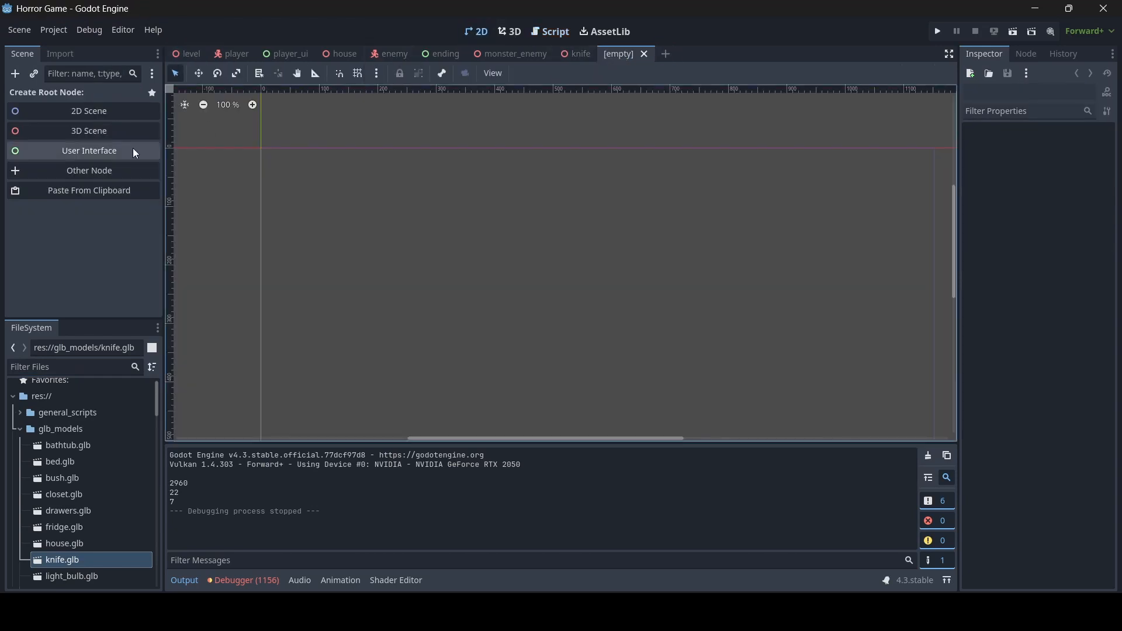
click(136, 156)
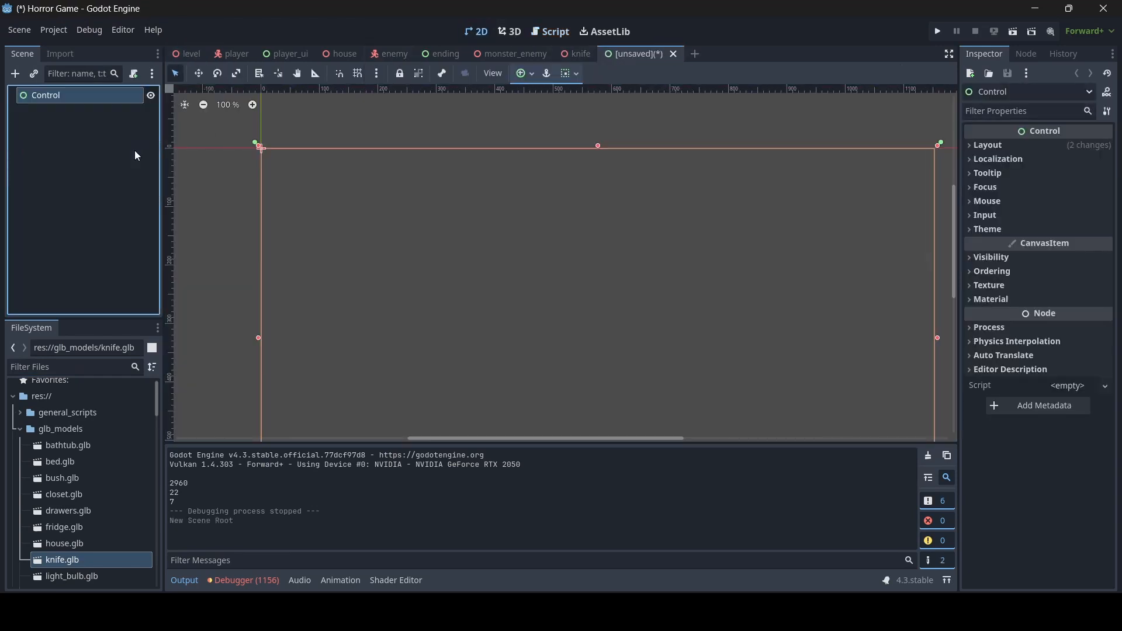
double_click(85, 100)
text(death)
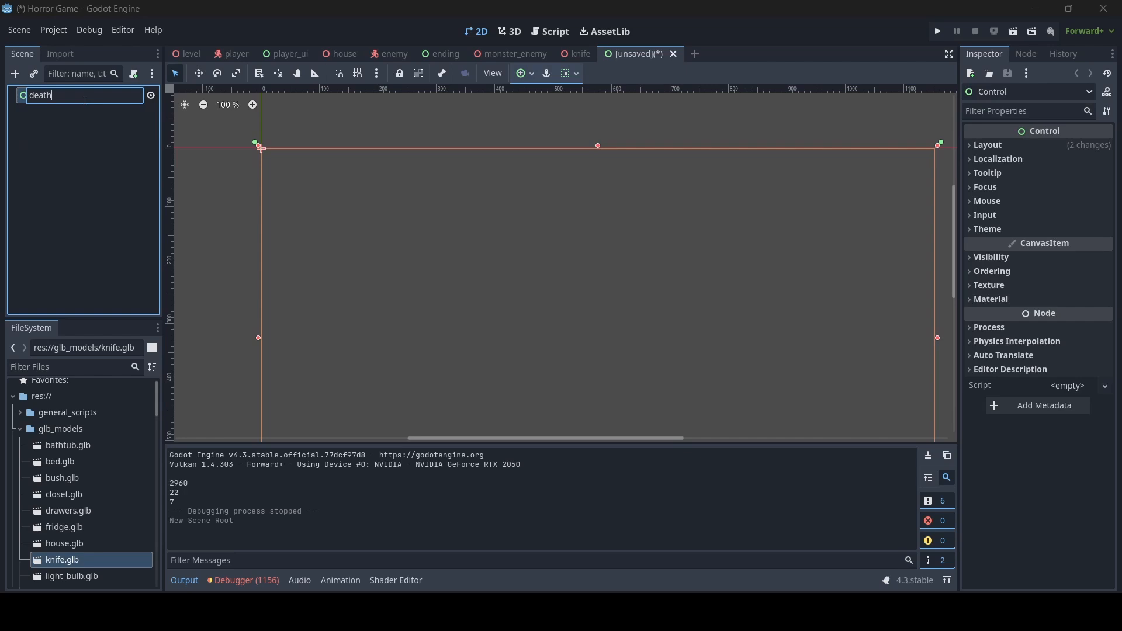
key(Return)
scroll(584, 240, down, 3)
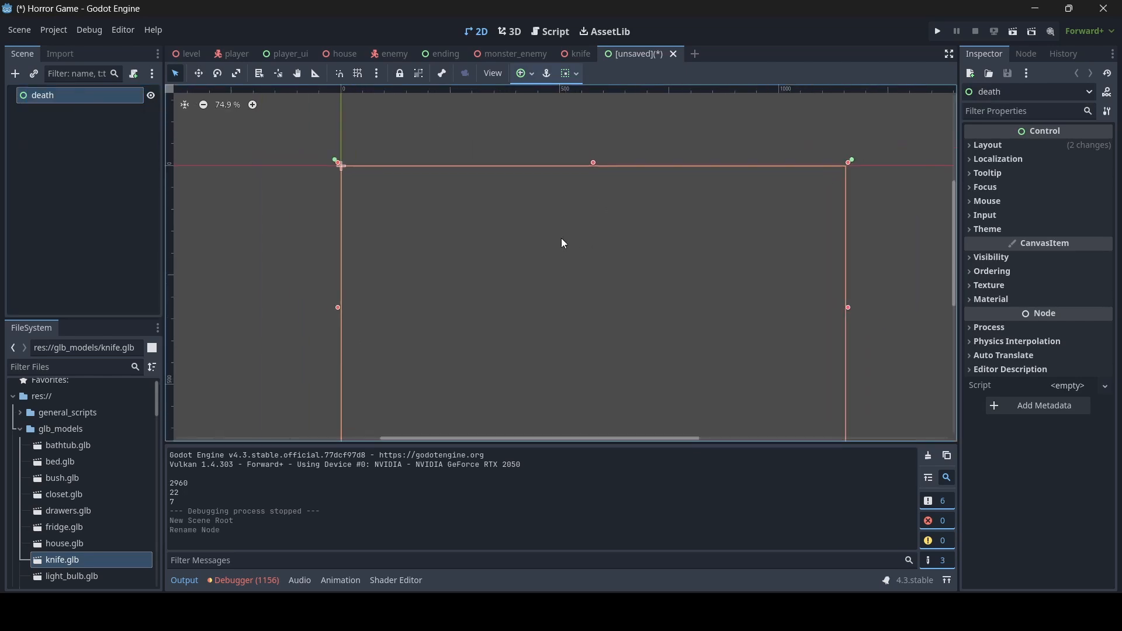
scroll(553, 234, down, 1)
- Add a CanvasLayer child under death and a ColorRect under the CanvasLayer
right_click(78, 102)
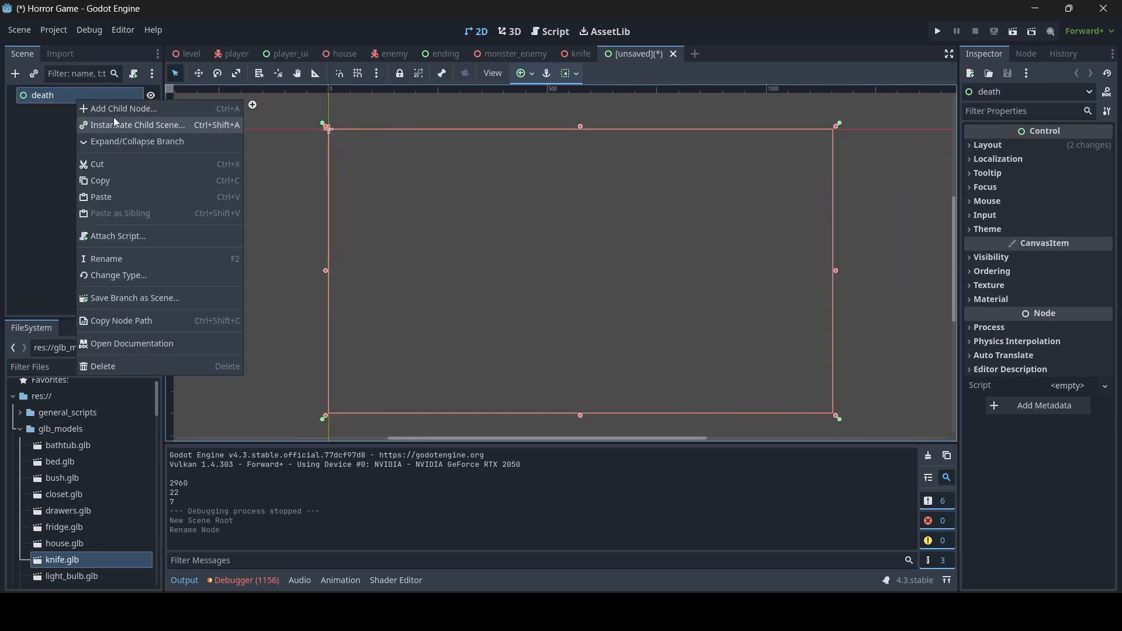
click(122, 109)
text(canvas)
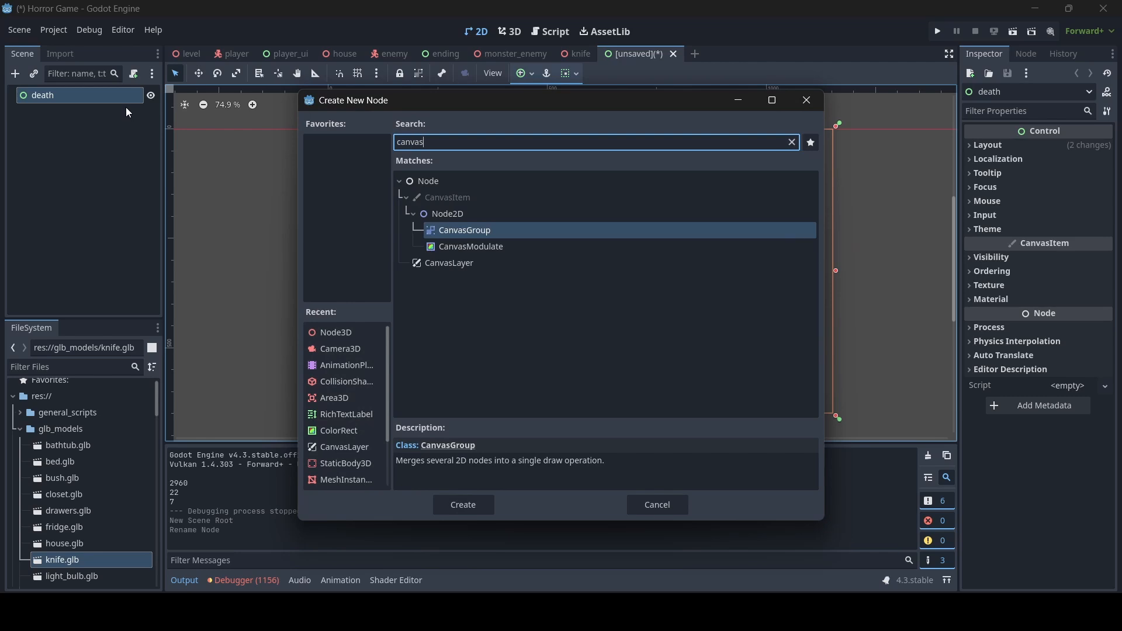
double_click(444, 263)
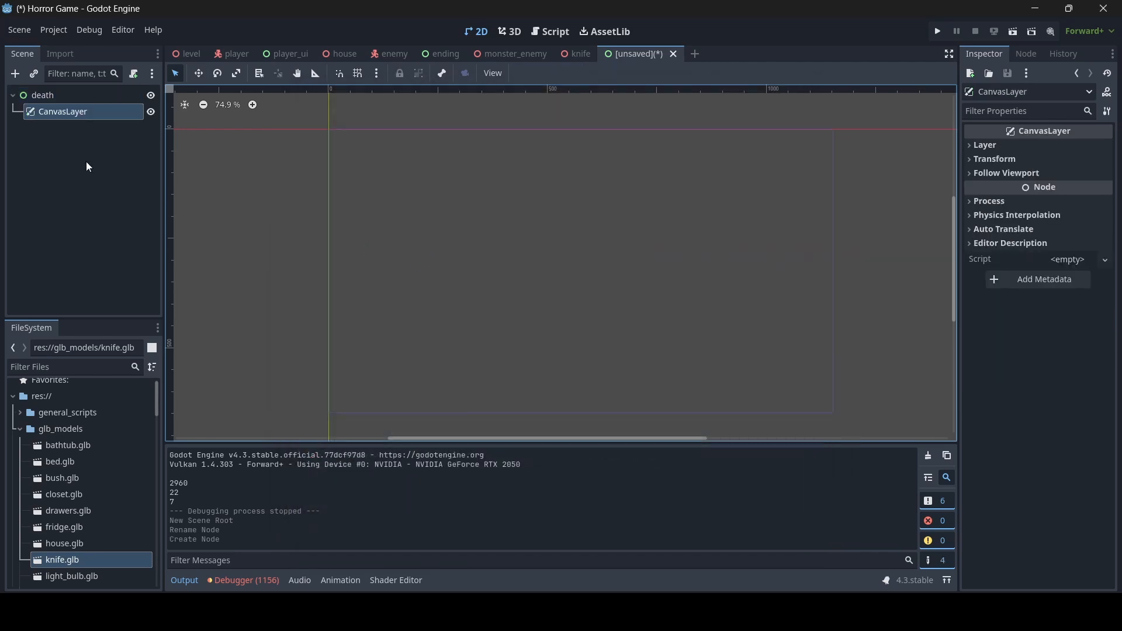
right_click(85, 107)
click(114, 113)
text(colo)
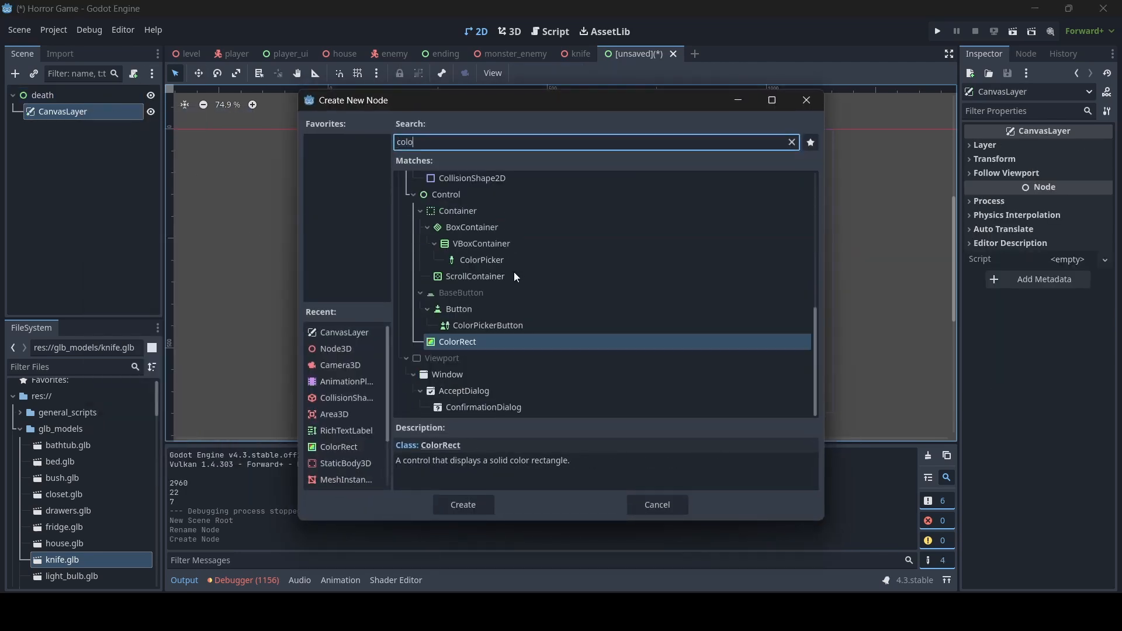
double_click(473, 344)
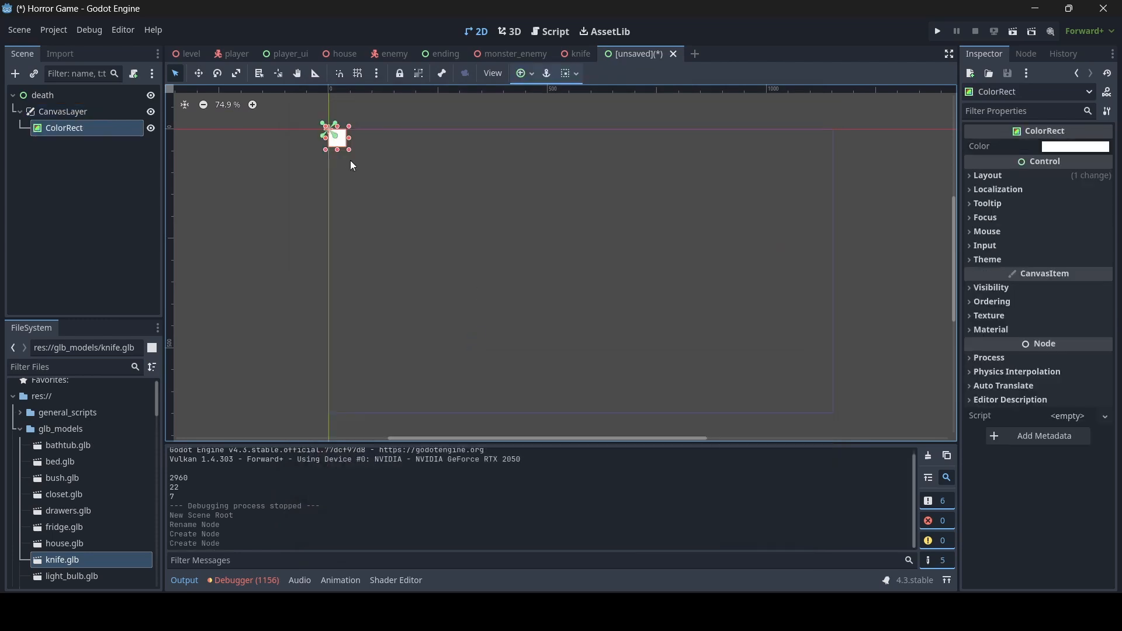
- Stretch the ColorRect to cover the screen (1159×658) and set its colour to black
drag(351, 150, 839, 420)
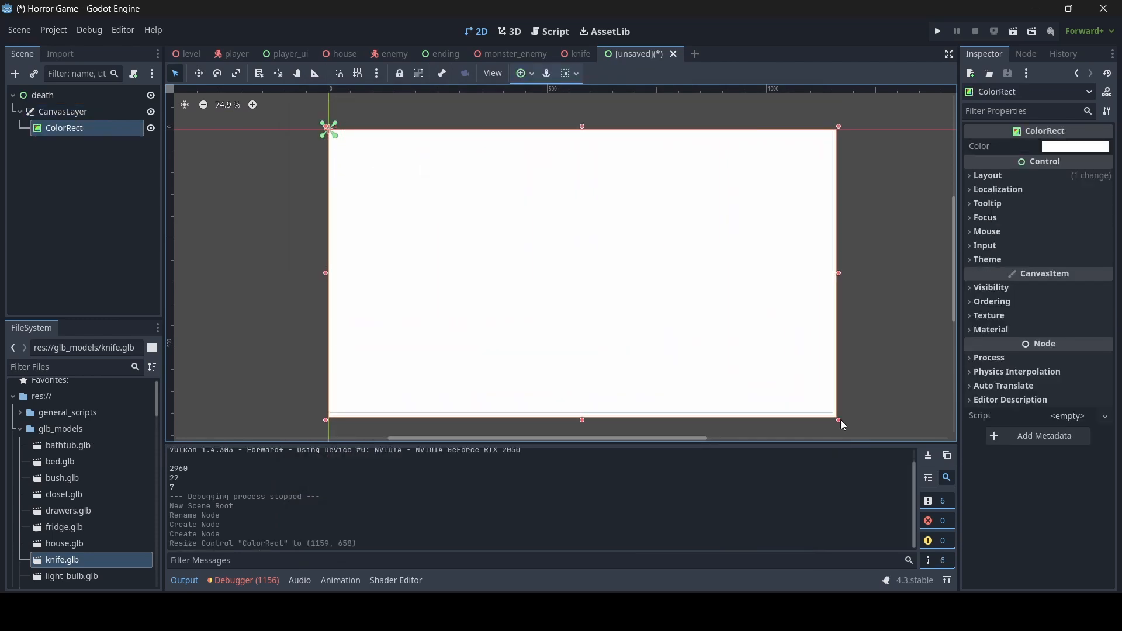
click(1054, 147)
drag(1108, 228, 1108, 312)
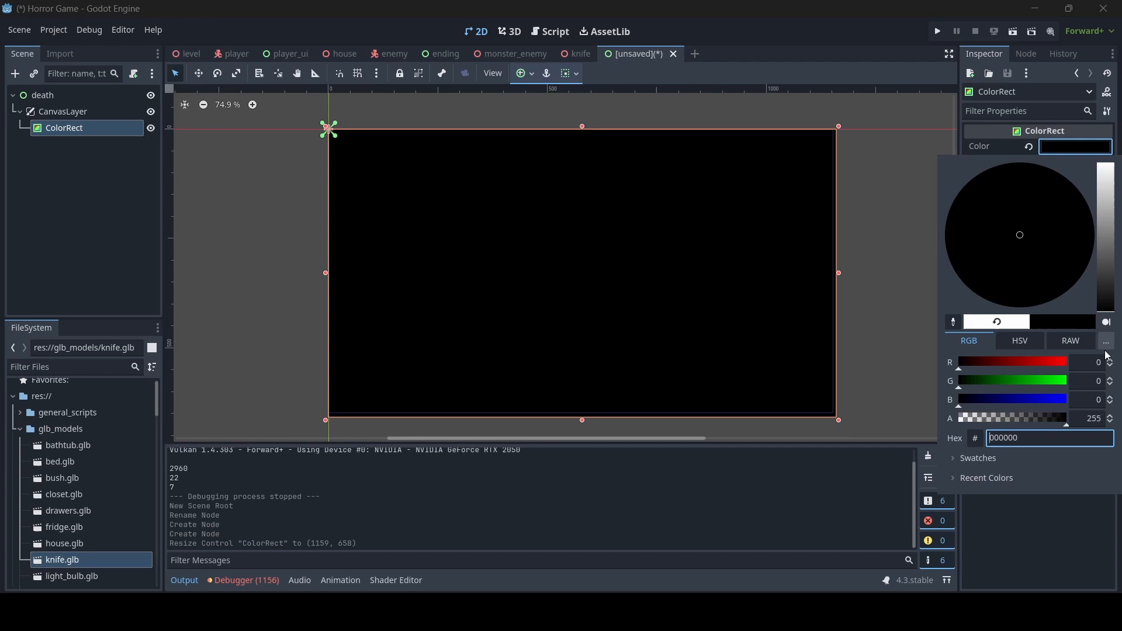
click(305, 219)
- Add a RichTextLabel under CanvasLayer and enlarge its area
right_click(68, 114)
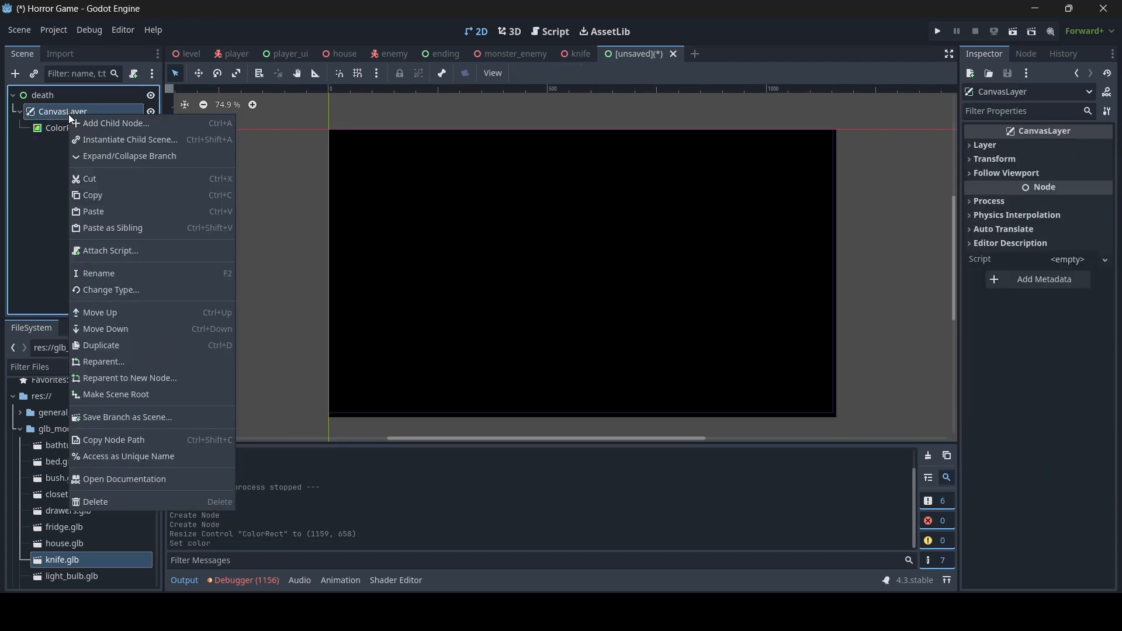
click(105, 121)
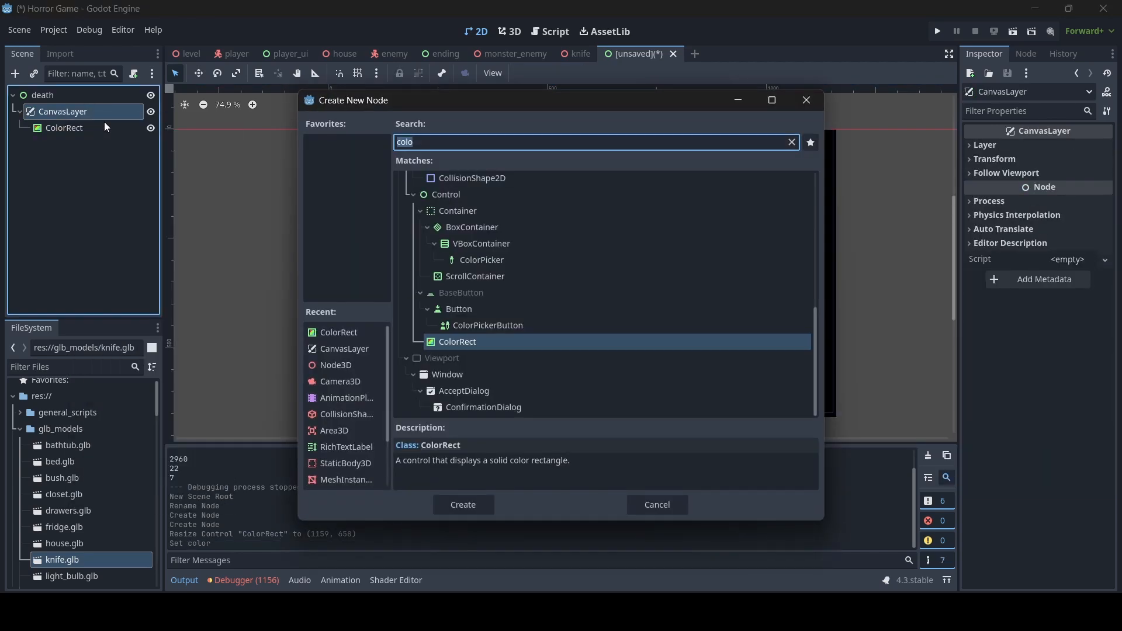
text(rich)
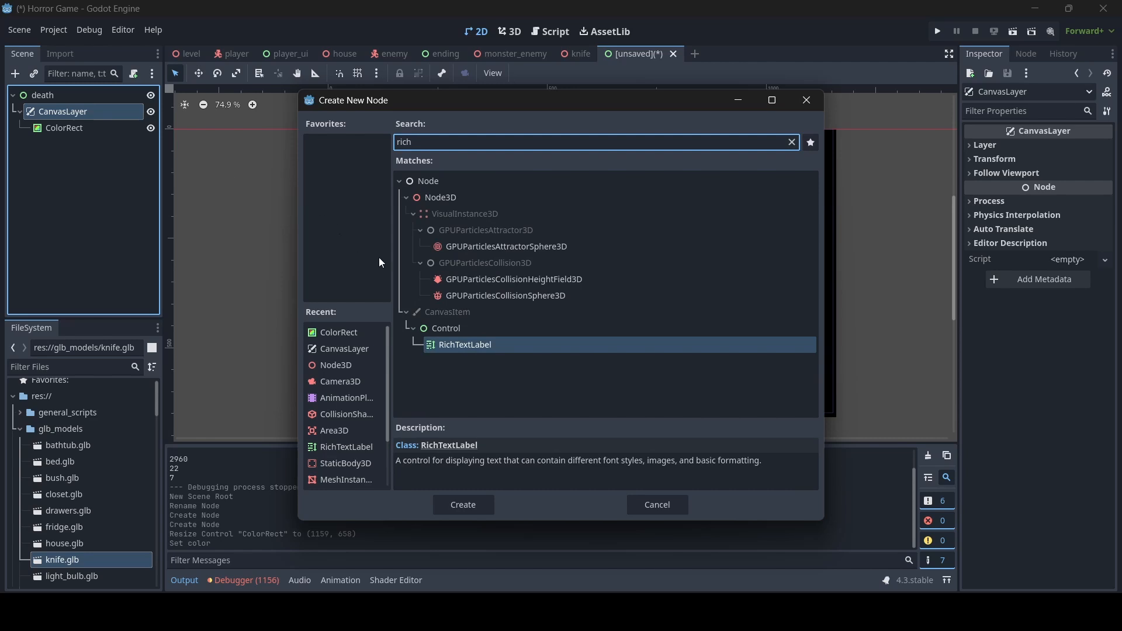
double_click(492, 345)
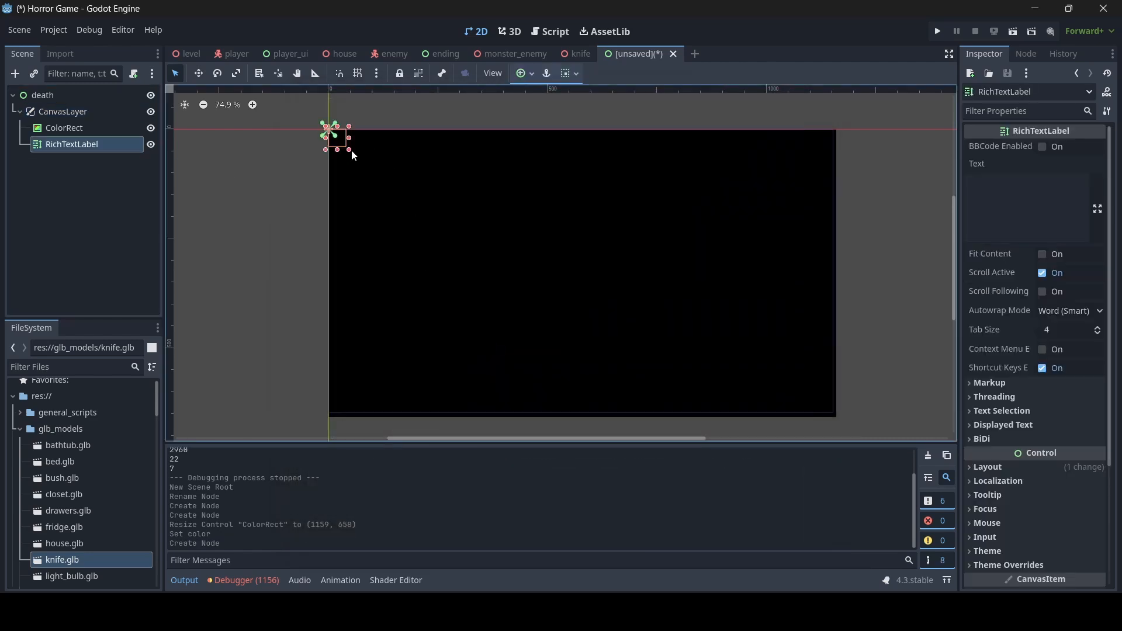
drag(350, 150, 610, 305)
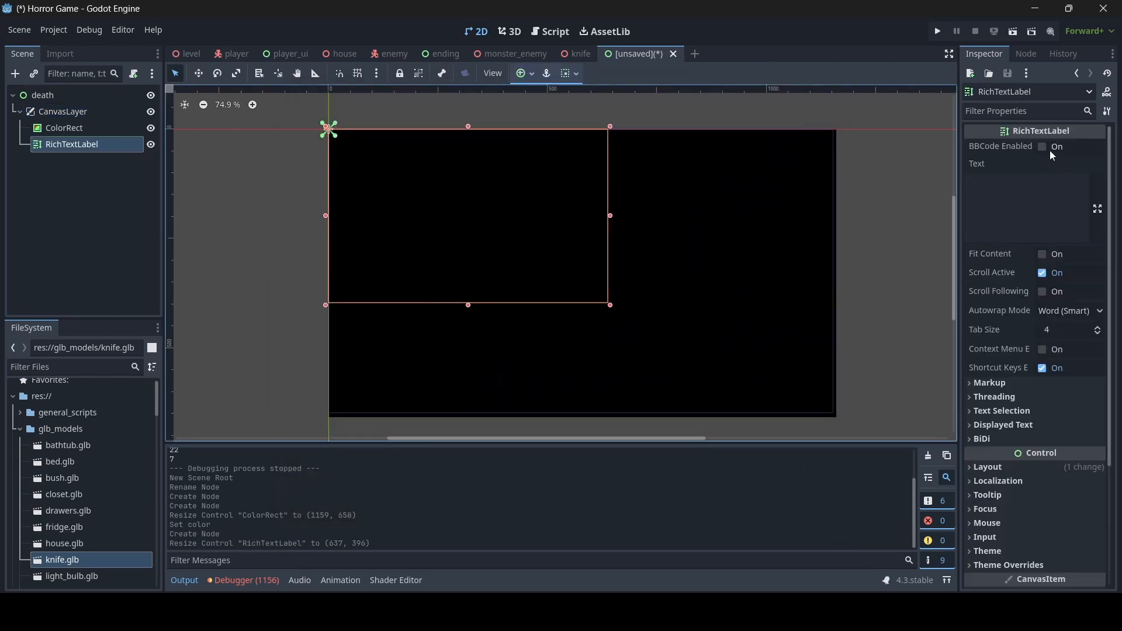
- Enable BBCode, set the text to '[center]YOU DIED', and stretch the label across the screen
click(1044, 148)
click(1027, 184)
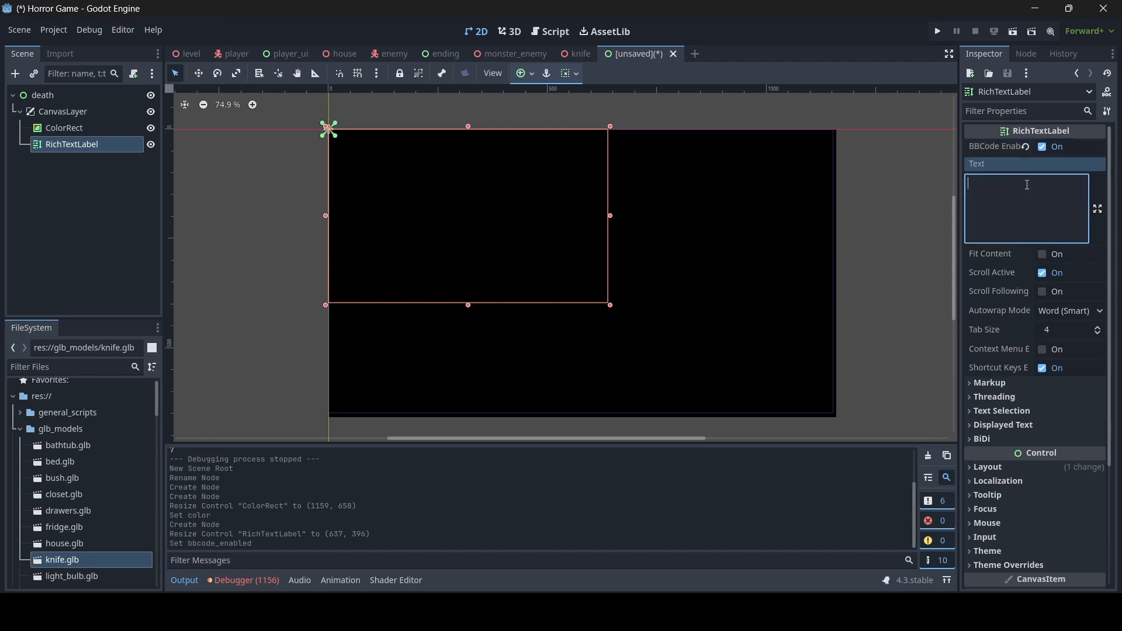
text([c)
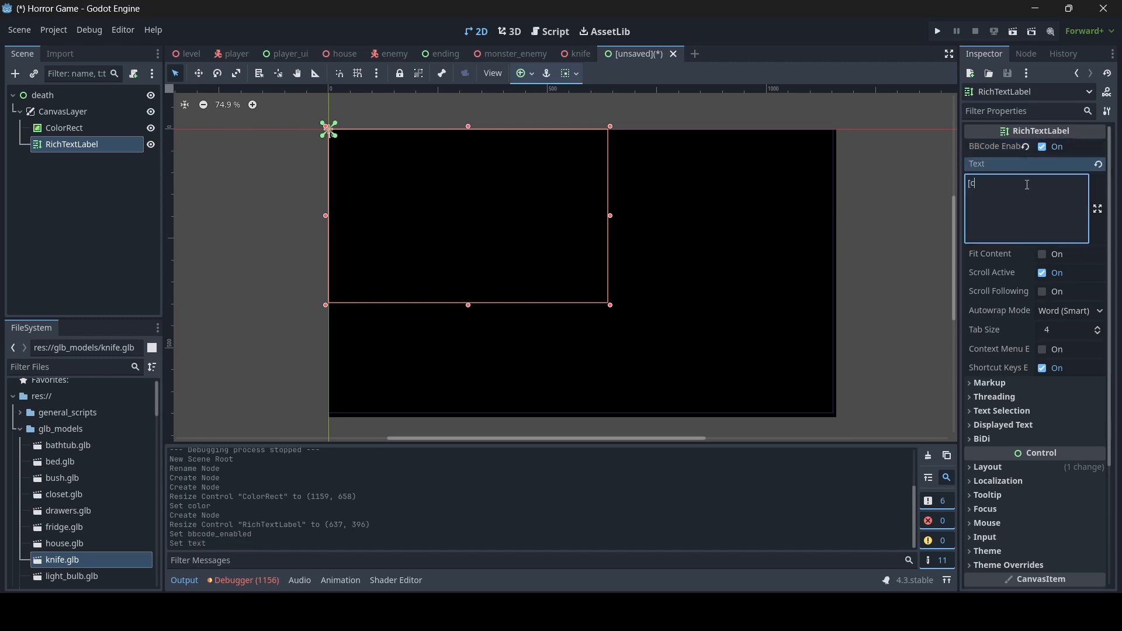
text(enter])
text(YOU DIED)
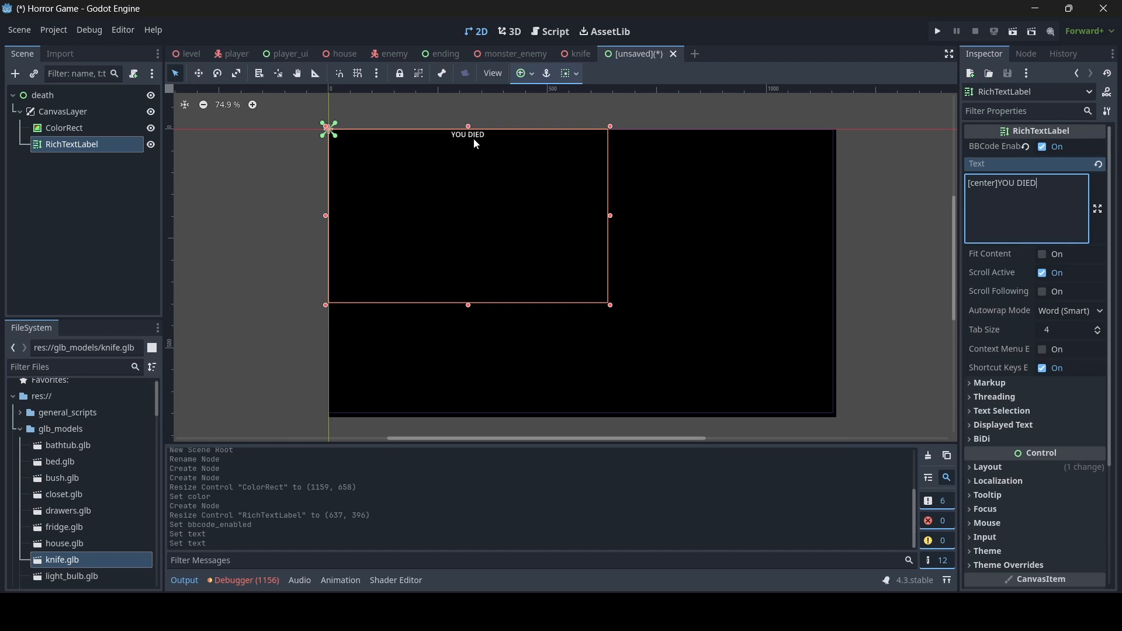
drag(468, 126, 468, 196)
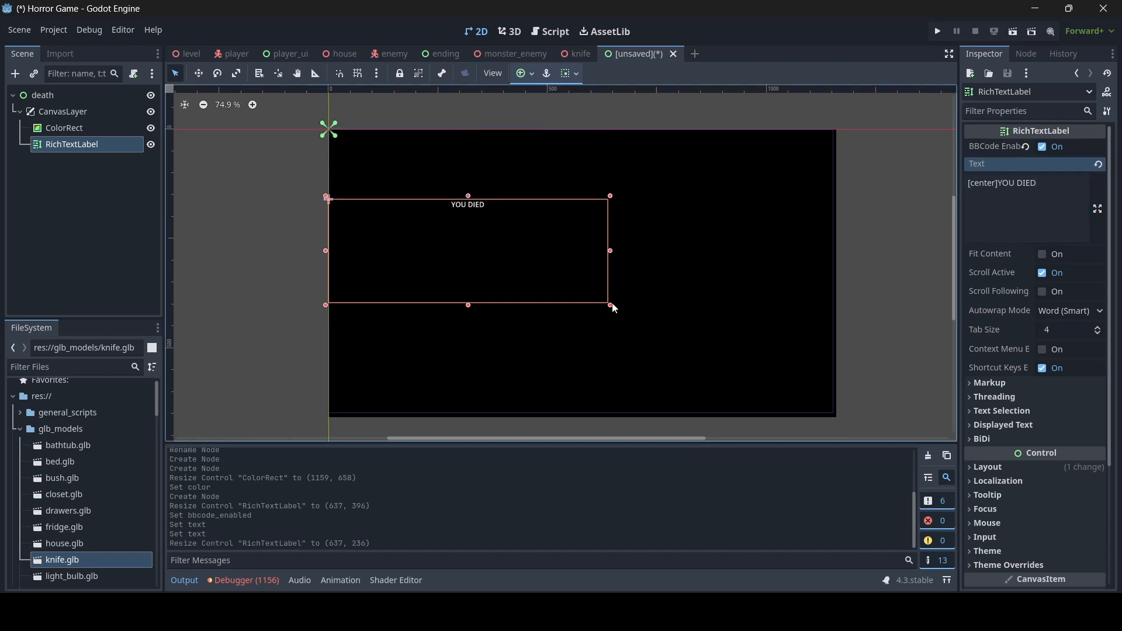
drag(611, 305, 835, 312)
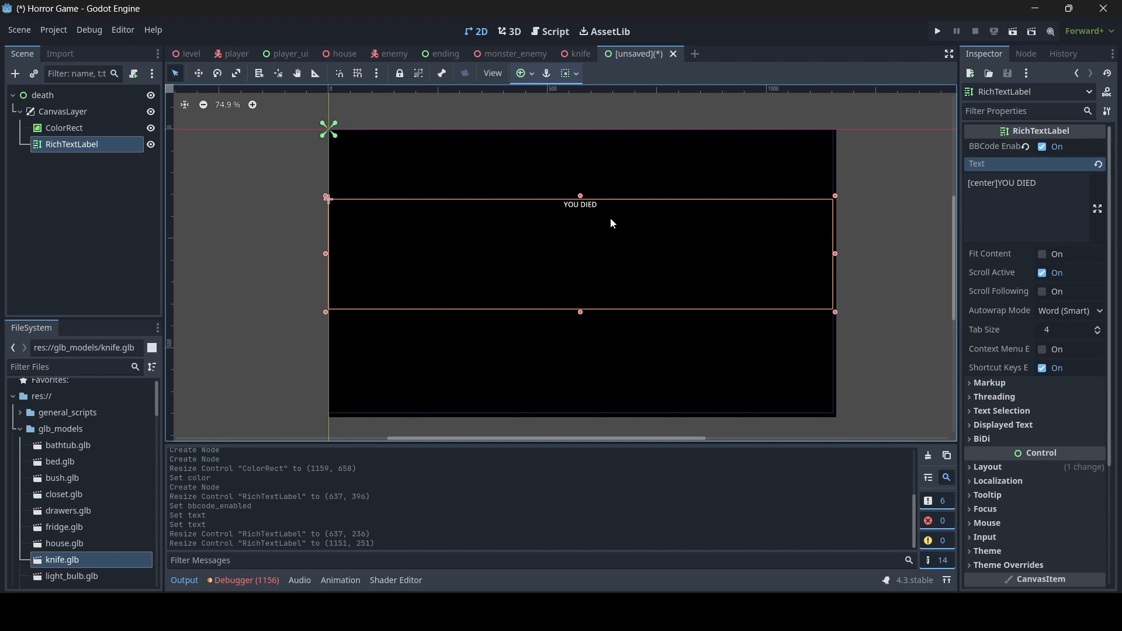
- Override the label's normal font size to 120, nudge it down, and start saving the scene
scroll(1046, 462, down, 5)
click(1009, 402)
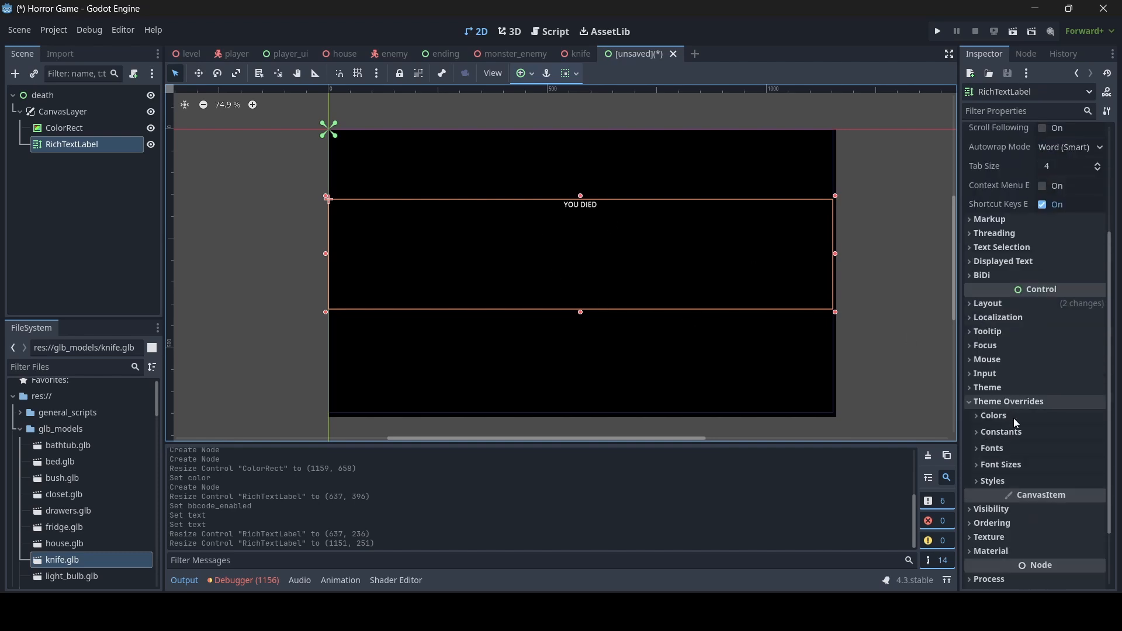
click(1018, 464)
click(1062, 538)
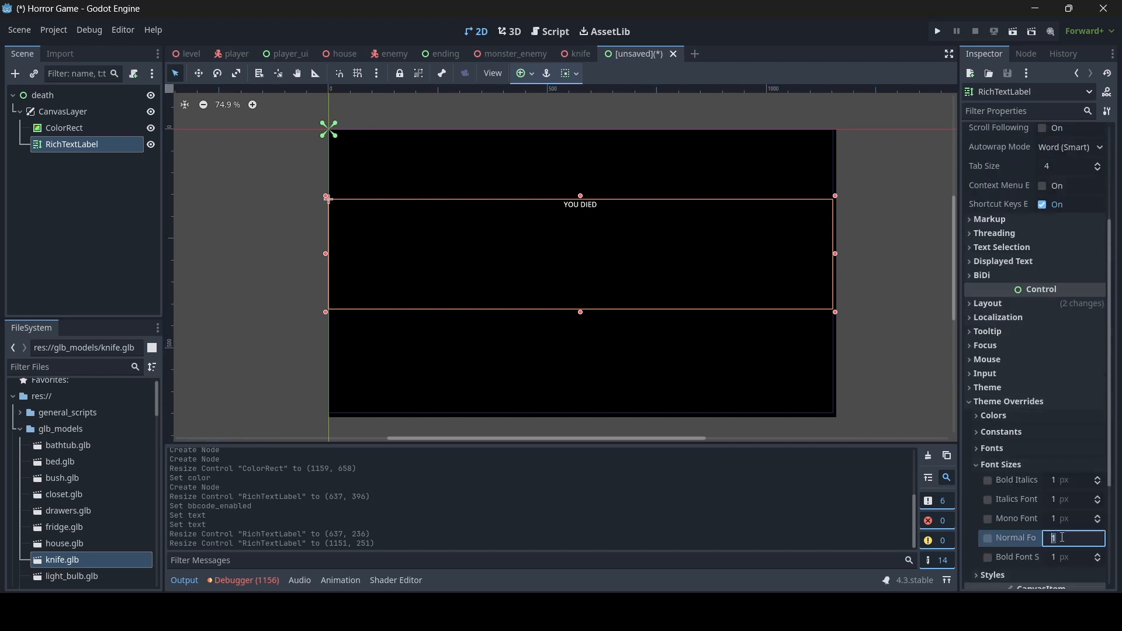
text(60)
key(Return)
click(1062, 538)
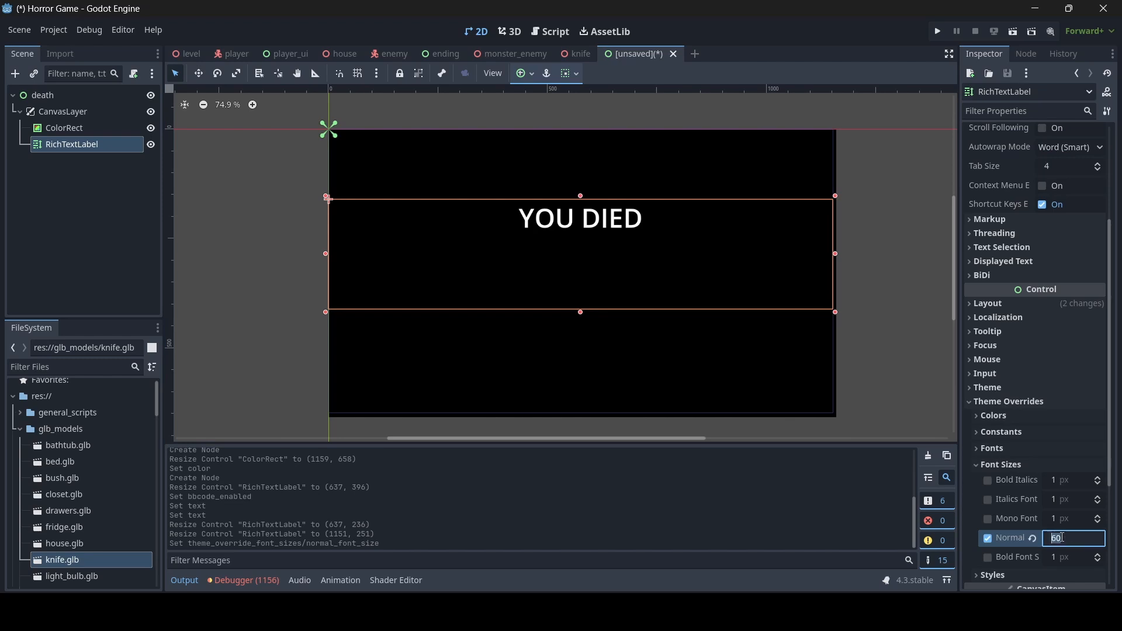
text(120)
key(Return)
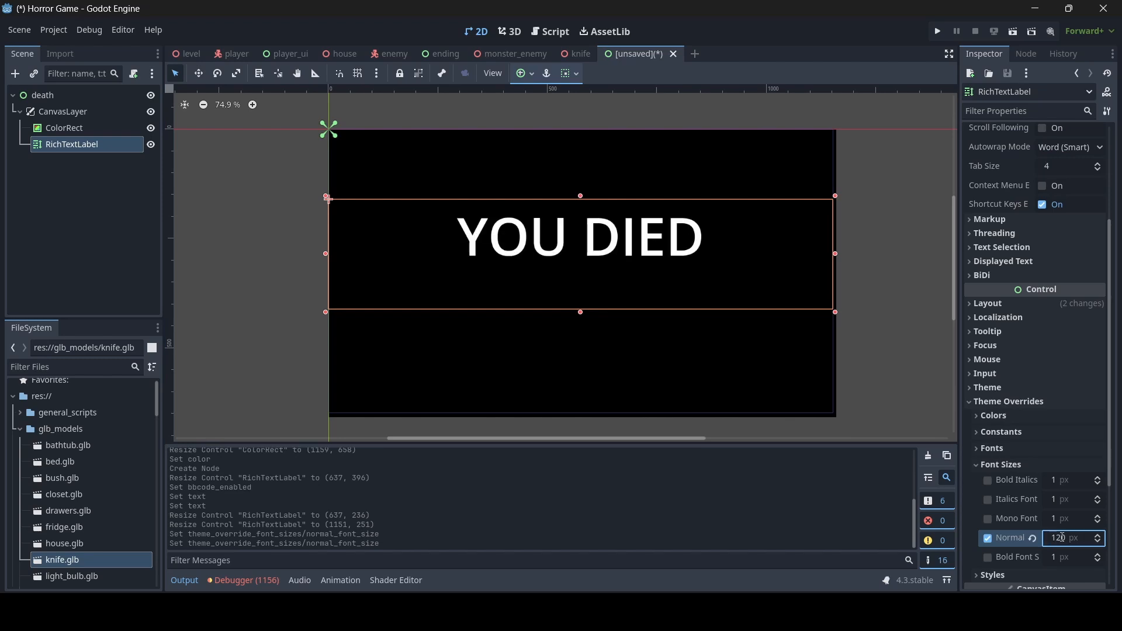
drag(580, 196, 584, 210)
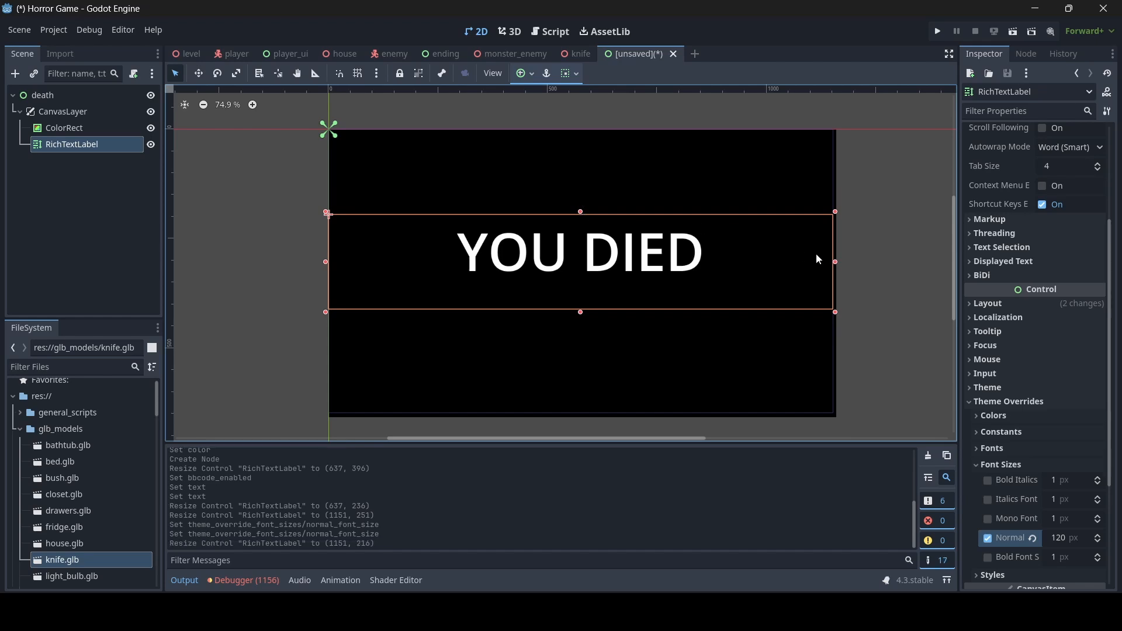
click(868, 279)
key(ctrl+s)
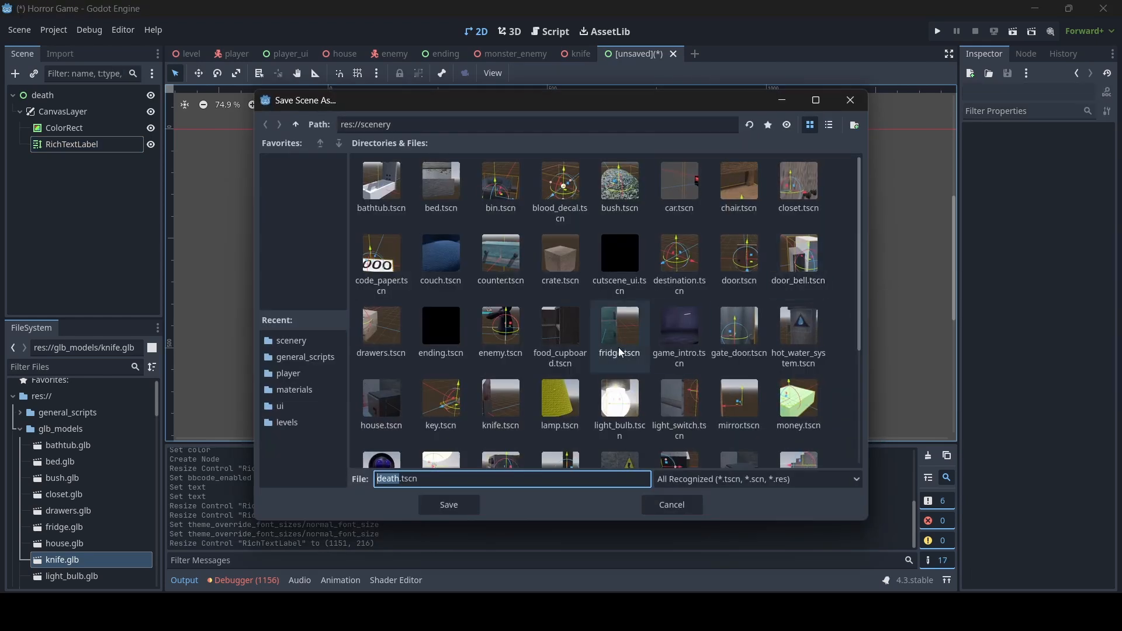
- Save the scene as death.tscn and add an AnimationPlayer under the death root node
click(464, 511)
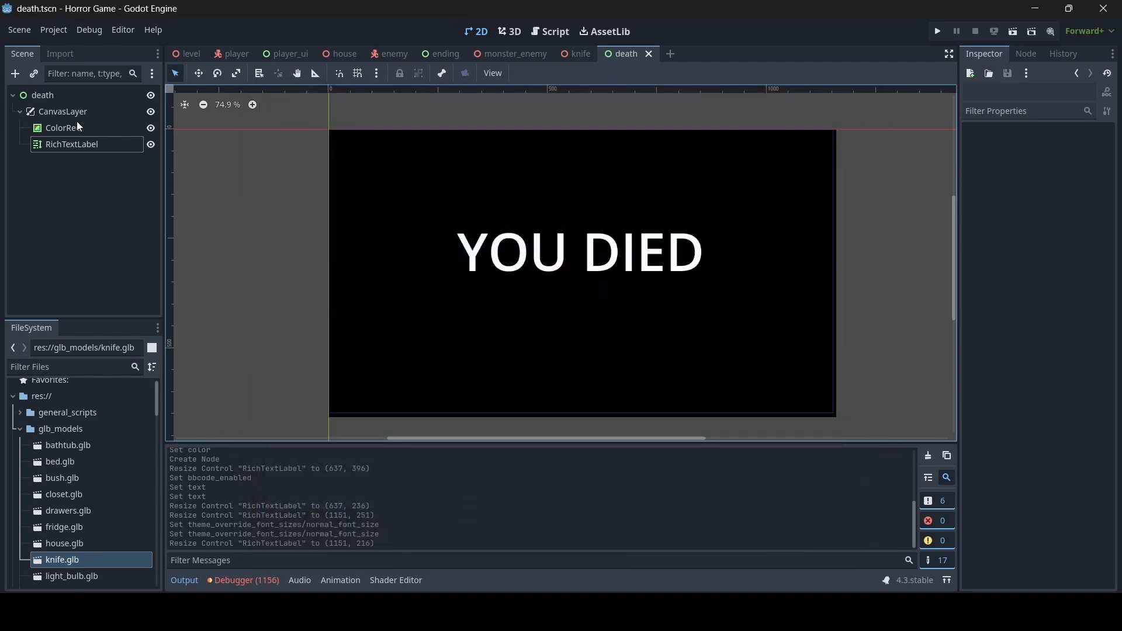
click(71, 112)
click(90, 96)
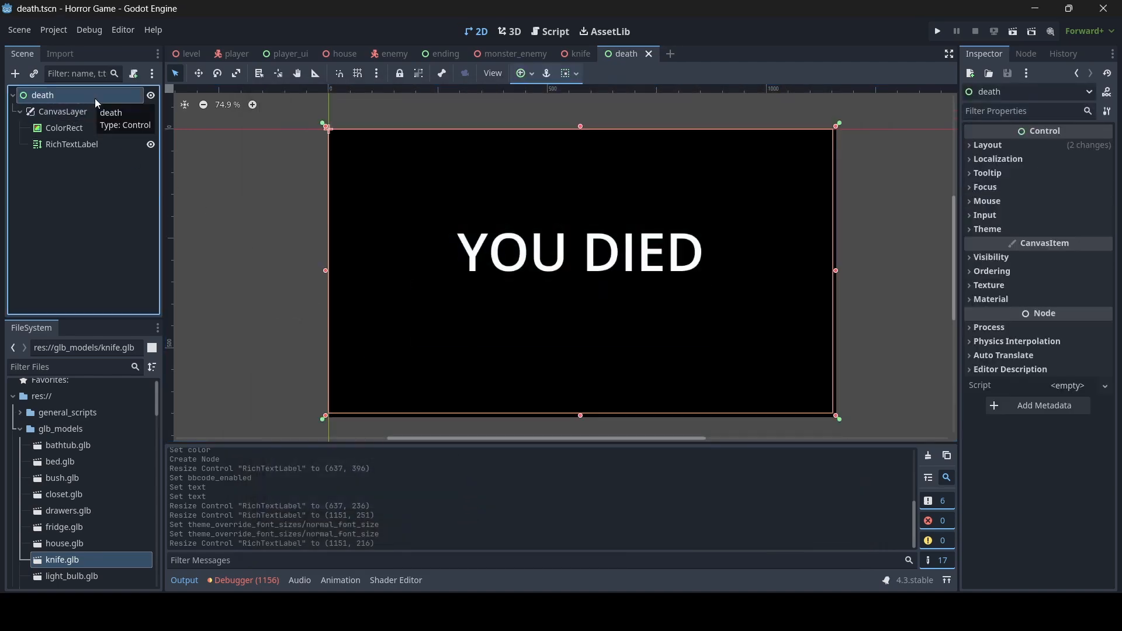
right_click(71, 97)
click(97, 103)
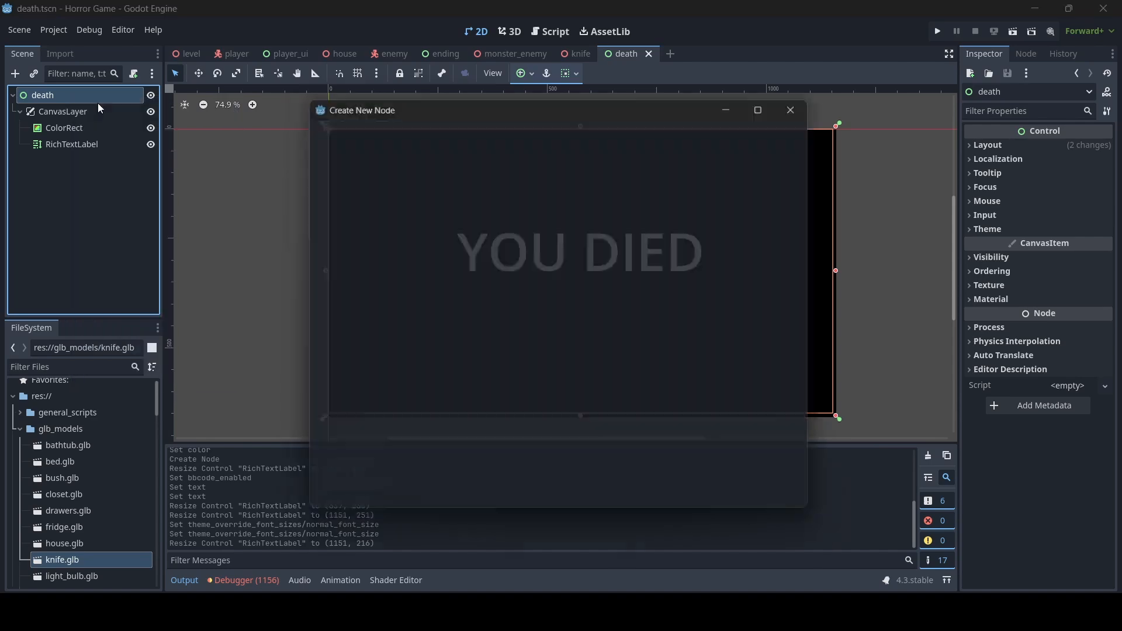
text(ANIM)
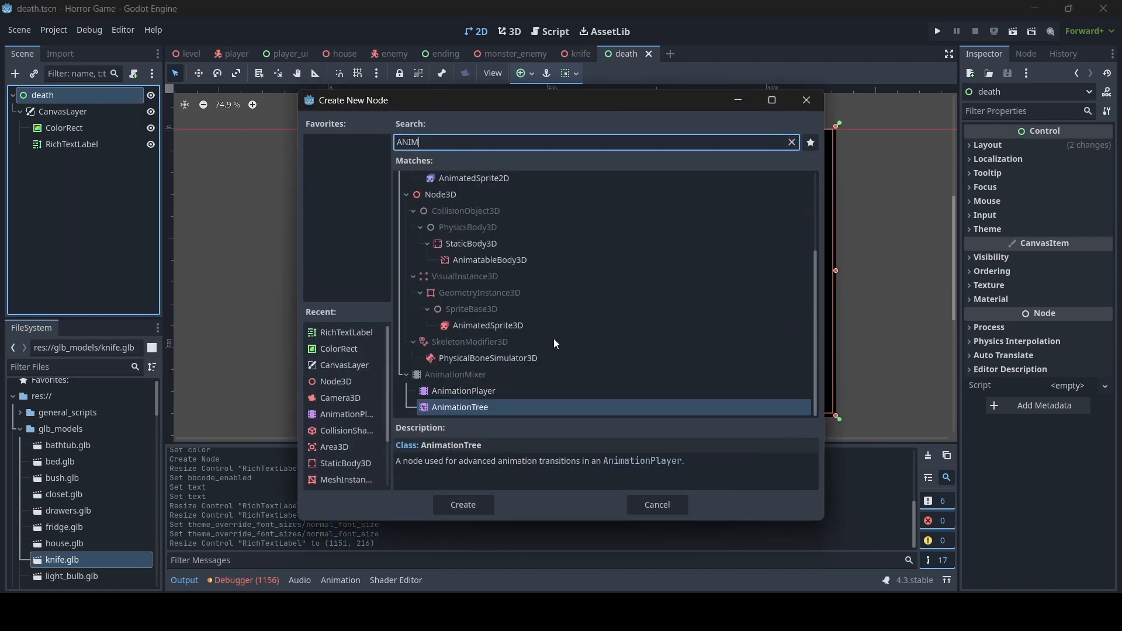
double_click(515, 392)
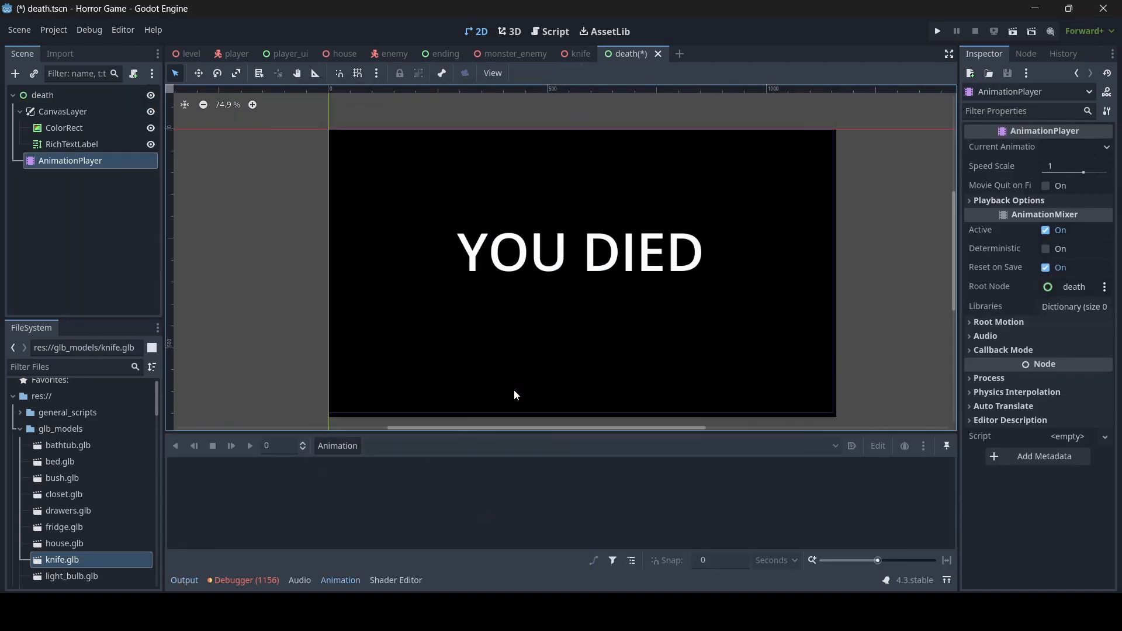
- Create a new empty animation named 'death'
click(343, 454)
click(353, 464)
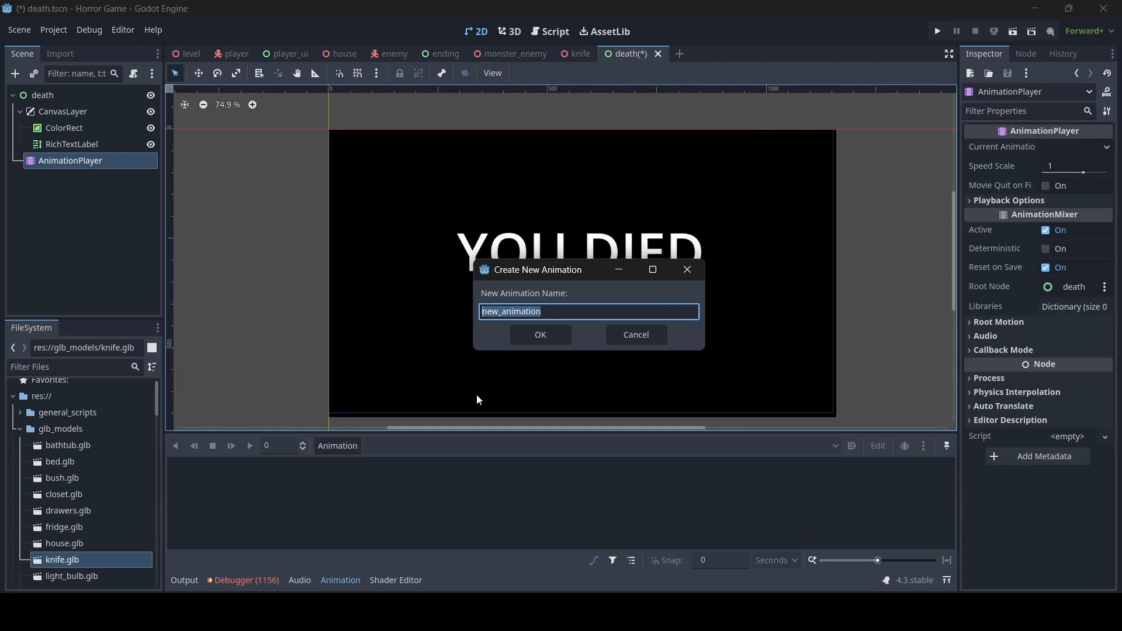
text(death)
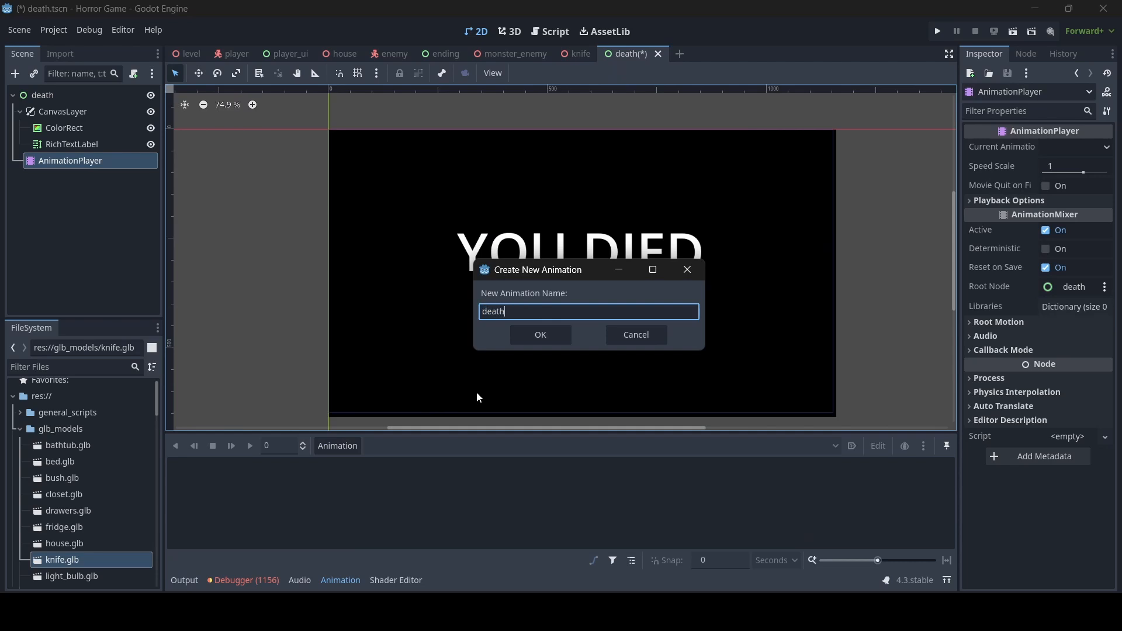
click(541, 335)
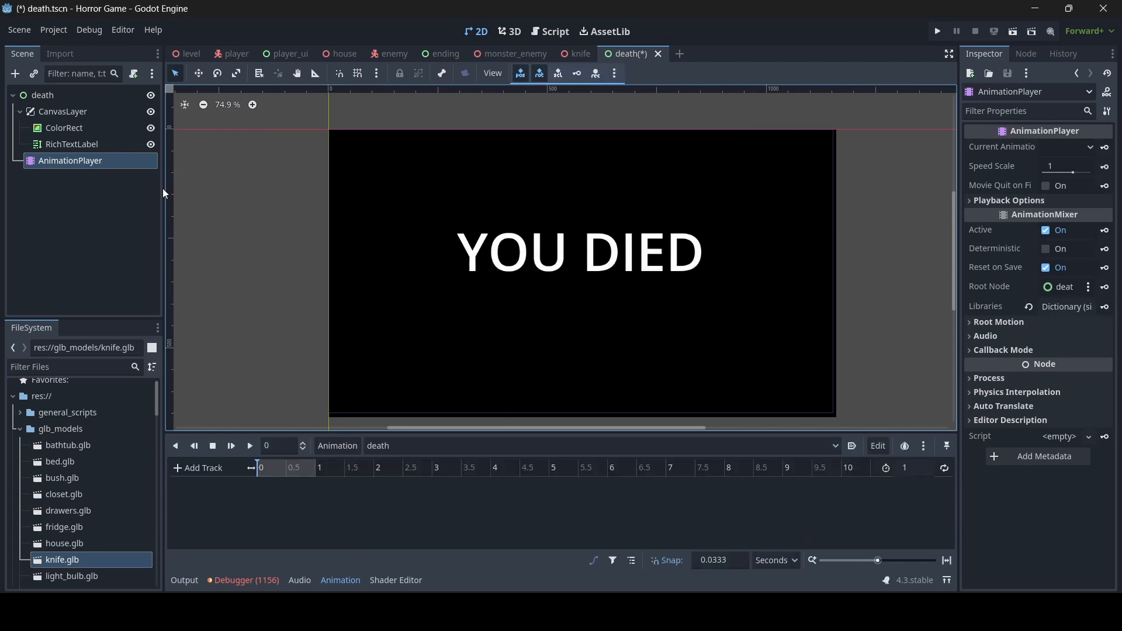
- Make the RichTextLabel's modulate fully transparent and key it on a new modulate track
click(48, 146)
scroll(1051, 392, down, 3)
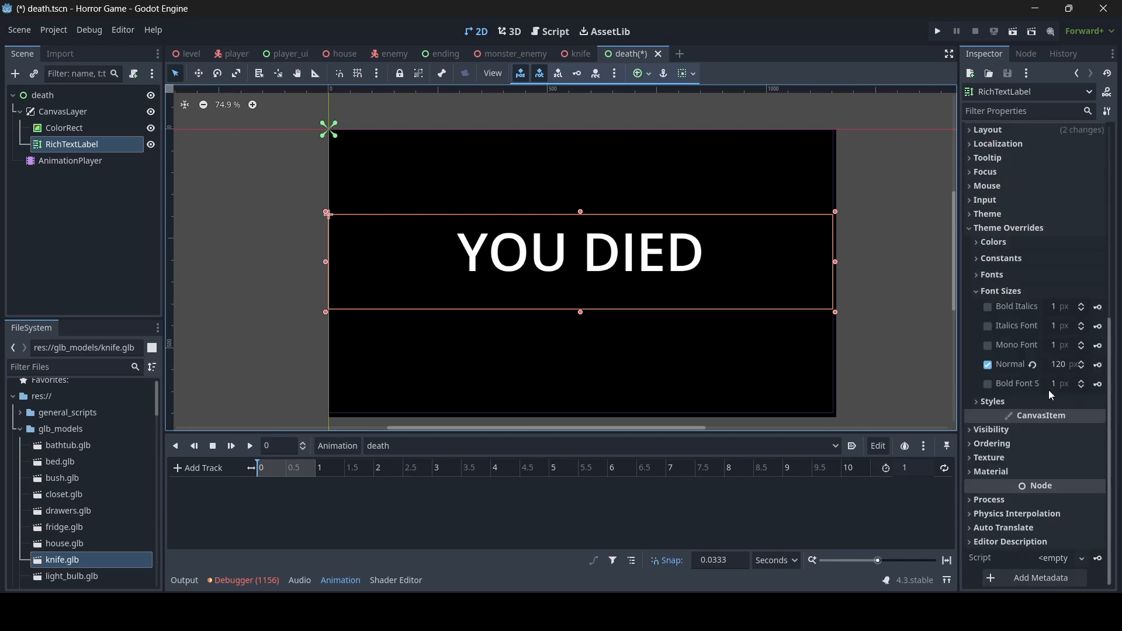
click(1010, 429)
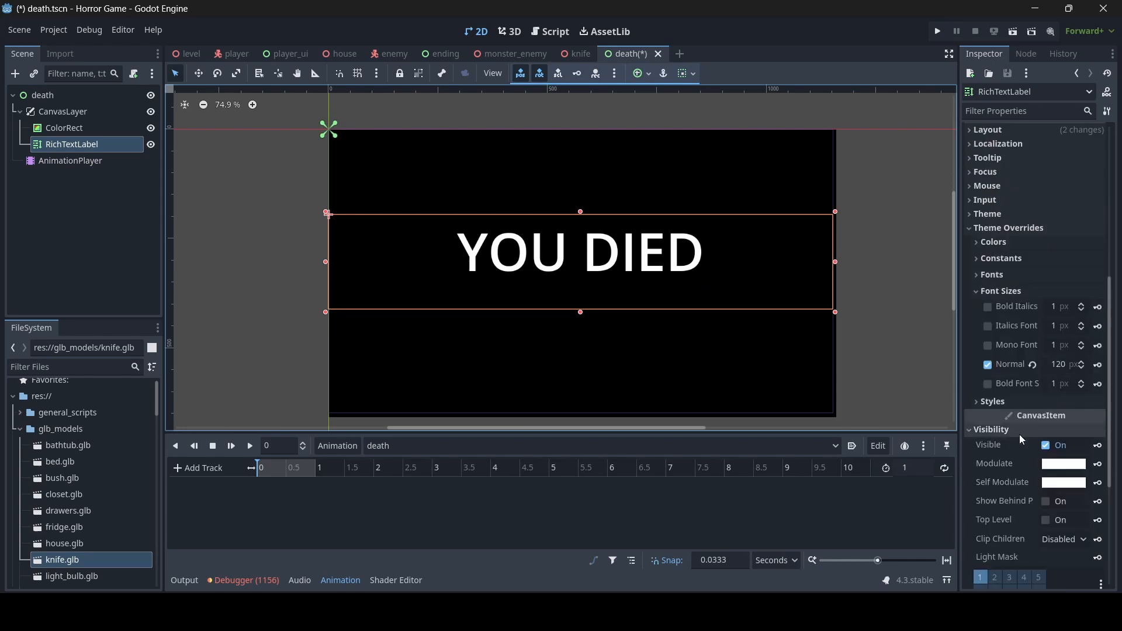
click(1065, 464)
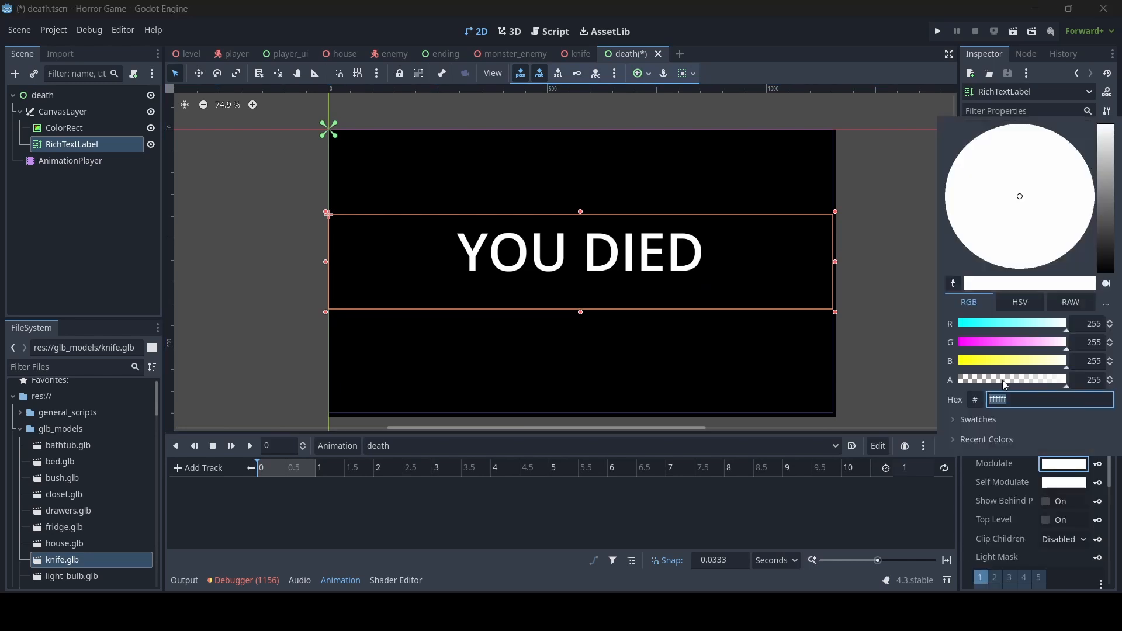
drag(1012, 379, 948, 381)
click(1097, 465)
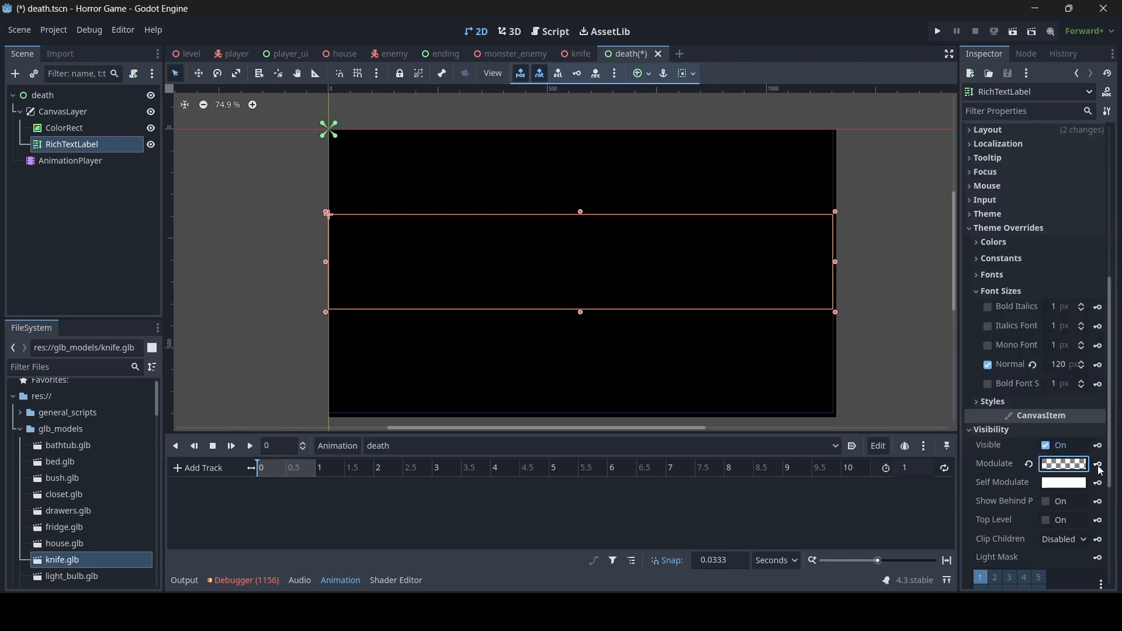
click(1098, 466)
click(514, 349)
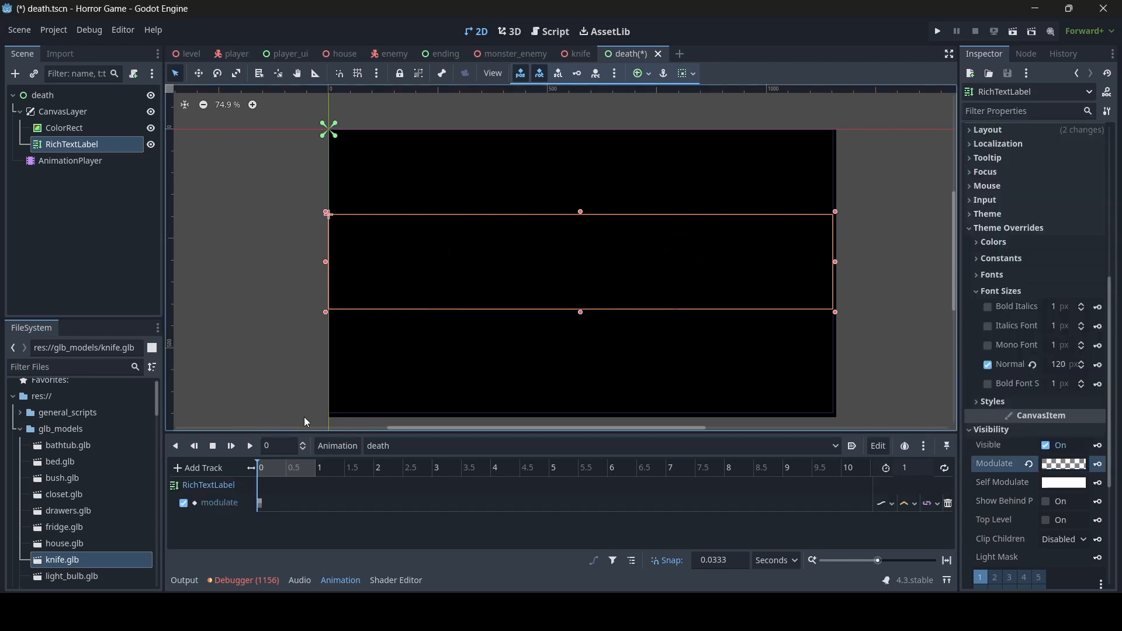
- Set the animation length to 5 seconds and keyframe a fully opaque modulate at 2 s
click(917, 468)
text(5)
key(Return)
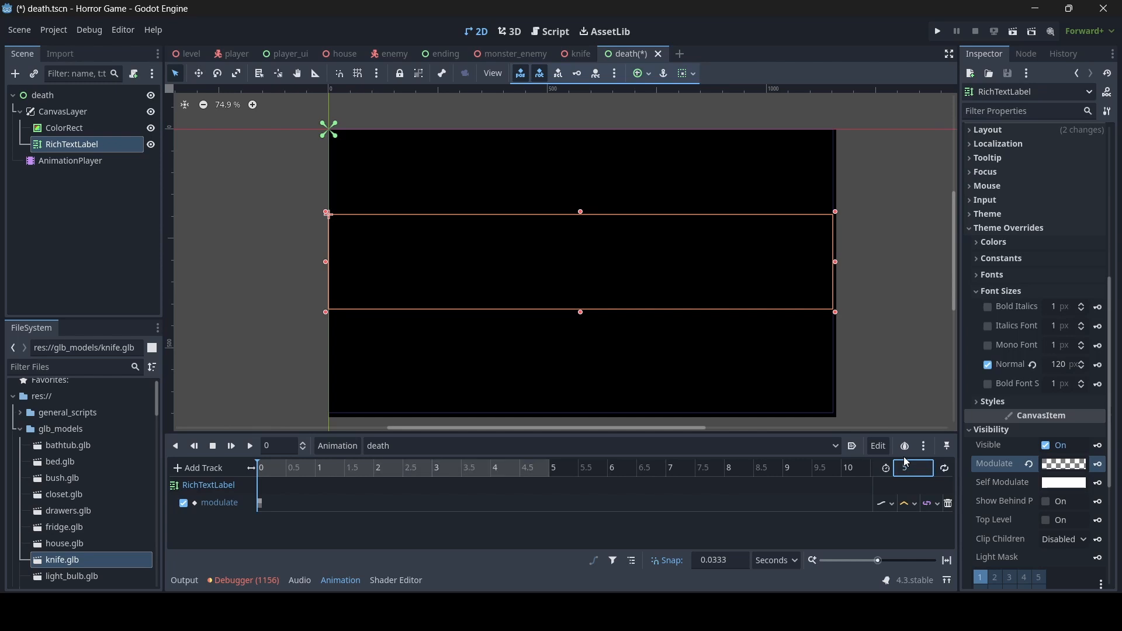
drag(324, 478, 374, 481)
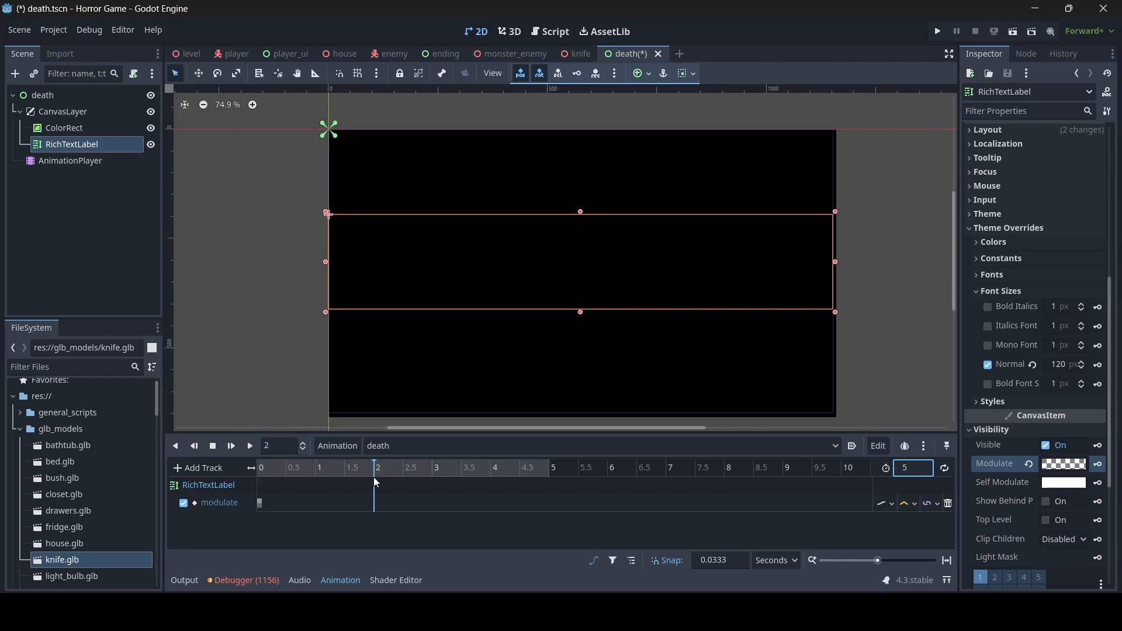
click(1074, 466)
drag(1007, 382, 1105, 383)
click(1097, 467)
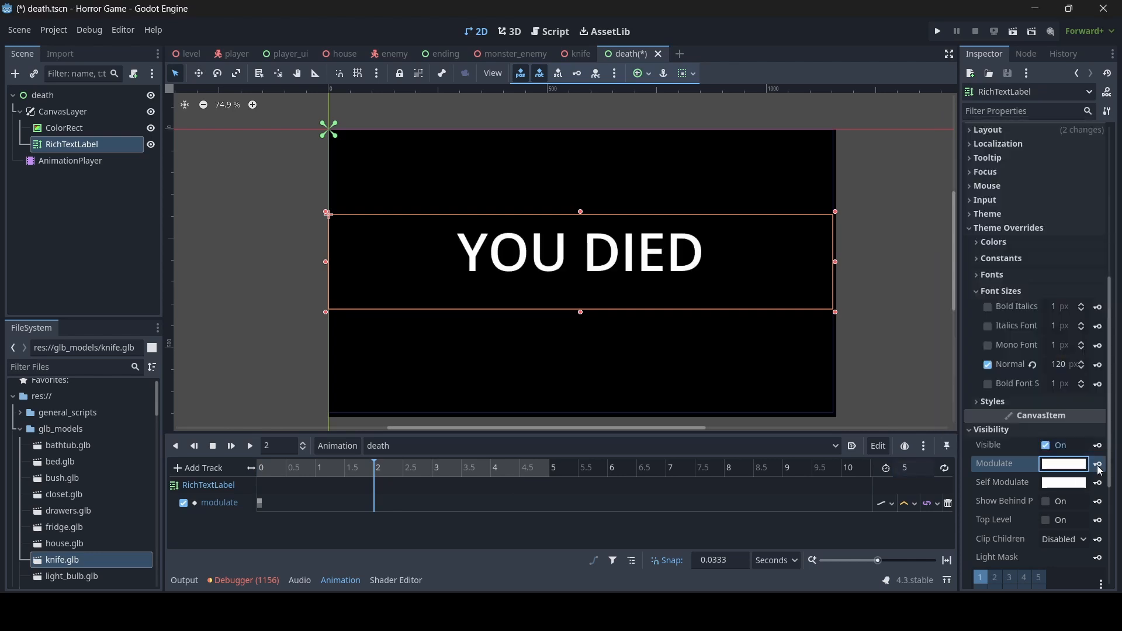
click(1099, 465)
- Keyframe opaque modulate at 3 s and fully transparent modulate at 5 s
mouse_move(448, 470)
mouse_down()
mouse_move(408, 468)
mouse_move(433, 475)
mouse_up()
click(1099, 464)
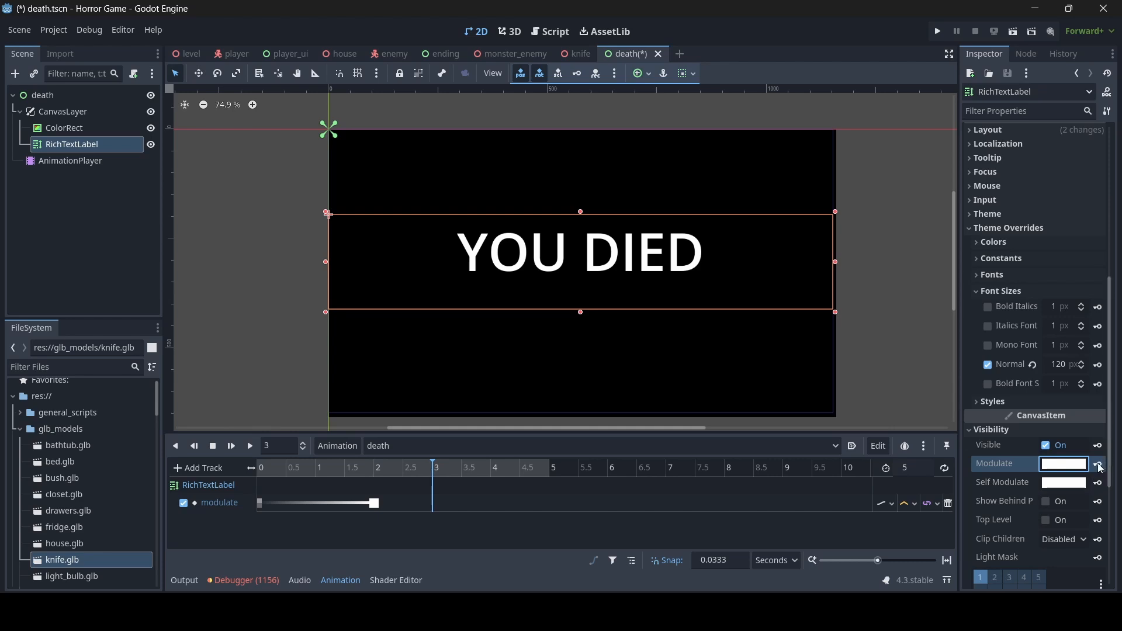
click(457, 473)
drag(456, 472, 615, 472)
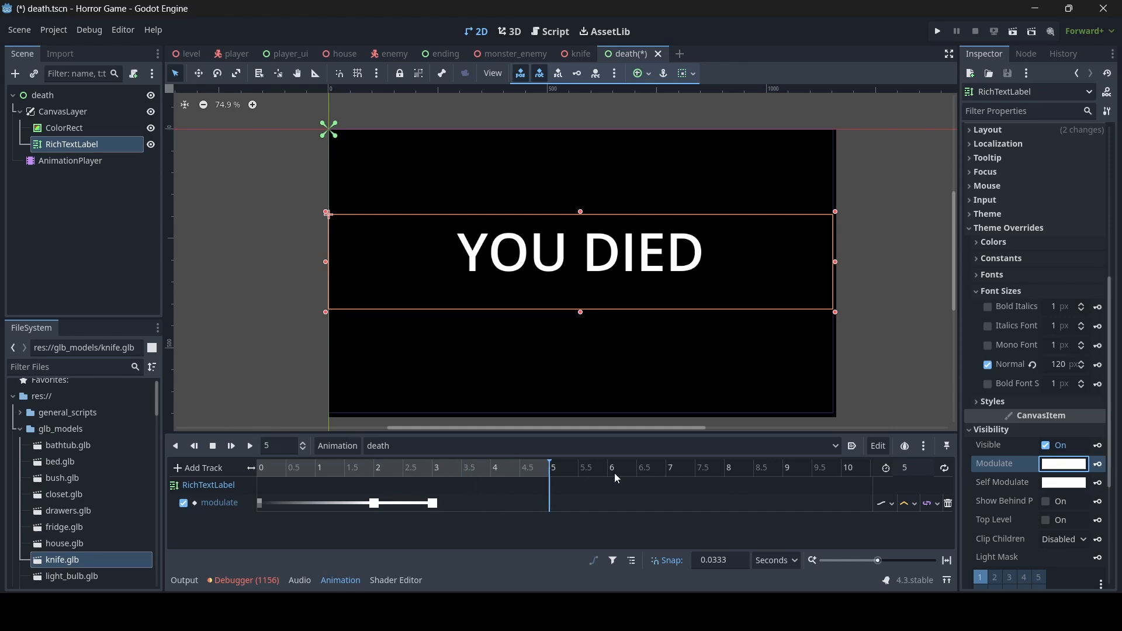
click(1063, 464)
drag(986, 381, 874, 391)
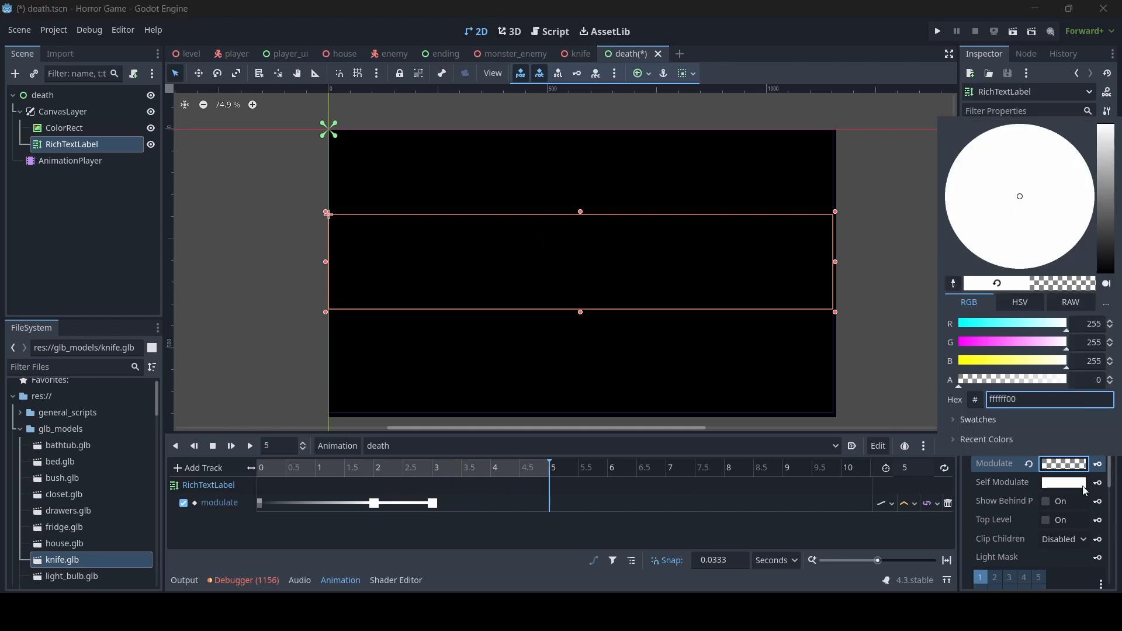
click(1098, 464)
click(1098, 464)
- Save the death scene and play the animation from about 1 s to preview the fade
key(ctrl+s)
drag(488, 467, 315, 470)
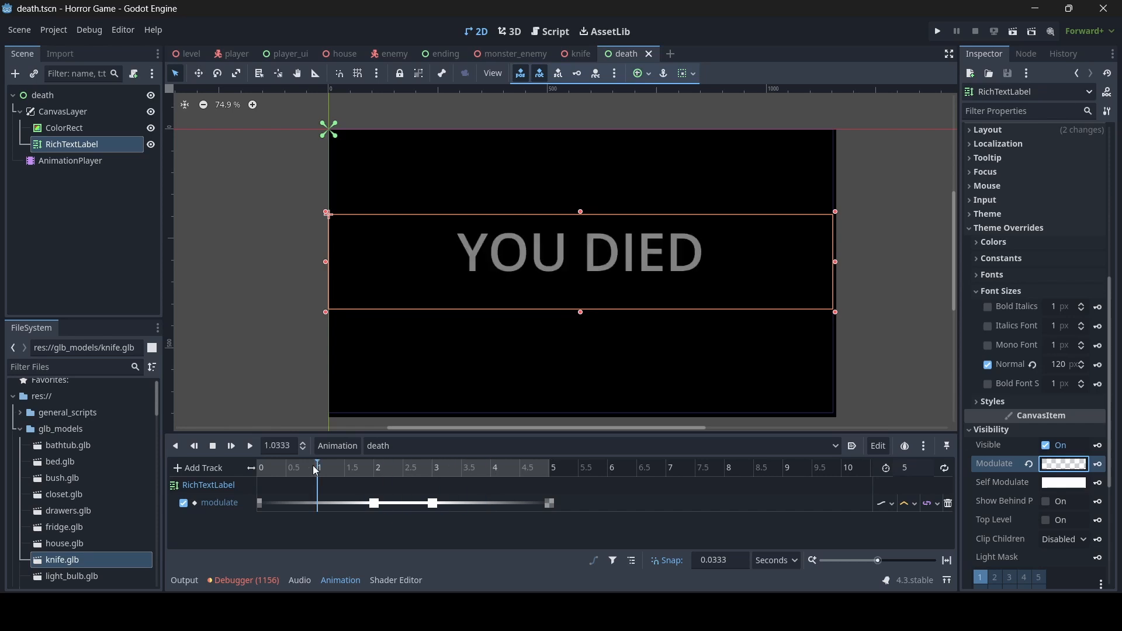
click(250, 446)
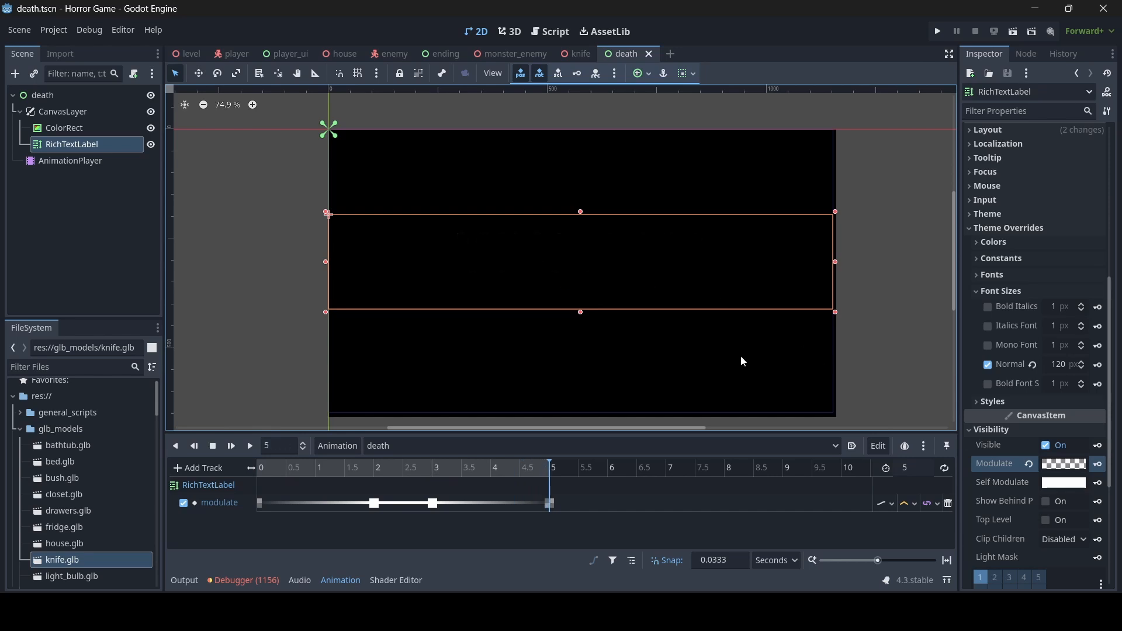
- Attach a new death.gd script to the death root node, stored in the general_scripts folder
click(75, 95)
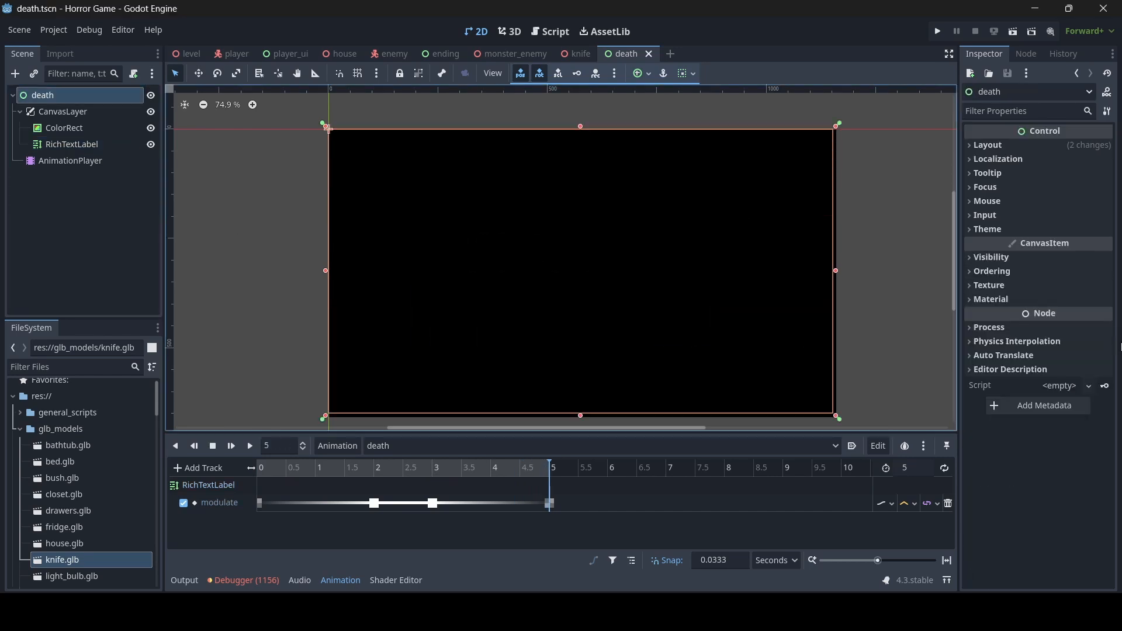
click(1059, 389)
click(1060, 402)
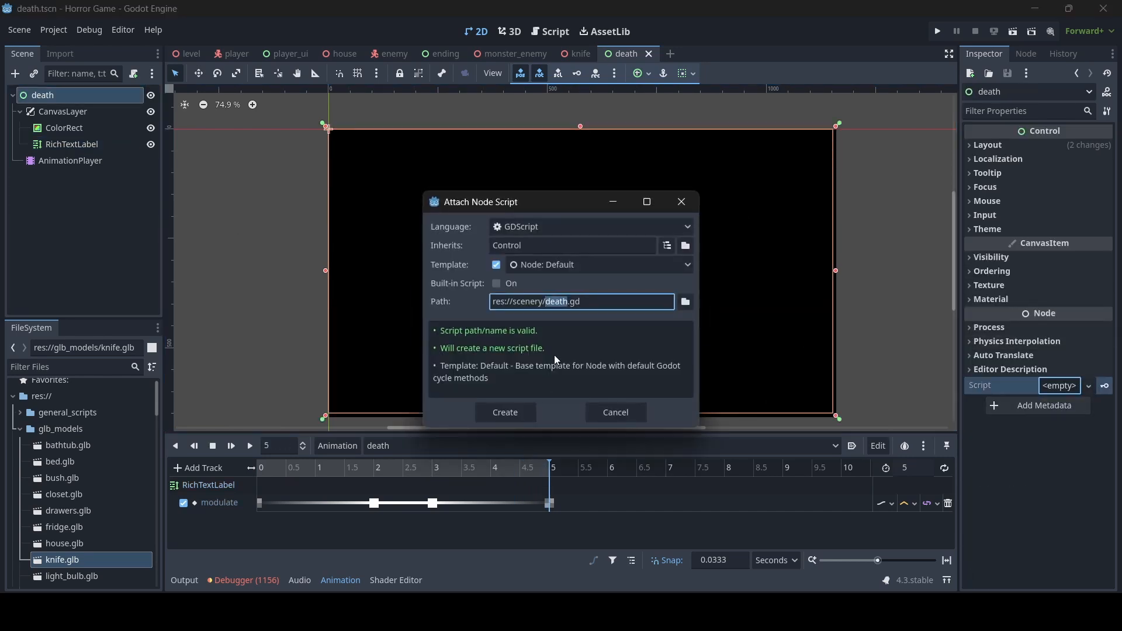
click(686, 304)
click(299, 357)
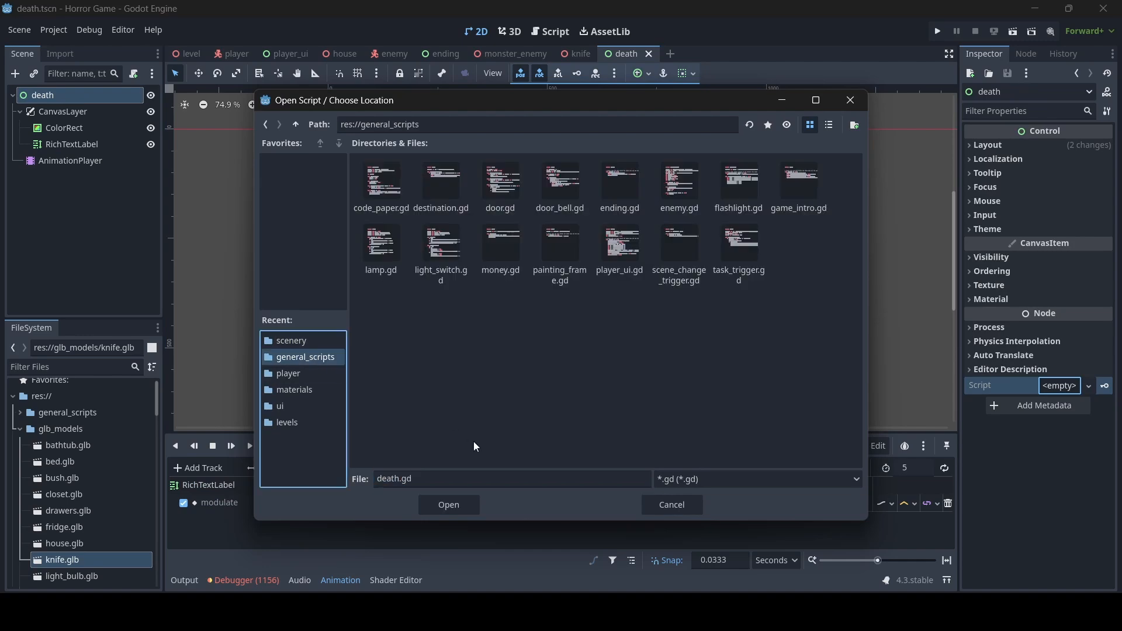
click(456, 506)
click(511, 412)
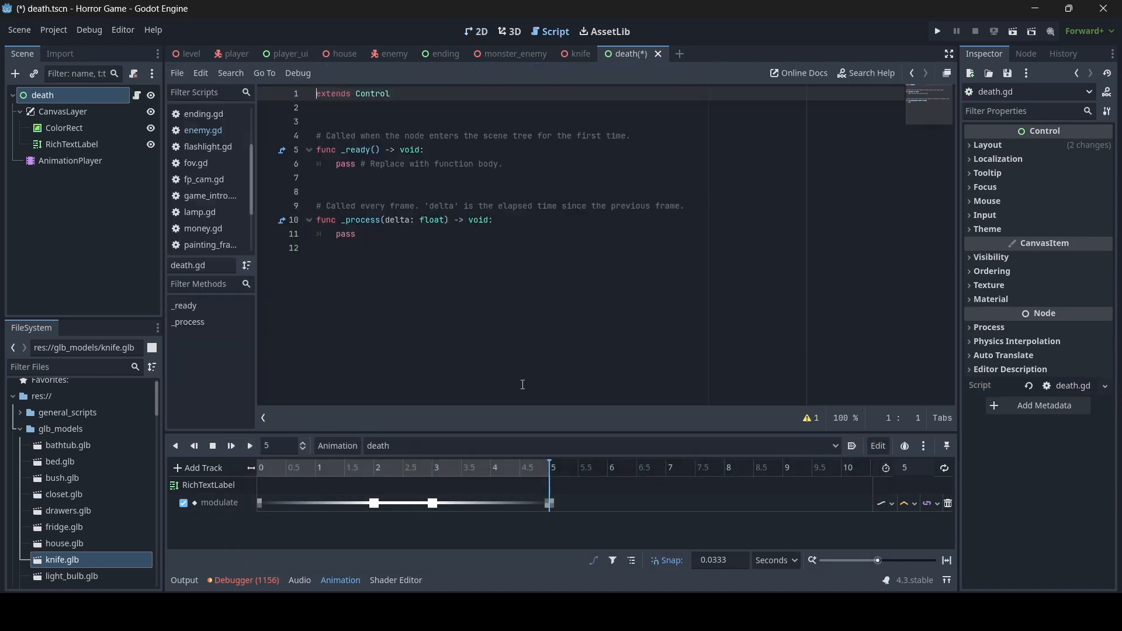
- Replace the template code with $AnimationPlayer.play("death") and save
drag(399, 241, 336, 169)
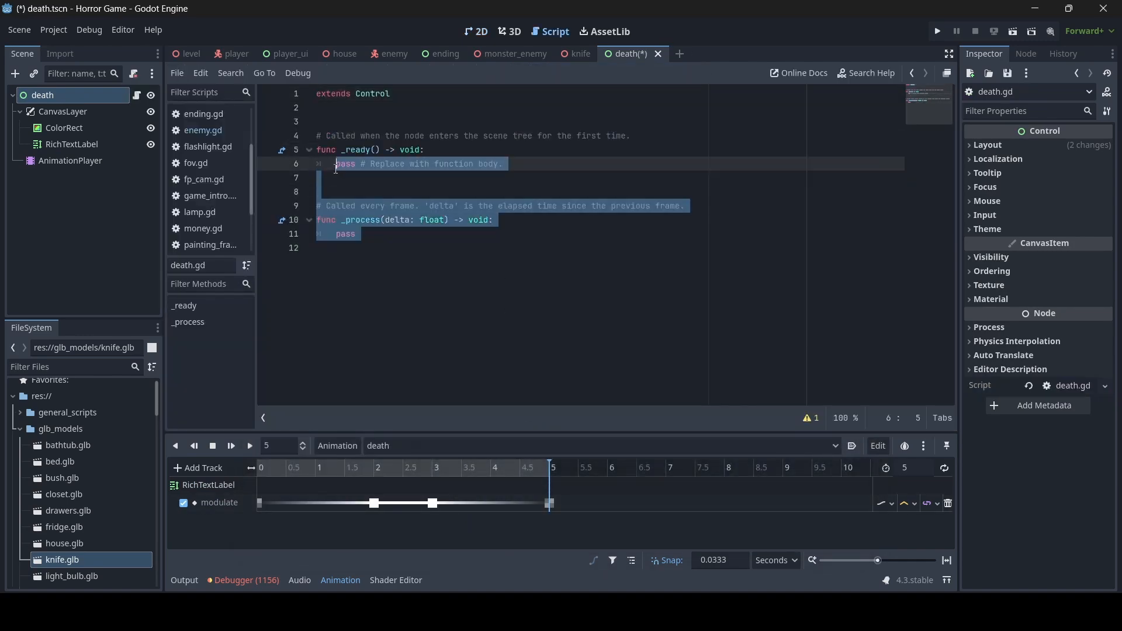
key(BackSpace)
text($A)
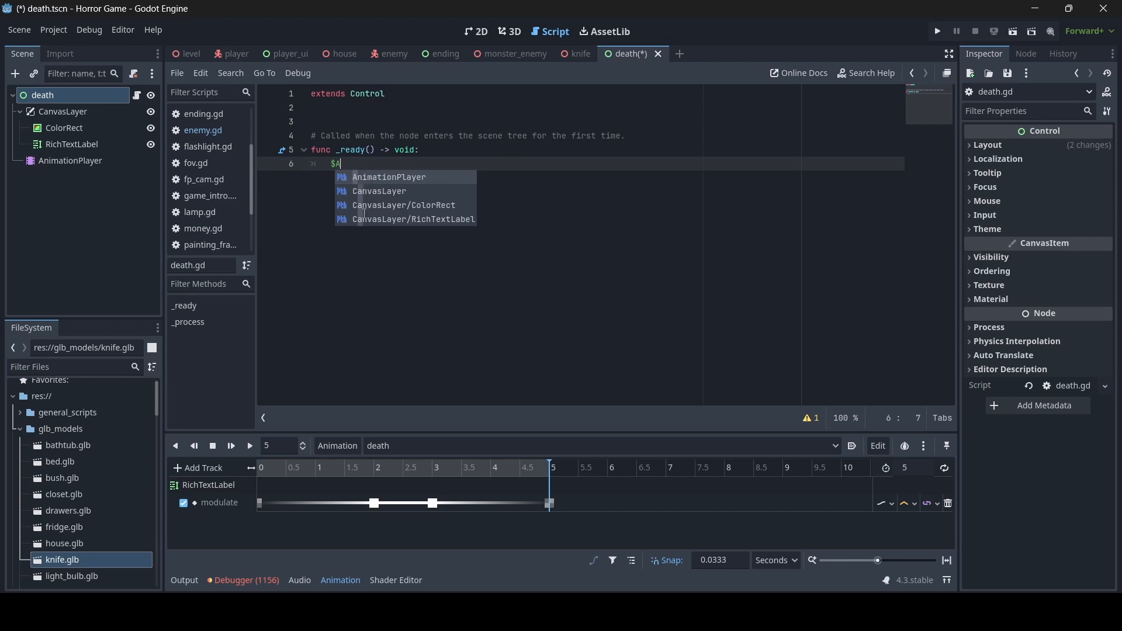
key(Return)
text(.play("de)
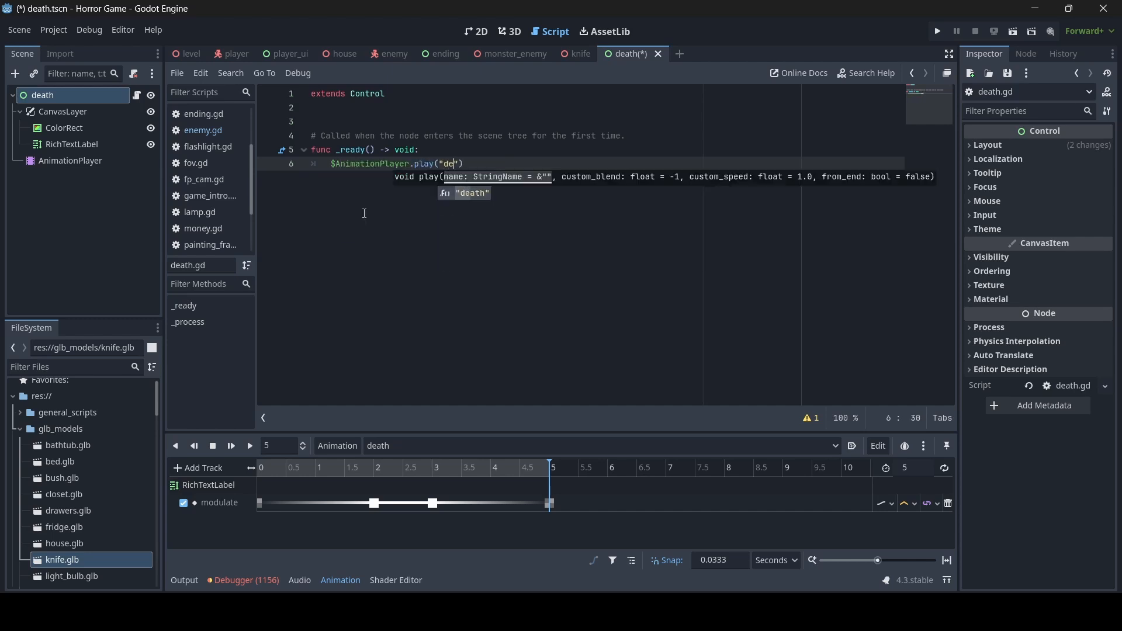
key(Return)
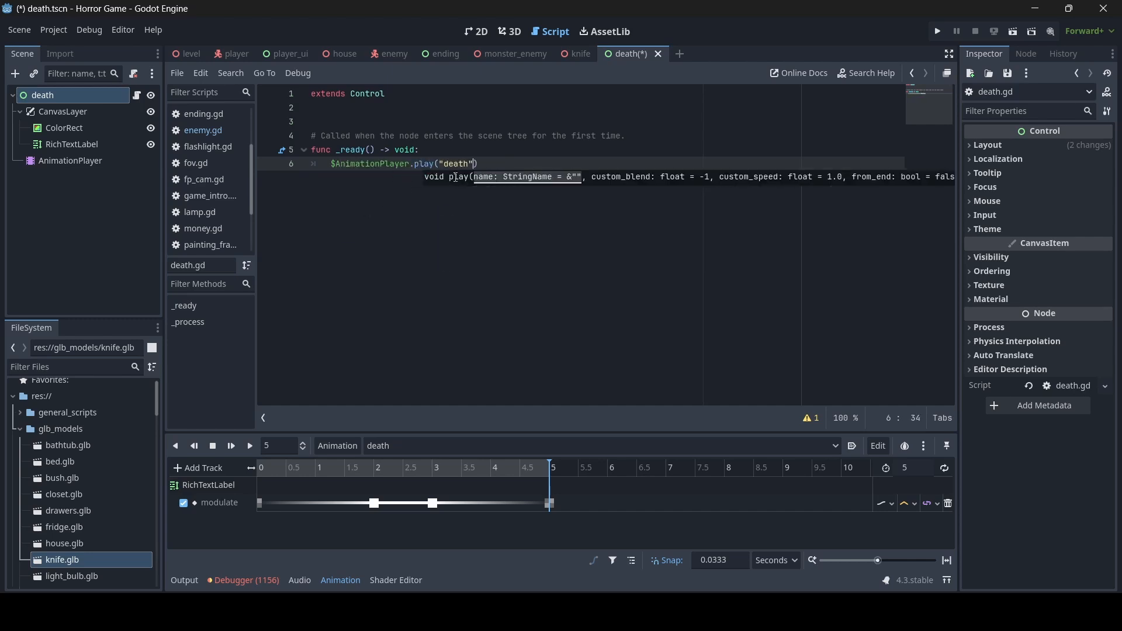
key(ctrl+s)
- Add the line await get_tree().create_timer(5.5, true).timeout after the play call
click(506, 164)
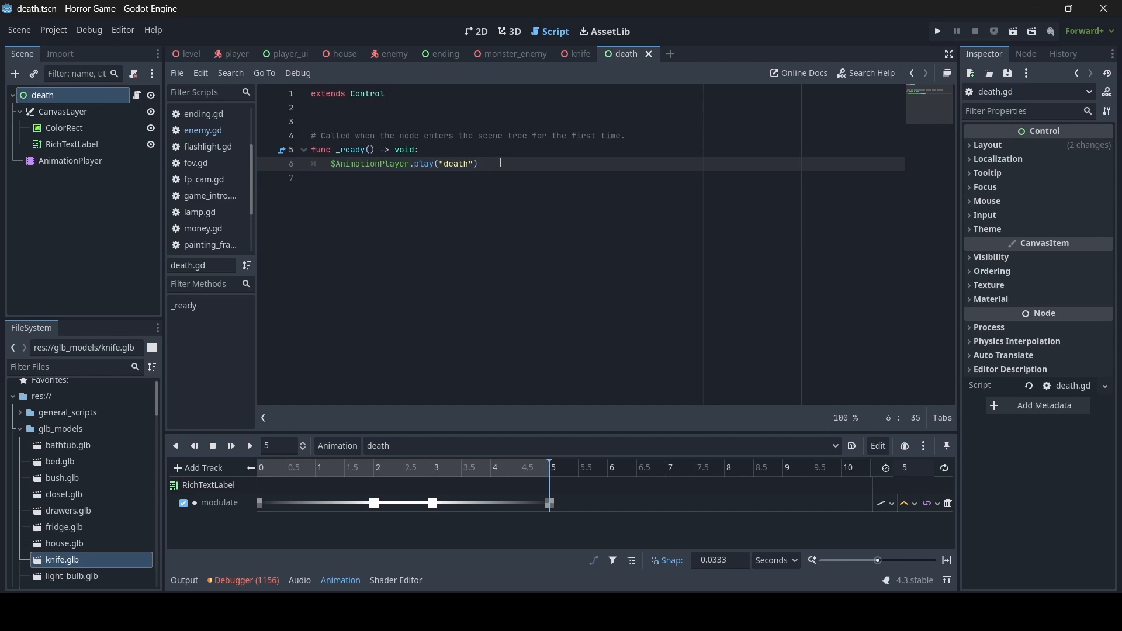
key(Return)
text(await get_)
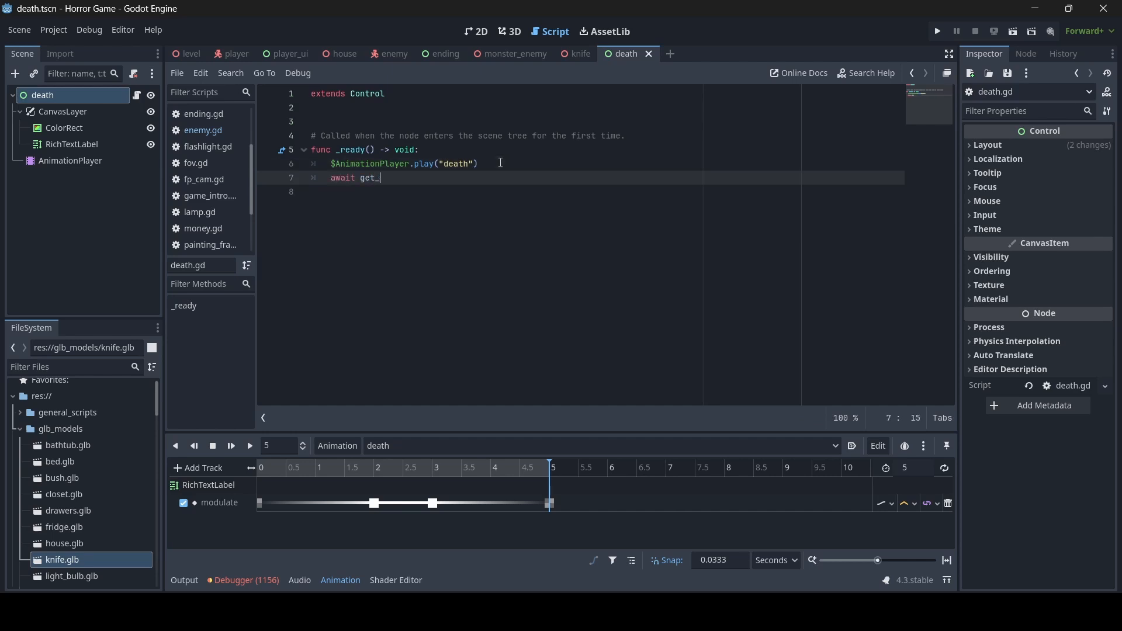
text(tr)
key(Return)
text(.crea)
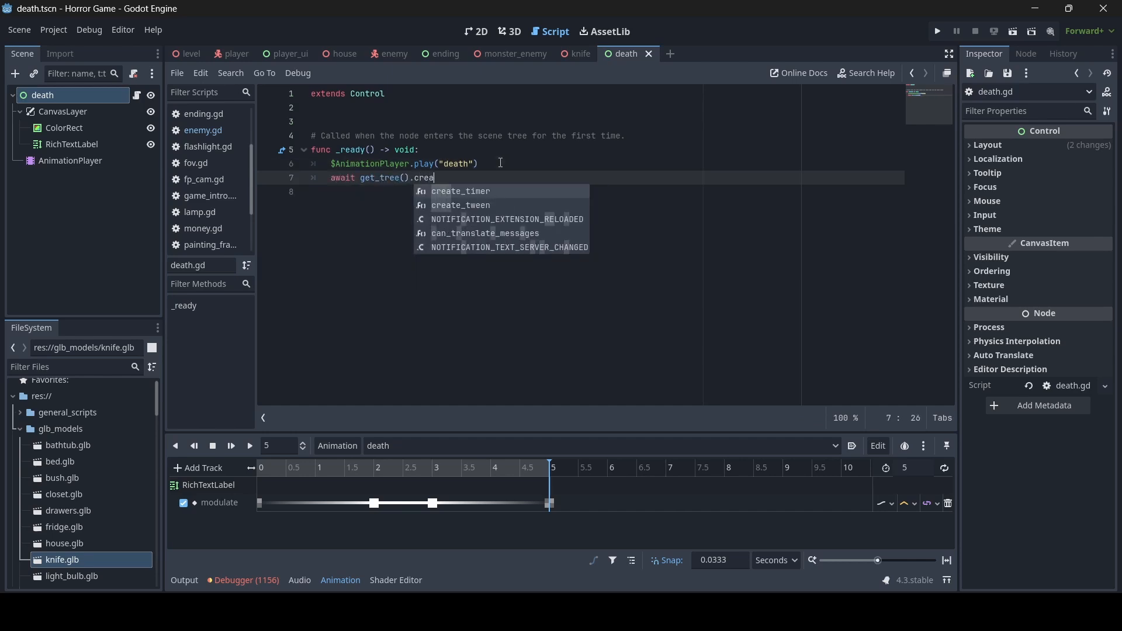
key(Return)
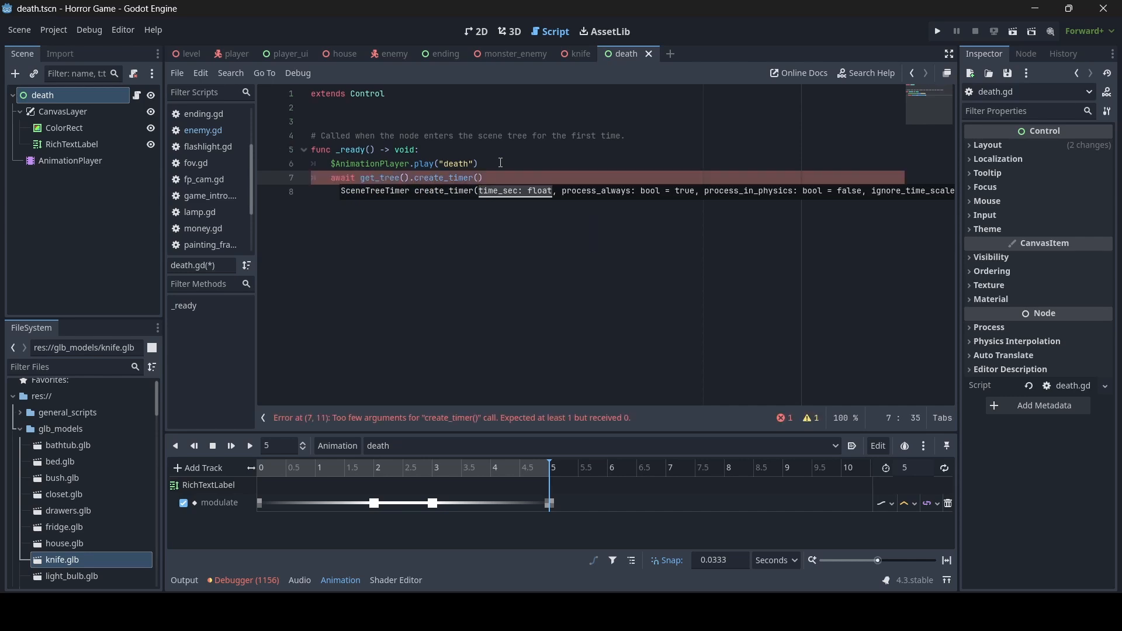
text(5.0)
key(BackSpace)
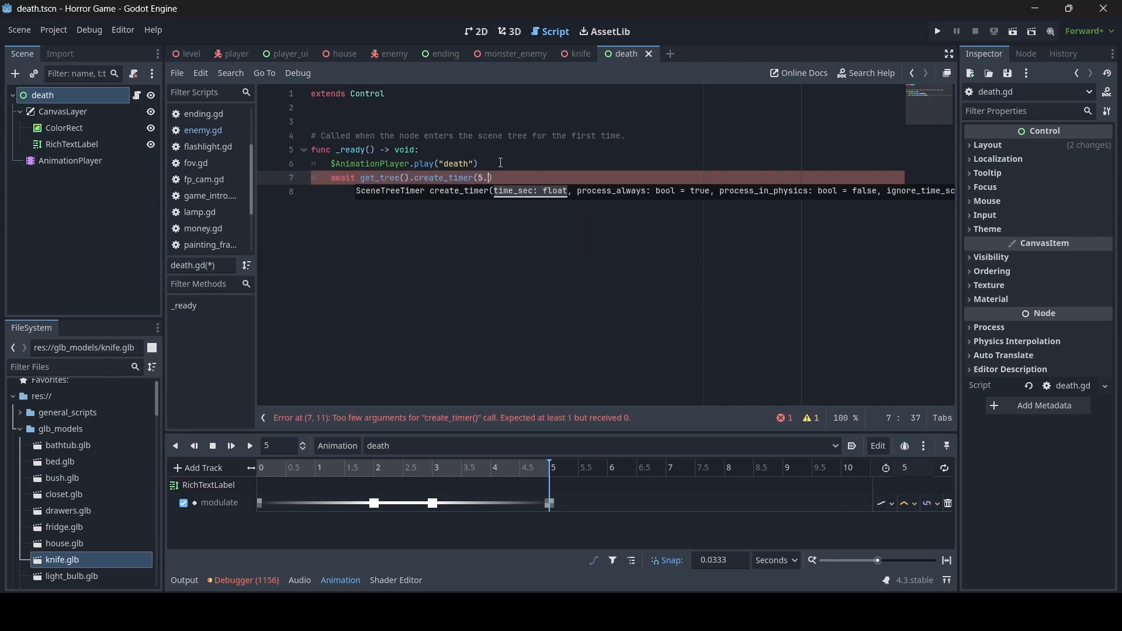
text(5, f)
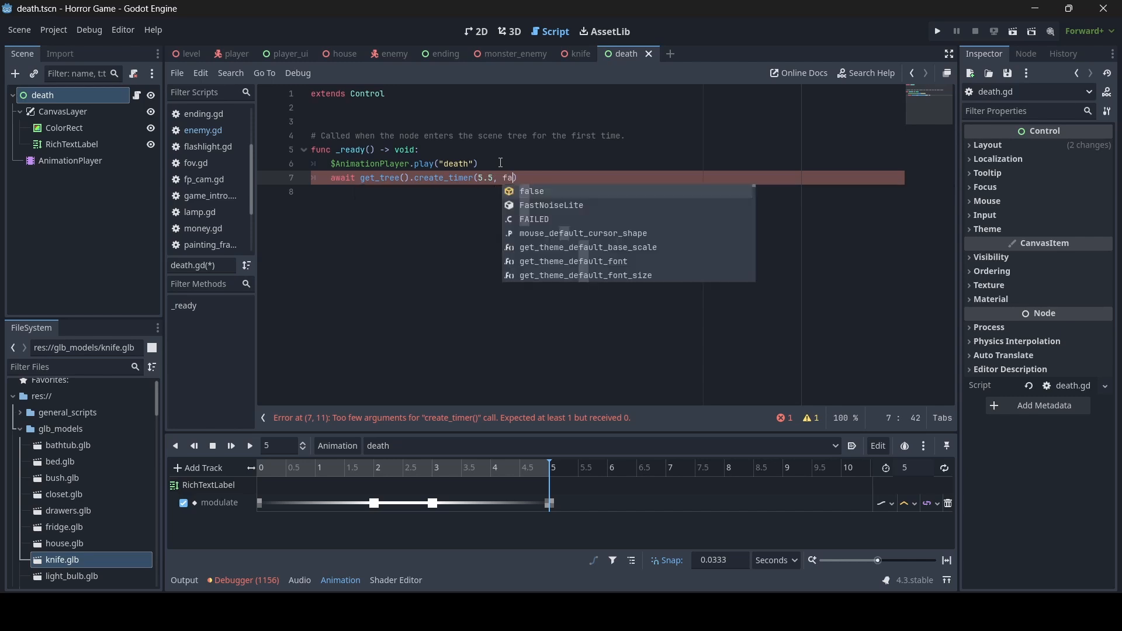
key(BackSpace)
text(true))
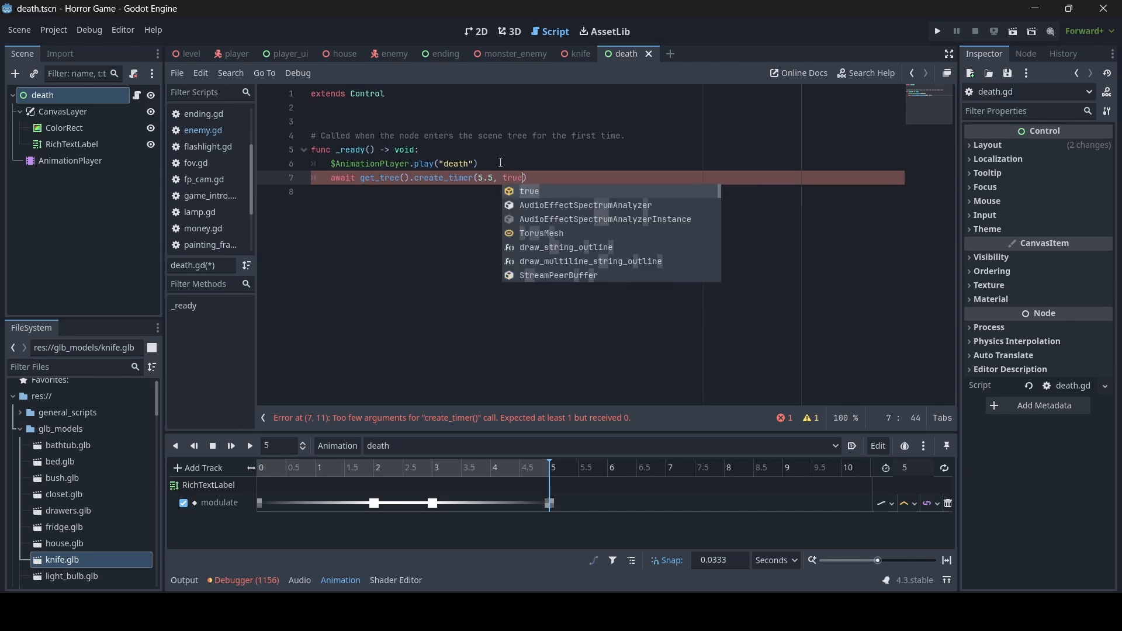
text(.timeout)
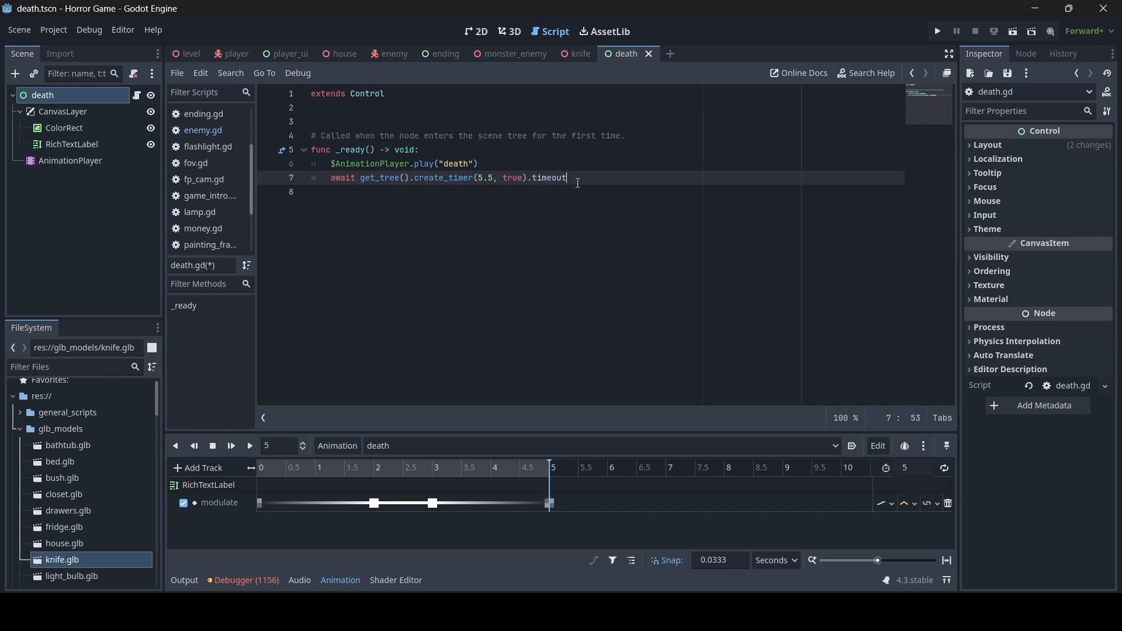
key(Return)
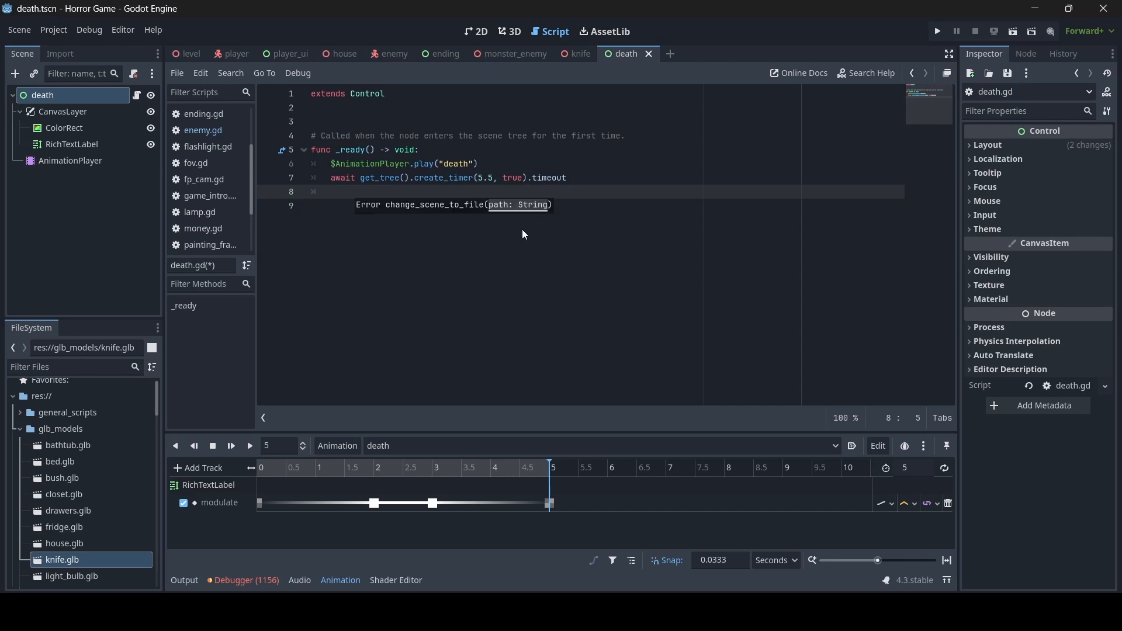
- Add get_tree().quit() as the final line and save the script
text(get_tr)
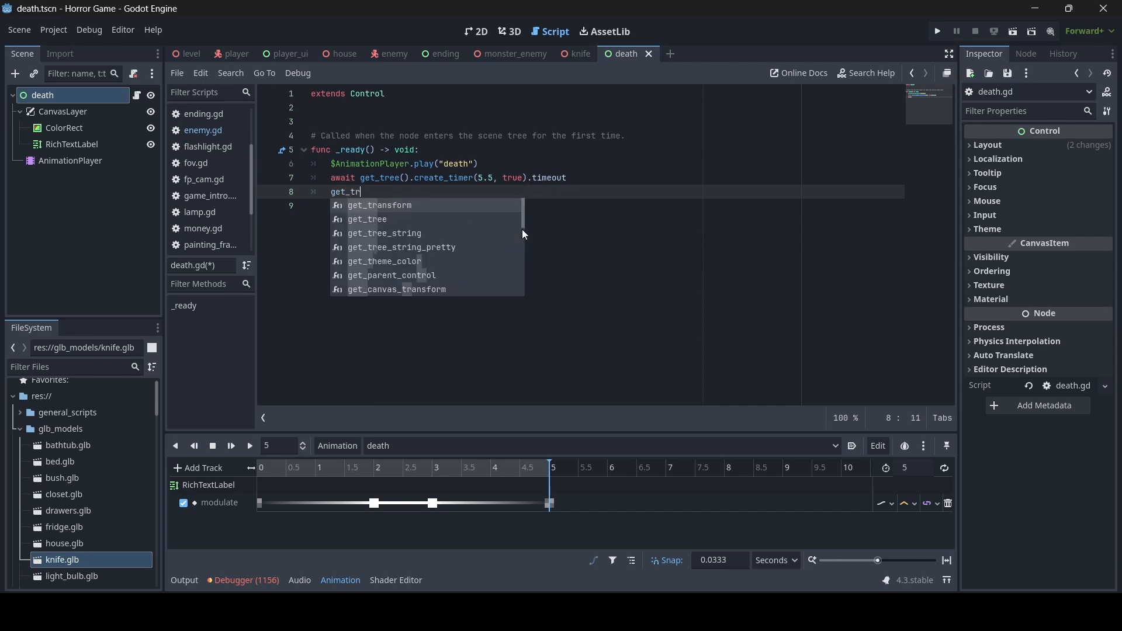
text(e)
key(Return)
text(.qu)
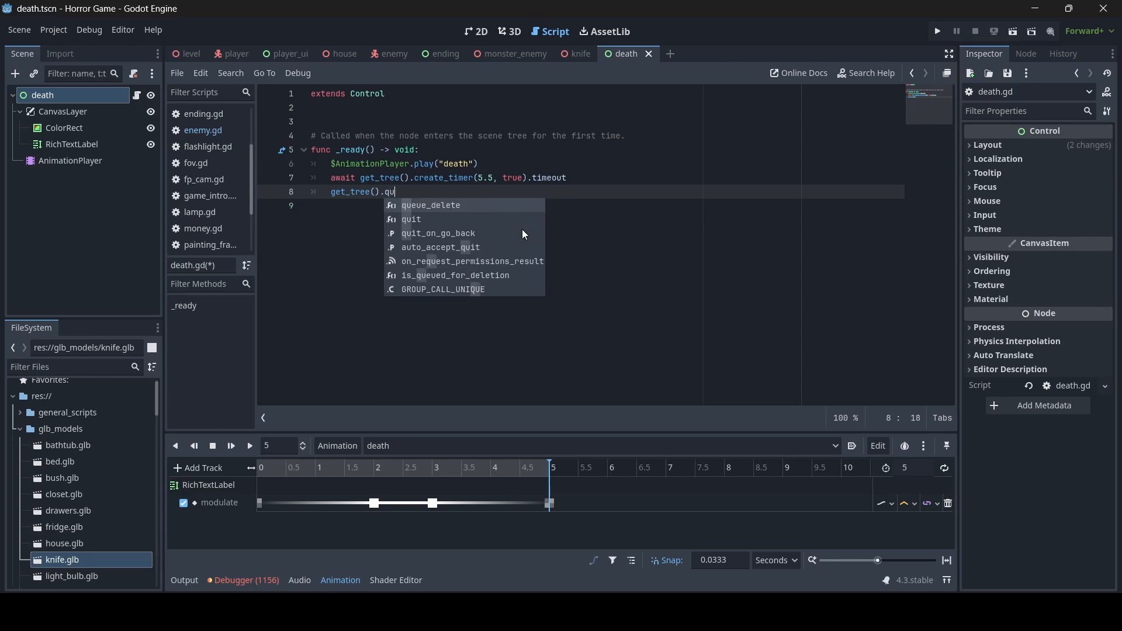
text(it)
key(Return)
text())
key(ctrl+s)
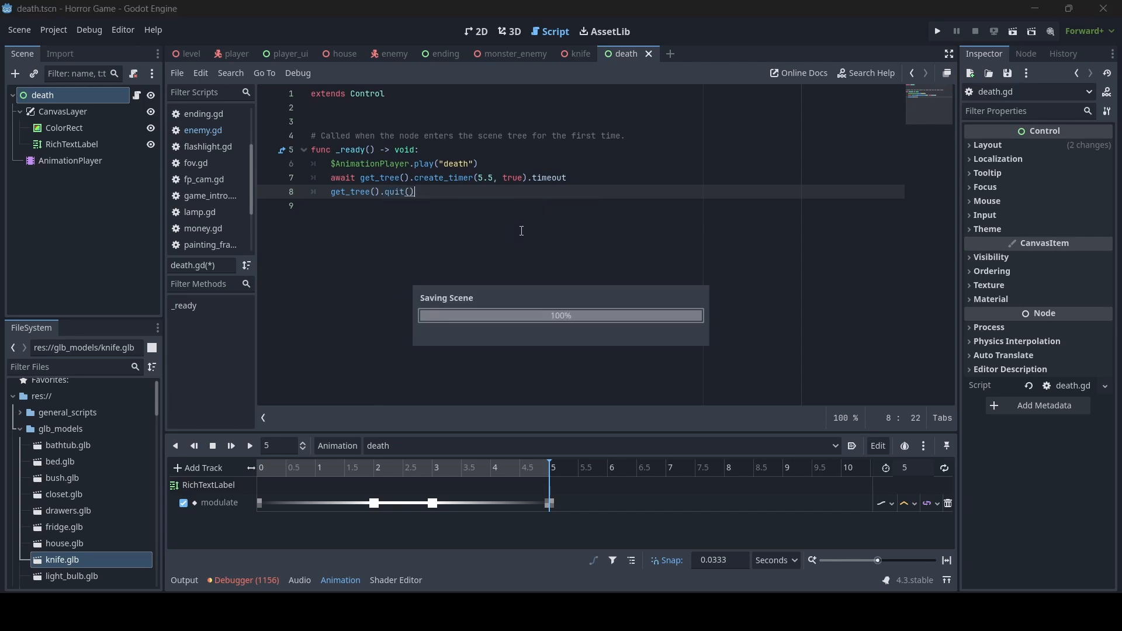
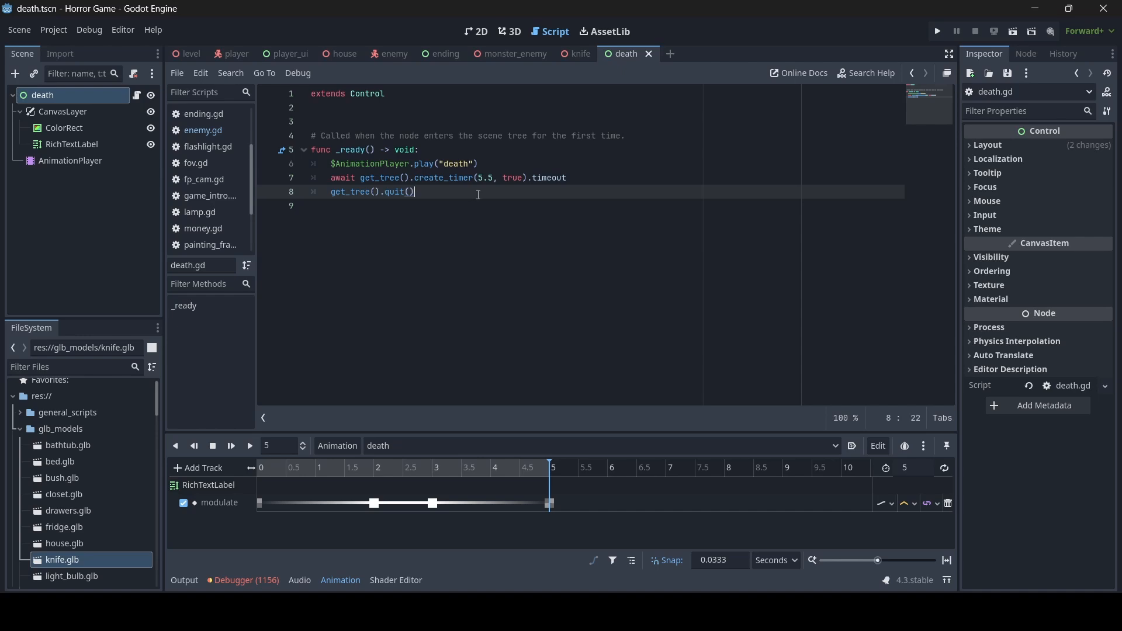
- In enemy.gd's kill branch, add await get_tree().create_timer(2.0, false).timeout after line 59
click(215, 135)
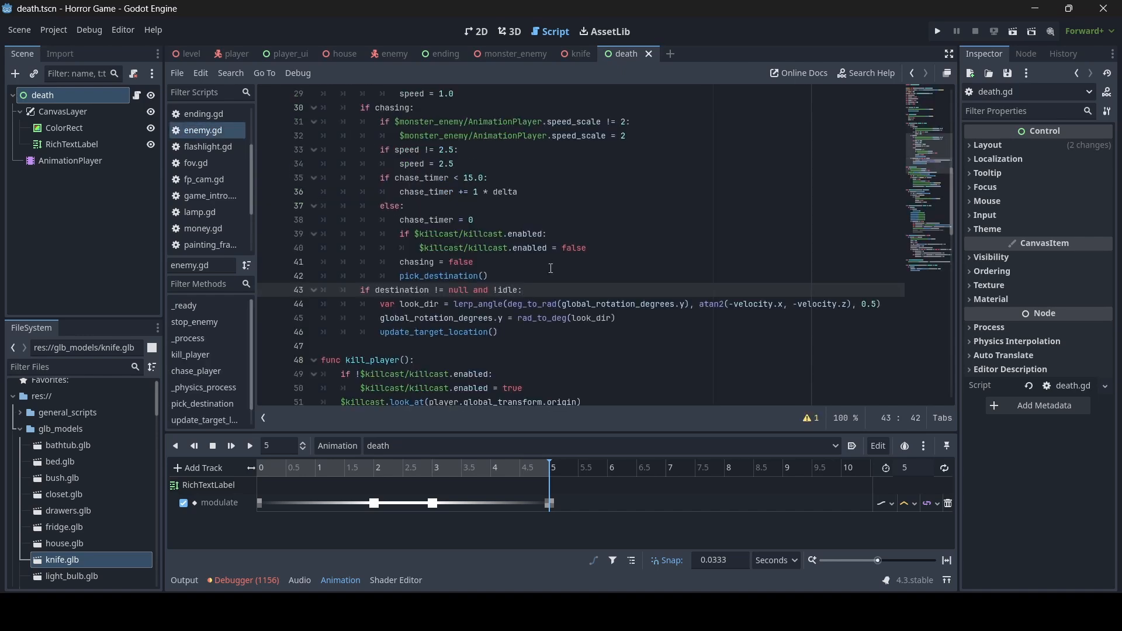
scroll(555, 274, up, 5)
scroll(555, 274, down, 12)
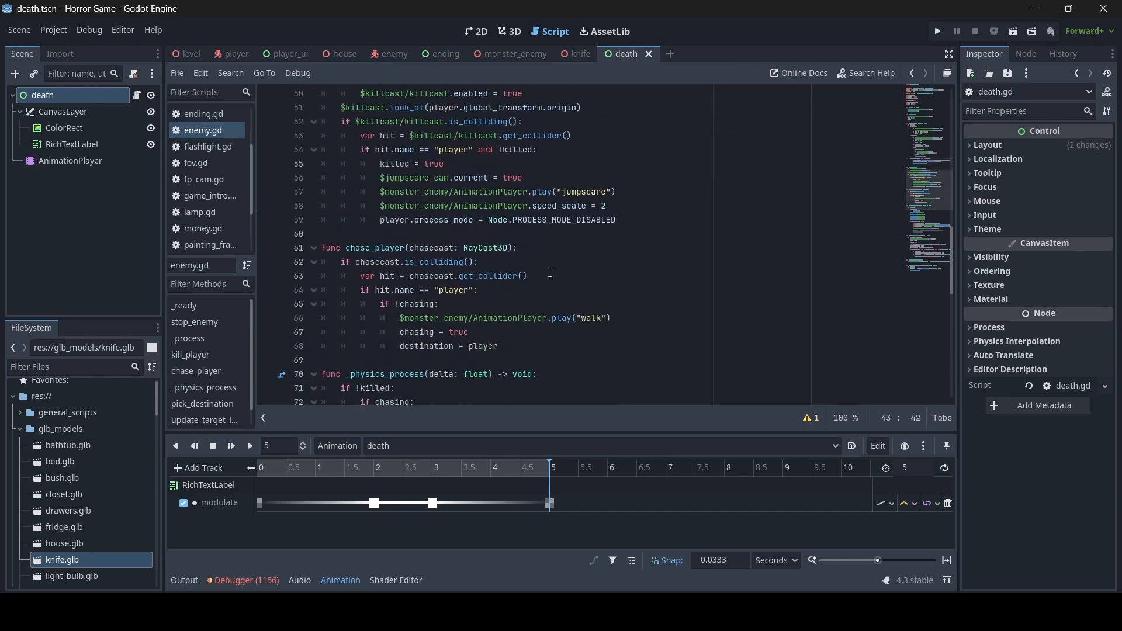
click(631, 221)
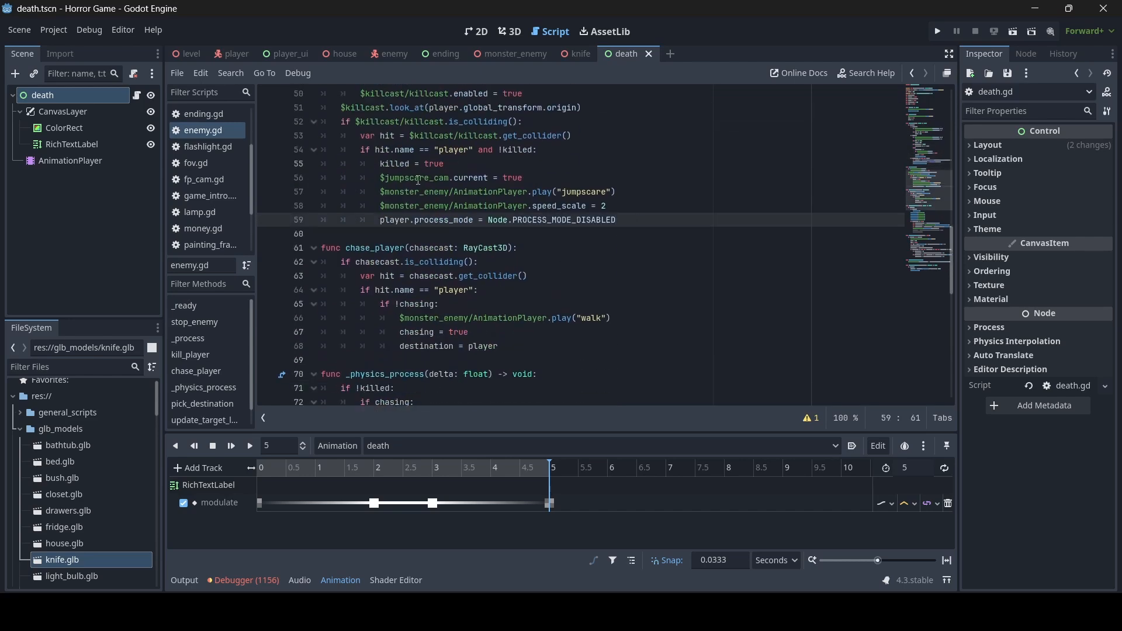
key(Return)
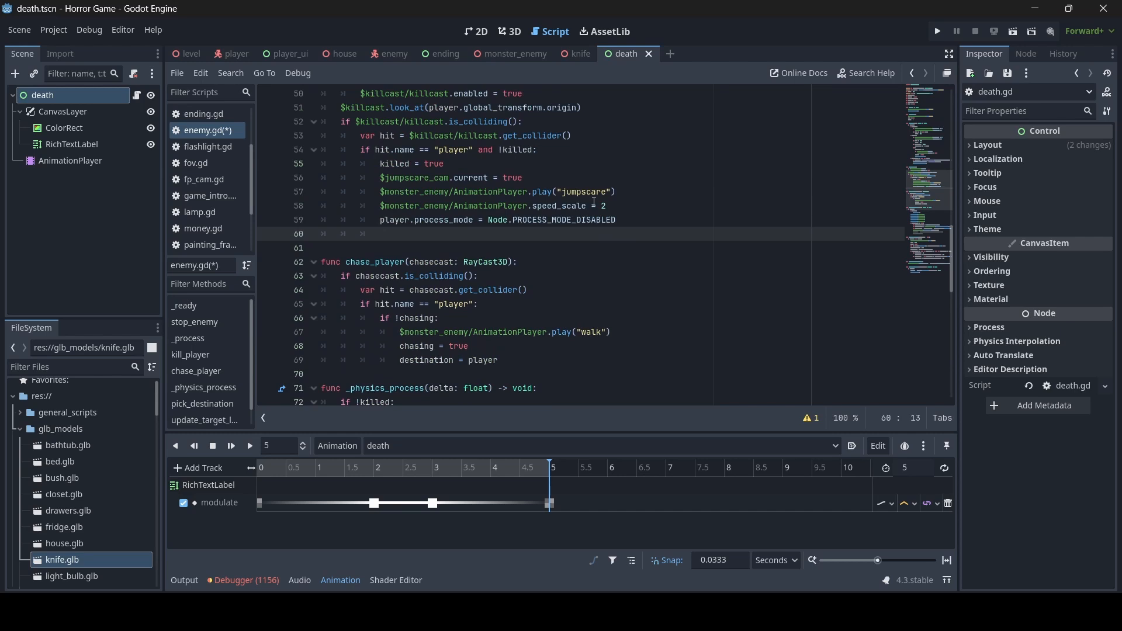
text(await get_t)
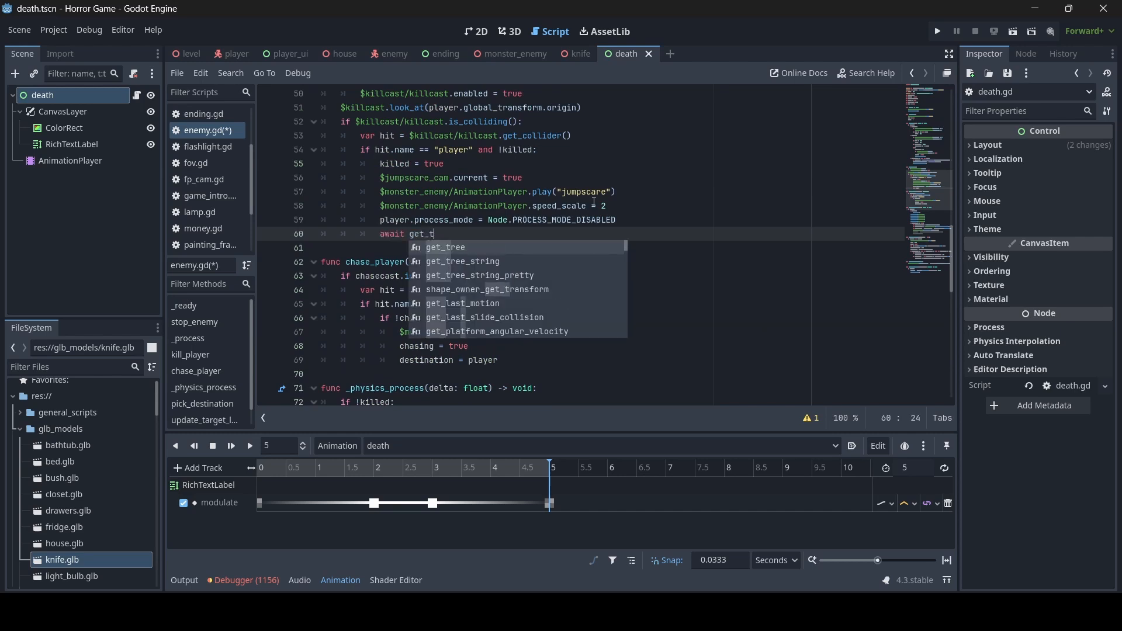
text(ree().create_timer()
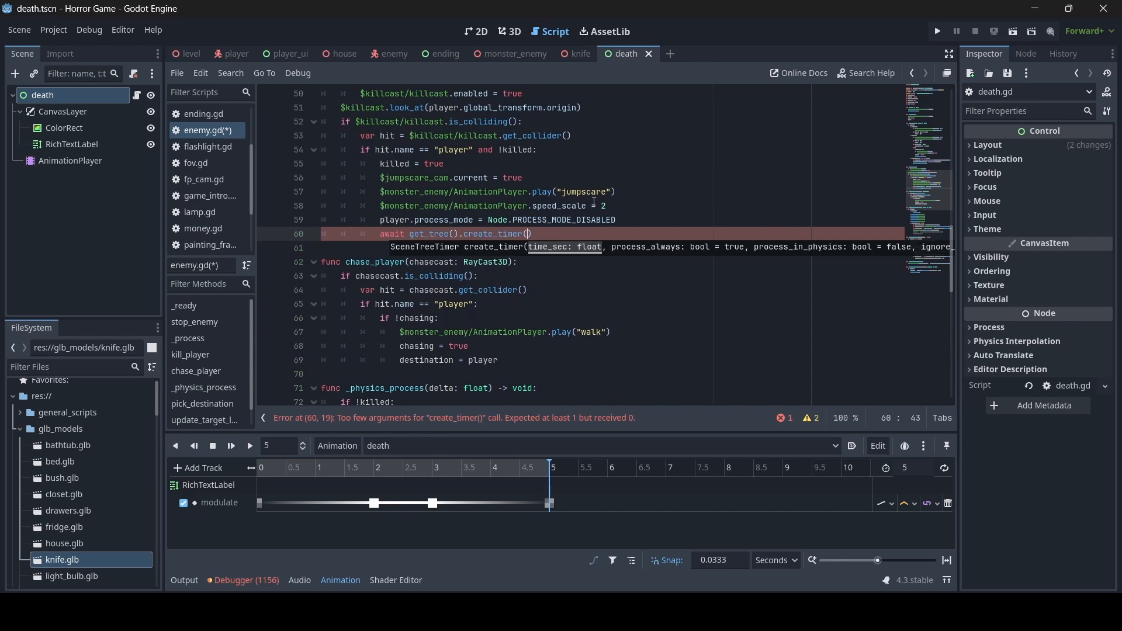
text(2.0, )
text(false).time)
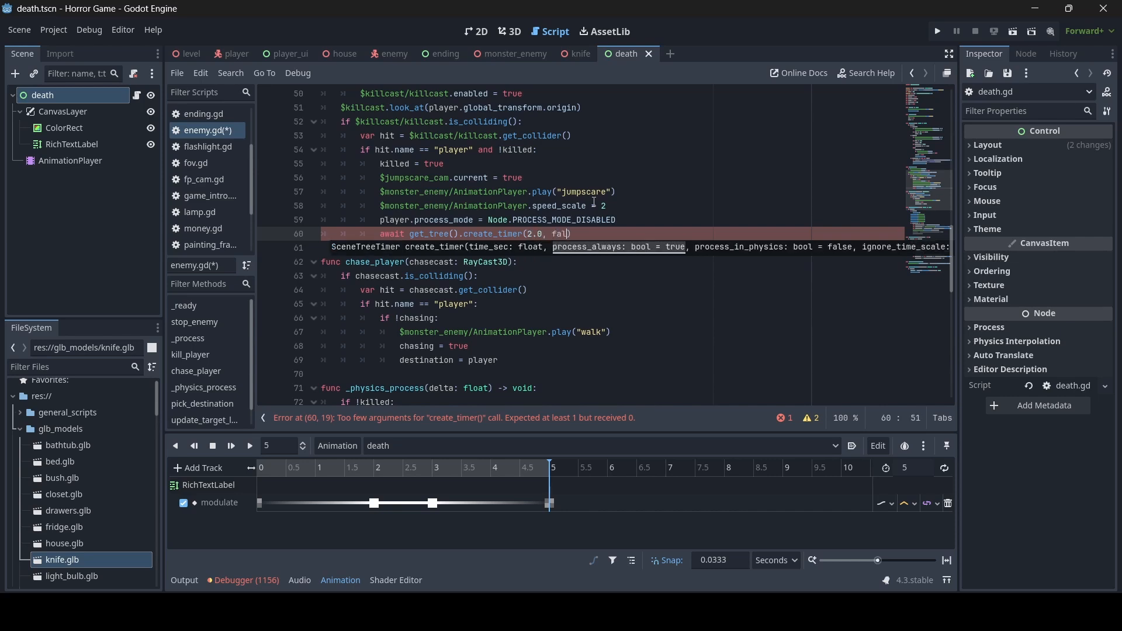
text(out)
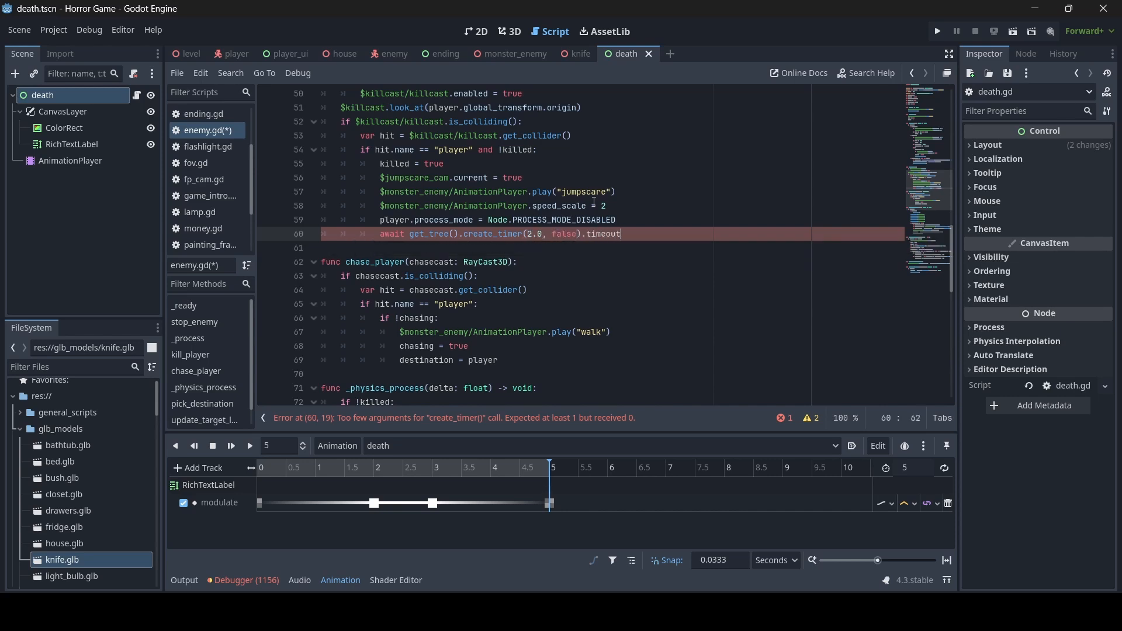
key(Return)
- Add get_tree().change_scene_to_file("res://scenery/death.tscn") below the timer and save enemy.gd
text(ge)
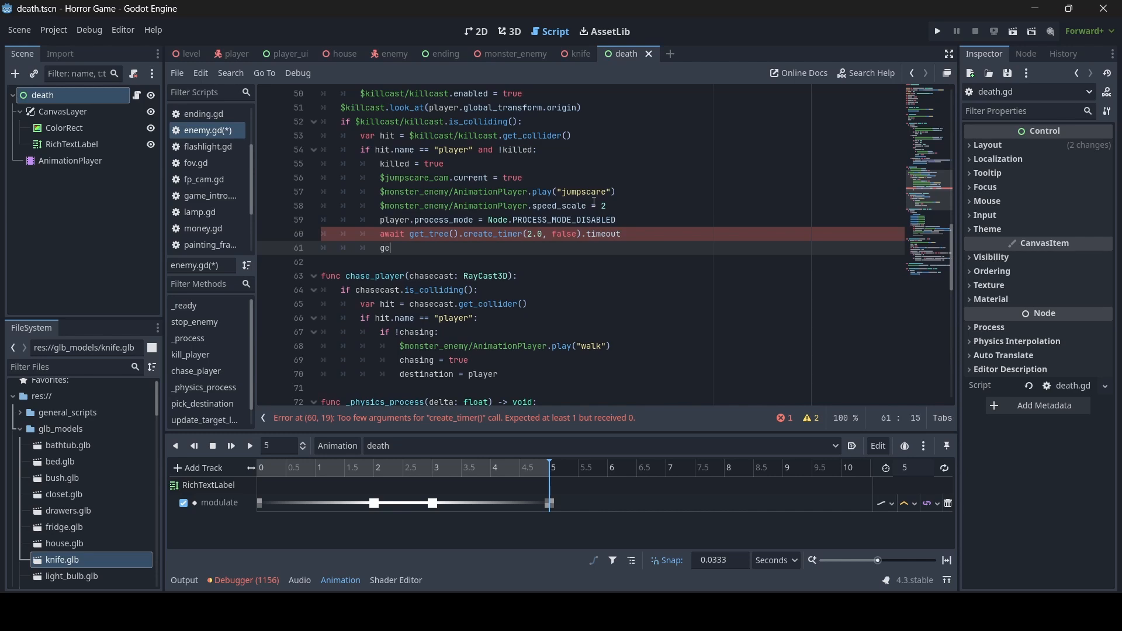
text(t_tree().chan)
key(Return)
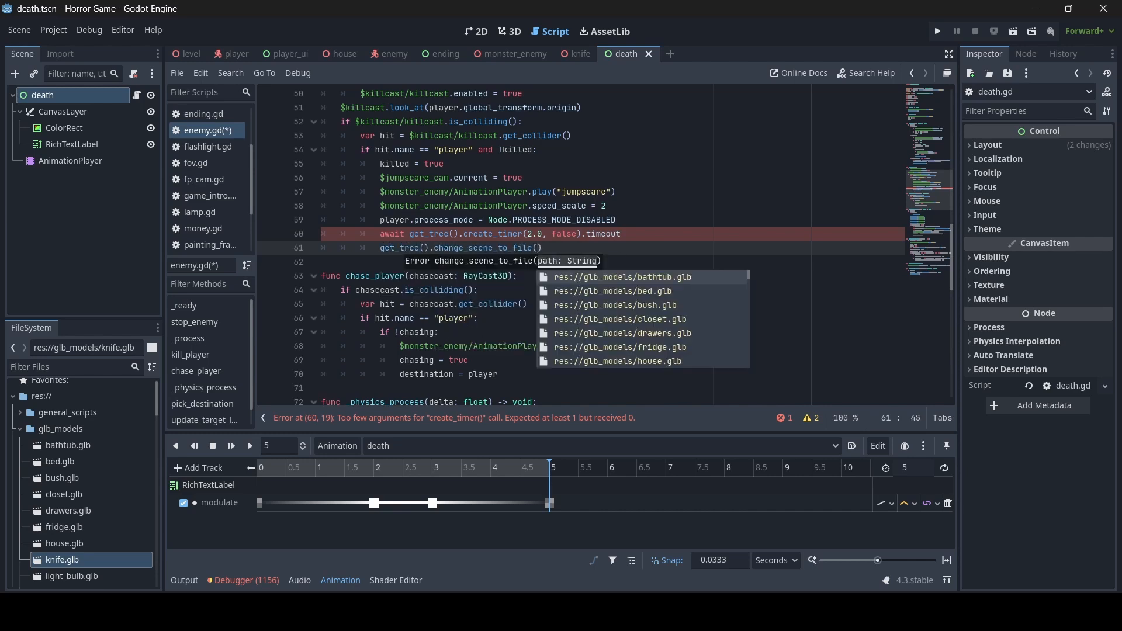
text(")
text(res://scenery/death.tscn)
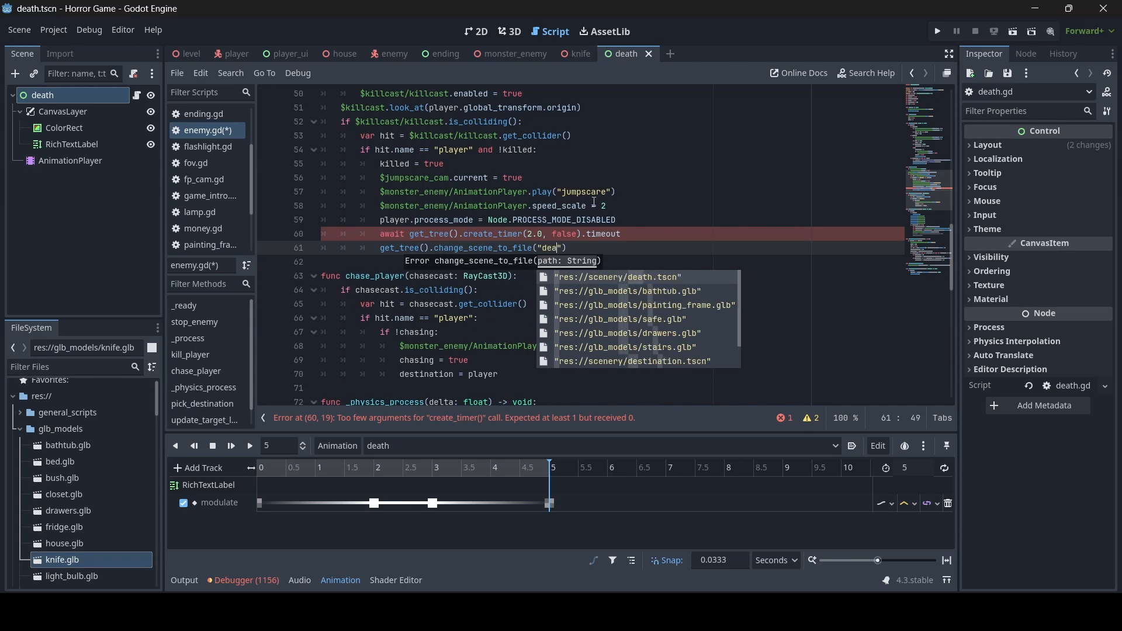
key(Return)
click(552, 220)
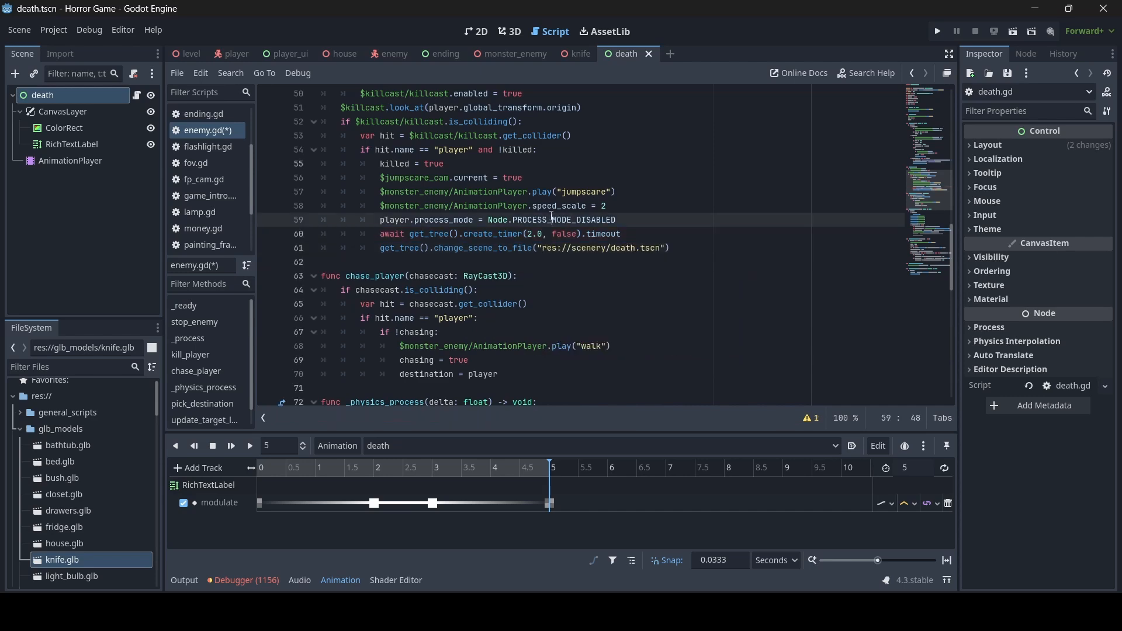
key(ctrl+s)
scroll(712, 307, up, 2)
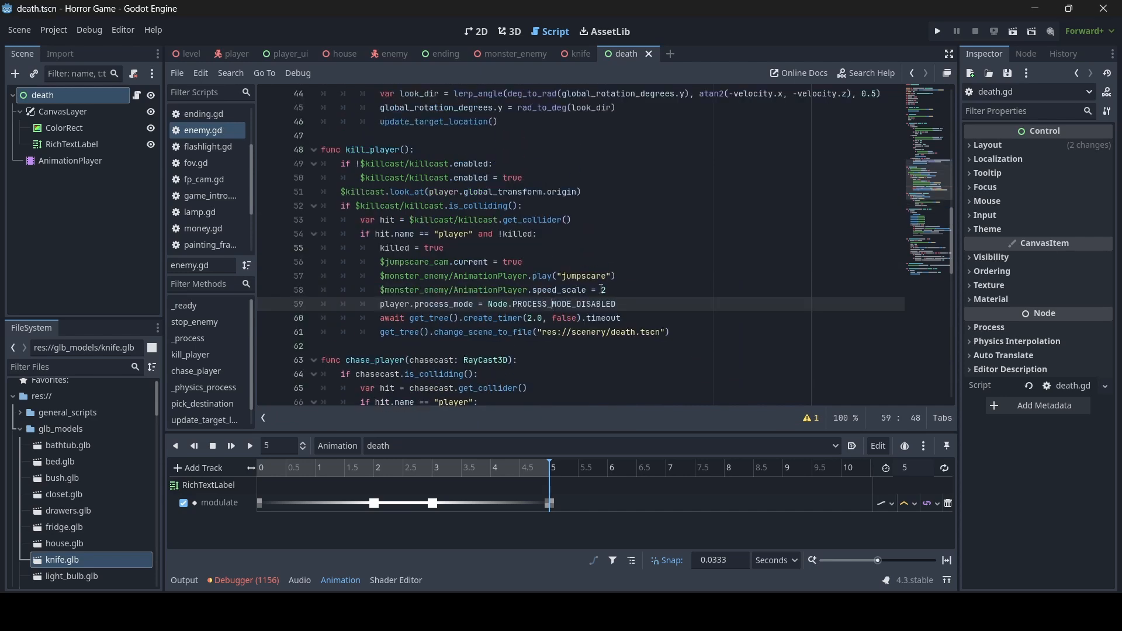
scroll(625, 266, down, 2)
click(637, 317)
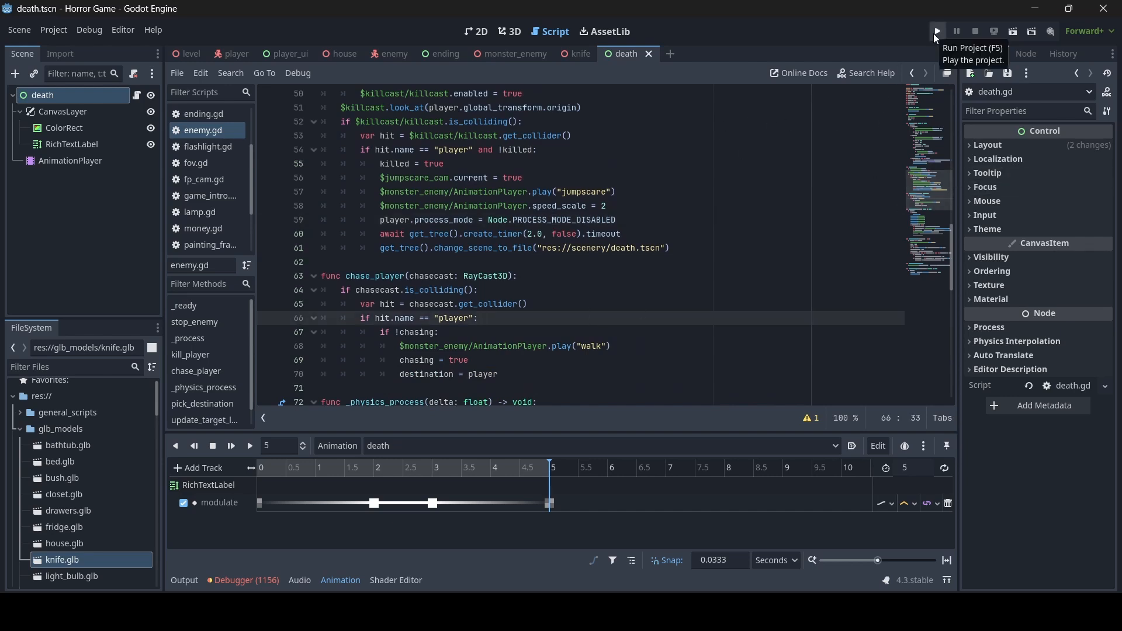
- Test-run the game, then open the death.tscn path referenced on line 61
click(936, 34)
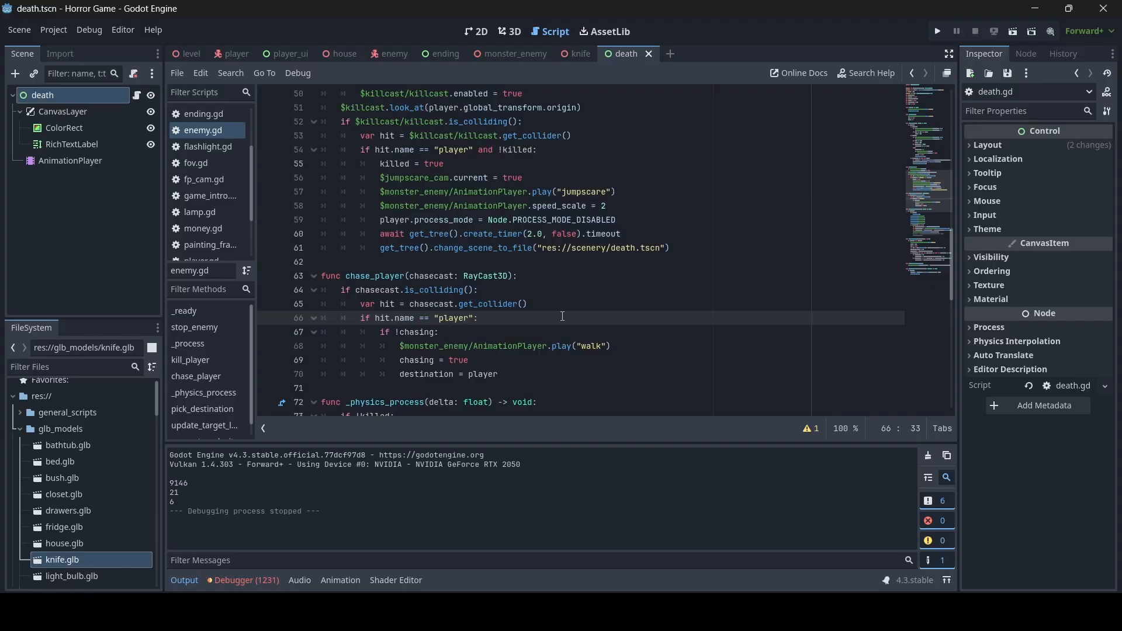
click(479, 249)
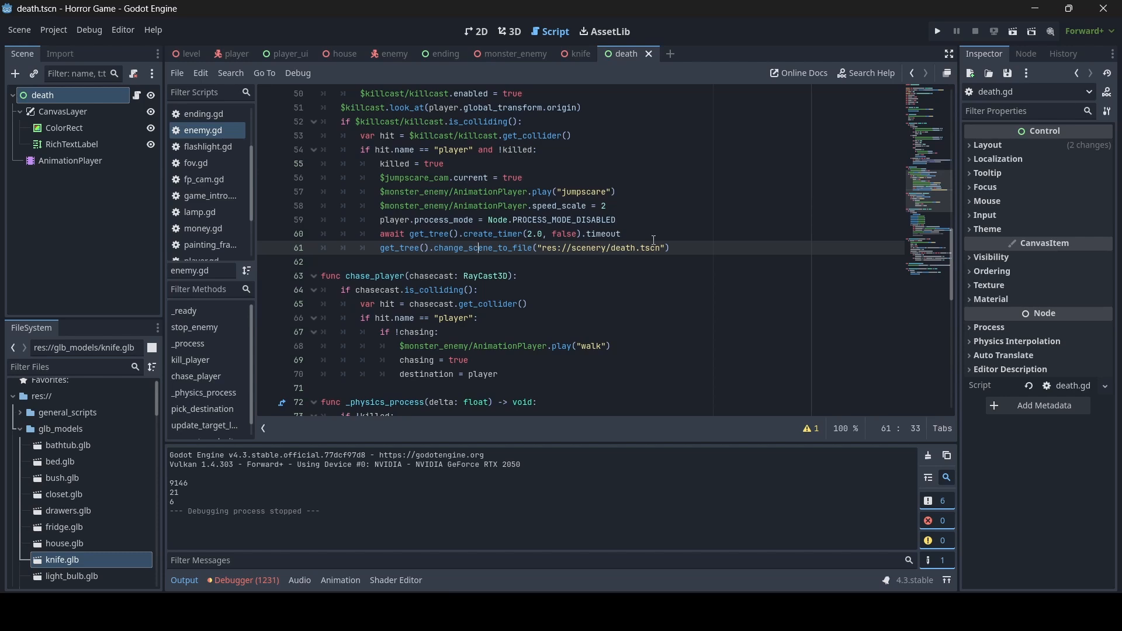
ctrl+click(655, 247)
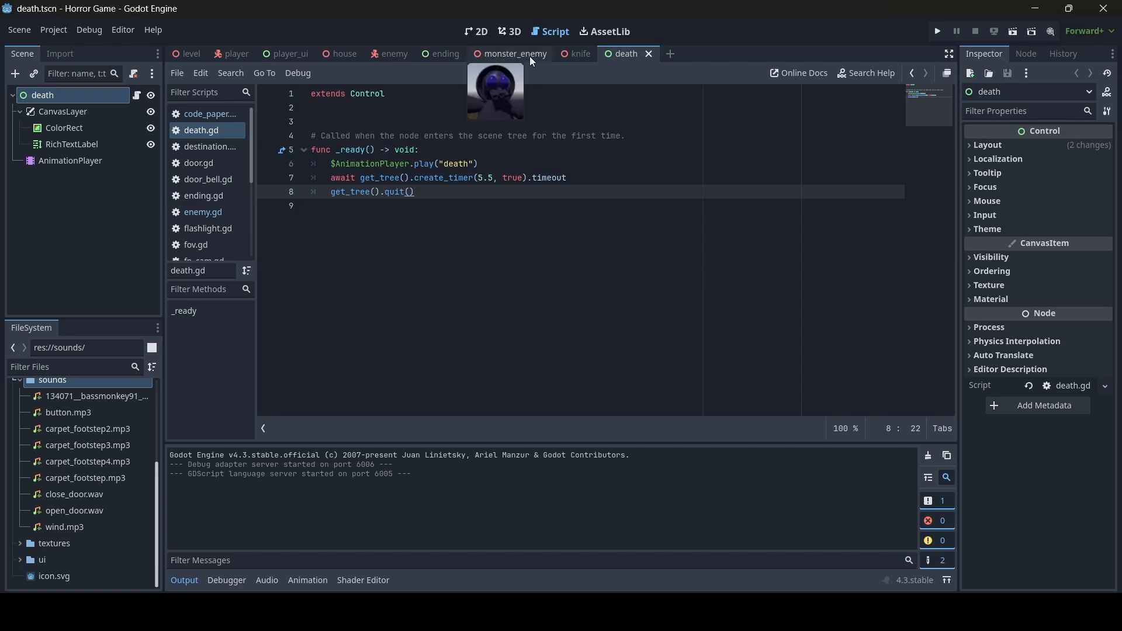
click(510, 32)
middle_drag(701, 254, 613, 223)
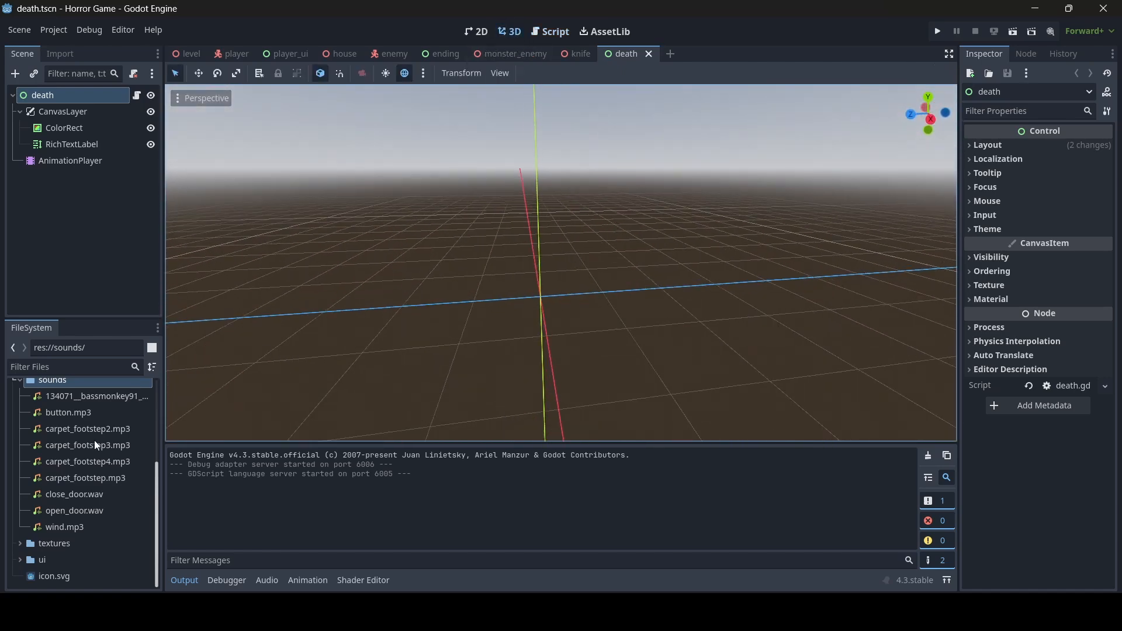
scroll(94, 441, up, 3)
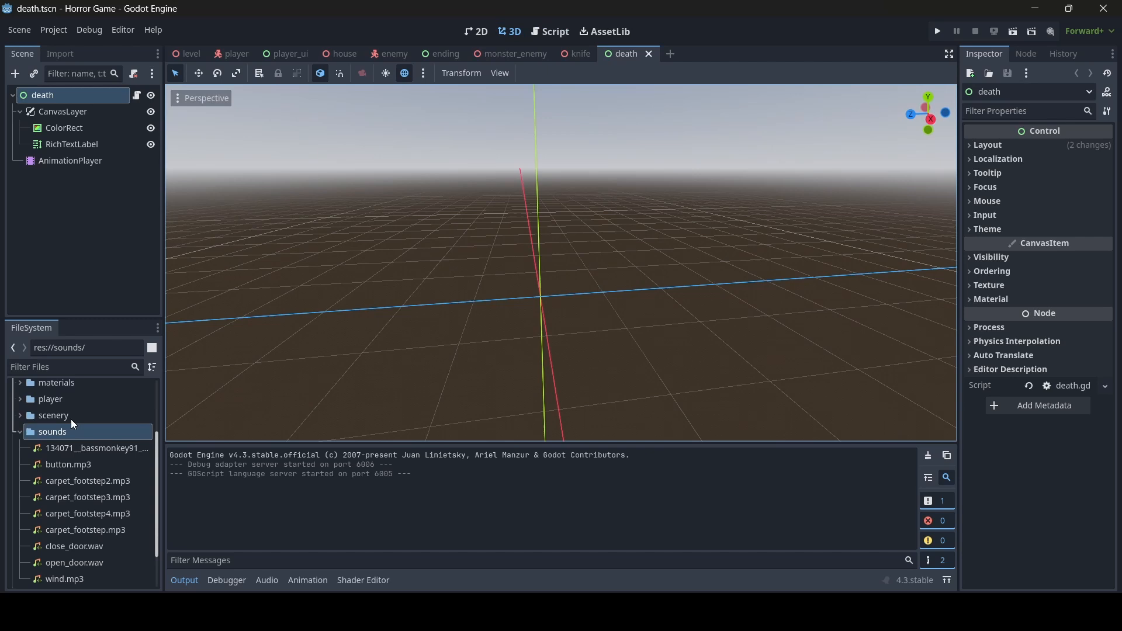
click(43, 436)
scroll(75, 433, down, 3)
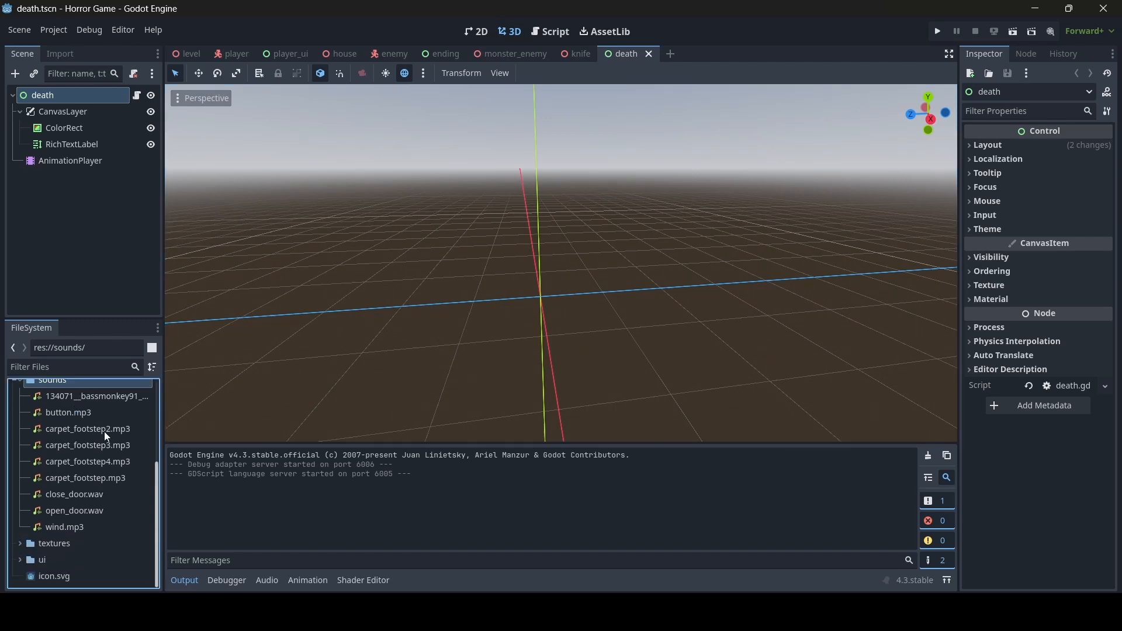
click(114, 397)
click(84, 512)
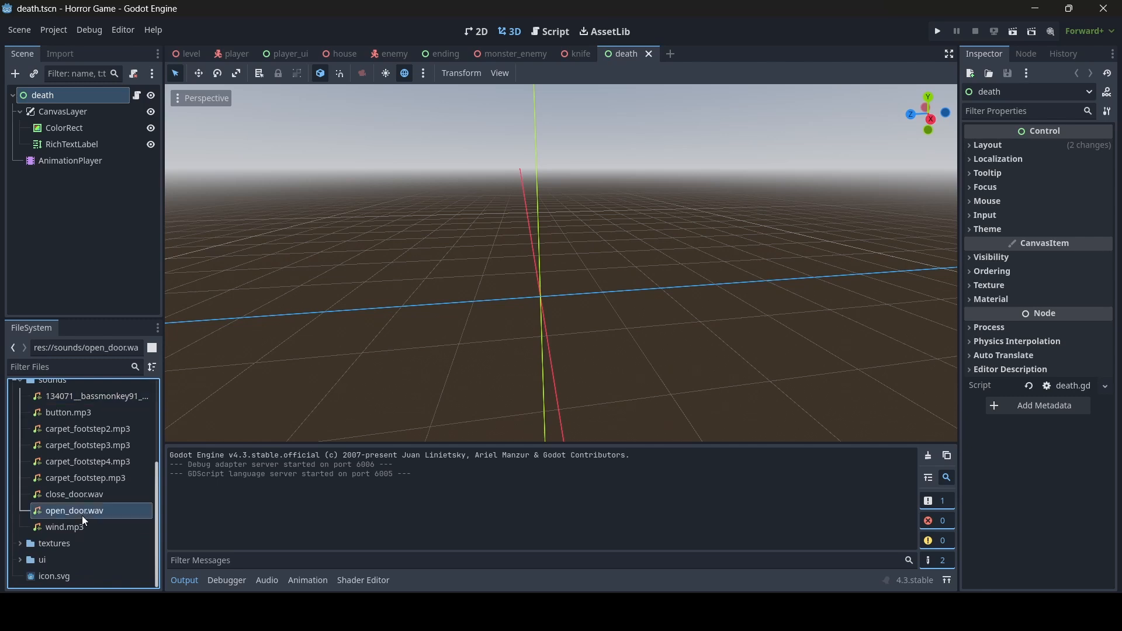
click(93, 494)
click(97, 479)
mouse_move(97, 481)
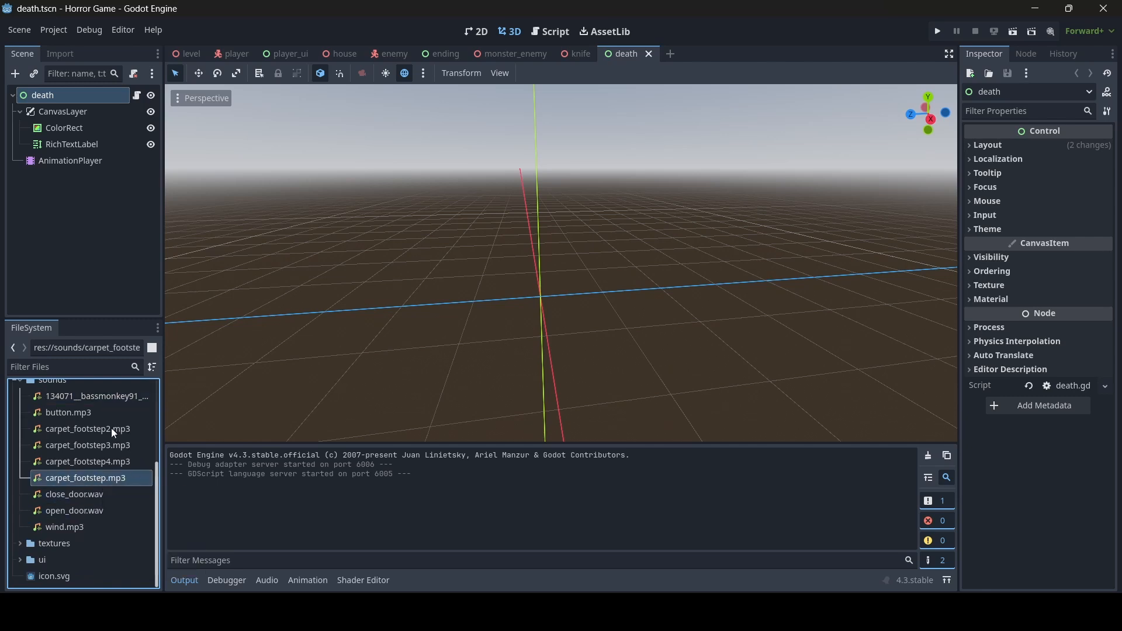
click(110, 427)
click(106, 441)
click(97, 464)
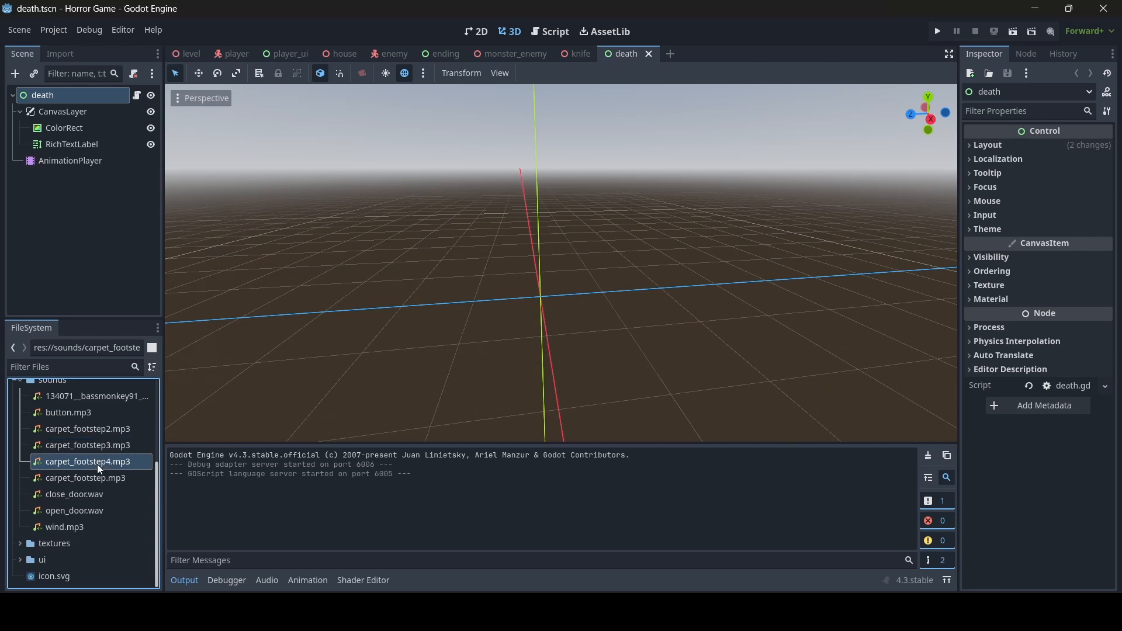
double_click(97, 478)
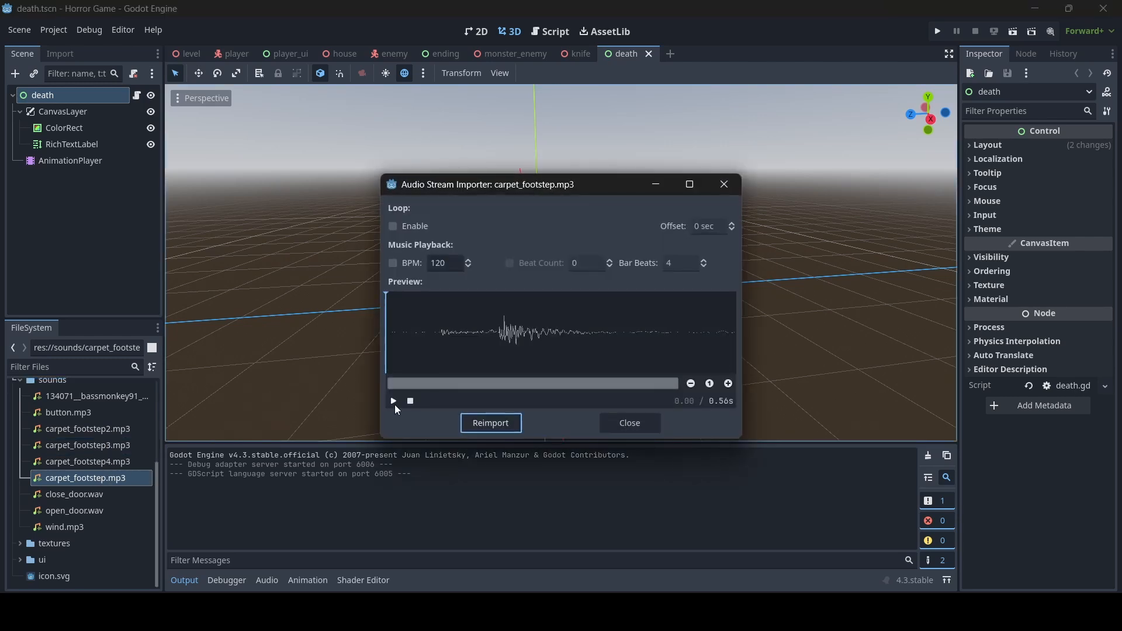
click(638, 421)
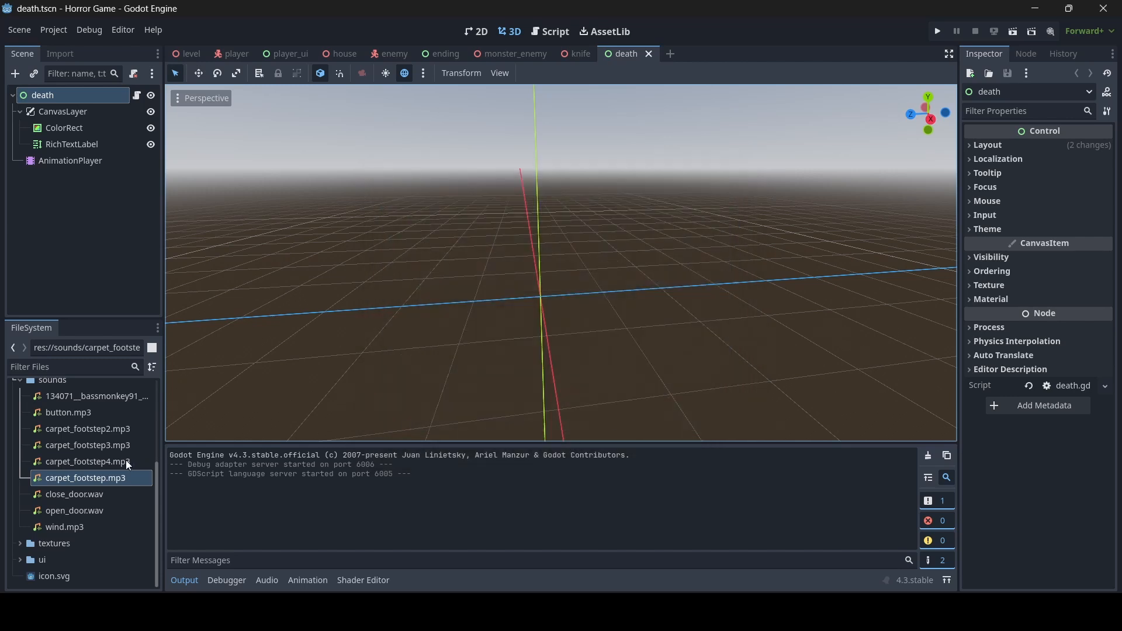
mouse_move(125, 461)
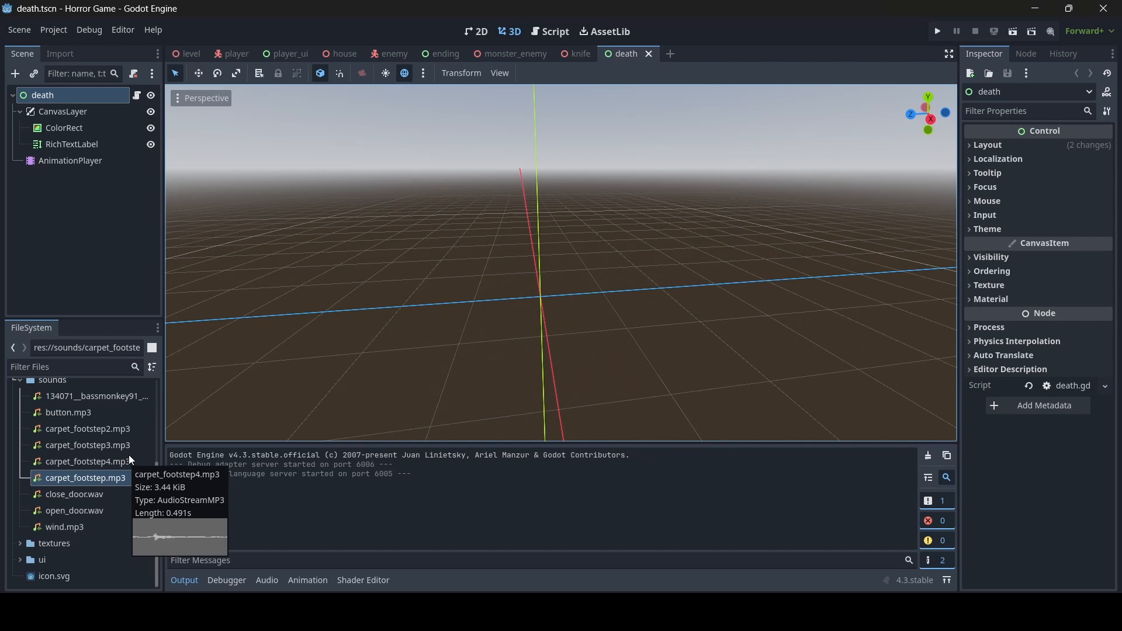
right_drag(574, 299, 509, 303)
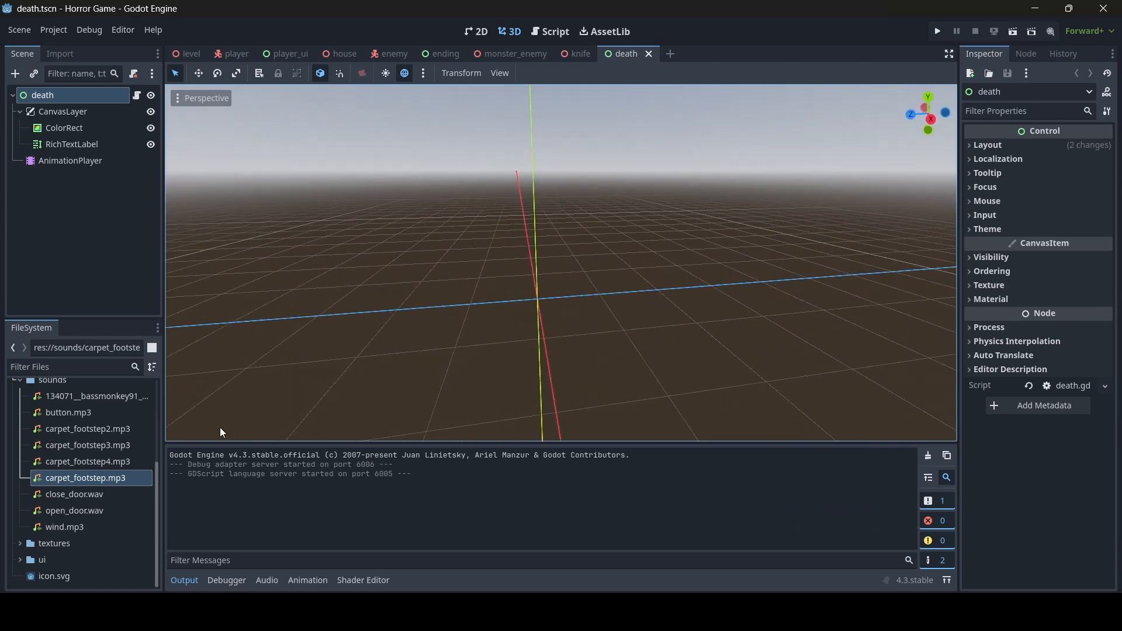
mouse_move(535, 343)
right_down()
mouse_move(492, 334)
mouse_move(535, 342)
right_up()
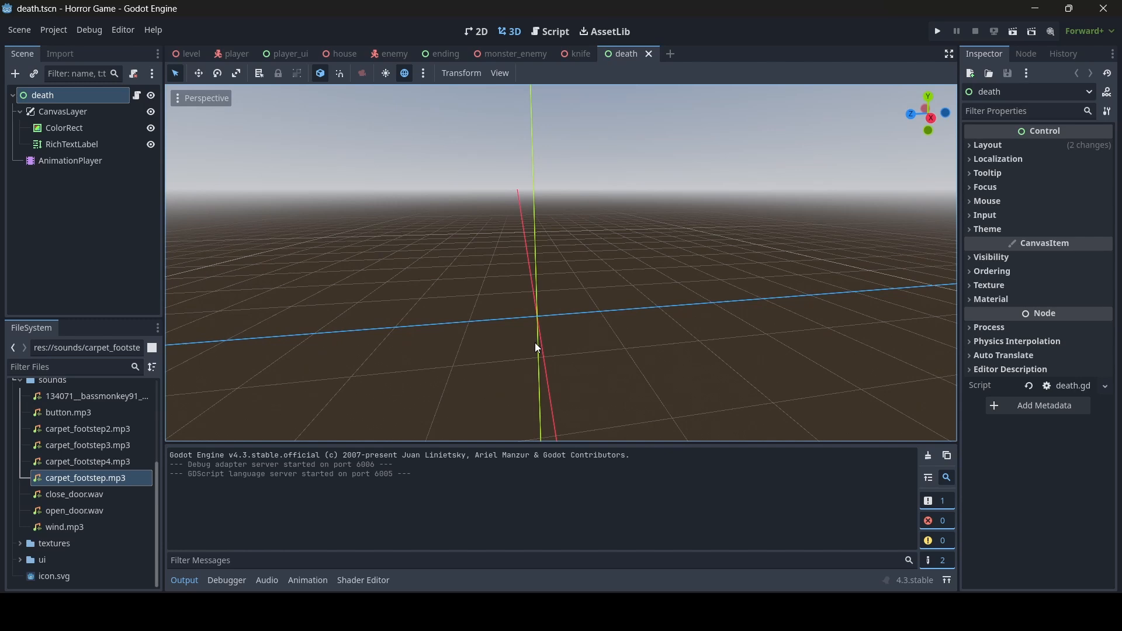
scroll(122, 464, up, 2)
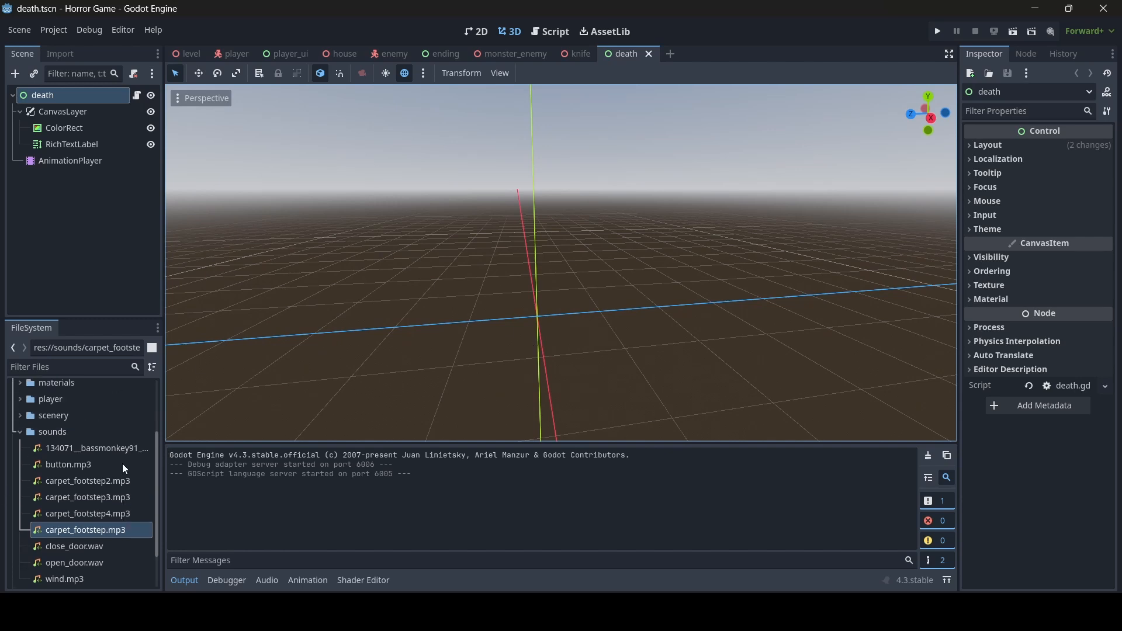
scroll(121, 464, down, 2)
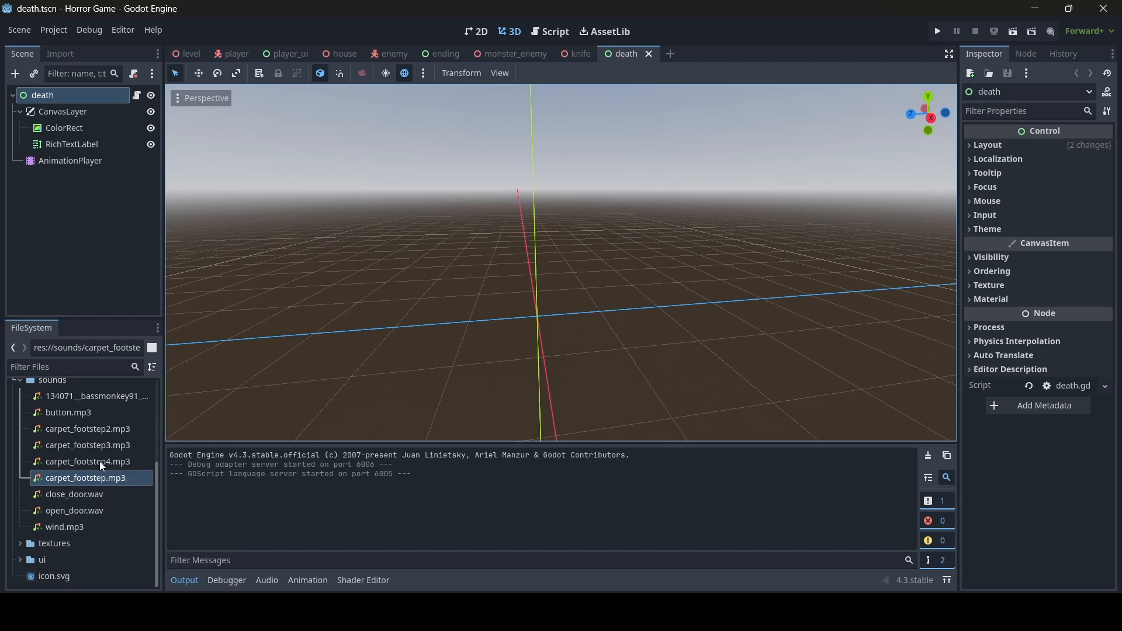
mouse_move(107, 406)
mouse_move(97, 495)
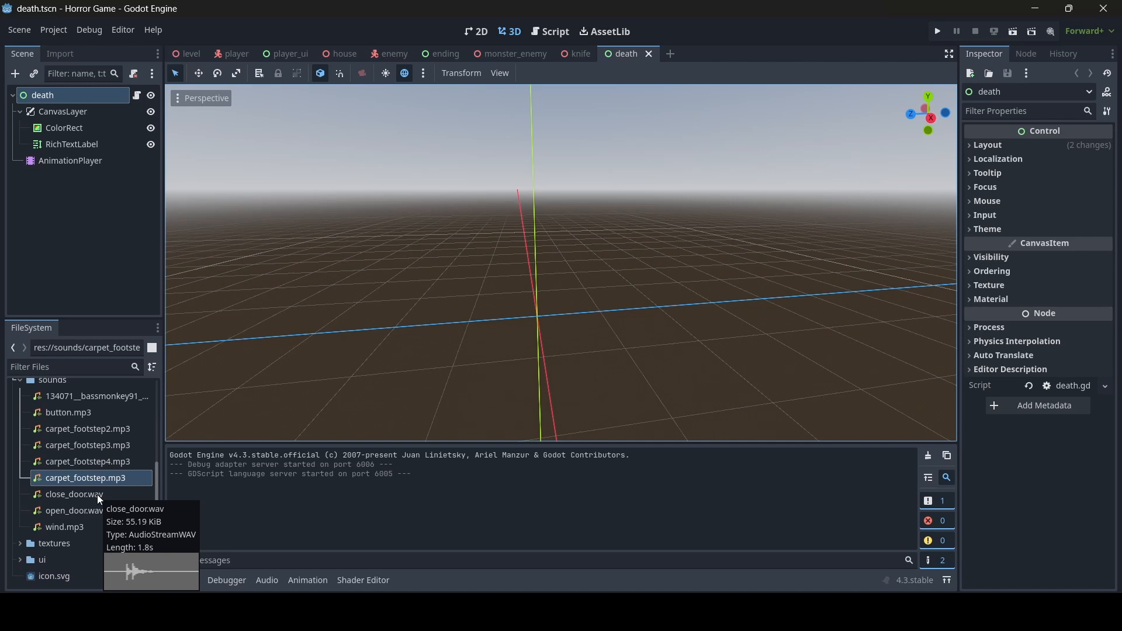
click(69, 367)
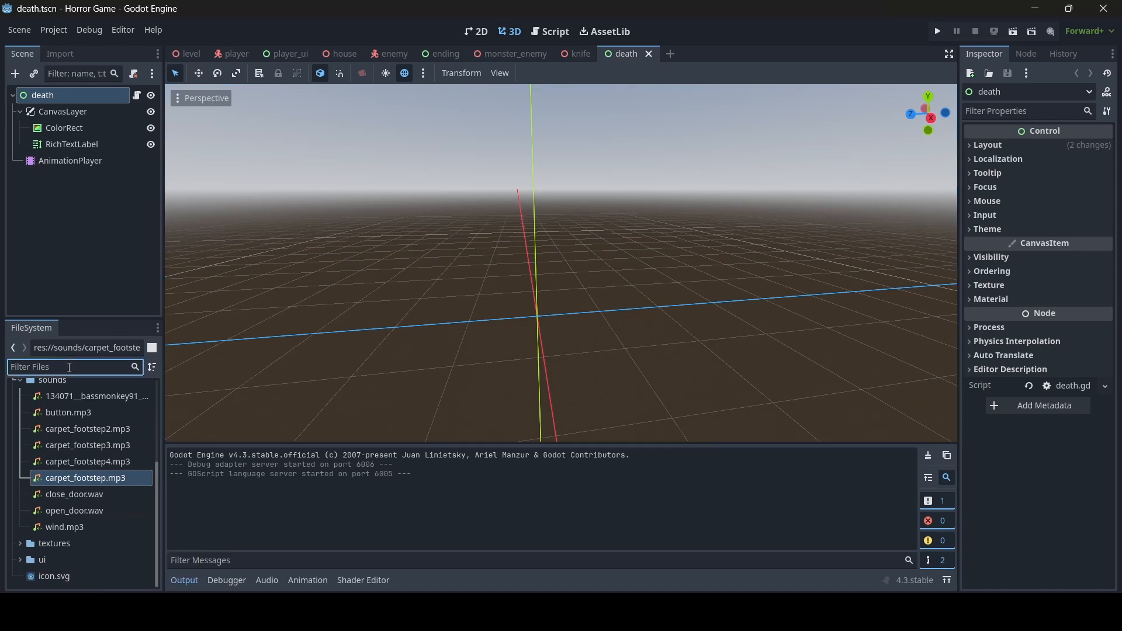
- Filter the FileSystem for 'door' and open door.tscn, framing the door in view
text(door)
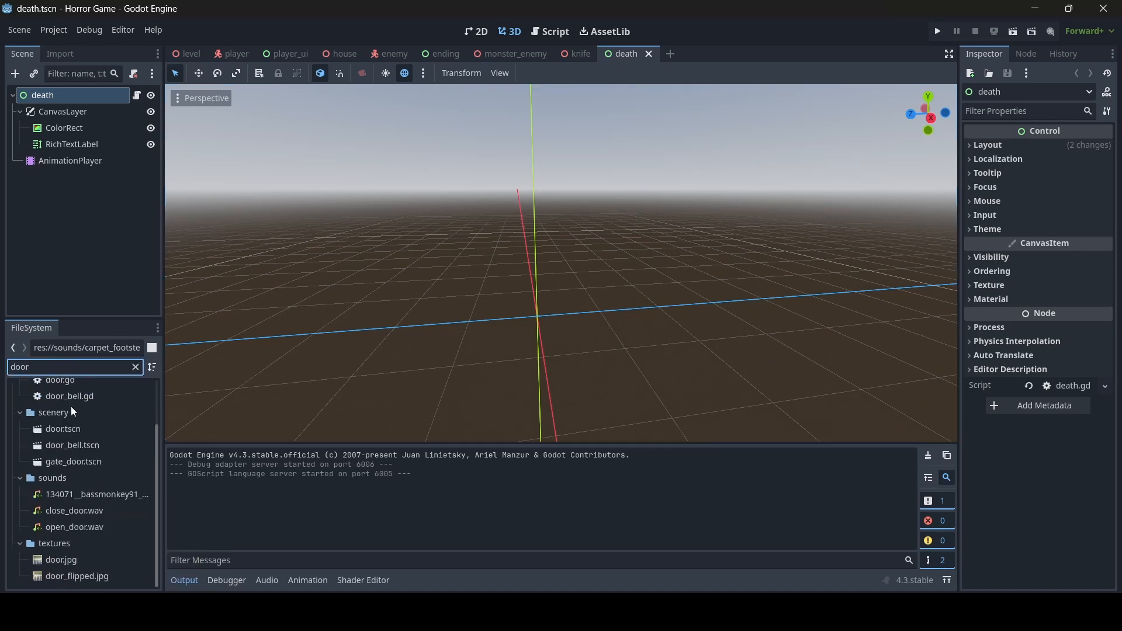
double_click(89, 430)
key(d)
right_drag(573, 236, 546, 221)
key(w)
key(a)
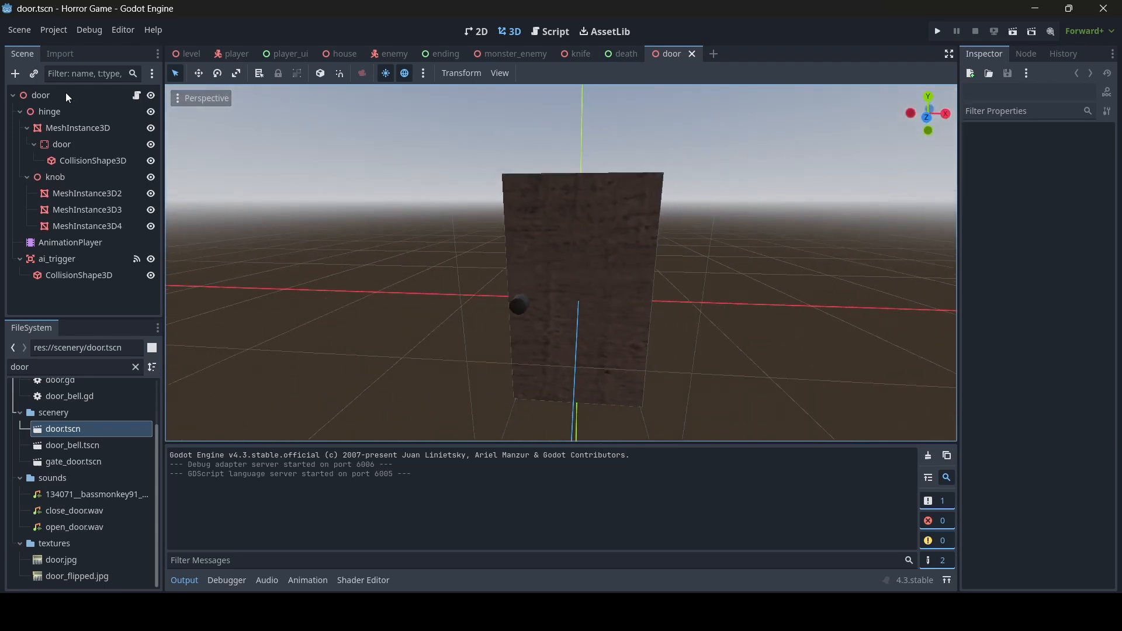
- Add an AudioStreamPlayer3D as a child of the hinge node
click(66, 93)
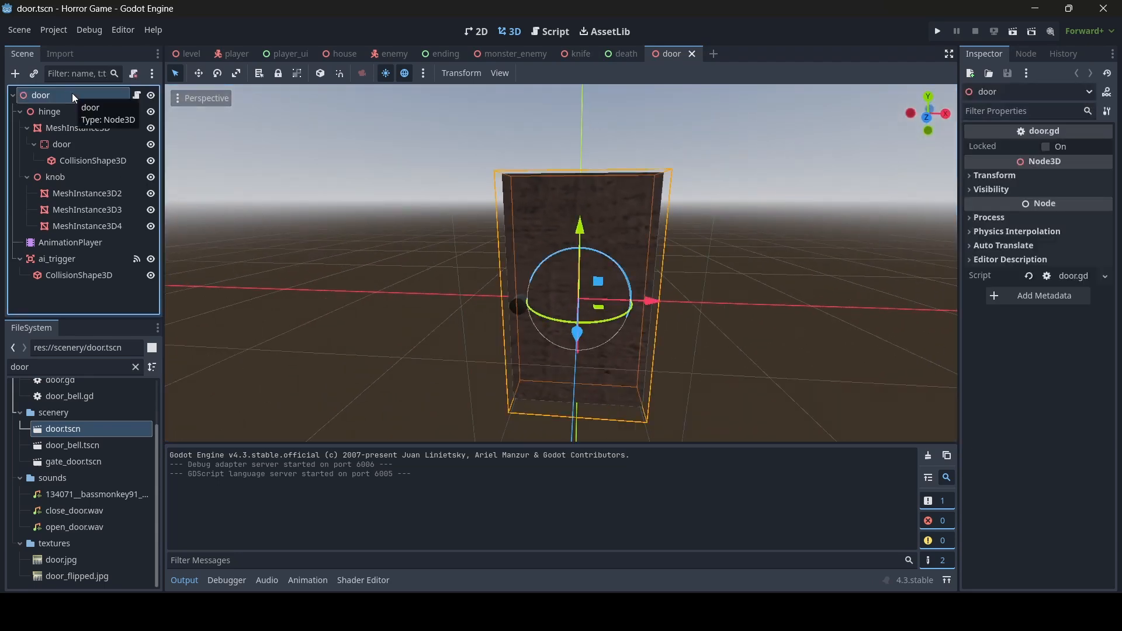
click(65, 111)
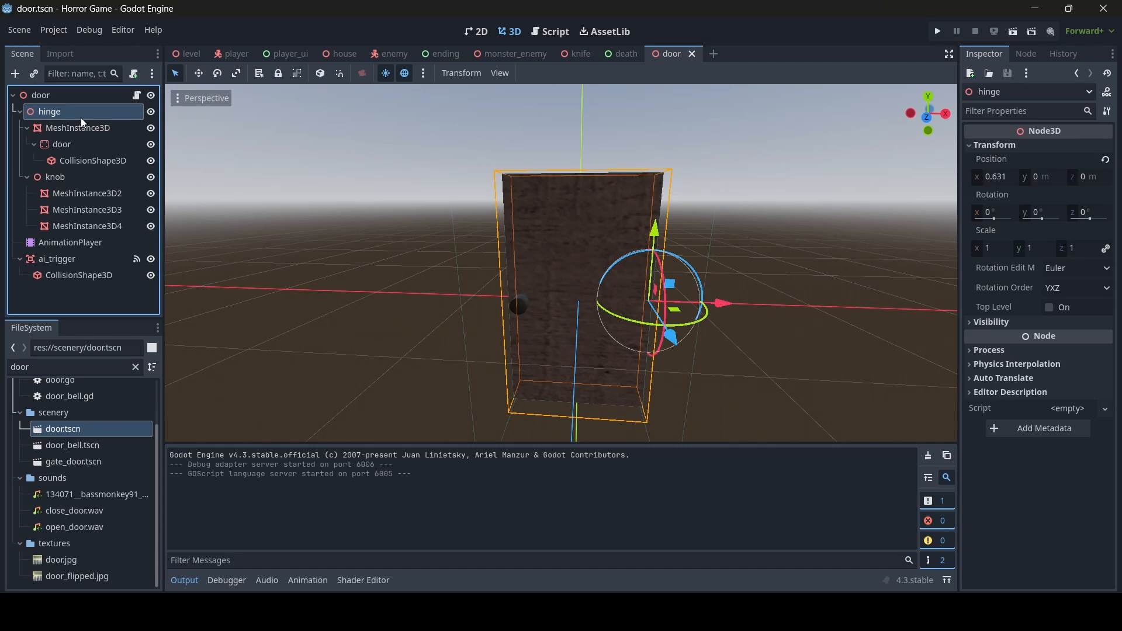
right_click(79, 118)
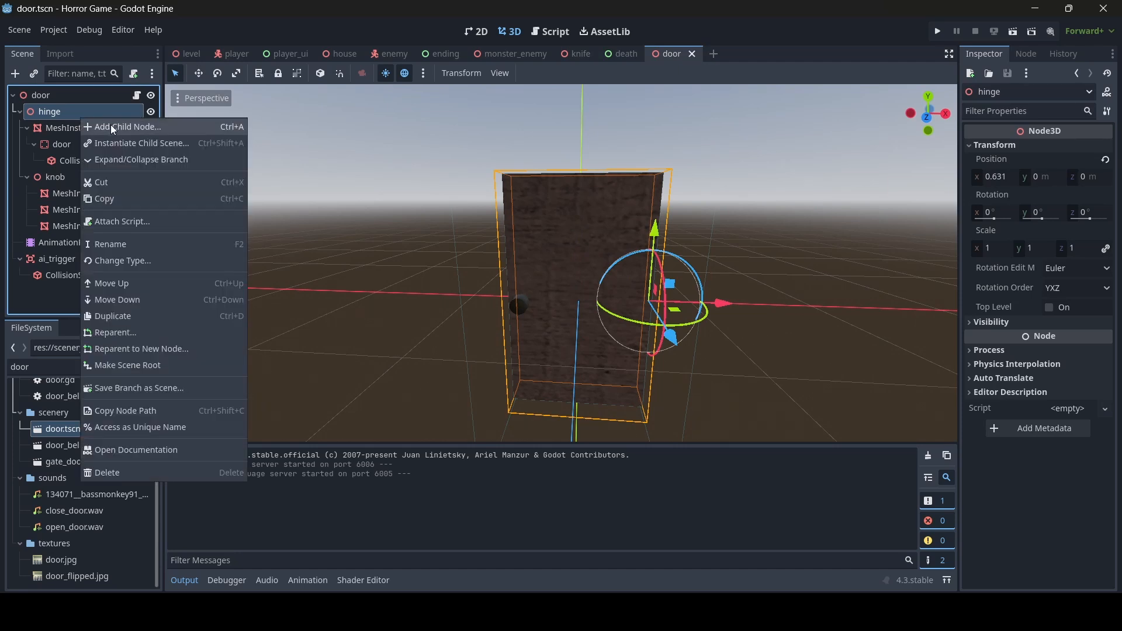
click(110, 124)
text(audio)
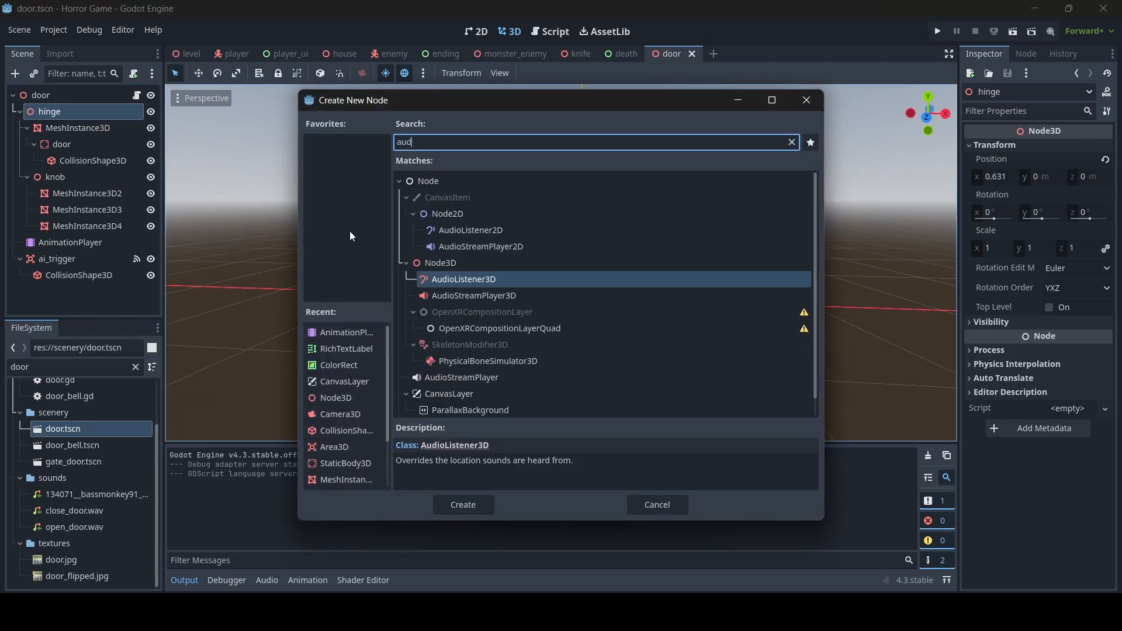
double_click(521, 295)
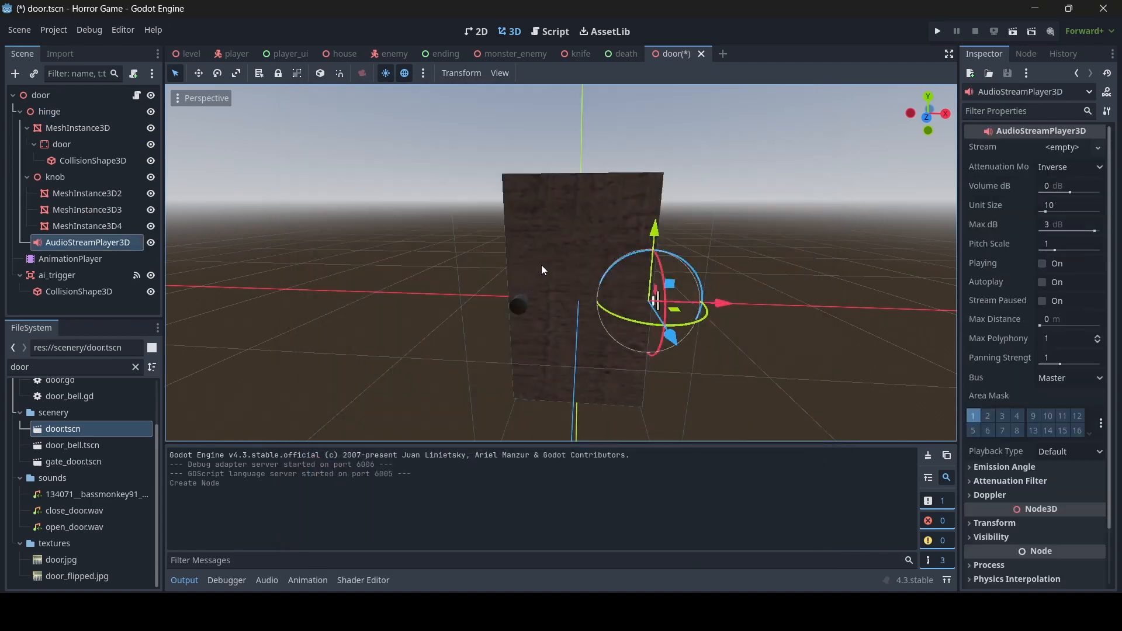
- Shift the new sound player along X so it sits beside the door
scroll(602, 269, up, 5)
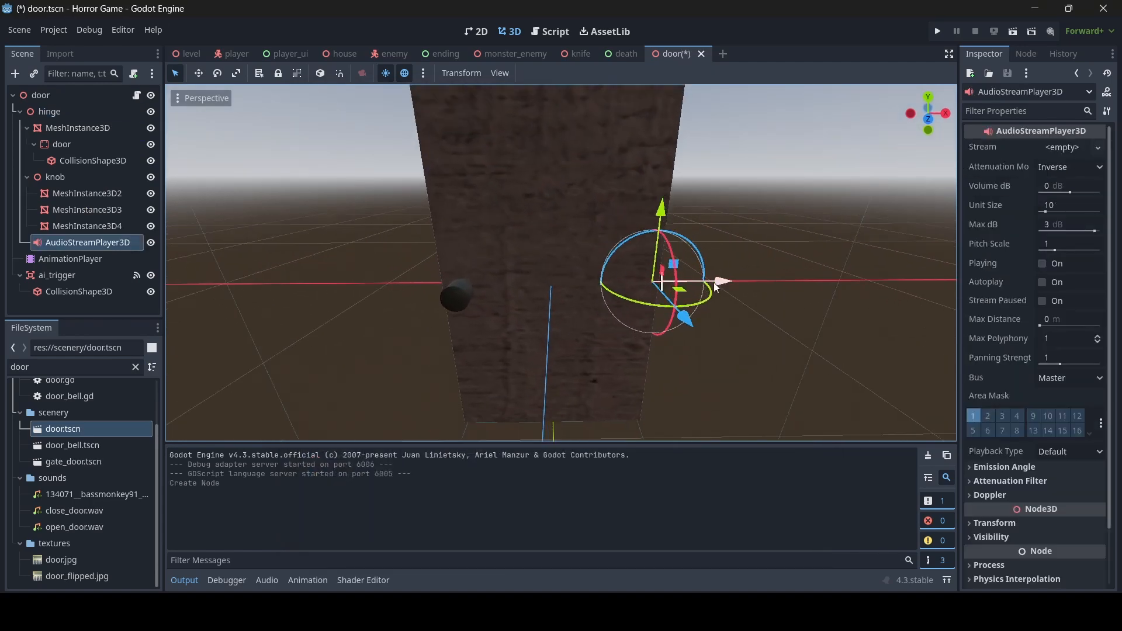
drag(716, 292, 618, 294)
scroll(607, 294, down, 6)
middle_drag(602, 293, 549, 313)
scroll(617, 292, up, 6)
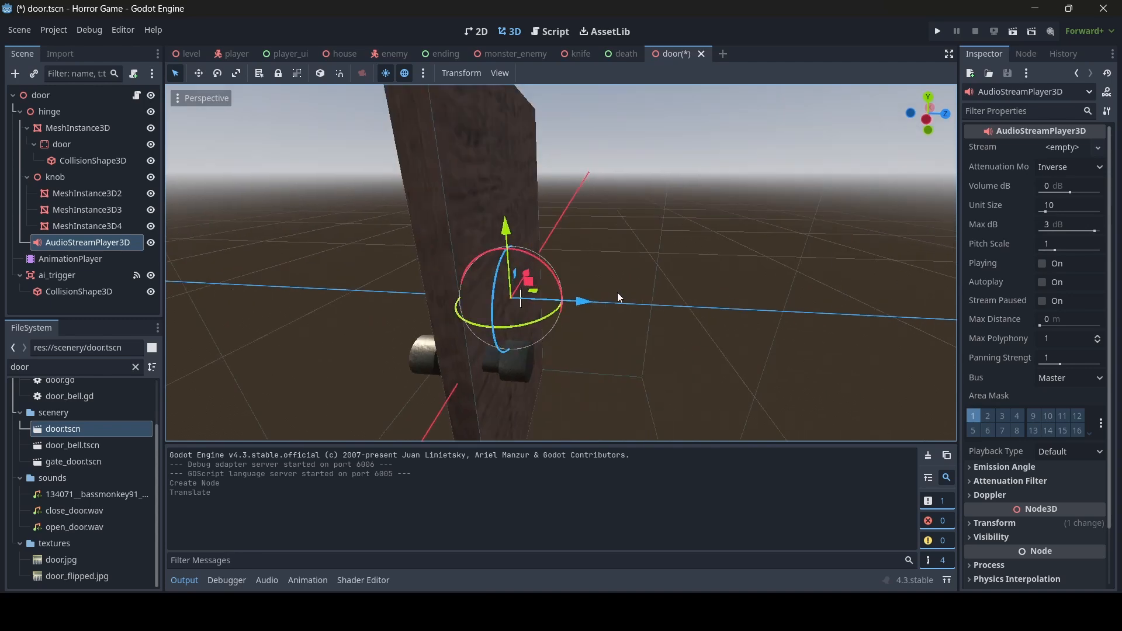
scroll(506, 277, down, 6)
middle_drag(506, 277, 595, 292)
key(w)
right_drag(561, 262, 357, 237)
key(d)
key(s)
key(w)
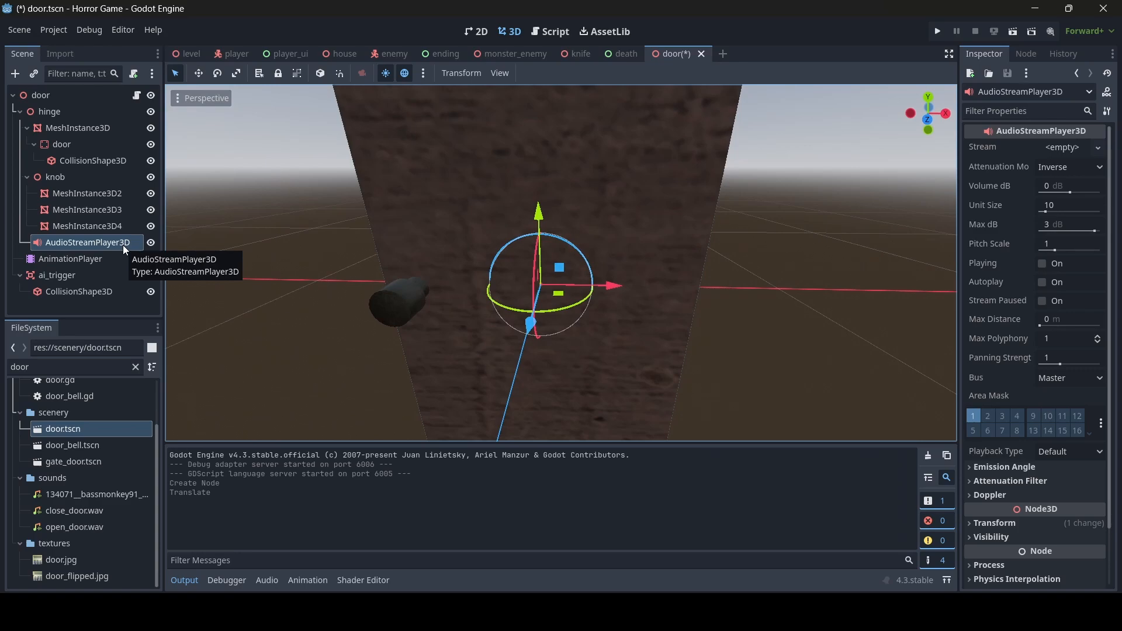
key(s)
mouse_move(351, 230)
right_down()
mouse_move(508, 232)
mouse_move(339, 234)
mouse_move(358, 230)
right_up()
key(a)
key(d)
key(w)
key(s)
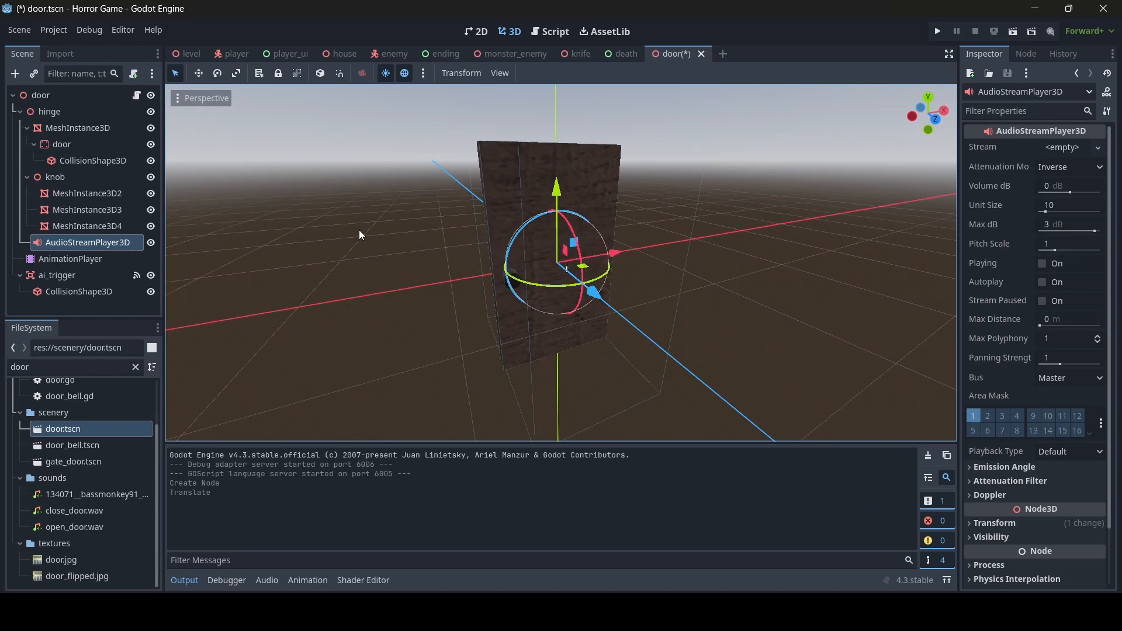
- Rename the new AudioStreamPlayer3D node to 'open'
click(86, 243)
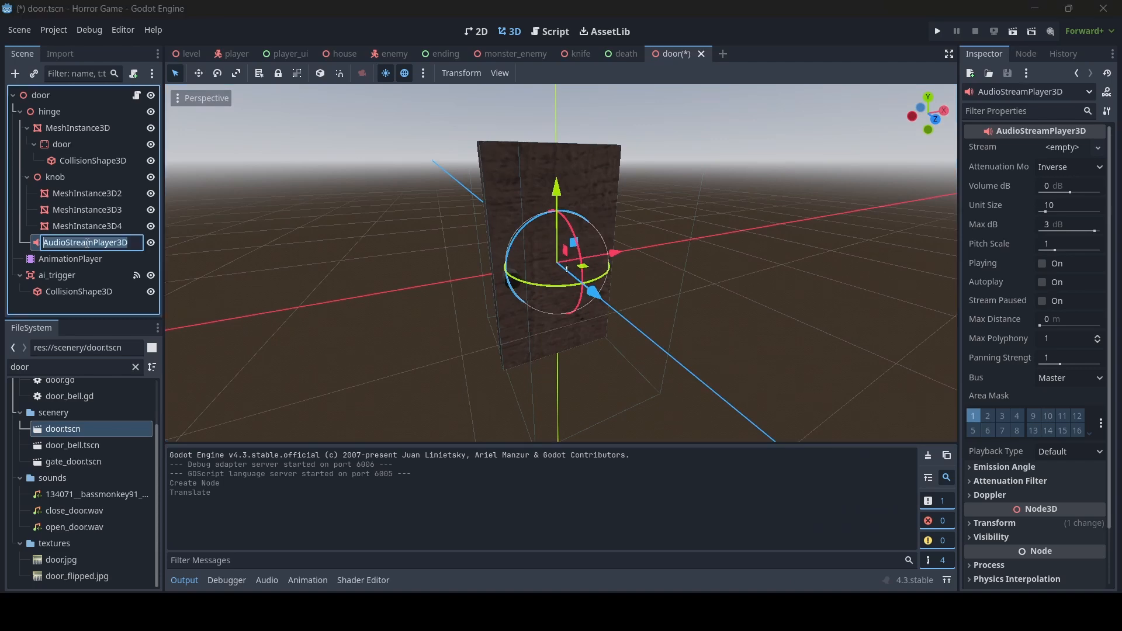
text(open)
key(Return)
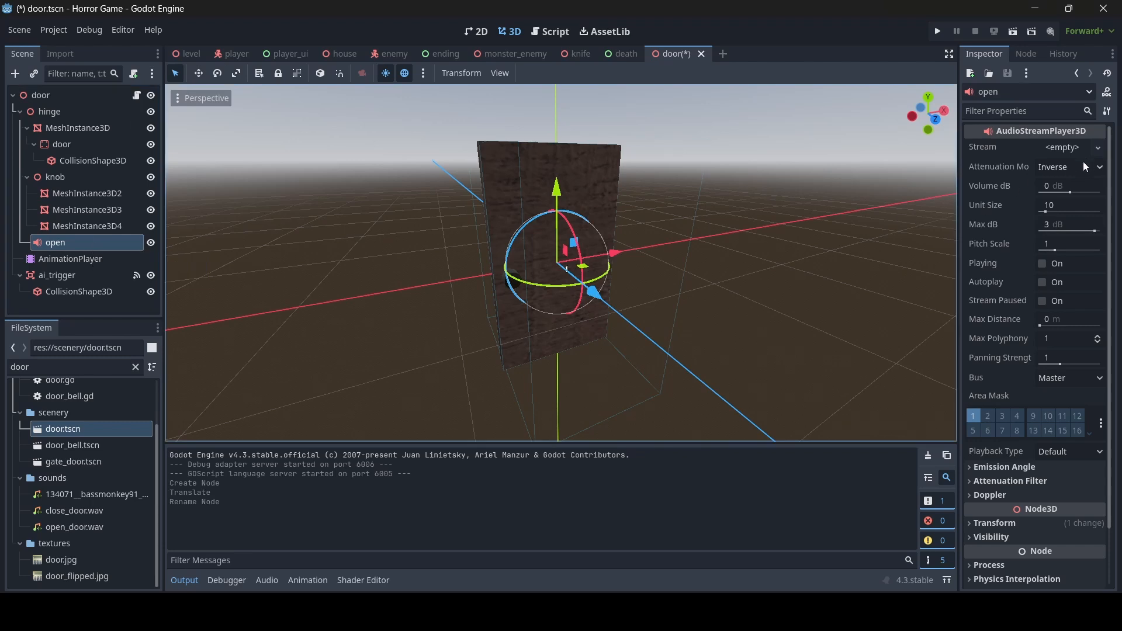
click(1070, 148)
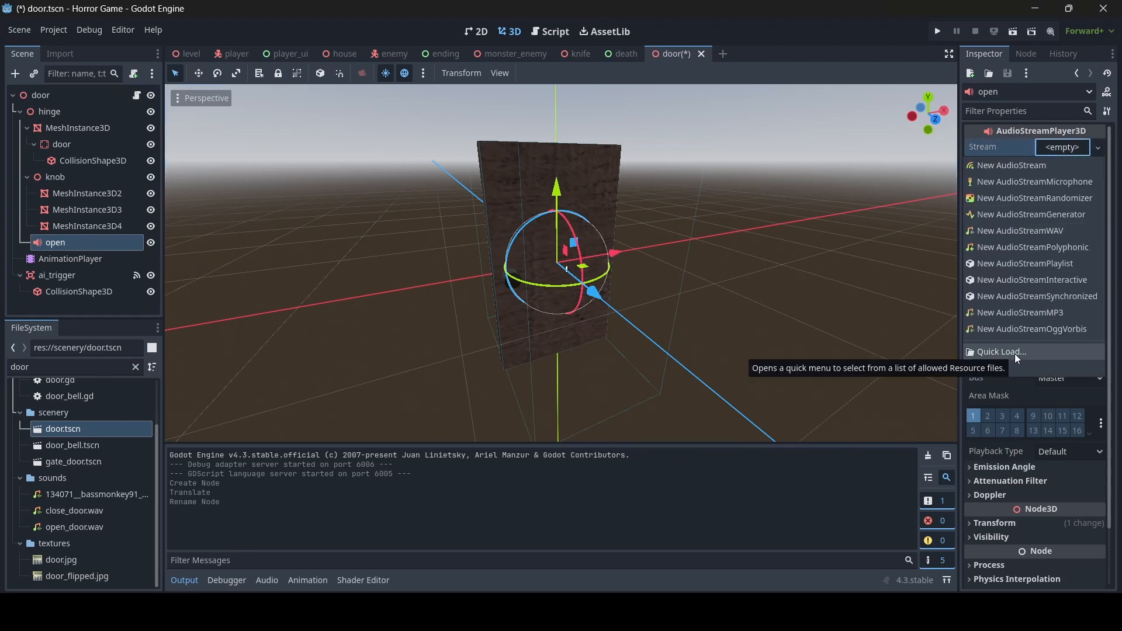
click(89, 241)
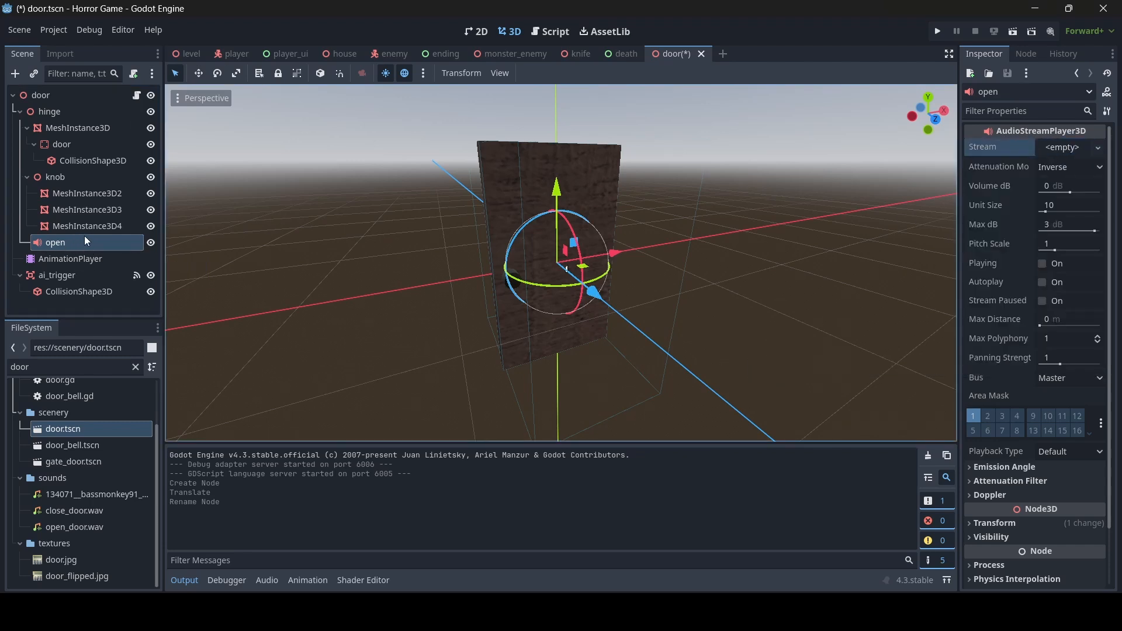
- Quick Load open_door.wav as the open player's stream
click(1062, 147)
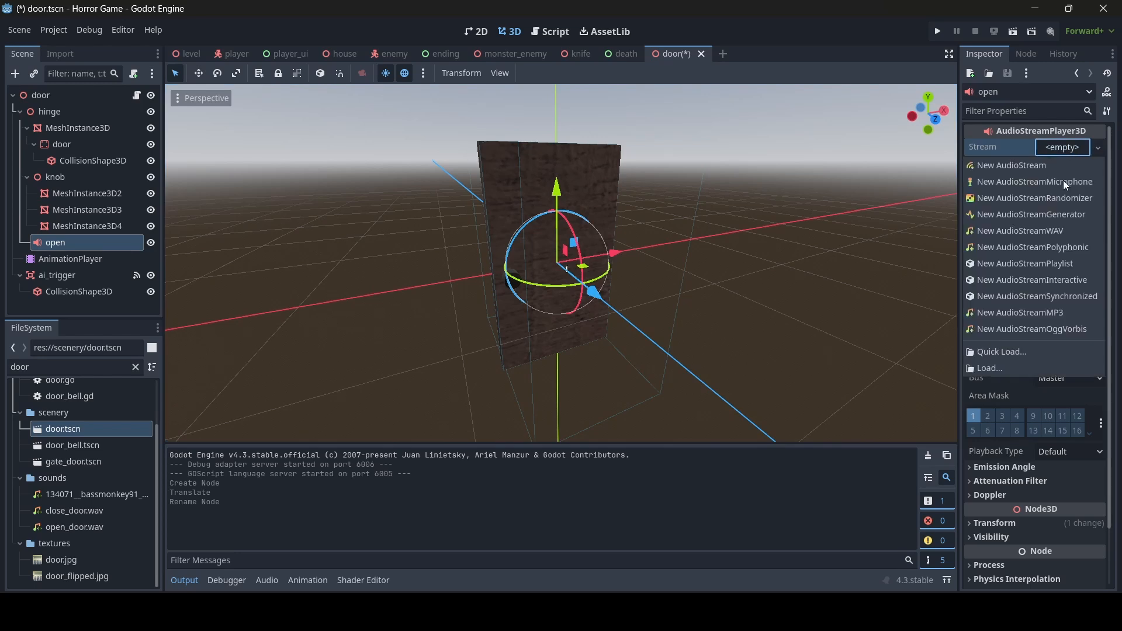
click(1018, 351)
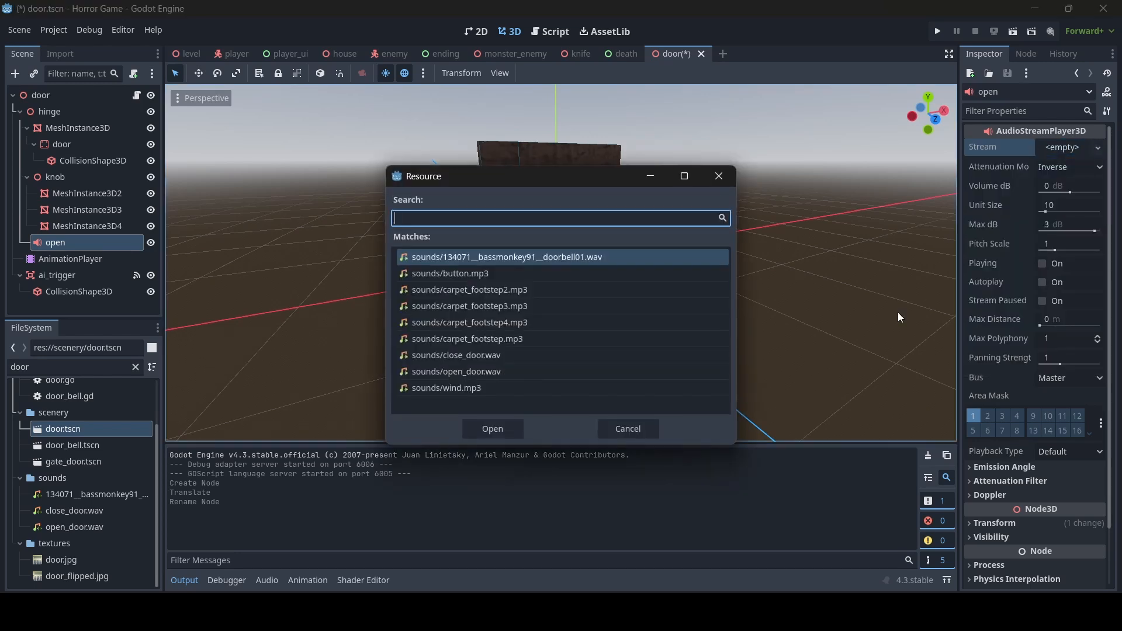
text(open)
double_click(639, 259)
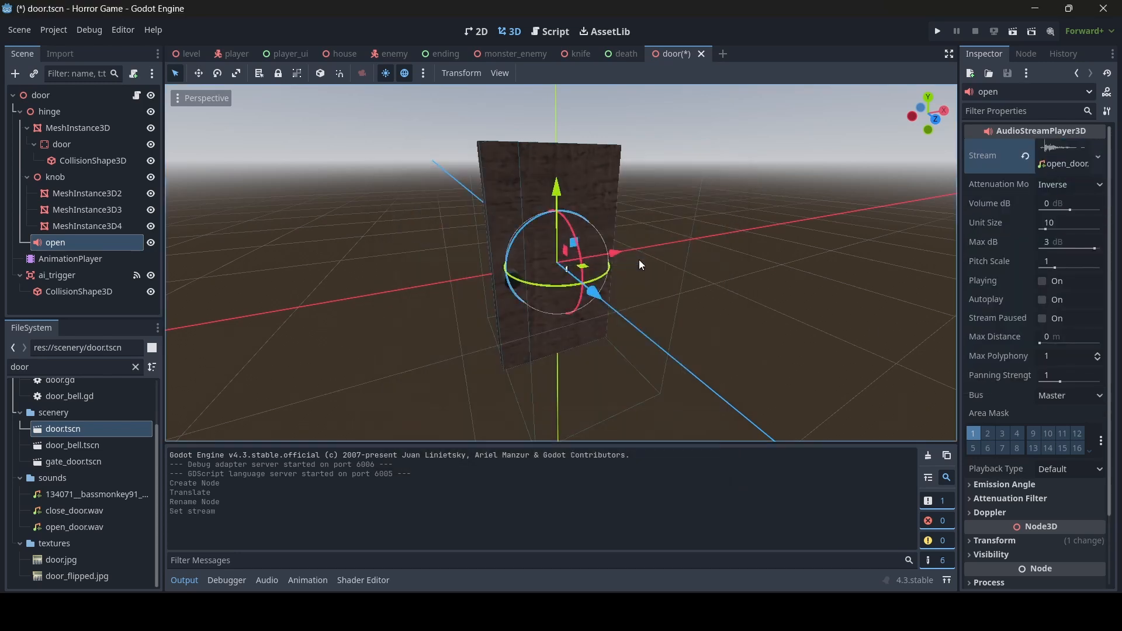
- Preview the door-opening sound by toggling Playing, then save door.tscn
click(1042, 283)
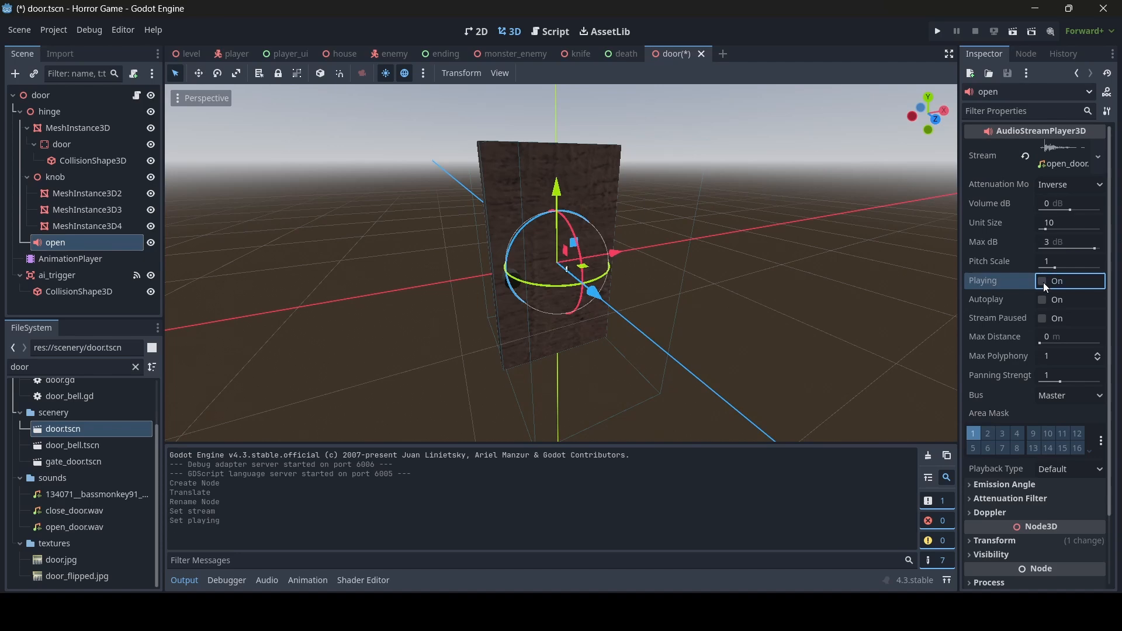
click(1044, 284)
click(1045, 284)
key(ctrl+s)
middle_drag(570, 266, 654, 304)
key(s)
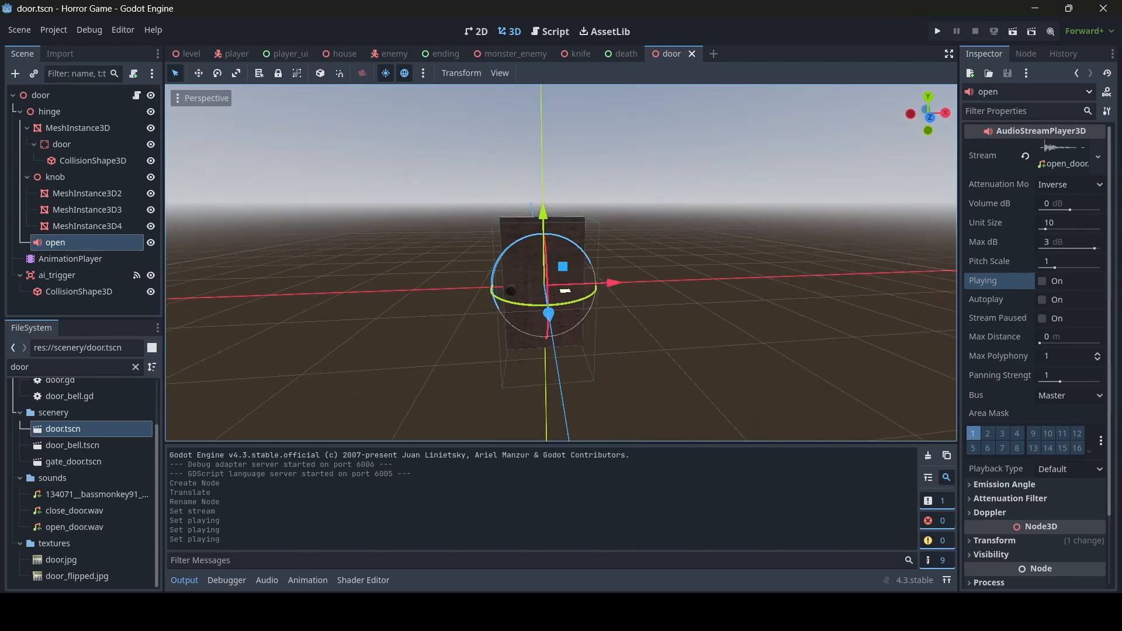
key(w)
right_drag(654, 304, 562, 311)
key(s)
key(w)
key(s)
key(w)
key(s)
key(w)
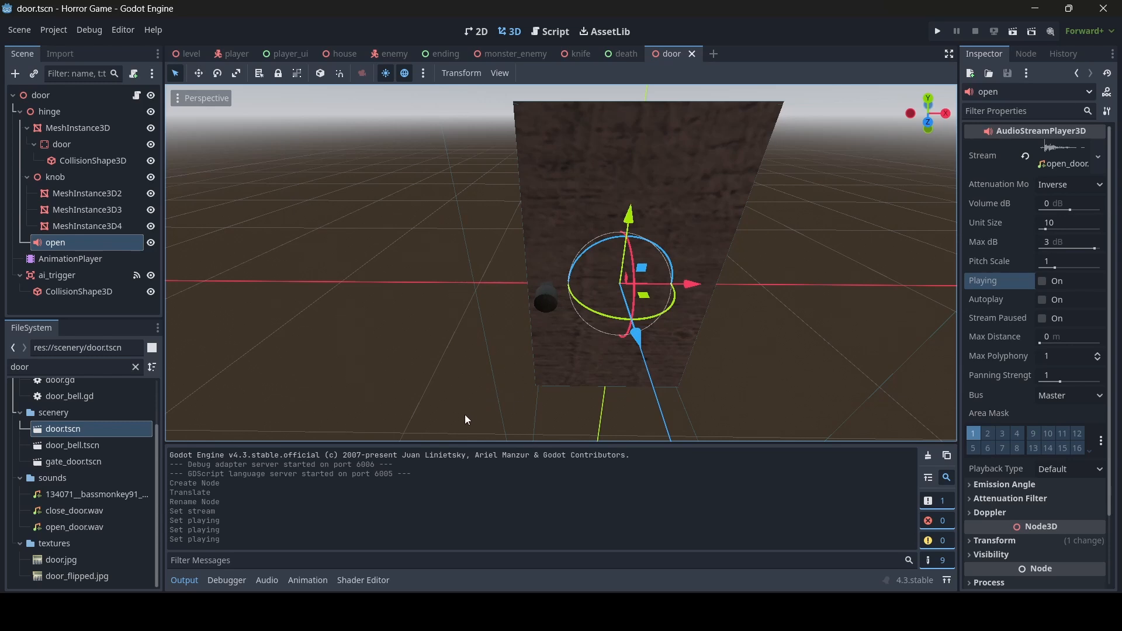
- Add a new audio bus named SFX in the Audio bus layout
click(272, 583)
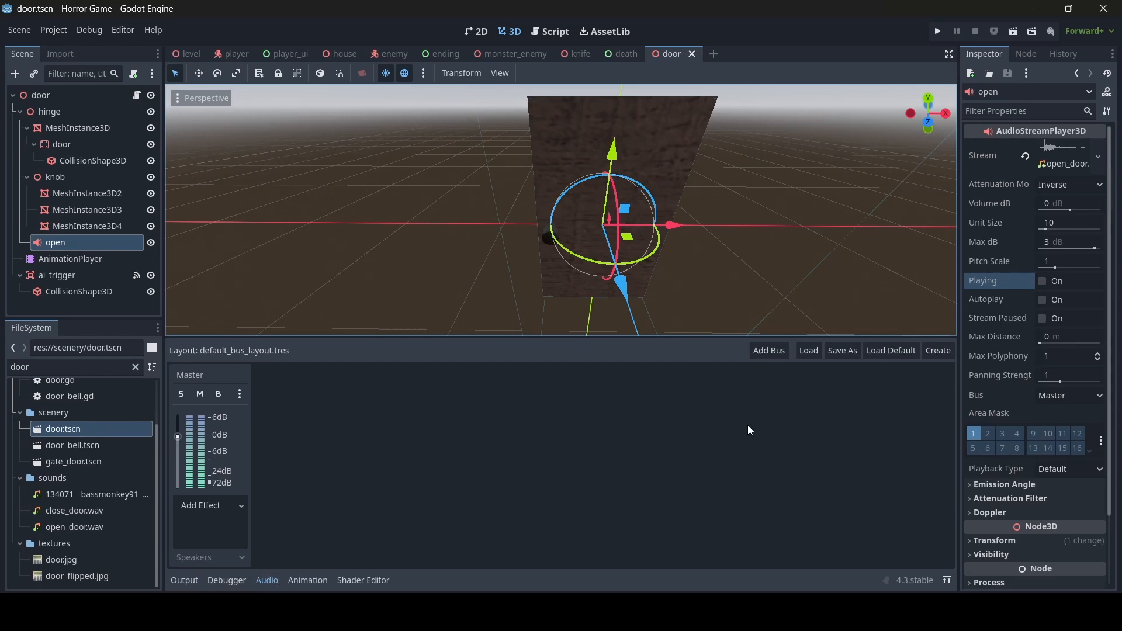
click(768, 350)
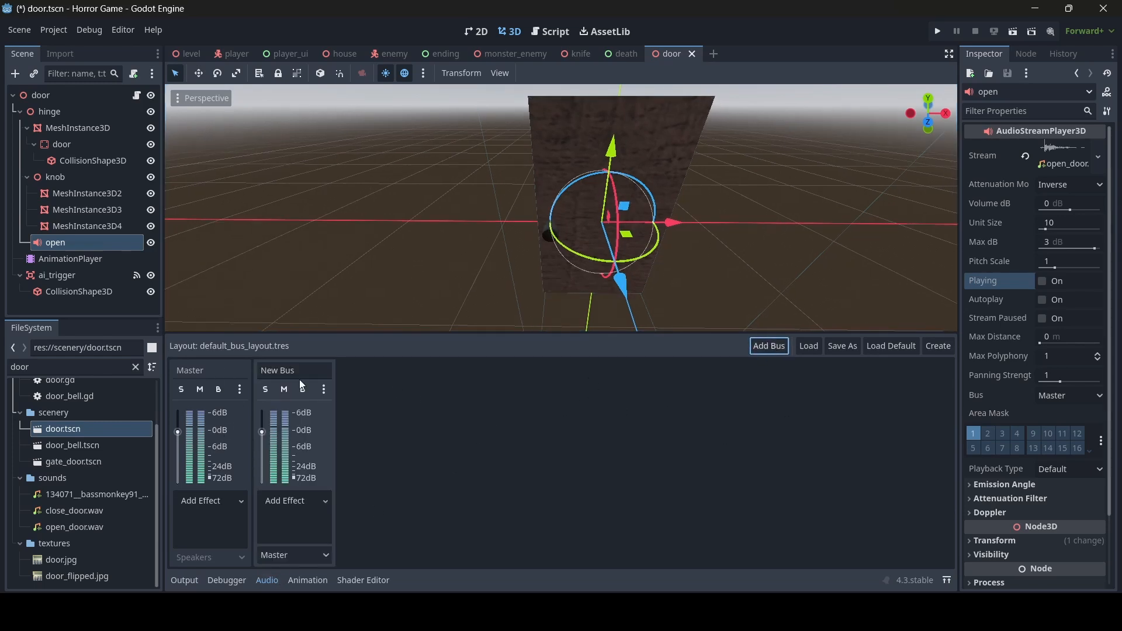
double_click(284, 370)
text(SFX)
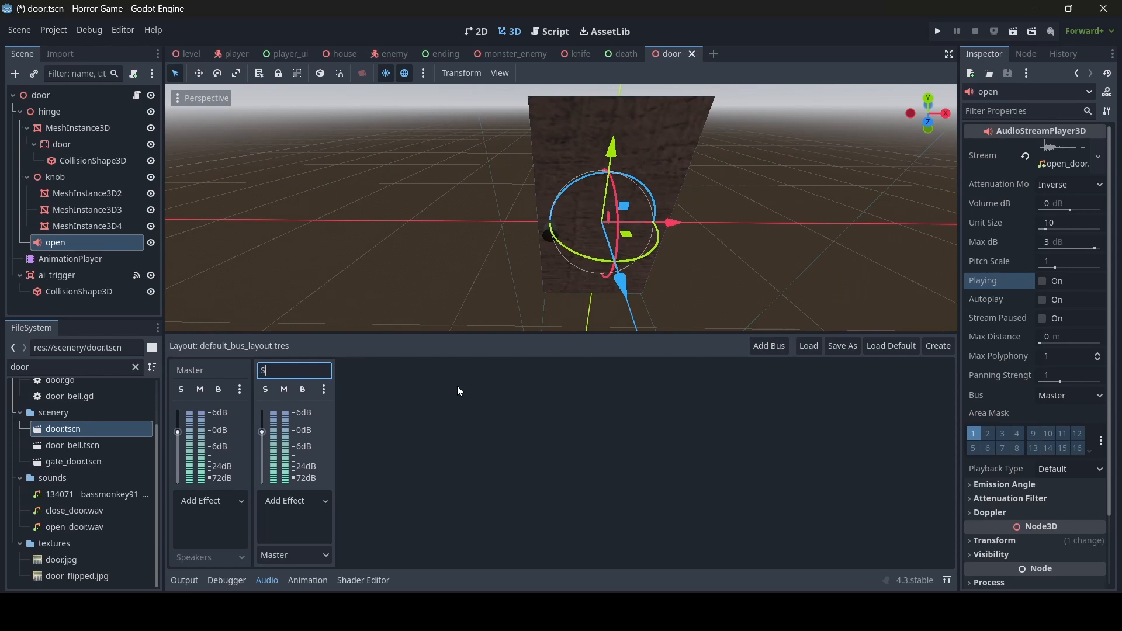
key(Return)
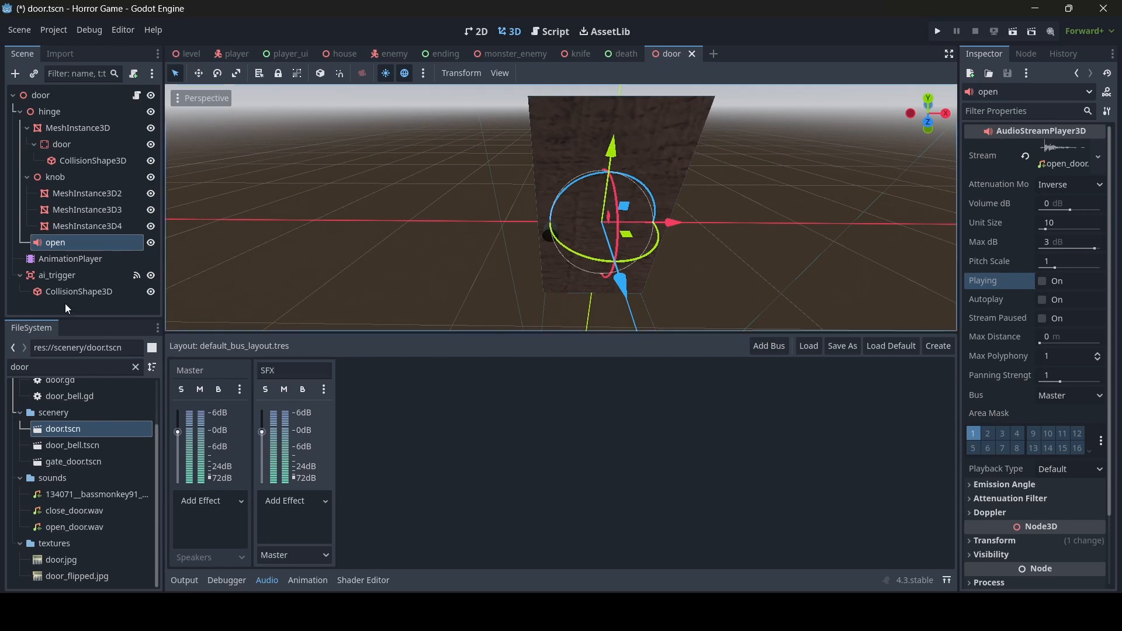
- Route the open sound player to the SFX bus and save the scene
click(65, 242)
click(1068, 395)
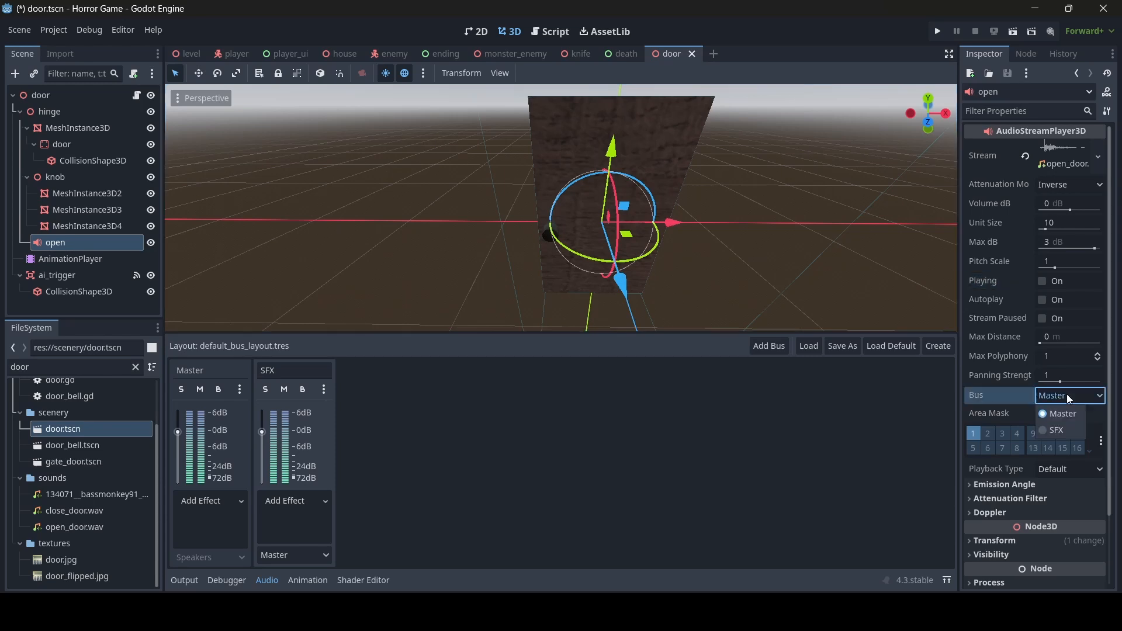
click(1065, 431)
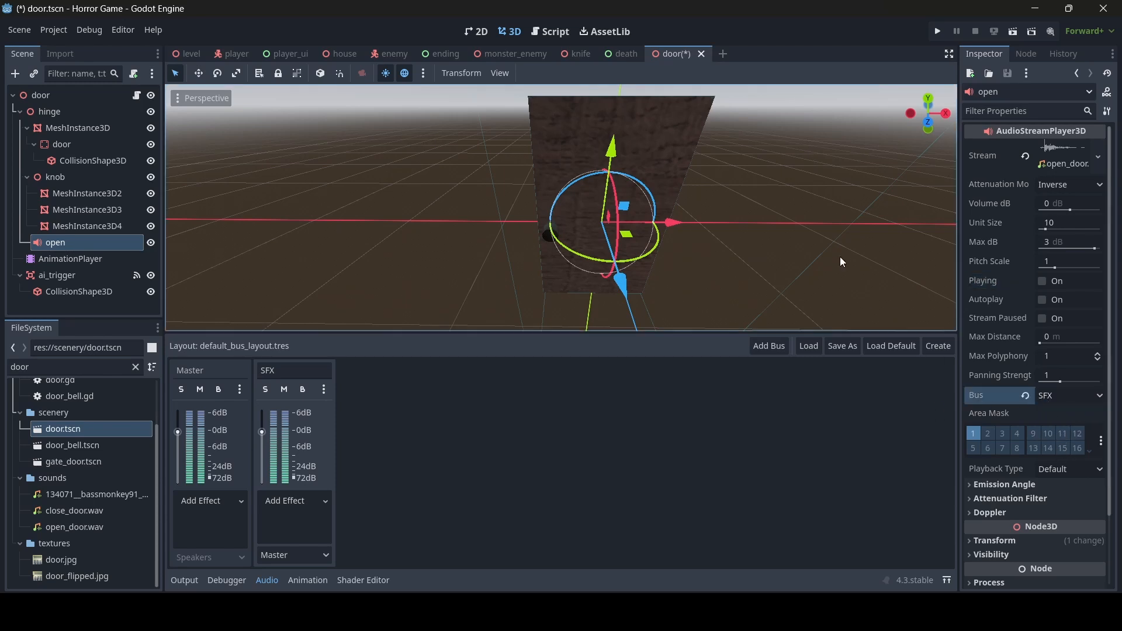
key(ctrl+s)
- Set the open player's Max Distance to 30 m and save door.tscn
click(1071, 341)
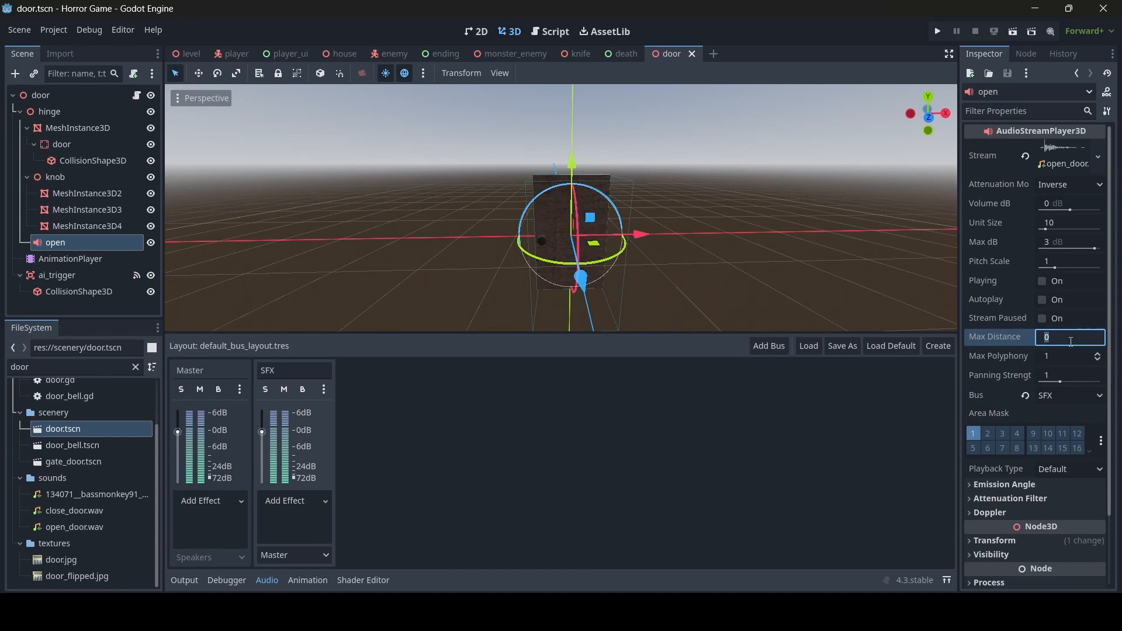
text(30)
key(Return)
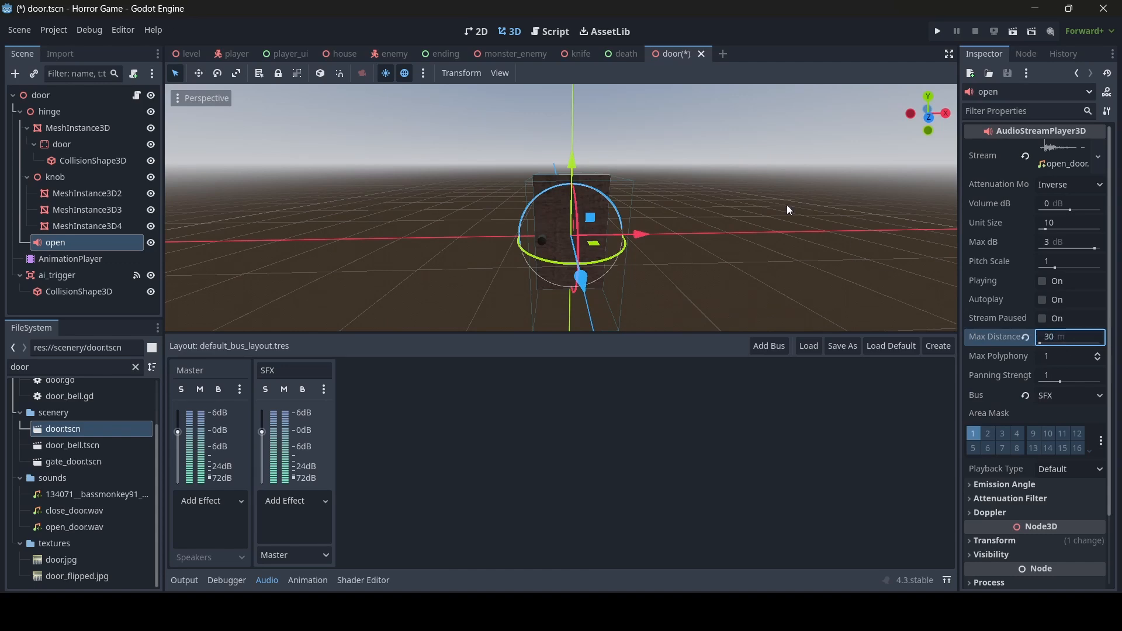
key(w)
right_drag(637, 190, 626, 193)
key(s)
key(ctrl+s)
- Duplicate the open sound player and rename the copy 'close'
key(w)
click(54, 245)
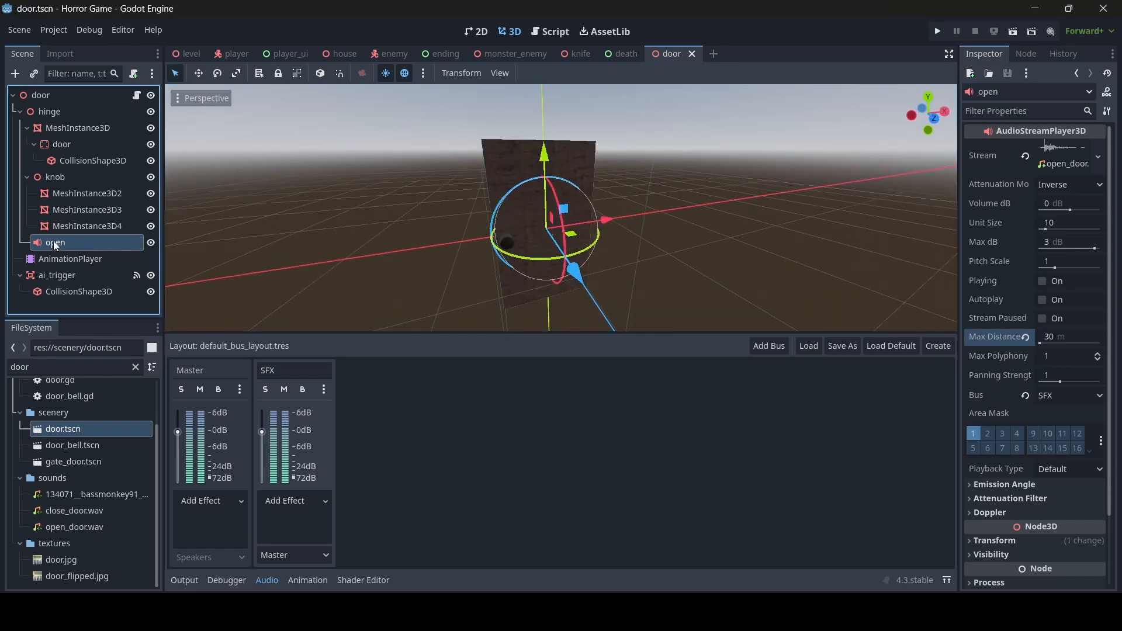
key(ctrl+d)
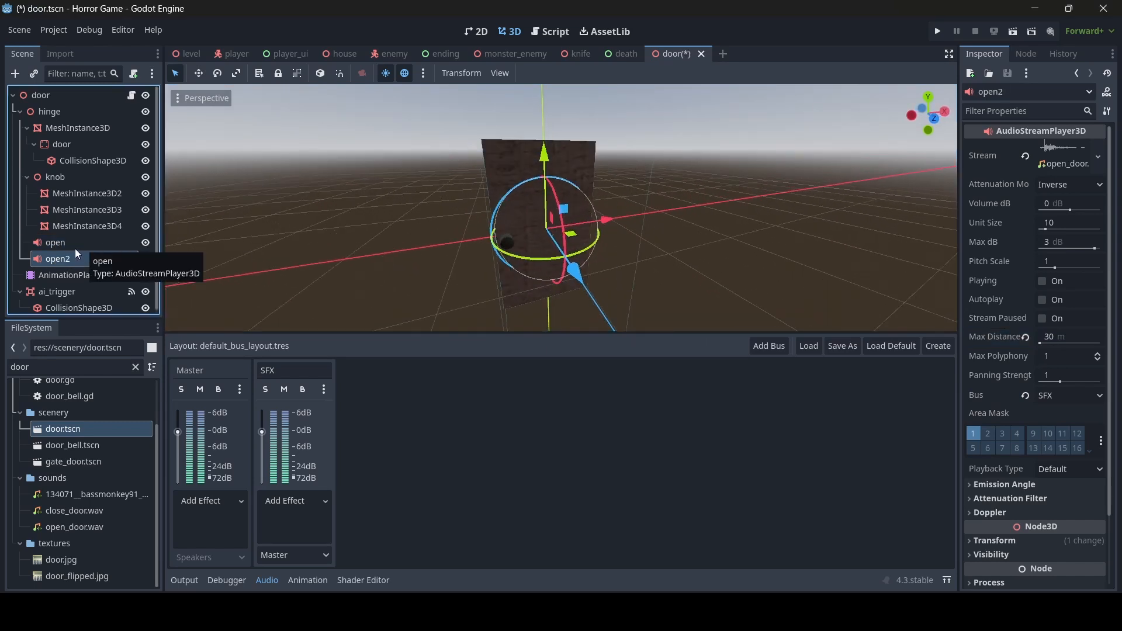
double_click(73, 257)
text(close)
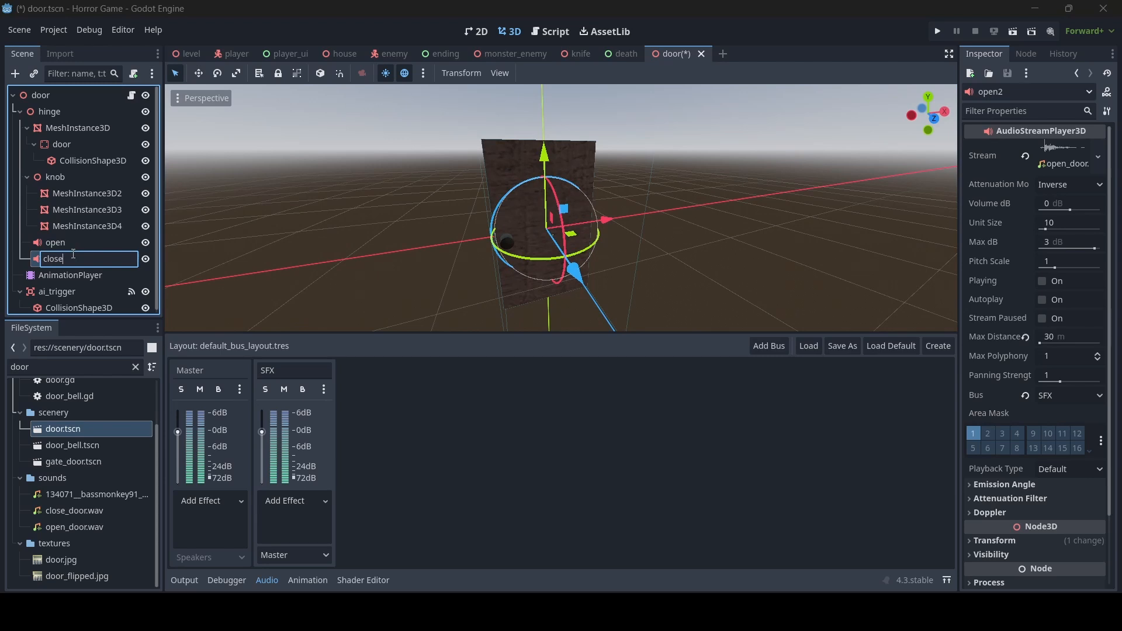
key(Return)
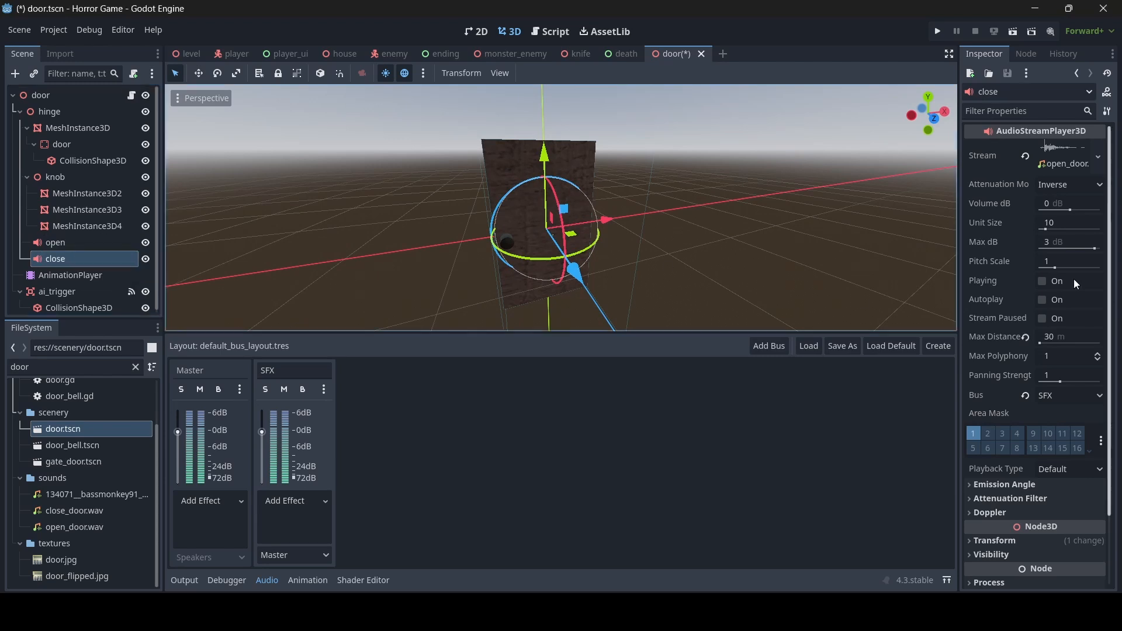
- Replace the close node's stream with close_door.wav via Quick Load and save door.tscn
click(1025, 155)
click(1060, 153)
click(1042, 350)
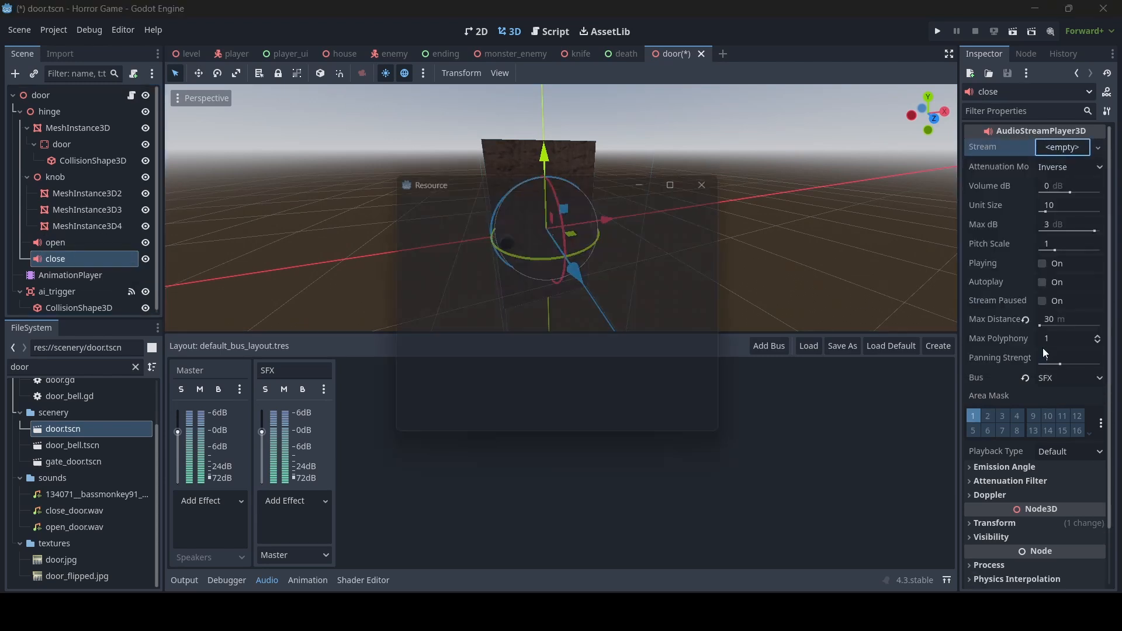
text(close)
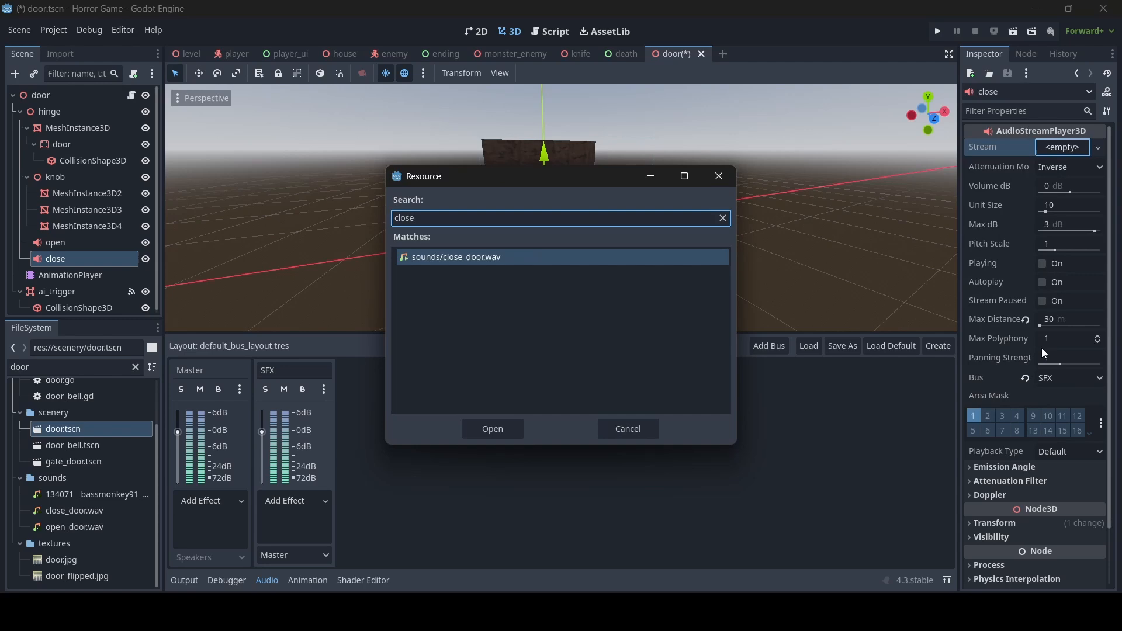
click(527, 266)
double_click(530, 263)
key(ctrl+s)
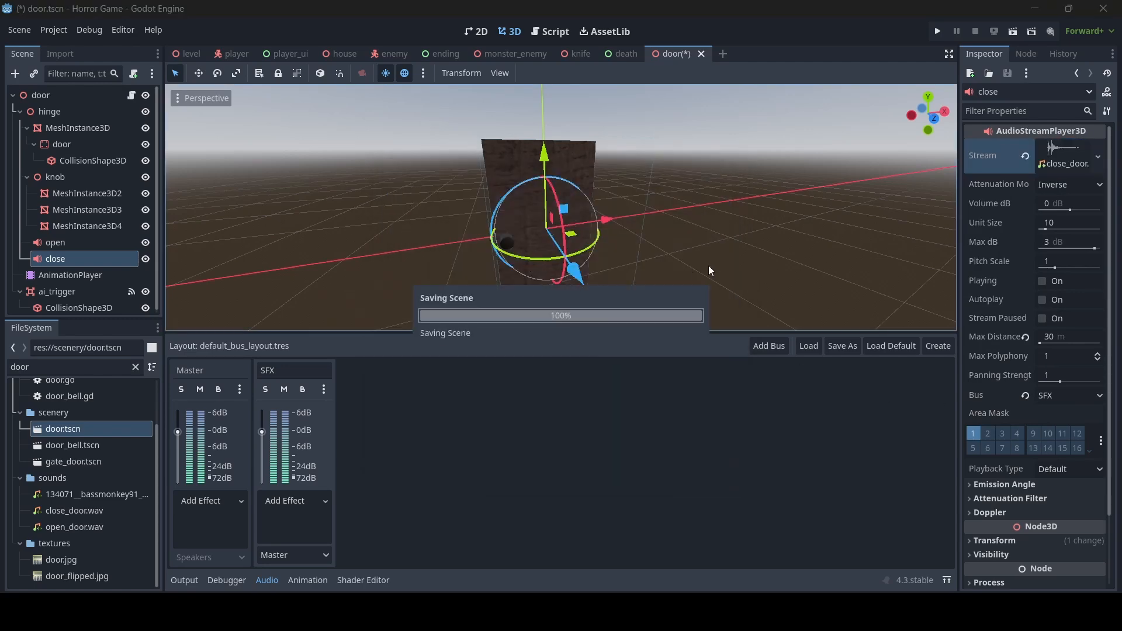
scroll(776, 258, down, 3)
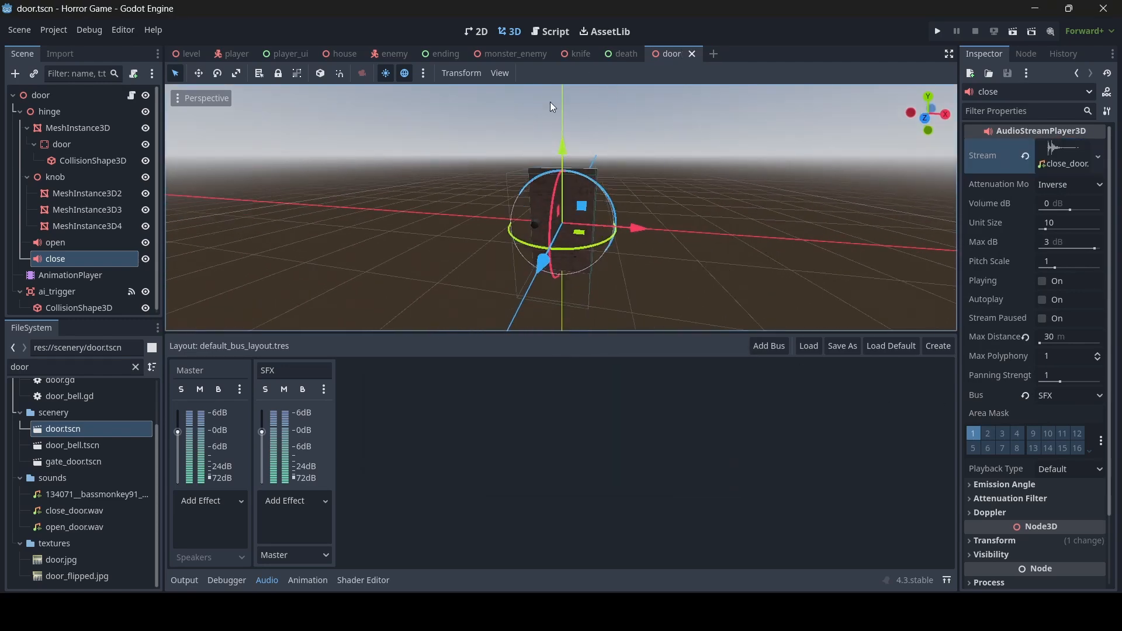
- In door.gd, add $hinge/open.play() after opened = true and save
click(551, 30)
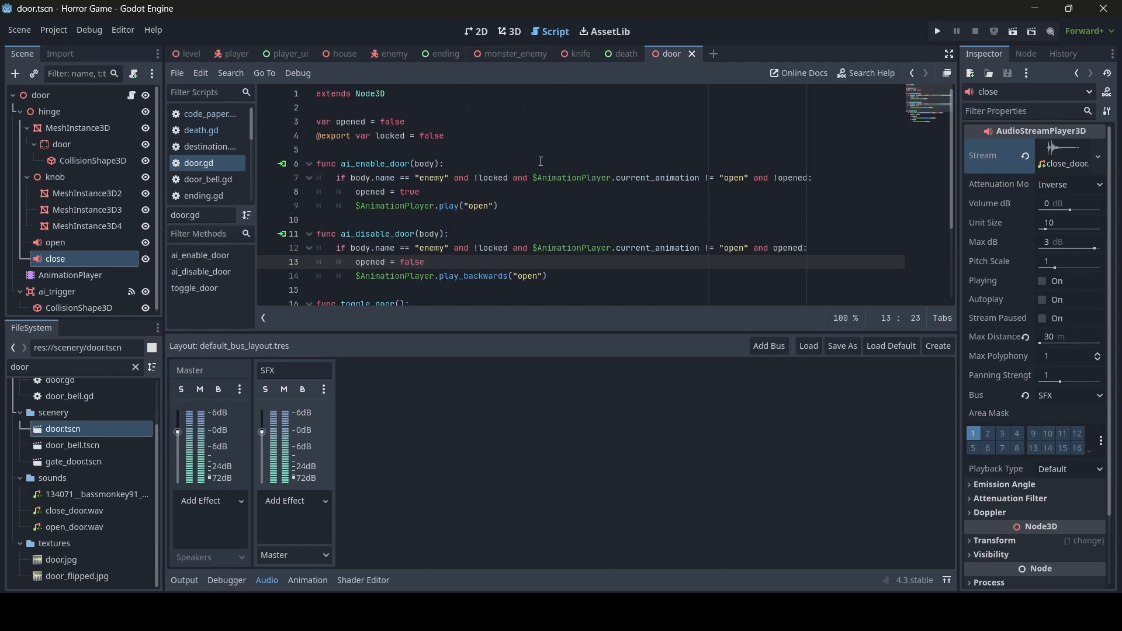
scroll(624, 233, up, 1)
scroll(581, 222, down, 3)
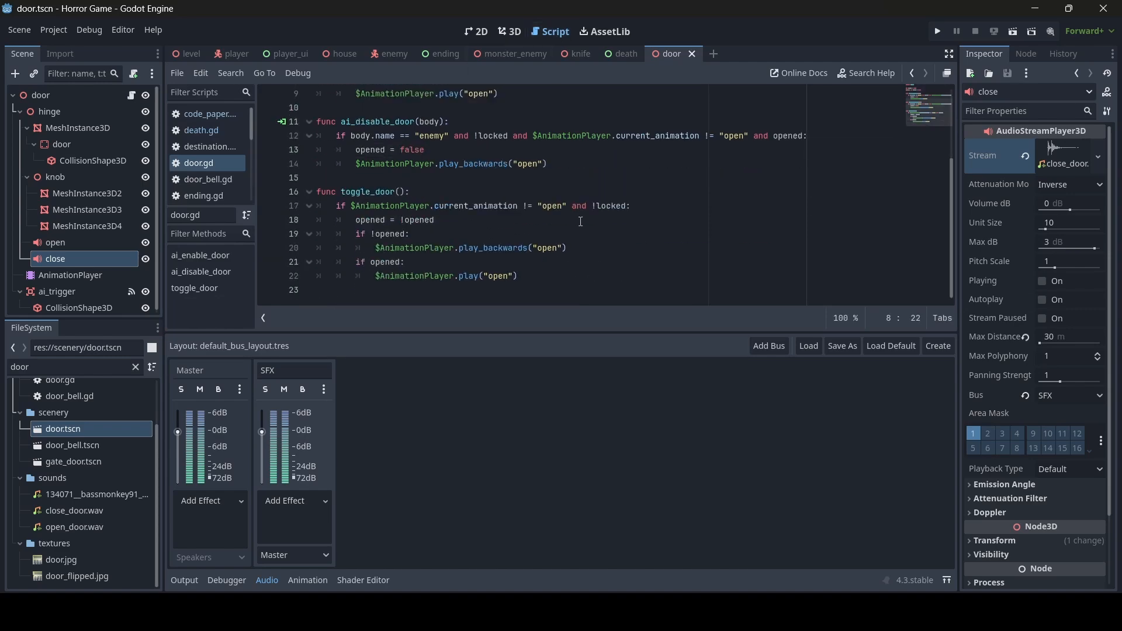
scroll(448, 257, up, 3)
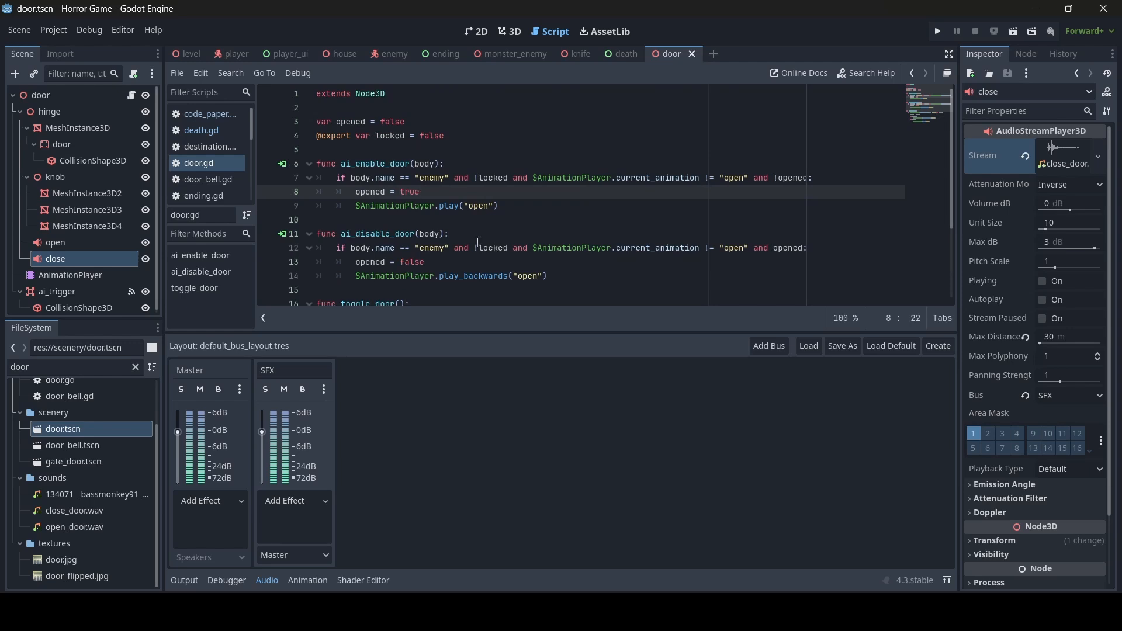
scroll(517, 228, down, 1)
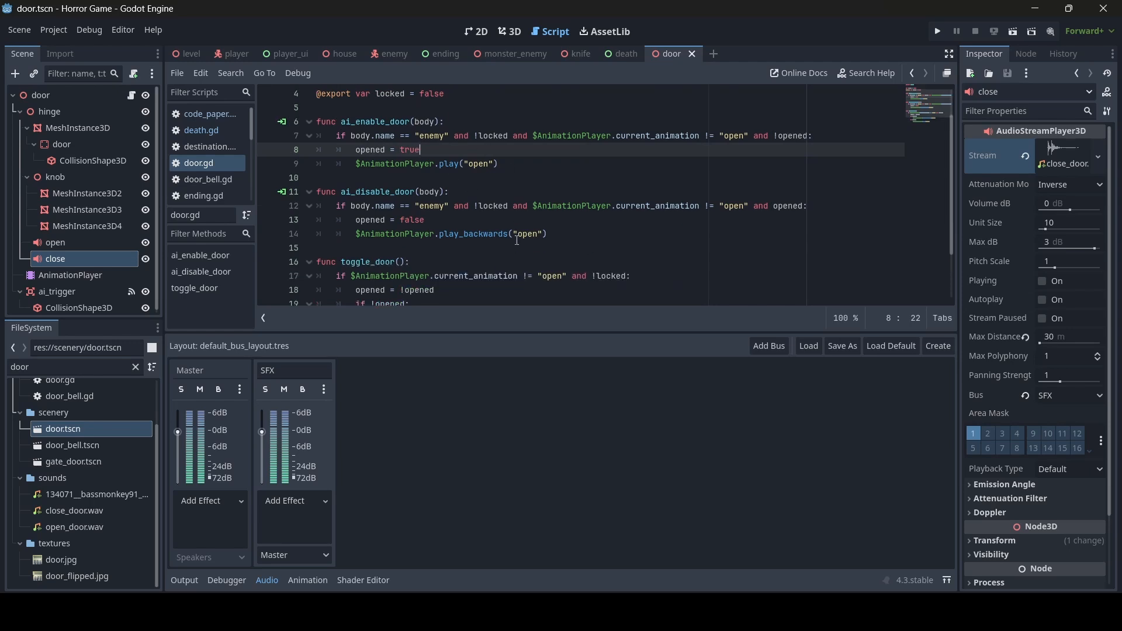
key(Return)
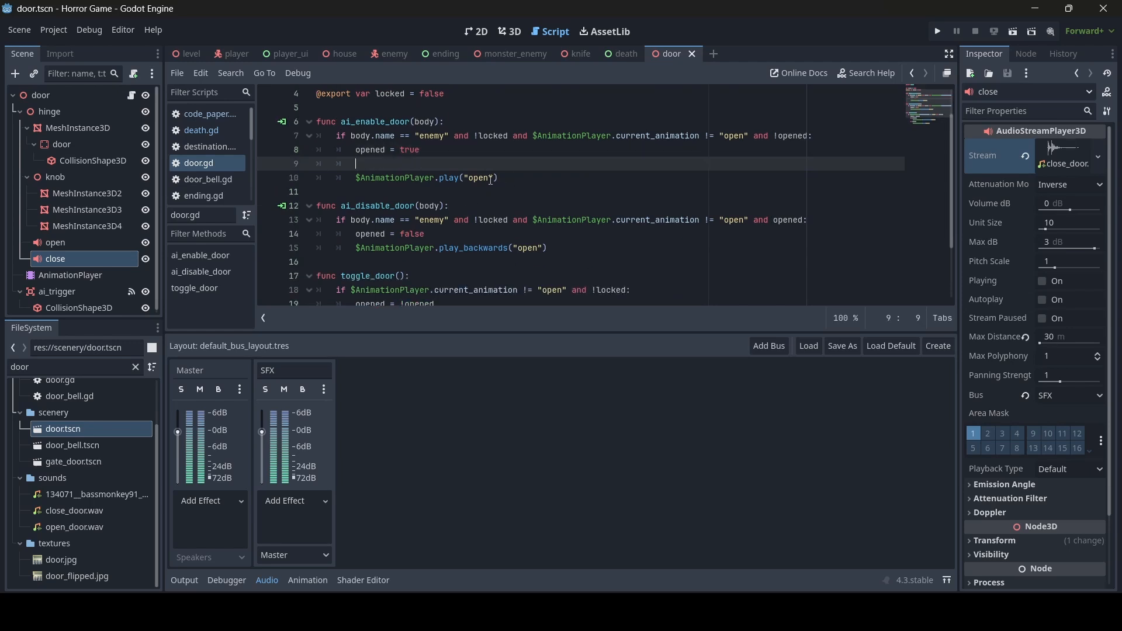
text($hinge/open)
text(.play())
key(ctrl+s)
- Add $hinge/close.play() after opened = false in ai_disable_door
click(459, 206)
click(457, 236)
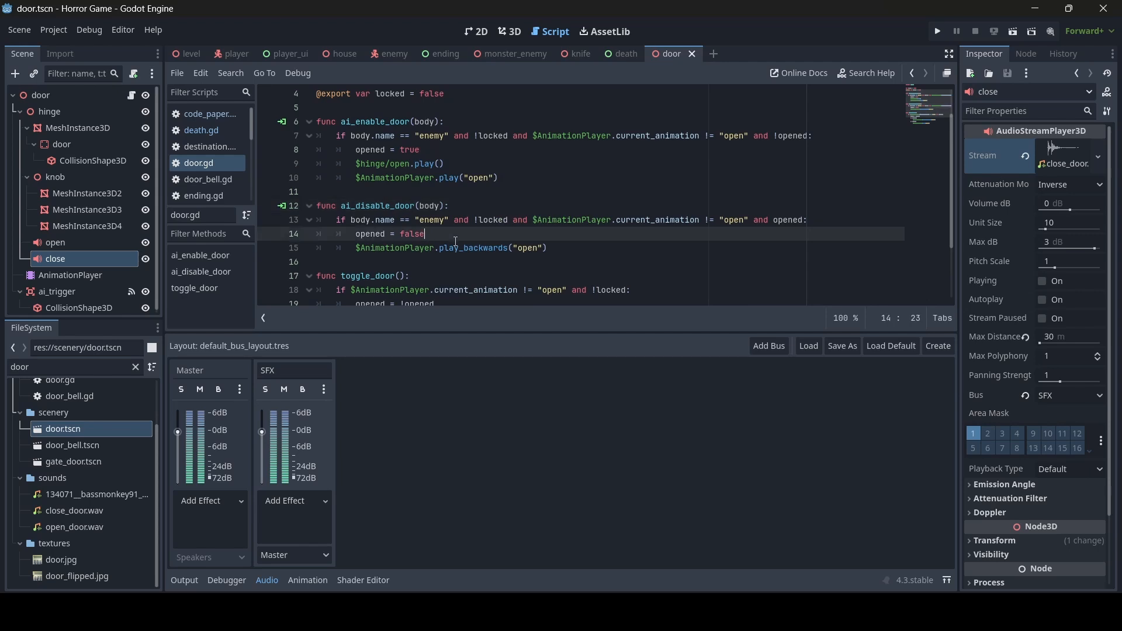
key(Return)
text($close)
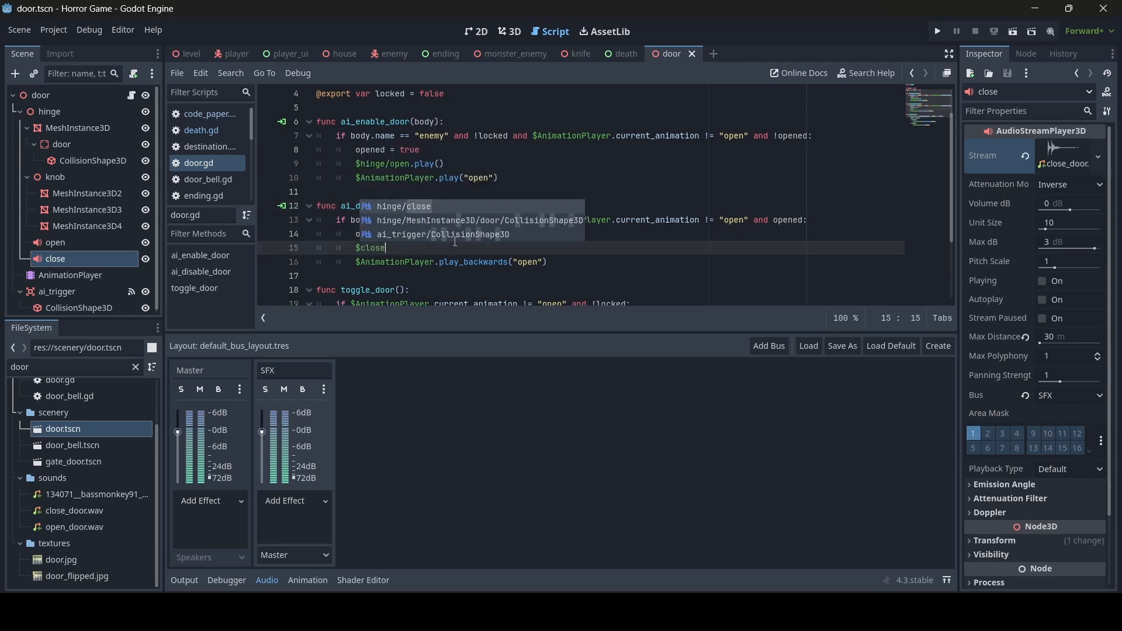
key(Return)
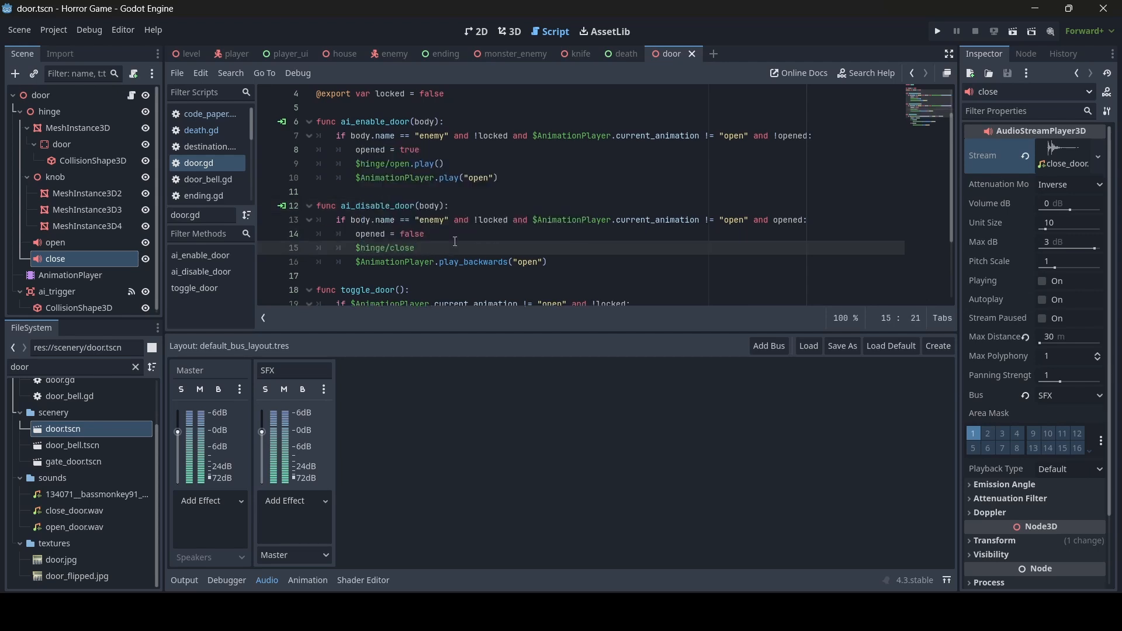
text(.play())
scroll(457, 233, down, 2)
scroll(457, 234, up, 1)
drag(474, 192, 358, 193)
key(ctrl+c)
scroll(423, 218, down, 1)
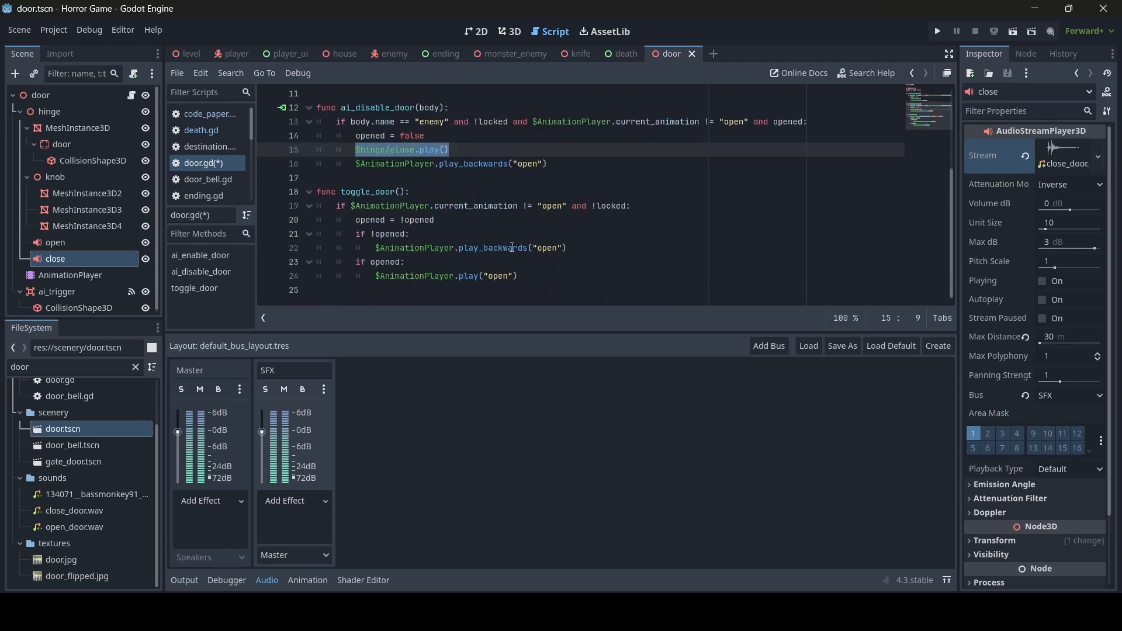
- Paste the close and open play calls under the if !opened: and if opened: branches, then save
click(435, 233)
key(Return)
key(ctrl+v)
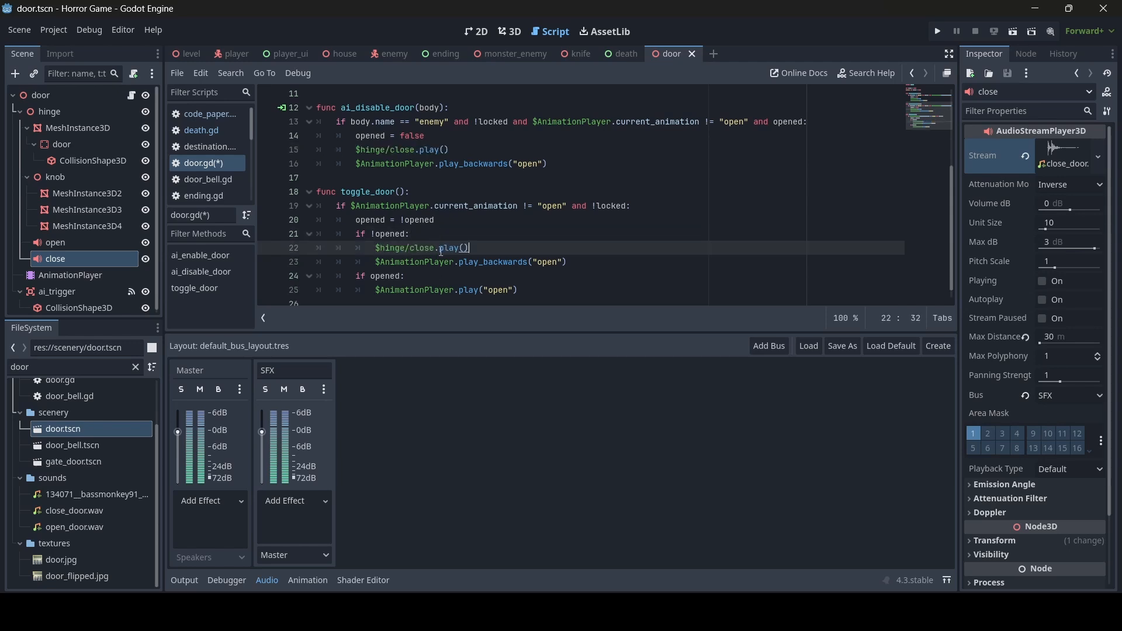
scroll(438, 183, up, 3)
click(455, 190)
key(shift+Home)
key(ctrl+c)
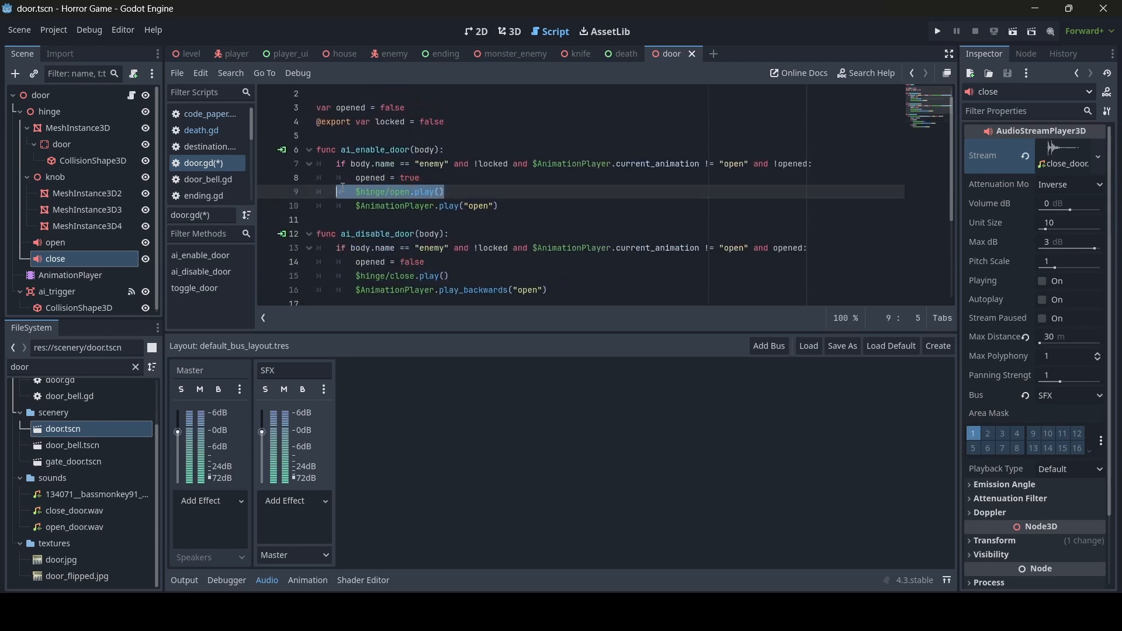
scroll(460, 287, down, 3)
click(447, 263)
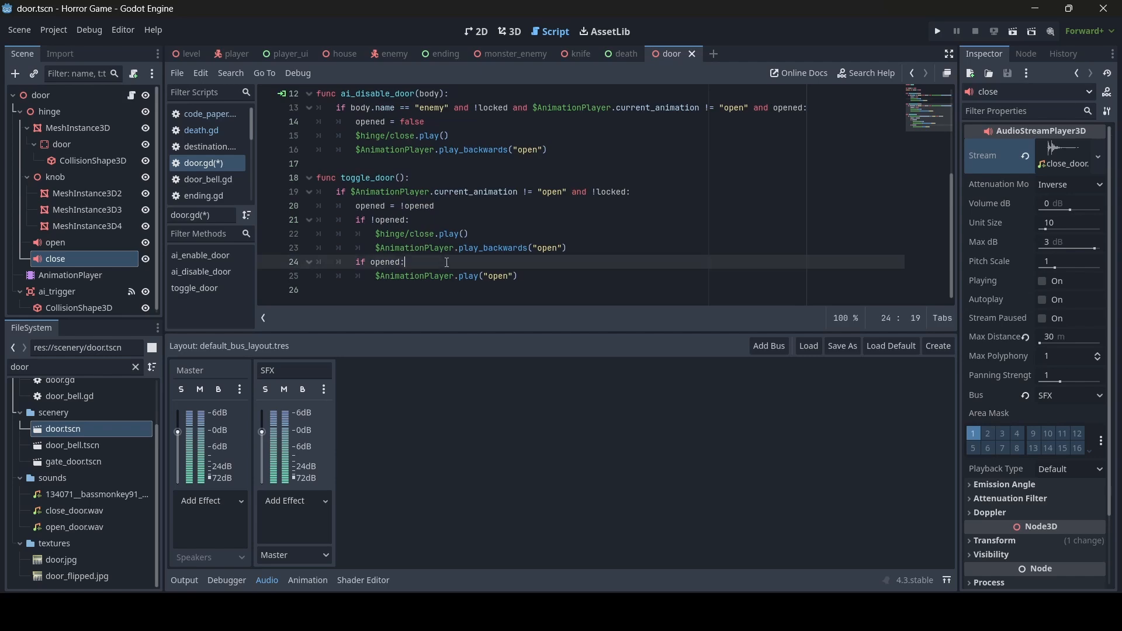
key(Return)
key(ctrl+v)
key(ctrl+s)
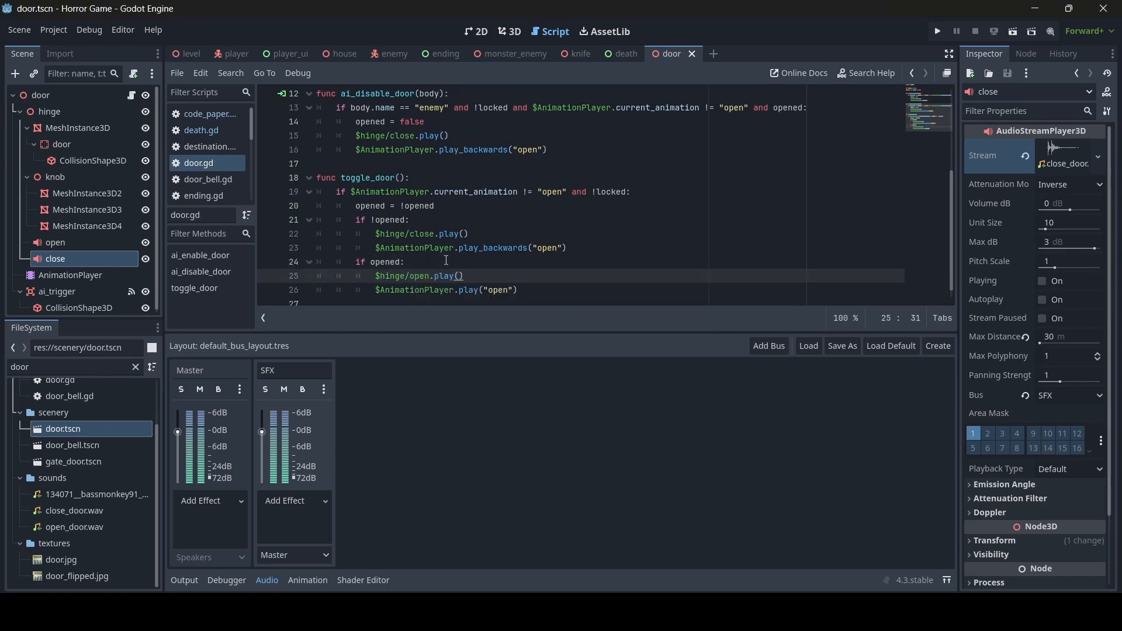
scroll(442, 264, up, 4)
scroll(441, 265, down, 4)
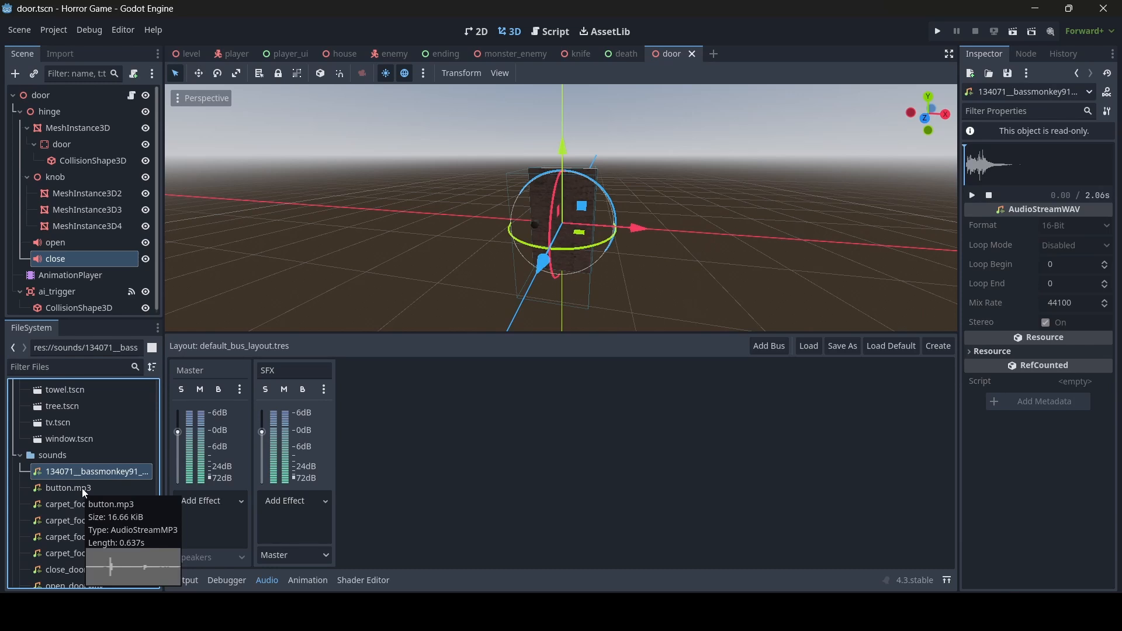
- Preview the long-named sound clip, then briefly open and close button.mp3's import settings
click(973, 195)
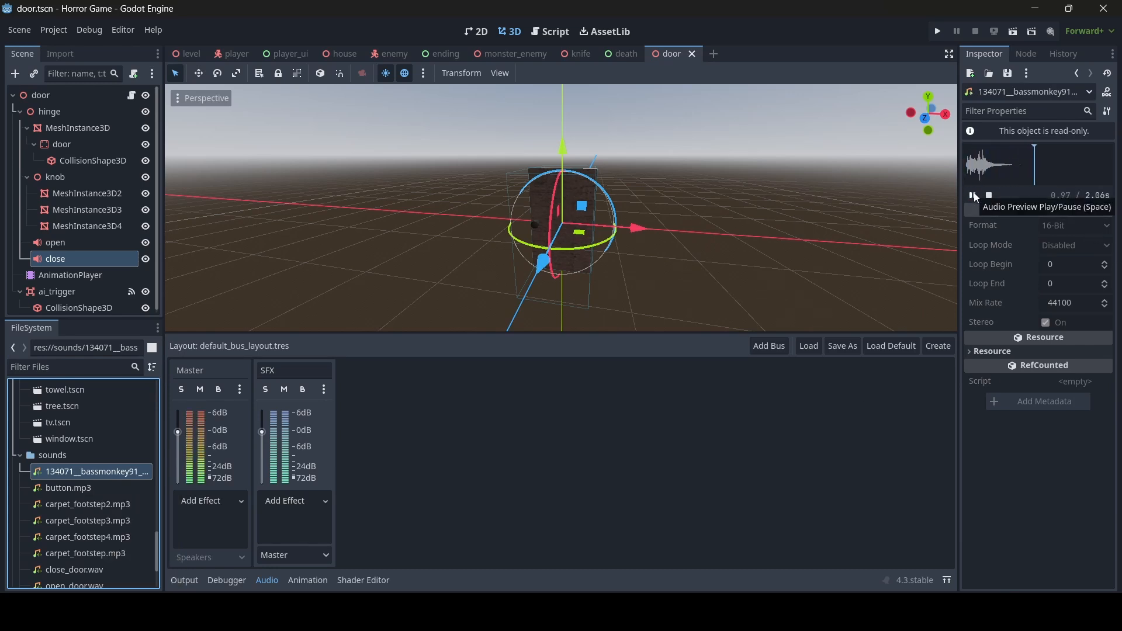
click(972, 195)
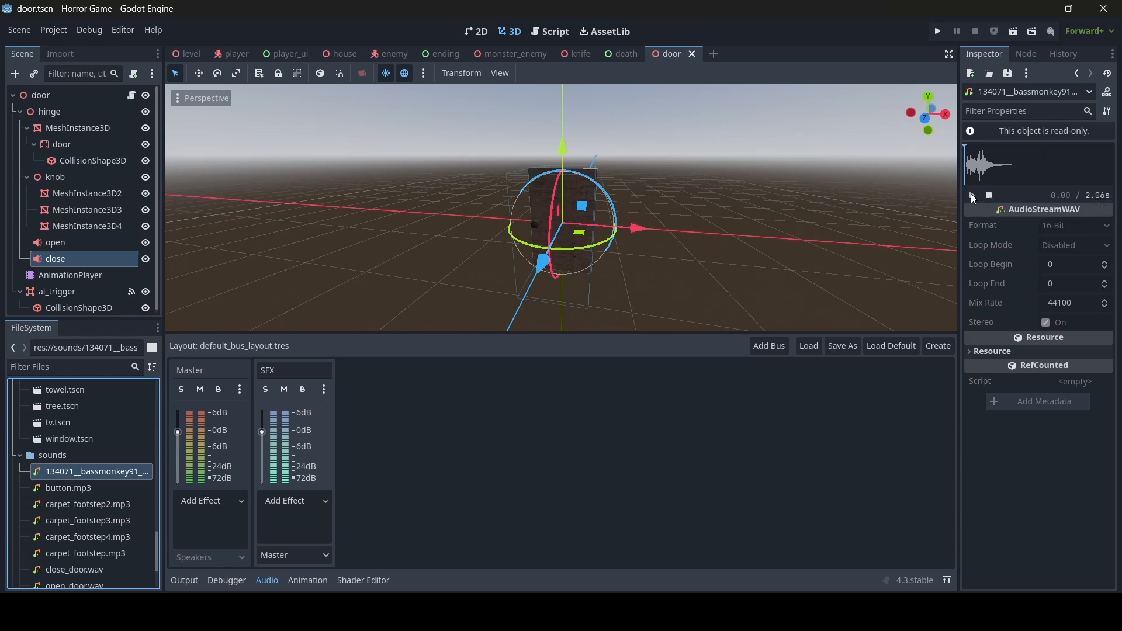
double_click(102, 490)
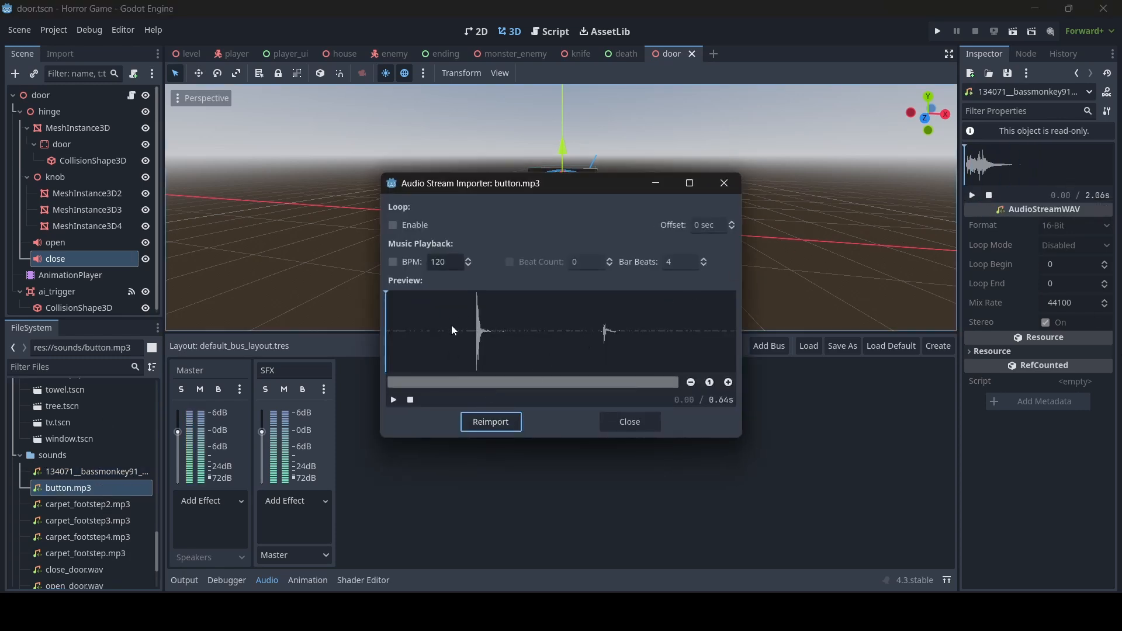
click(511, 422)
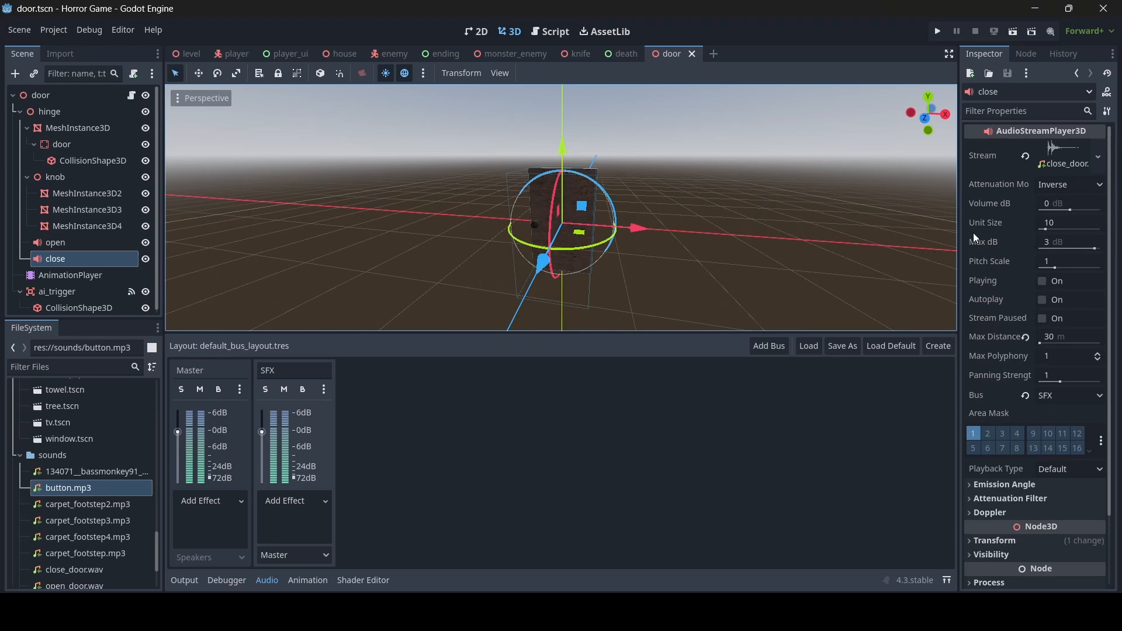
- Listen to button.mp3 in its import settings, close them, and focus the FileSystem filter
double_click(65, 486)
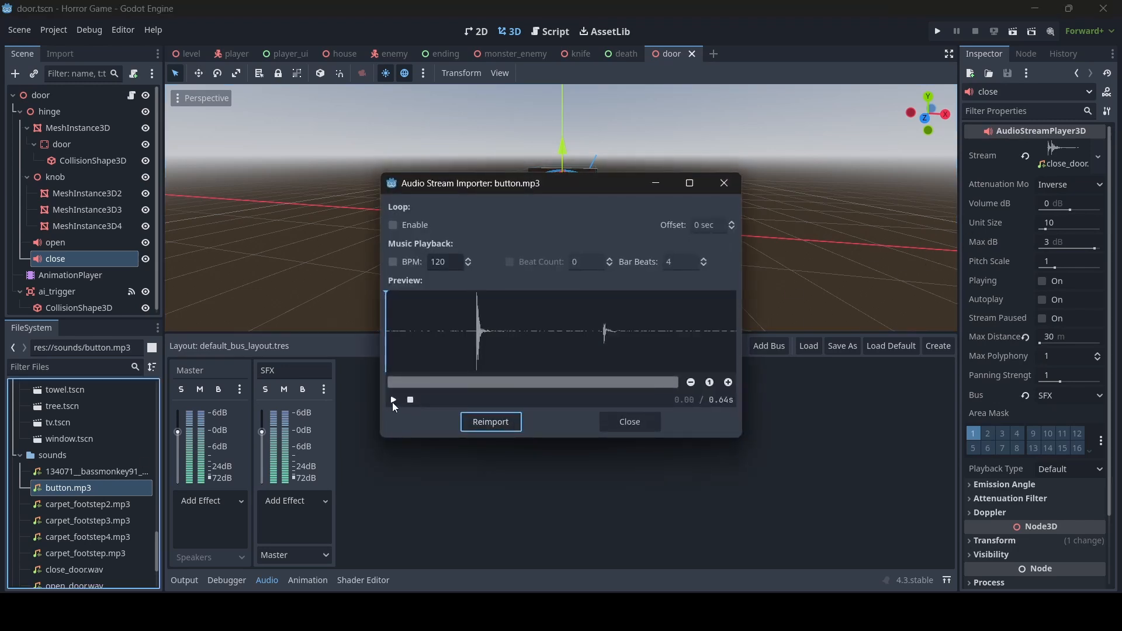
click(393, 401)
click(393, 399)
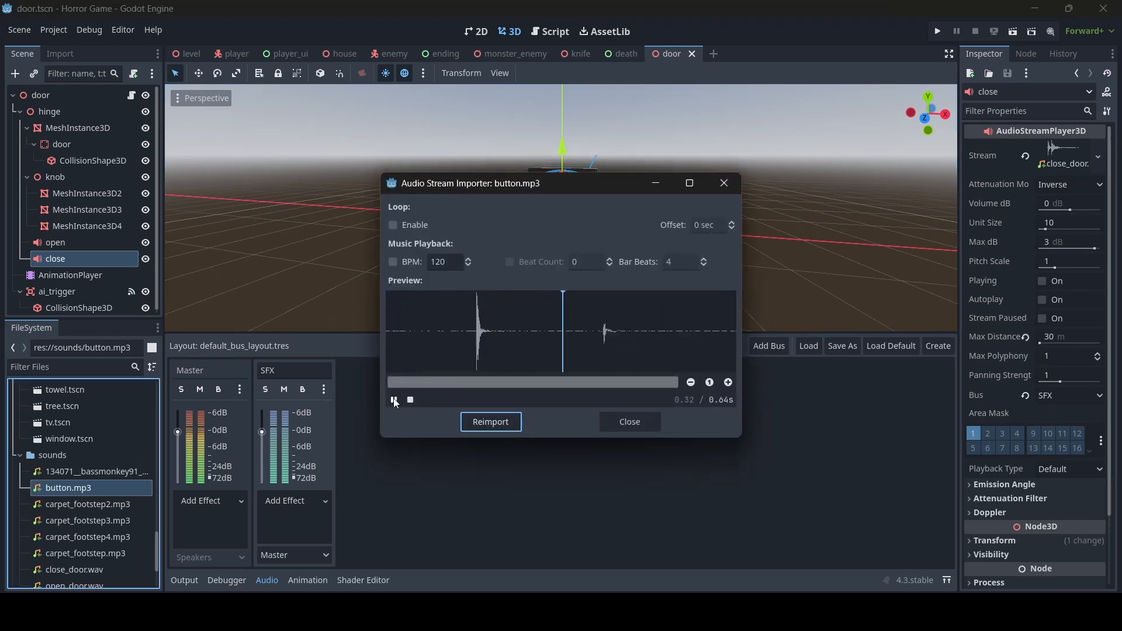
click(393, 399)
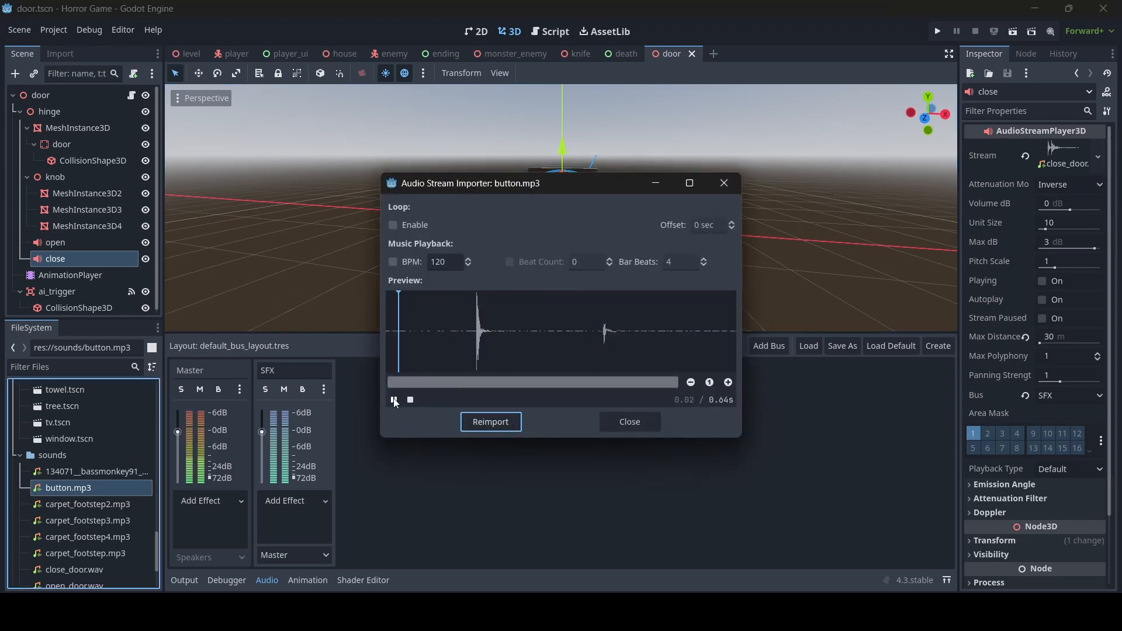
click(643, 422)
click(36, 367)
- Filter the FileSystem by 'door' and open door_bell.tscn
text(door)
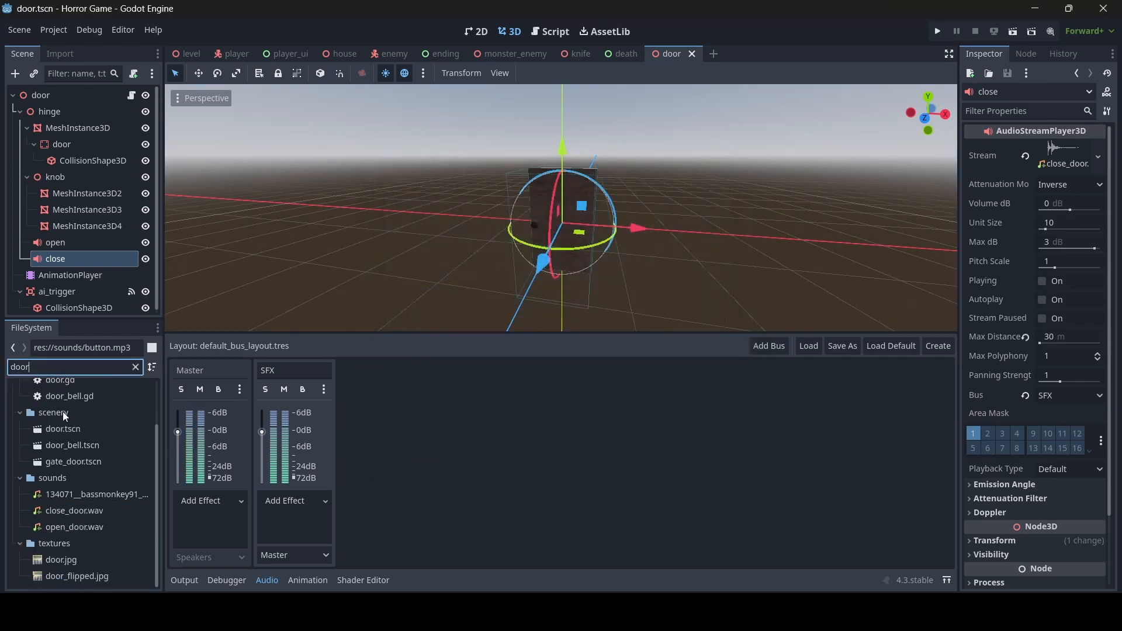
double_click(73, 445)
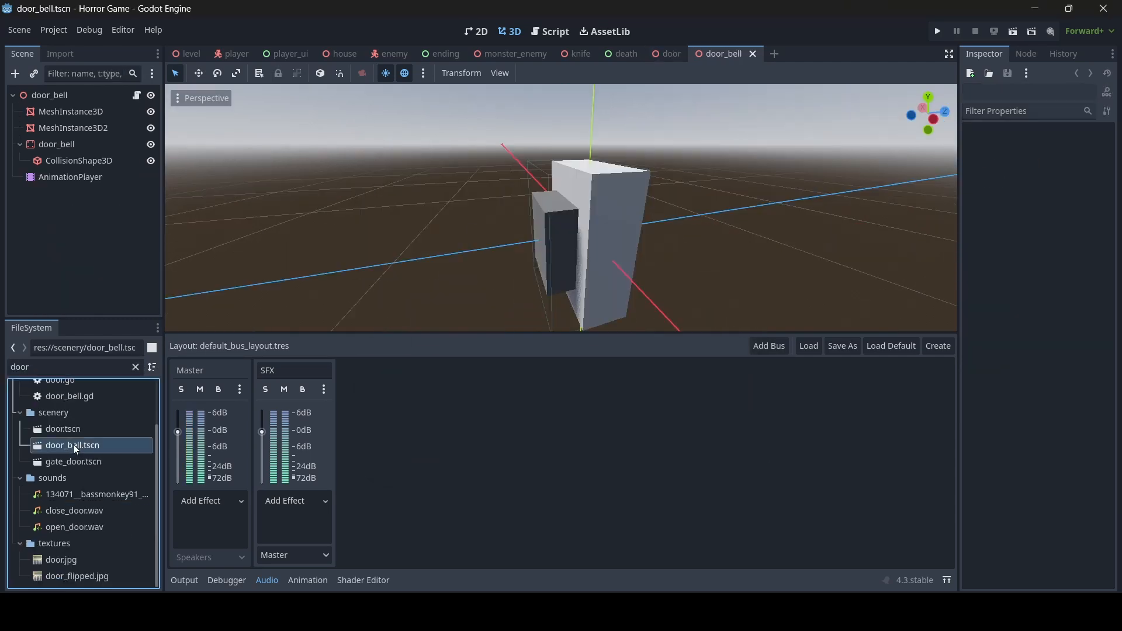
key(w)
right_drag(561, 208, 625, 180)
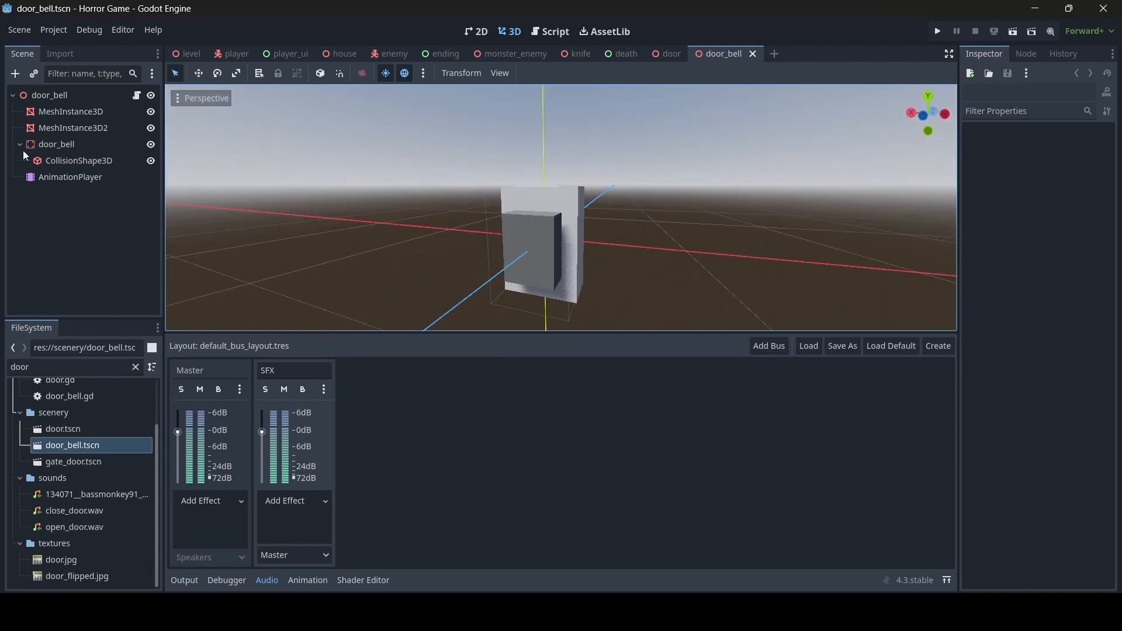
- Add an AudioStreamPlayer3D child under the door_bell root node
click(52, 94)
right_click(54, 93)
click(65, 121)
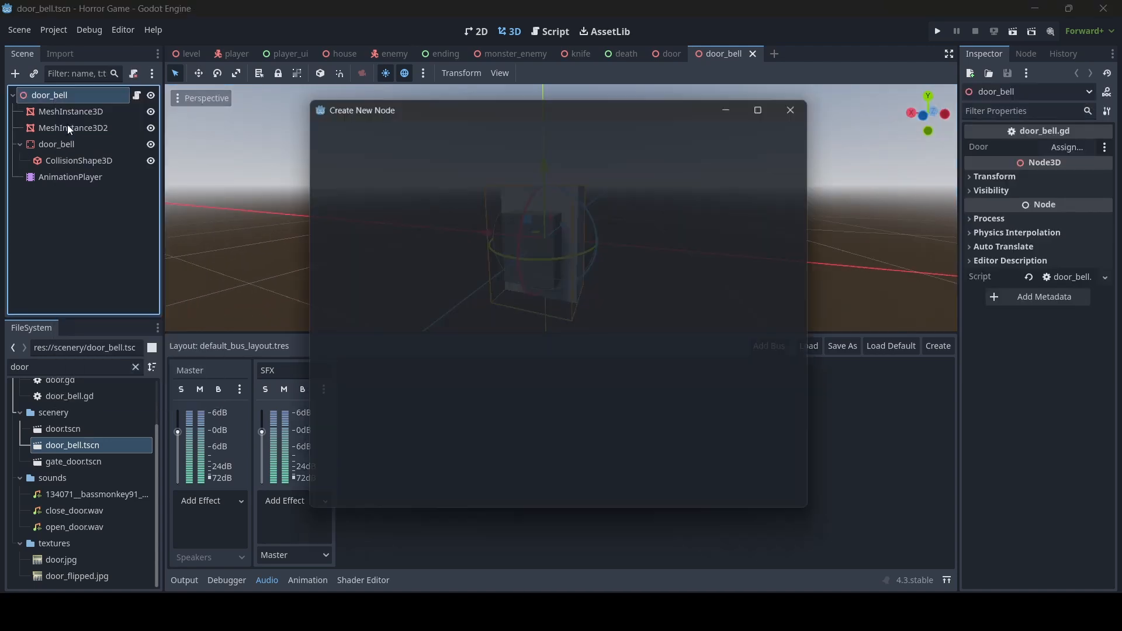
text(audio)
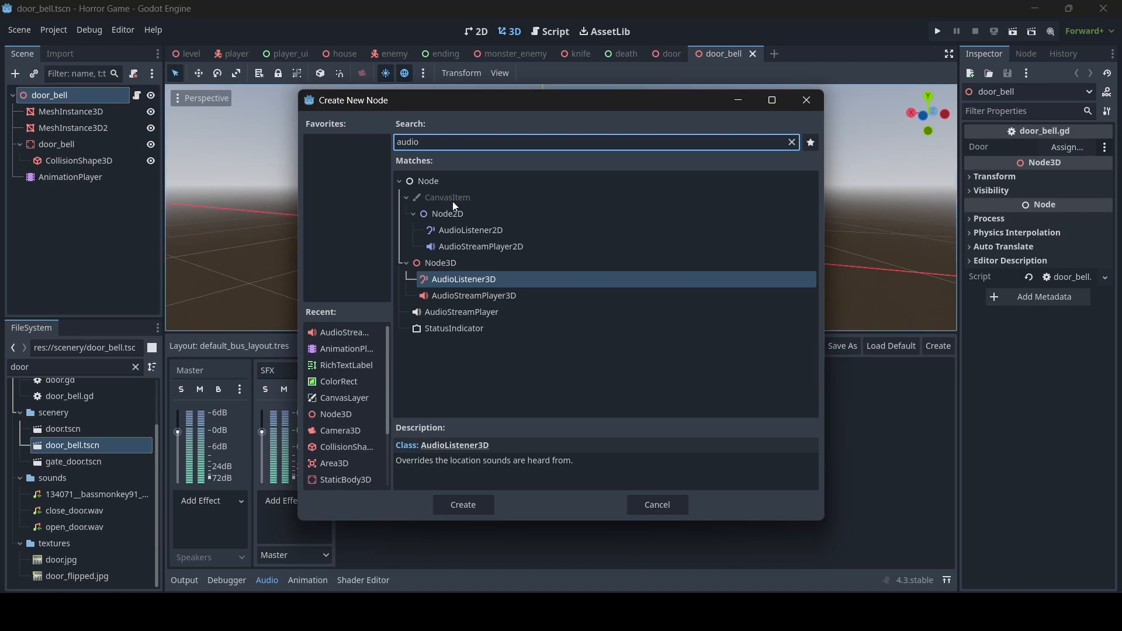
double_click(472, 296)
right_drag(412, 262, 412, 261)
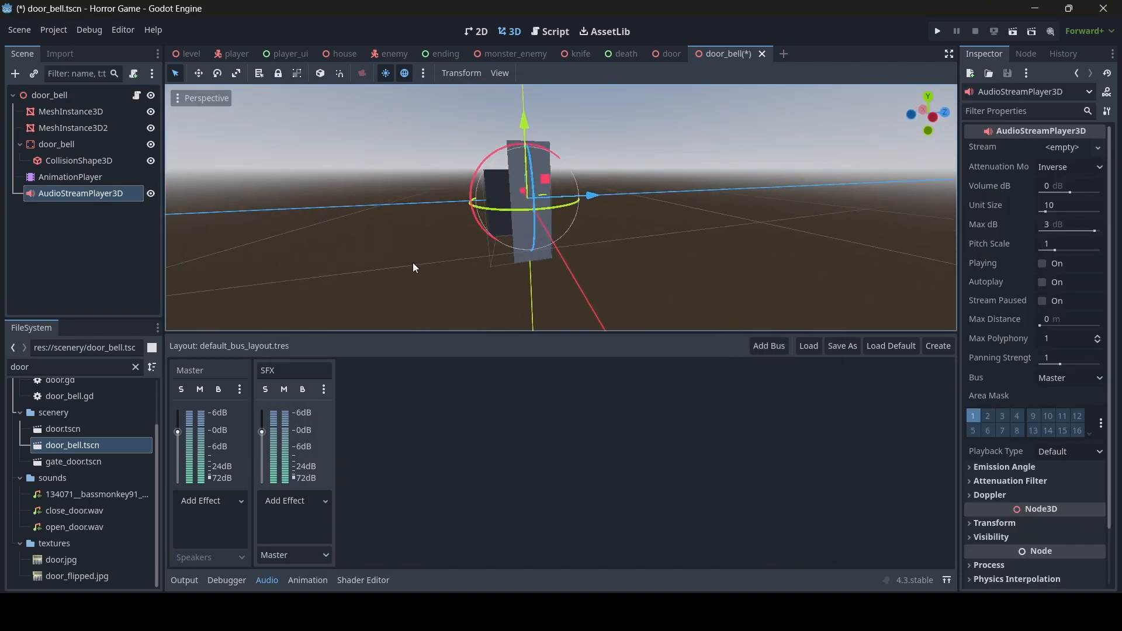
- Rename the new node to 'button' and Quick Load button.mp3 as its stream
double_click(116, 193)
text(button)
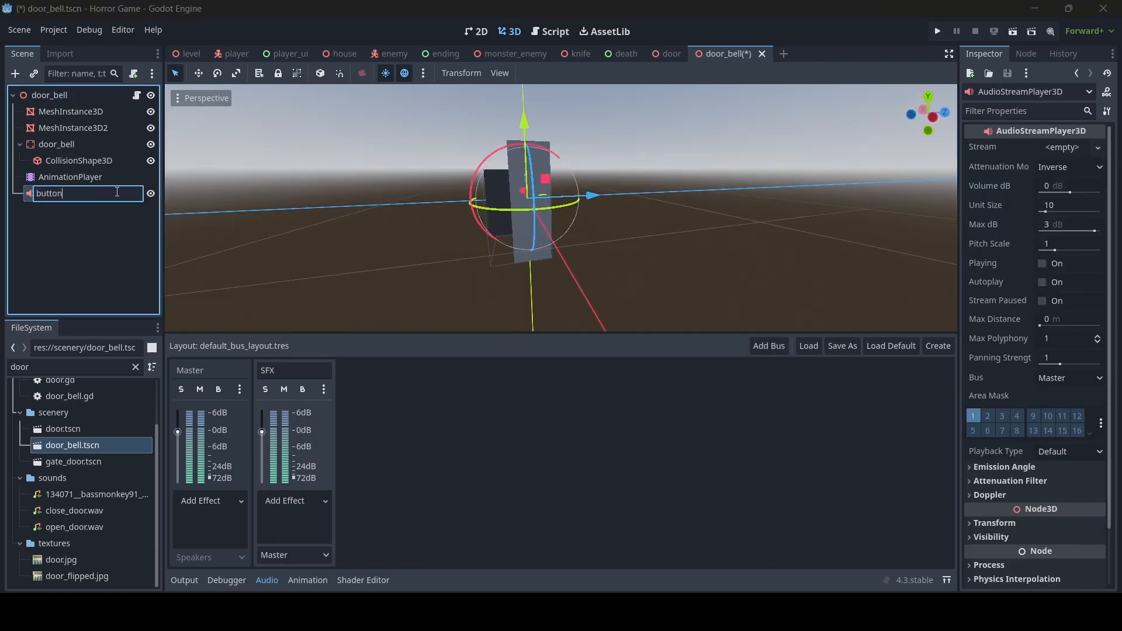
key(Return)
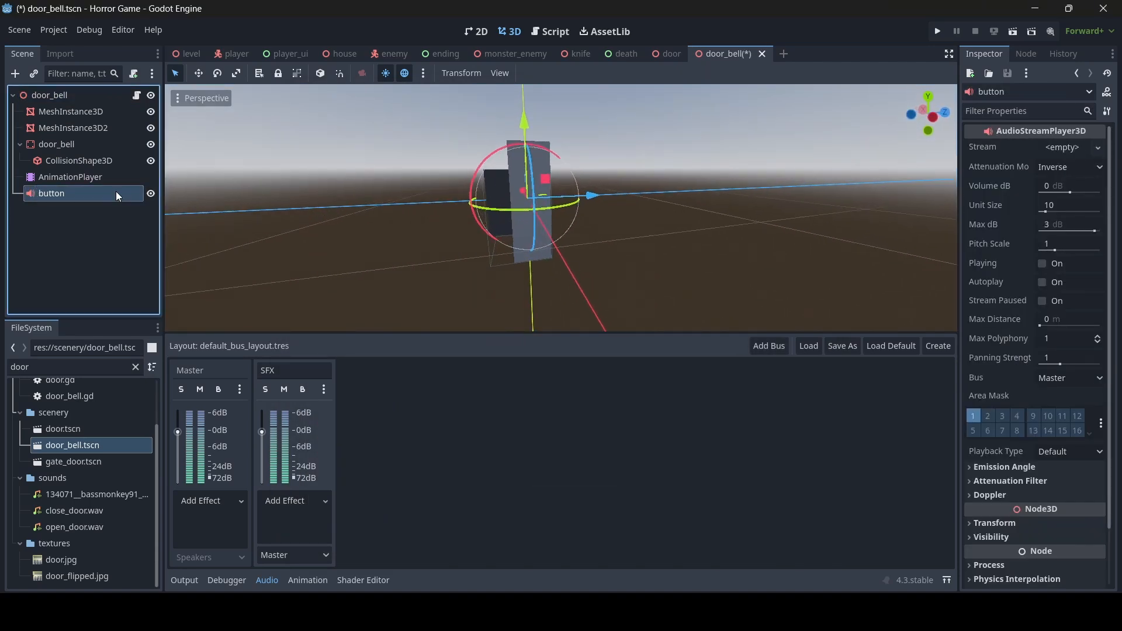
click(1067, 148)
click(997, 354)
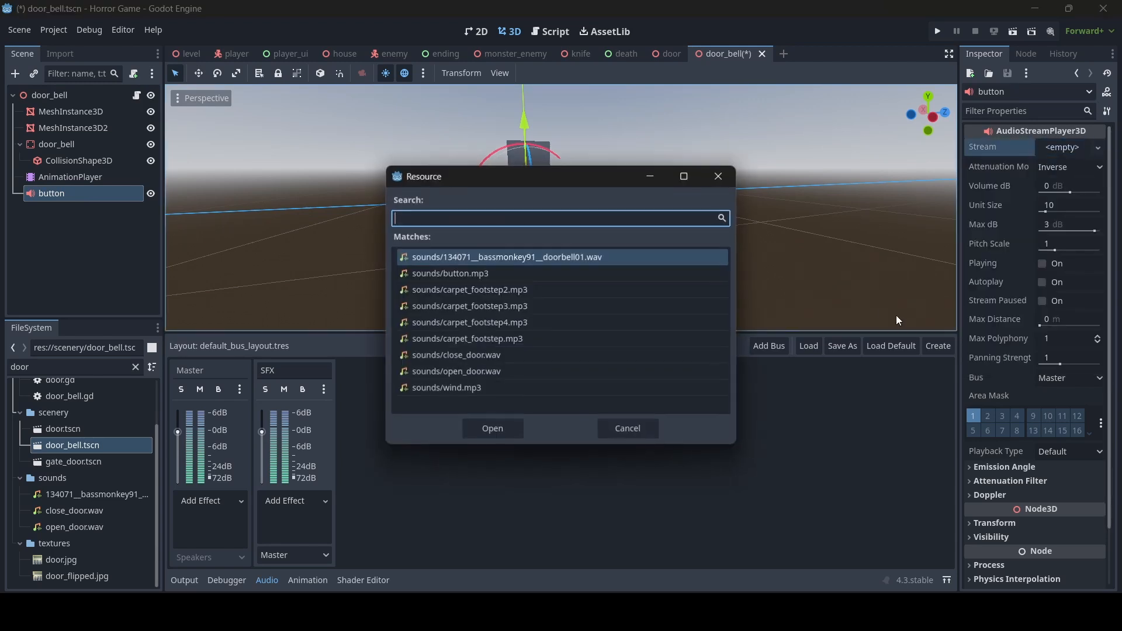
text(butt)
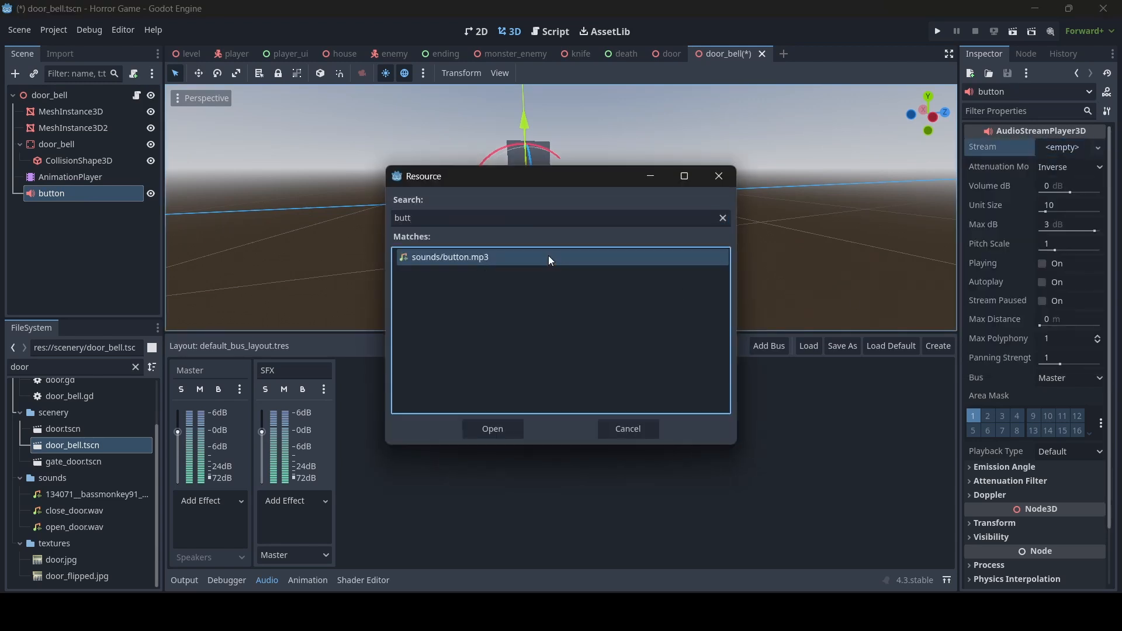
double_click(549, 257)
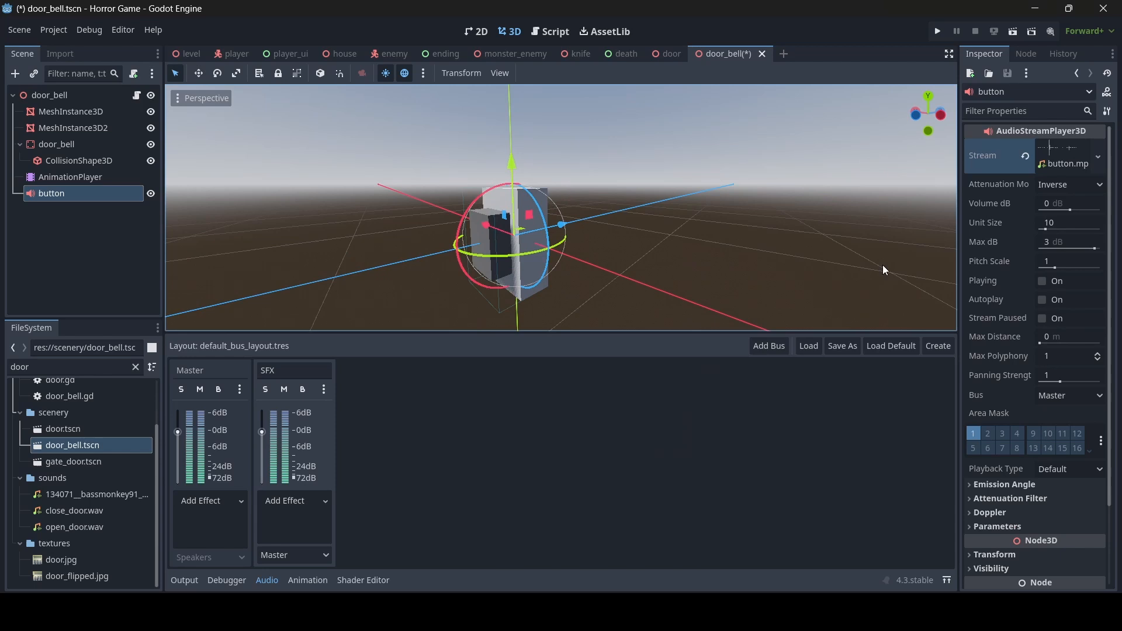
click(1041, 285)
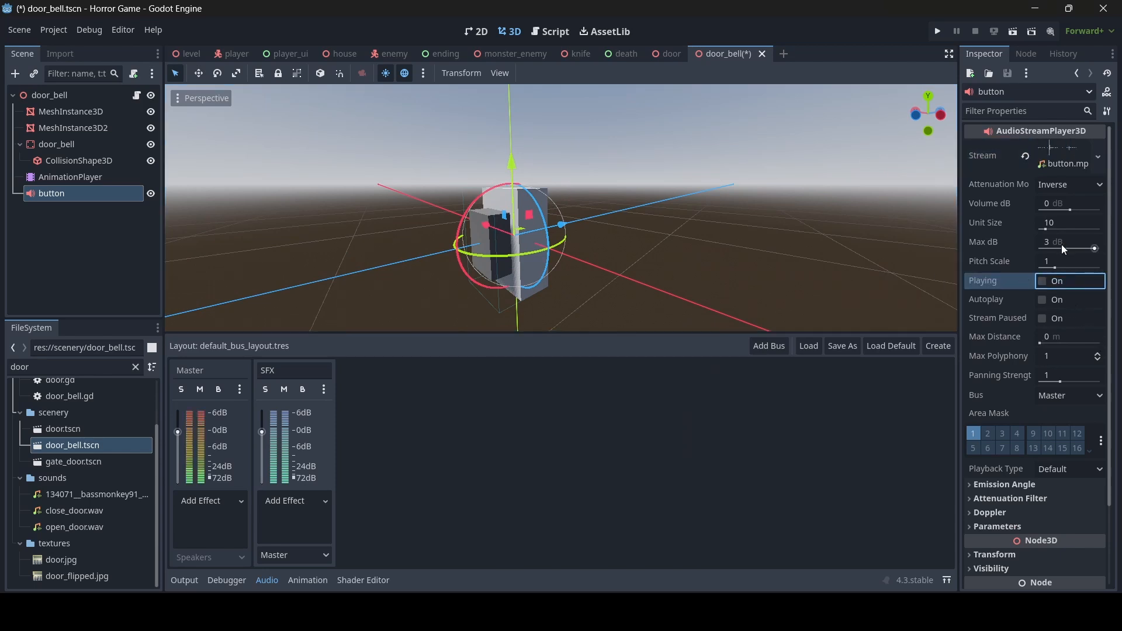
- Give the button player a 15 m max distance and the SFX bus, then save door_bell.tscn
click(1078, 335)
text(15)
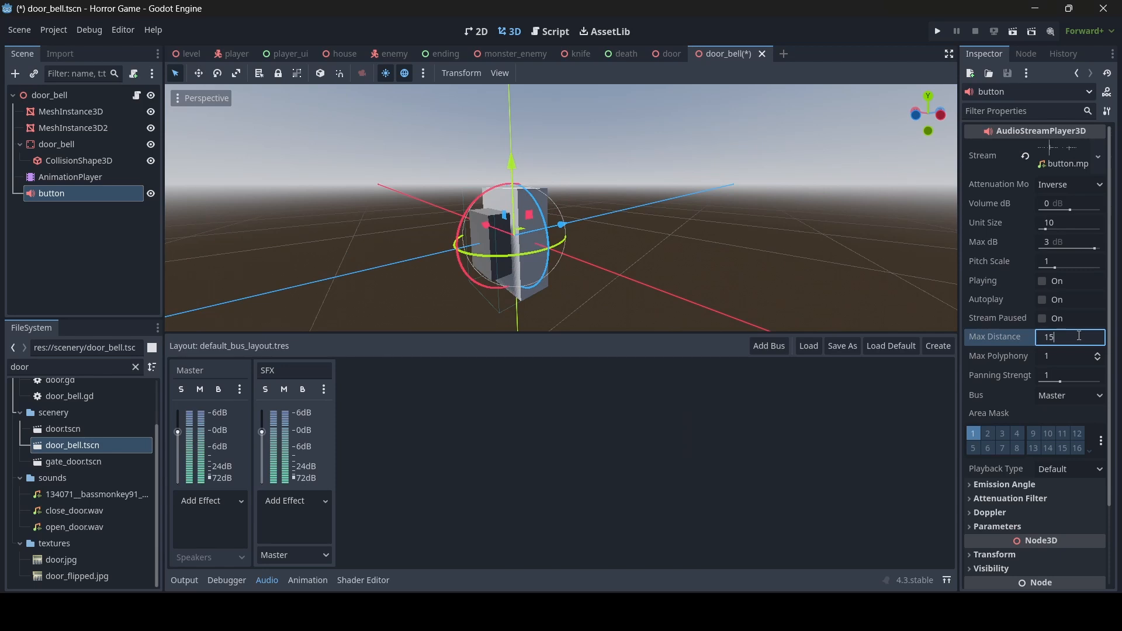
key(Return)
click(1040, 282)
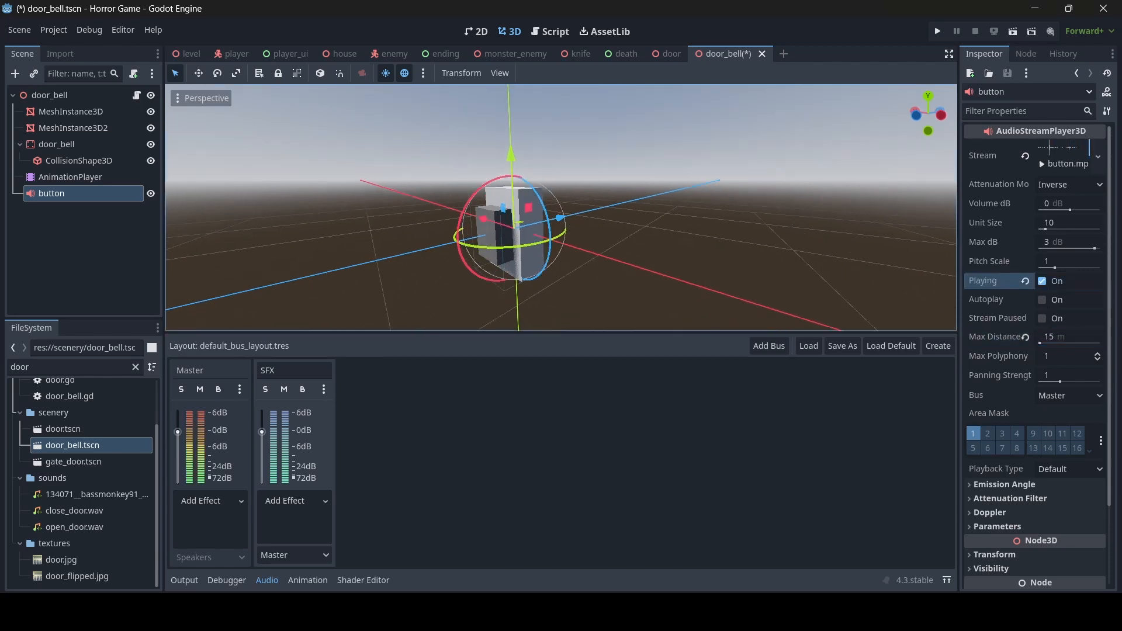
click(1060, 395)
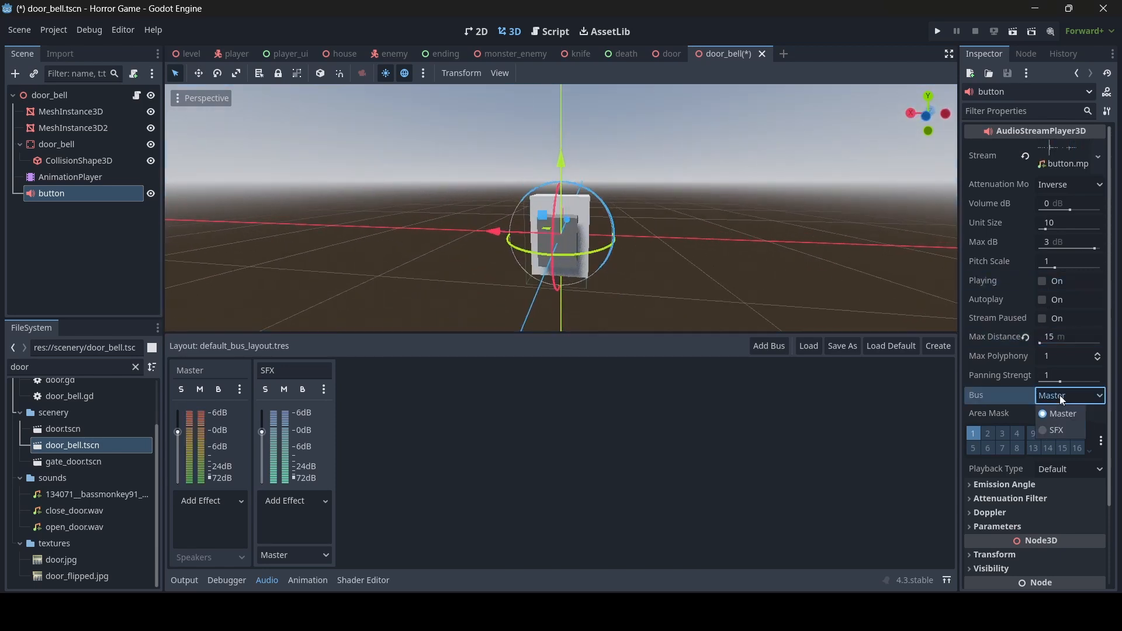
click(1053, 430)
key(ctrl+s)
mouse_move(800, 263)
middle_down()
mouse_move(759, 257)
mouse_move(801, 268)
middle_up()
click(121, 191)
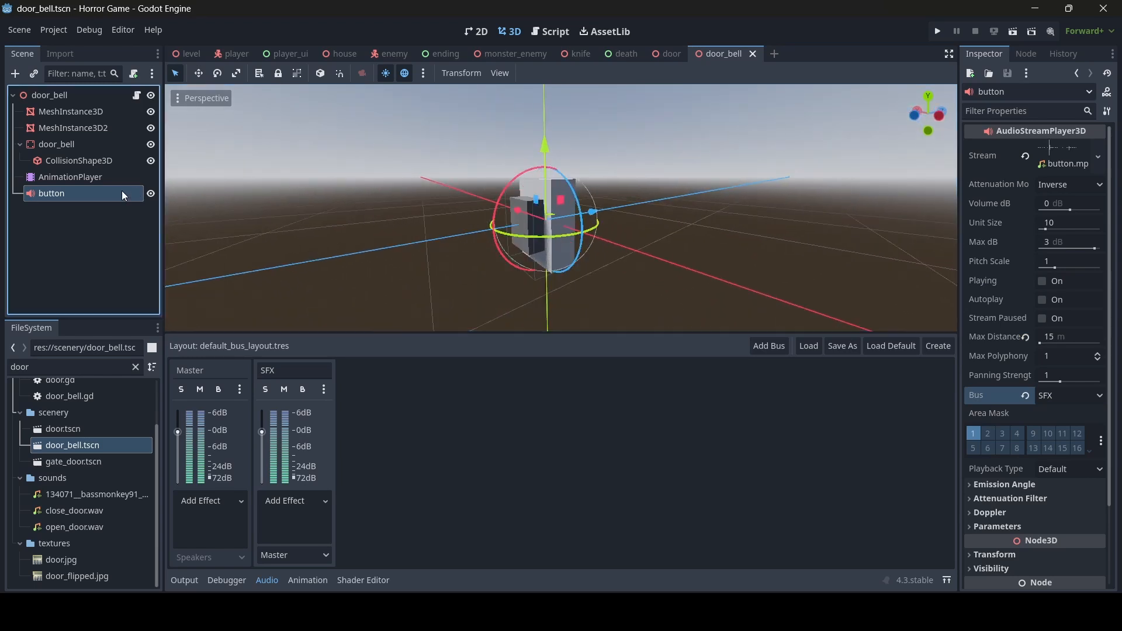
- Duplicate the button node and rename the copy to door_bell2
key(ctrl+d)
double_click(93, 209)
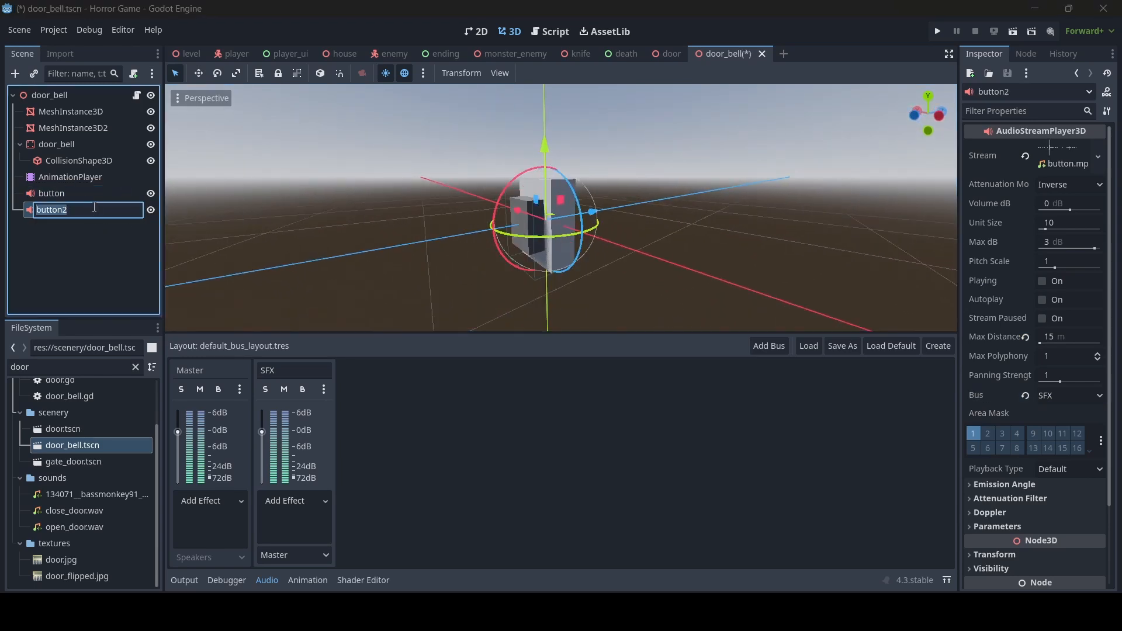
text(door_bell2)
key(Return)
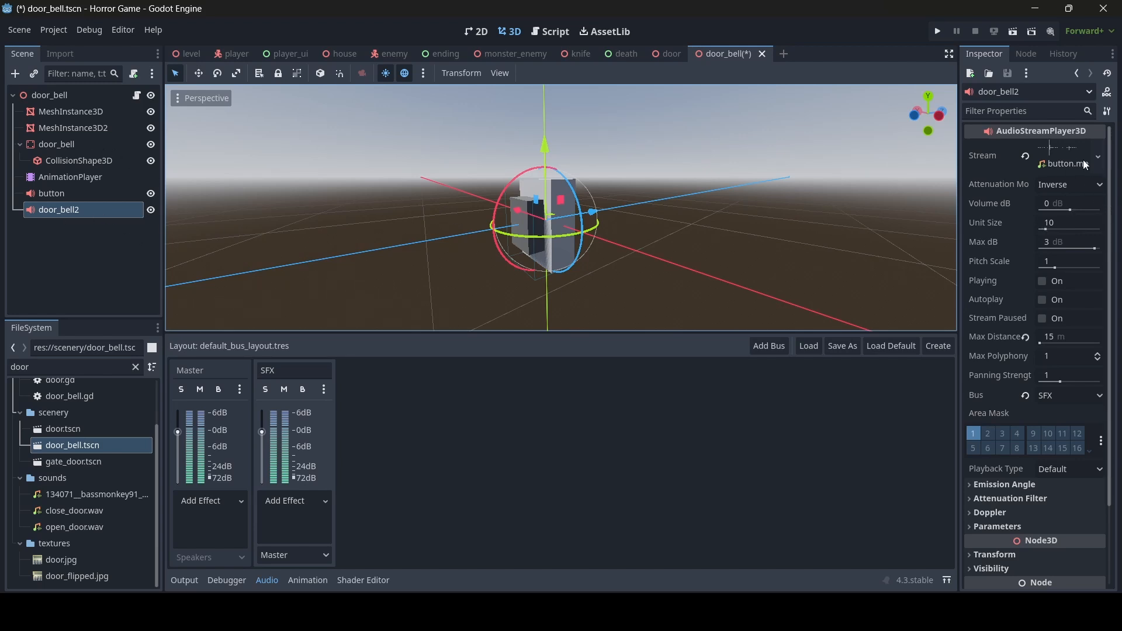
- Replace door_bell2's stream with the doorbell wav and save
click(1025, 156)
click(1059, 152)
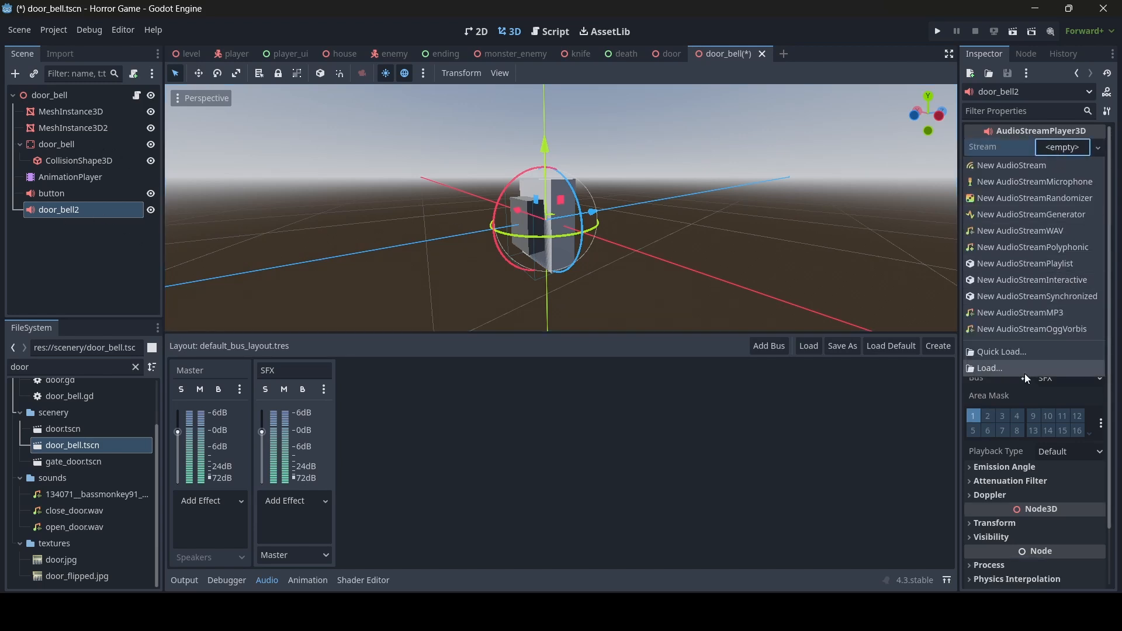
click(1032, 350)
text(door)
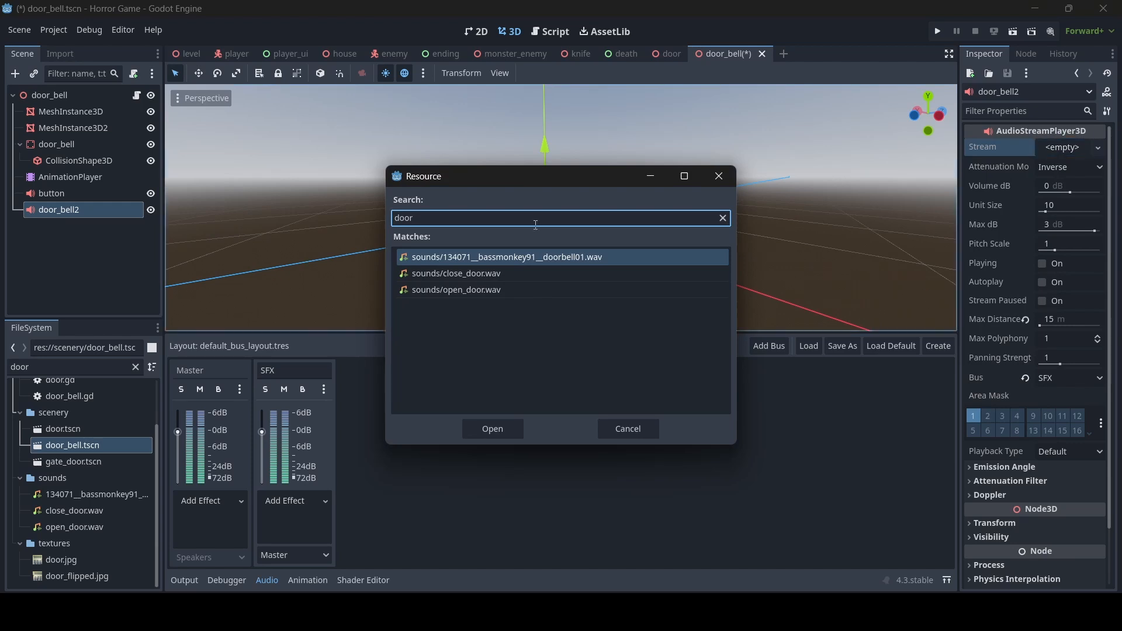
double_click(503, 258)
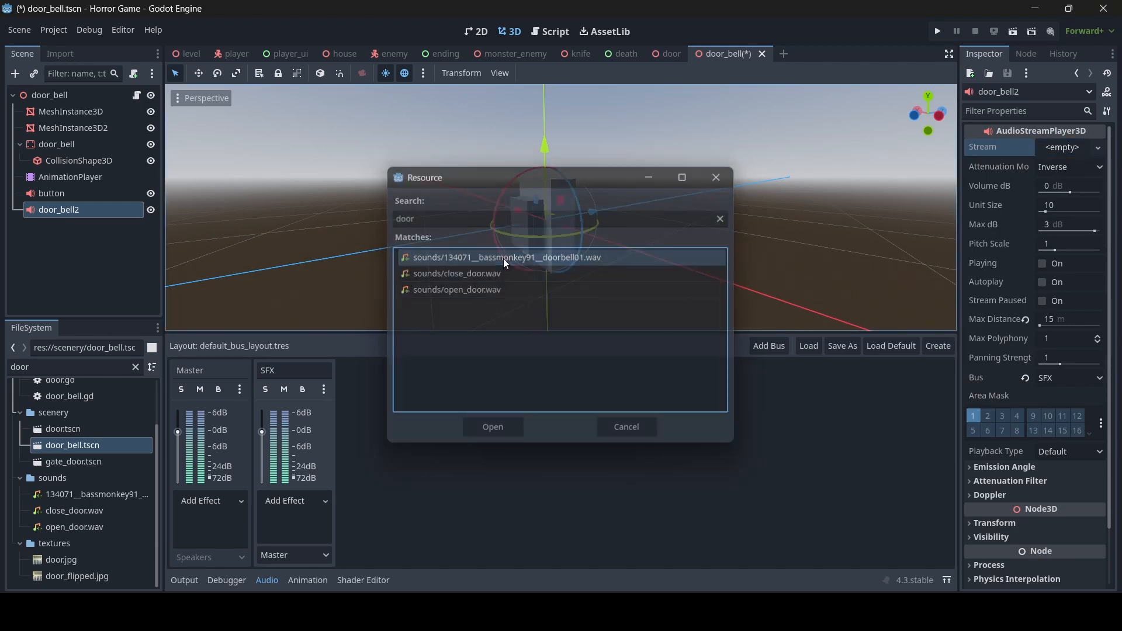
key(ctrl+s)
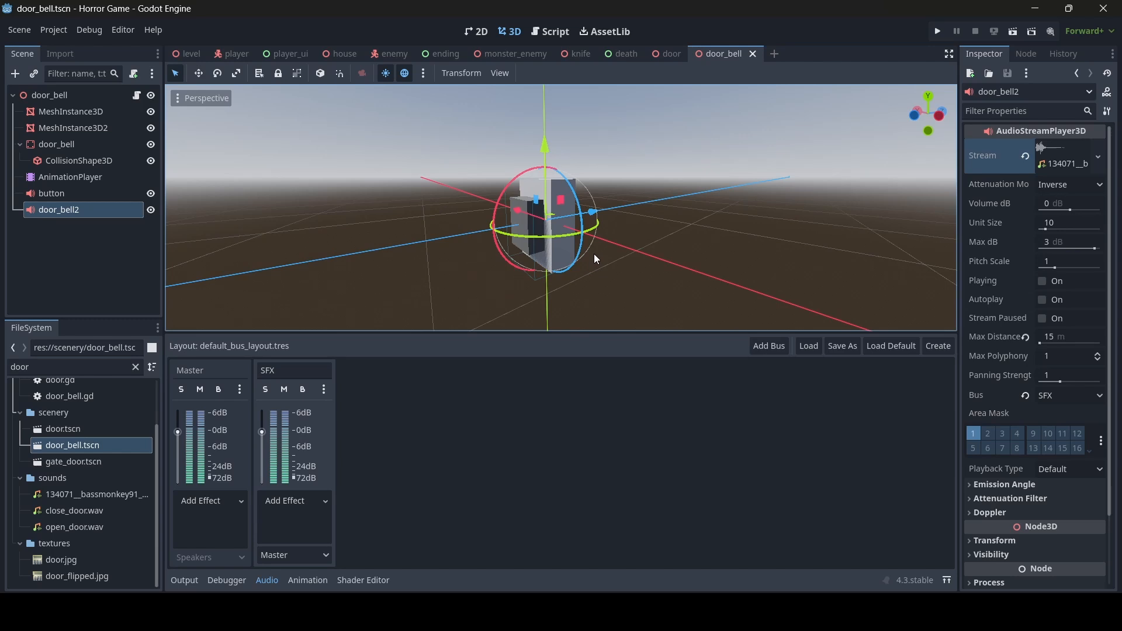
- Set door_bell2's max distance to 30 m and save the scene
click(1066, 340)
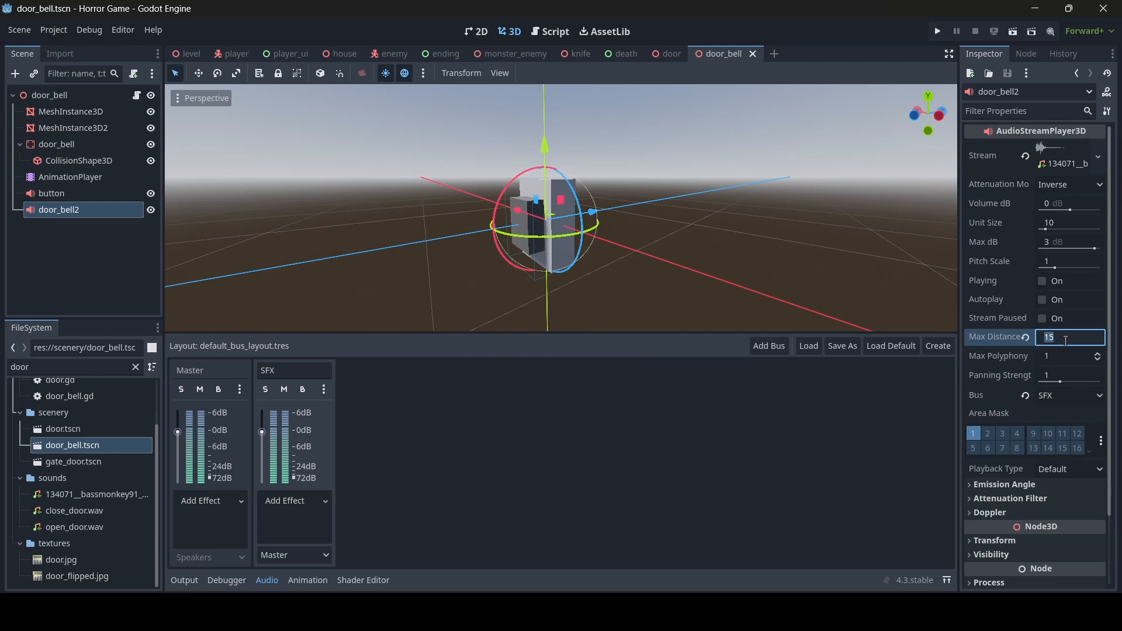
text(30)
key(Return)
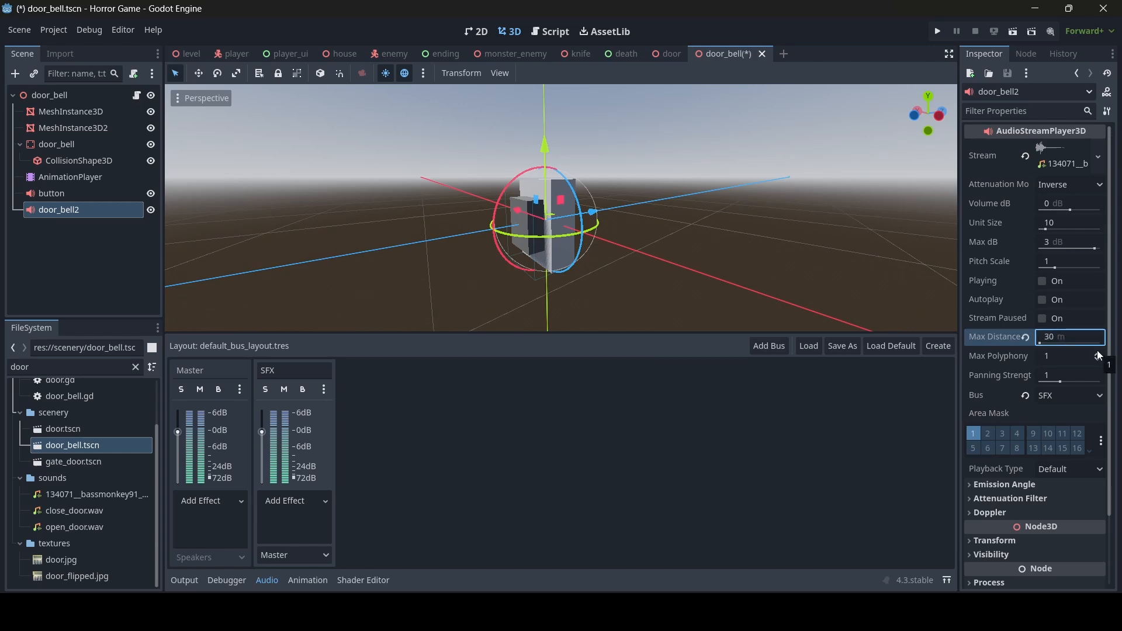
key(a)
mouse_move(685, 260)
right_down()
mouse_move(789, 260)
mouse_move(690, 260)
right_up()
key(d)
key(w)
key(s)
key(a)
key(d)
key(ctrl+s)
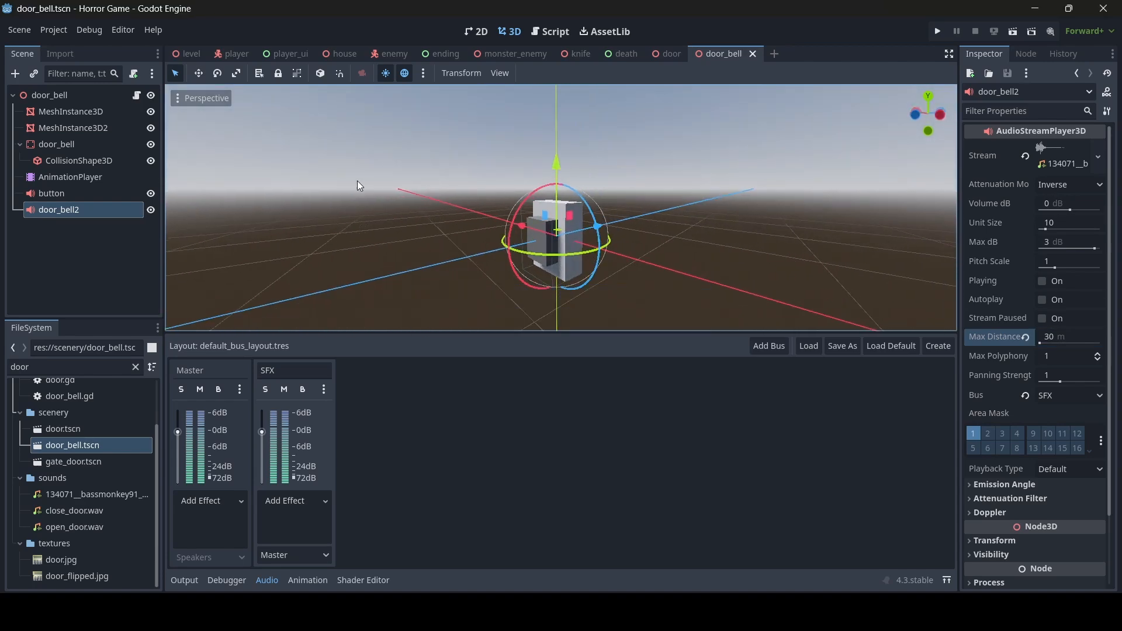
- In door_bell.gd, add $button.play() inside ring_bell's if block and start a door_bell2 play line
click(560, 32)
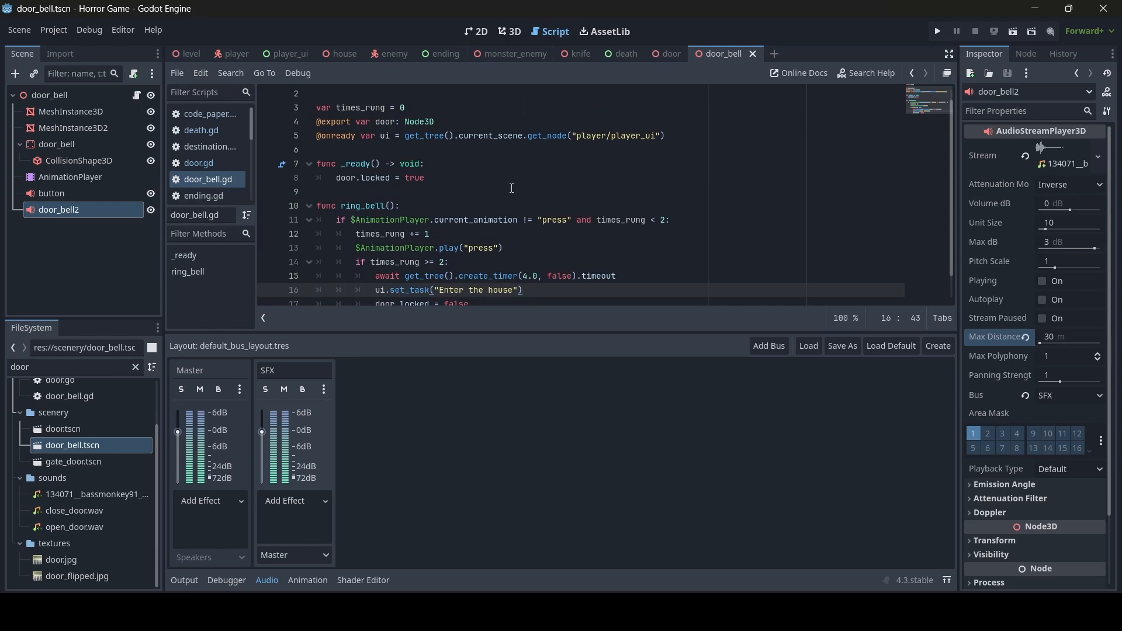
scroll(512, 188, down, 2)
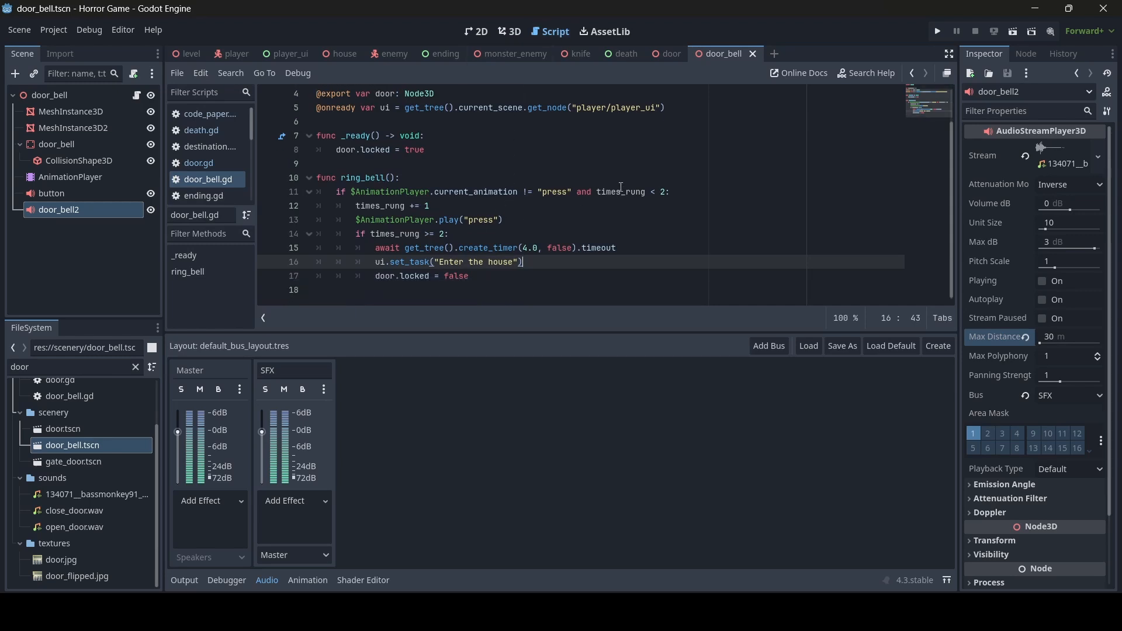
click(692, 193)
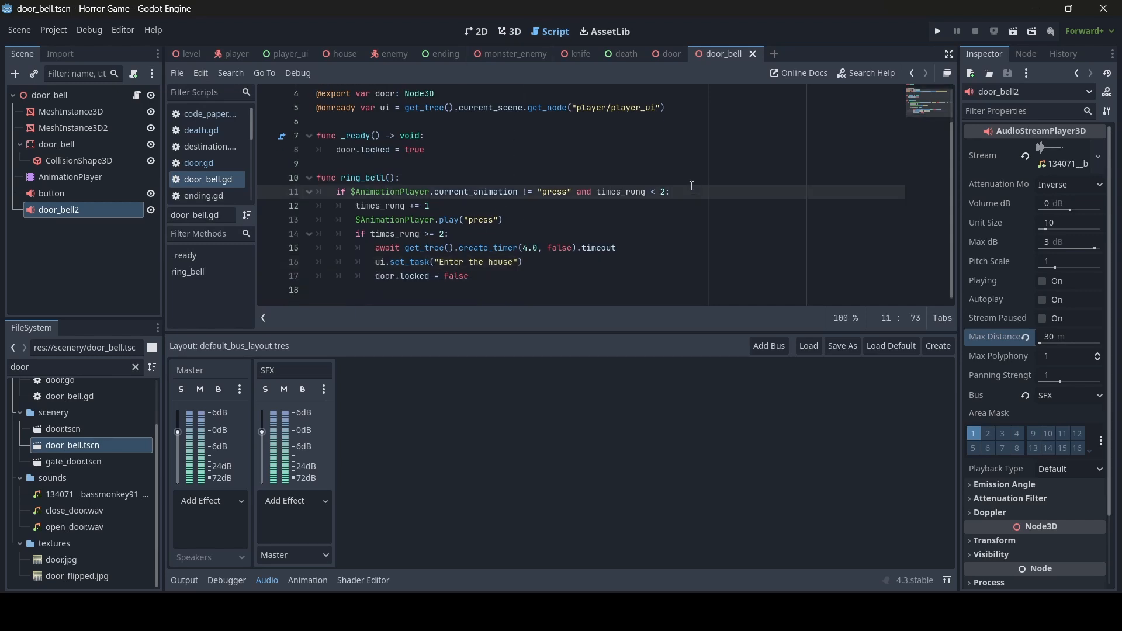
key(Return)
text($)
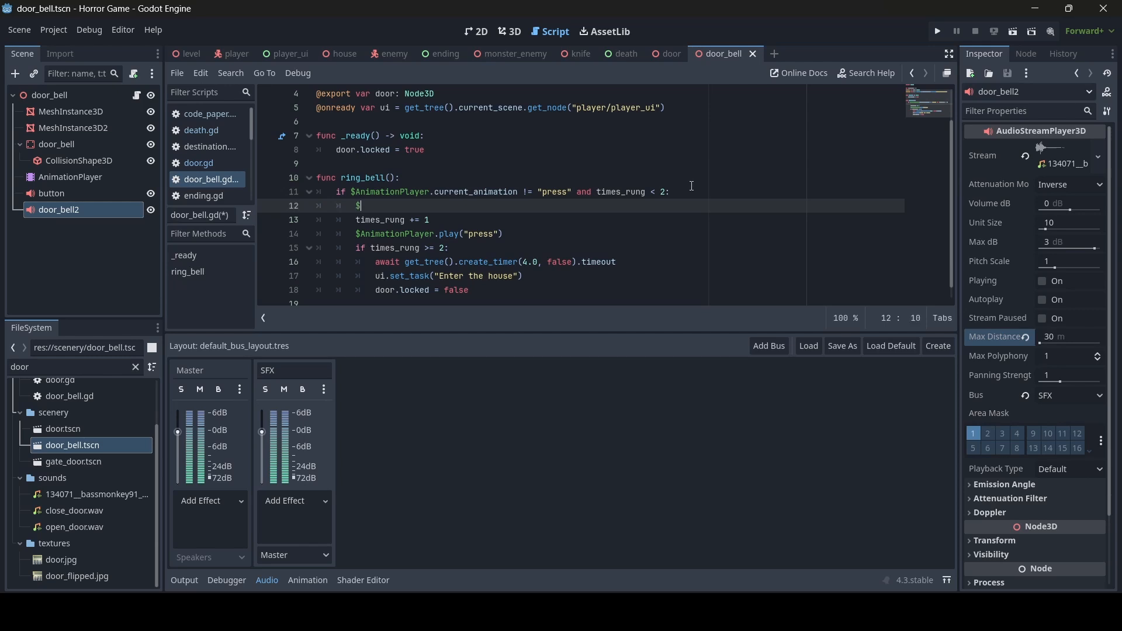
text(button.play())
key(Return)
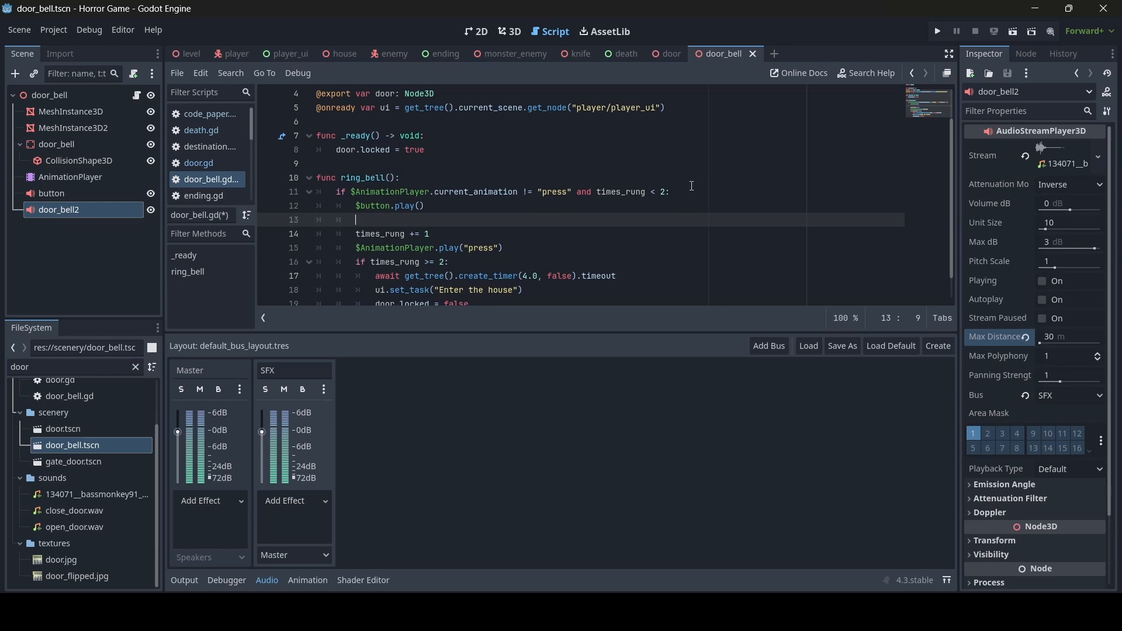
text($)
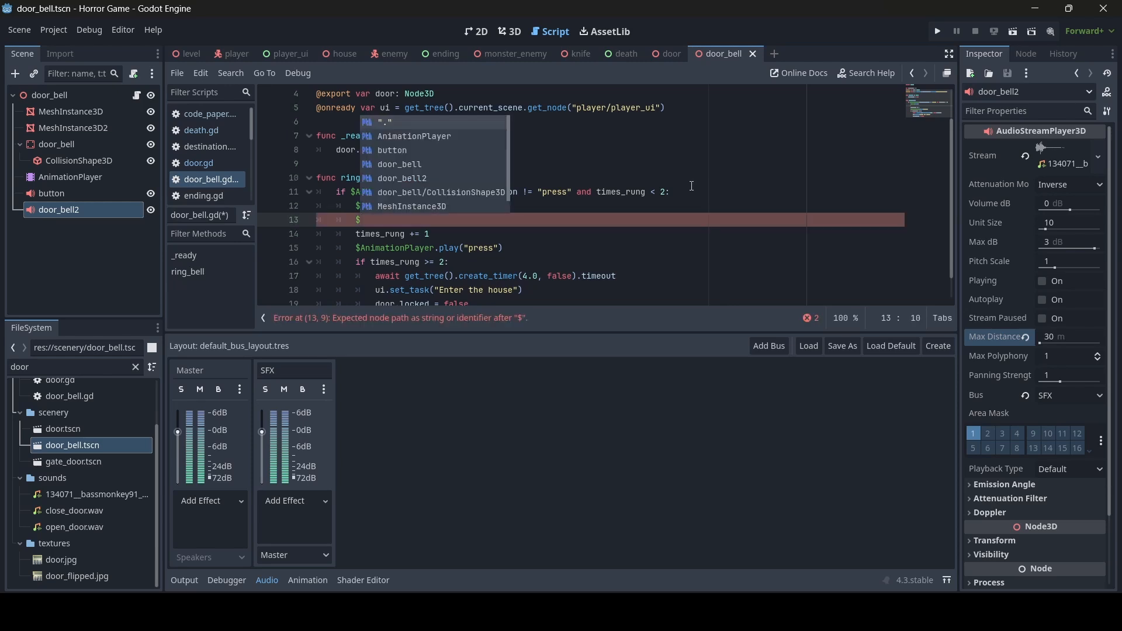
text(doo)
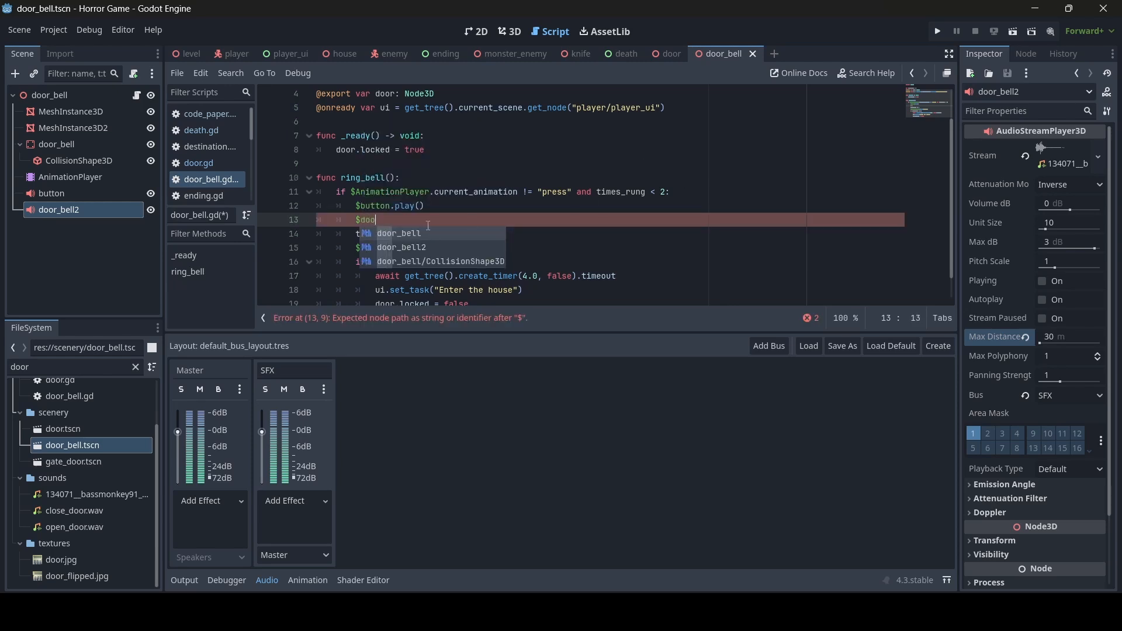
double_click(404, 246)
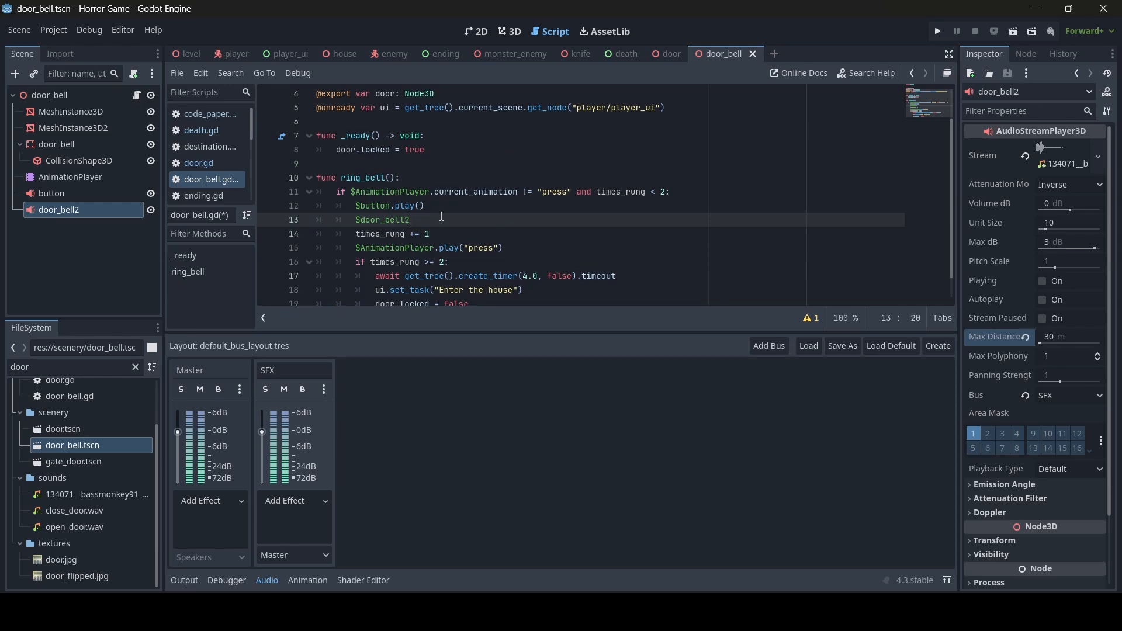
text(.play())
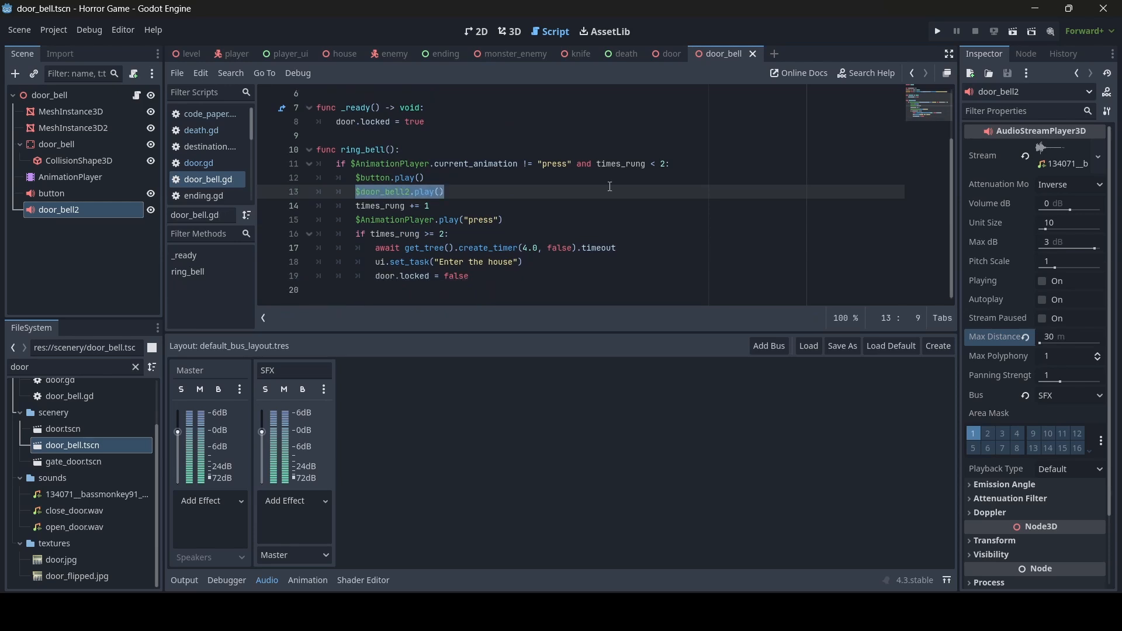
key(BackSpace)
key(BackSpace)
key(BackSpace)
key(BackSpace)
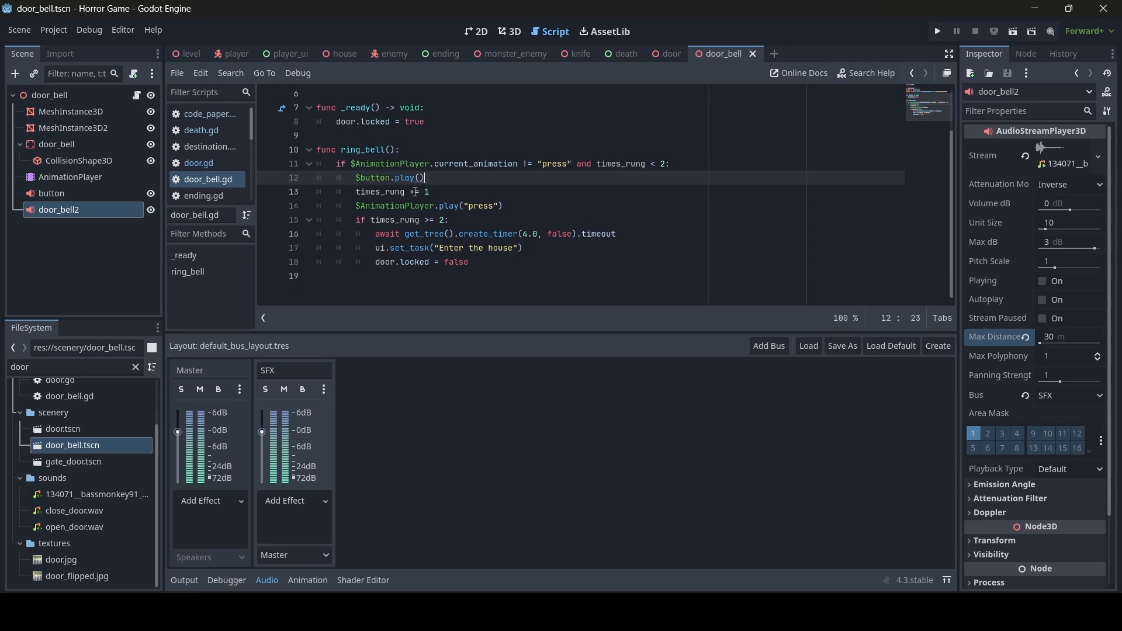
- After the press animation, await a 0.5 s timer and call $door_bell2.play(); save and close
click(501, 205)
key(Return)
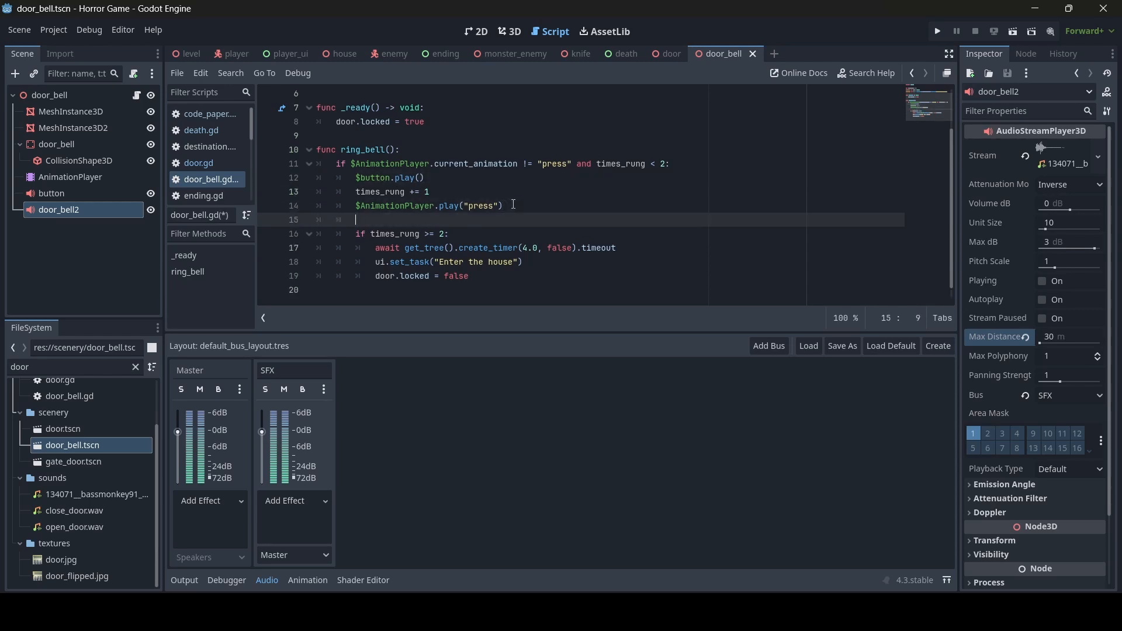
text(await get_tree().cre)
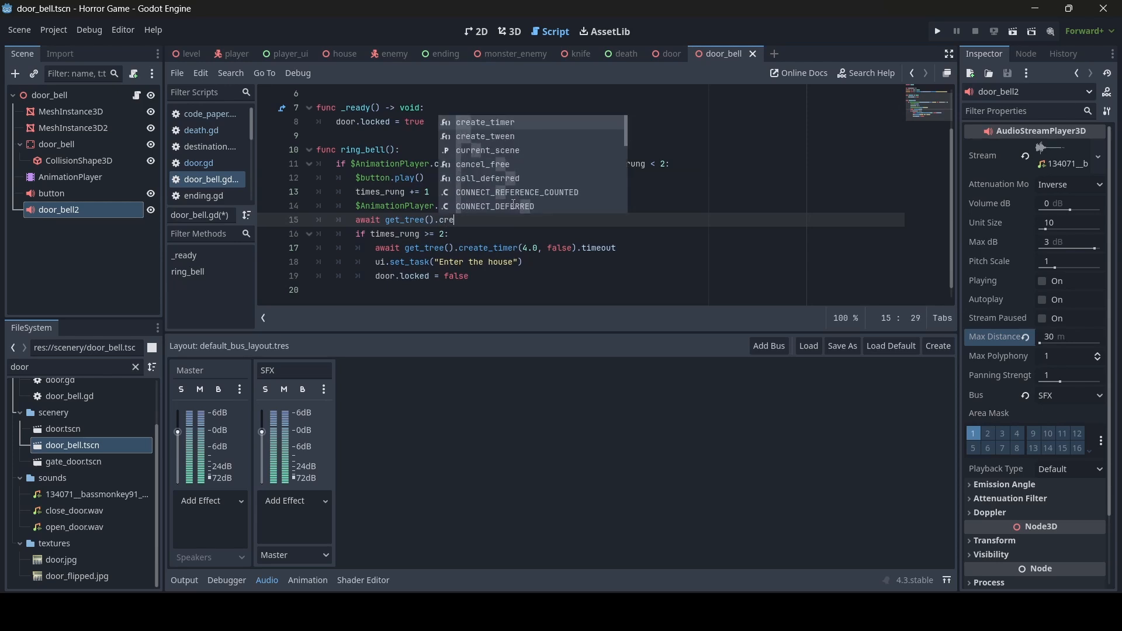
key(Return)
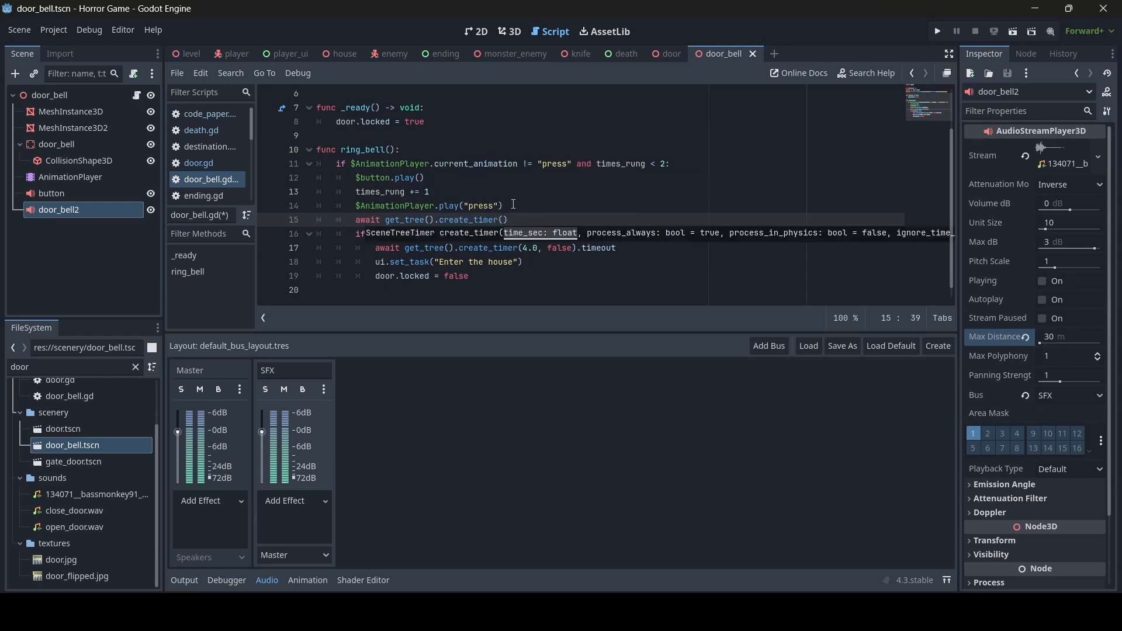
text(0.5, false))
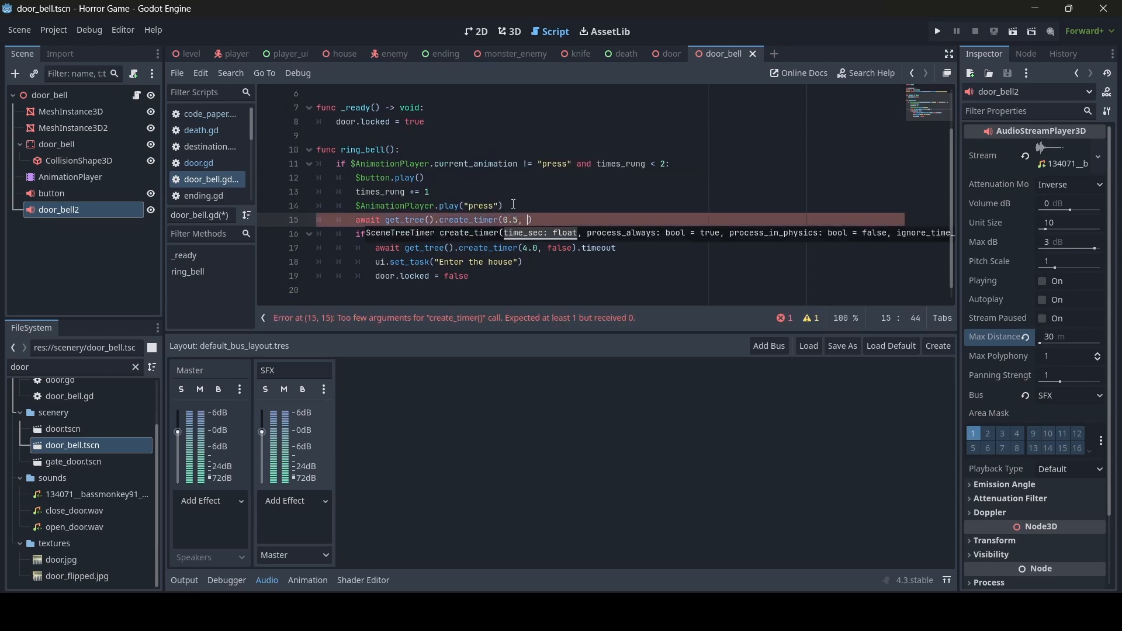
text(.timeout)
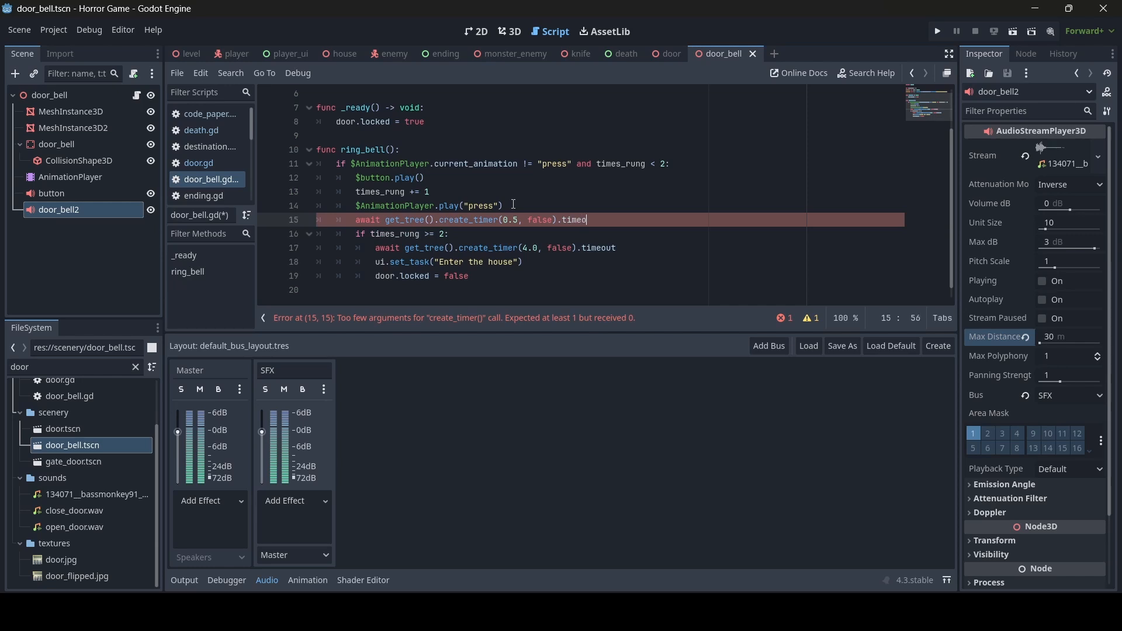
key(Return)
text($door_bell2.play())
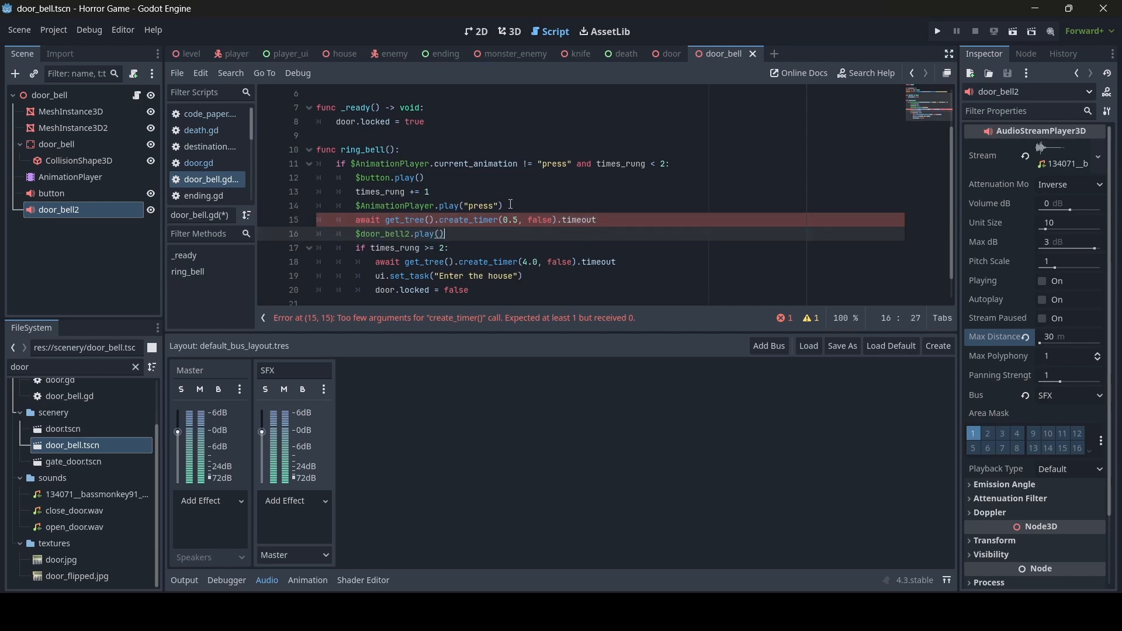
click(512, 205)
key(ctrl+s)
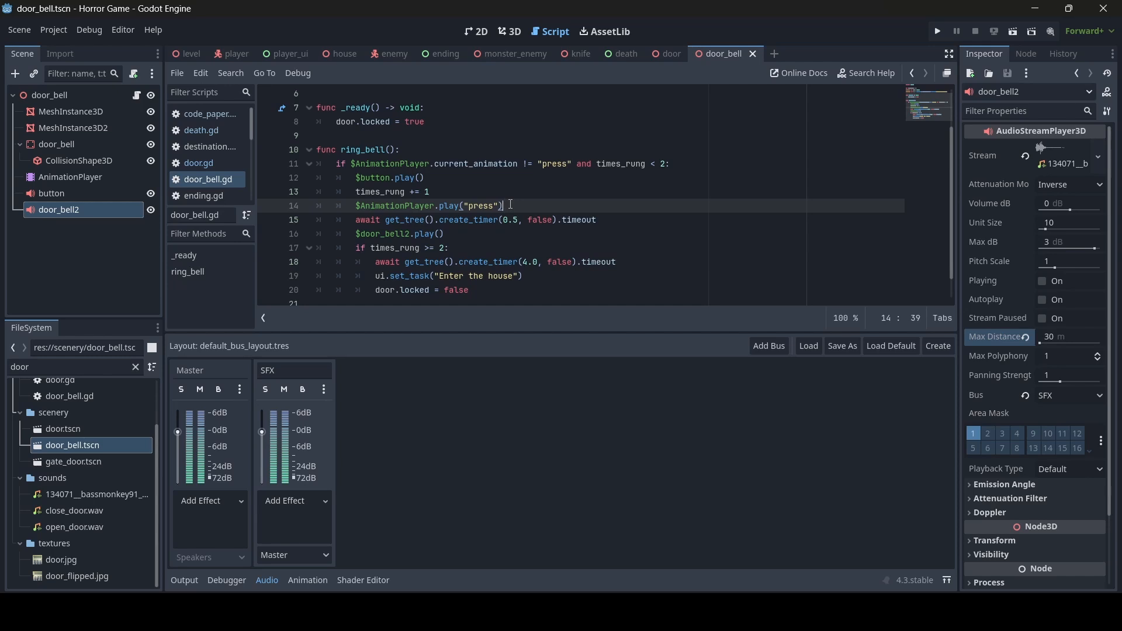
click(753, 54)
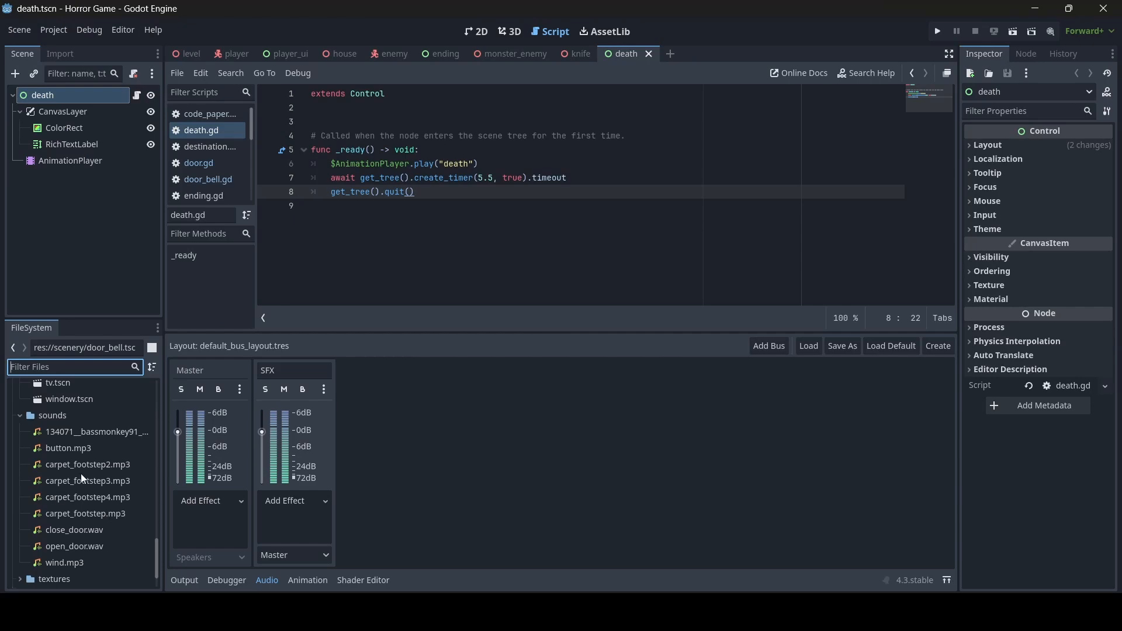
- Switch to the player scene and view it in 3D
click(226, 55)
click(509, 31)
middle_drag(737, 252, 676, 246)
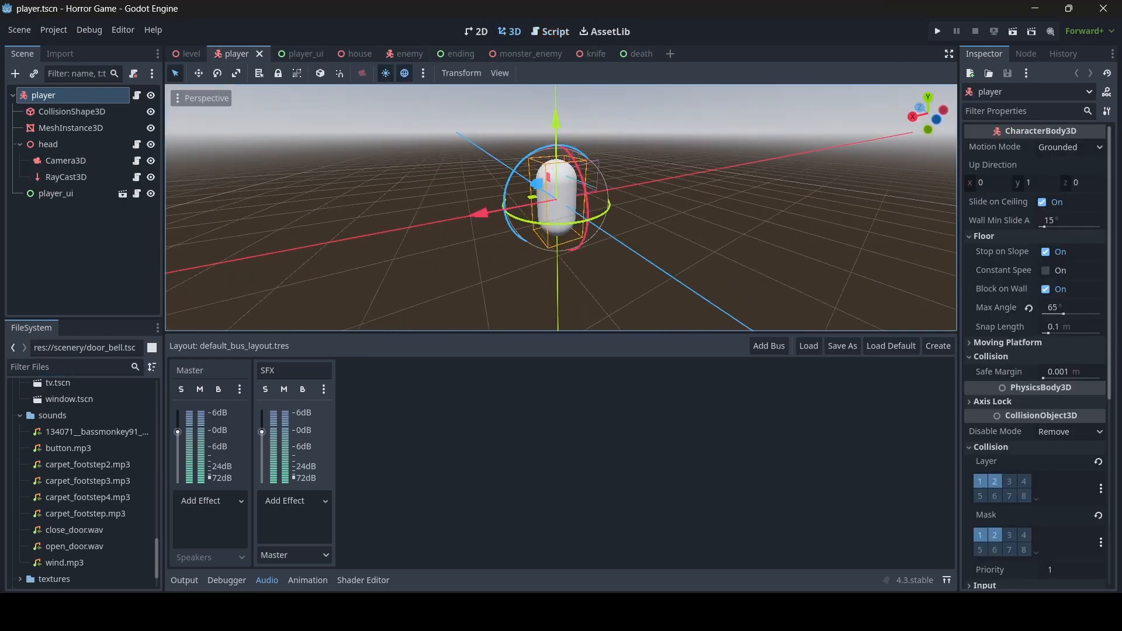
scroll(677, 245, up, 6)
- Preview carpet_footstep.mp3 from its import settings
click(96, 469)
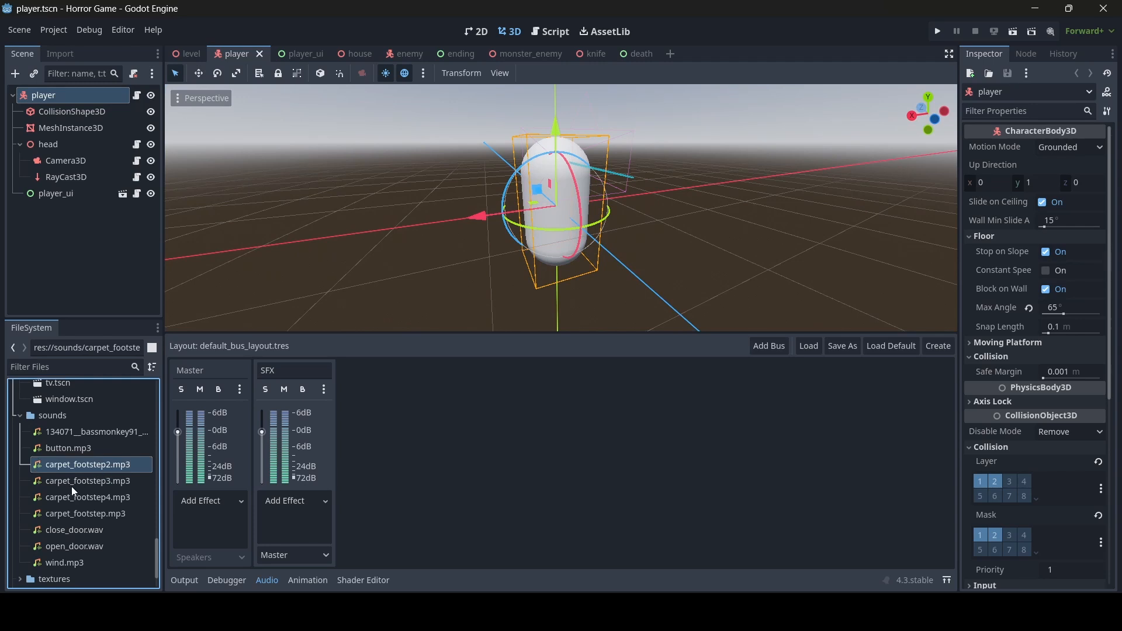
click(78, 483)
double_click(83, 515)
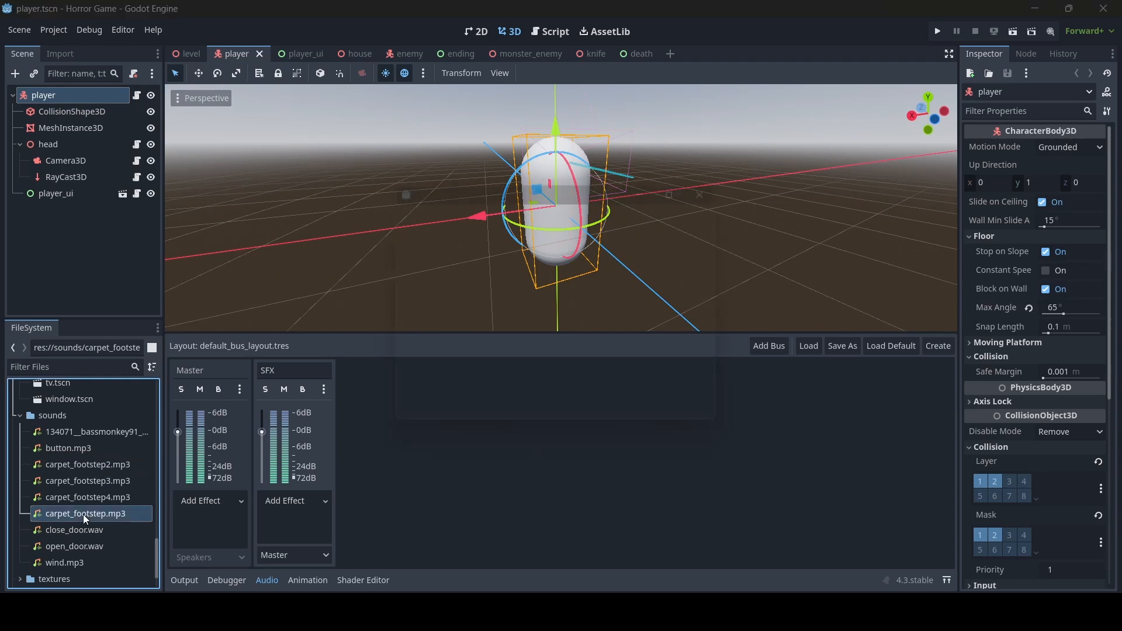
click(391, 401)
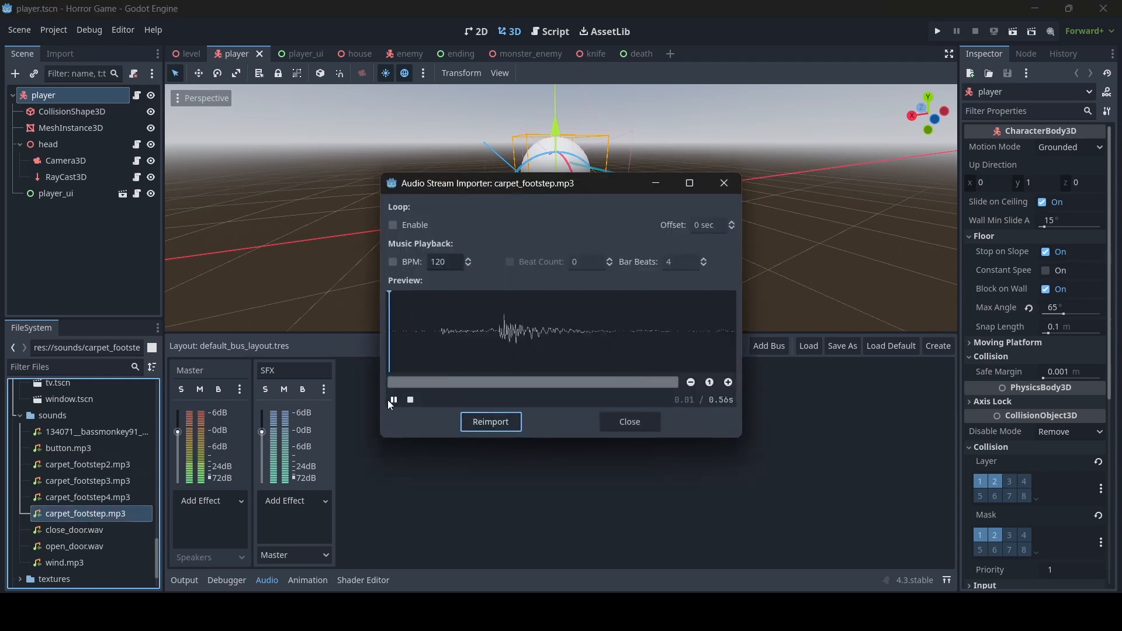
click(390, 400)
click(639, 418)
- Preview carpet_footstep4.mp3, then select carpet_footstep2 and carpet_footstep3
double_click(105, 497)
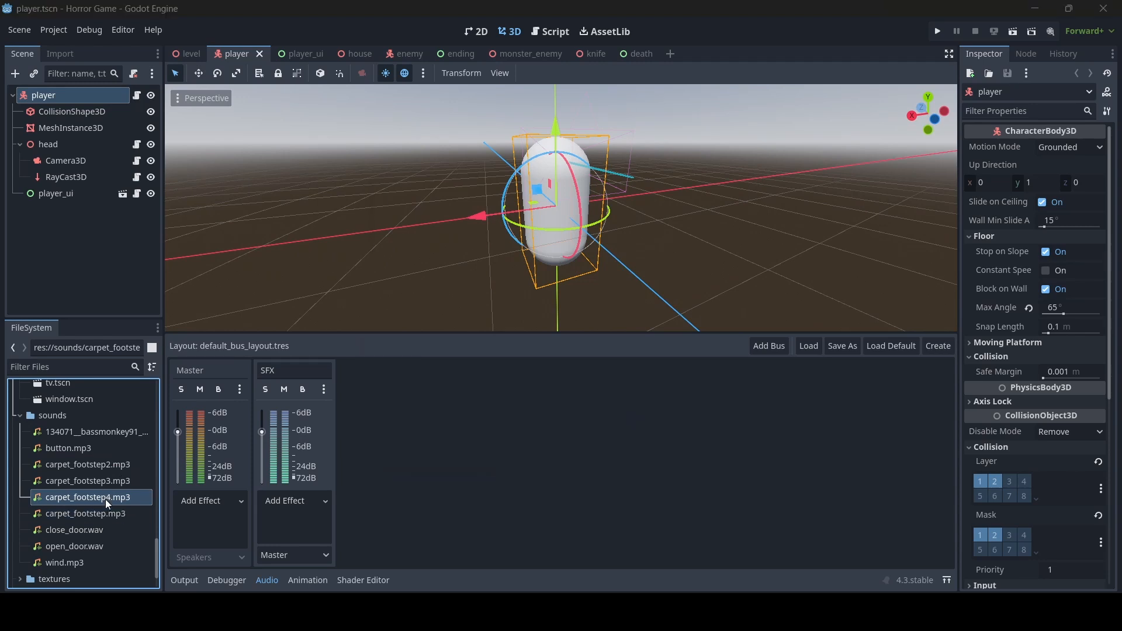
click(392, 400)
click(392, 401)
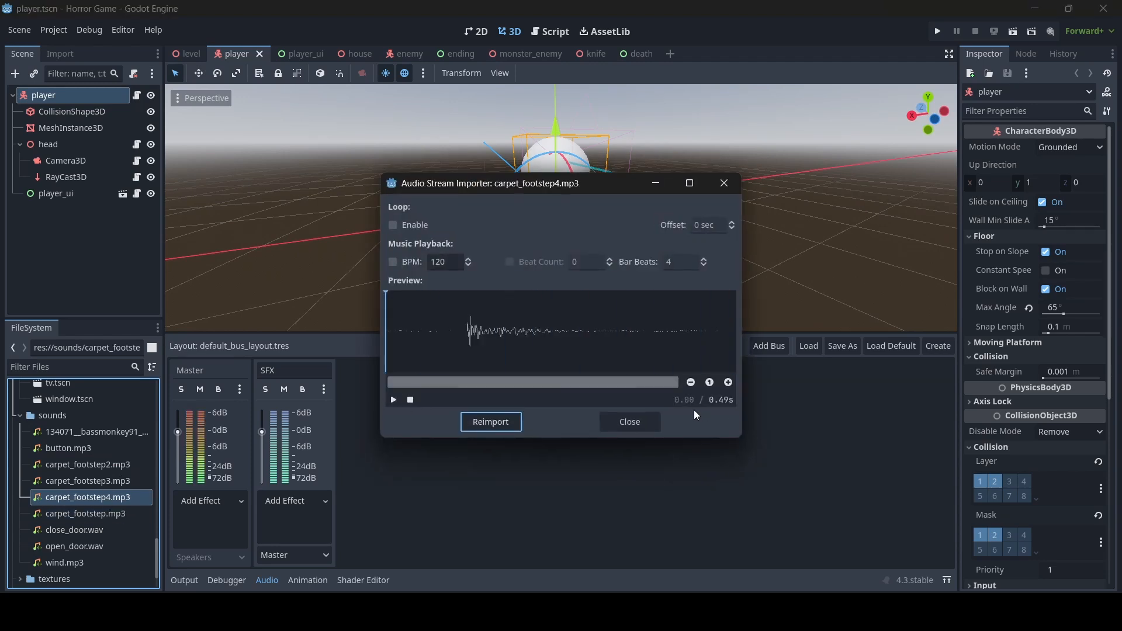
click(630, 422)
click(114, 464)
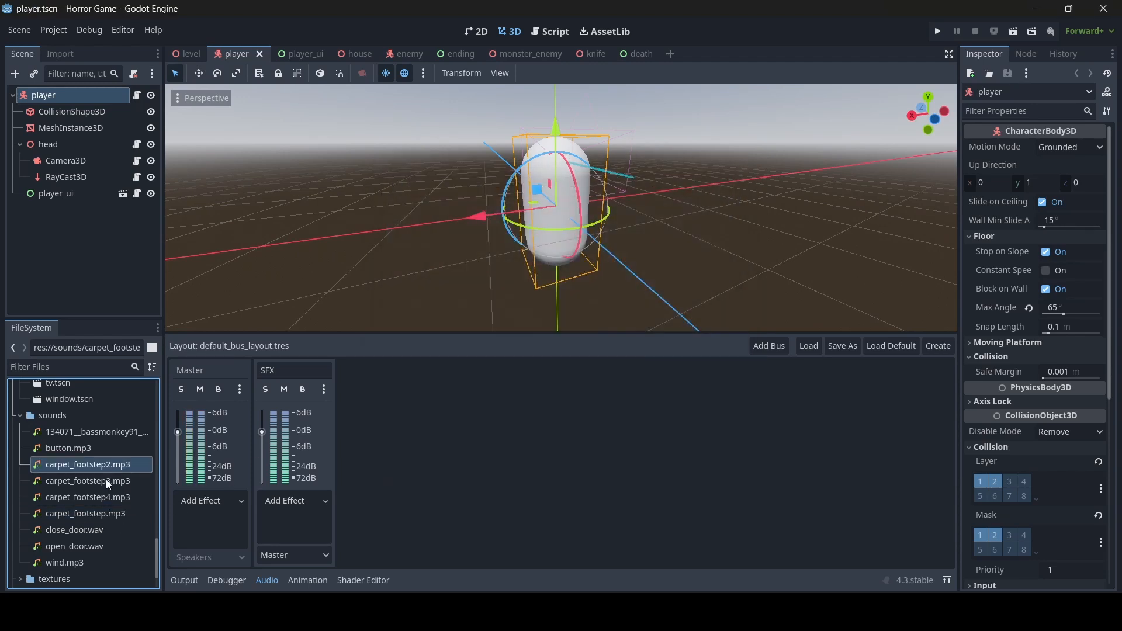
click(106, 481)
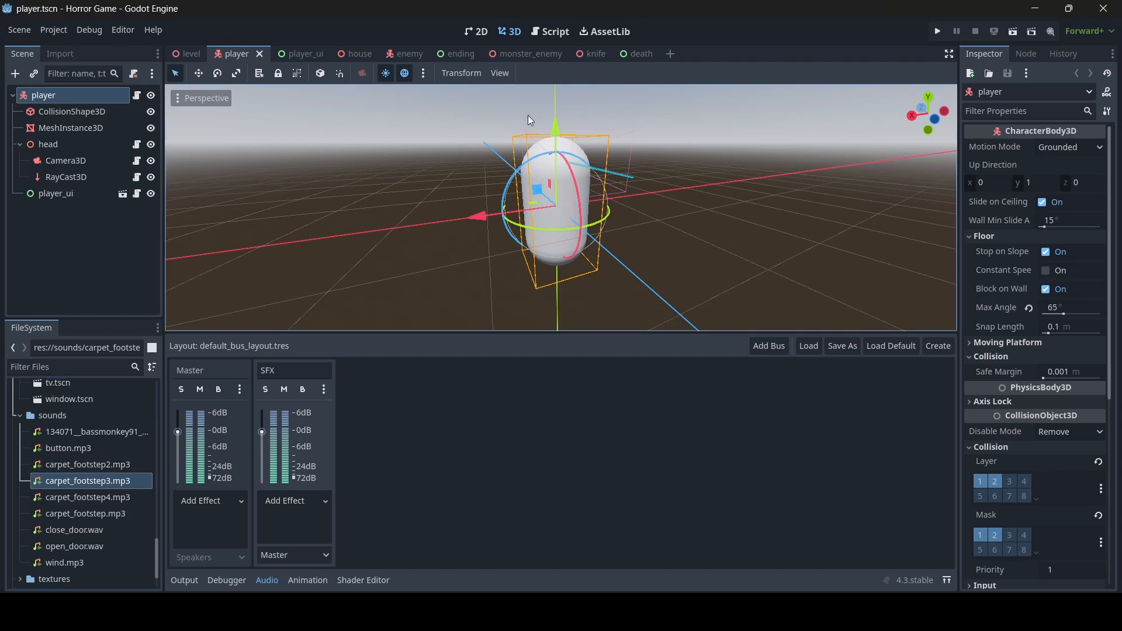
click(546, 32)
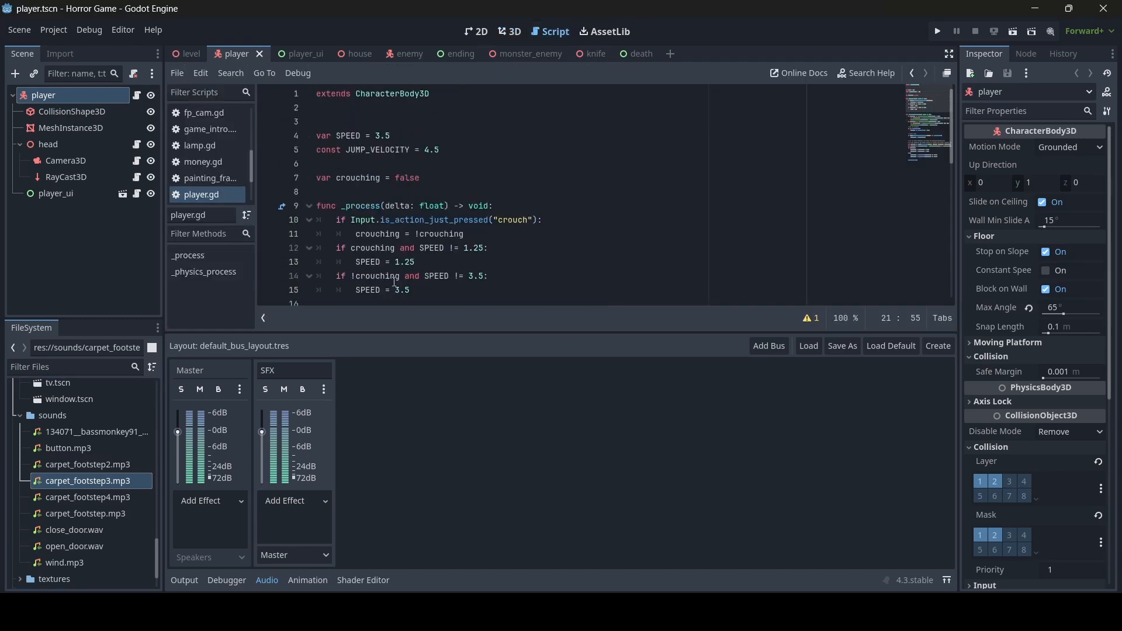
click(464, 151)
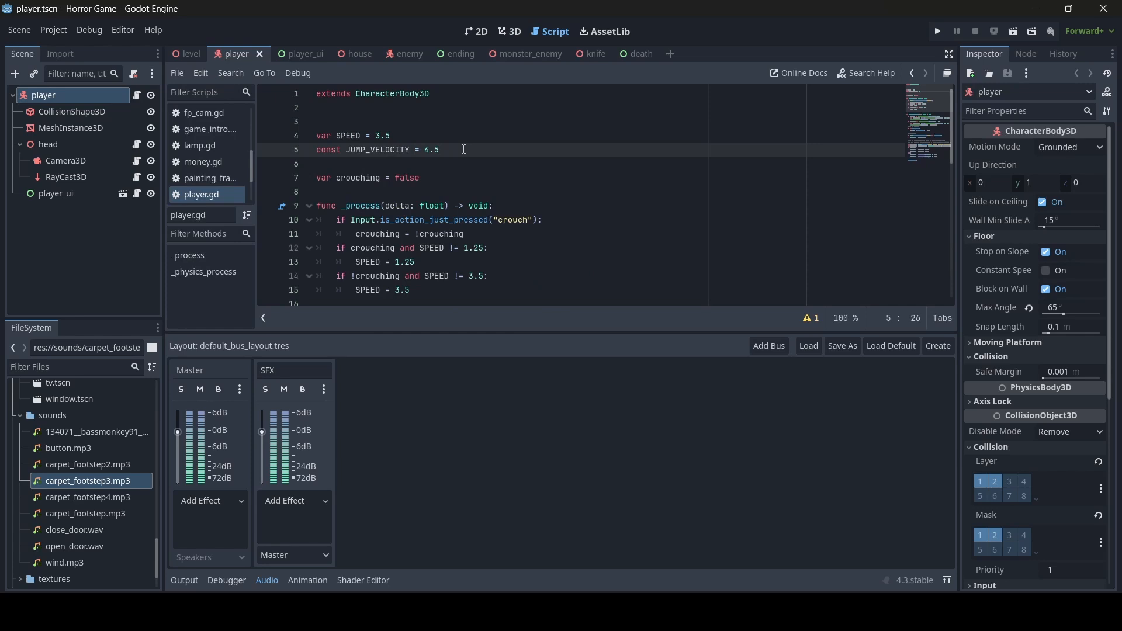
key(Return)
text(@export var fo)
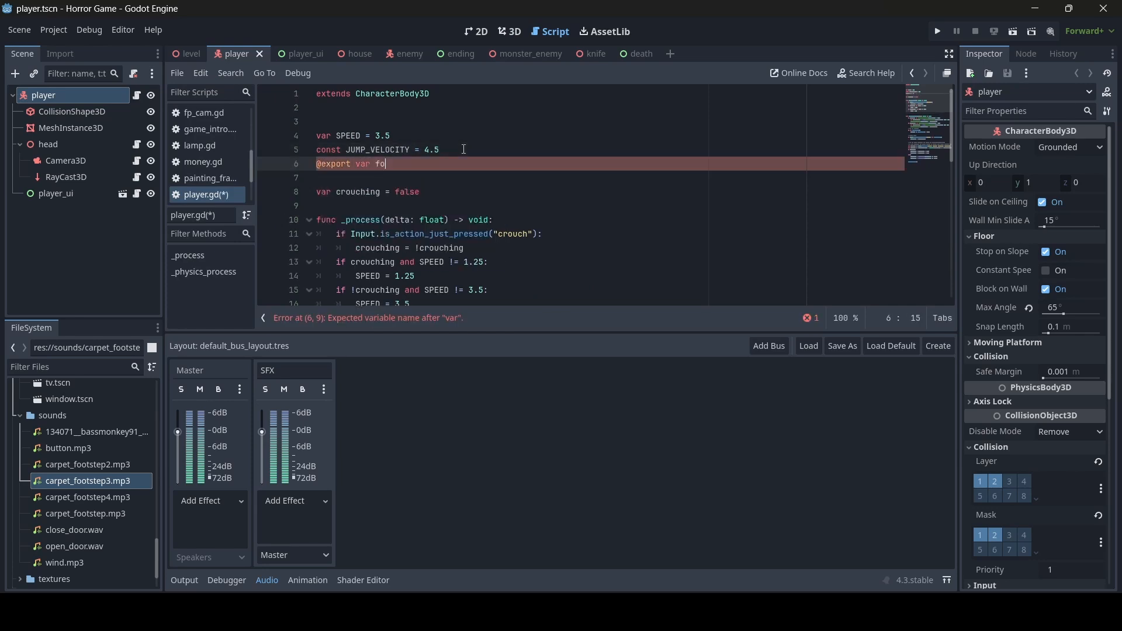
text(otstep_sounds: Array)
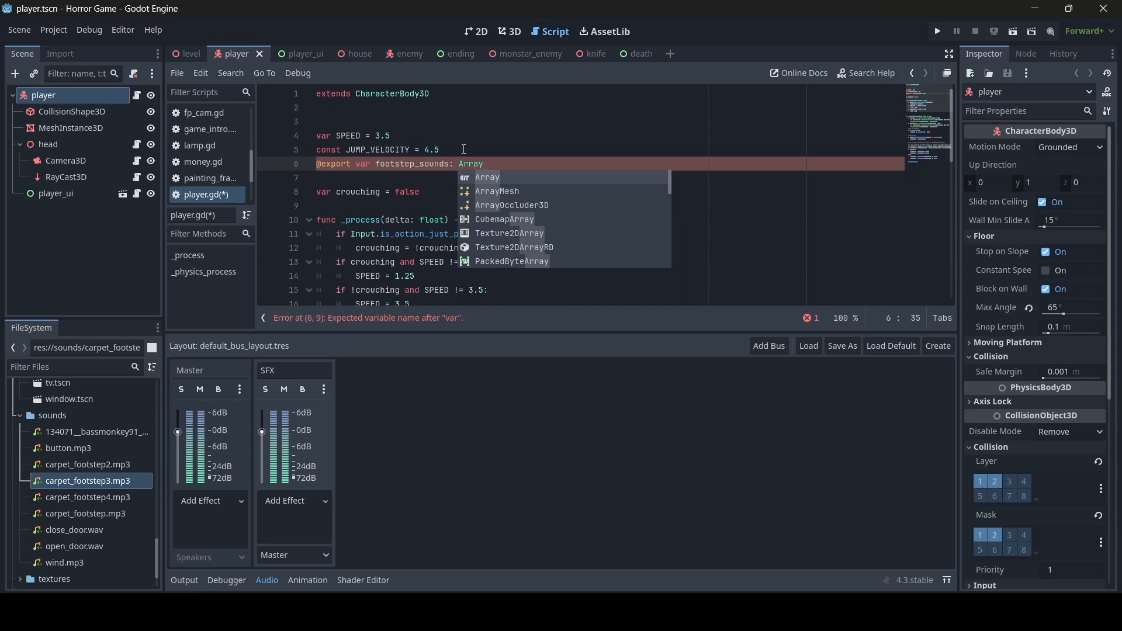
text([AudioS)
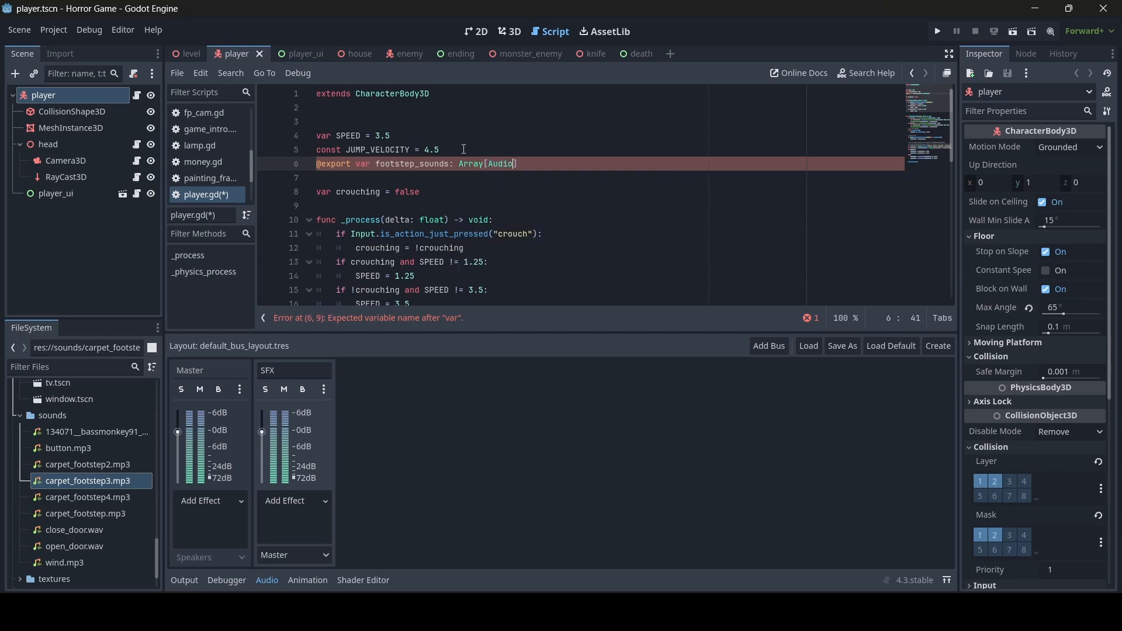
text(tream)
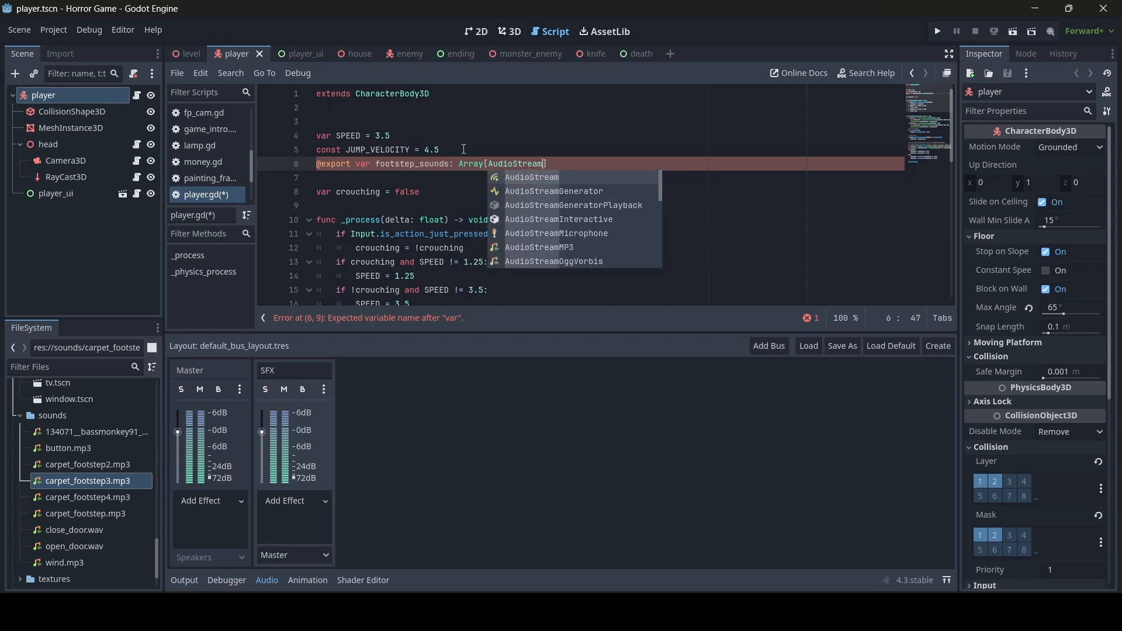
text(])
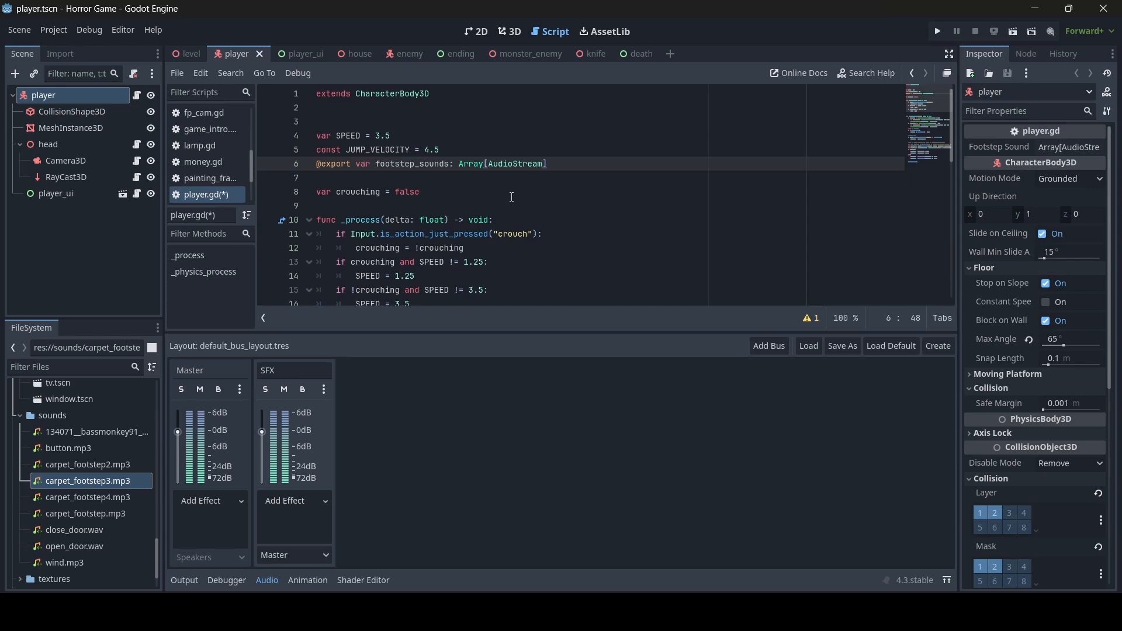
key(ctrl+s)
- Add an empty 'func footsteps():' below the crouching variable
click(492, 192)
key(Return)
key(Return)
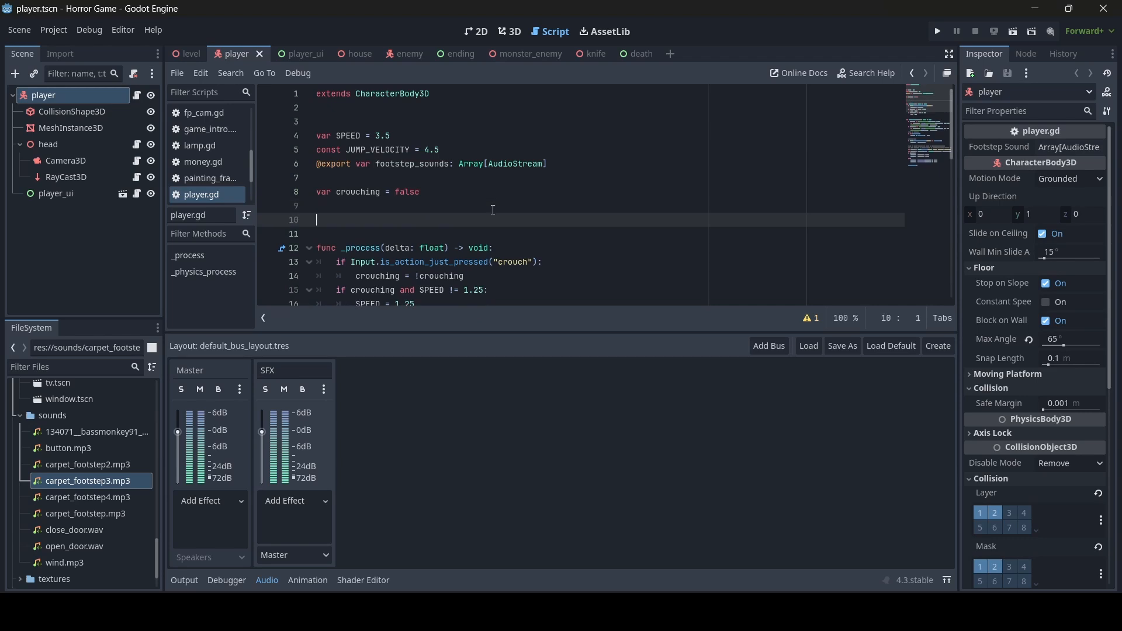
text(func footsteps():)
key(Return)
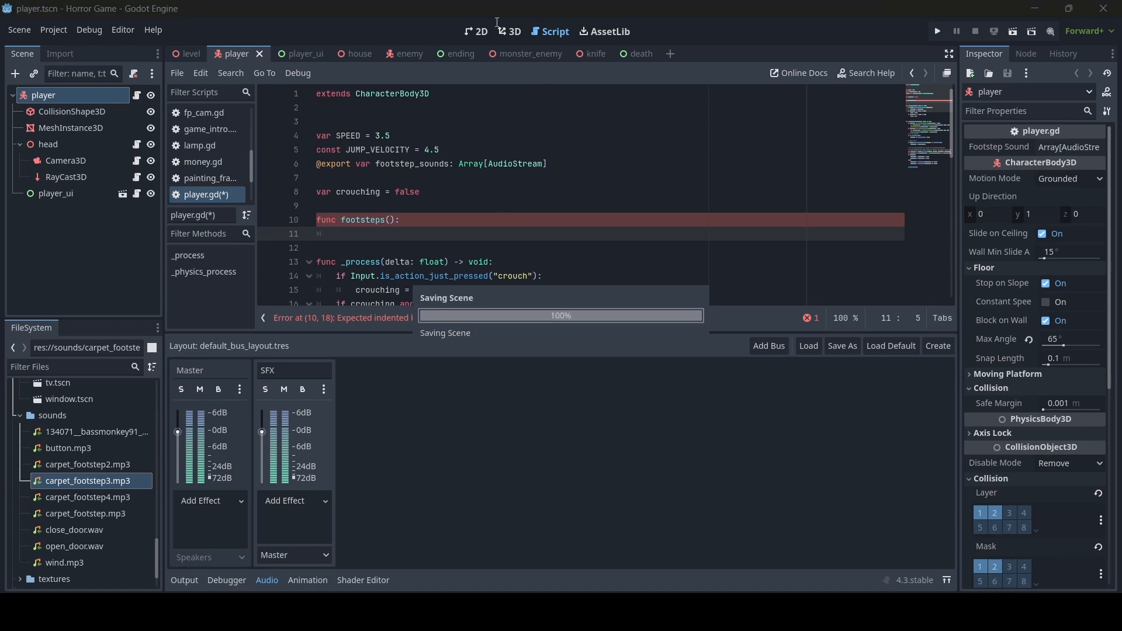
- Add an AudioStreamPlayer3D under player and lower it toward the capsule's feet
click(513, 33)
right_drag(685, 235, 685, 235)
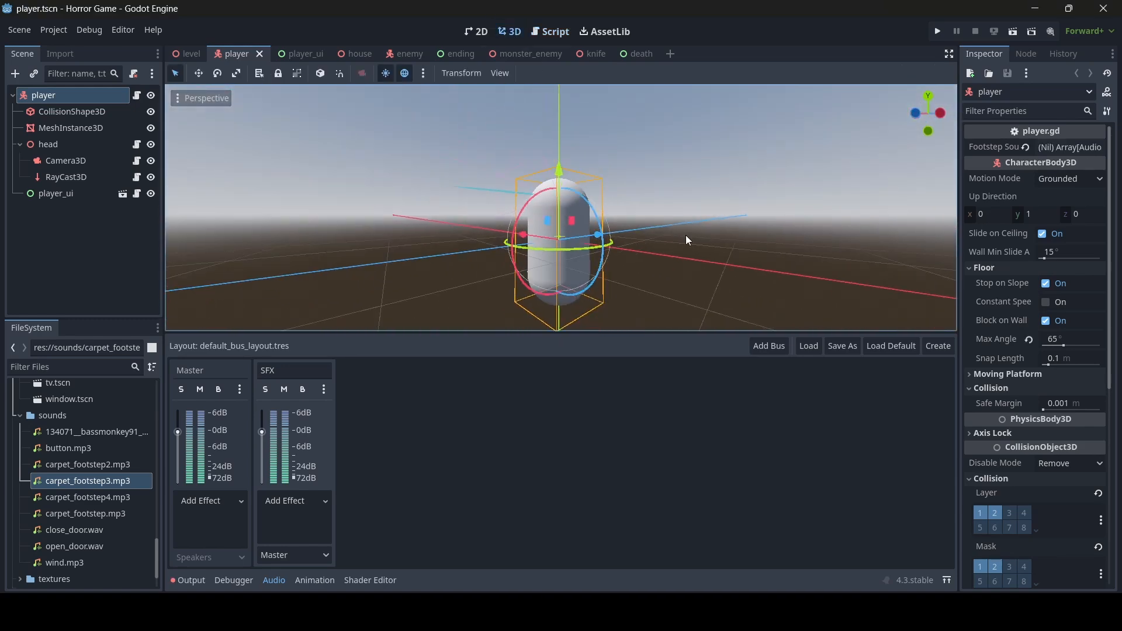
right_click(46, 92)
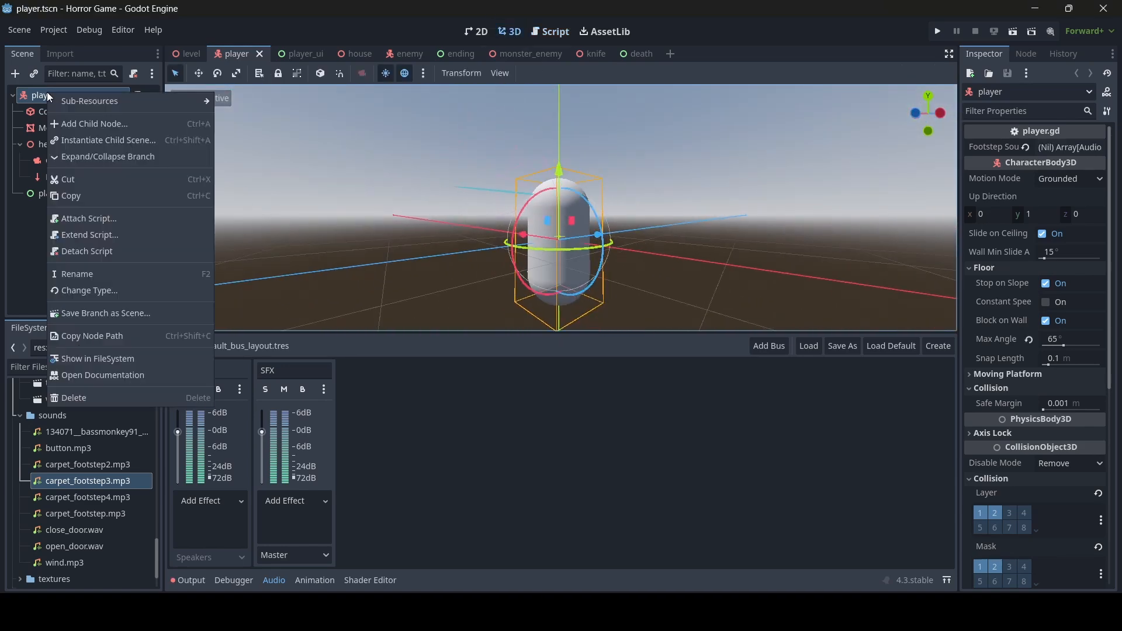
click(76, 119)
text(audio)
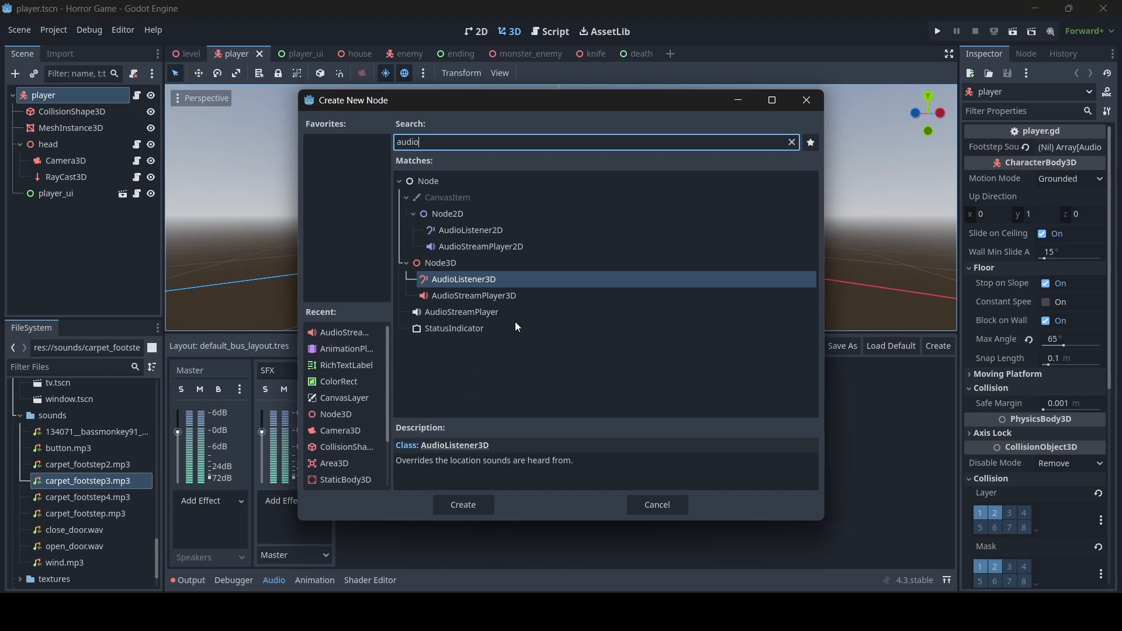
double_click(484, 296)
right_drag(568, 229, 568, 229)
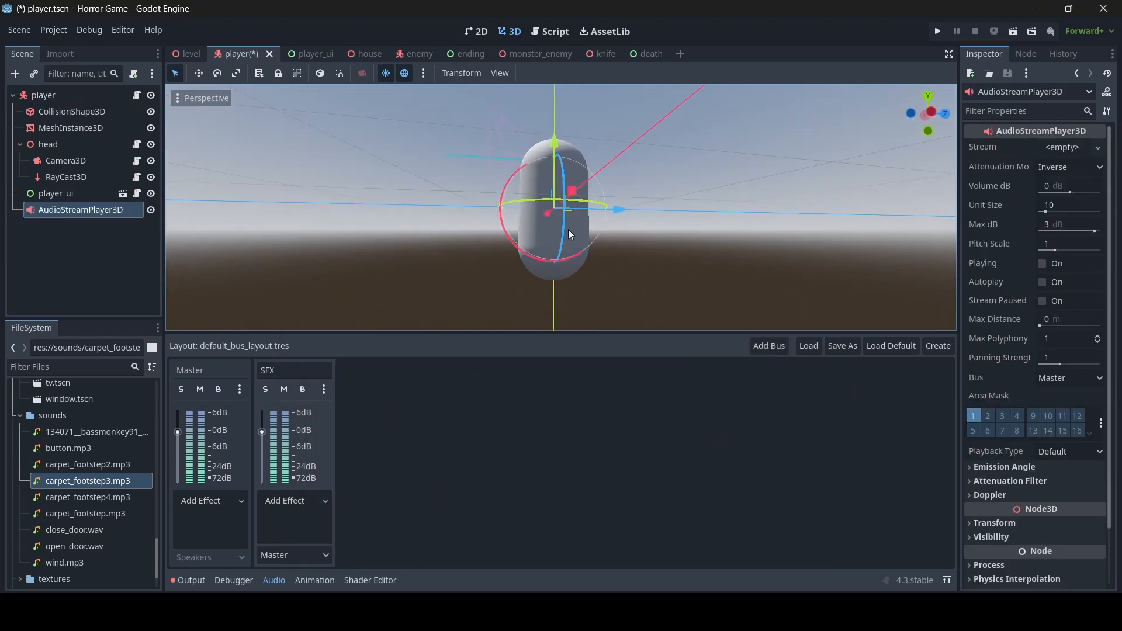
drag(544, 137, 548, 202)
right_drag(548, 203, 548, 203)
- Rename the audio player to 'feet' and load carpet_footstep.mp3 as its stream
double_click(79, 210)
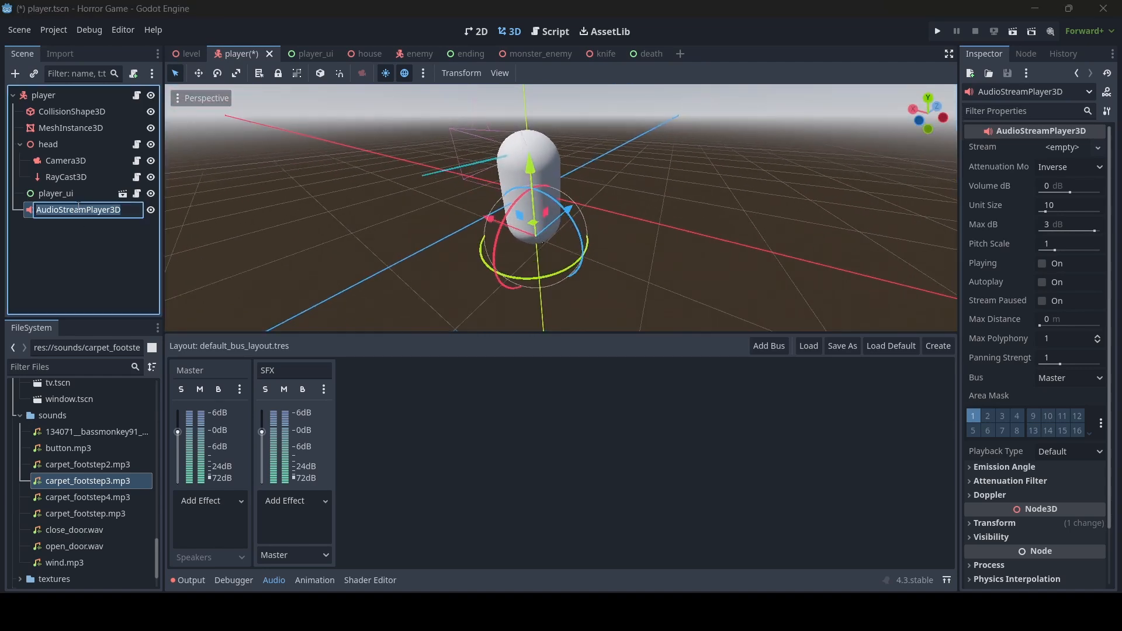
text(feet)
key(Return)
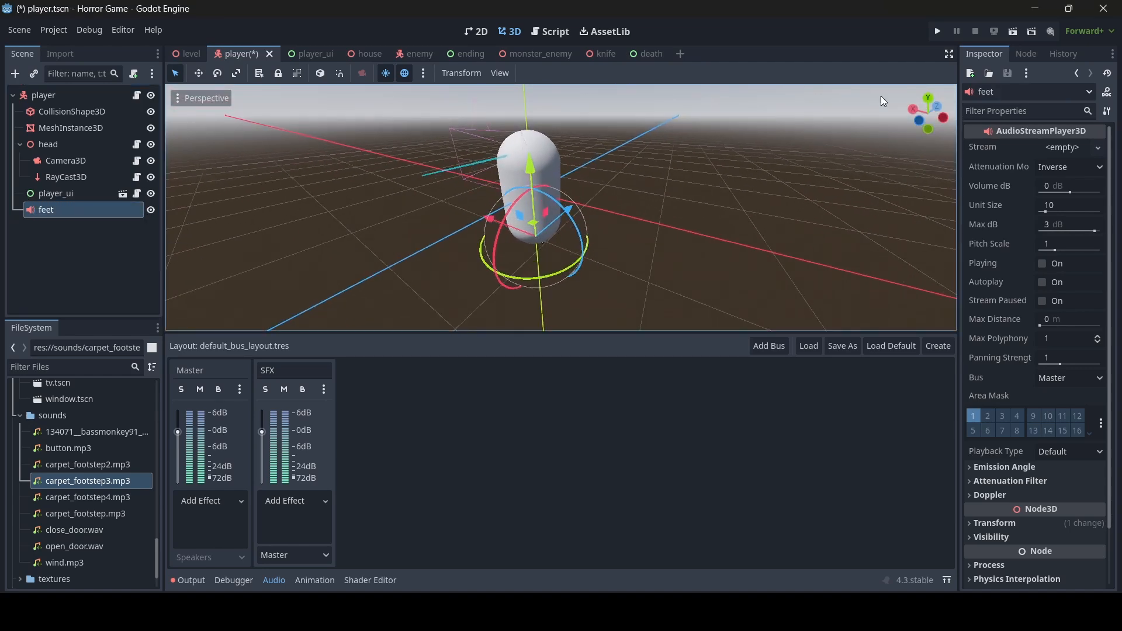
click(1078, 149)
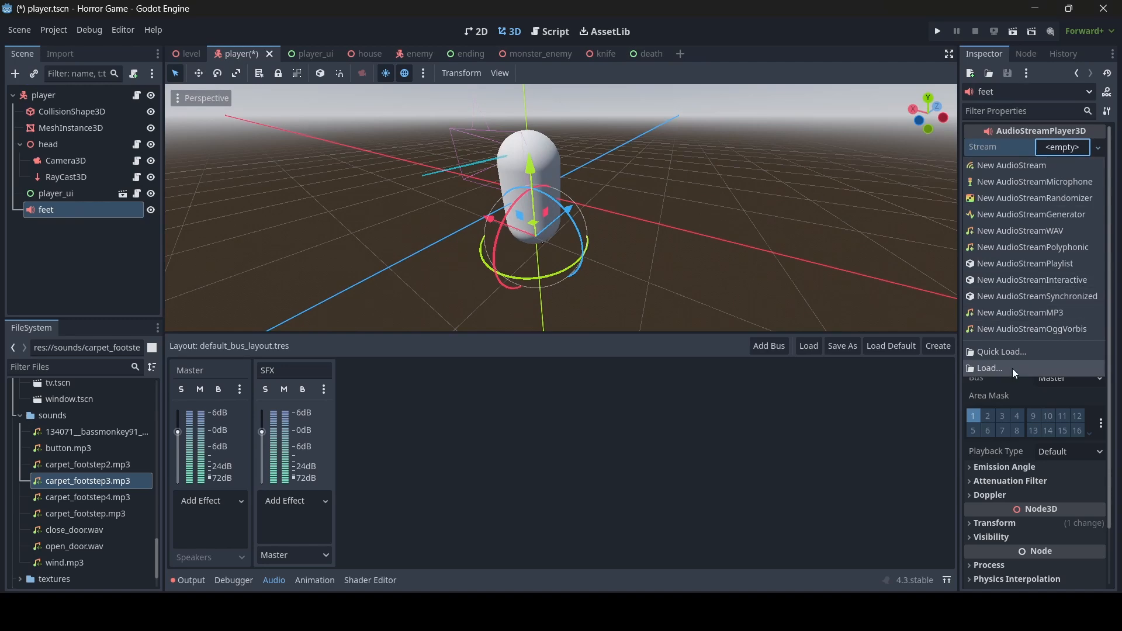
click(1012, 353)
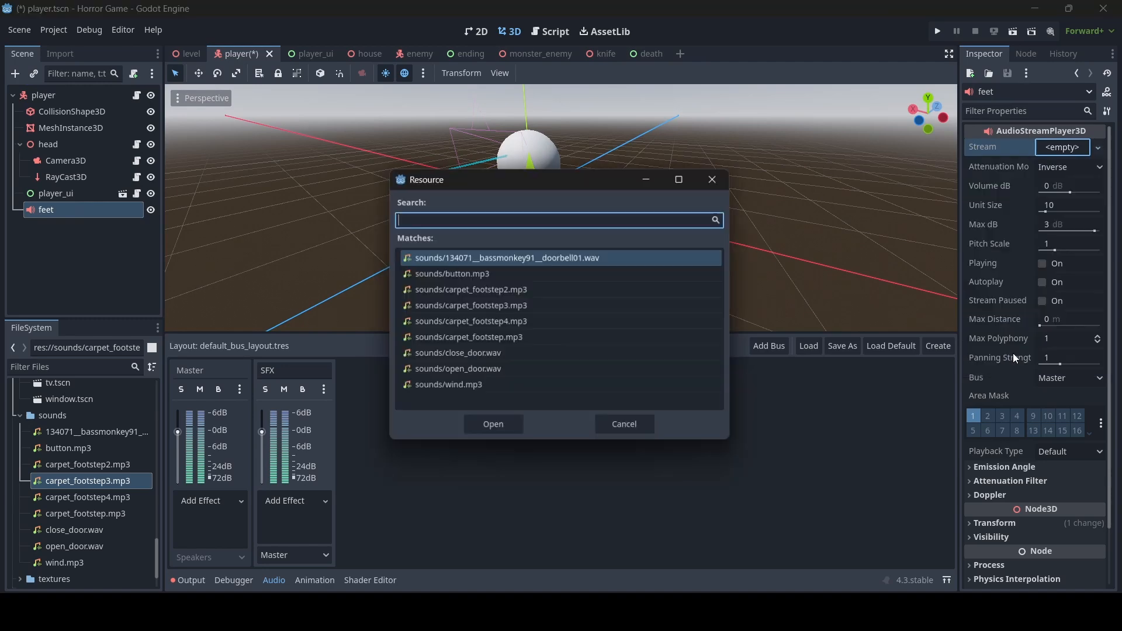
double_click(516, 337)
- Put feet on the SFX bus with a 30 m max distance and save the player scene
right_drag(718, 235, 684, 233)
key(w)
key(s)
key(w)
key(s)
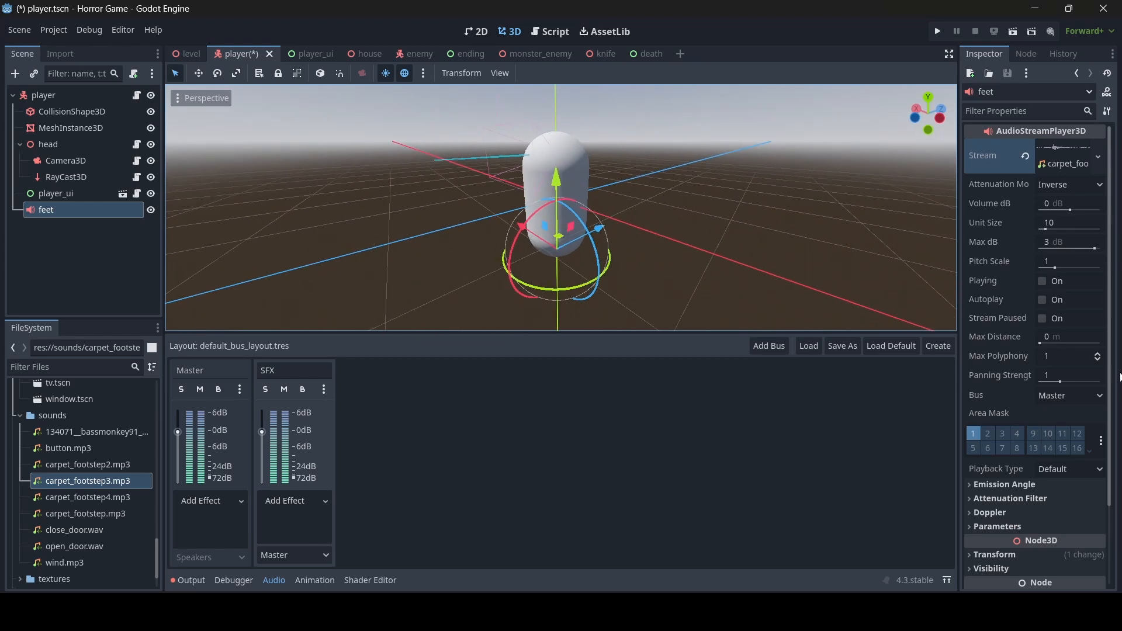
click(1070, 395)
click(1050, 423)
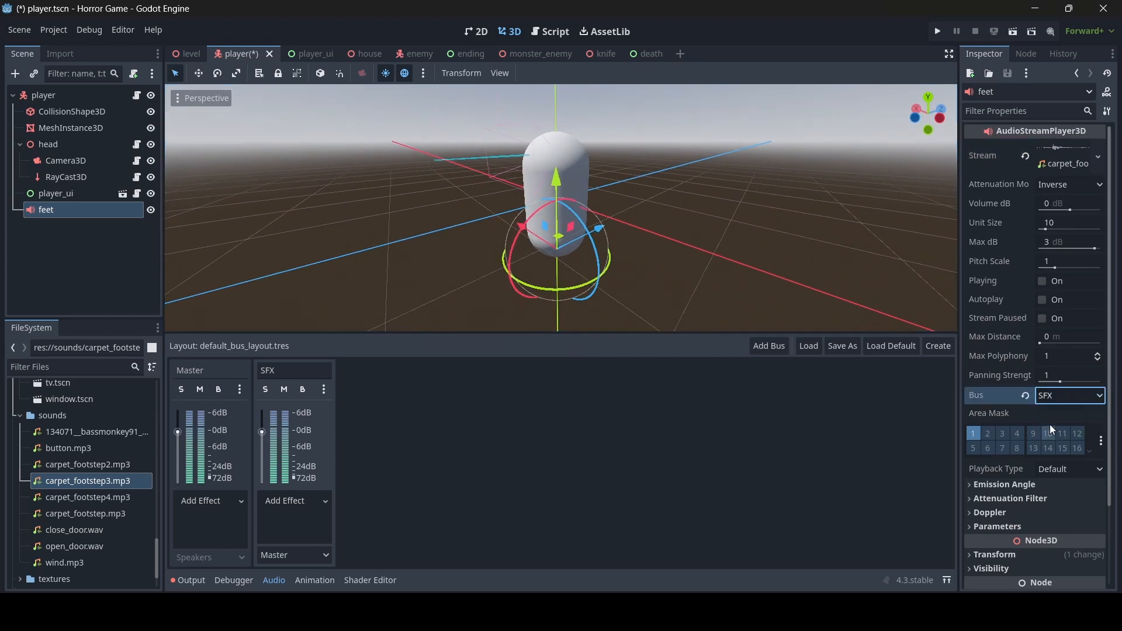
click(1068, 336)
text(30)
key(Return)
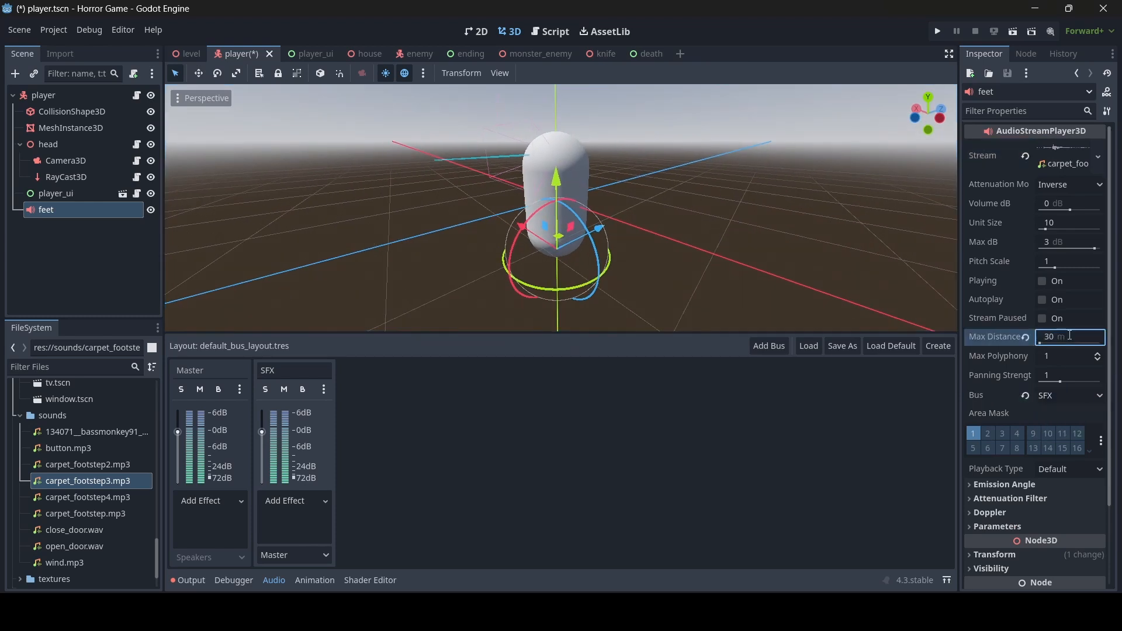
key(ctrl+s)
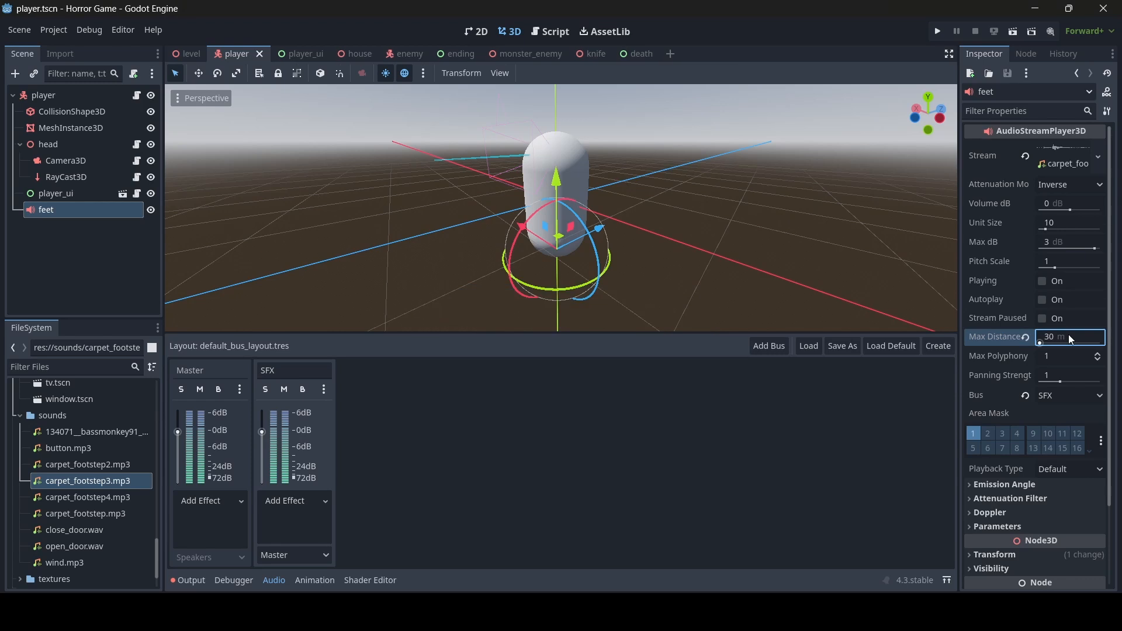
- In footsteps(), type the '!$feet.playing:' condition
click(550, 32)
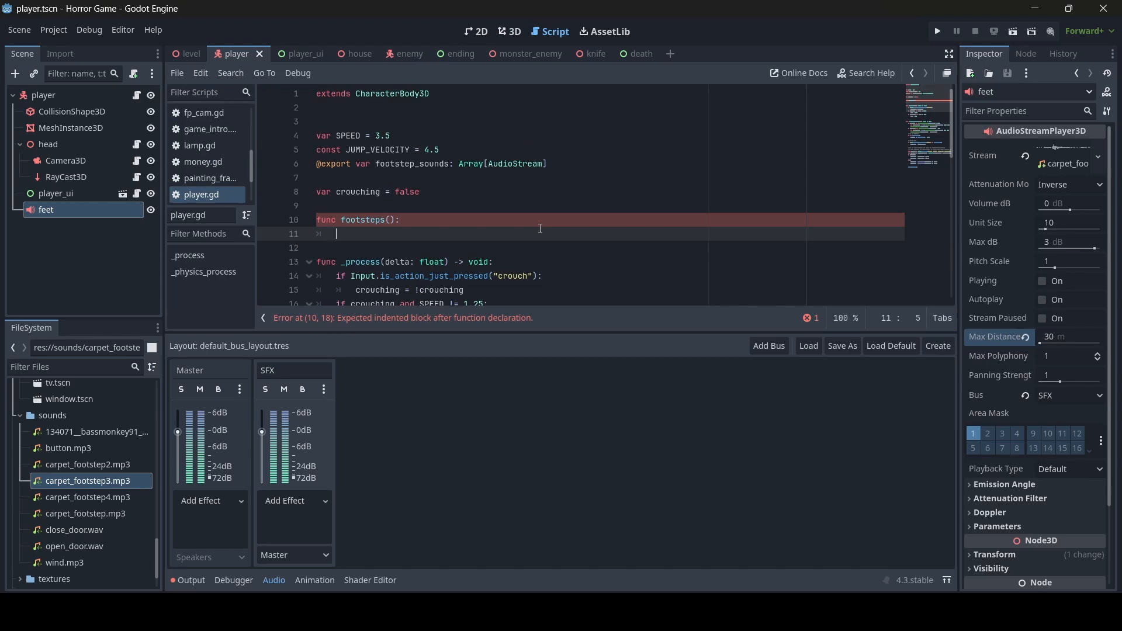
text(!$)
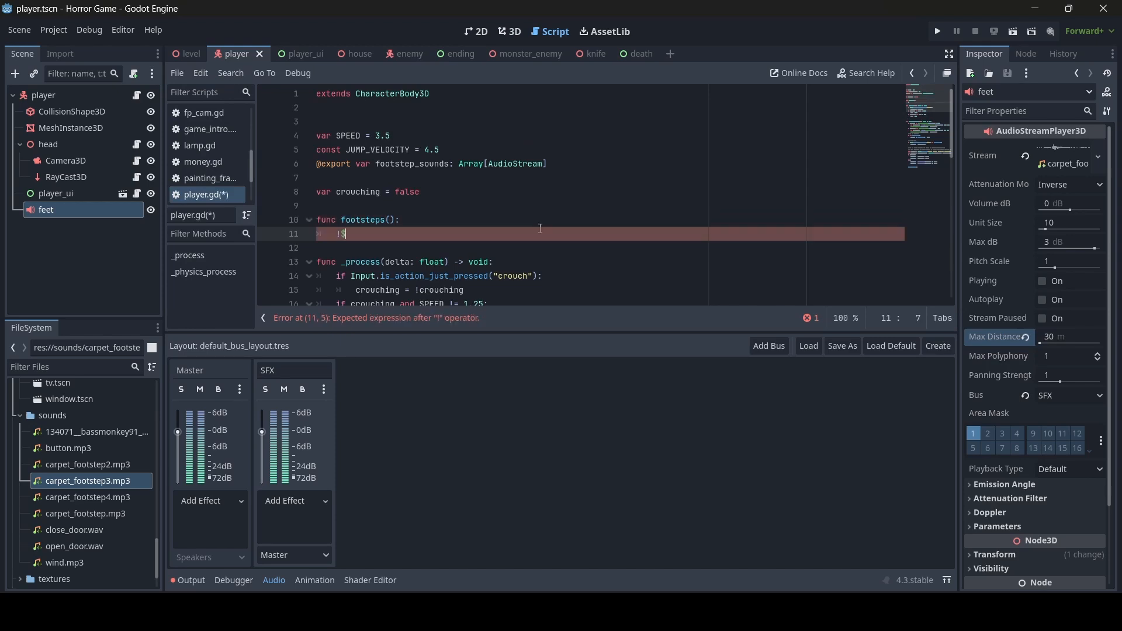
text(feet.pl)
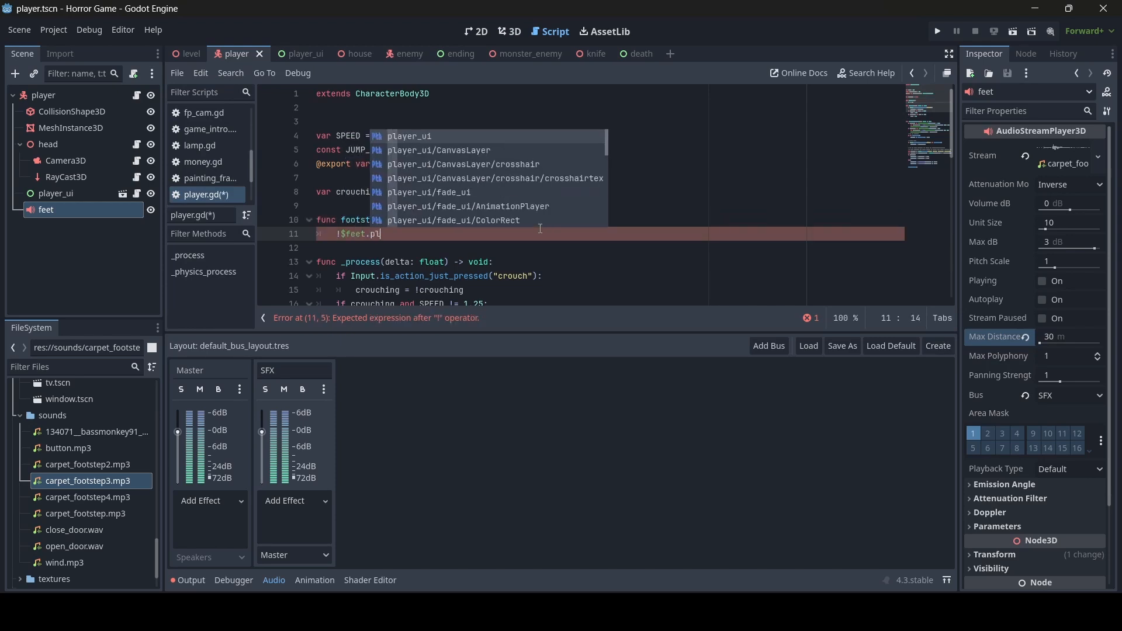
text(aying:)
key(Return)
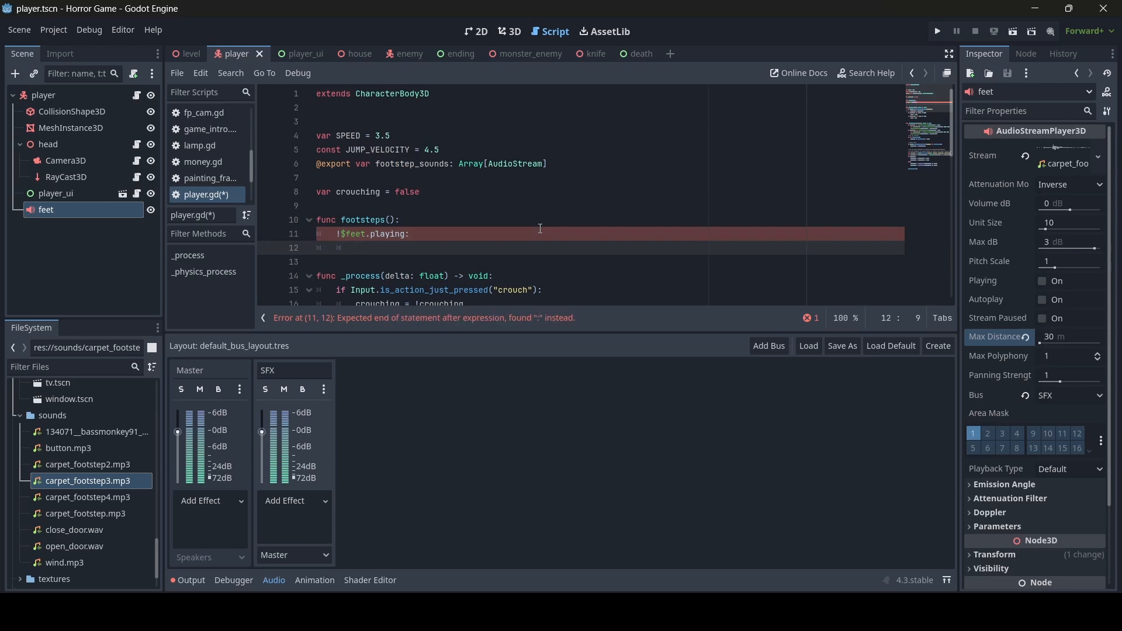
click(567, 164)
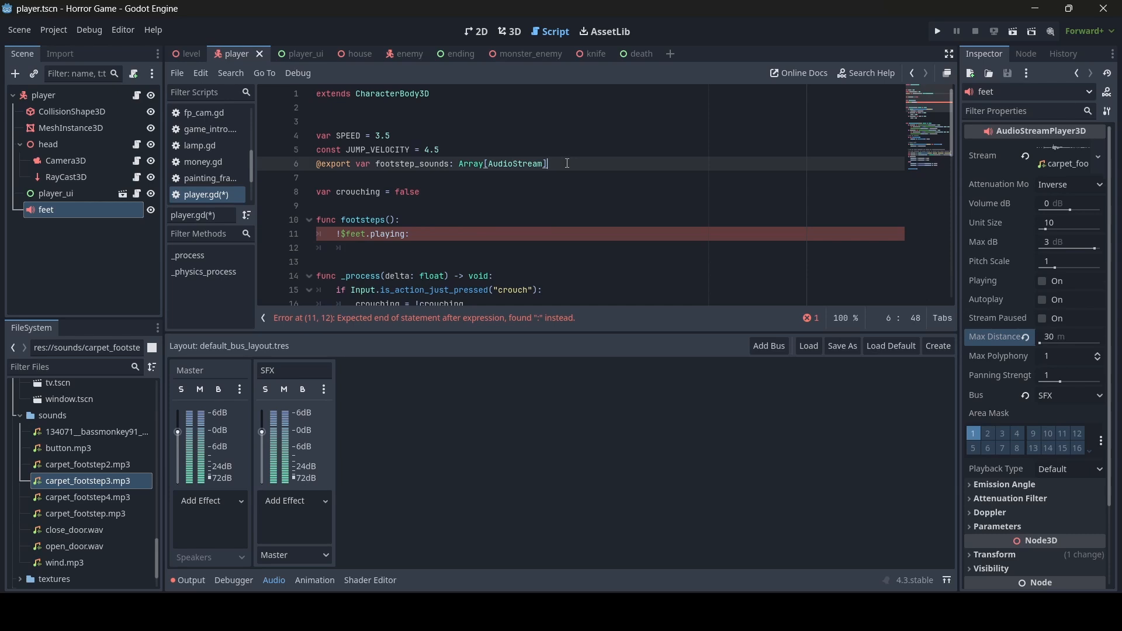
key(Return)
text(@)
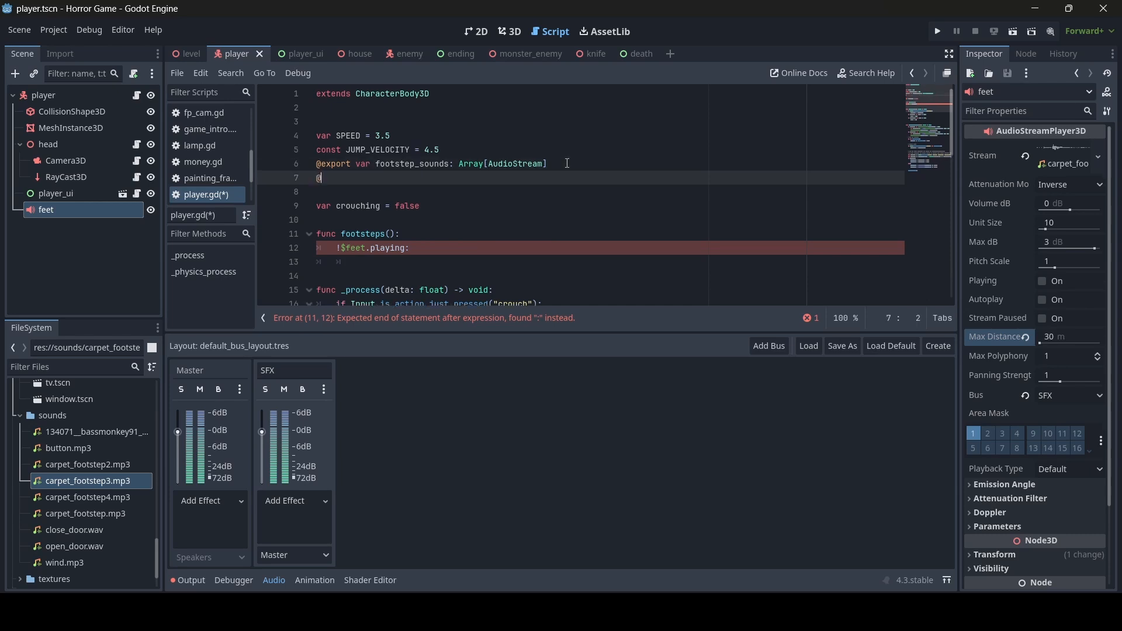
text(onready var rng = Rand)
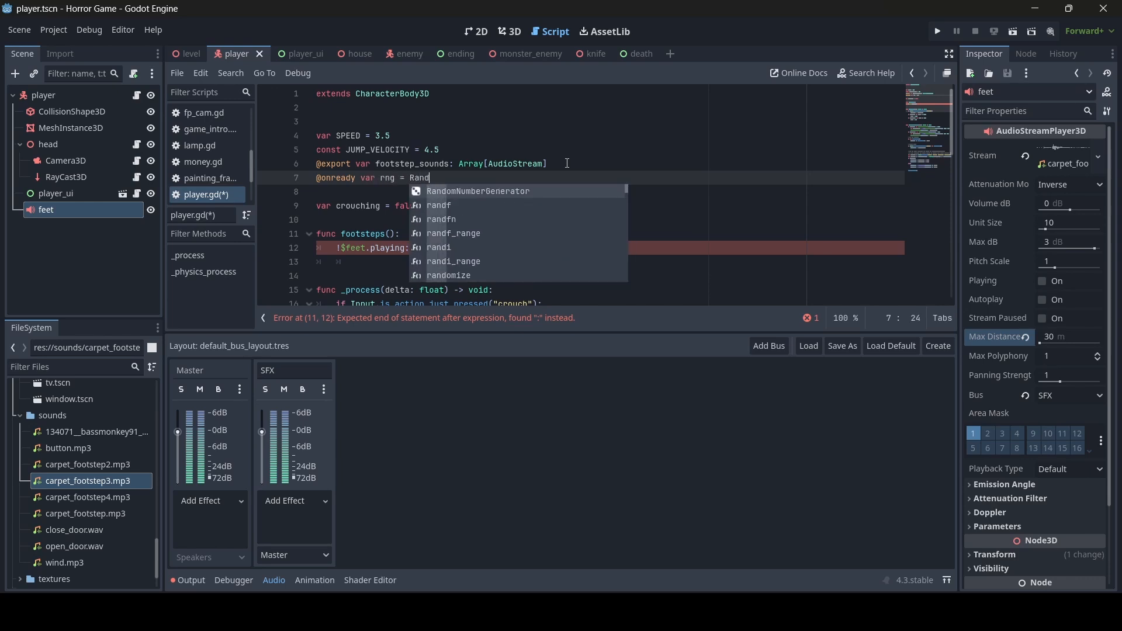
text(omNumberGenerator.new())
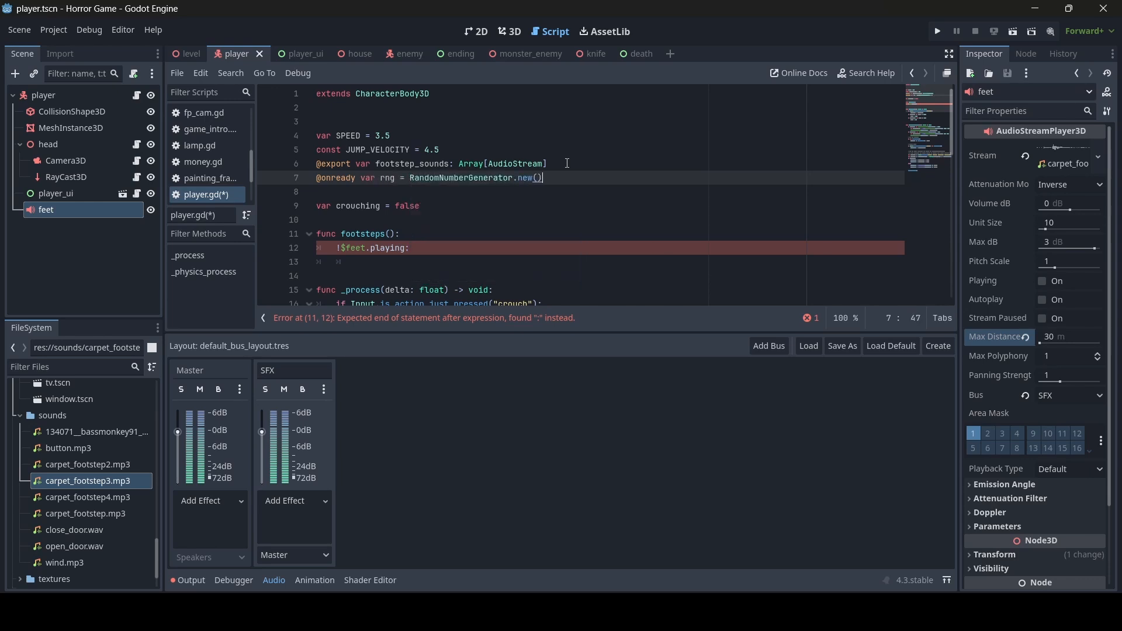
click(432, 269)
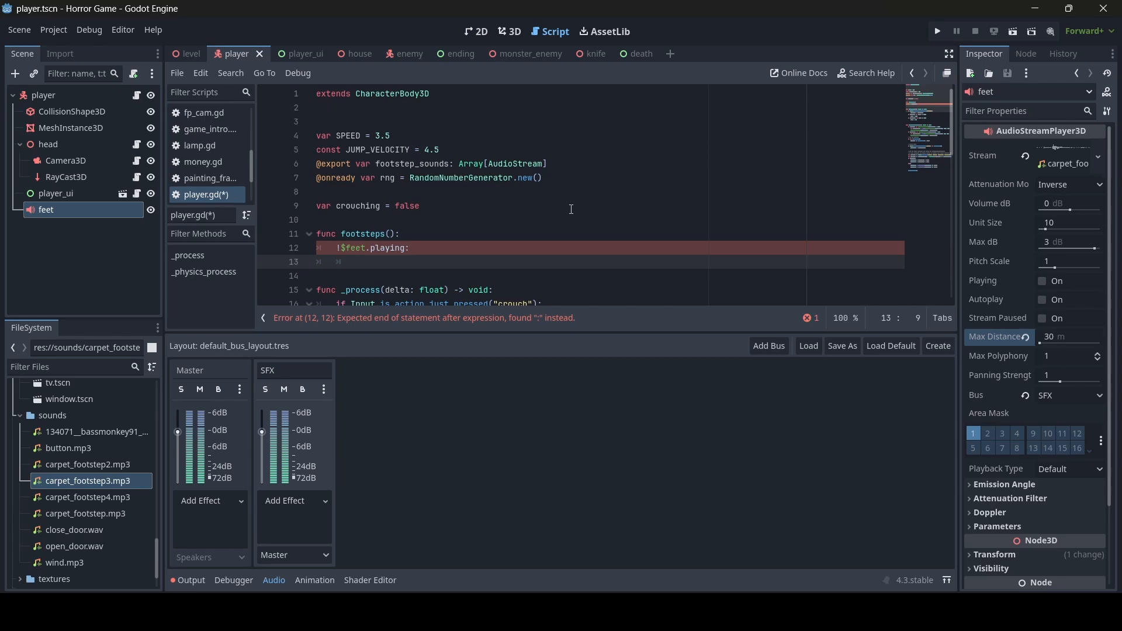
- Wrap line 12 in an if check that $feet is not already playing
text($feet.)
click(338, 247)
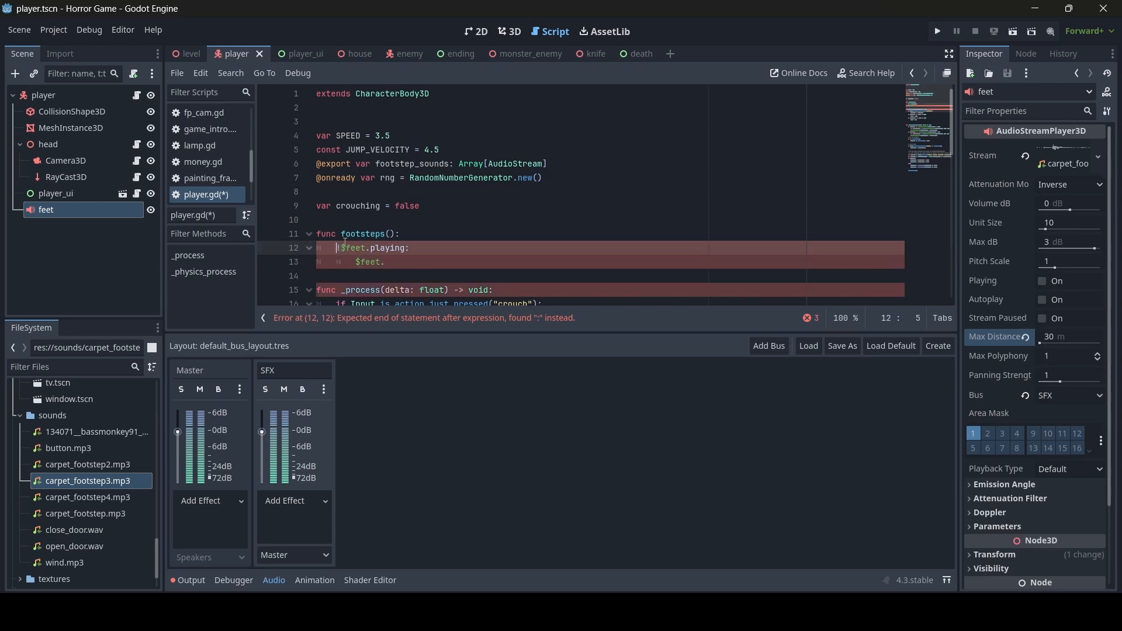
text(if)
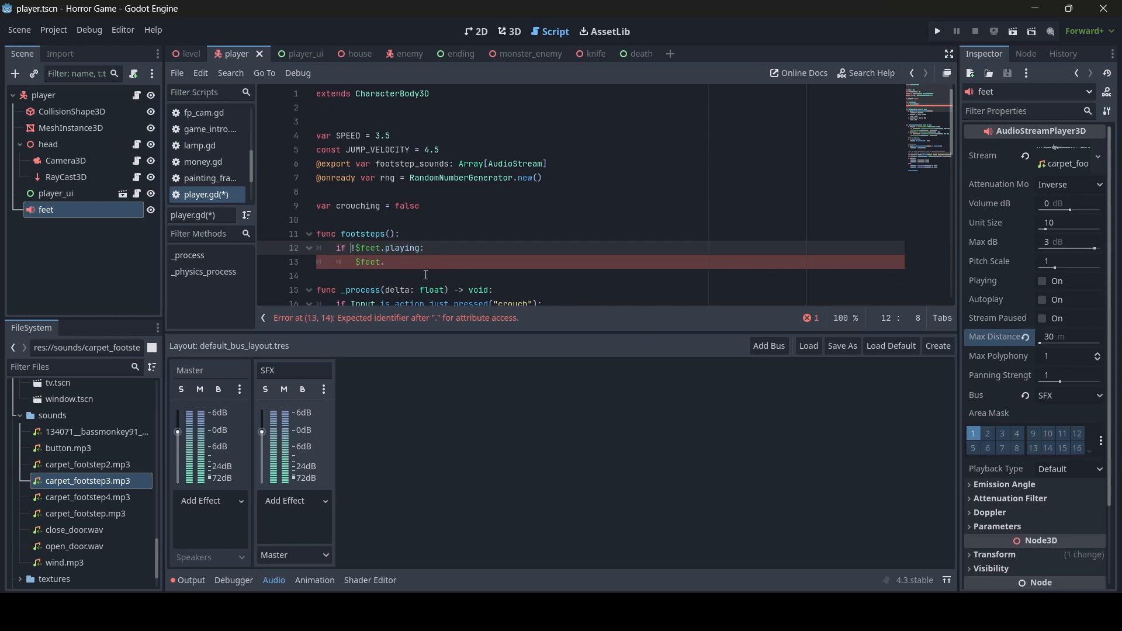
- On line 13 set $feet.stream = footstep_sounds[rng.randi_range(0, footstep_sounds.size() - 1)]
click(441, 261)
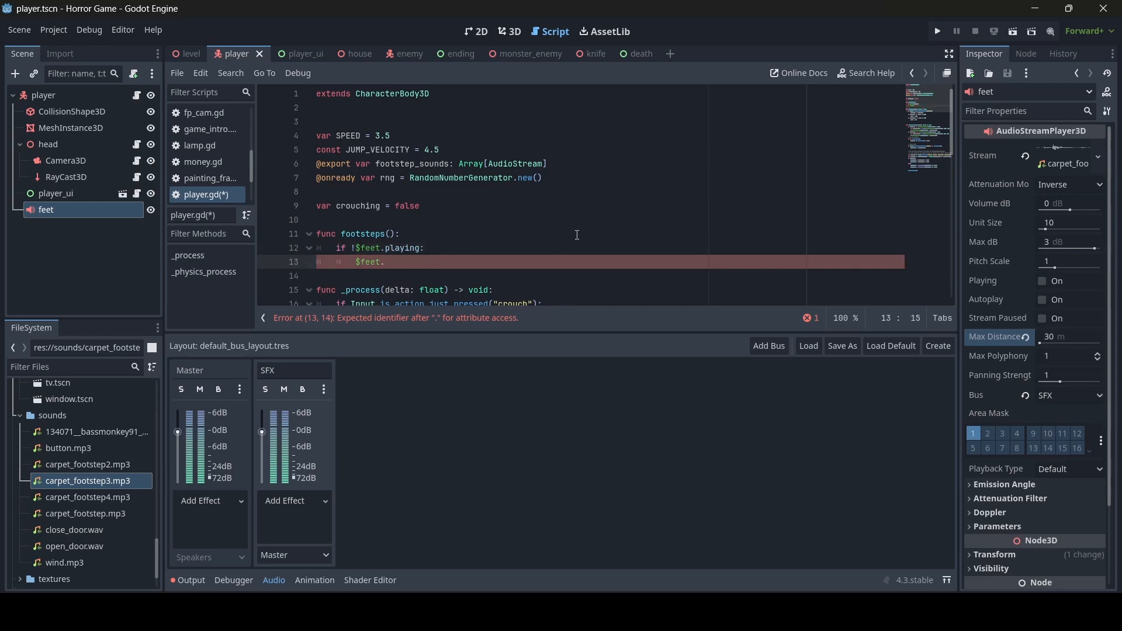
text(st)
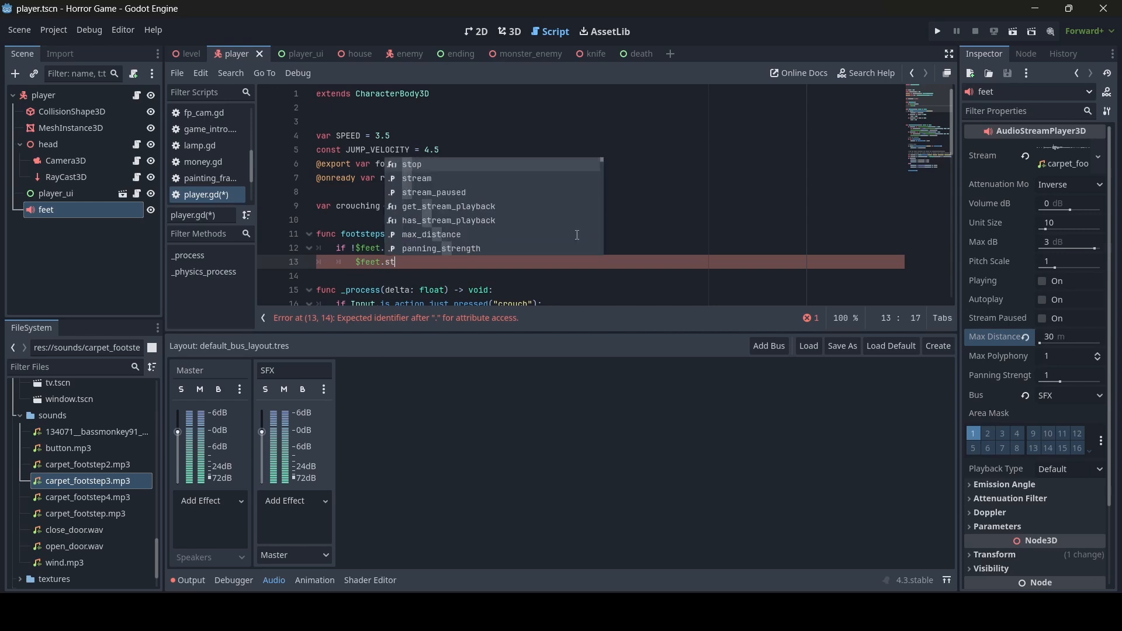
text(ream =)
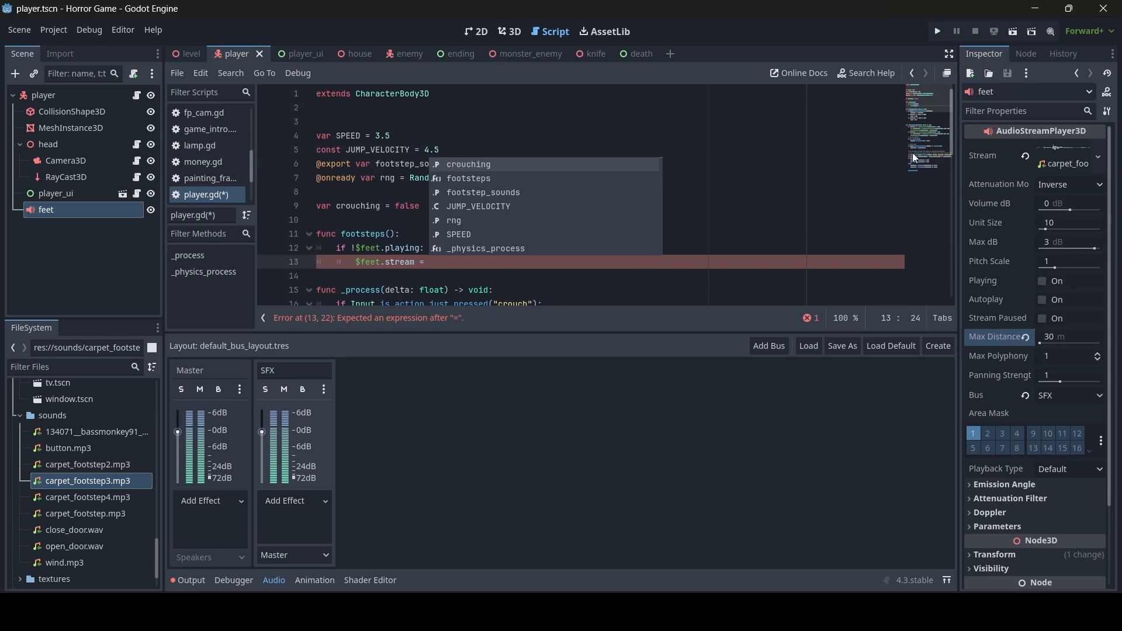
click(506, 262)
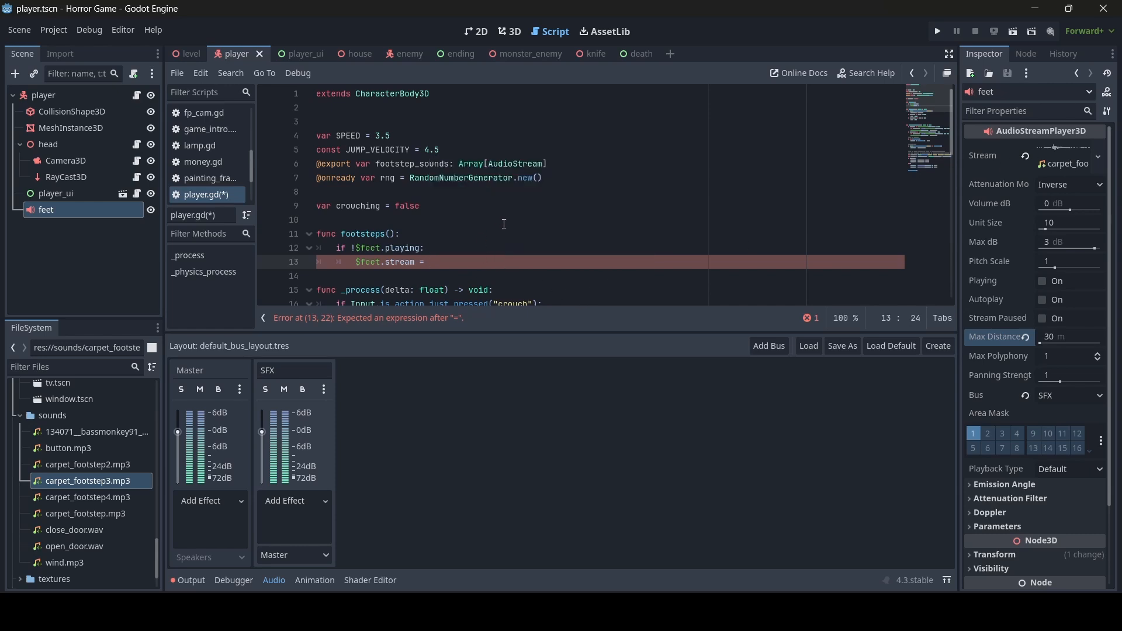
text(foots)
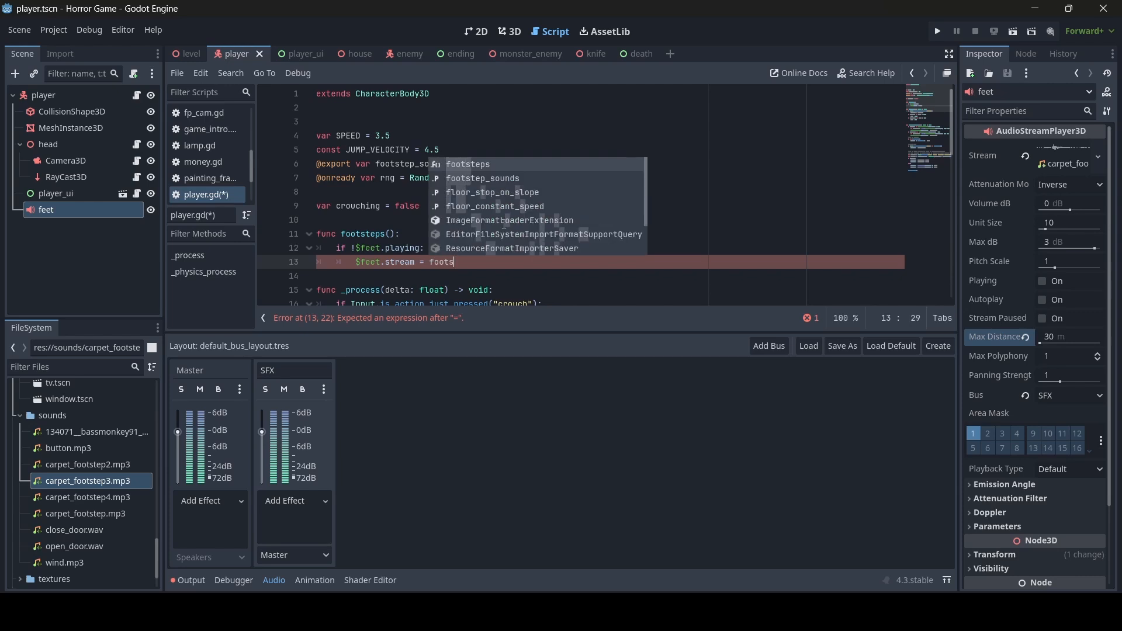
text(tep_so)
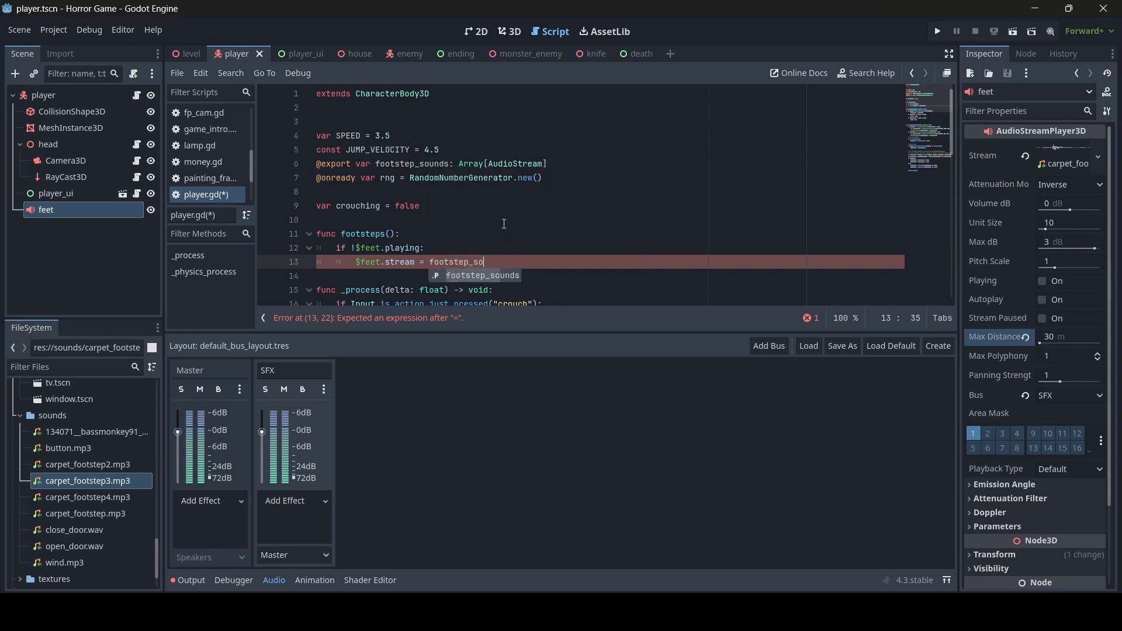
key(Return)
text([)
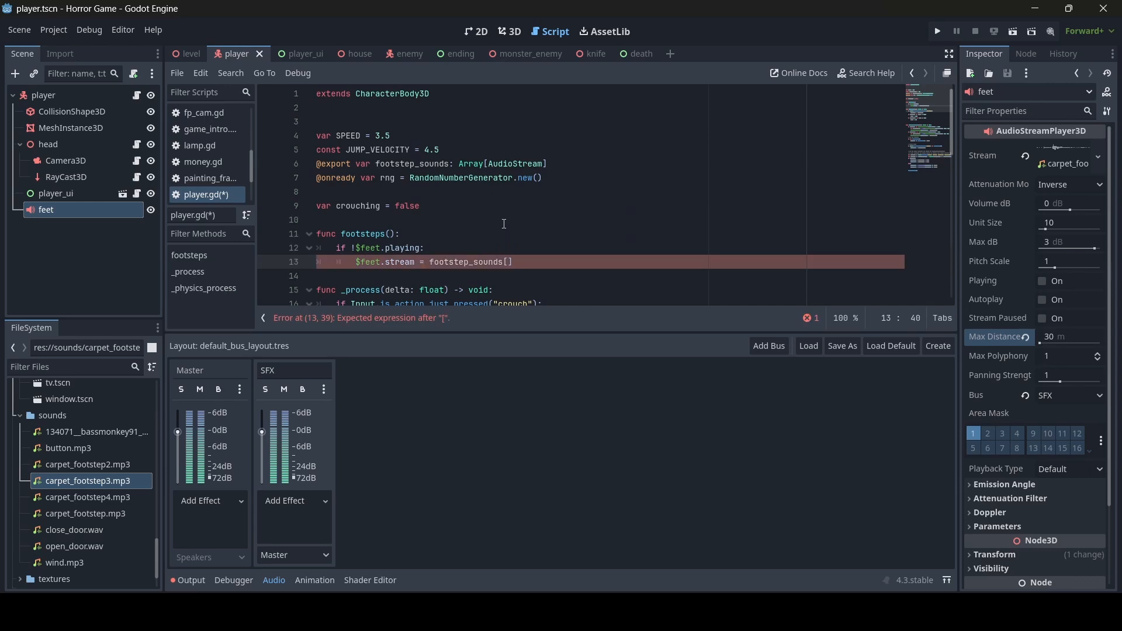
text(rng.randi)
text(_rang)
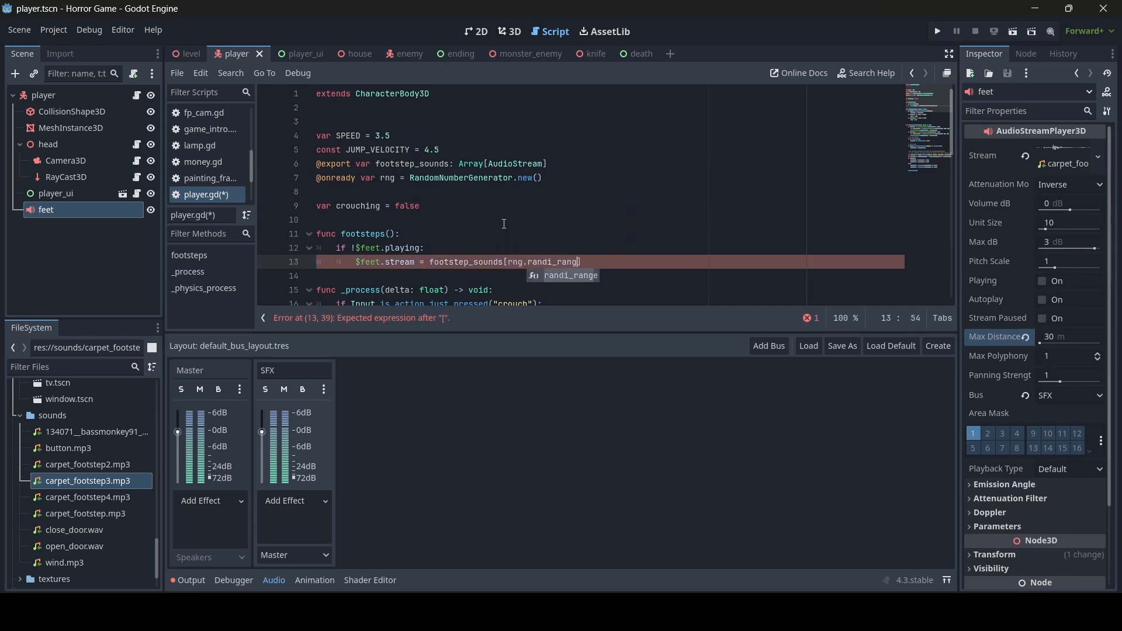
key(Return)
text(0, foots)
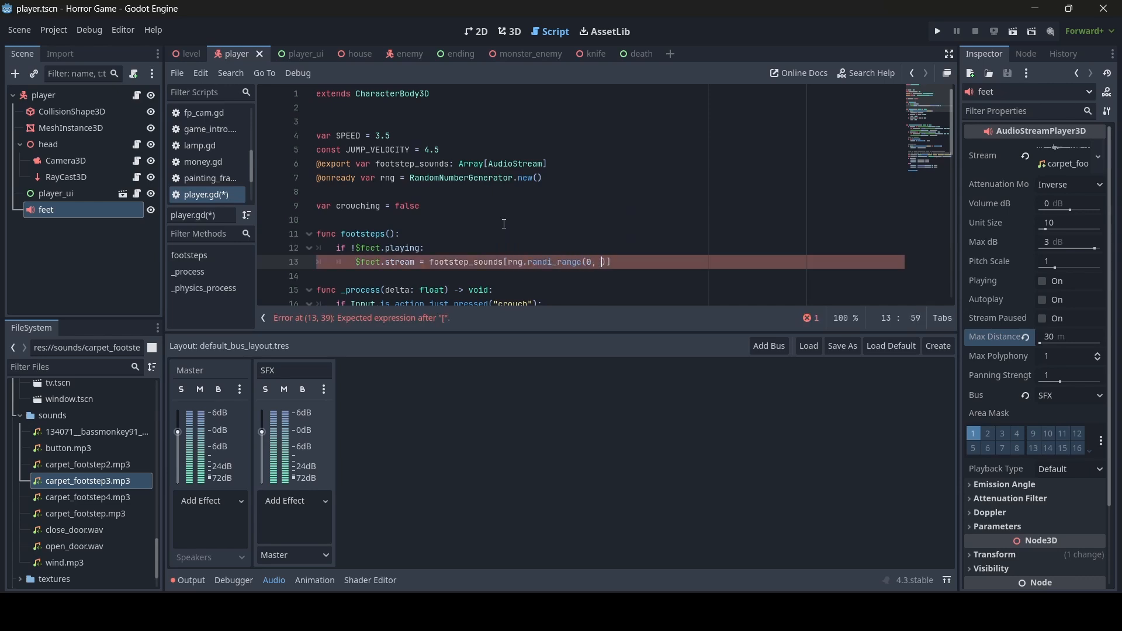
text(tep_sou)
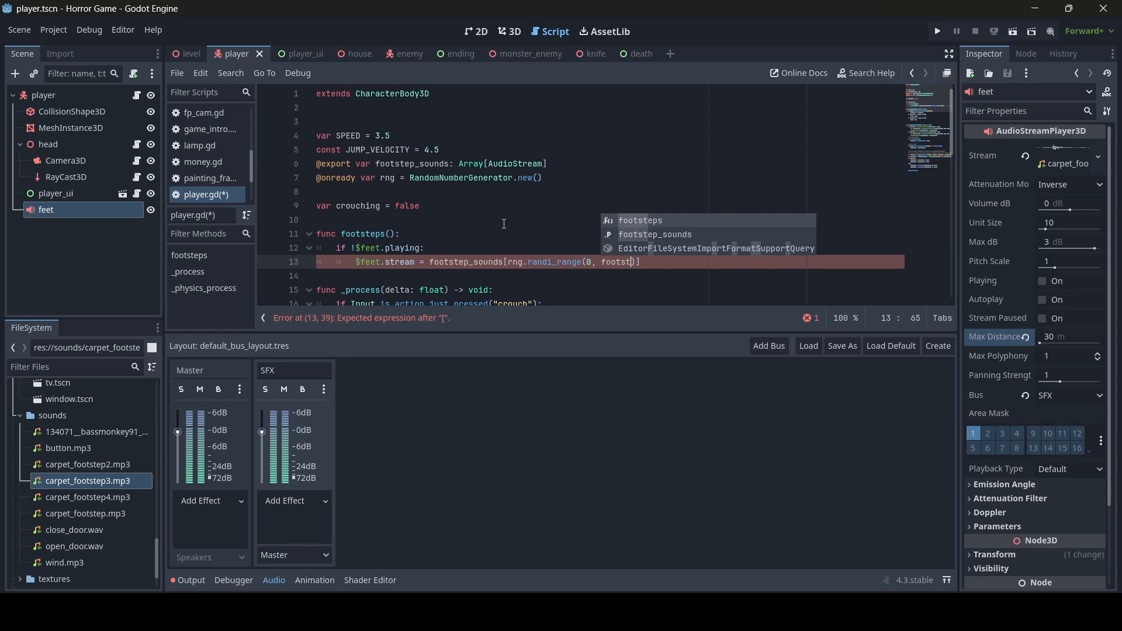
key(Return)
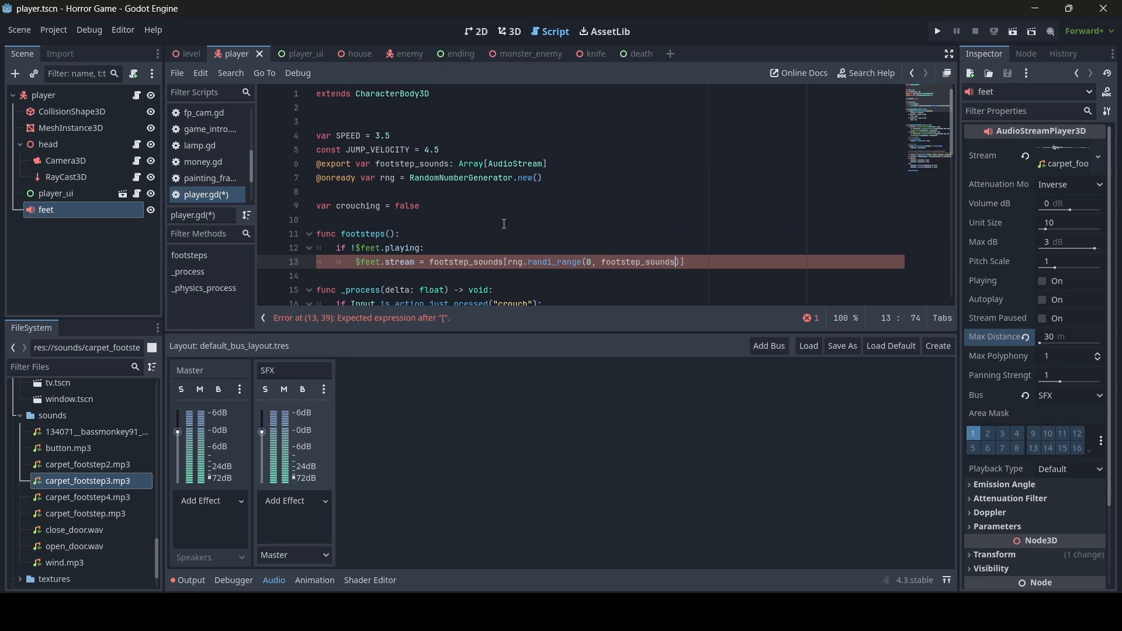
text(.size() - 1)
- Save the script and check the placement of size() - 1 in the randi_range call
key(ctrl+s)
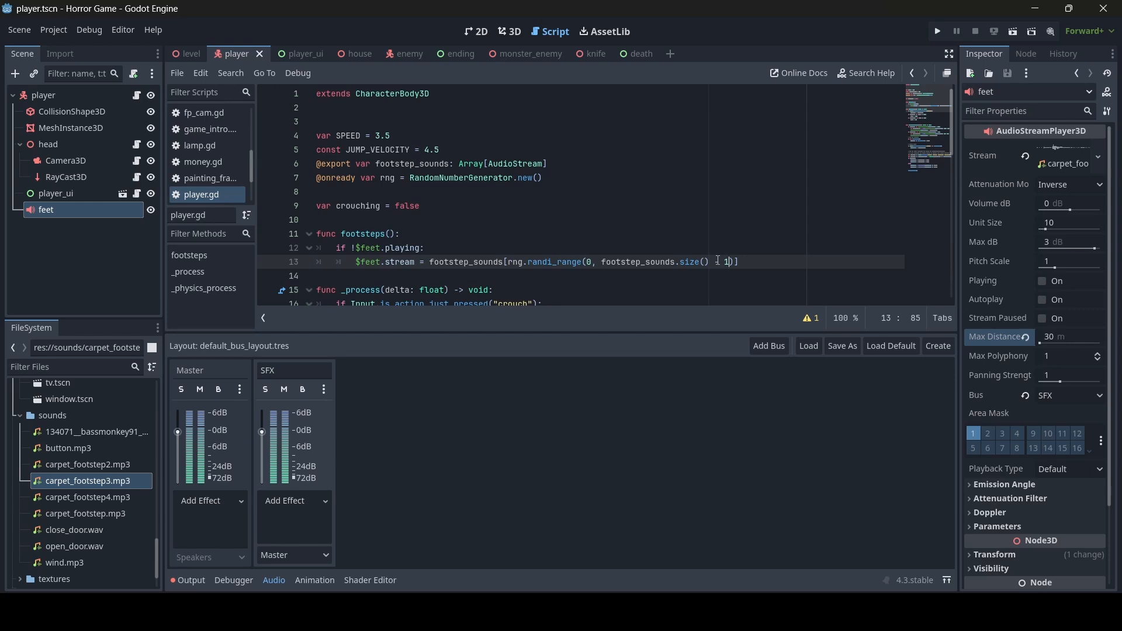
click(702, 262)
click(731, 262)
key(shift+Left)
key(shift+Left)
key(shift+Left)
key(shift+Left)
click(722, 261)
- Add $feet.play() on a new line 14 after the stream assignment
click(750, 260)
key(Return)
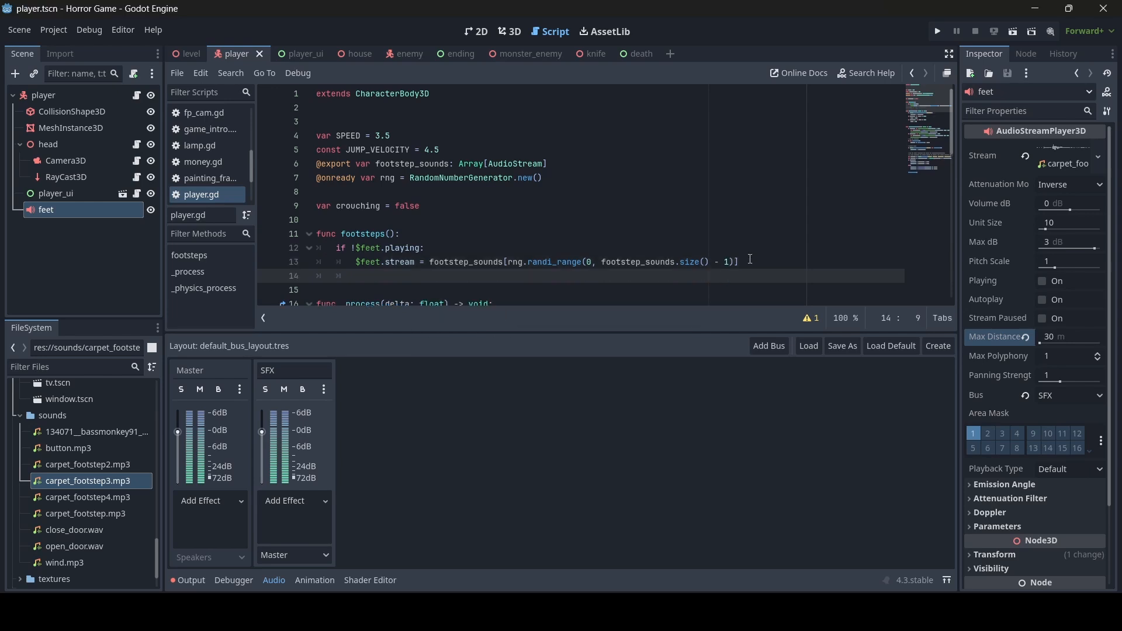
text($feet)
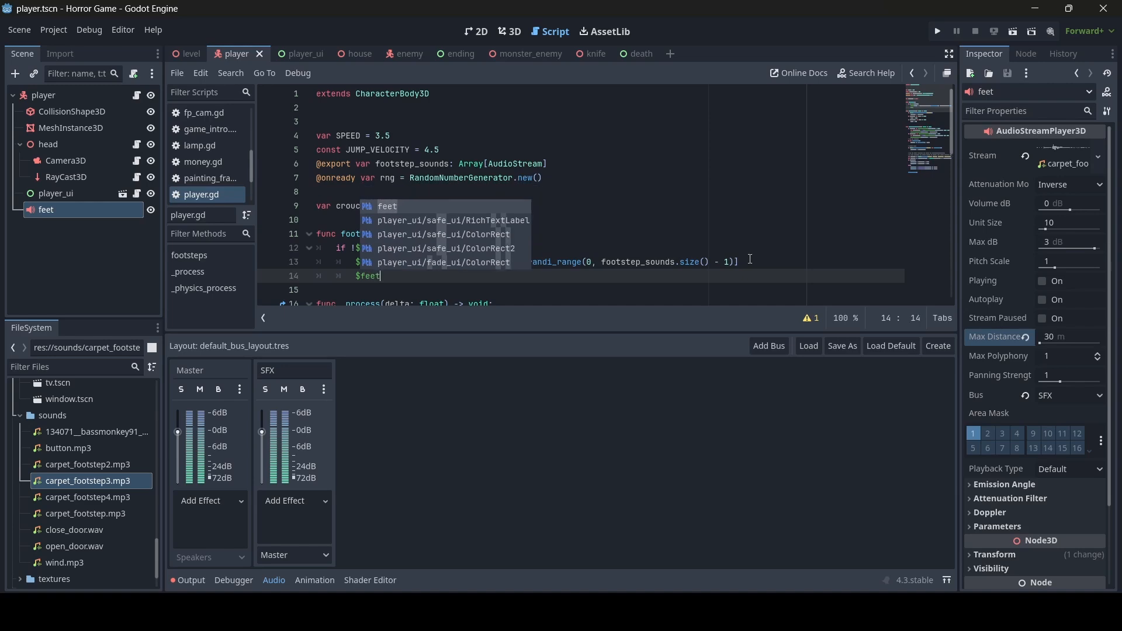
text(.play())
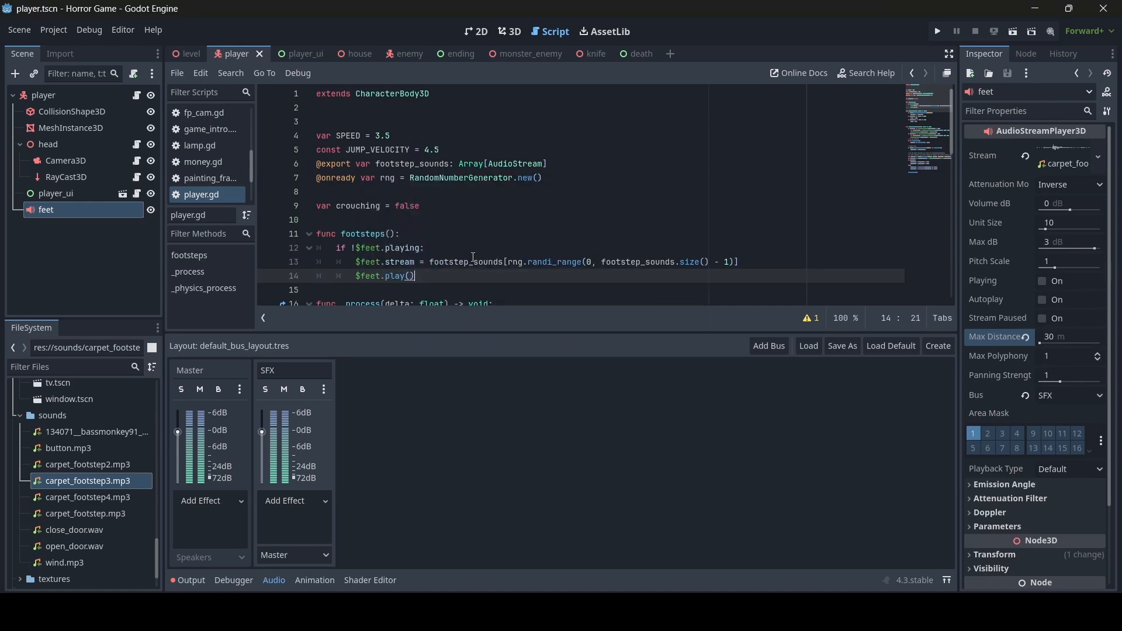
scroll(474, 257, down, 12)
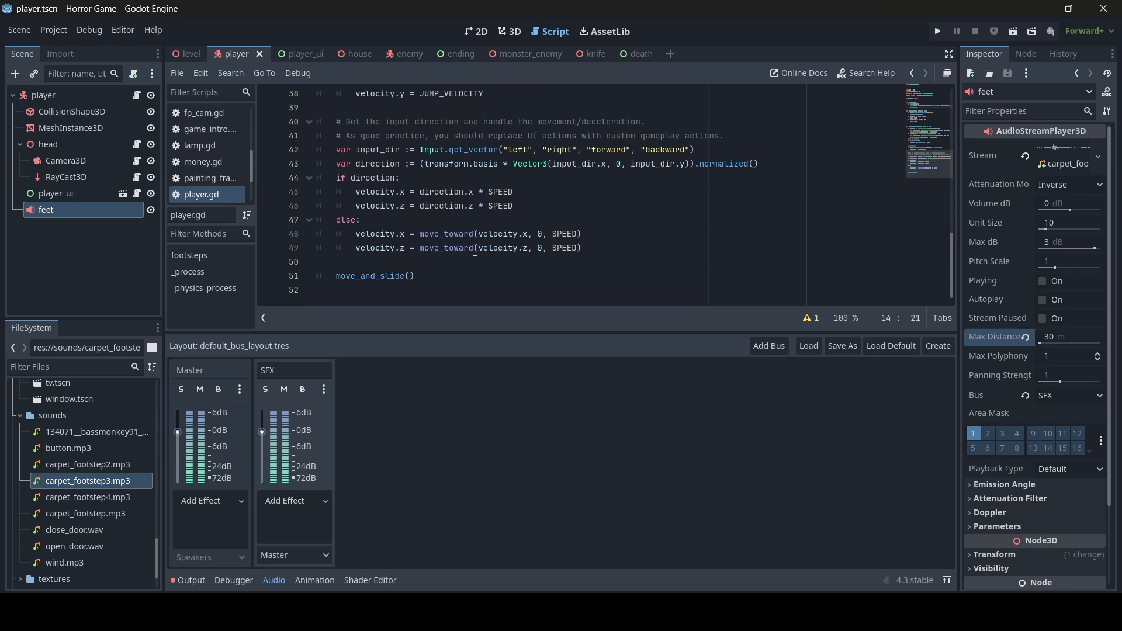
scroll(409, 252, up, 2)
scroll(381, 257, up, 3)
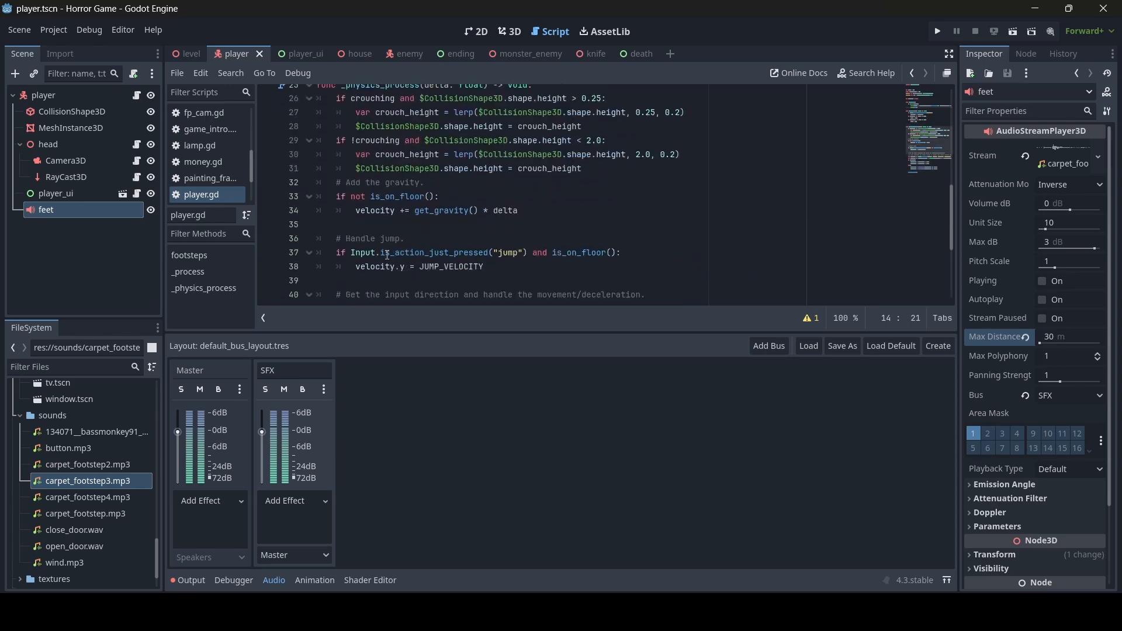
scroll(388, 255, down, 5)
- Call footsteps() inside the 'if direction:' block of _physics_process
click(422, 180)
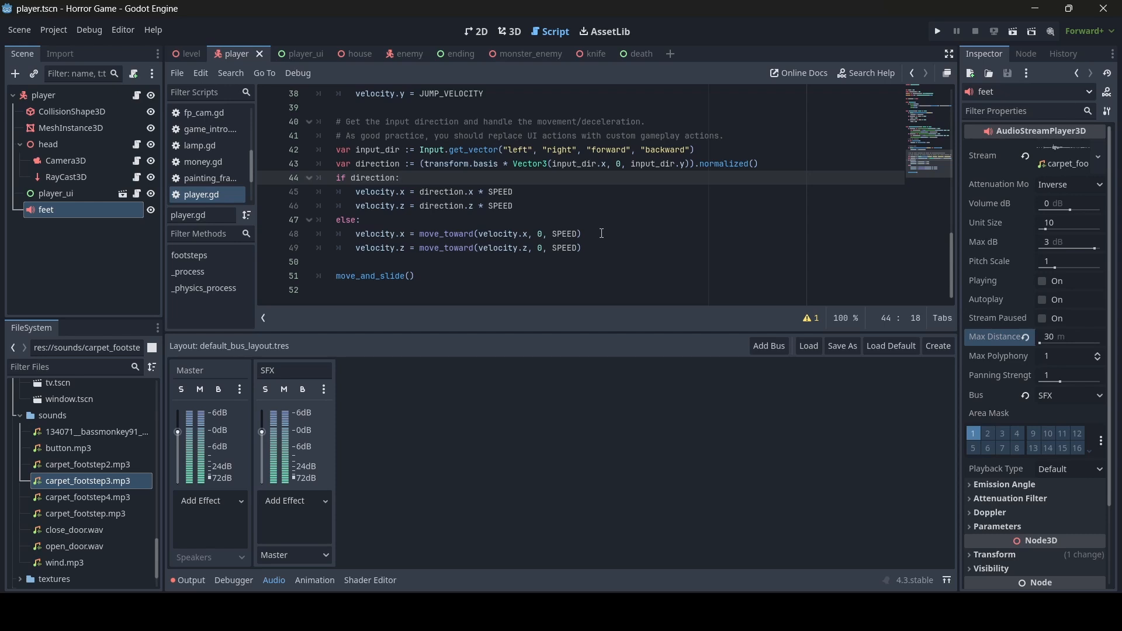
key(Return)
text(foo)
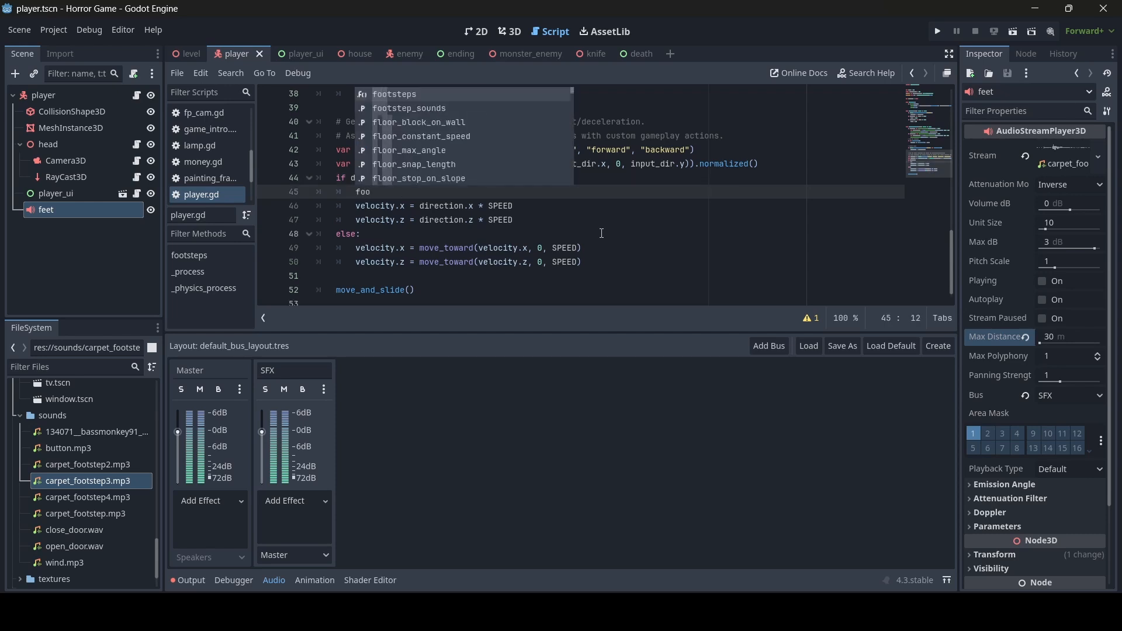
key(Return)
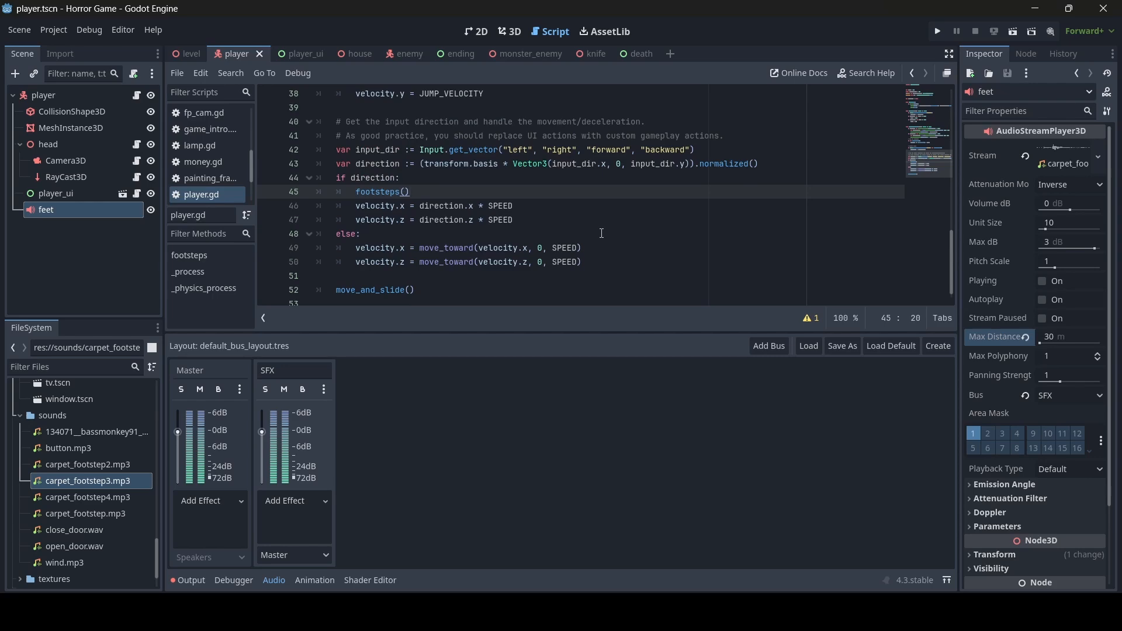
scroll(601, 233, up, 10)
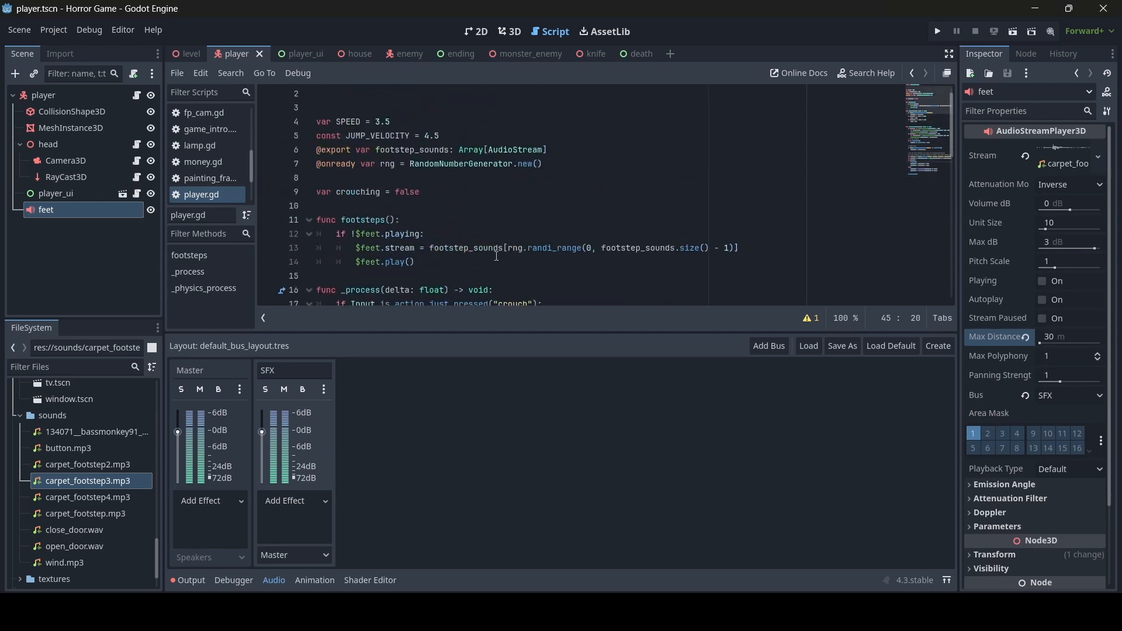
click(497, 256)
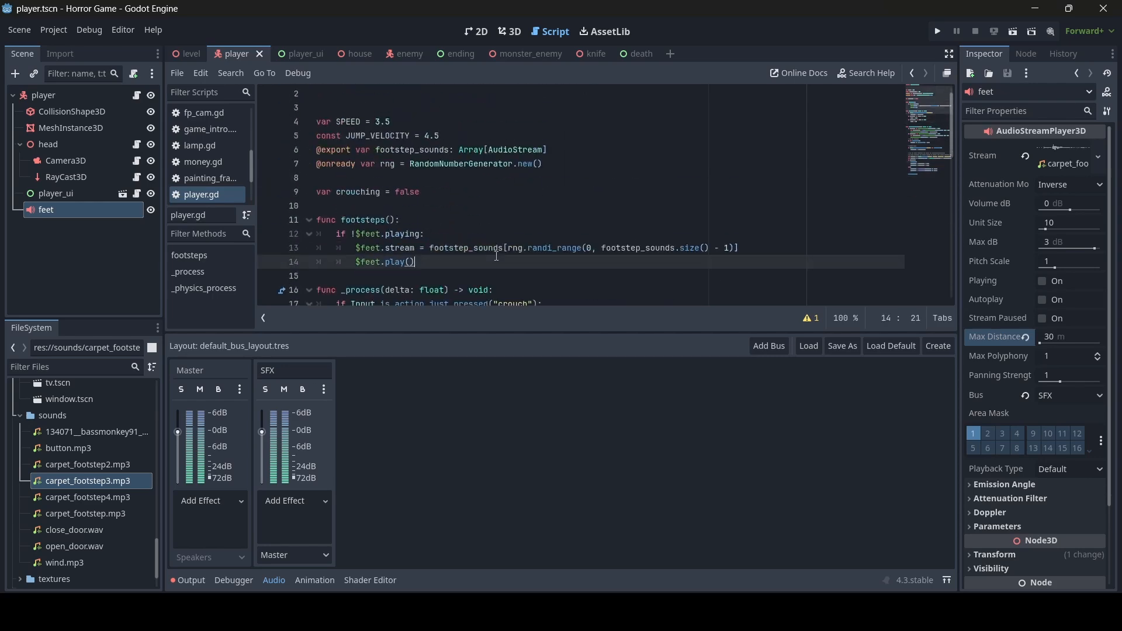
click(58, 98)
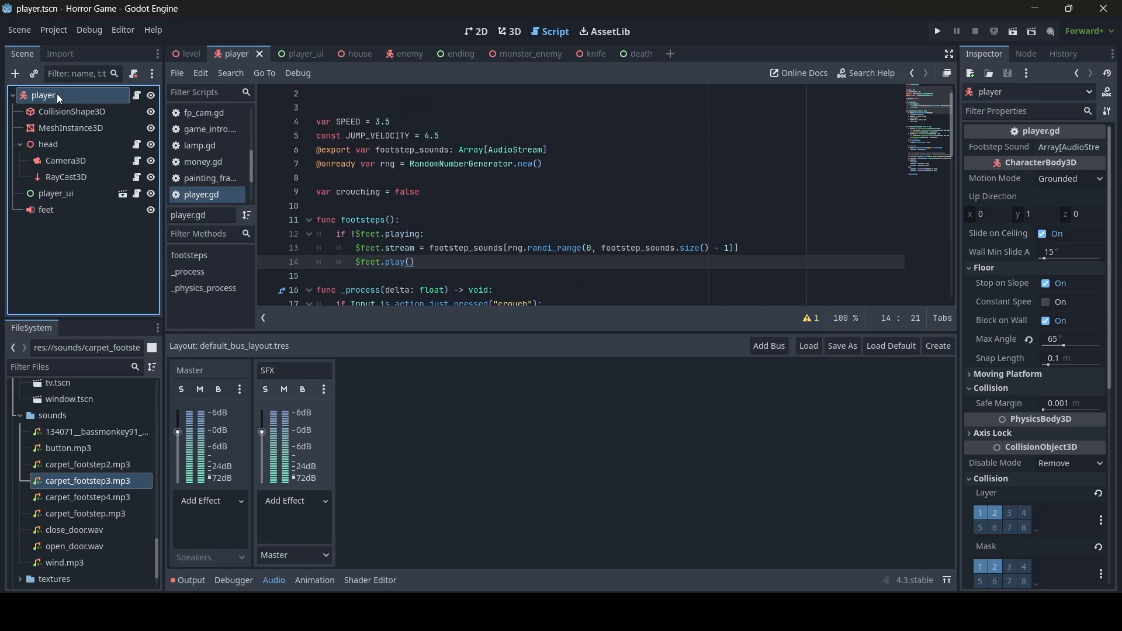
- Expand Footstep Sounds, add four empty elements, and load a carpet footstep clip into element 0
click(1069, 147)
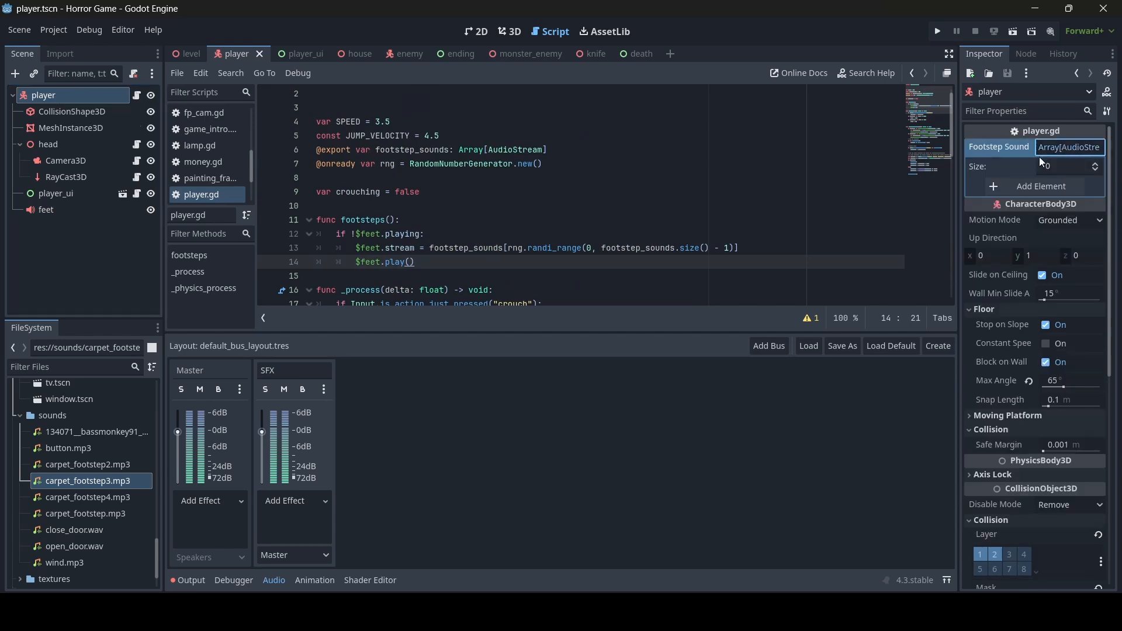
click(1034, 187)
click(1046, 206)
click(1052, 225)
click(1048, 245)
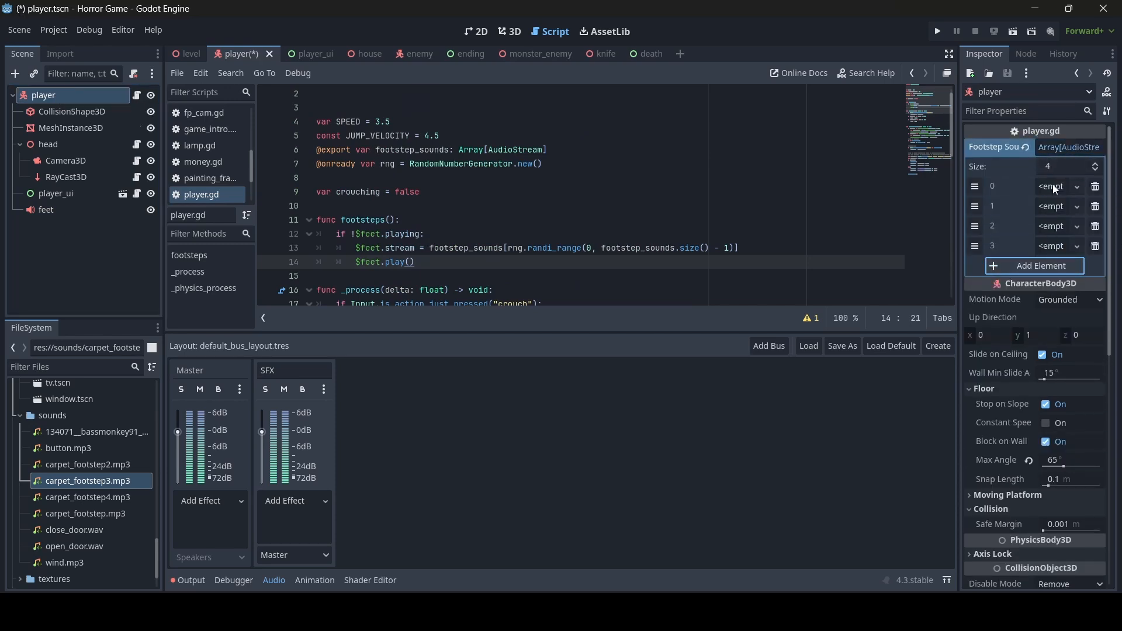
click(1055, 187)
click(973, 384)
text(car)
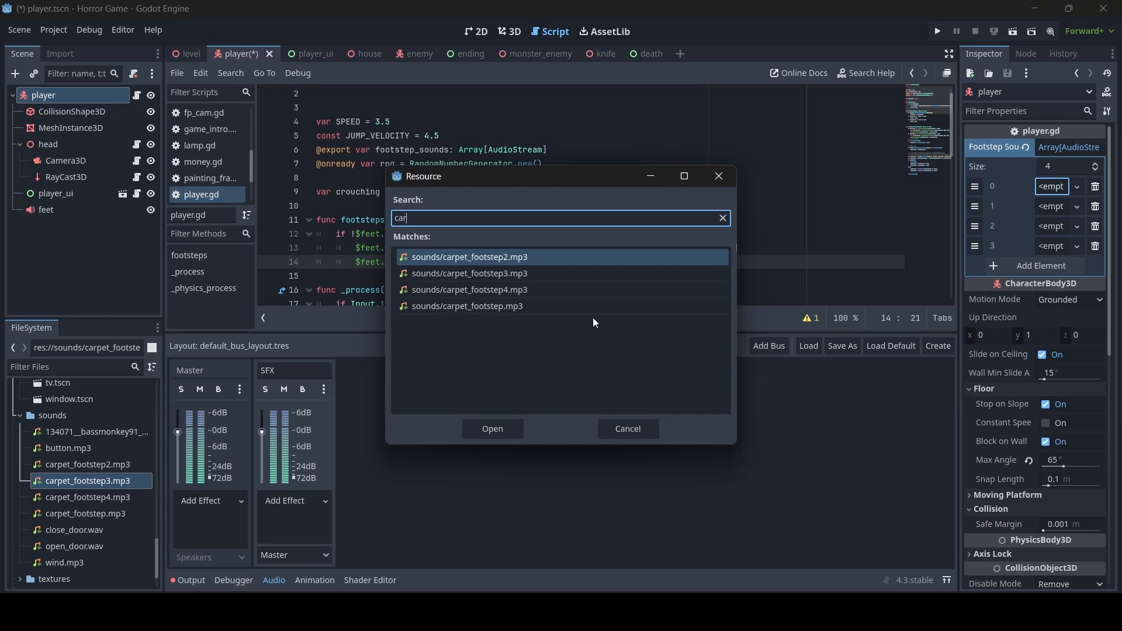
double_click(479, 290)
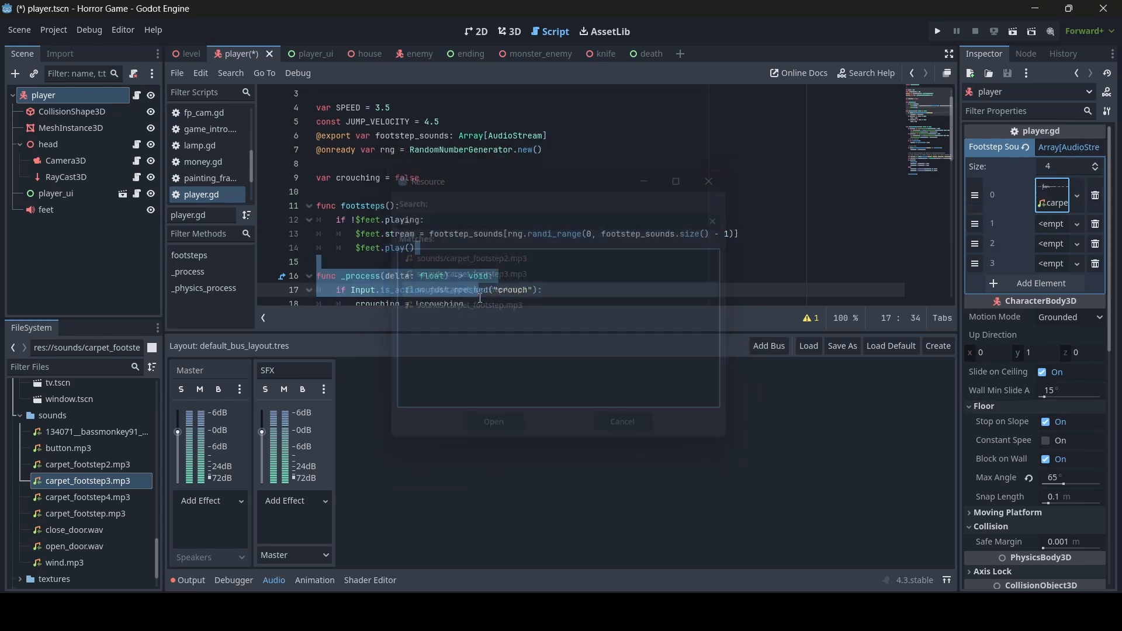
- Remove the first element, then load carpet_footstep.mp3 into element 0 and a carpet clip into element 1
click(1095, 194)
click(1049, 184)
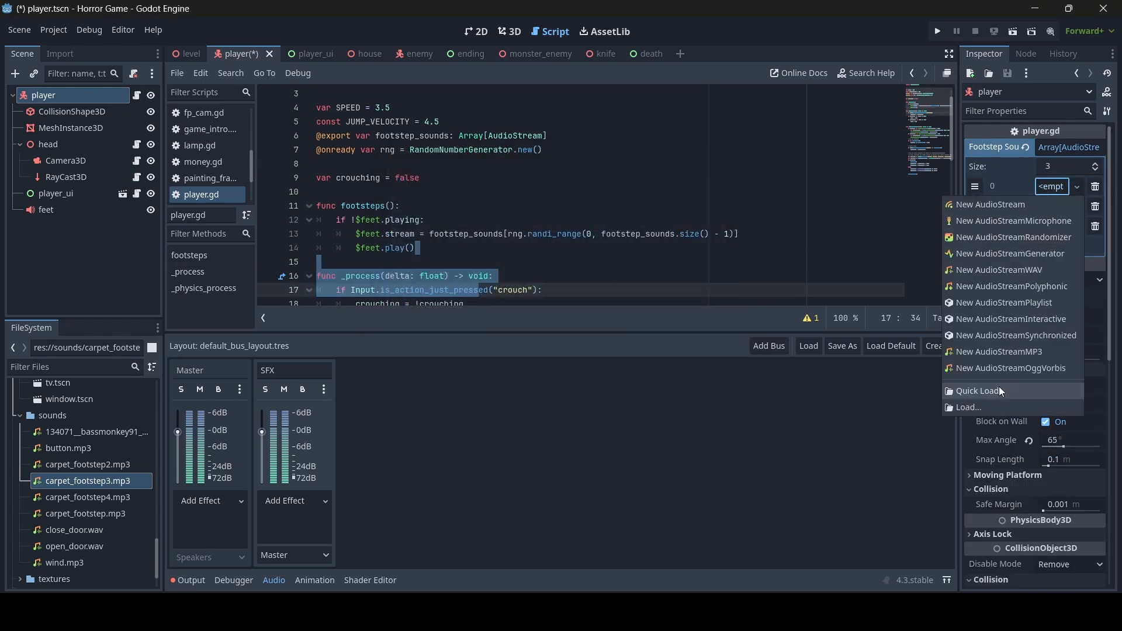
click(998, 390)
text(ca)
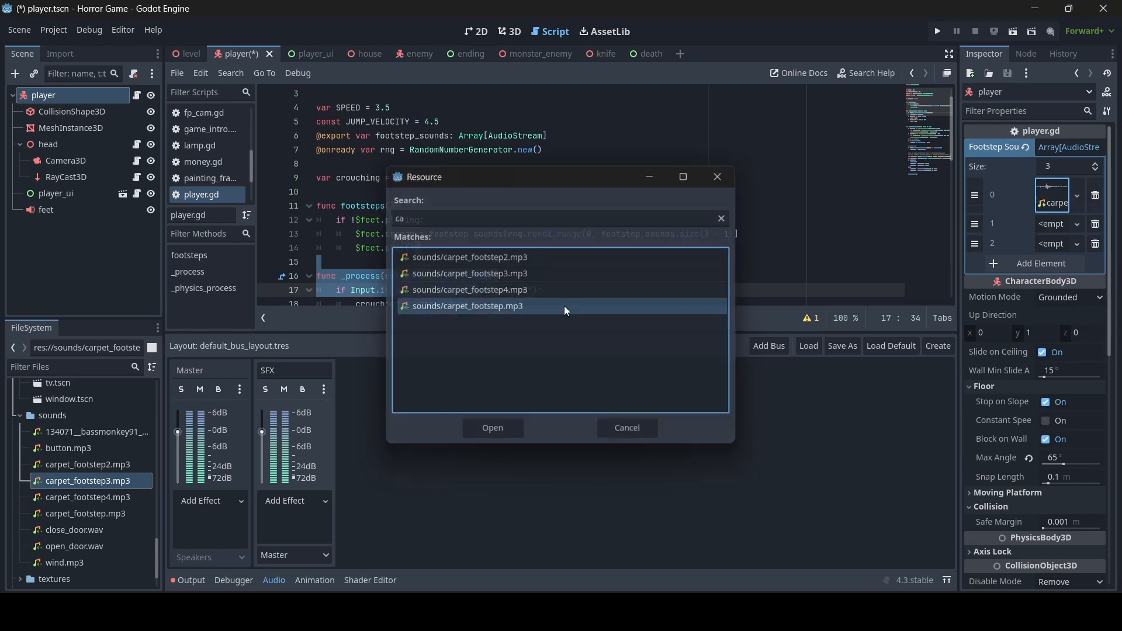
double_click(563, 306)
click(1052, 224)
click(973, 427)
text(ca)
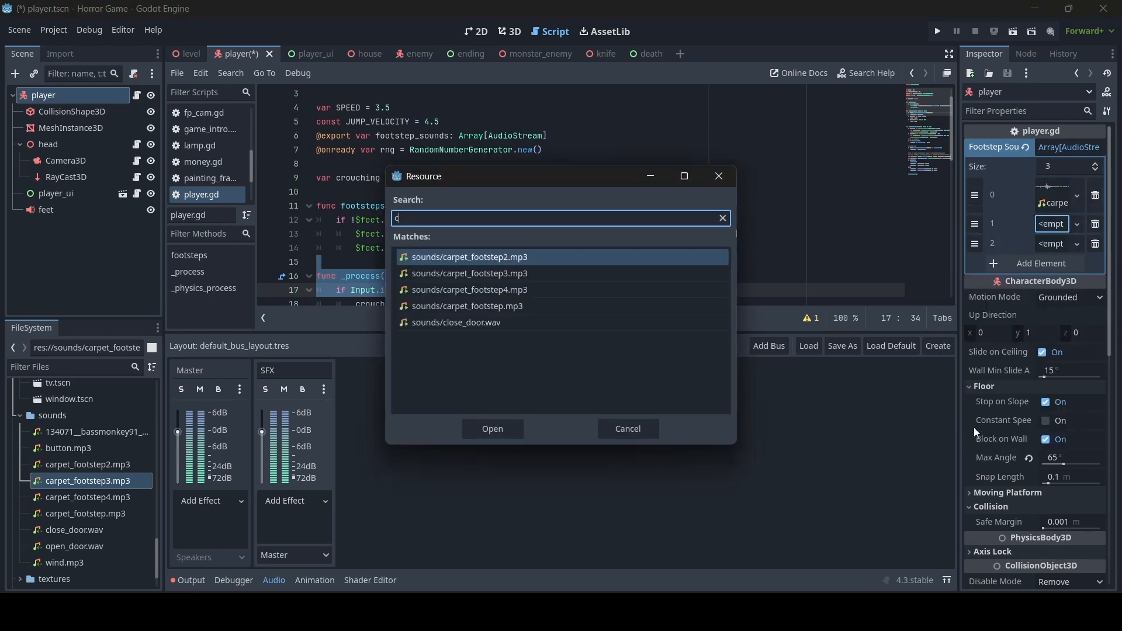
double_click(528, 257)
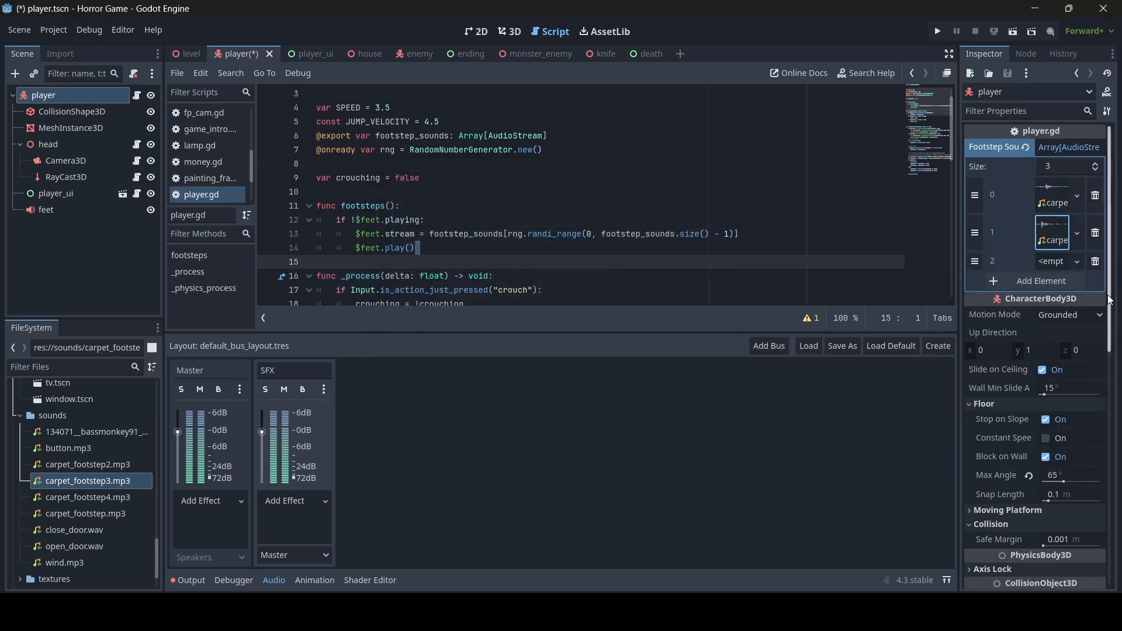
- Load carpet_footstep3.mp3 into element 2 and carpet_footstep4 into a new element 3
click(1052, 261)
click(969, 473)
text(car)
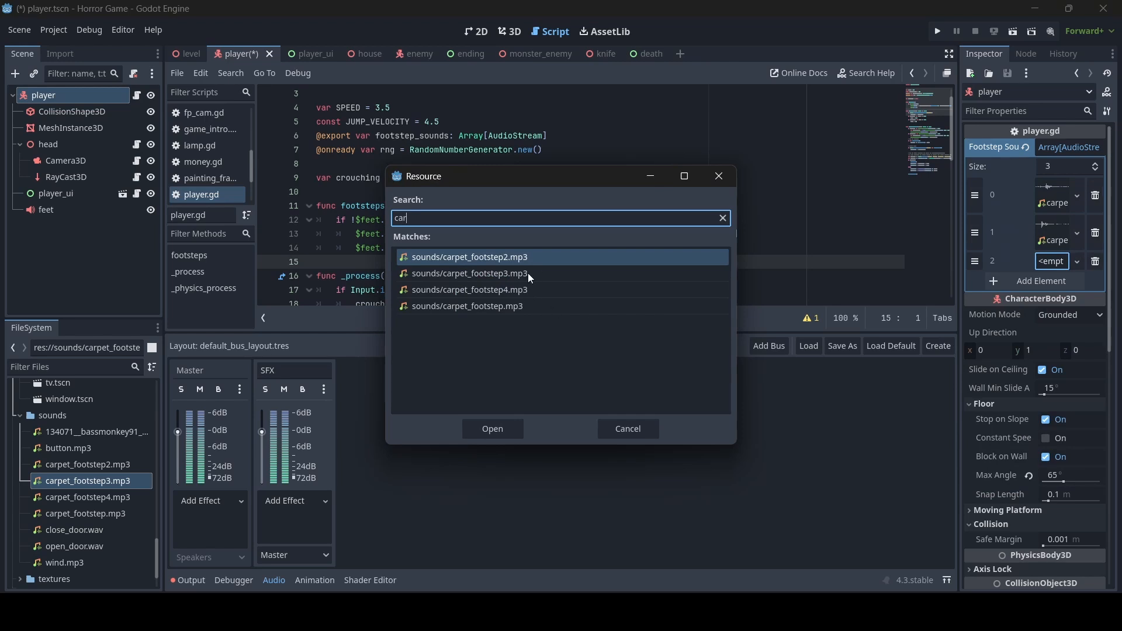
double_click(527, 273)
click(1052, 301)
click(1051, 299)
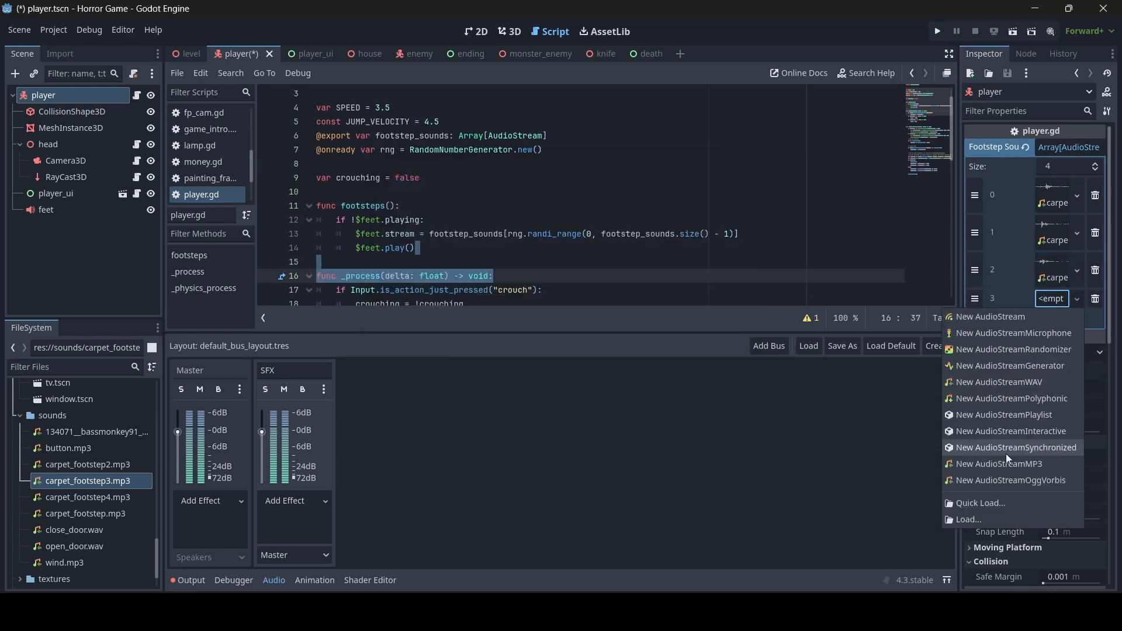
click(999, 507)
text(car)
double_click(495, 292)
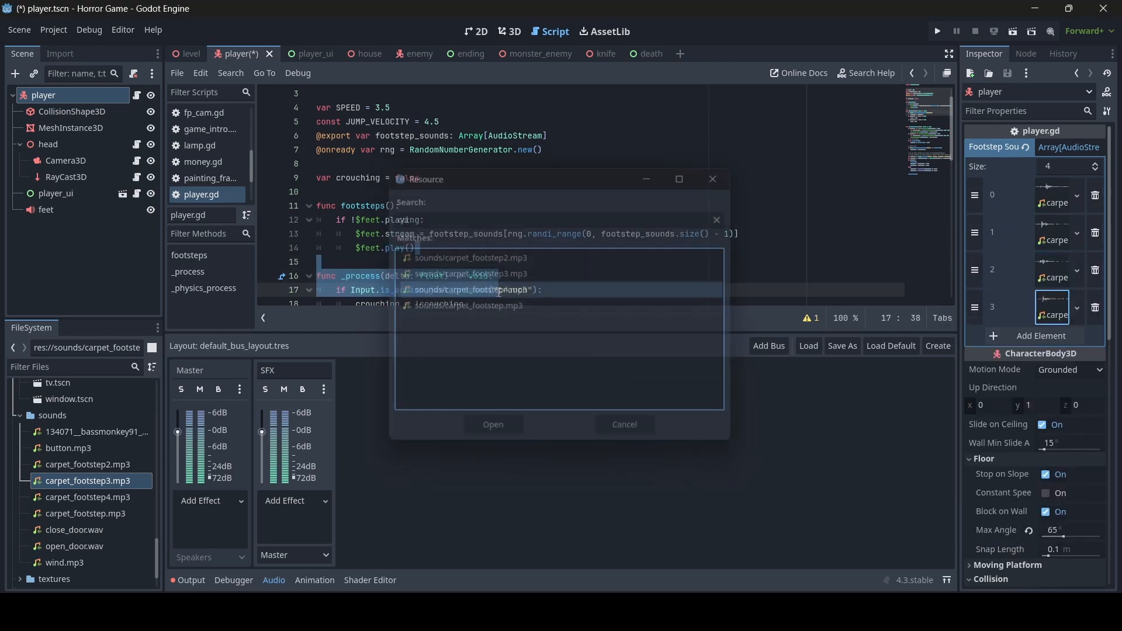
- Save player.tscn and switch to the 3D view around the player
click(537, 205)
key(ctrl+s)
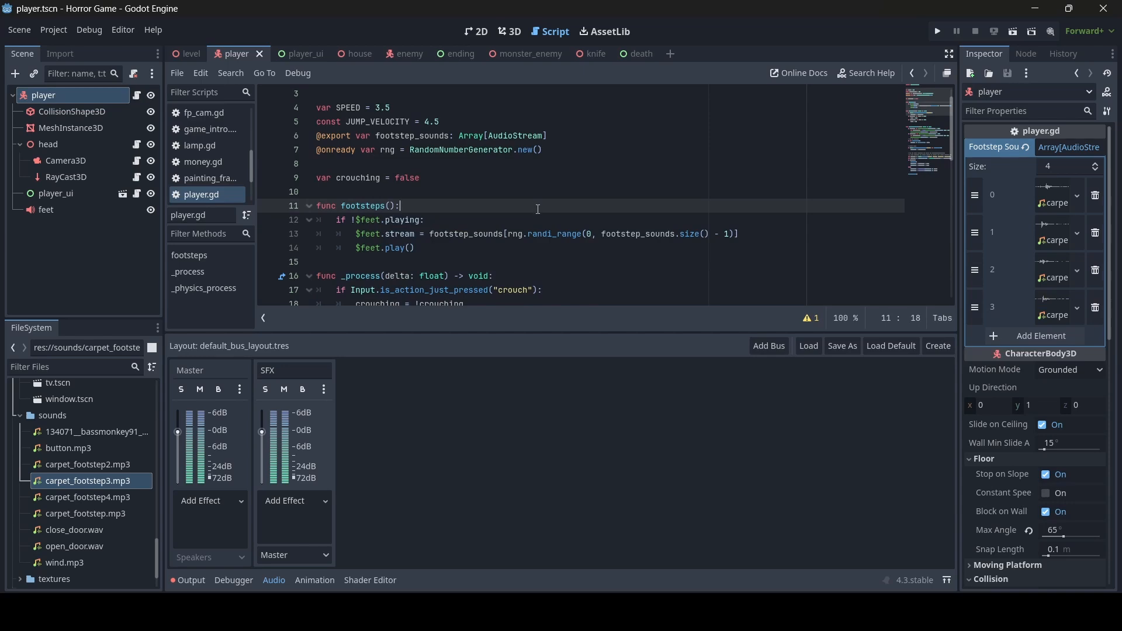
click(509, 32)
scroll(549, 187, down, 4)
middle_drag(549, 187, 508, 155)
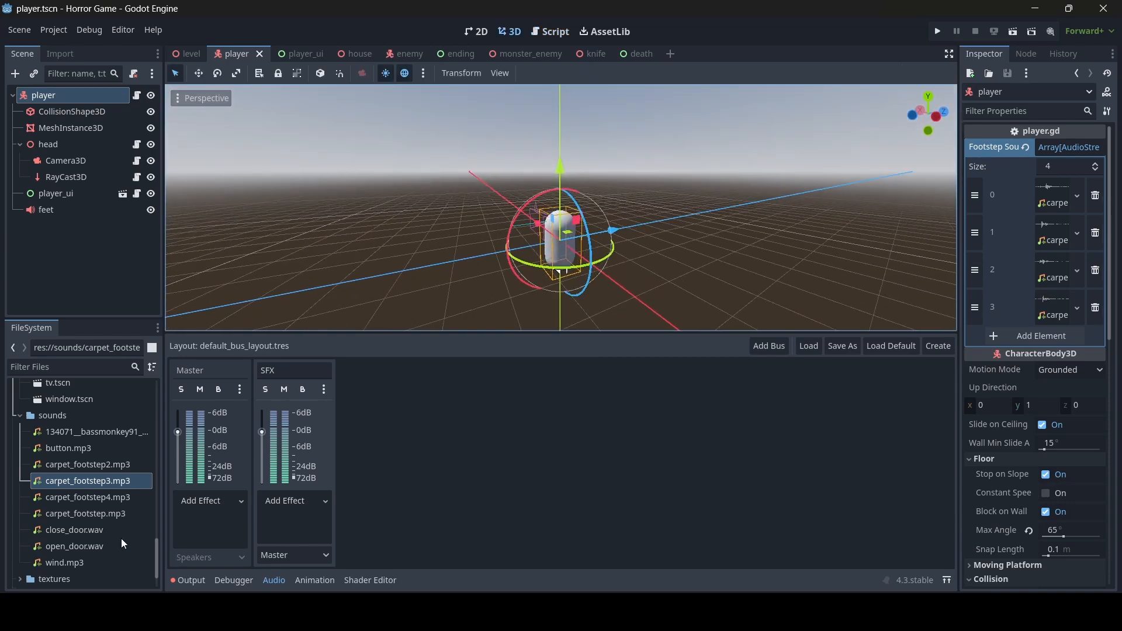
- Play and stop a preview of wind.mp3 in its import settings, then close them
click(200, 578)
scroll(529, 388, up, 5)
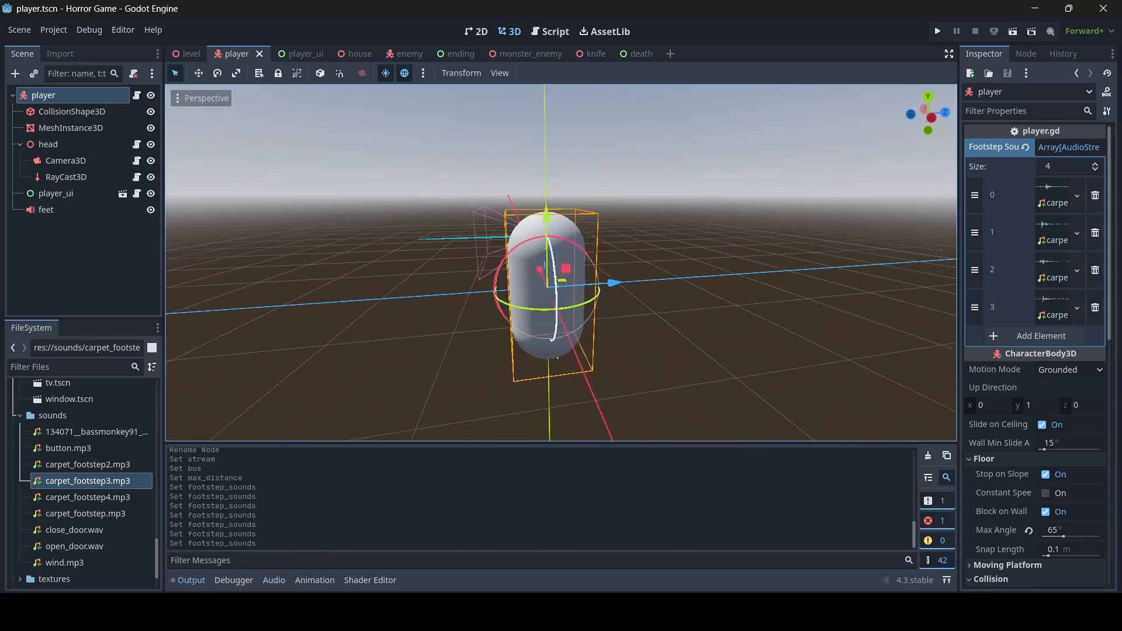
middle_drag(557, 358, 576, 372)
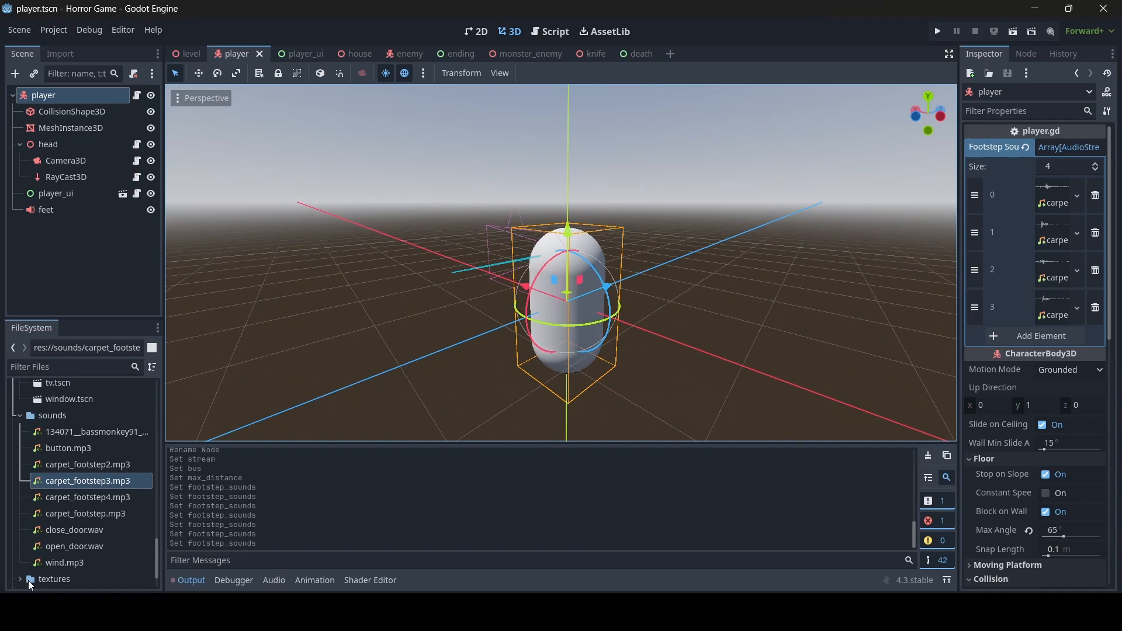
double_click(59, 562)
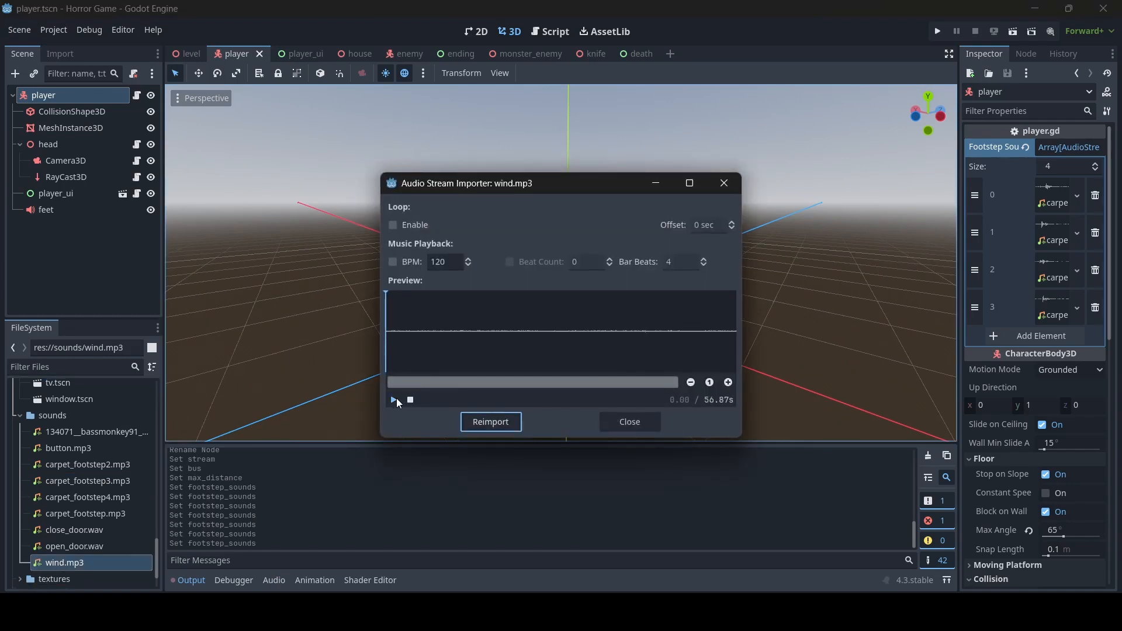
click(395, 399)
click(410, 400)
click(628, 424)
- Filter the FileSystem for 'intro' and open game_intro.tscn
middle_drag(319, 217, 407, 226)
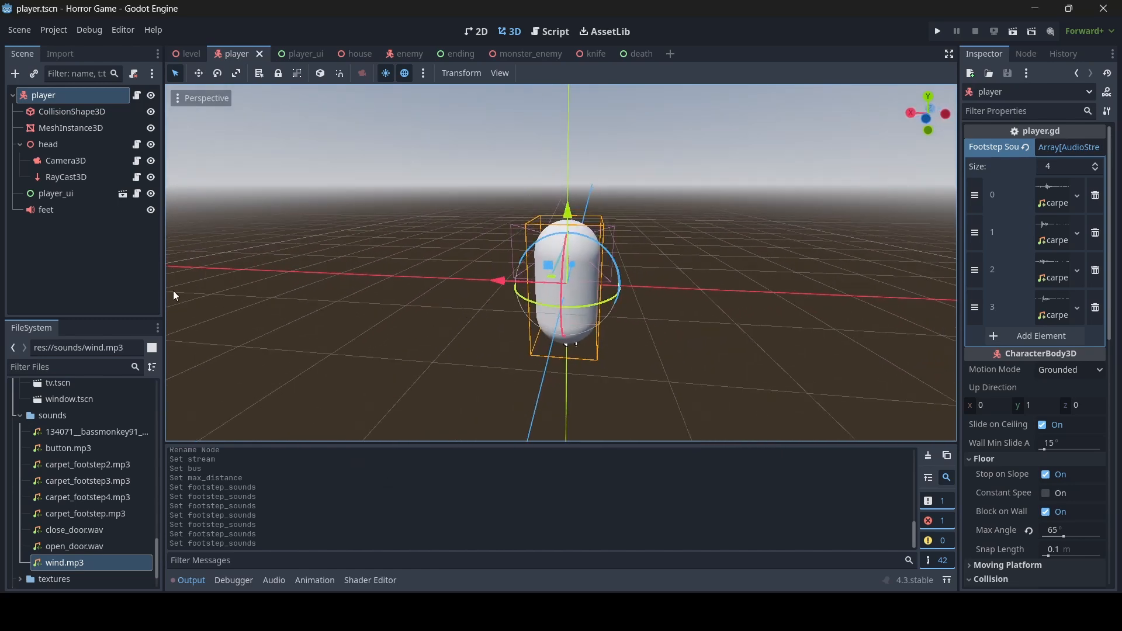
click(75, 373)
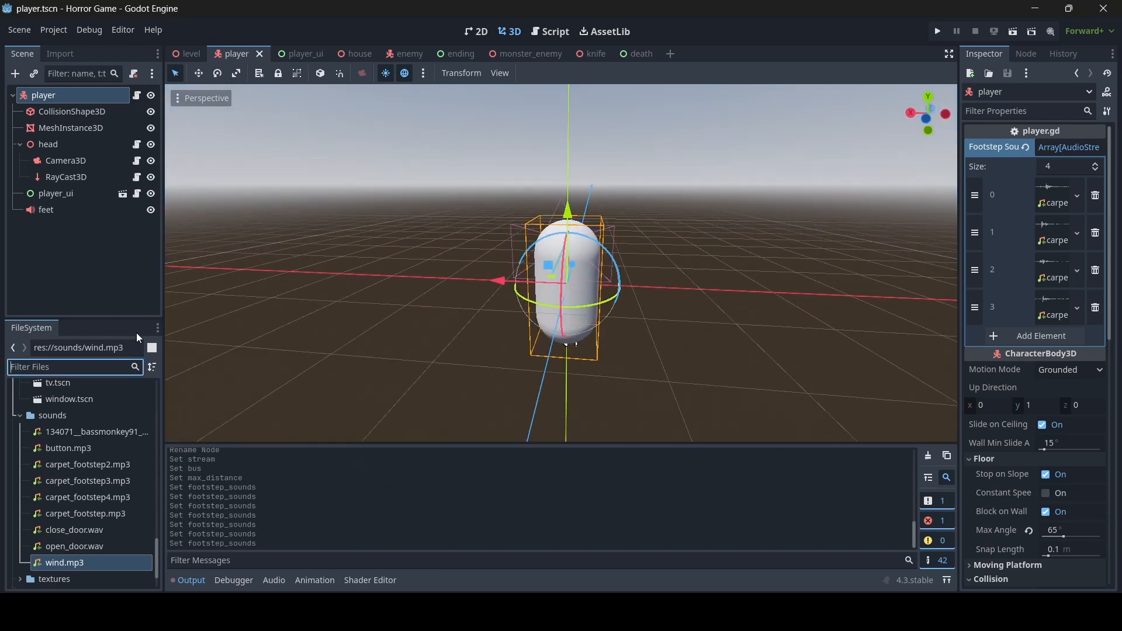
text(intro)
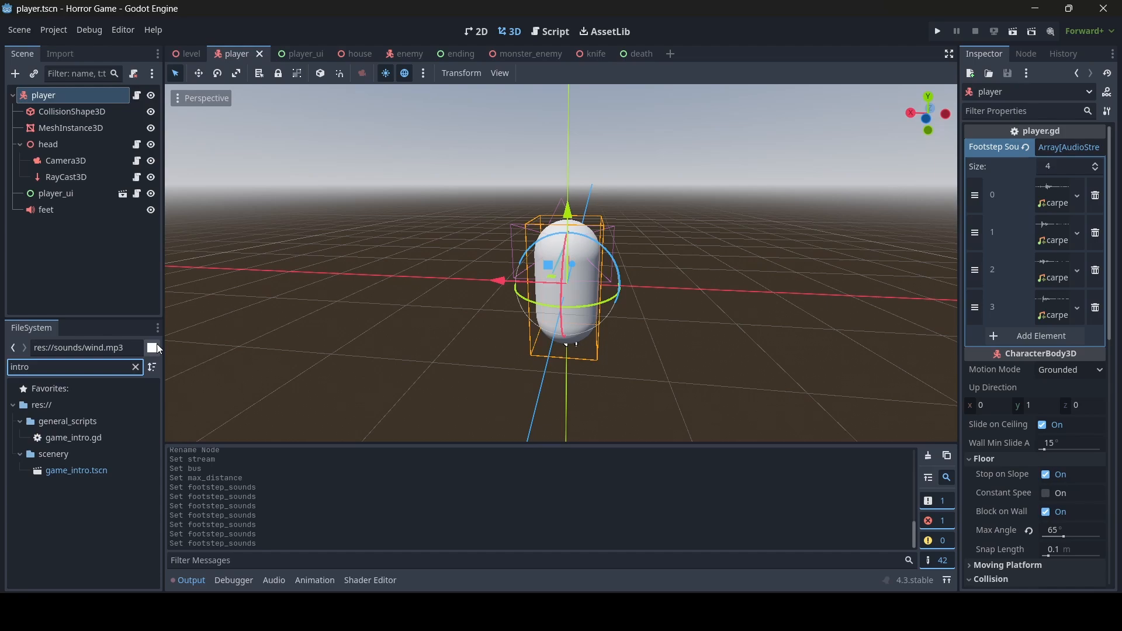
double_click(107, 471)
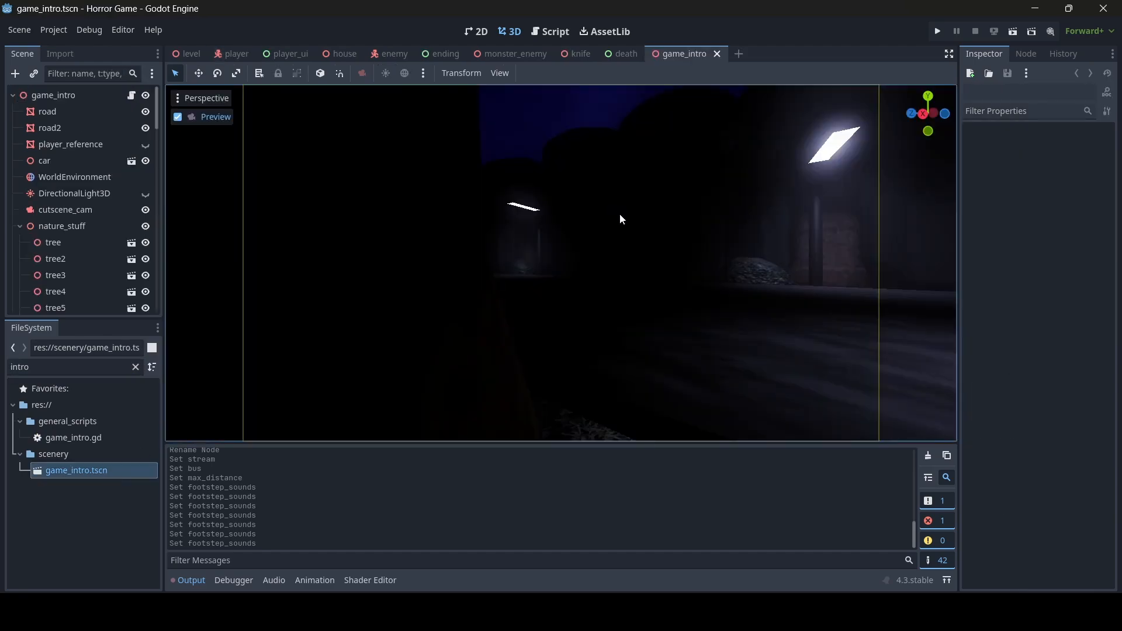
- Add an AudioStreamPlayer3D as a child of the game_intro root node
click(181, 115)
right_drag(246, 175, 237, 121)
key(w)
key(s)
key(s)
key(w)
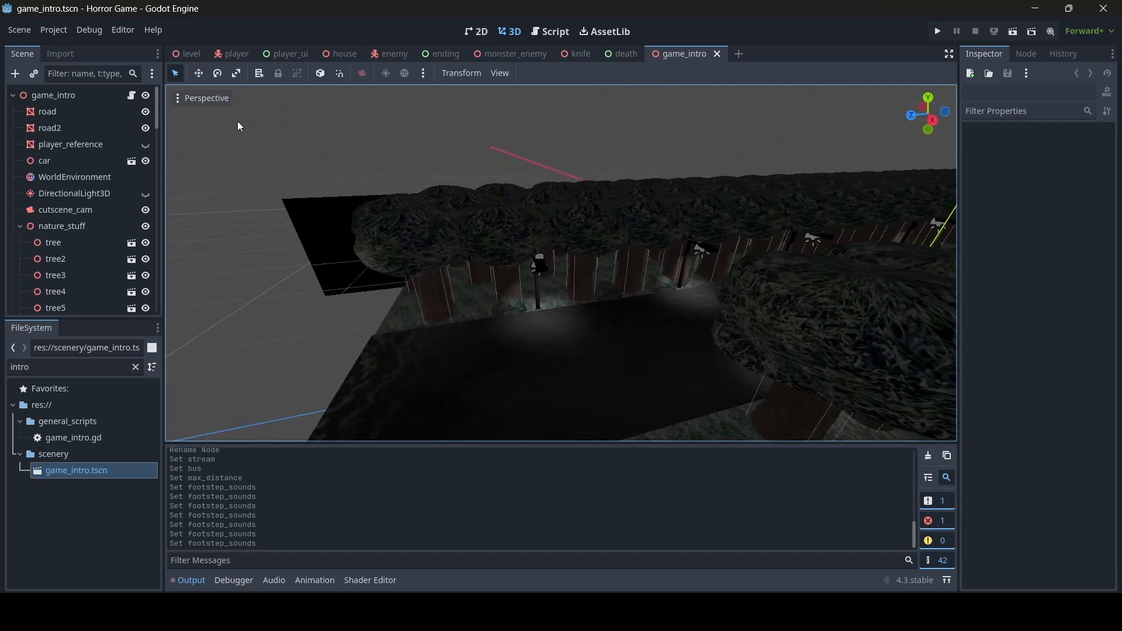
click(76, 96)
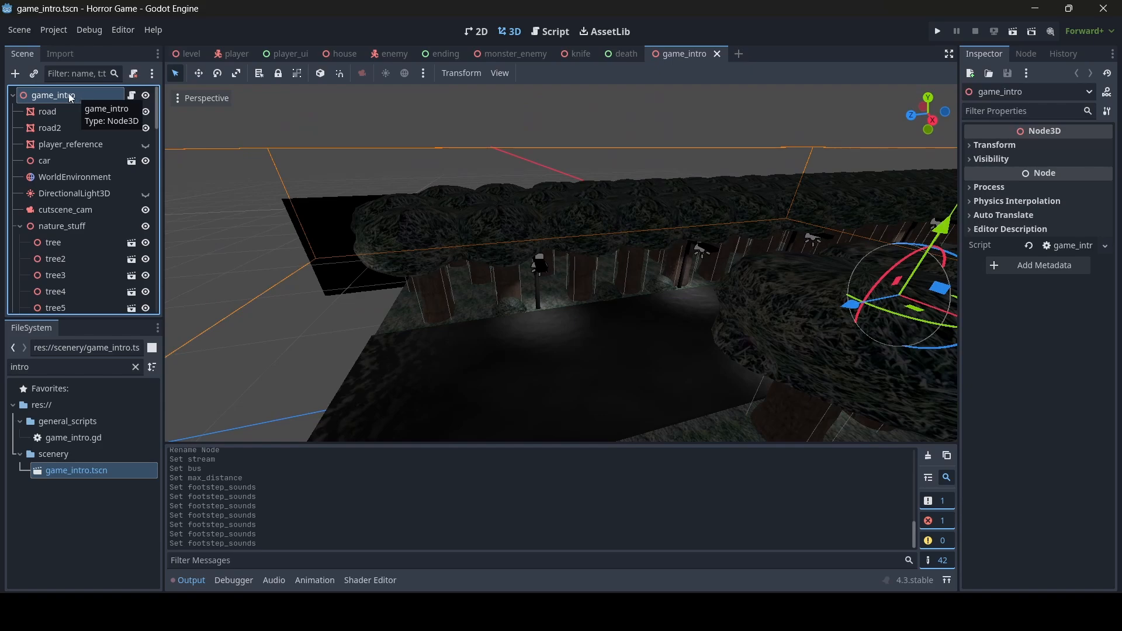
right_click(67, 93)
click(110, 130)
text(au)
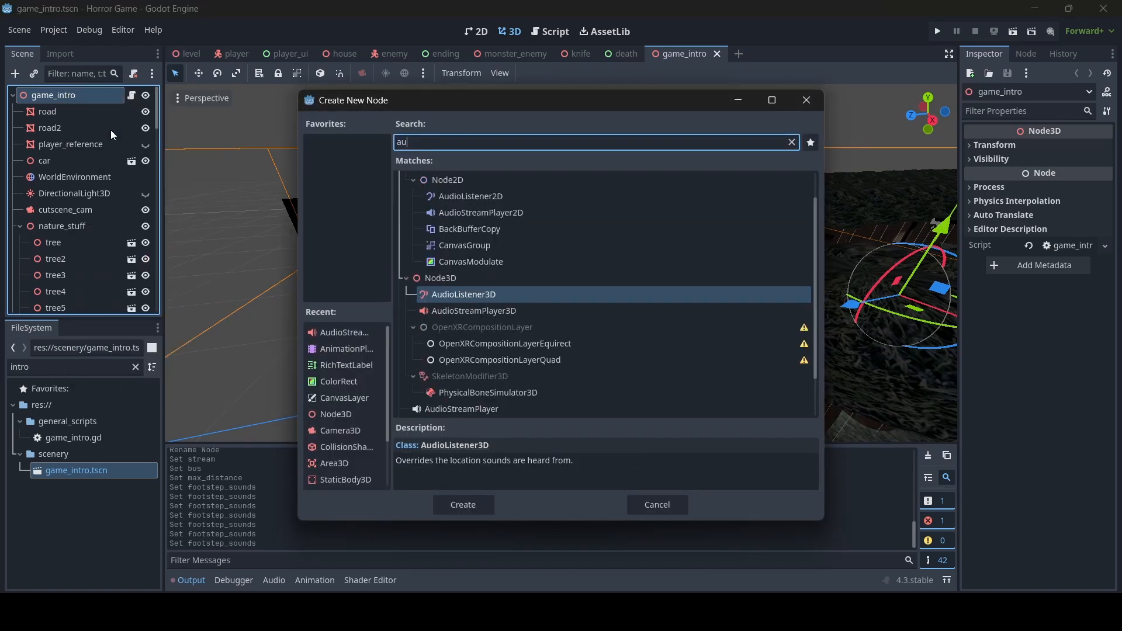
text(dio)
double_click(538, 294)
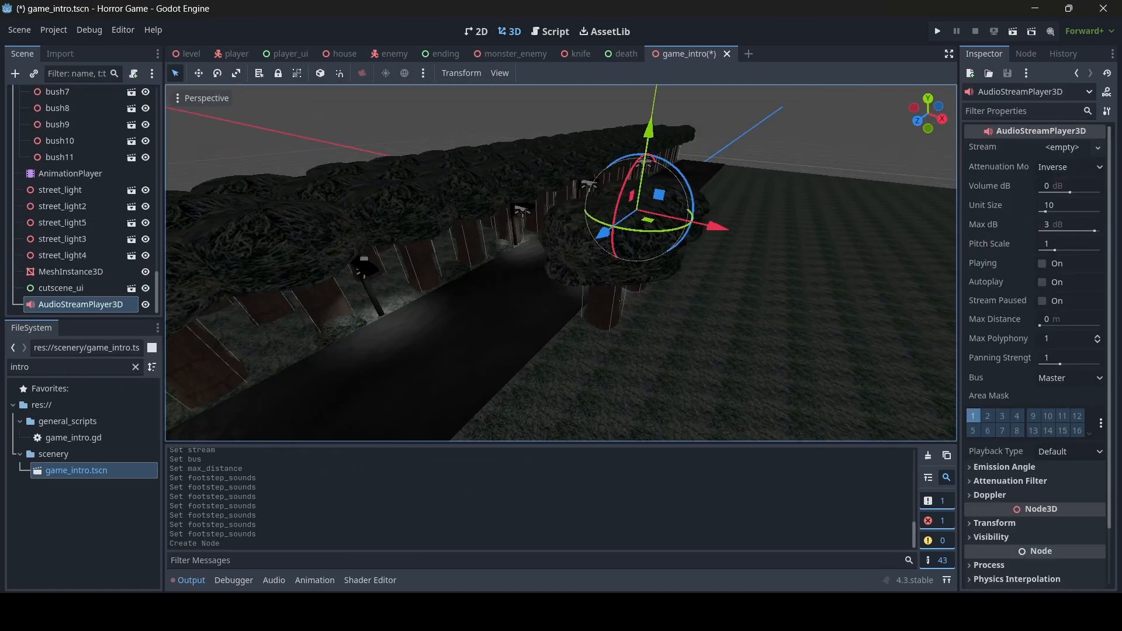
- Move the AudioStreamPlayer3D along X and Z onto the grass beside the road, raising it slightly
right_drag(538, 295, 622, 305)
drag(578, 193, 678, 196)
key(d)
key(w)
right_drag(677, 196, 606, 215)
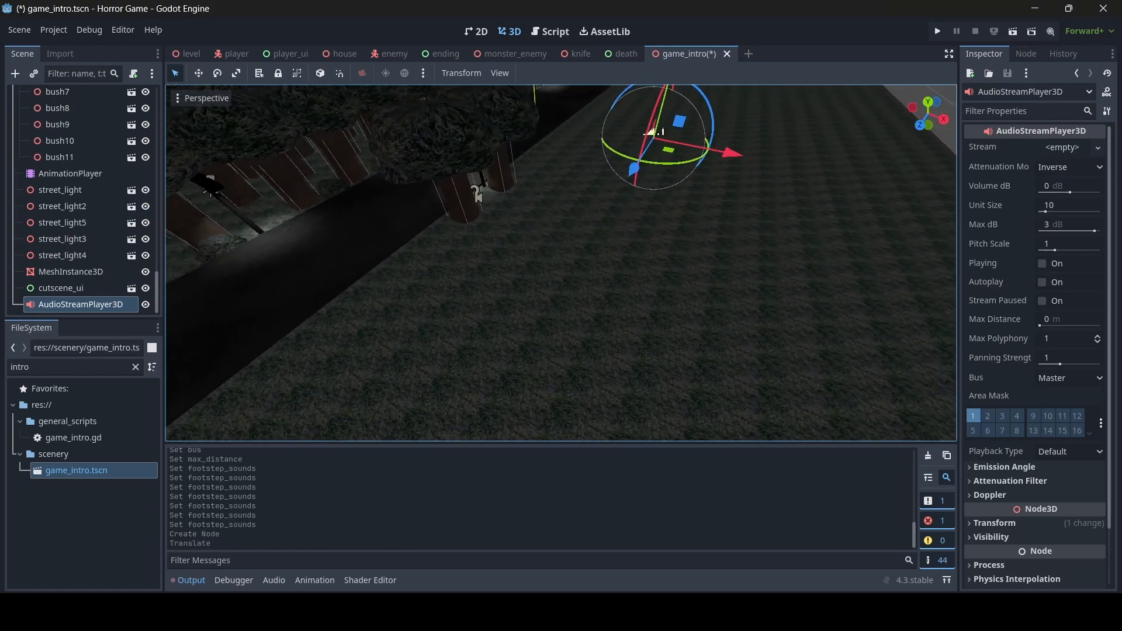
drag(634, 175, 411, 377)
right_drag(410, 377, 552, 298)
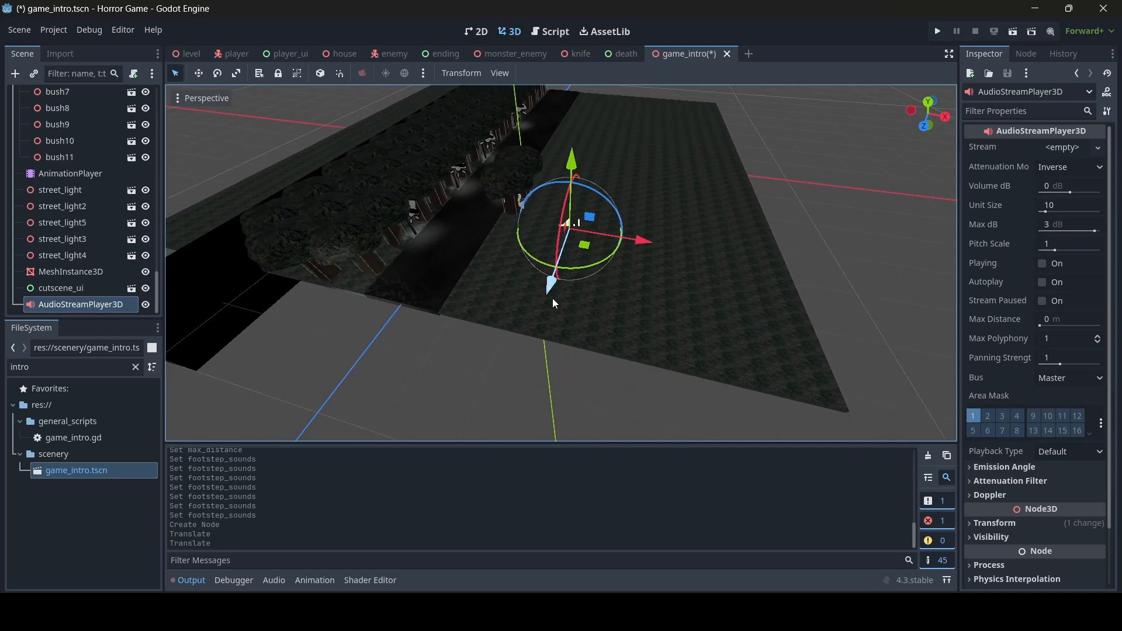
drag(552, 298, 462, 423)
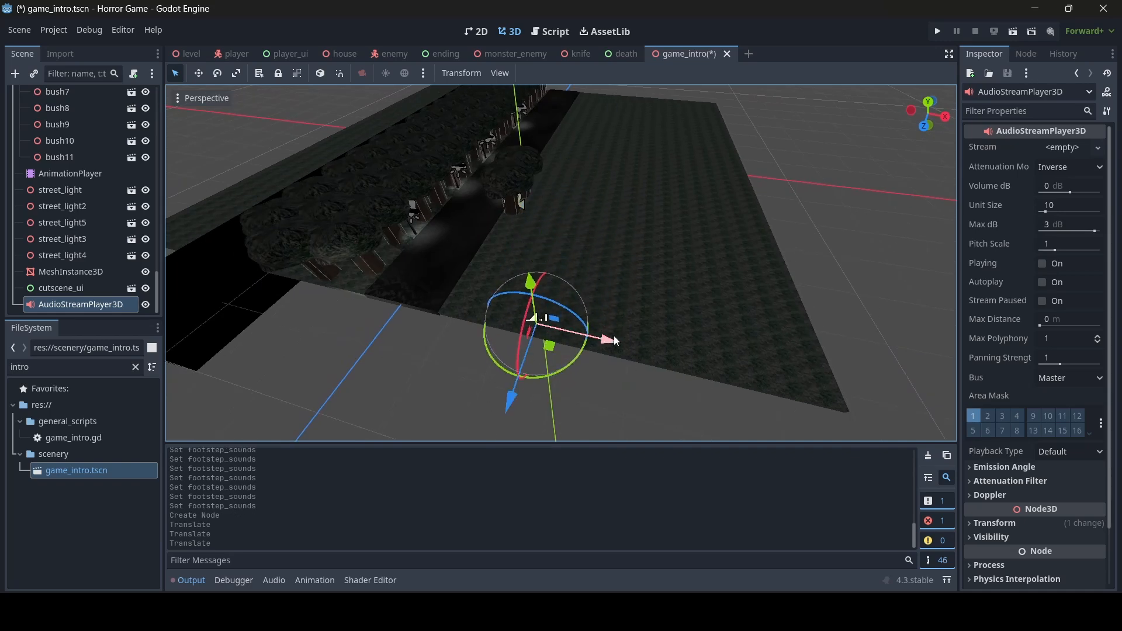
drag(613, 335, 630, 340)
right_drag(599, 336, 567, 313)
drag(542, 277, 542, 255)
click(1058, 150)
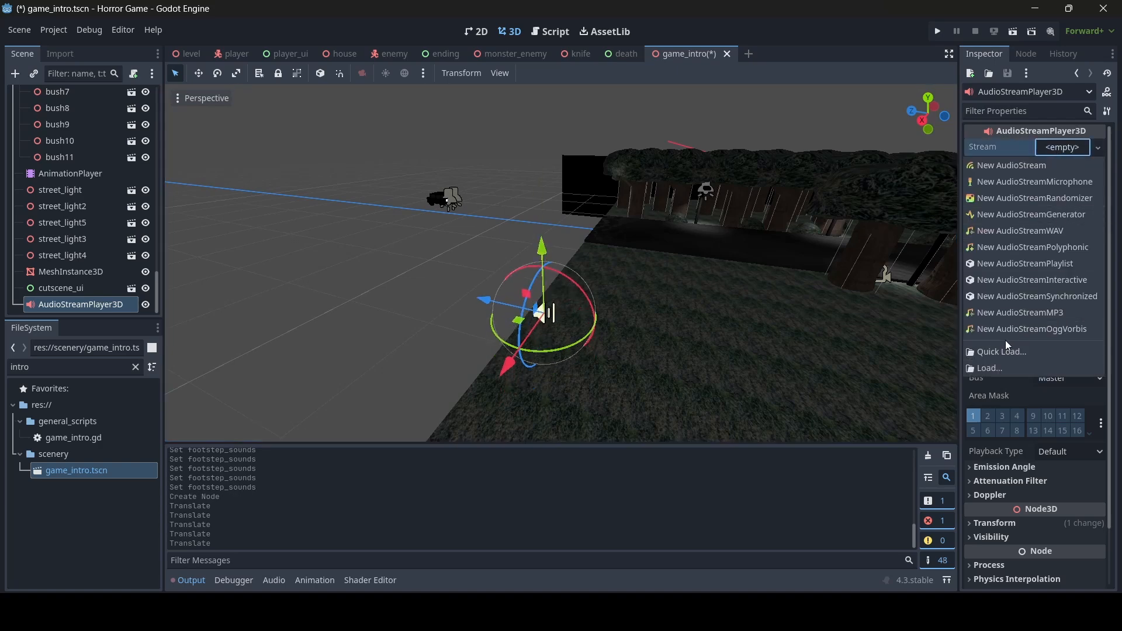
- Quick Load sounds/wind.mp3 as the new audio player's Stream
click(1001, 349)
text(wind)
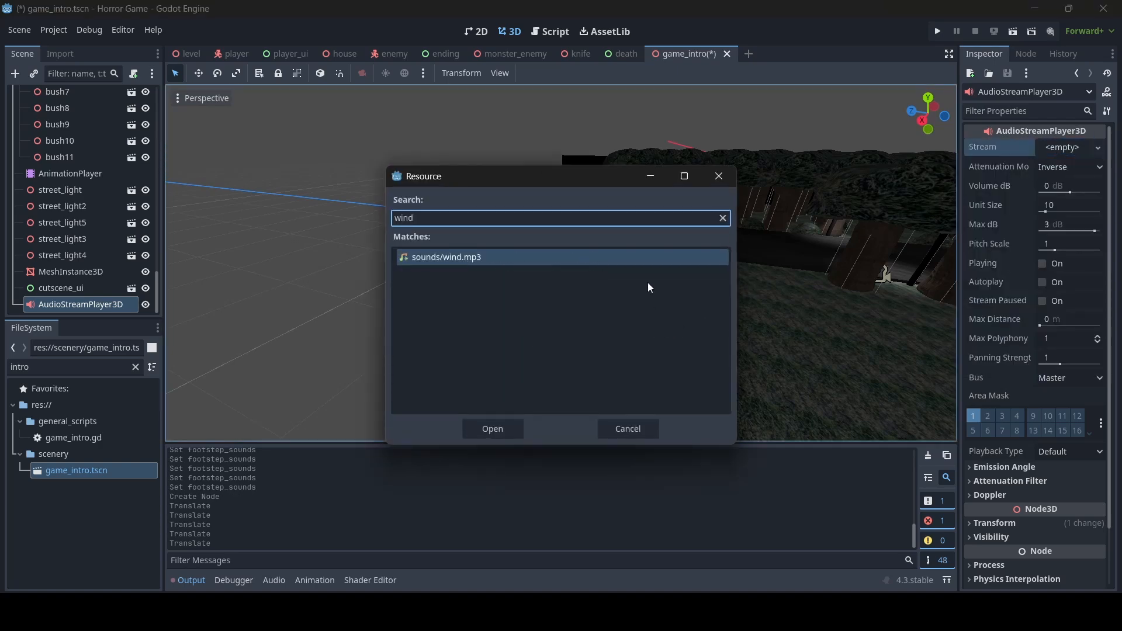
double_click(648, 257)
right_drag(670, 251, 542, 297)
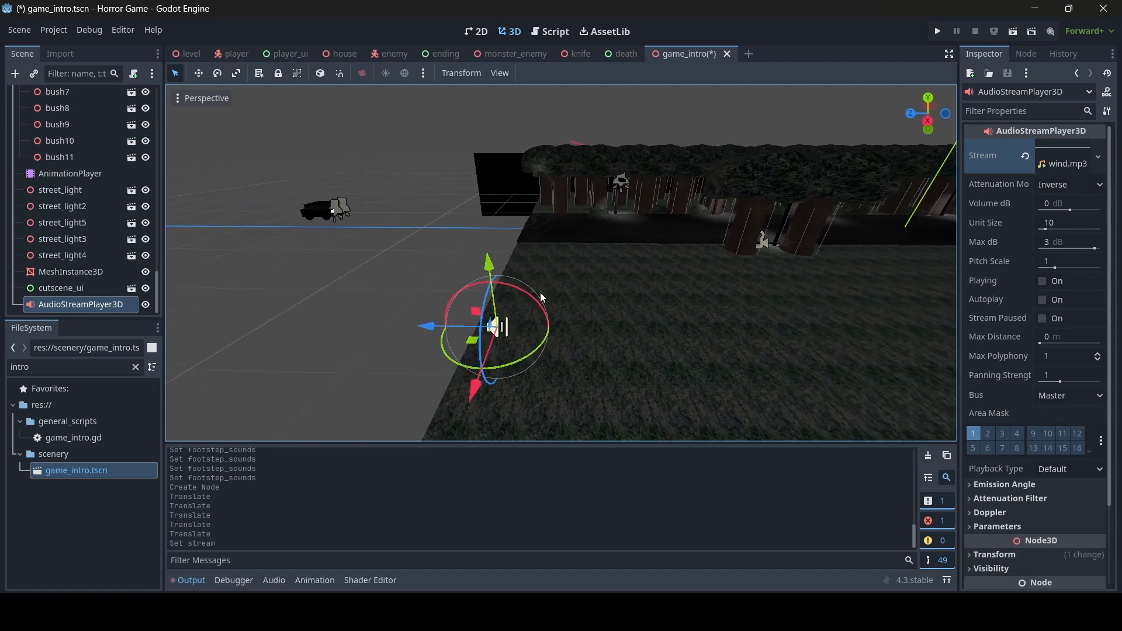
- Enable Loop on wind.mp3 in its import settings and reimport it
click(135, 366)
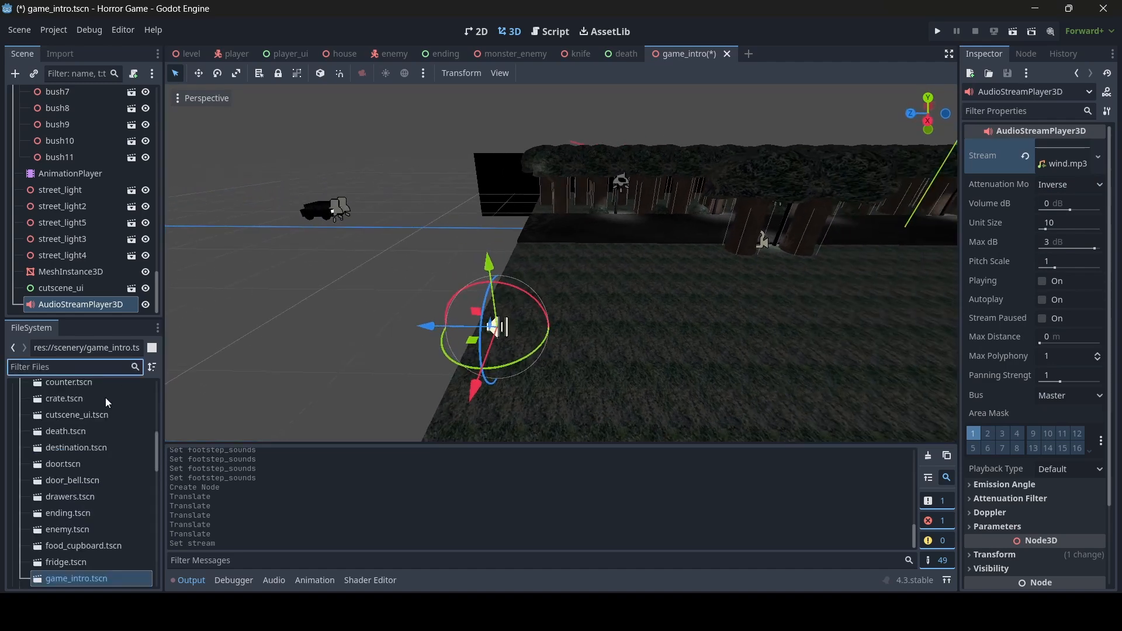
scroll(105, 403, down, 10)
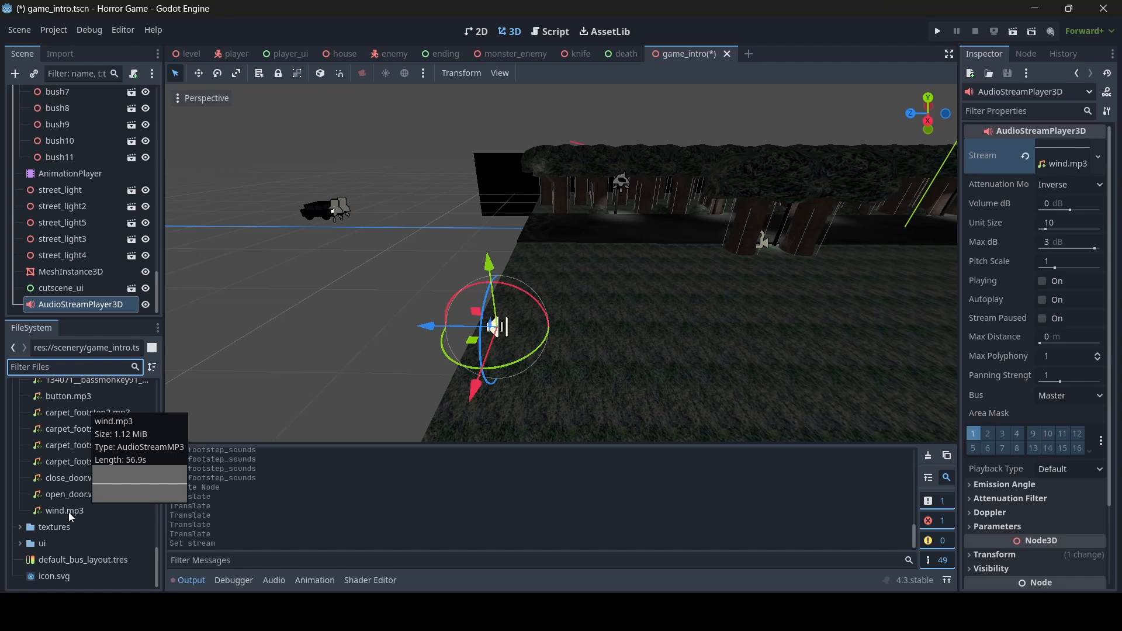
double_click(69, 512)
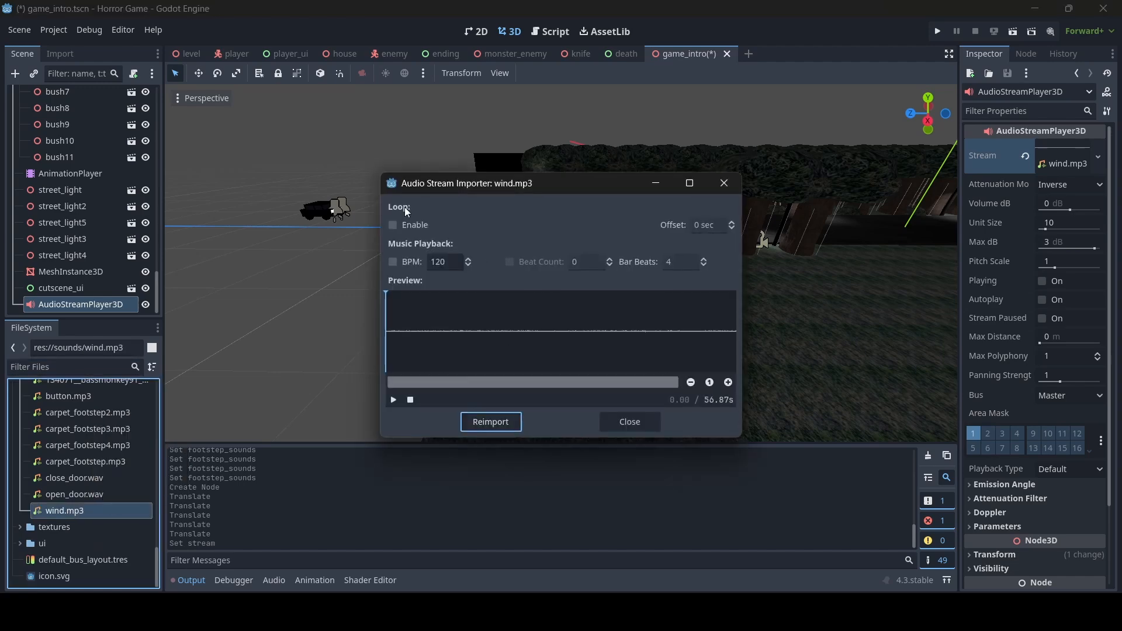
click(392, 225)
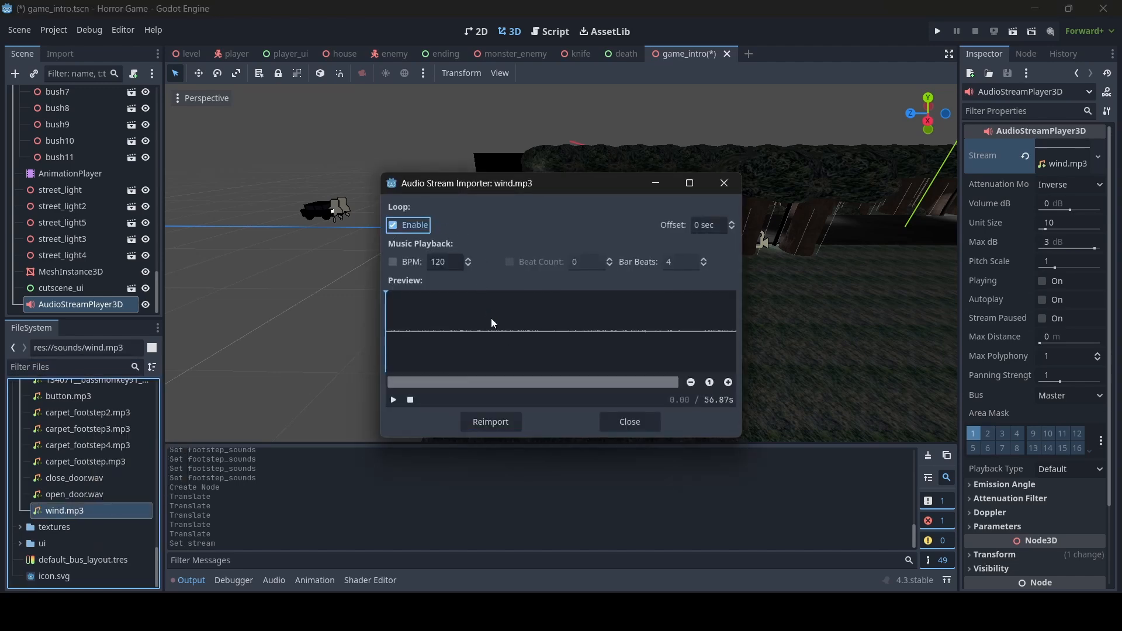
click(503, 421)
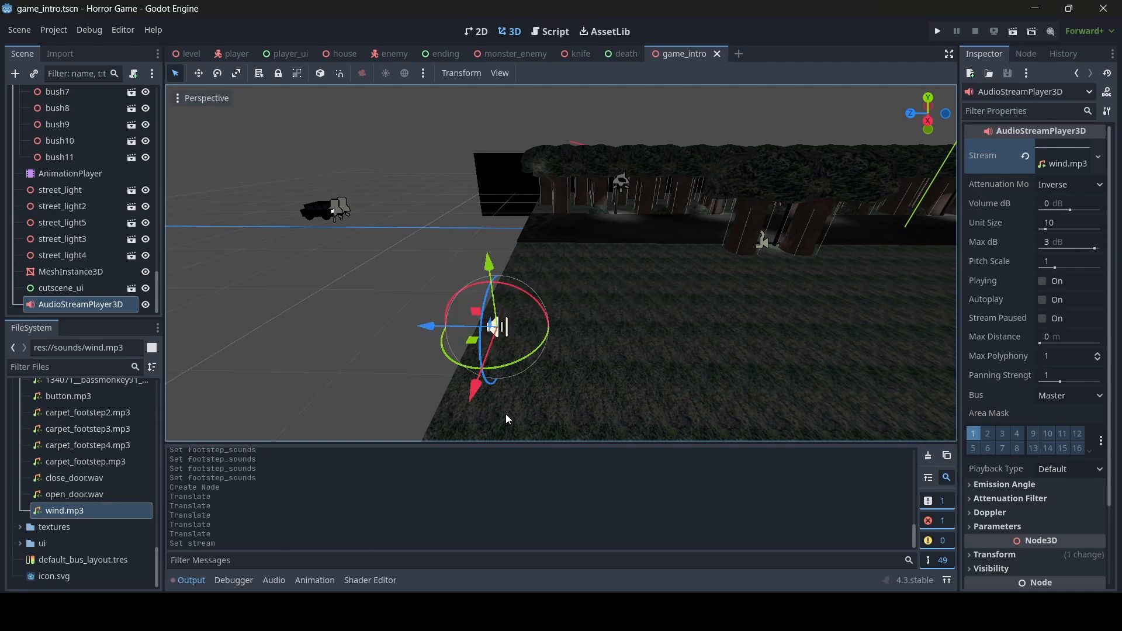
click(105, 493)
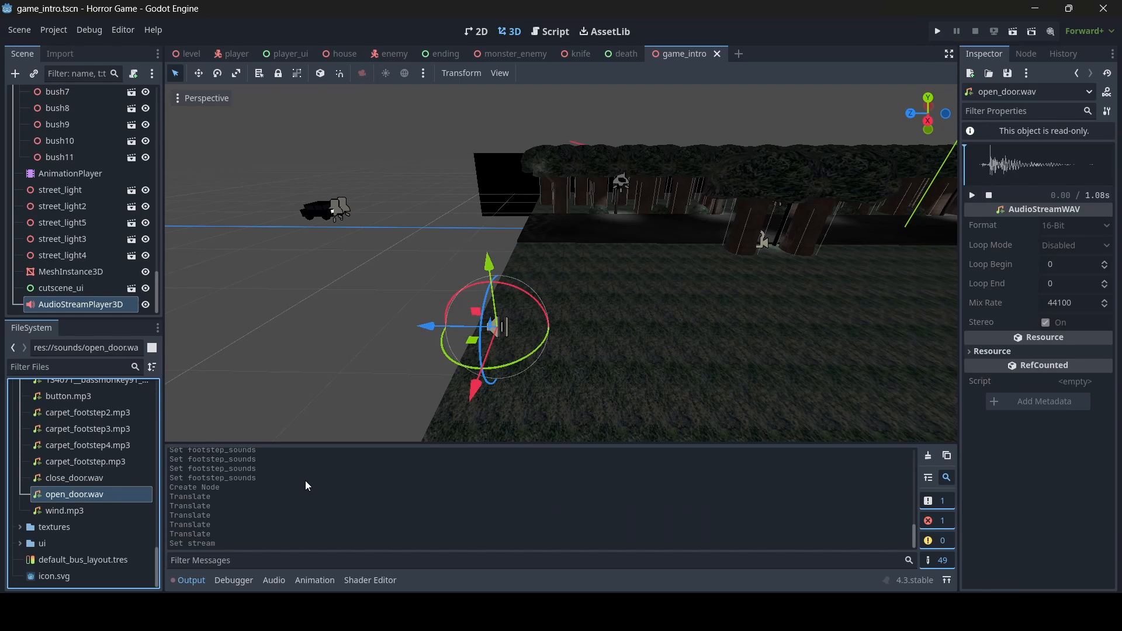
- Check open_door.wav's loop mode without changing it, then open the wind player's Bus list
click(59, 54)
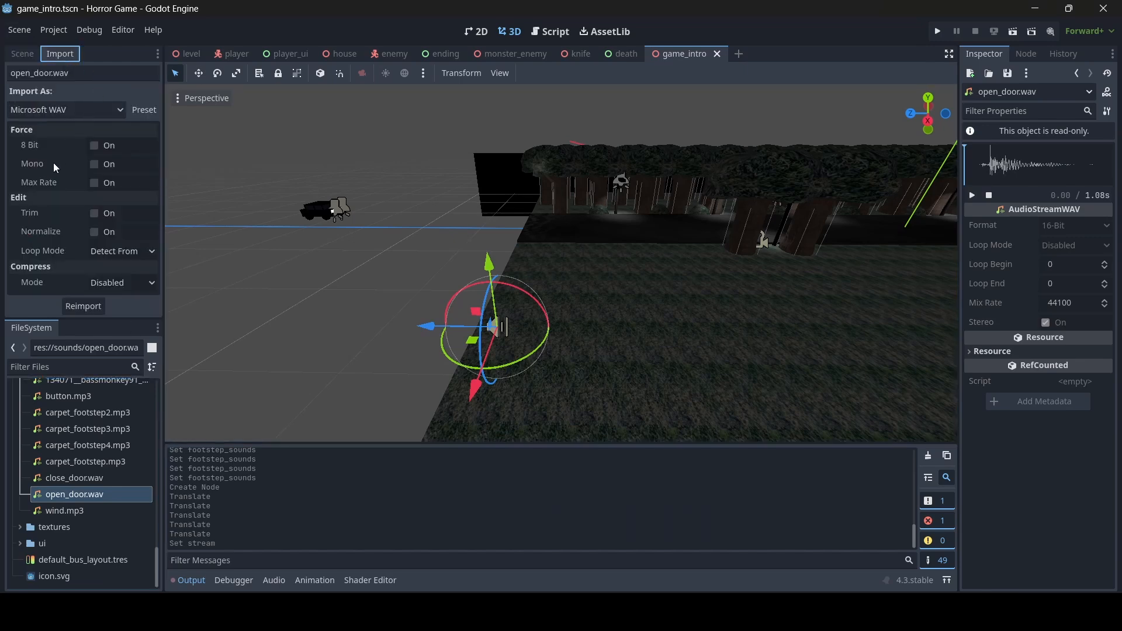
click(126, 255)
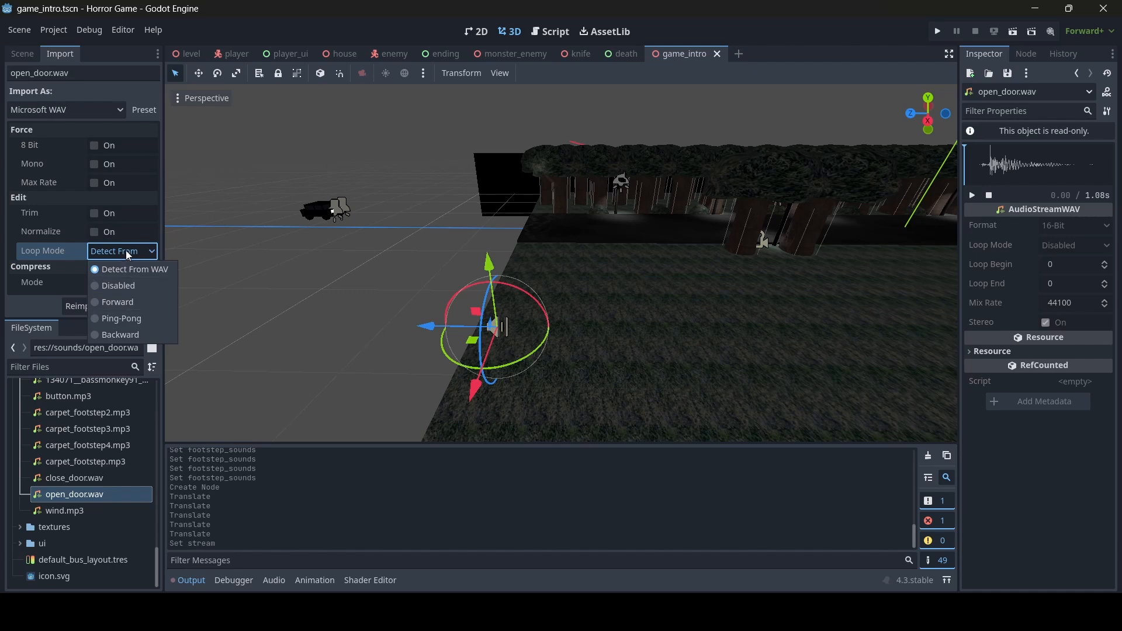
click(128, 255)
click(24, 54)
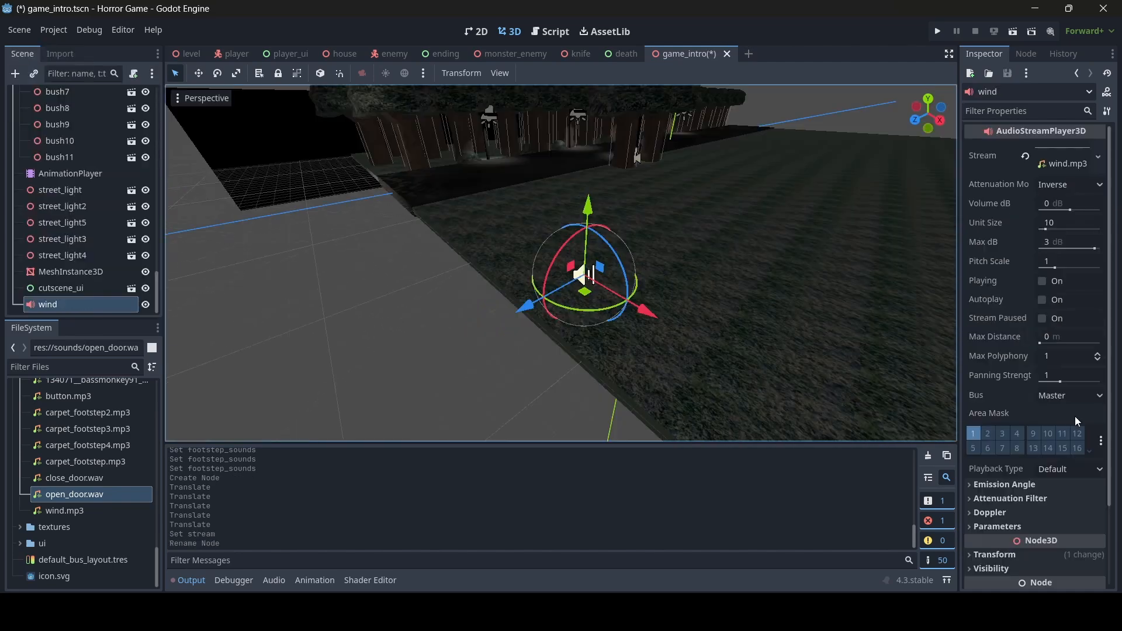
click(1067, 396)
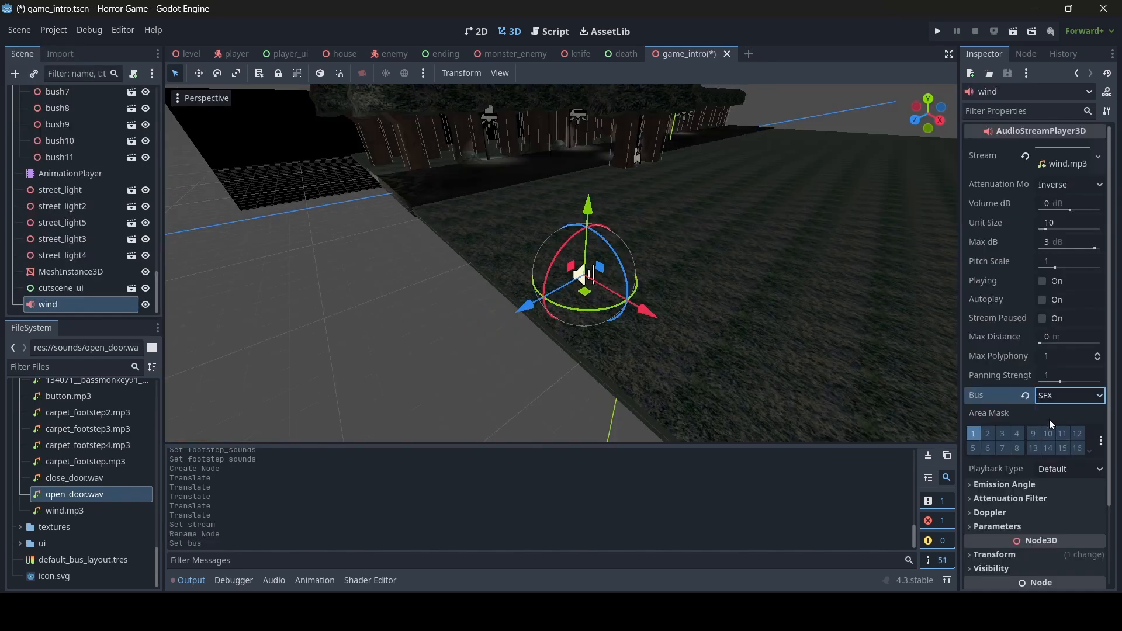
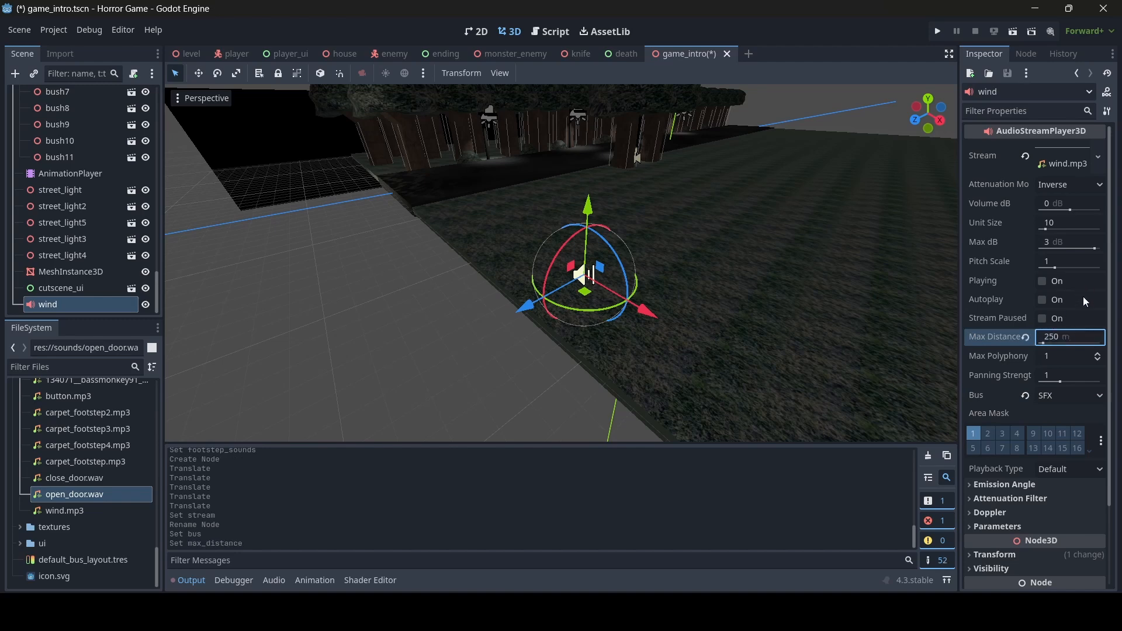
- Make the wind player autoplay and play, with Volume 2 dB, Max dB 6 and Unit Size 20
middle_drag(836, 265, 808, 270)
click(1042, 300)
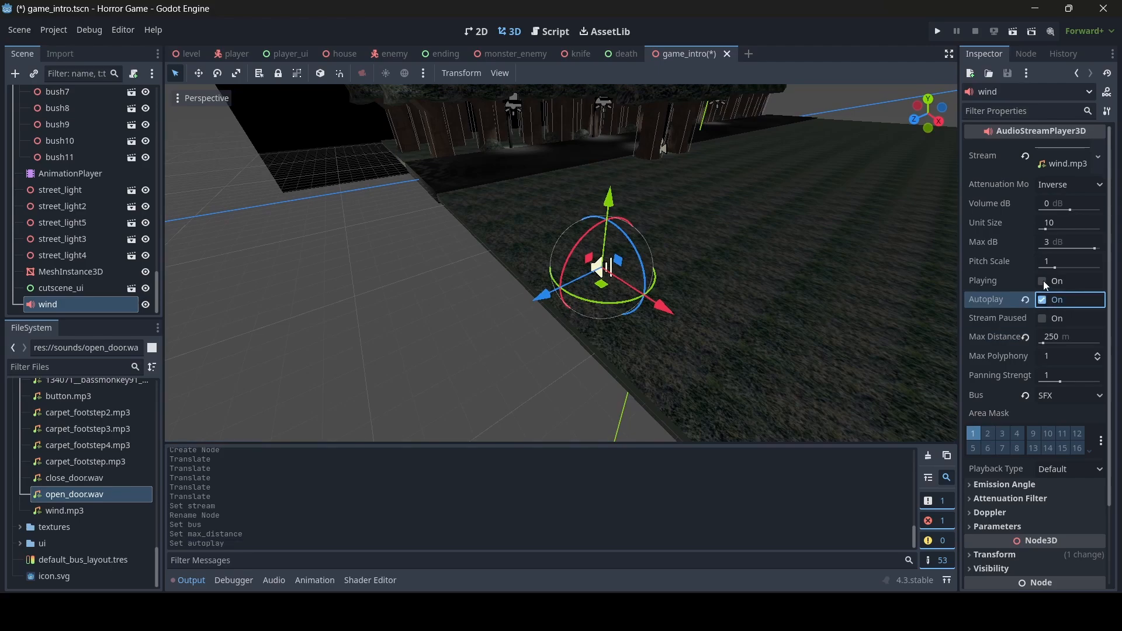
click(1041, 281)
middle_drag(883, 267, 812, 277)
right_drag(560, 263, 730, 263)
right_drag(894, 261, 613, 261)
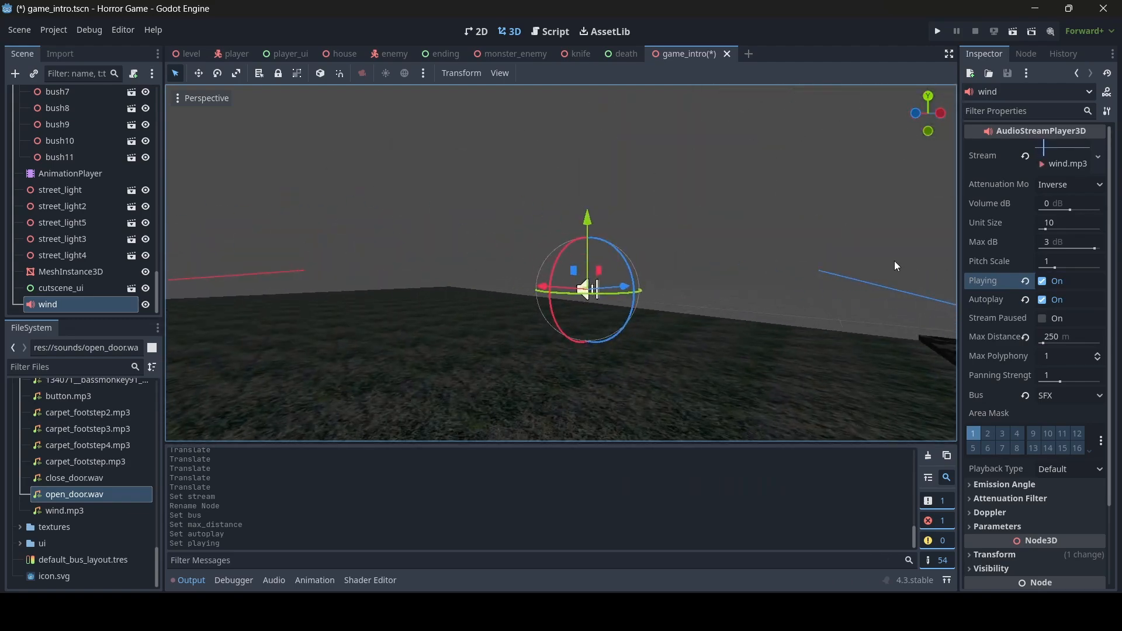
click(1085, 206)
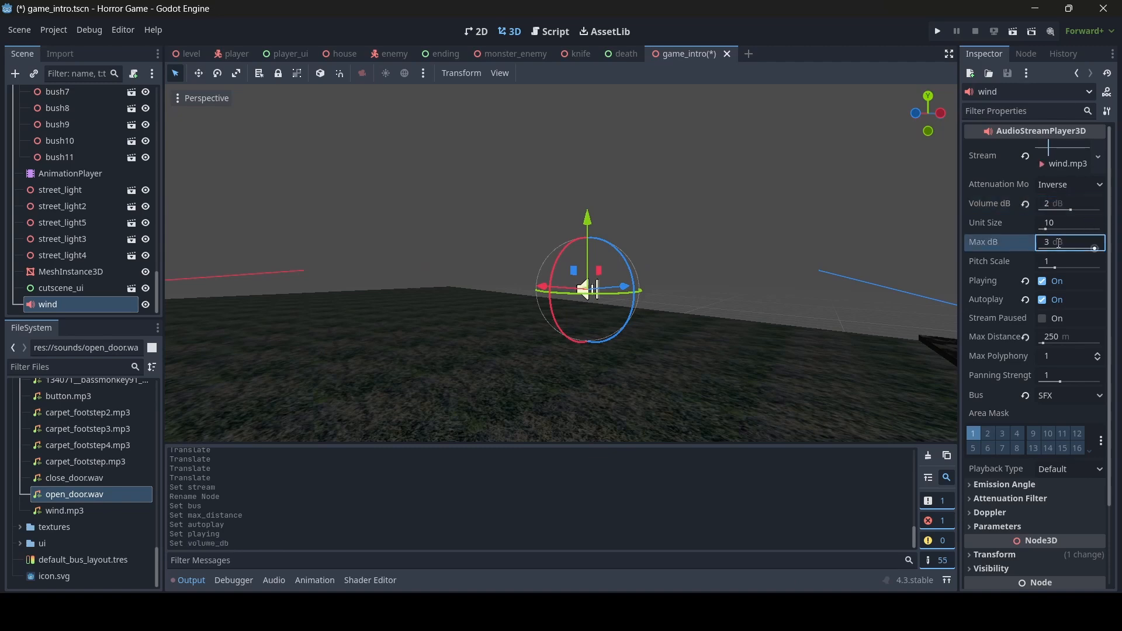
click(1078, 220)
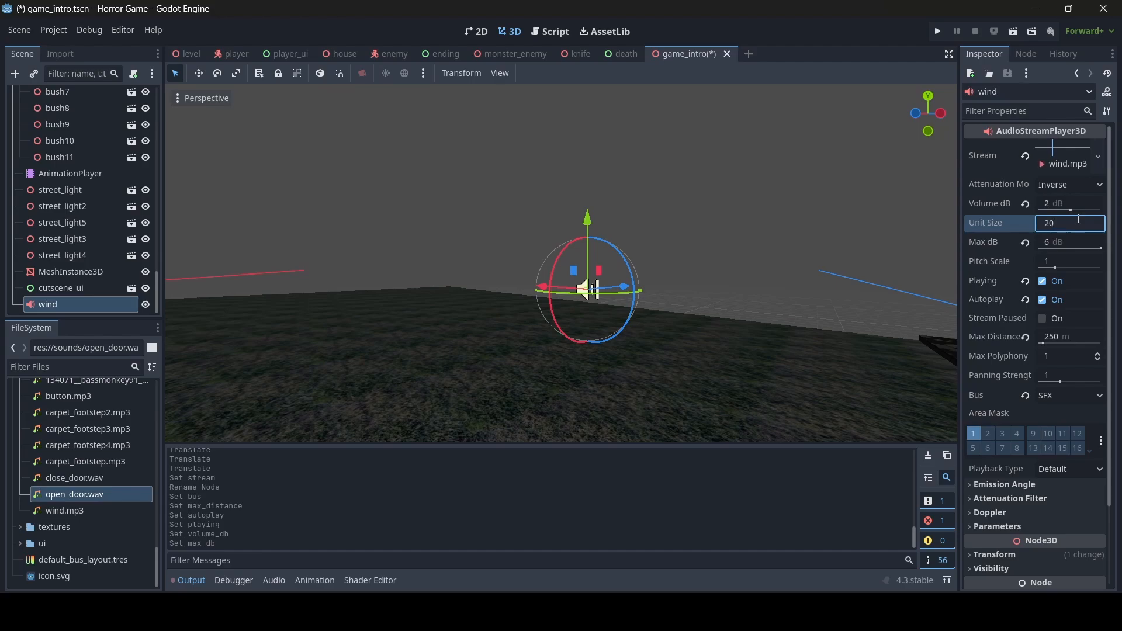
- Duplicate the wind player as wind2 and move it further along the Z axis
right_drag(660, 257, 789, 264)
key(s)
key(d)
key(s)
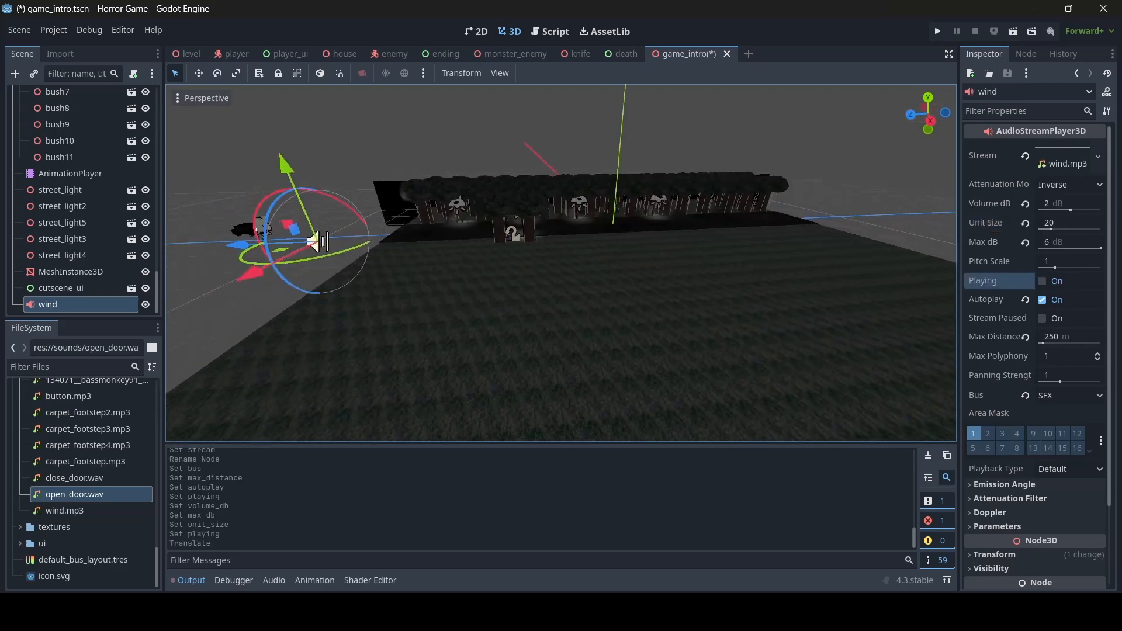
right_drag(346, 185, 295, 199)
key(ctrl+d)
drag(349, 207, 741, 230)
key(w)
right_drag(742, 231, 414, 236)
key(d)
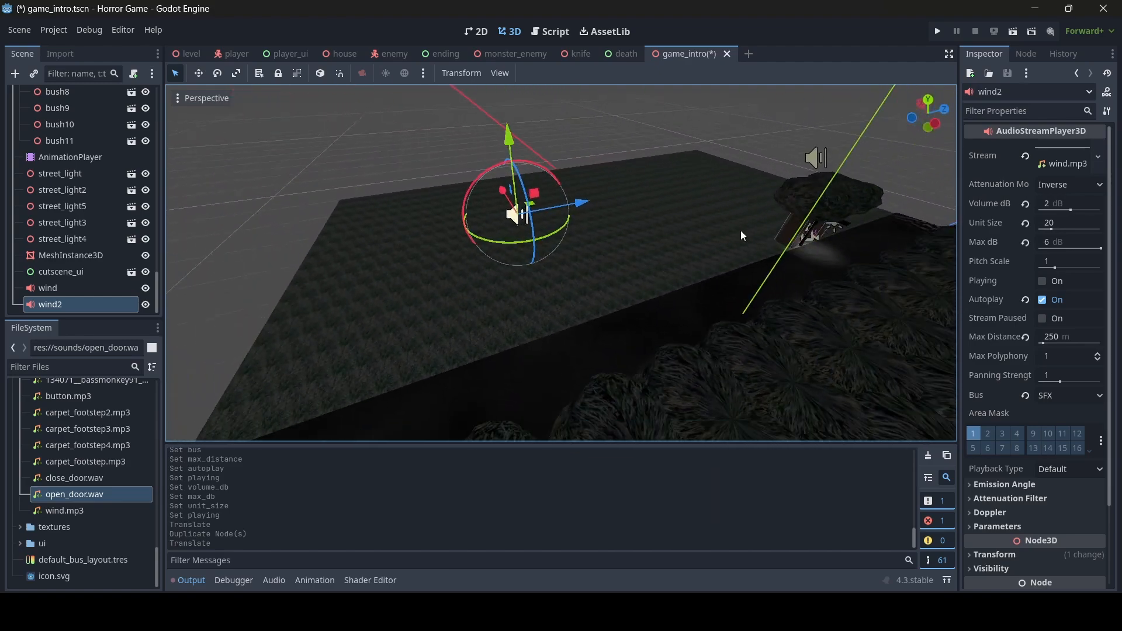
- Reposition wind2 along X and Z and set its Pitch Scale to 1.5
key(s)
right_drag(754, 257, 542, 224)
drag(514, 213, 618, 201)
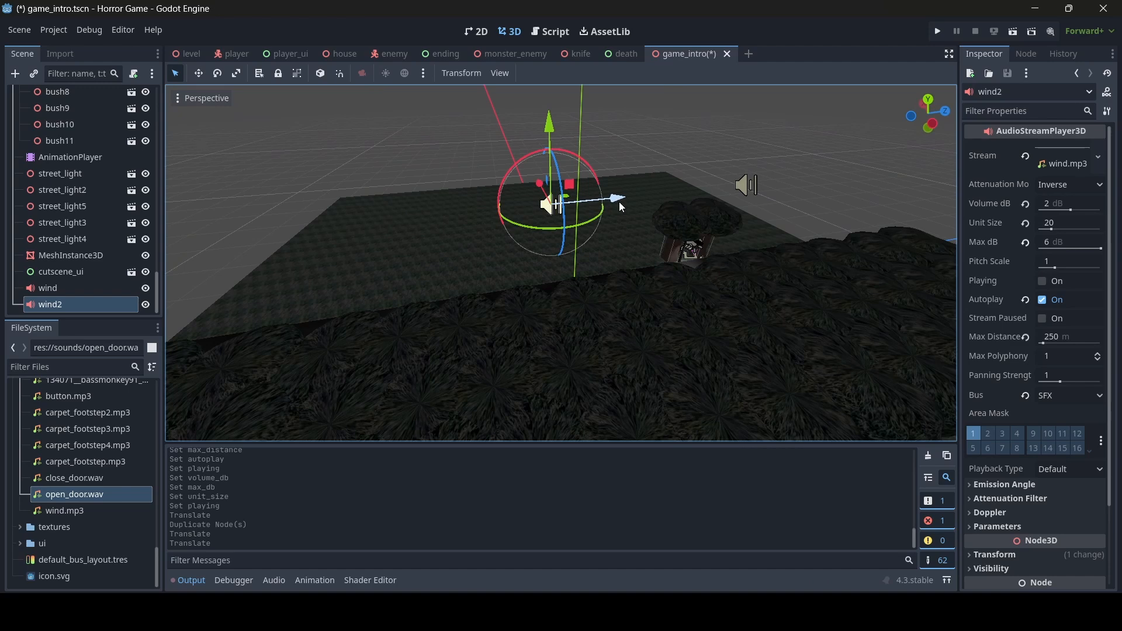
right_drag(621, 206, 653, 200)
key(a)
key(ctrl+d)
drag(692, 202, 521, 257)
key(Delete)
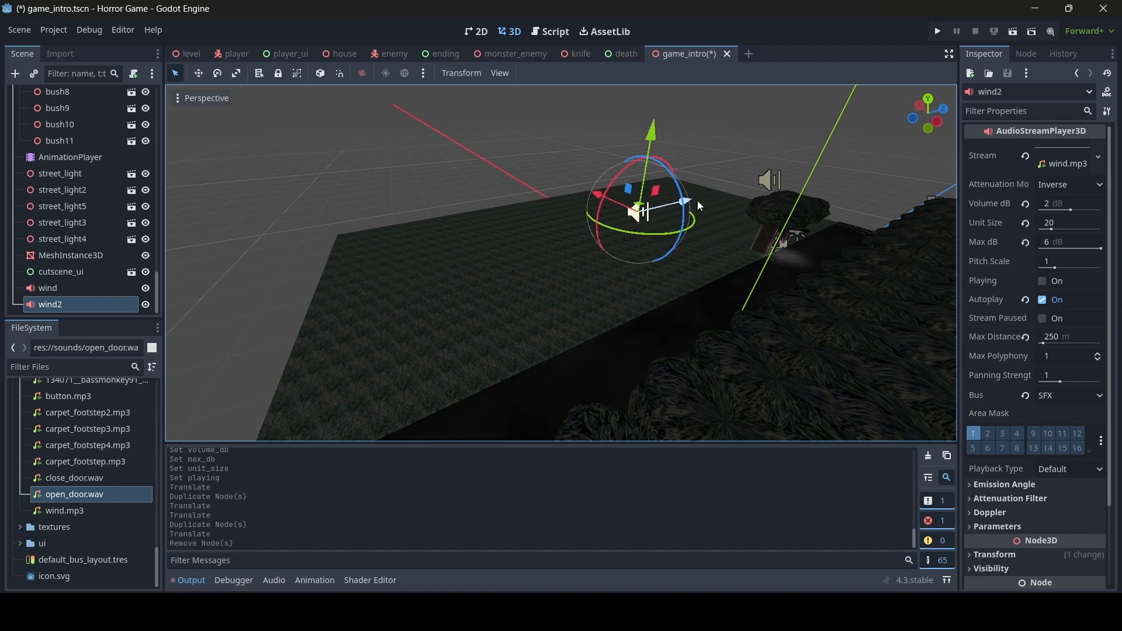
drag(693, 201, 552, 247)
middle_drag(666, 241, 720, 240)
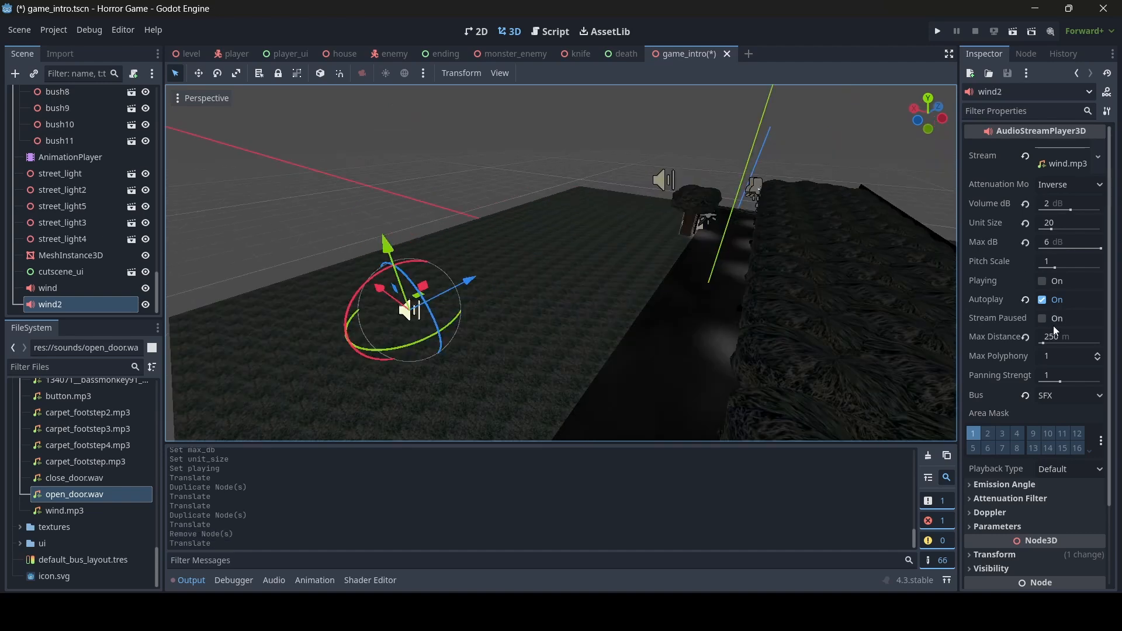
click(1081, 260)
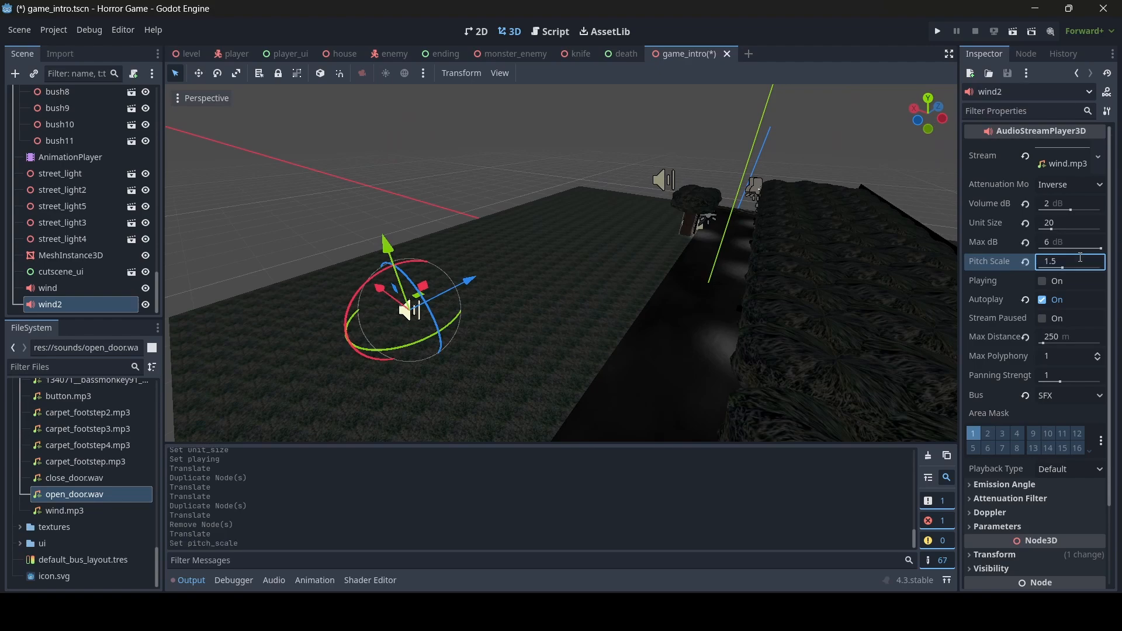
- Duplicate wind2 as wind3, move it along X, and set its Pitch Scale to 2
middle_drag(215, 157, 277, 256)
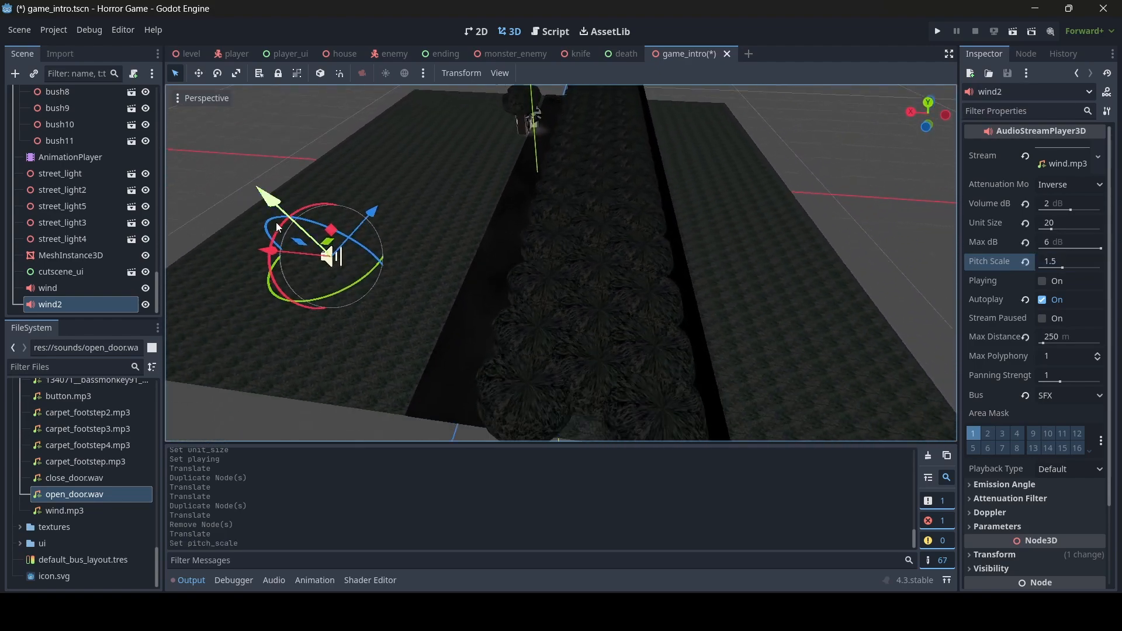
key(ctrl+d)
drag(274, 253, 717, 239)
right_drag(717, 238, 660, 282)
click(1075, 261)
text(2)
- Duplicate wind3 as wind4, move it along Z, and set its Pitch Scale to 1.25
key(ctrl+d)
drag(517, 280, 831, 235)
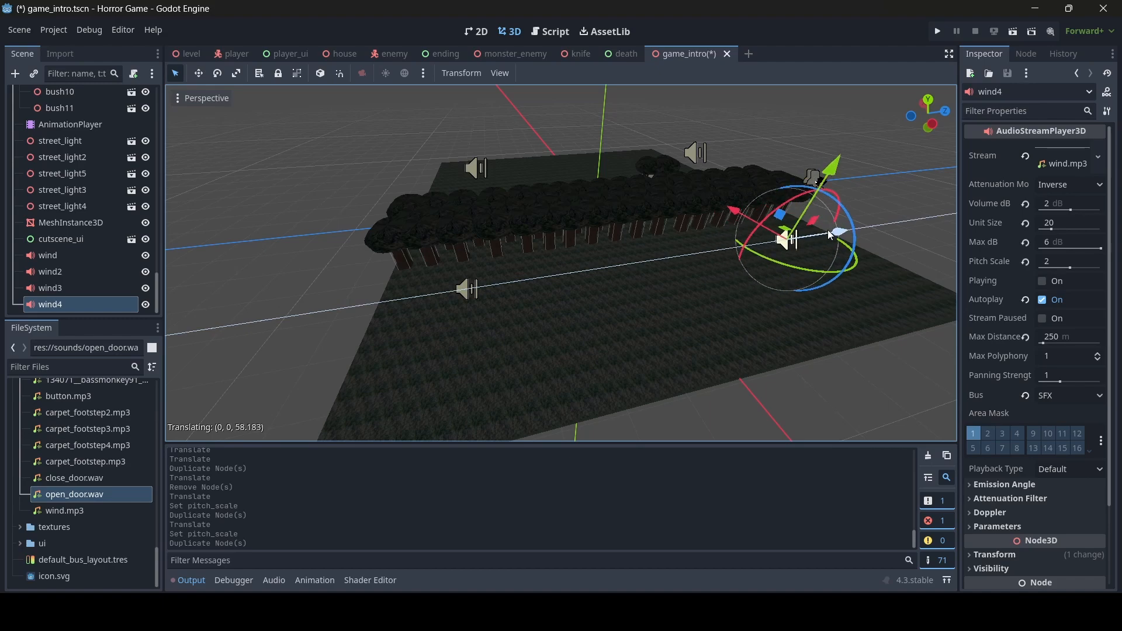
click(1056, 260)
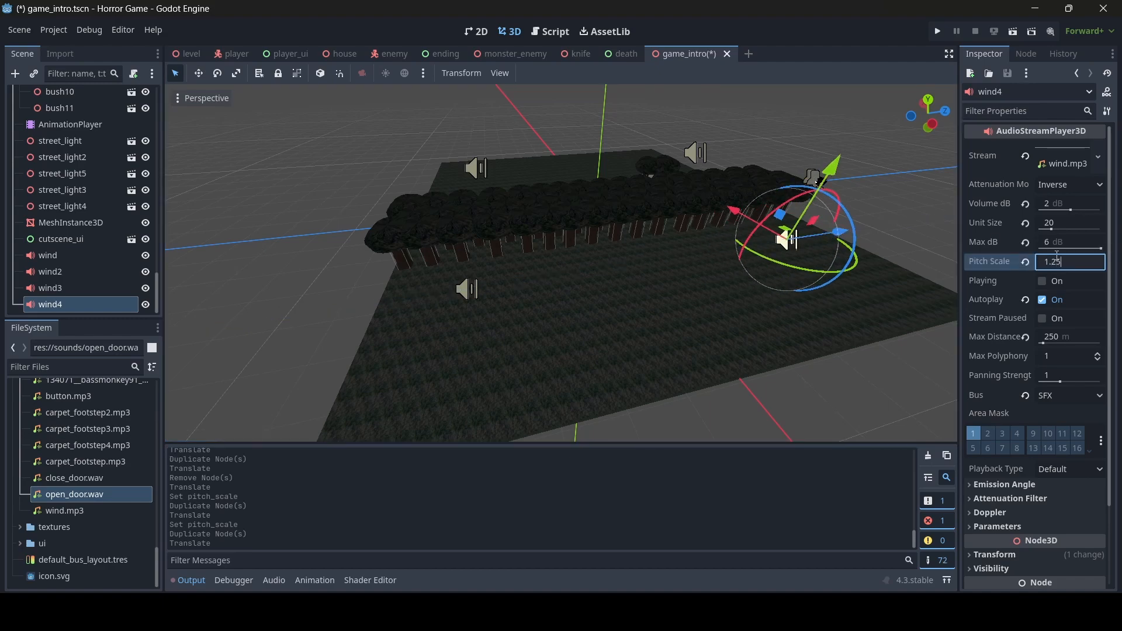
- Save the game_intro scene
key(ctrl+s)
key(w)
right_drag(779, 247, 961, 192)
scroll(780, 248, up, 4)
key(w)
key(w)
- Select wind through wind4 together and start all four playing
click(39, 255)
shift+click(48, 304)
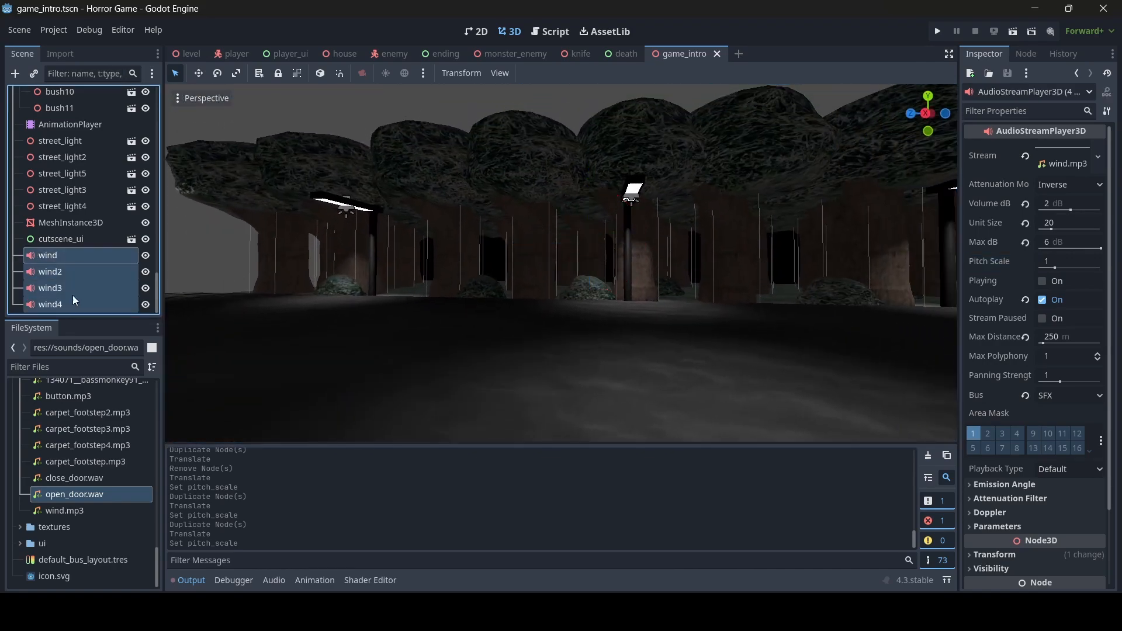
click(1042, 281)
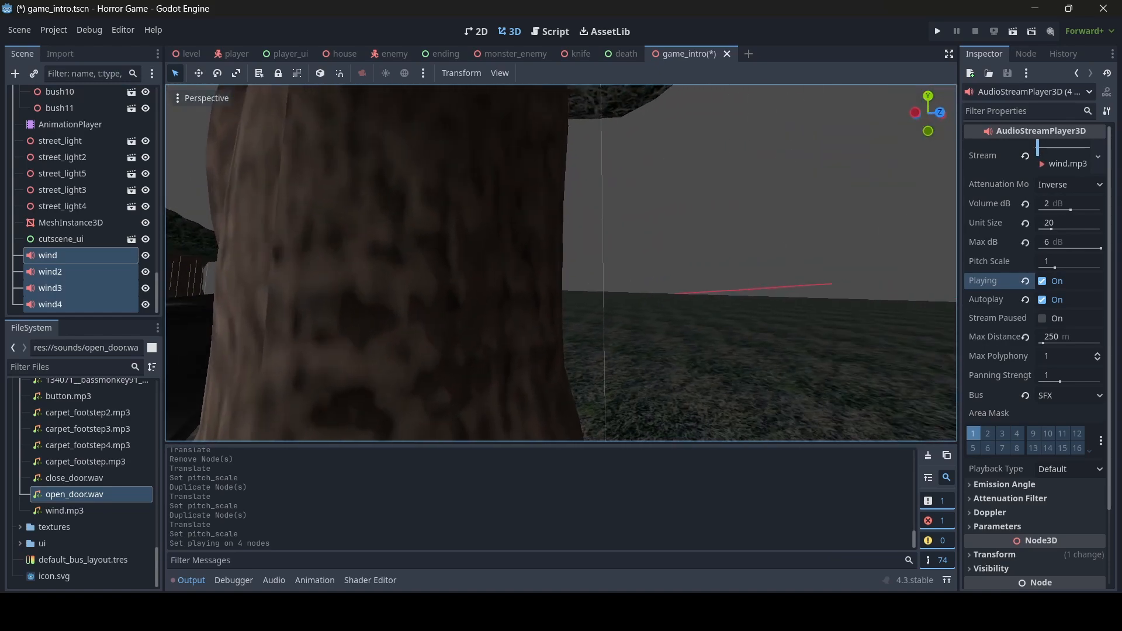
right_drag(818, 263, 649, 263)
key(w)
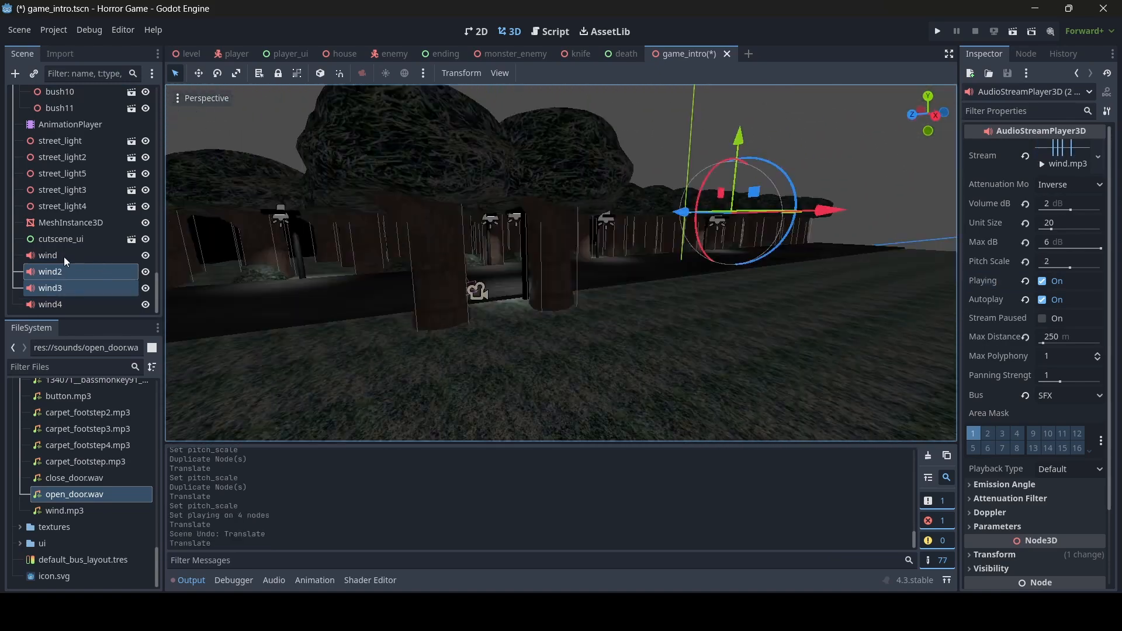
click(64, 257)
shift+click(64, 303)
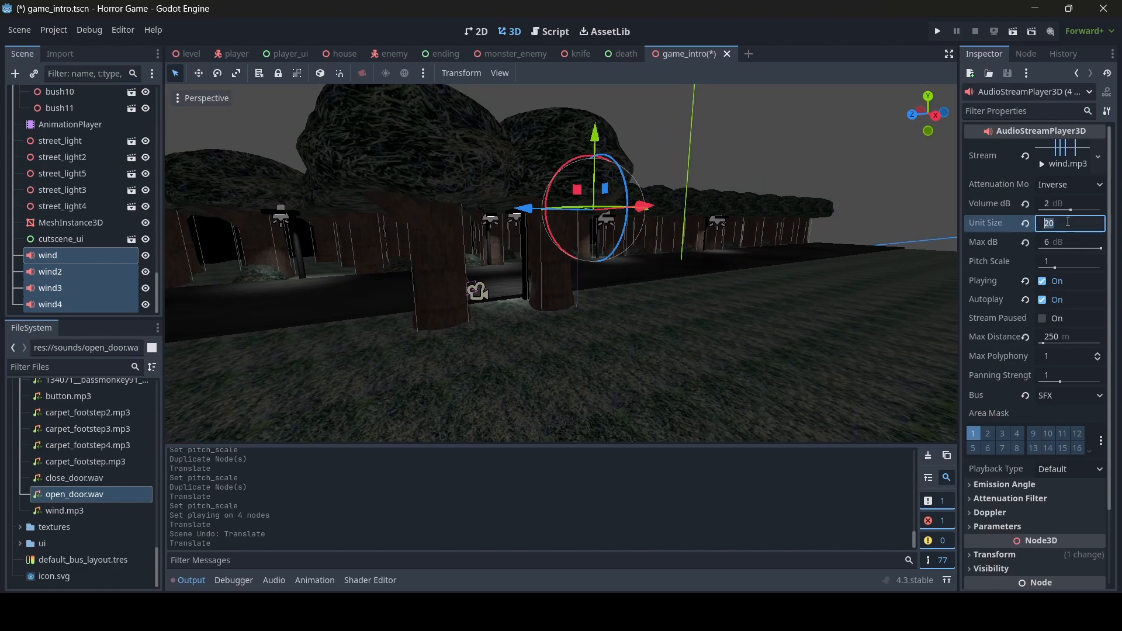
- Fly along the street and road to listen to the four wind sounds
key(w)
right_drag(769, 241, 316, 221)
key(w)
key(w)
key(s)
key(a)
right_drag(506, 315, 704, 331)
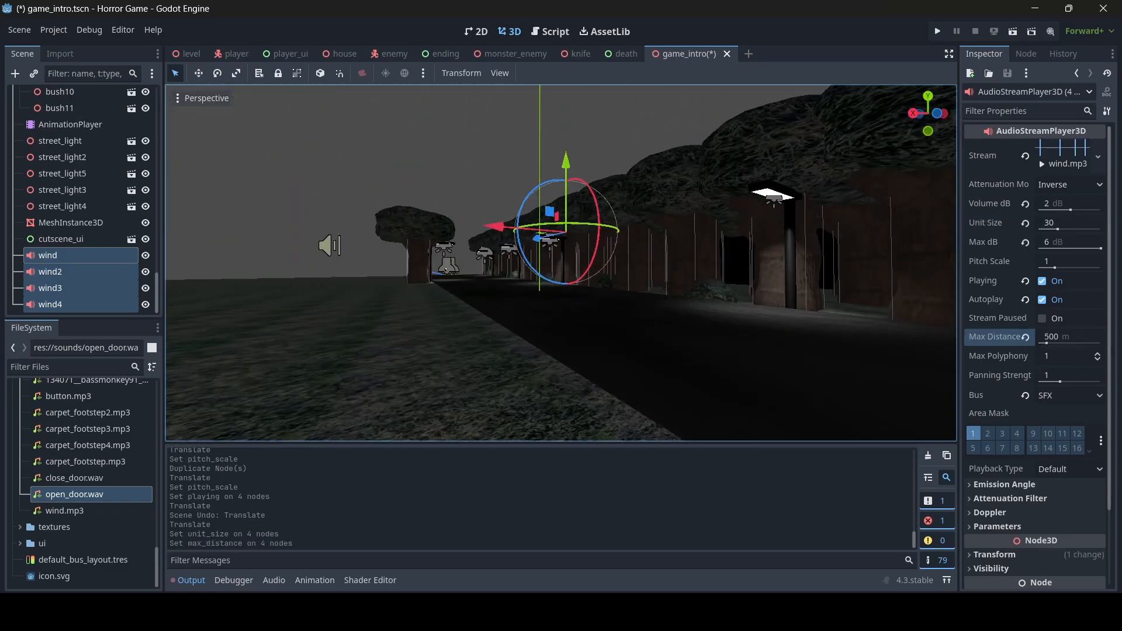
right_drag(561, 263, 479, 263)
key(w)
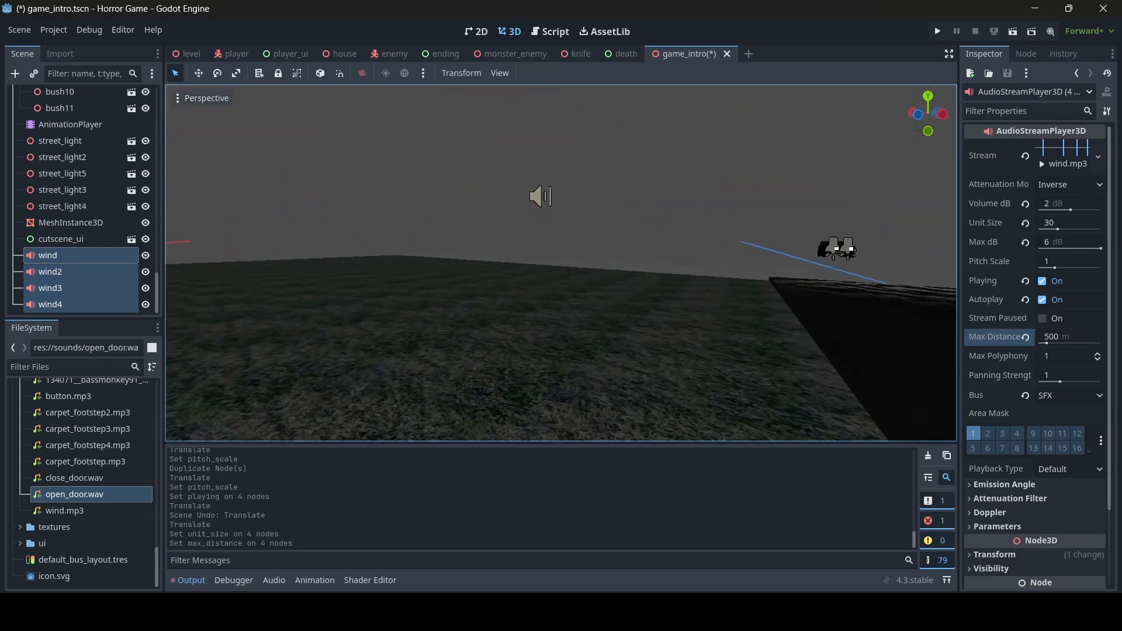
key(w)
right_drag(561, 263, 841, 239)
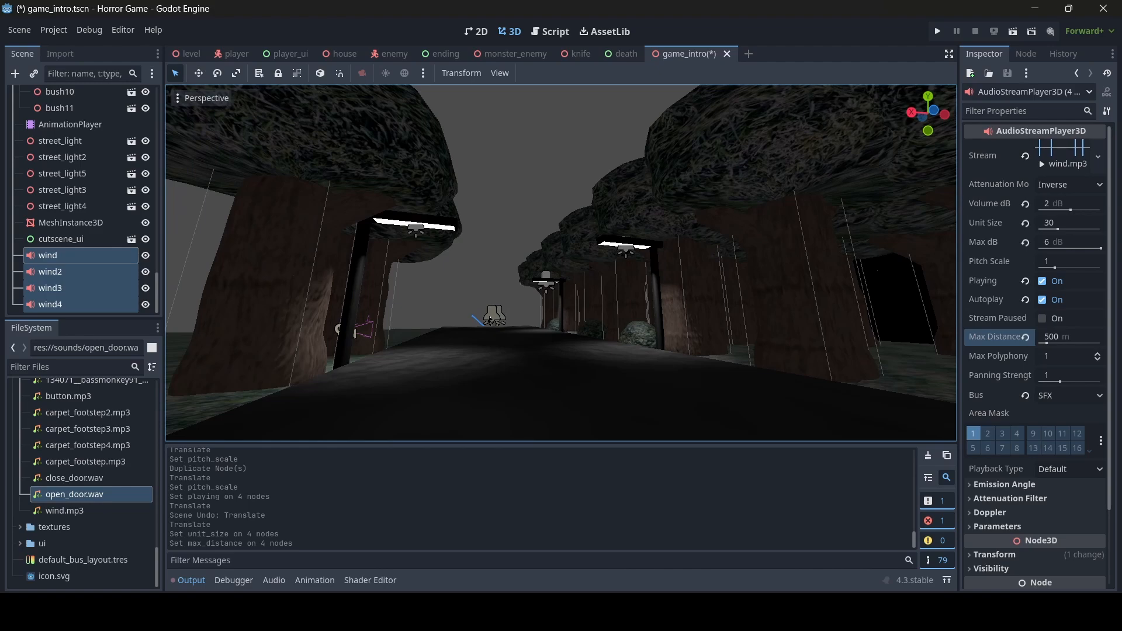
right_drag(561, 263, 847, 257)
key(w)
key(w)
key(w)
key(w)
key(w)
key(s)
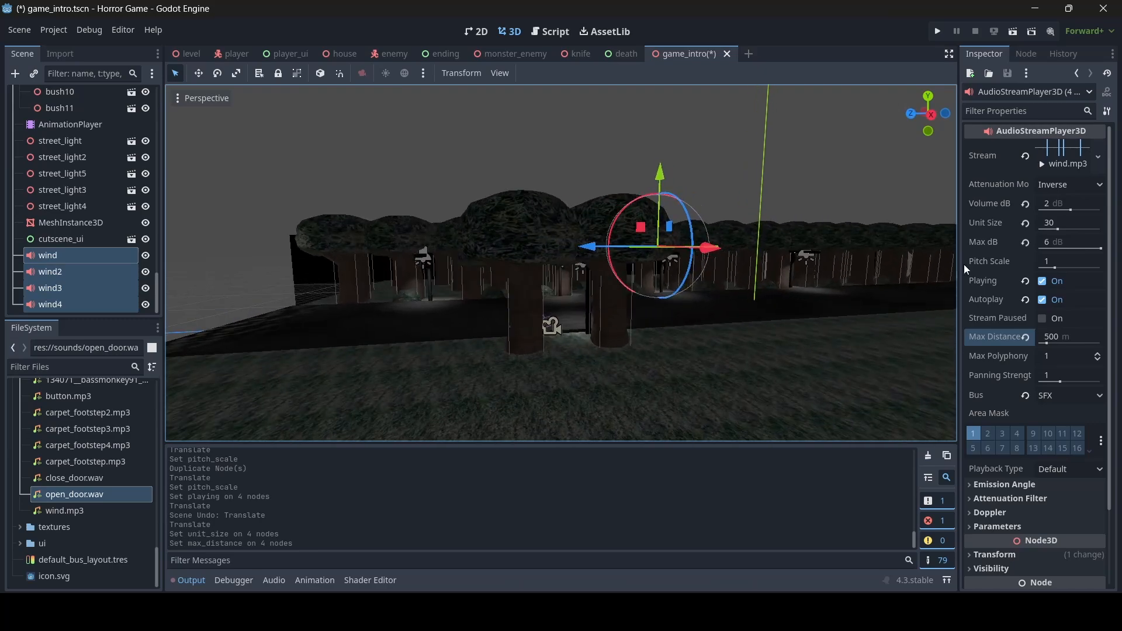
- Stop the four wind sounds and save the game_intro scene
click(1042, 281)
right_drag(701, 262, 666, 227)
key(w)
key(s)
key(ctrl+s)
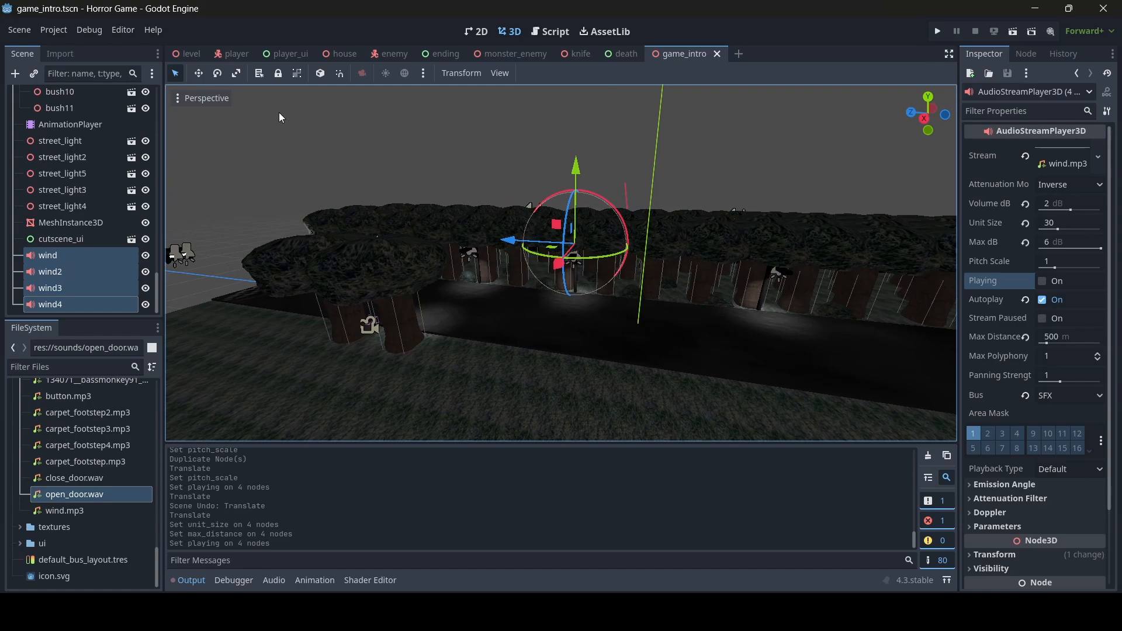
- Copy the wind node from game_intro and paste it under the level scene's root
click(186, 54)
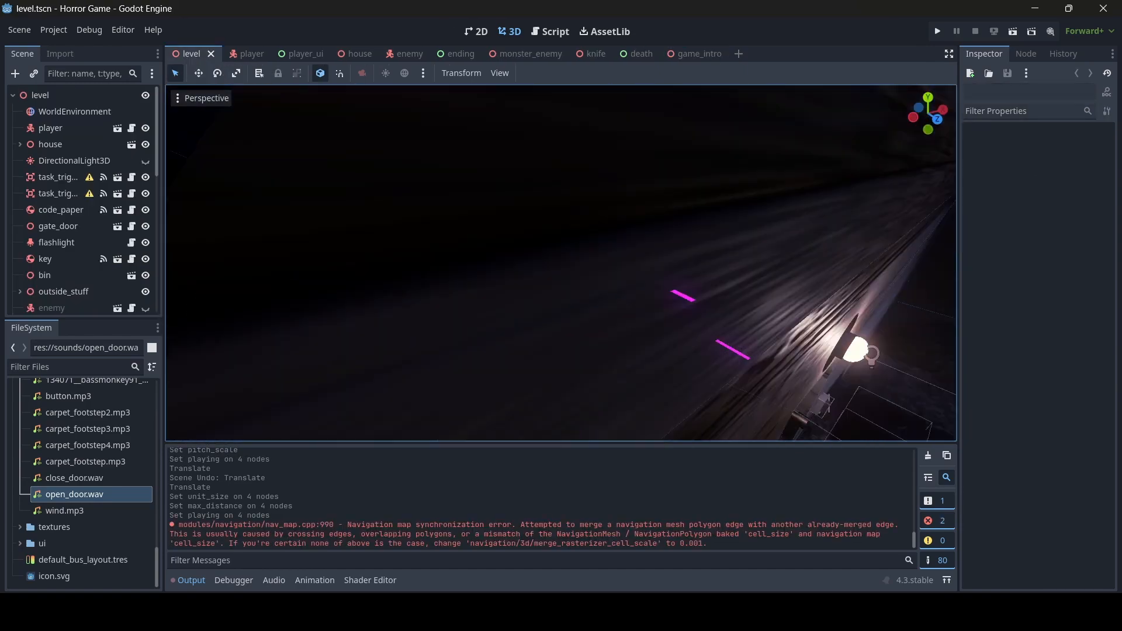
click(55, 93)
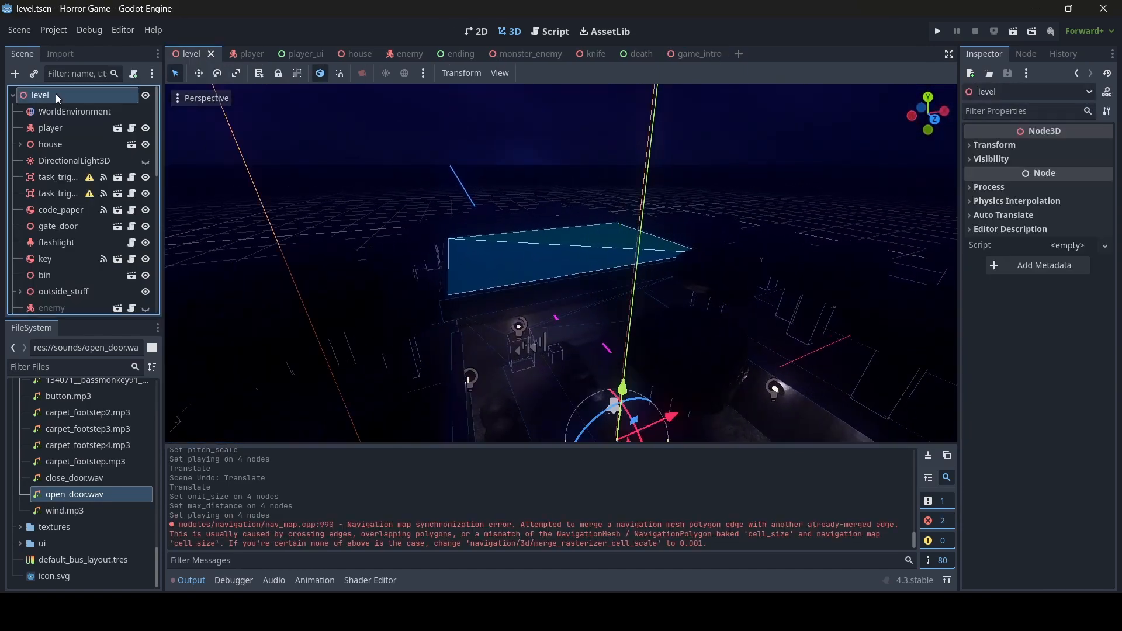
right_click(55, 94)
click(30, 98)
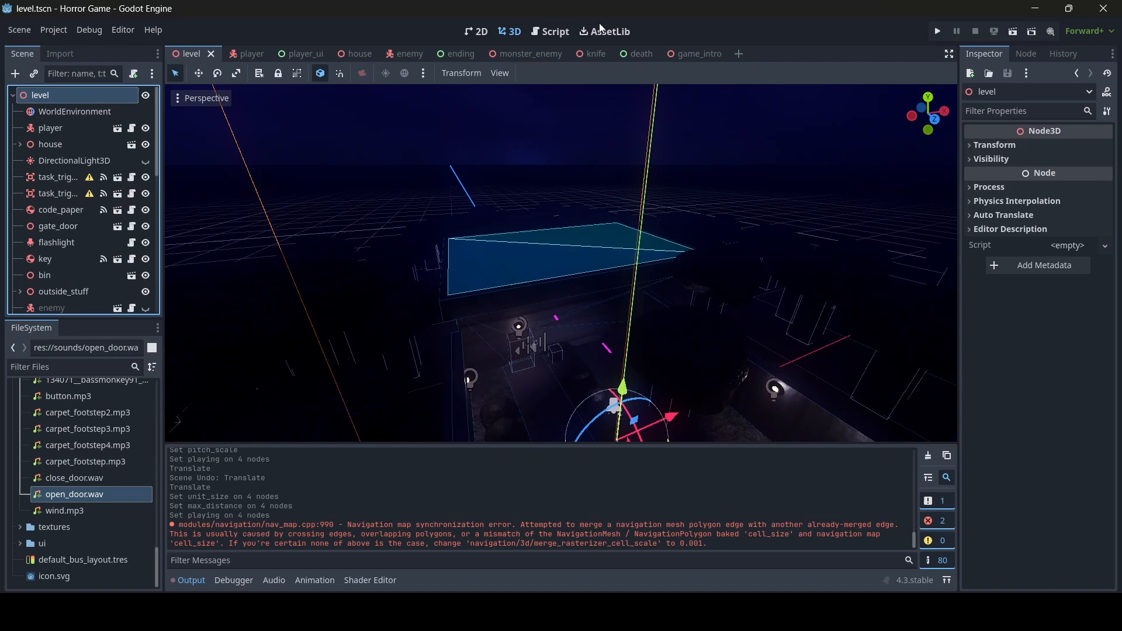
click(695, 54)
click(66, 257)
right_click(61, 259)
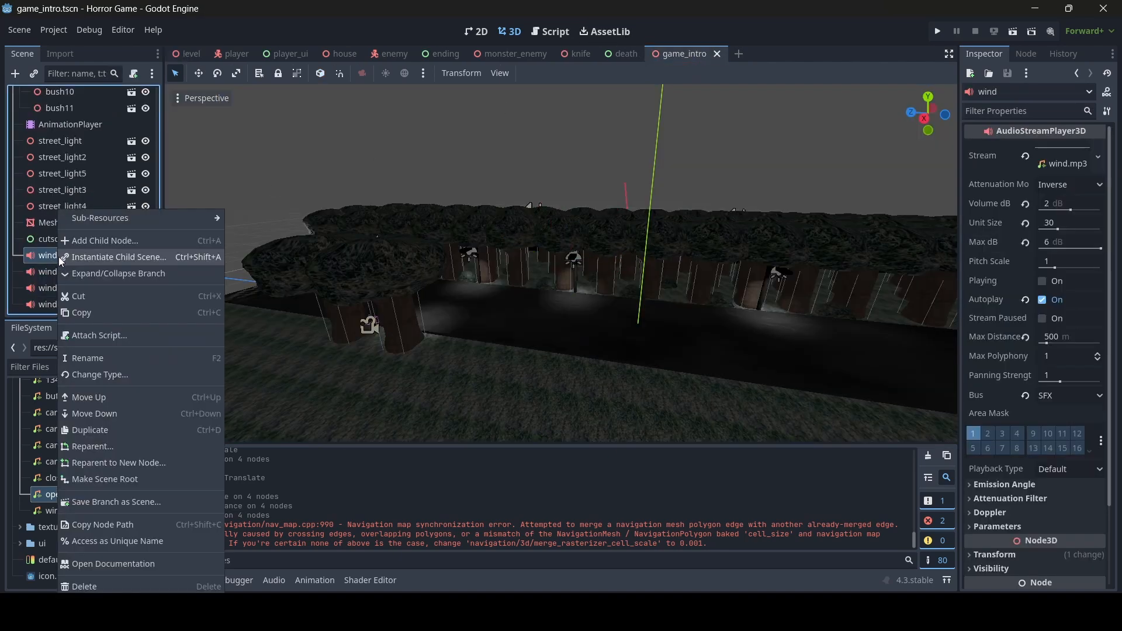
click(89, 313)
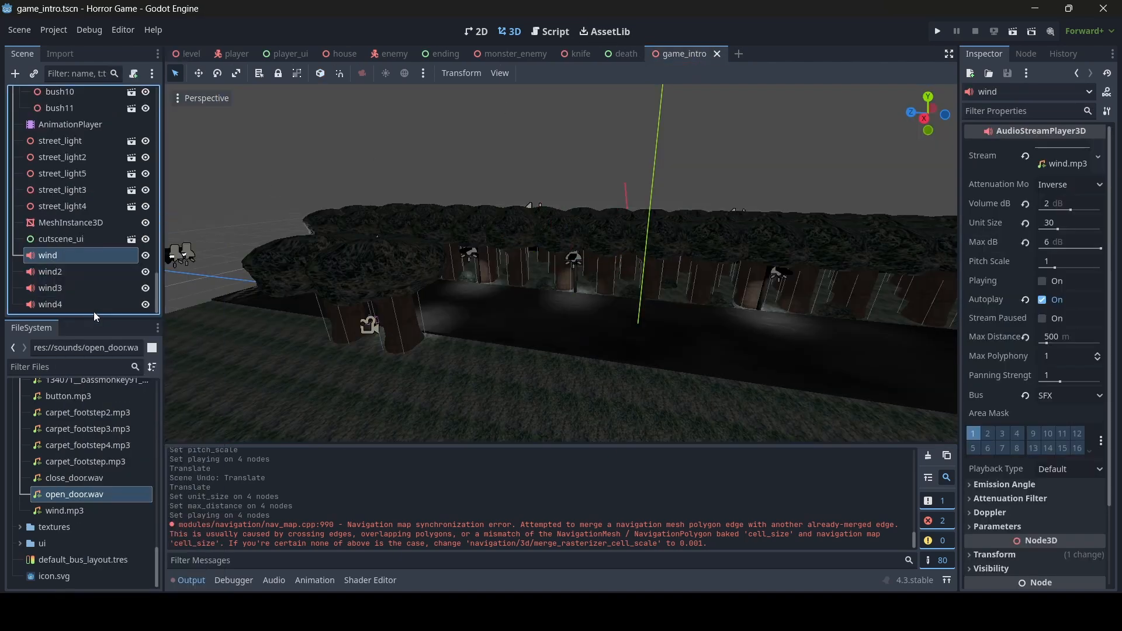
click(716, 54)
click(183, 57)
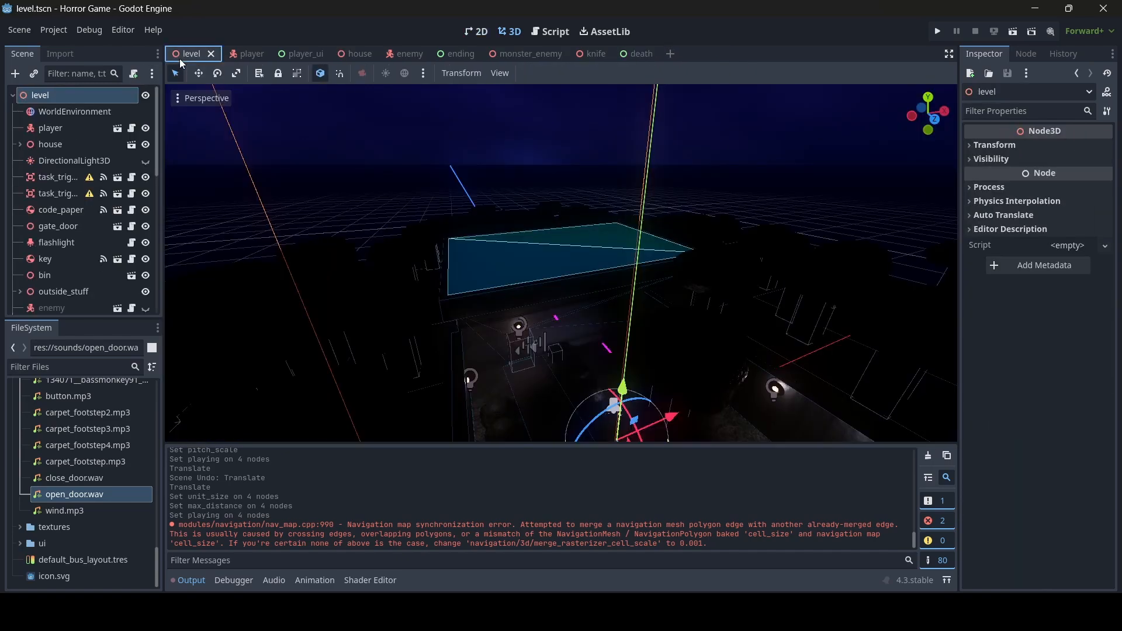
right_click(70, 96)
click(146, 193)
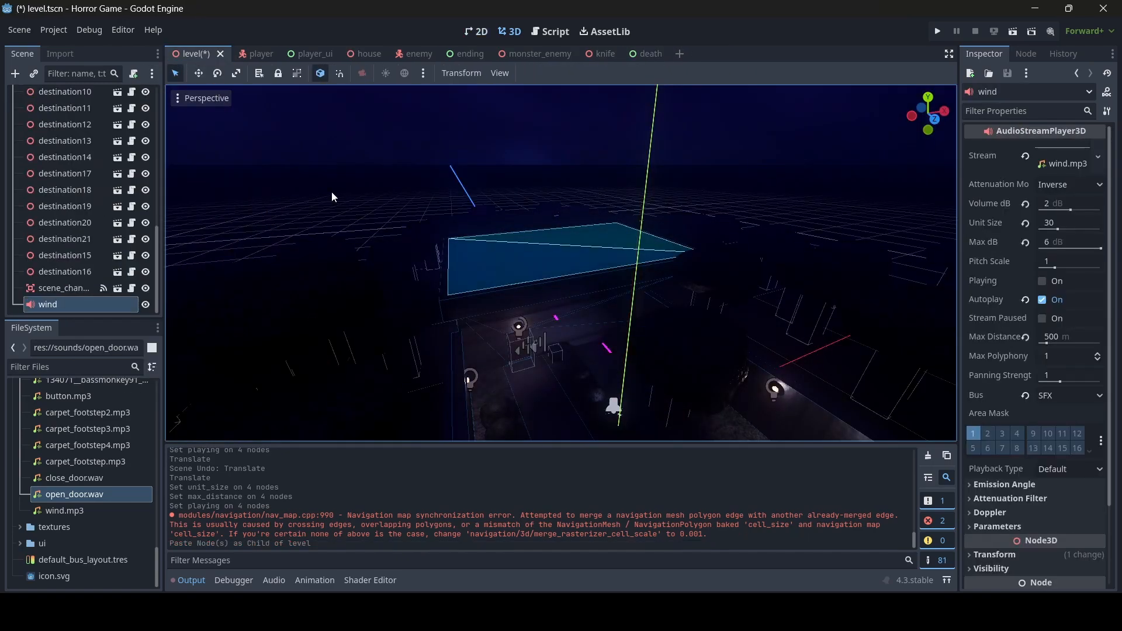
- Position the pasted wind player high above the house
key(s)
right_drag(362, 196, 490, 201)
key(w)
key(d)
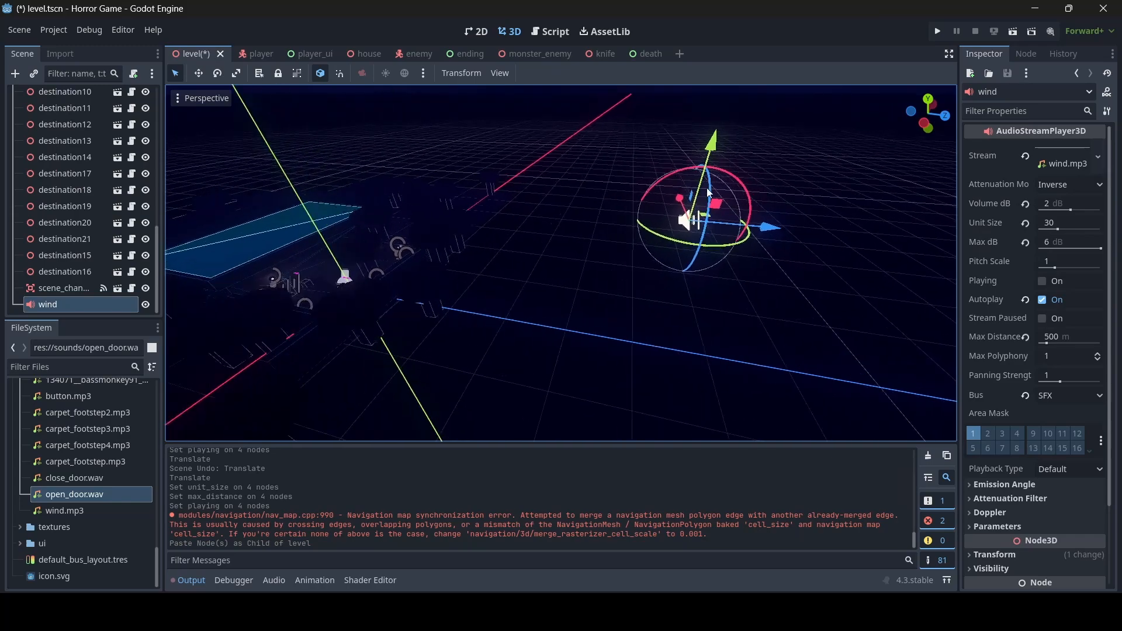
drag(763, 228, 578, 209)
middle_drag(578, 208, 934, 215)
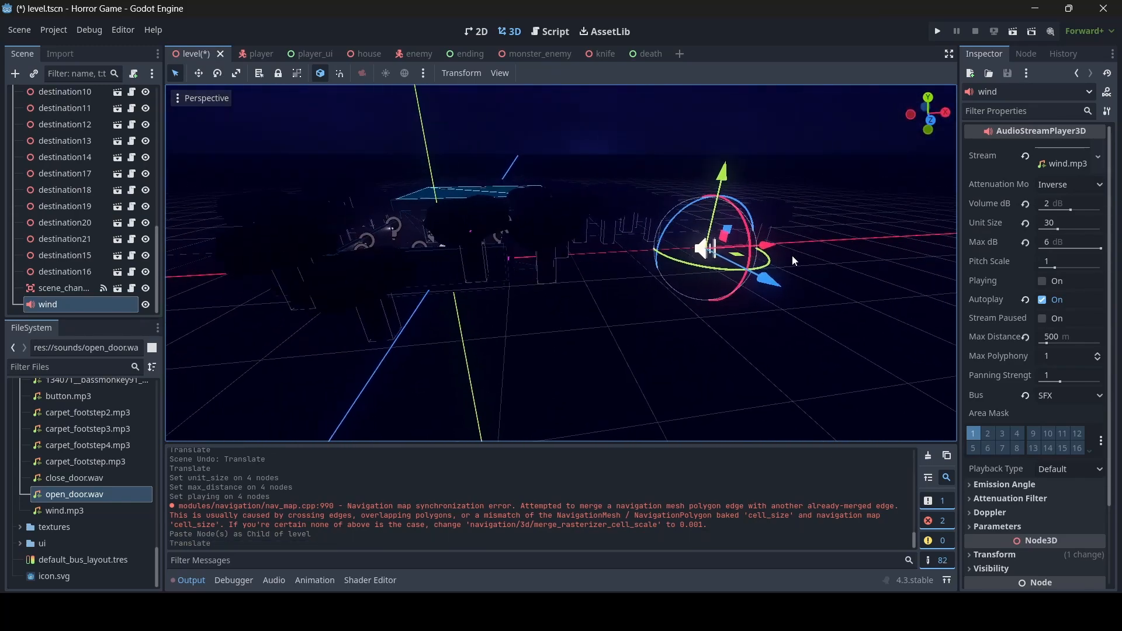
drag(766, 250, 664, 117)
right_drag(665, 117, 758, 223)
drag(722, 224, 695, 222)
right_drag(733, 215, 737, 214)
- Duplicate wind as wind2 on another side of the house with Pitch Scale 1.25
key(ctrl+d)
drag(703, 226, 511, 271)
click(1075, 265)
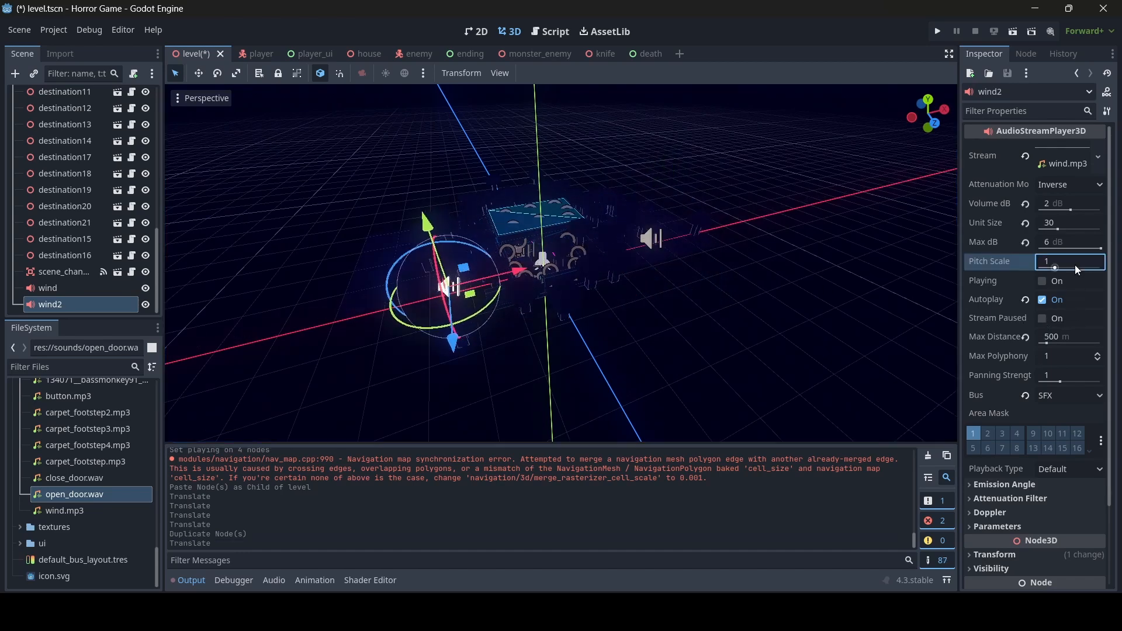
text(0.25)
key(Return)
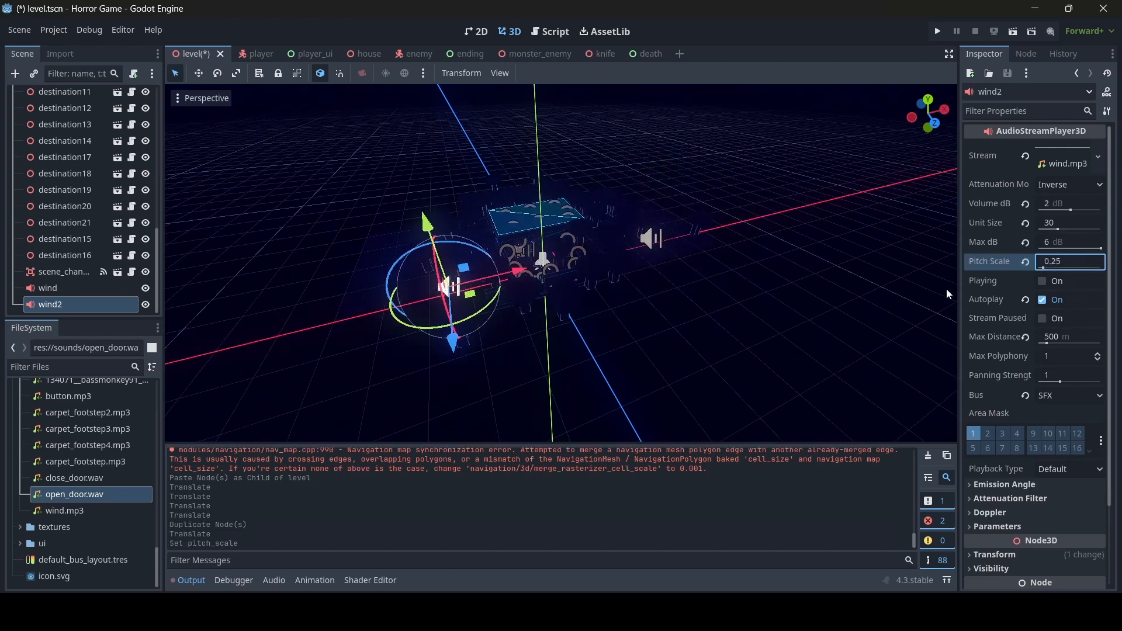
text(1.25)
key(Return)
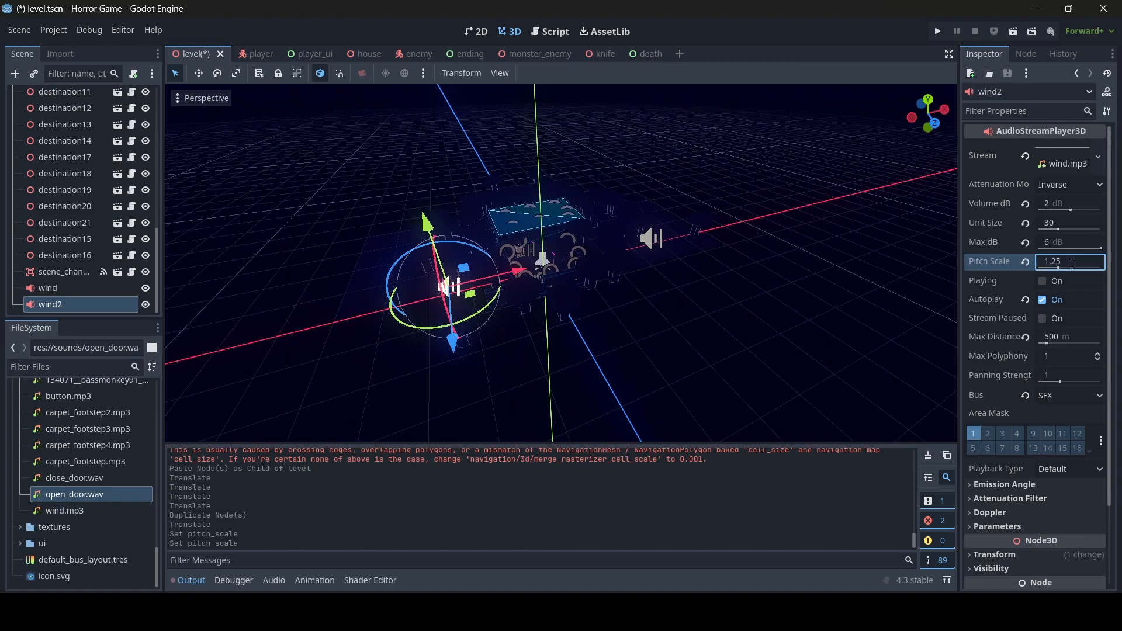
right_drag(602, 308, 663, 295)
- Duplicate wind2 as wind3 with pitch 1.5 and move wind4 to a new spot
key(ctrl+d)
drag(776, 198, 587, 287)
right_drag(587, 287, 713, 286)
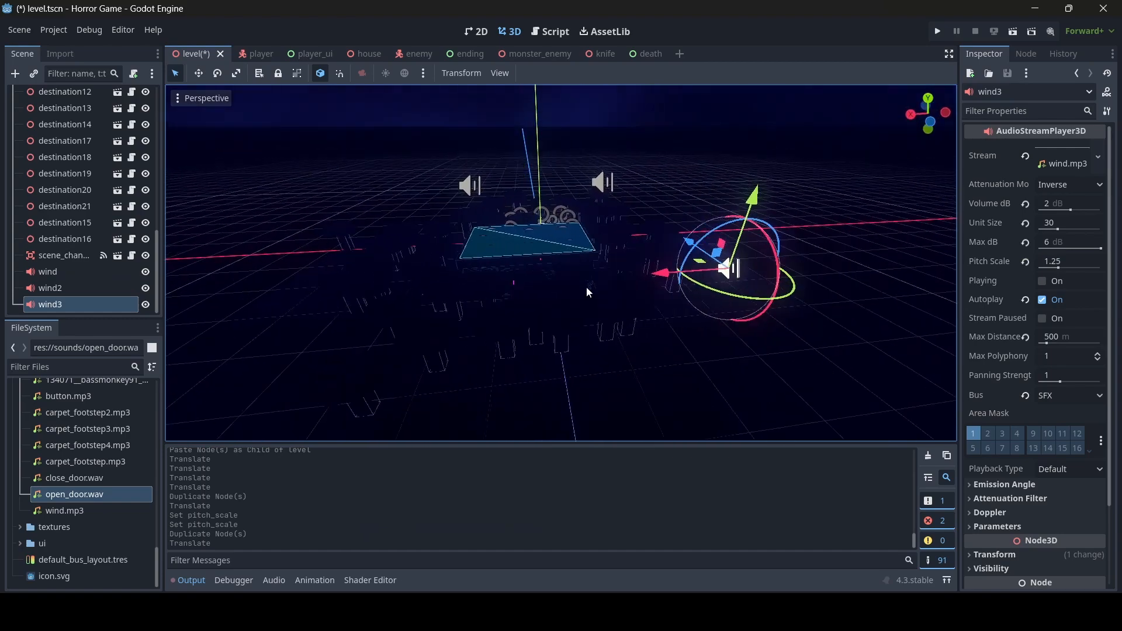
click(1081, 261)
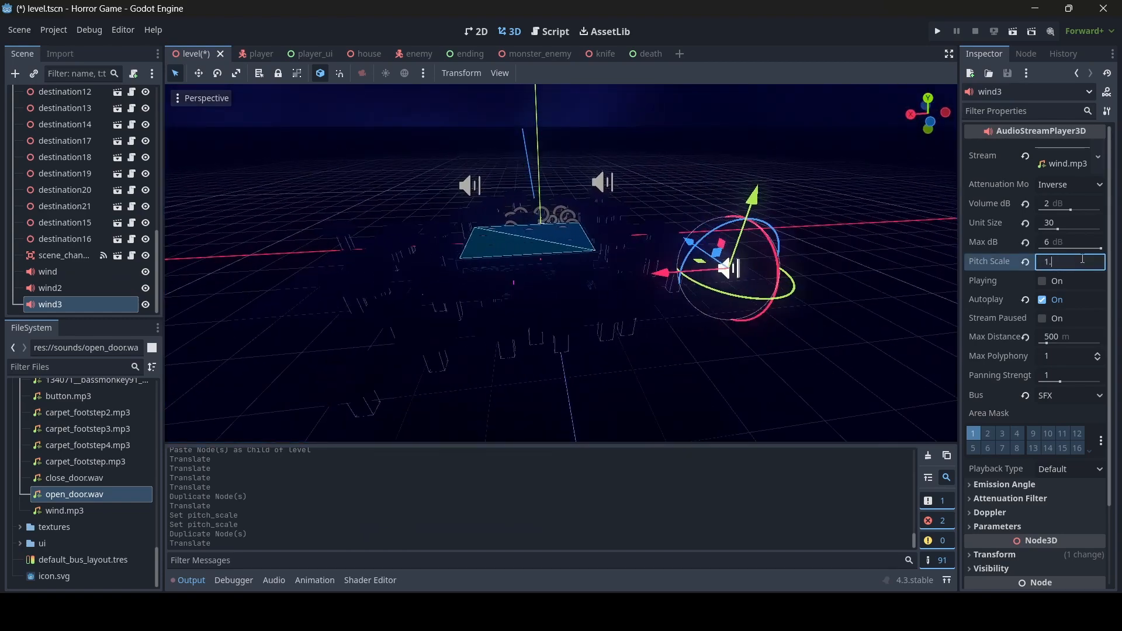
right_drag(777, 249, 852, 250)
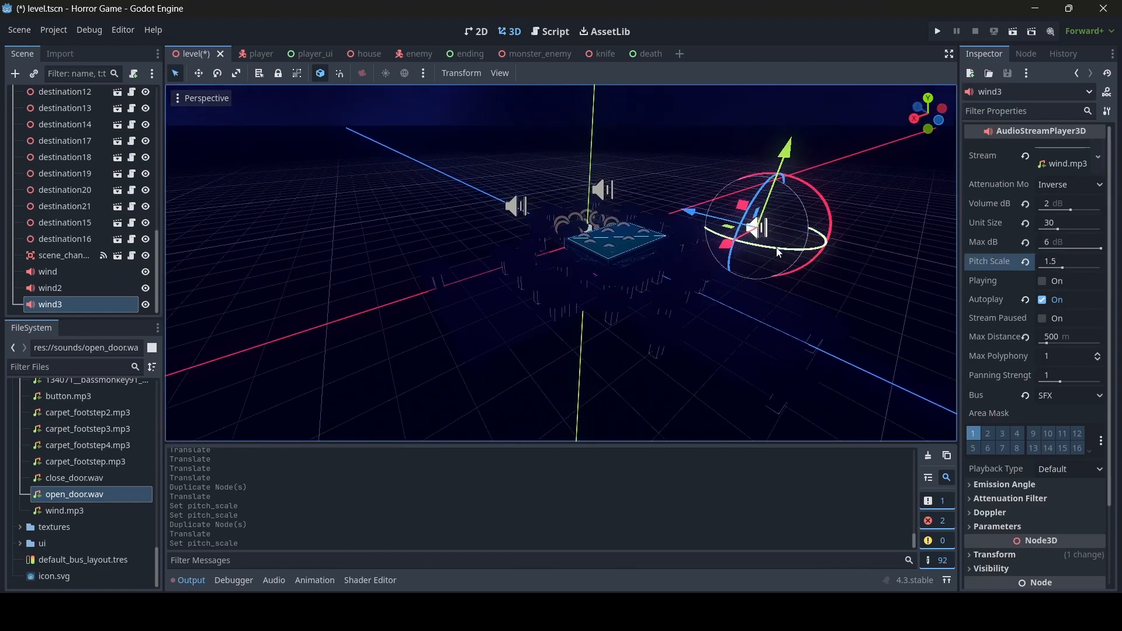
drag(734, 243, 489, 336)
right_drag(489, 336, 525, 356)
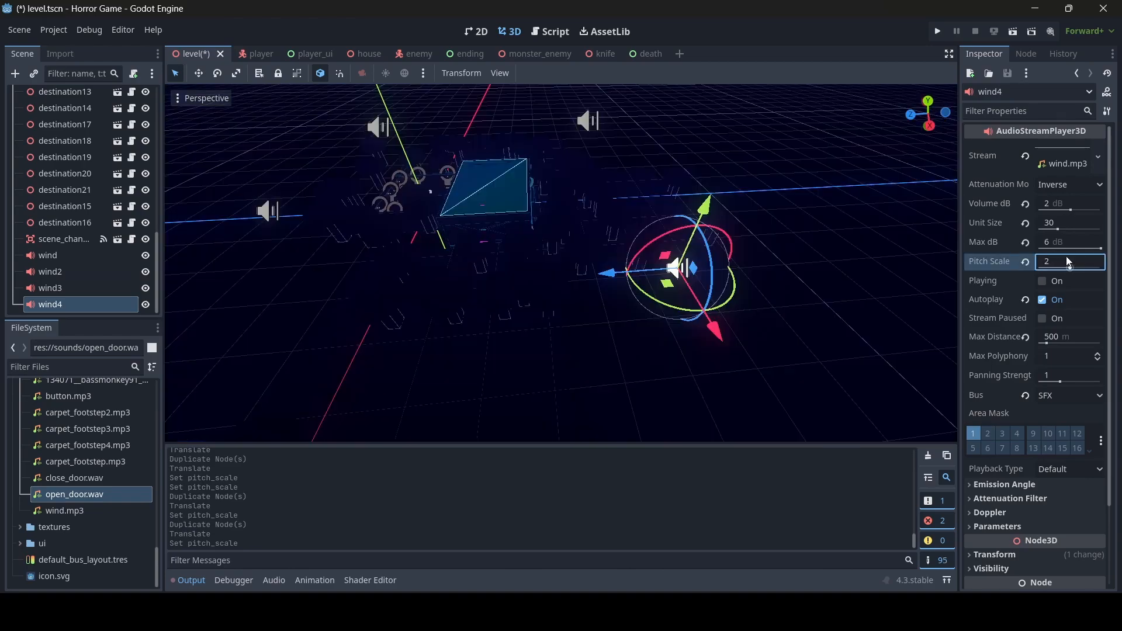
- Save the level scene, then select all four wind players and set them Playing
key(ctrl+s)
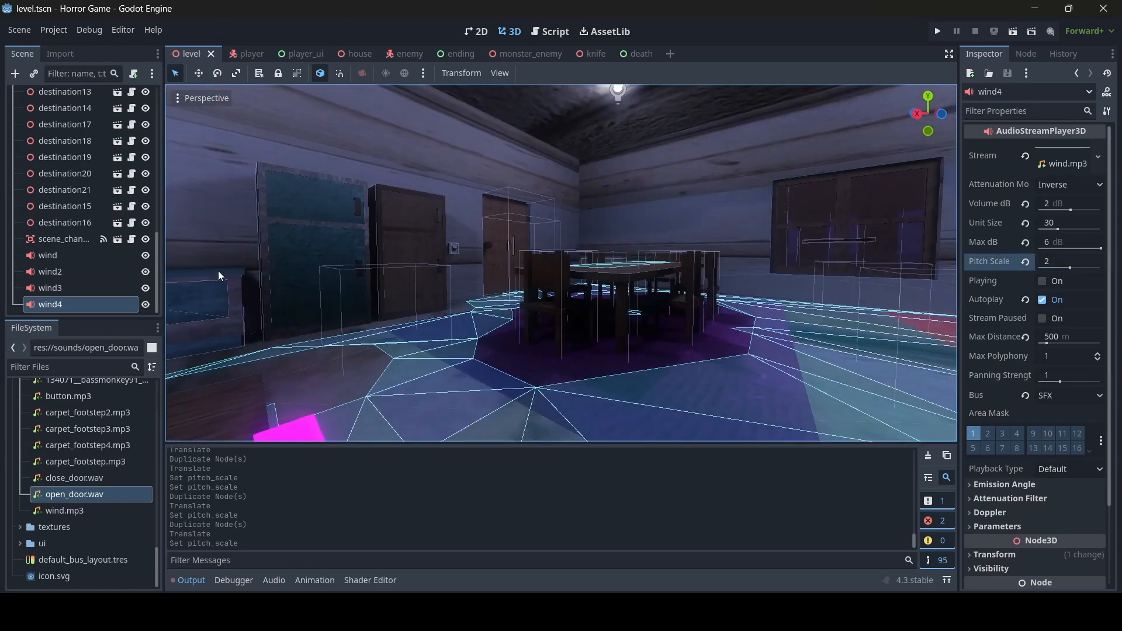
click(49, 257)
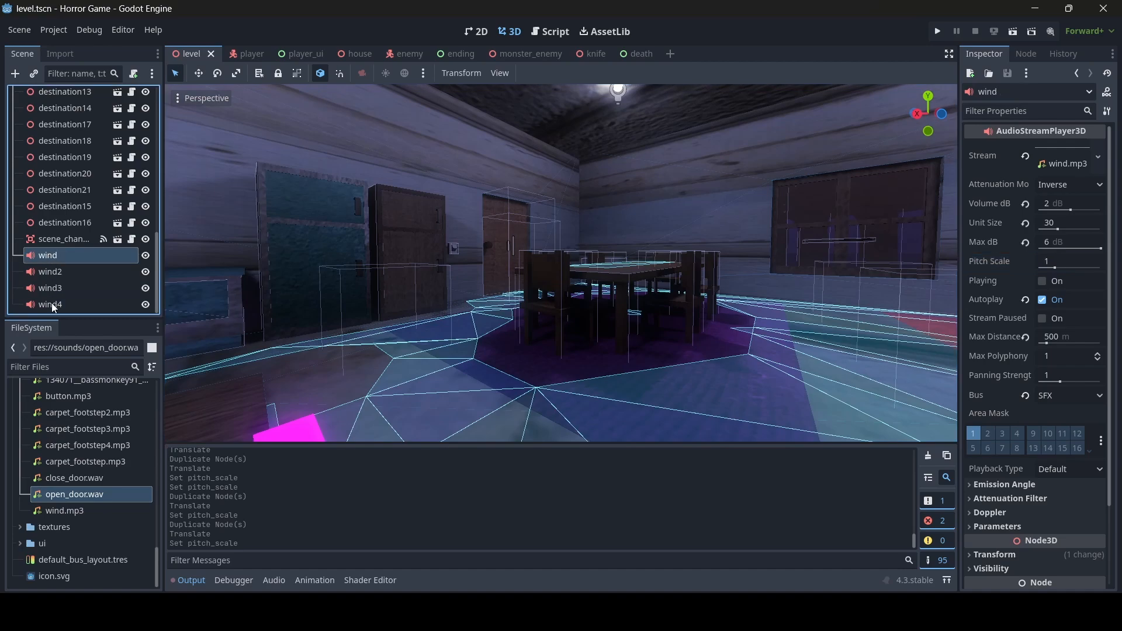
shift+click(53, 305)
click(1042, 281)
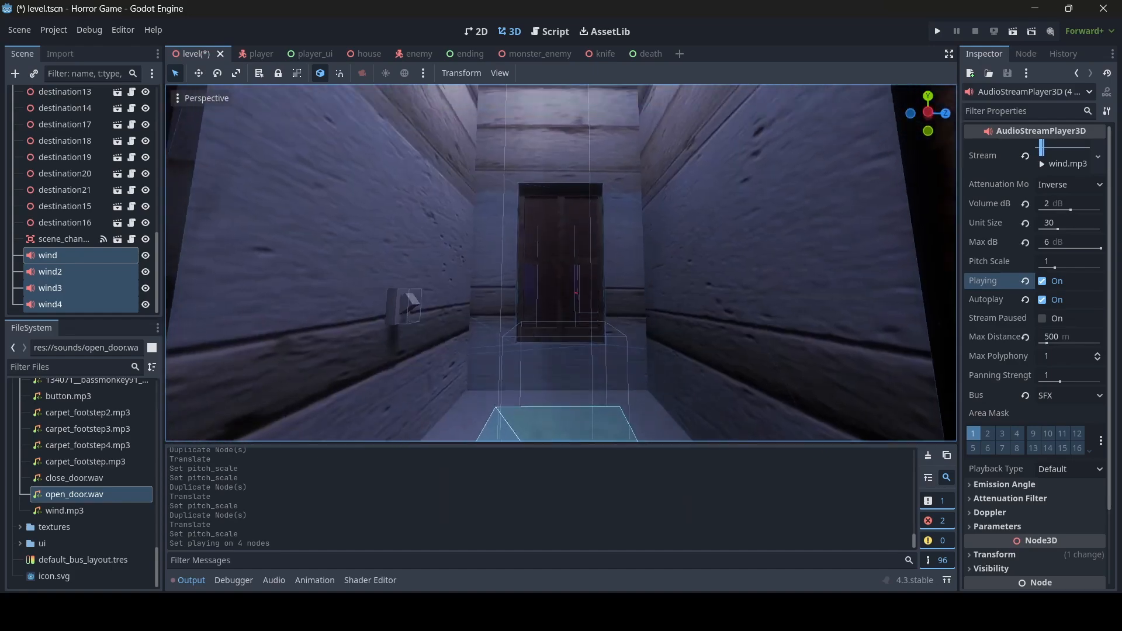
- Fly through the level's rooms and circle the view around the drawers
key(w)
right_drag(561, 263, 514, 266)
key(w)
key(w)
key(w)
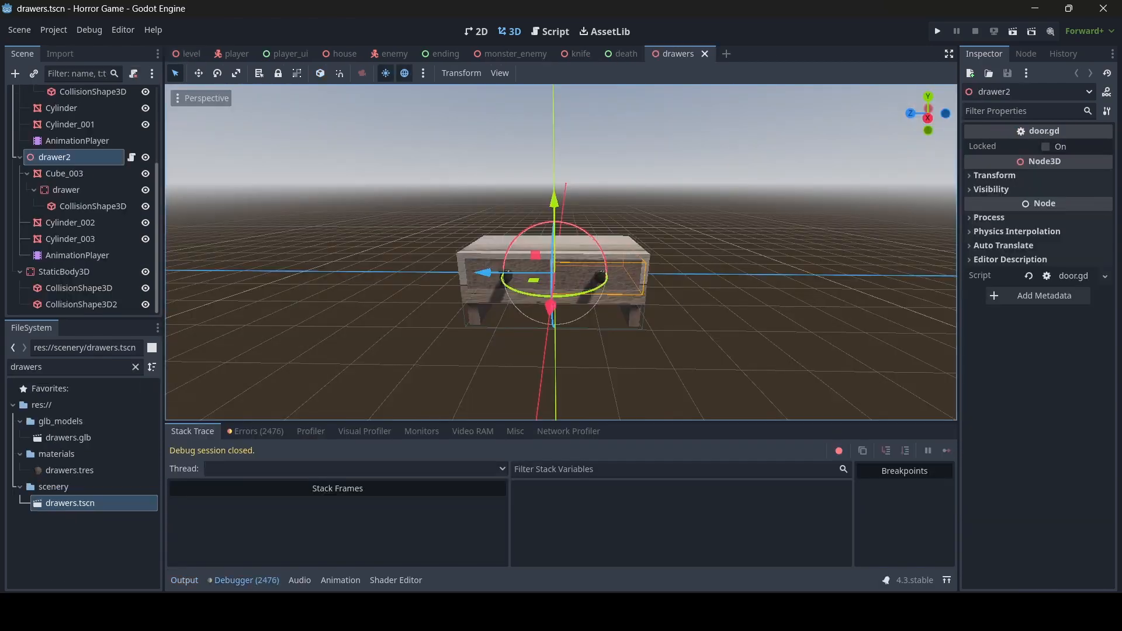
key(a)
right_drag(561, 253, 676, 303)
key(d)
key(w)
key(a)
key(s)
key(d)
key(w)
key(s)
key(w)
key(a)
key(s)
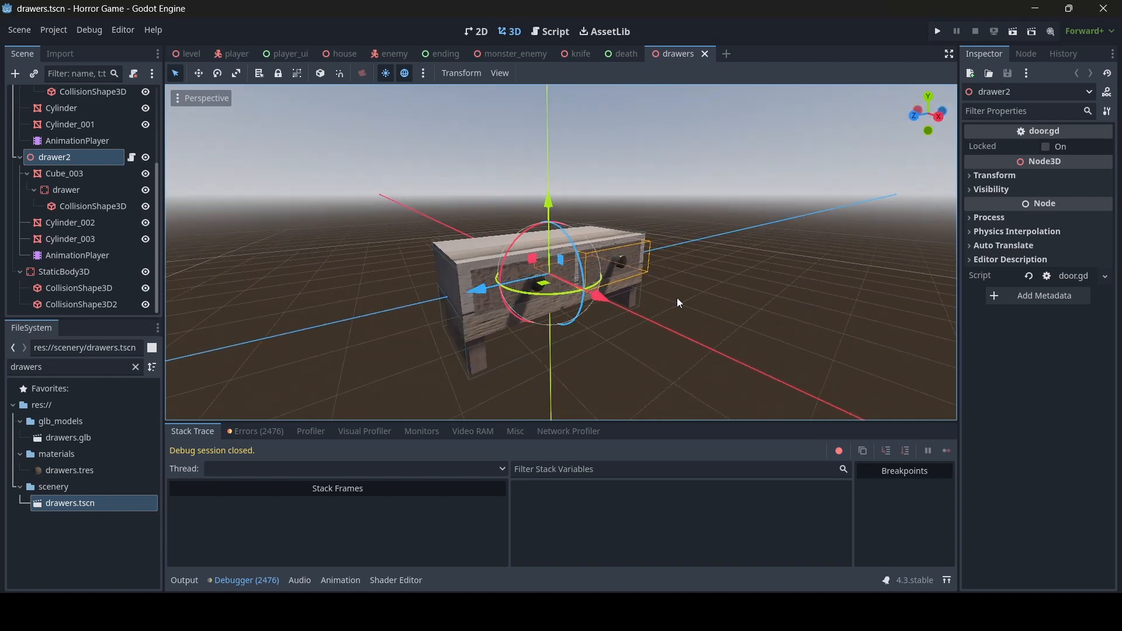
- Open door.gd in the script editor and locate the ai_enable_door function
key(d)
right_drag(678, 301, 584, 304)
key(w)
key(s)
key(a)
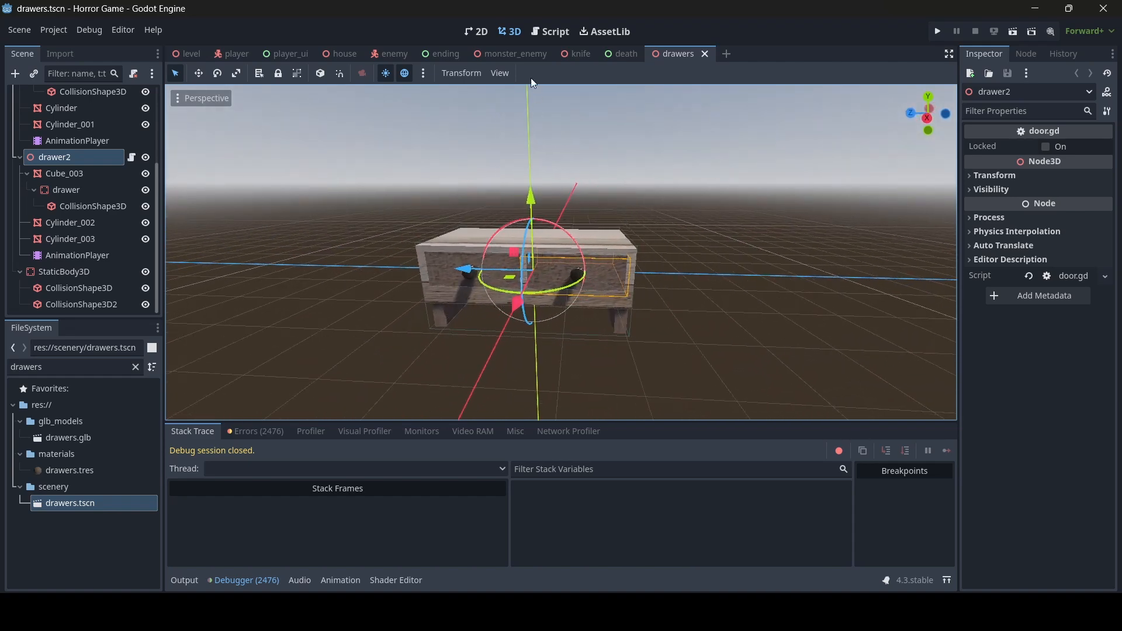
click(541, 39)
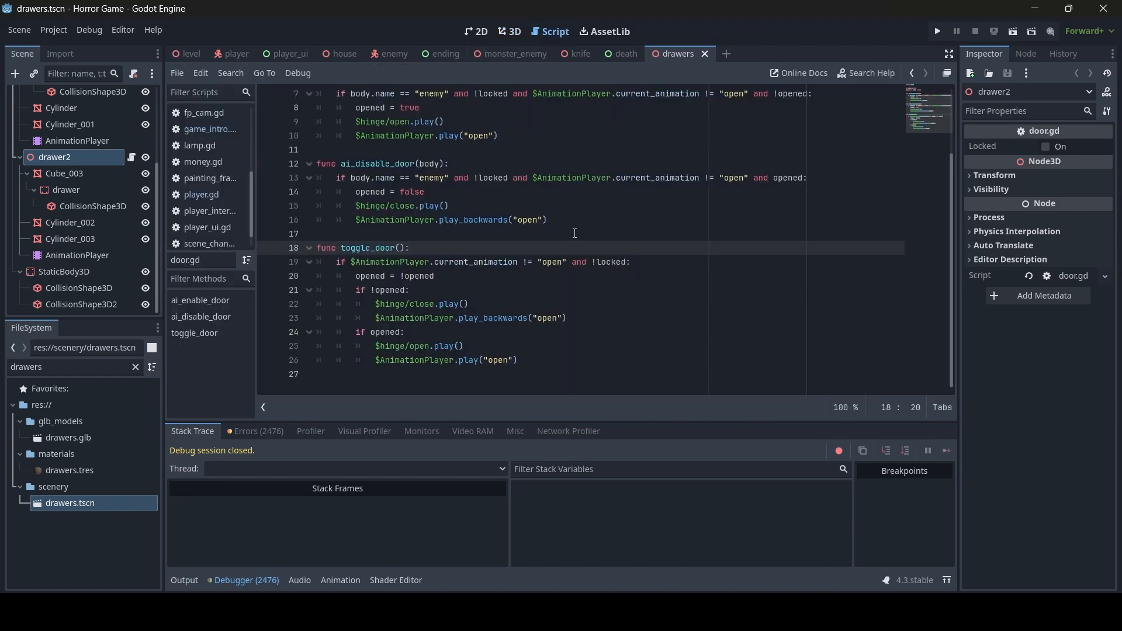
scroll(586, 280, up, 2)
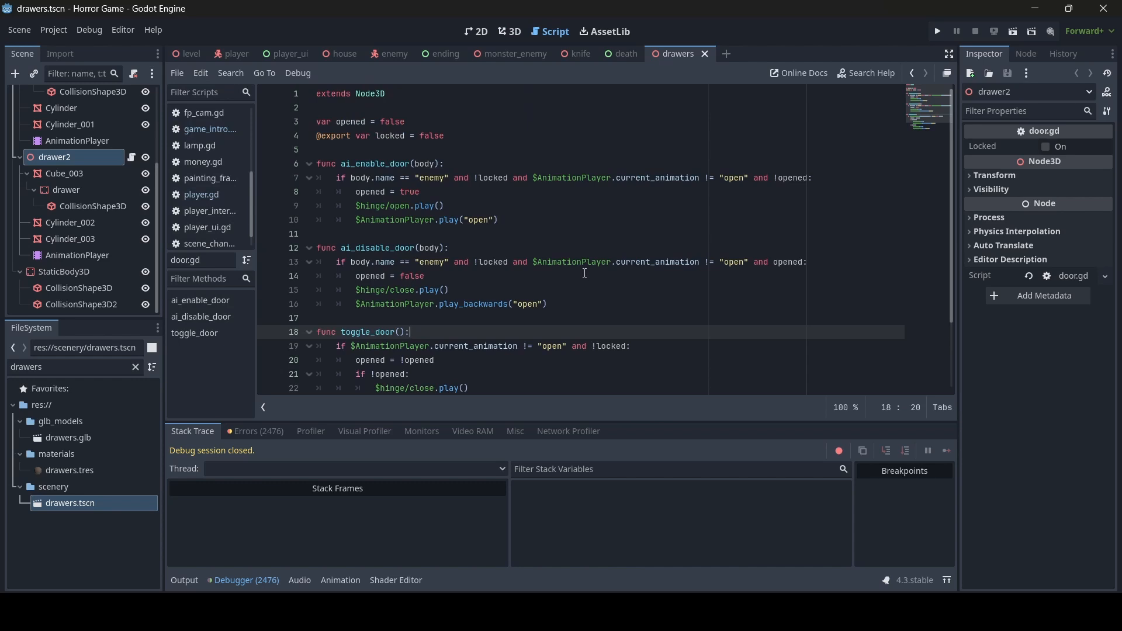
scroll(585, 273, down, 2)
scroll(584, 268, up, 2)
scroll(442, 203, down, 2)
scroll(456, 204, up, 2)
- Add an if has_node("hinge/open") check above $hinge/open.play(), indent the call, and copy the check line
click(445, 192)
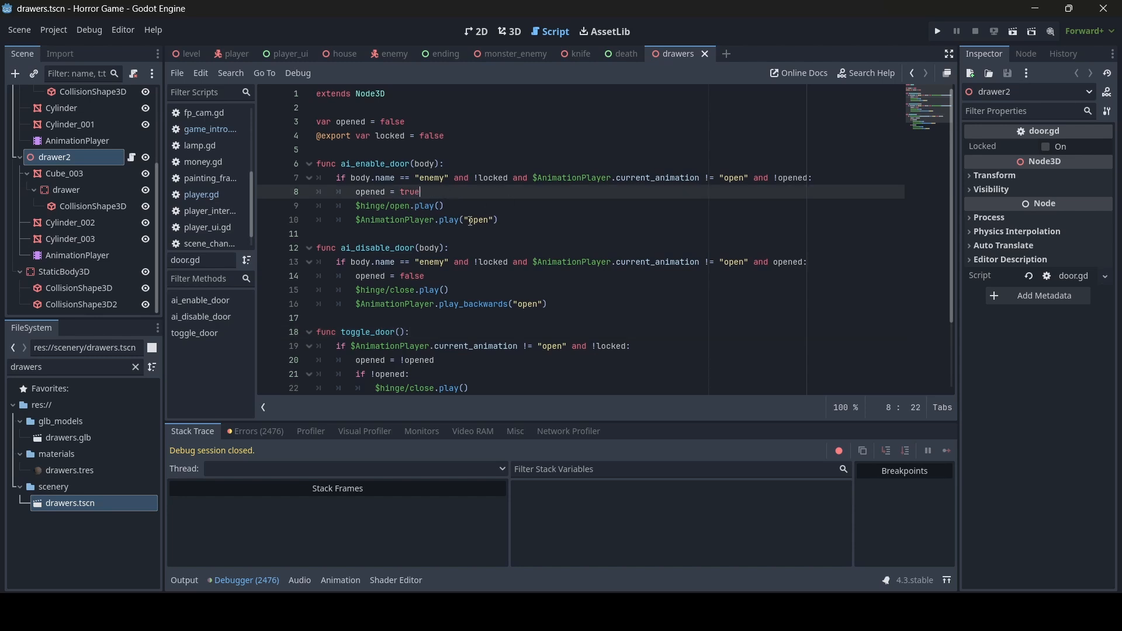
key(Return)
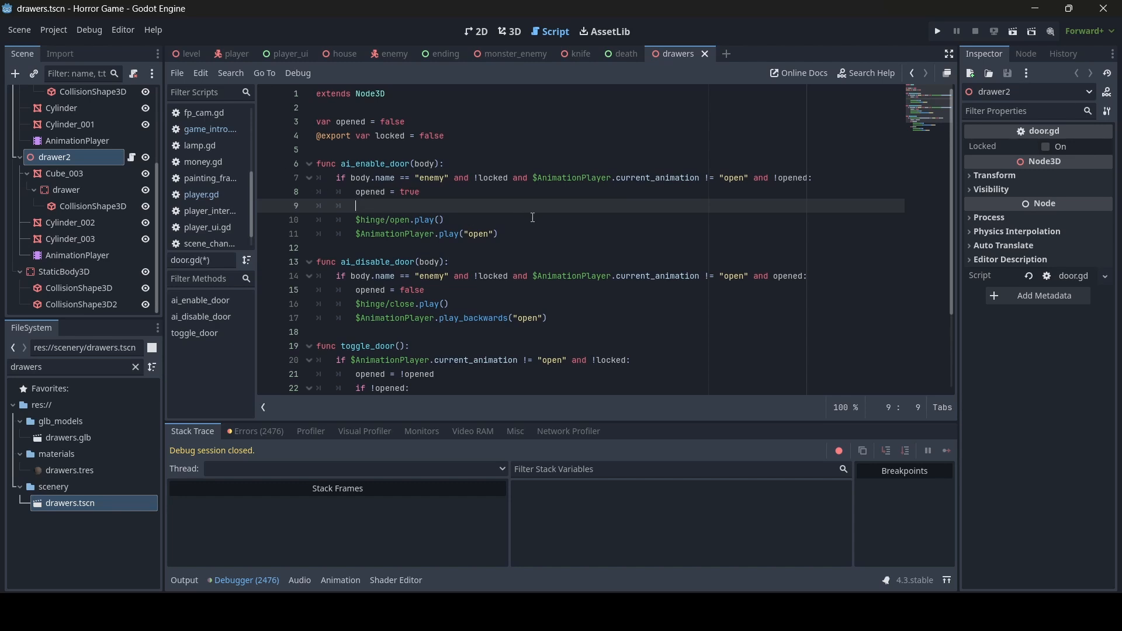
text(if has_node("hinge/)
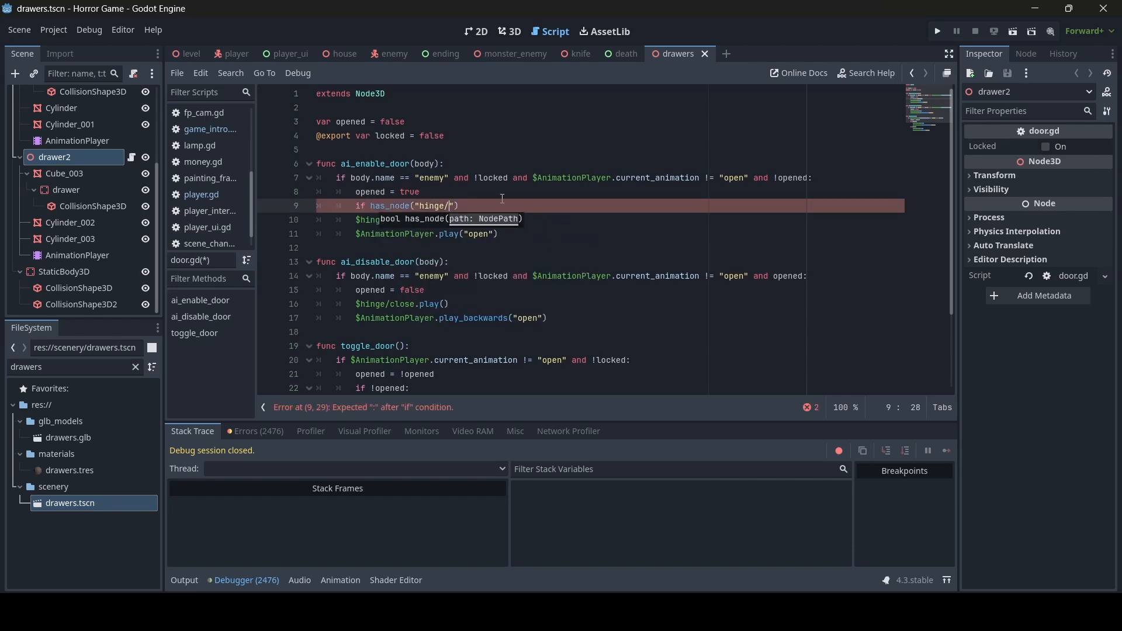
text(open)
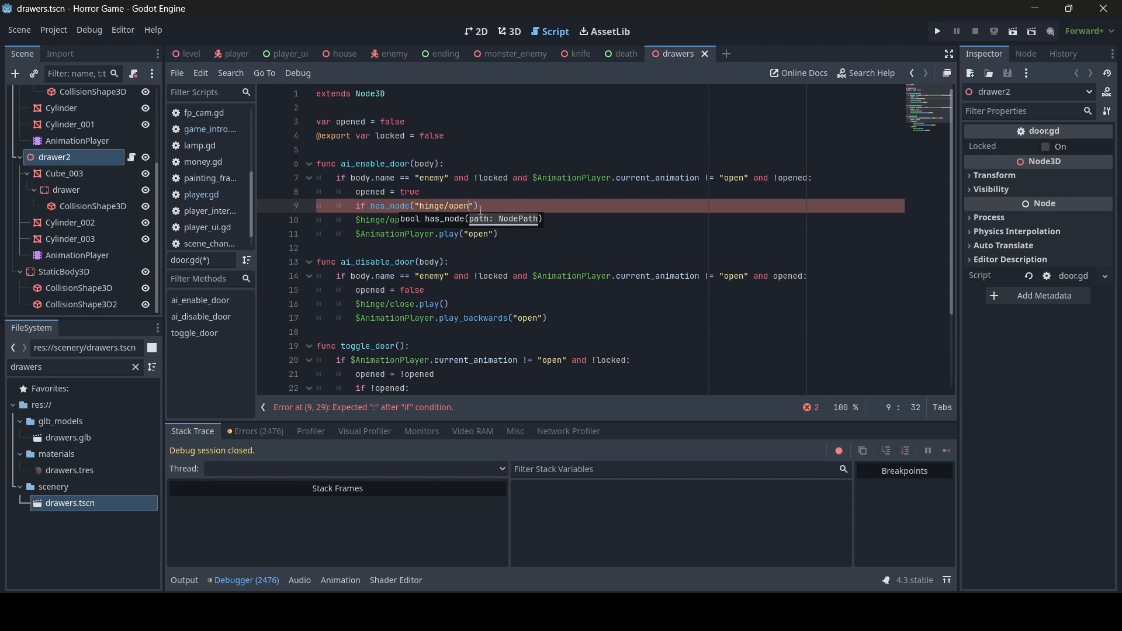
click(460, 208)
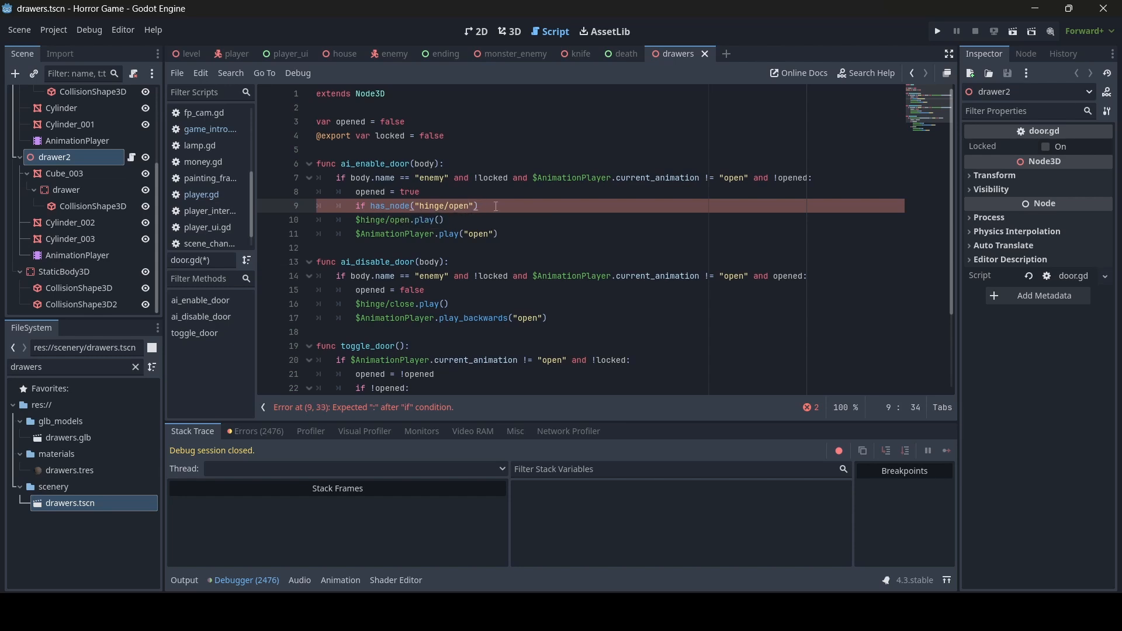
click(343, 223)
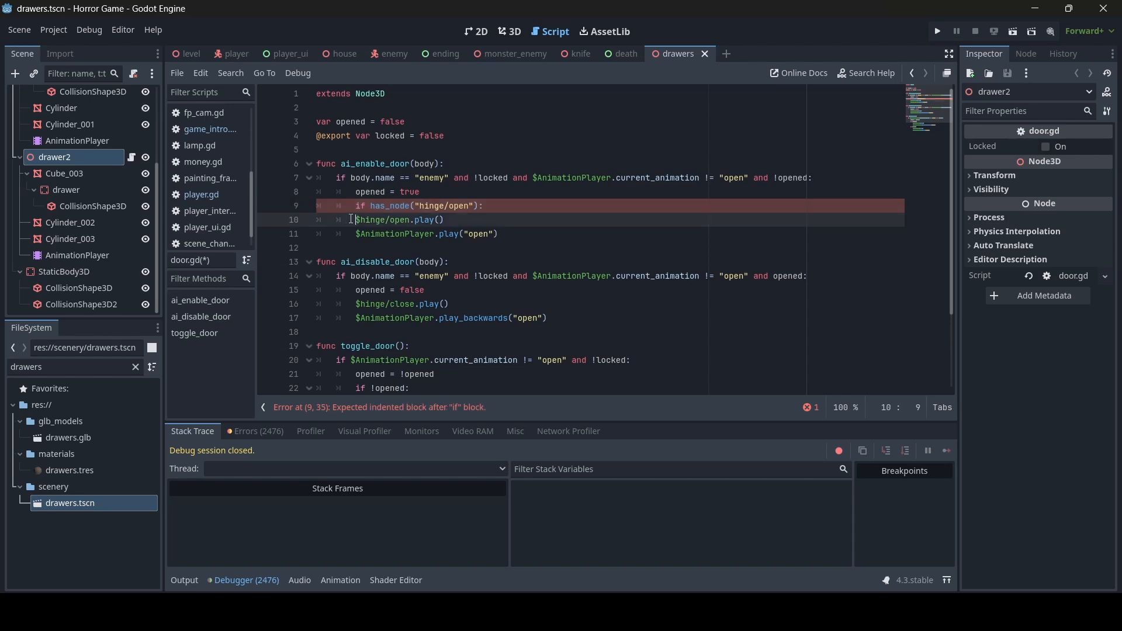
key(Tab)
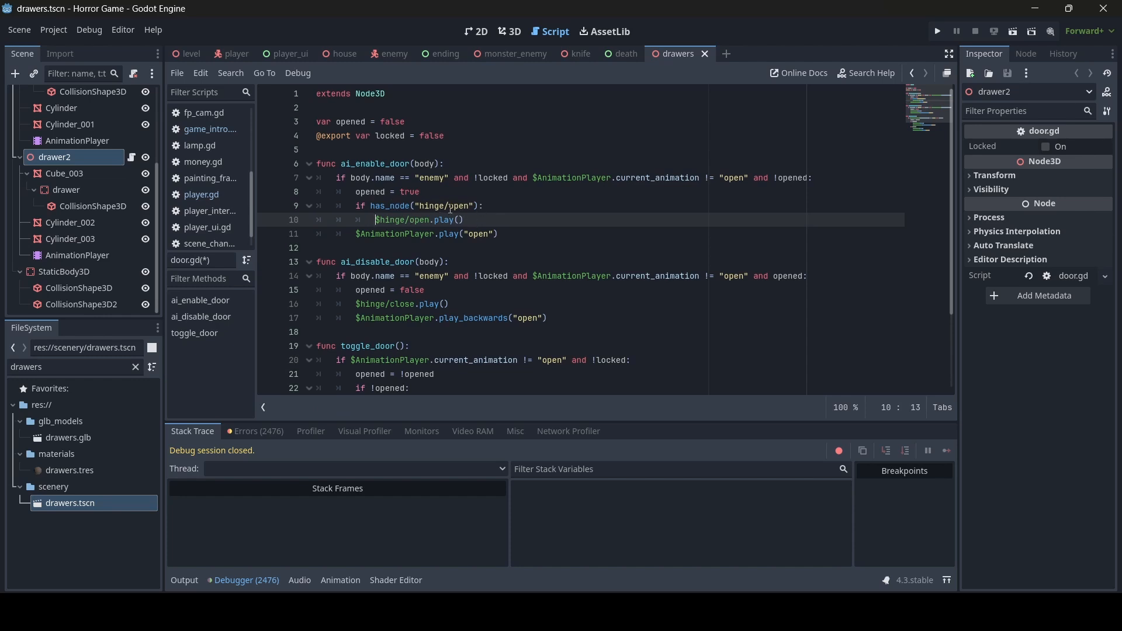
drag(484, 206, 349, 207)
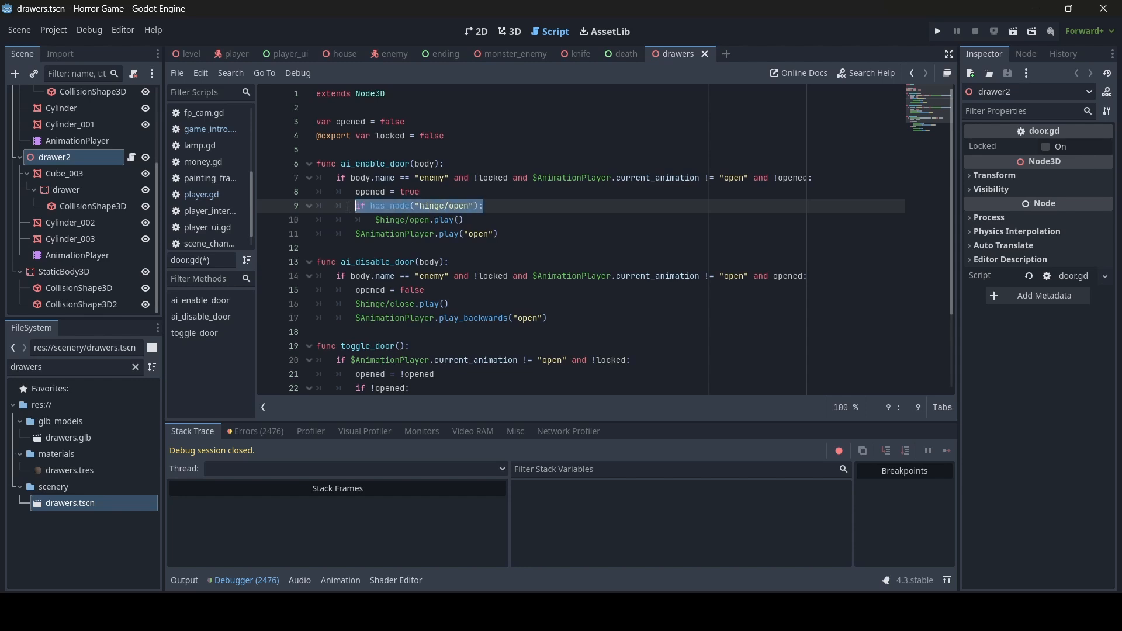
key(ctrl+c)
click(438, 291)
- In ai_disable_door, add an if has_node("hinge/close") check and indent the close sound call under it
key(Return)
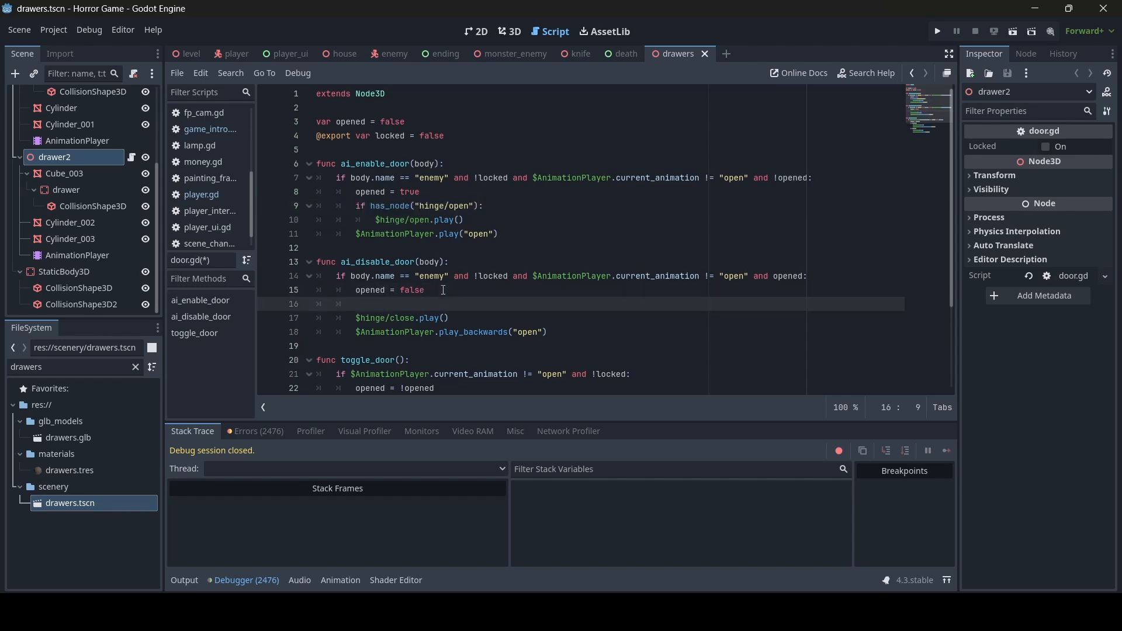
key(ctrl+v)
drag(469, 304, 451, 306)
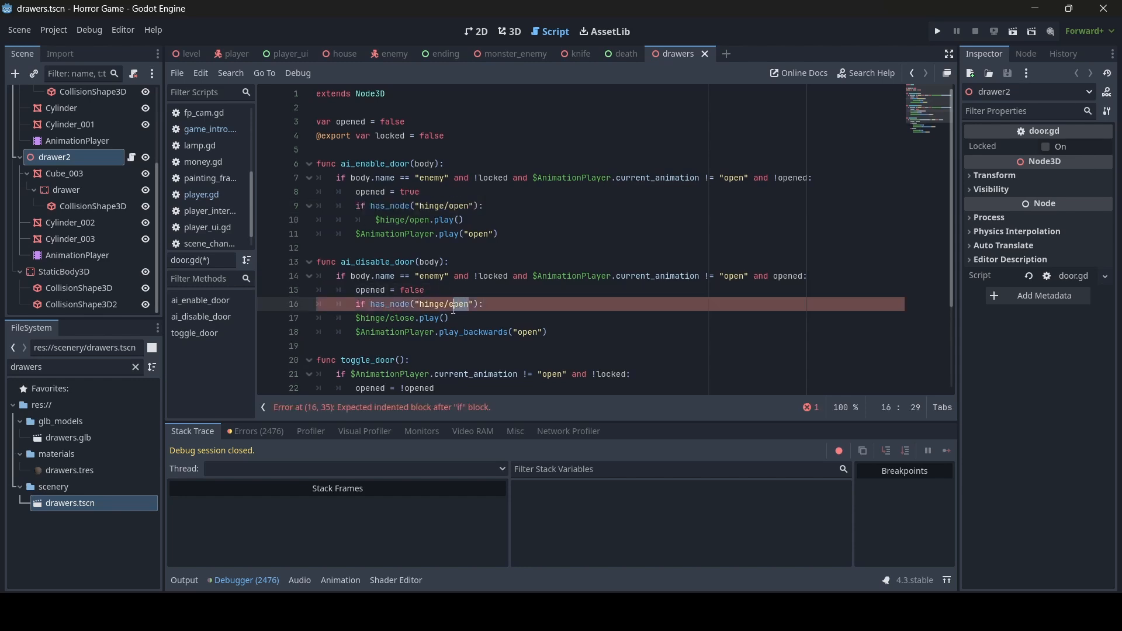
text(close)
click(357, 318)
key(Tab)
- Under if !opened in toggle_door, guard the close sound call with a has_node("hinge/close") check
scroll(453, 285, down, 3)
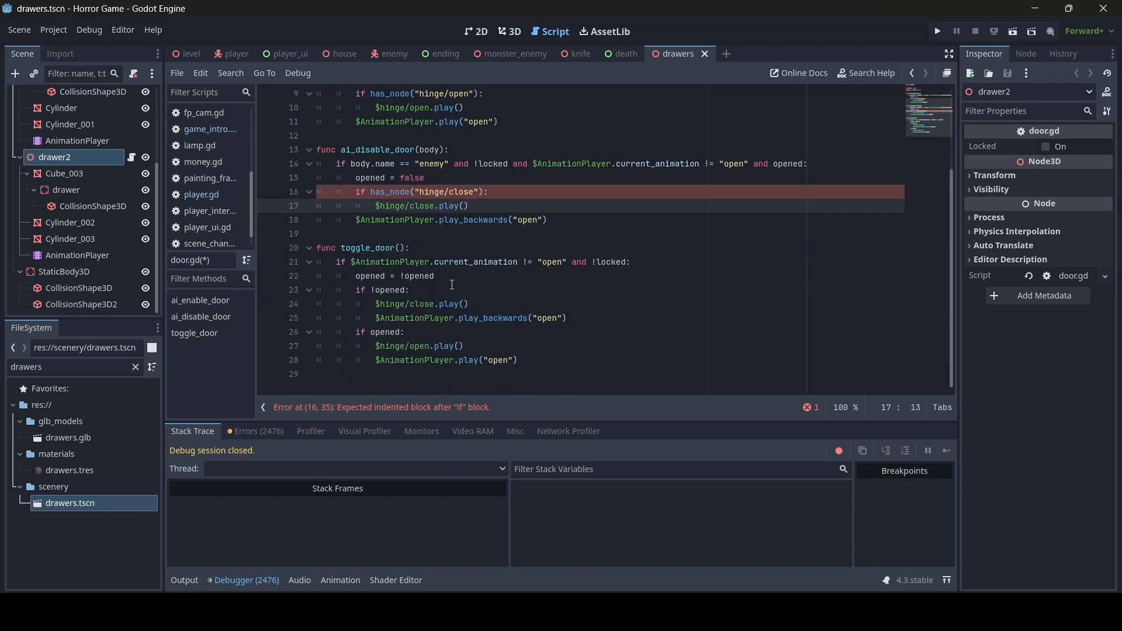
click(451, 287)
key(Return)
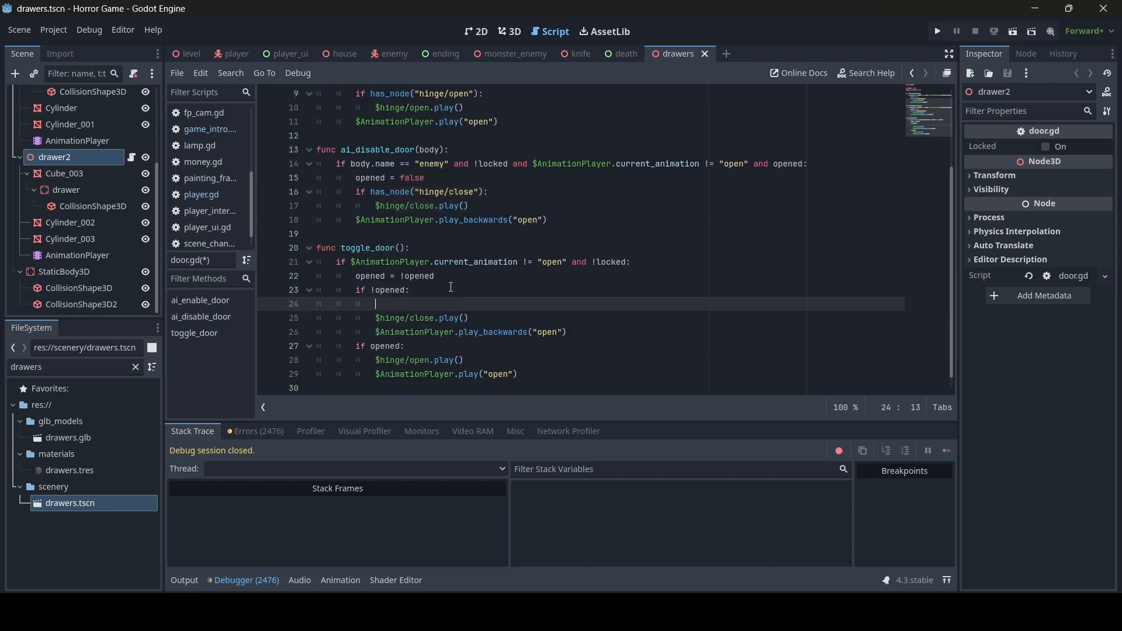
key(ctrl+v)
click(484, 304)
drag(486, 304, 469, 306)
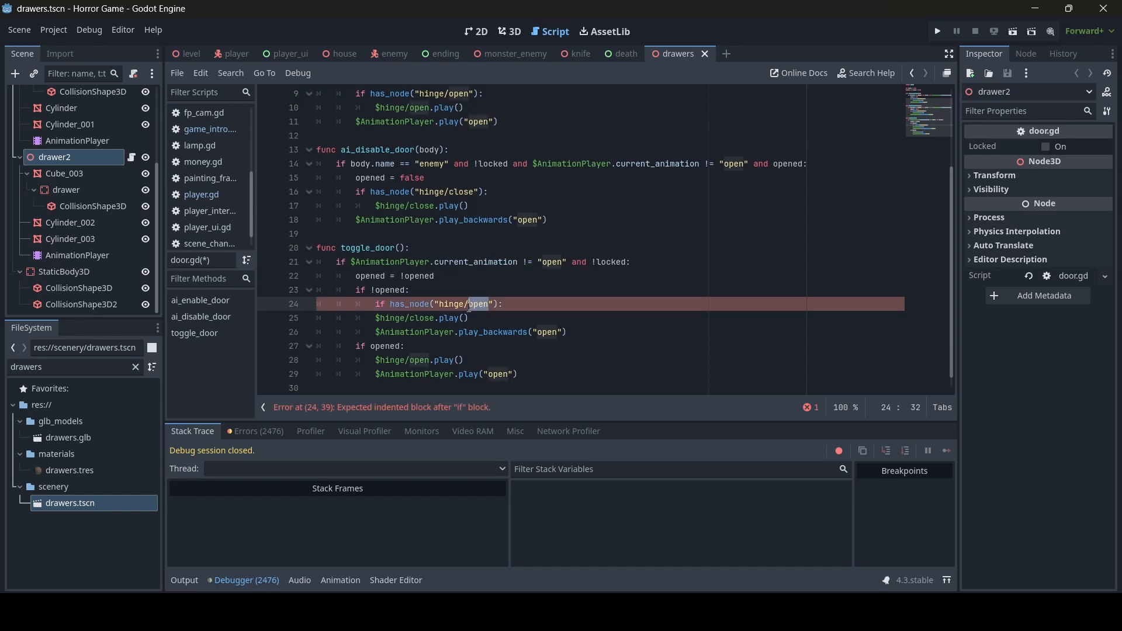
text(close)
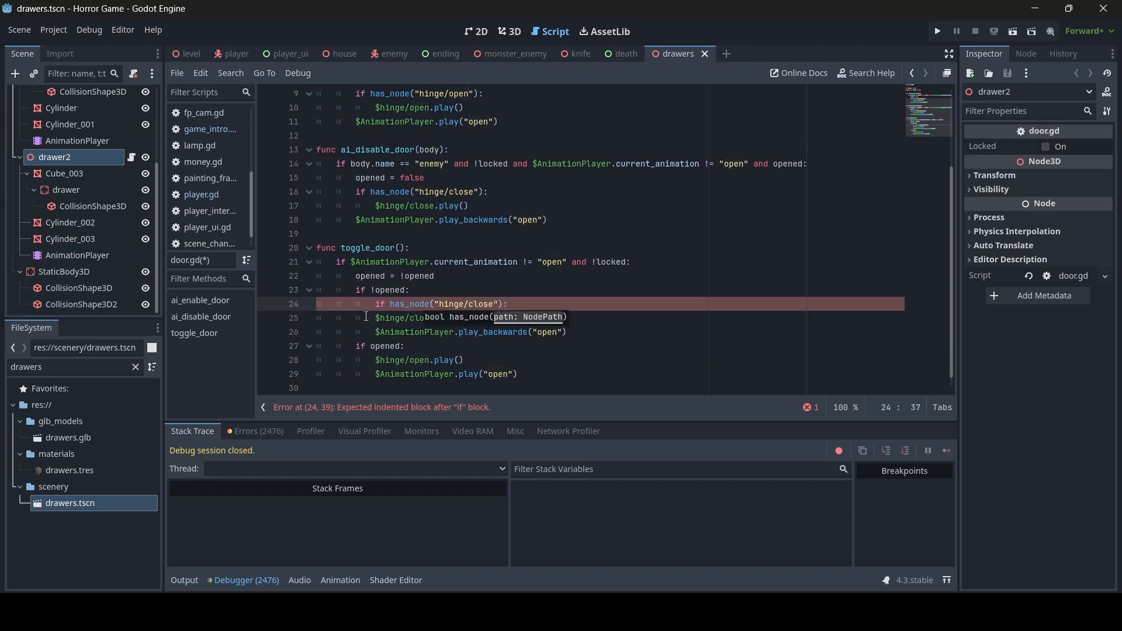
click(370, 319)
key(Tab)
- Under if opened, guard the open sound call with a has_node("hinge/open") check, then save door.gd
click(419, 344)
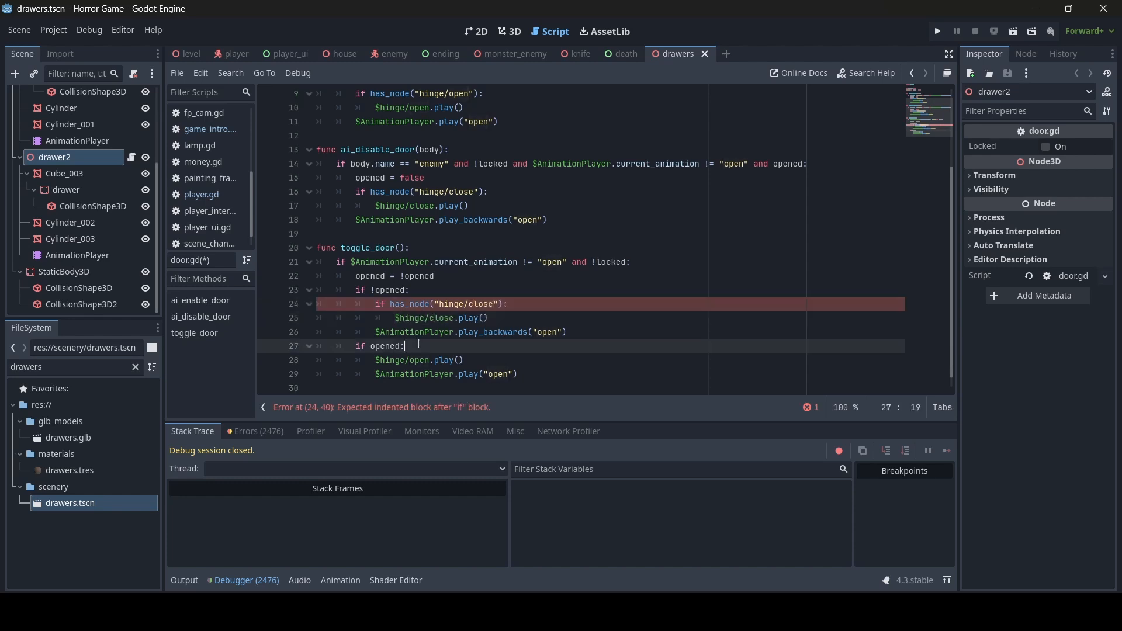
key(Return)
text(if has_node("hinge/open"):)
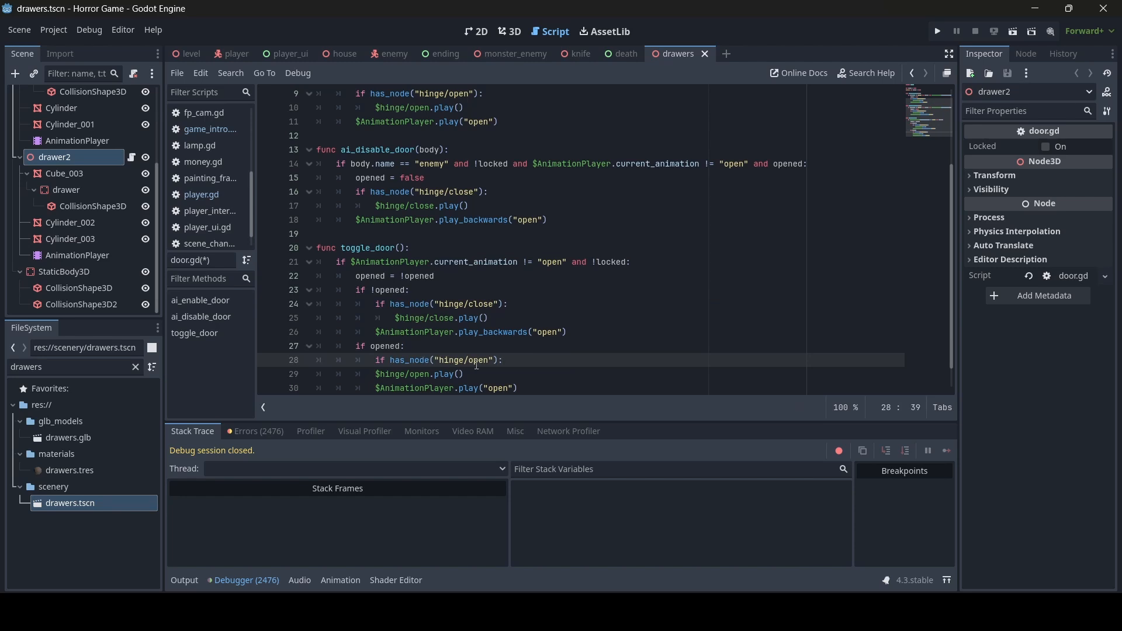
drag(488, 360, 469, 361)
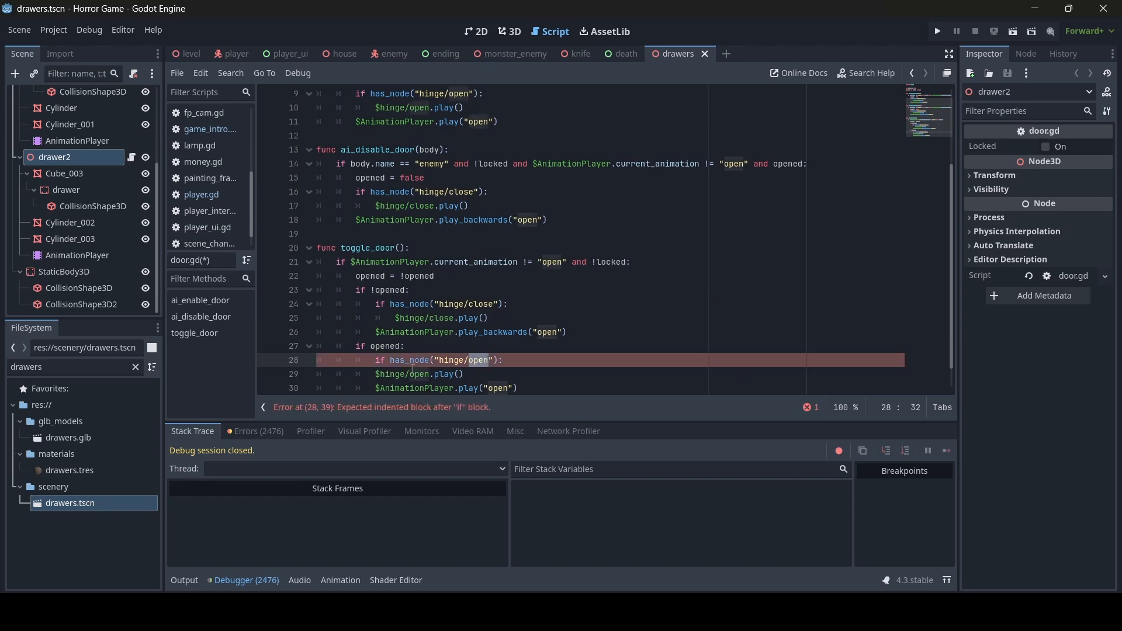
click(374, 374)
key(Tab)
click(441, 365)
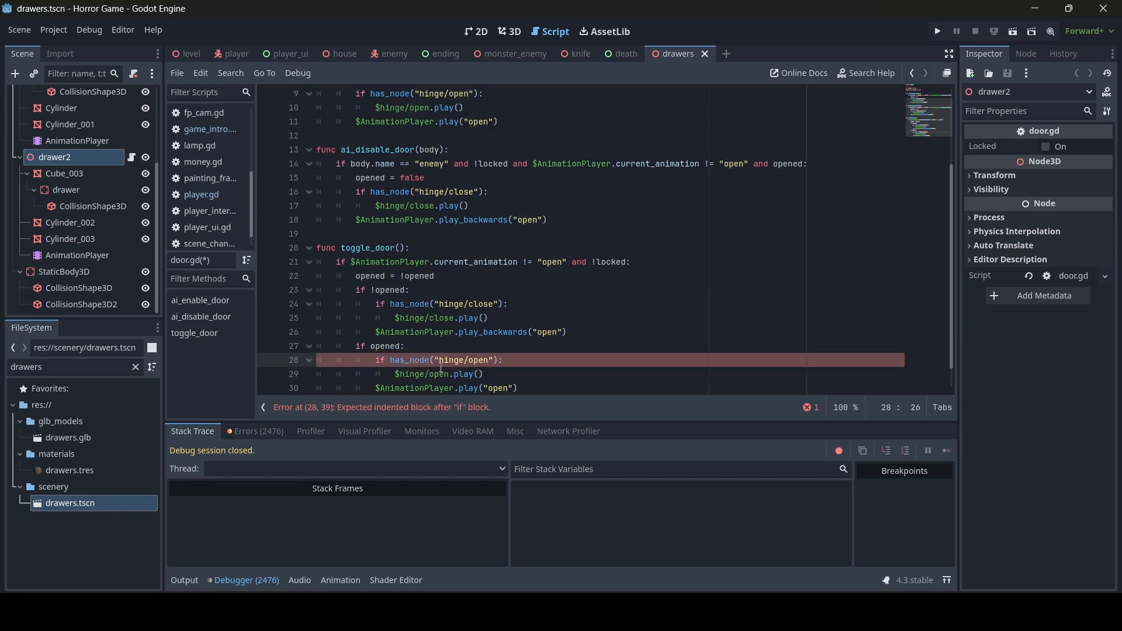
key(ctrl+s)
scroll(572, 332, up, 5)
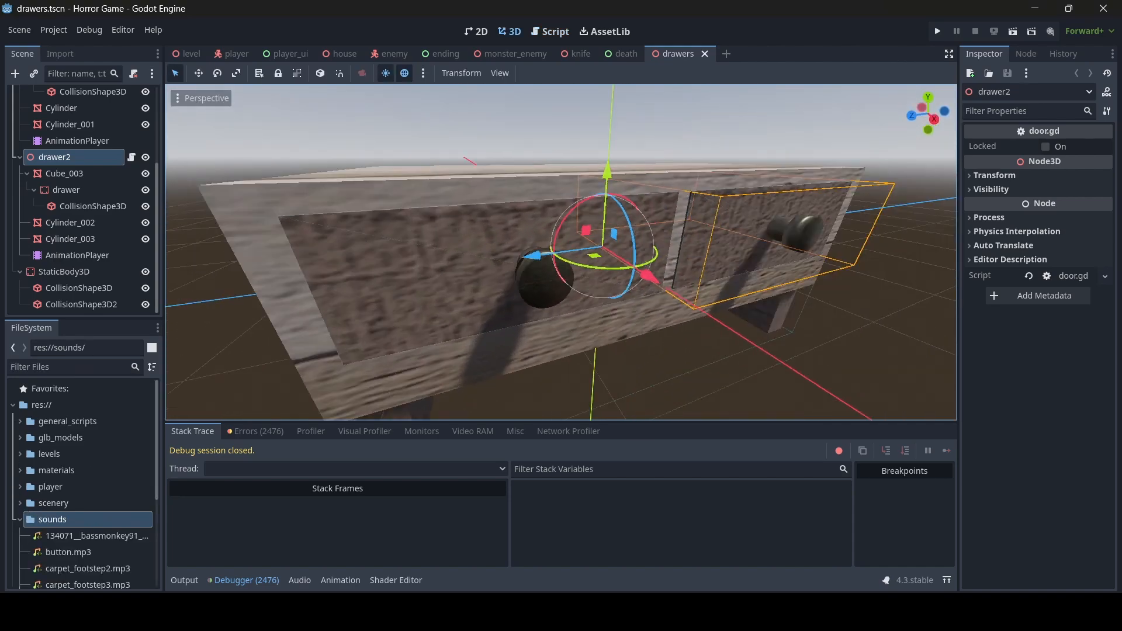
- Open the food_cupboard scene and select the cupboard's top door mesh
right_drag(561, 252, 695, 311)
click(77, 363)
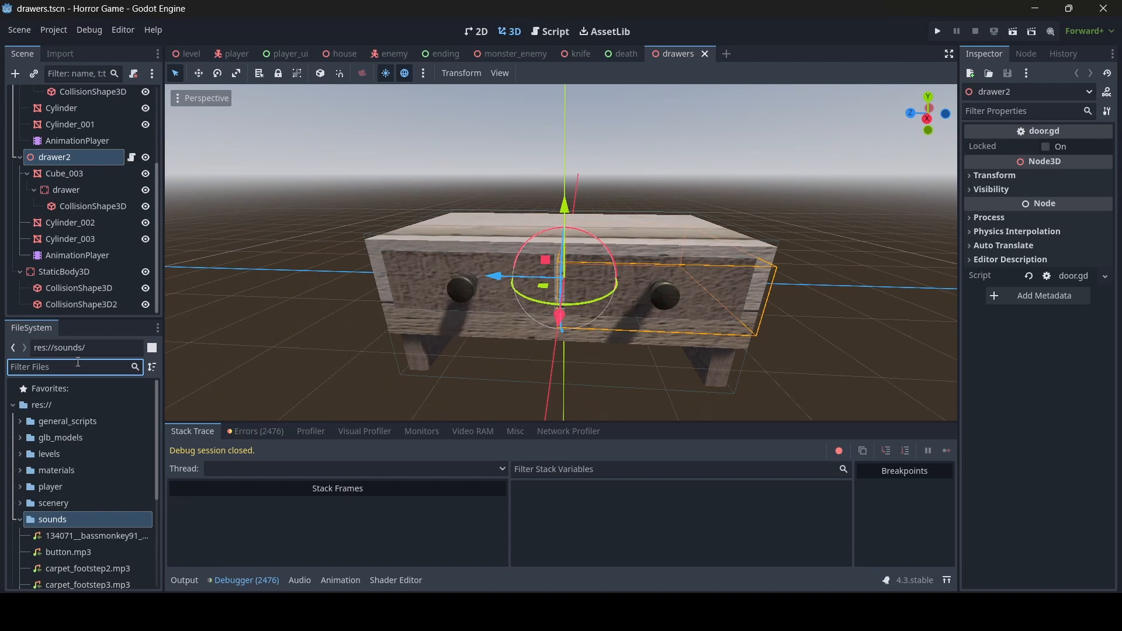
text(cupbo)
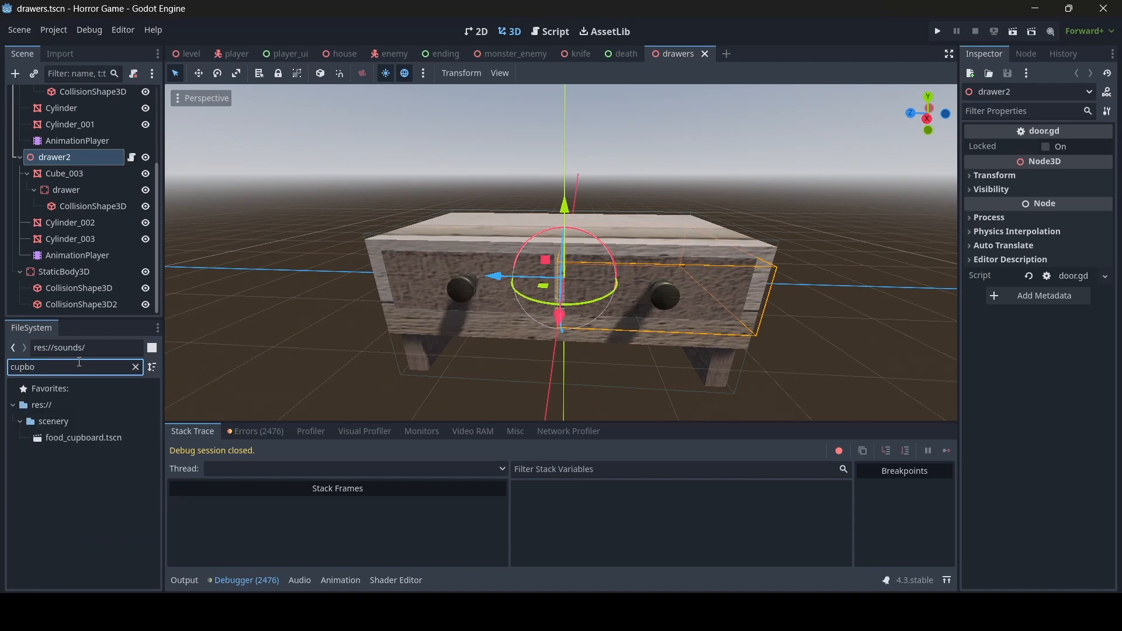
double_click(78, 438)
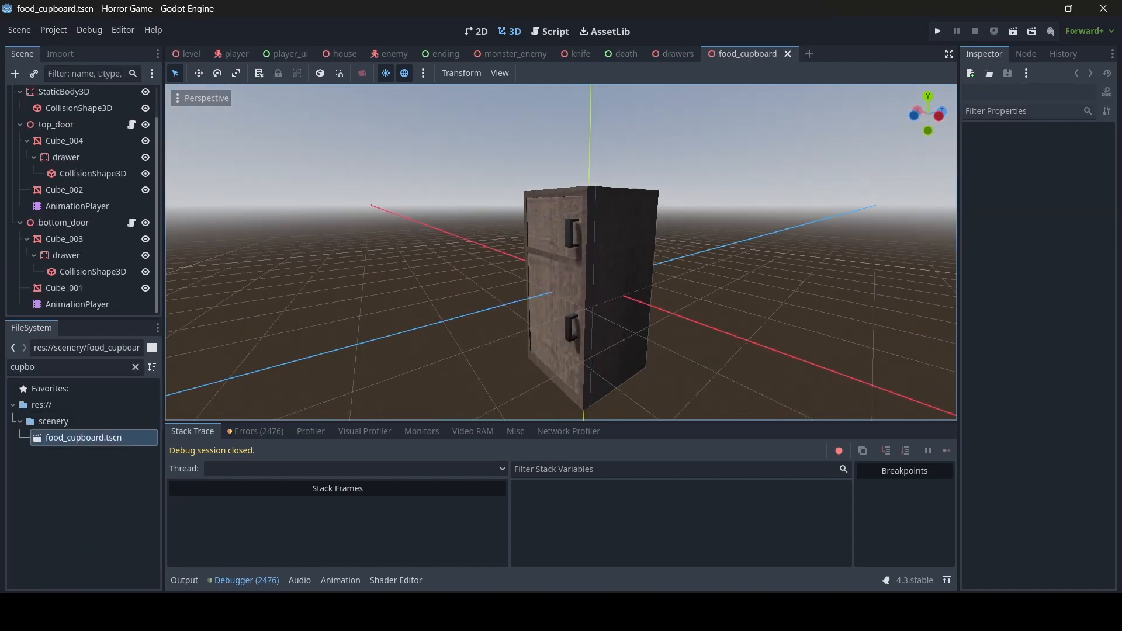
right_drag(462, 246, 459, 239)
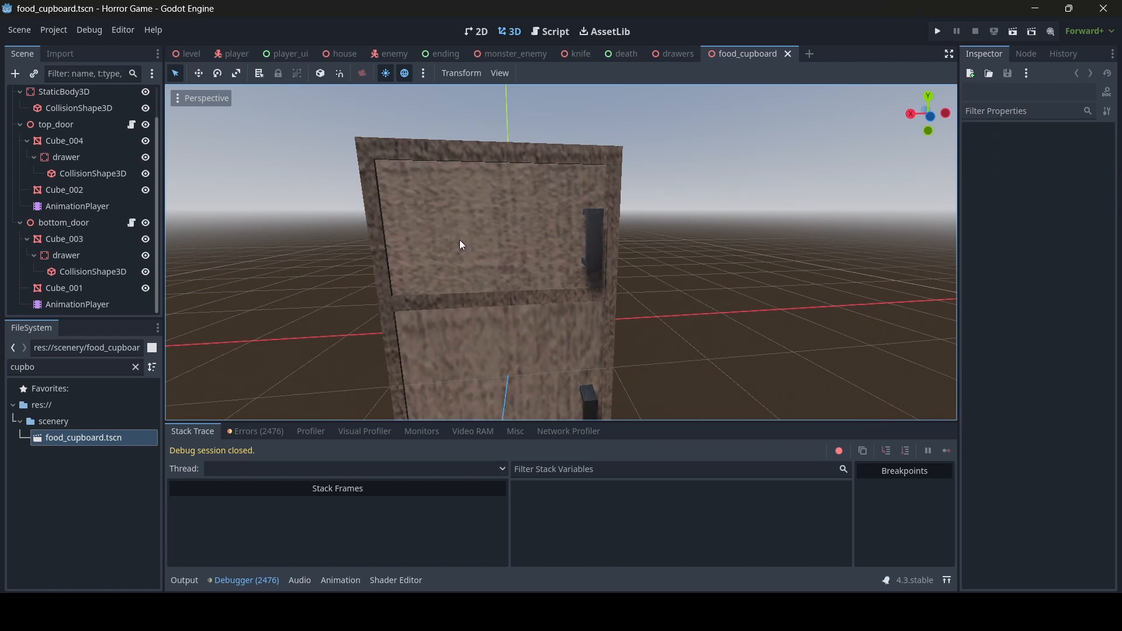
click(490, 227)
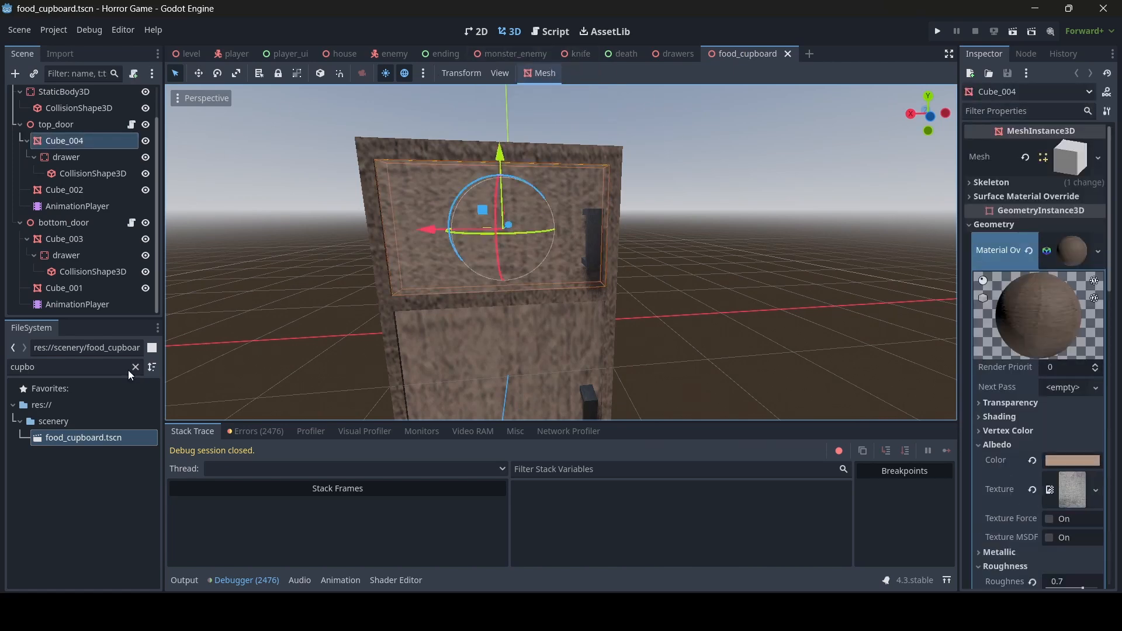
- Open the door scene and copy its open and close sound nodes
drag(44, 367, 3, 367)
text(door)
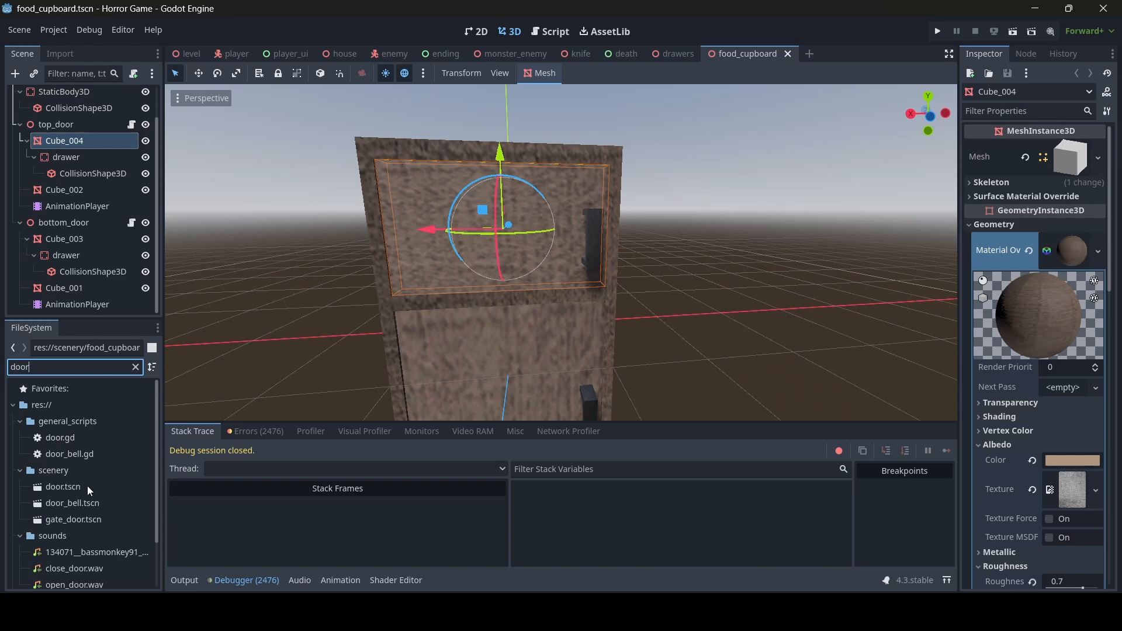
double_click(87, 488)
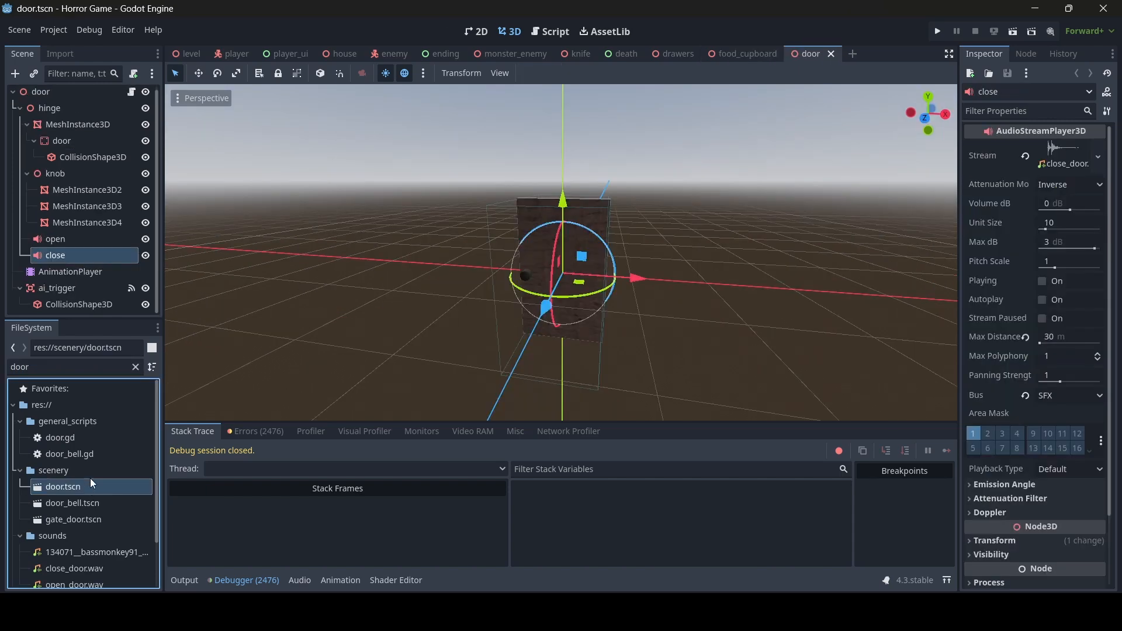
shift+click(79, 242)
right_click(75, 240)
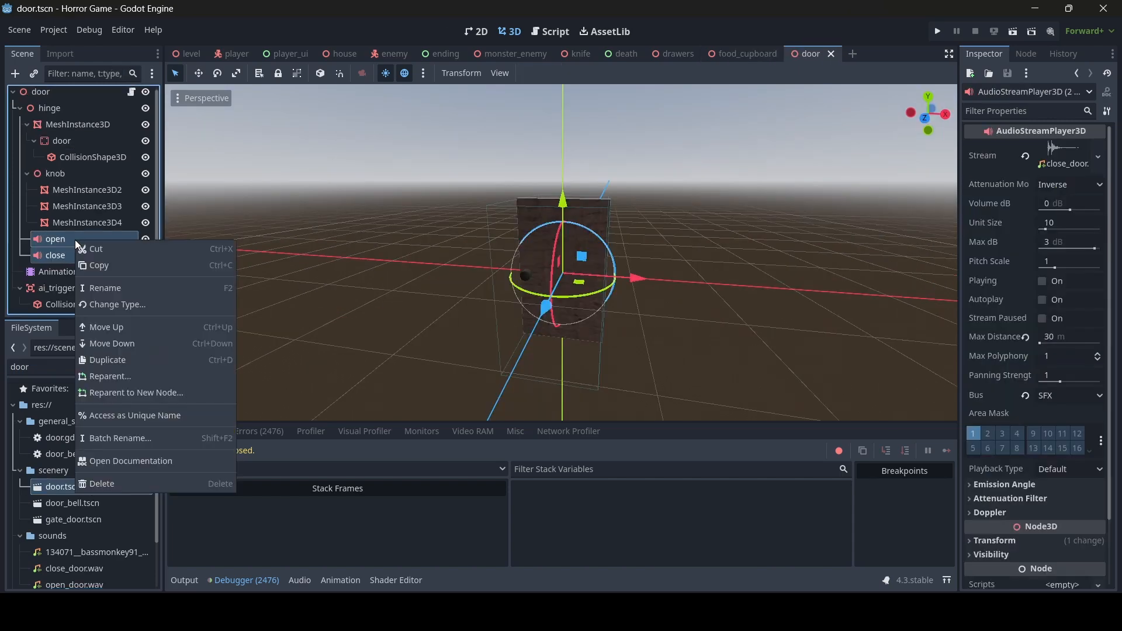
click(429, 224)
- Paste the open and close sound nodes into the food_cupboard root
click(745, 53)
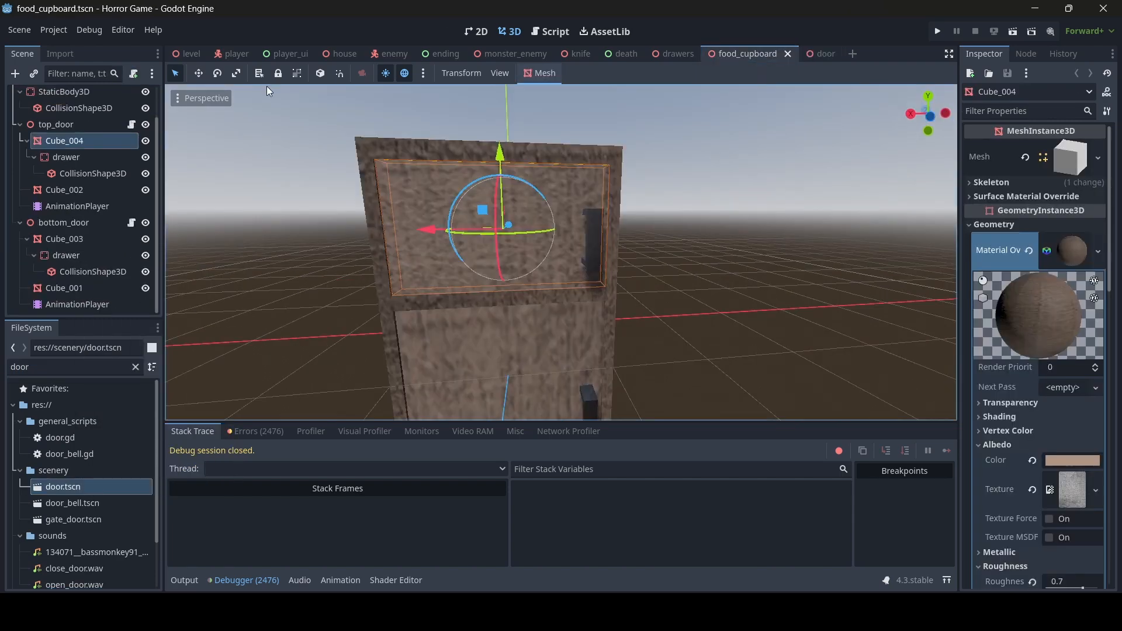
scroll(44, 120, up, 2)
click(61, 95)
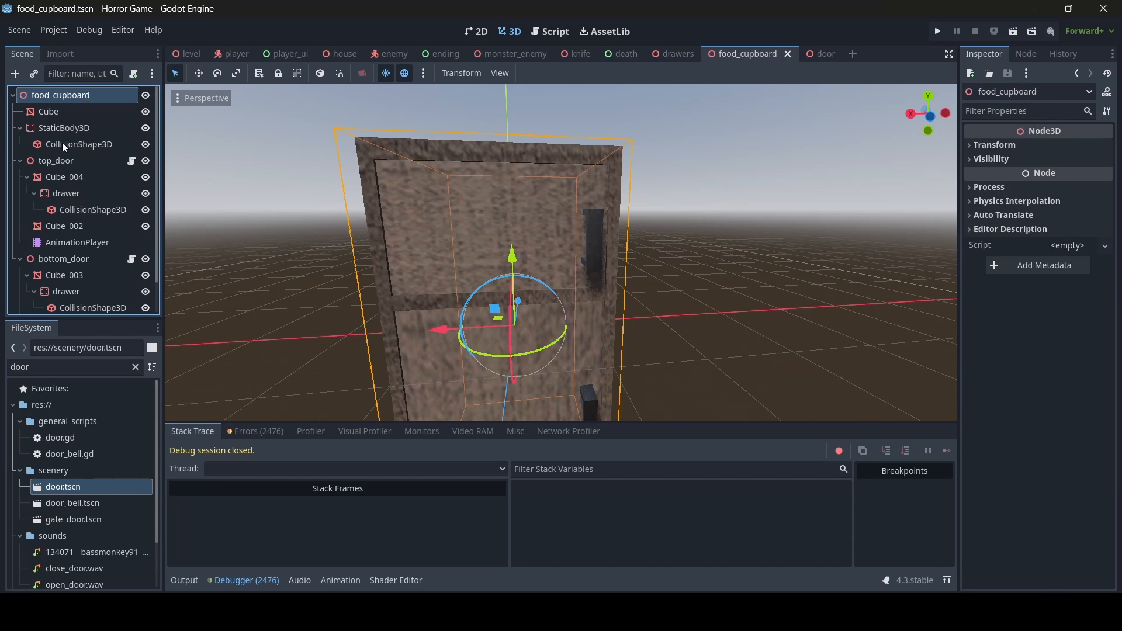
right_click(71, 101)
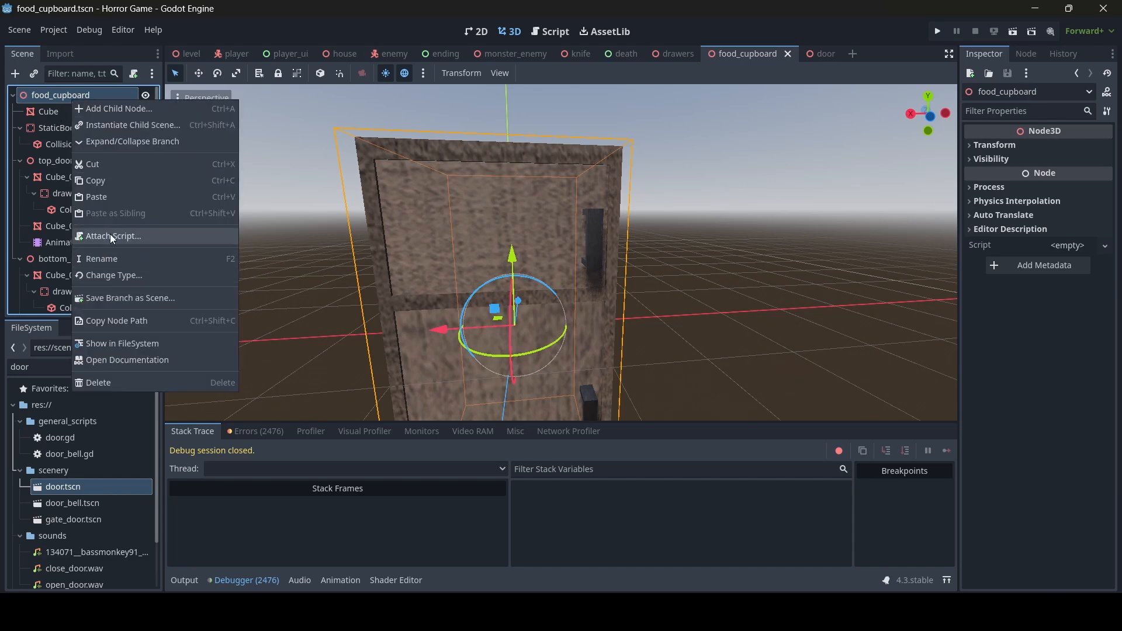
click(111, 198)
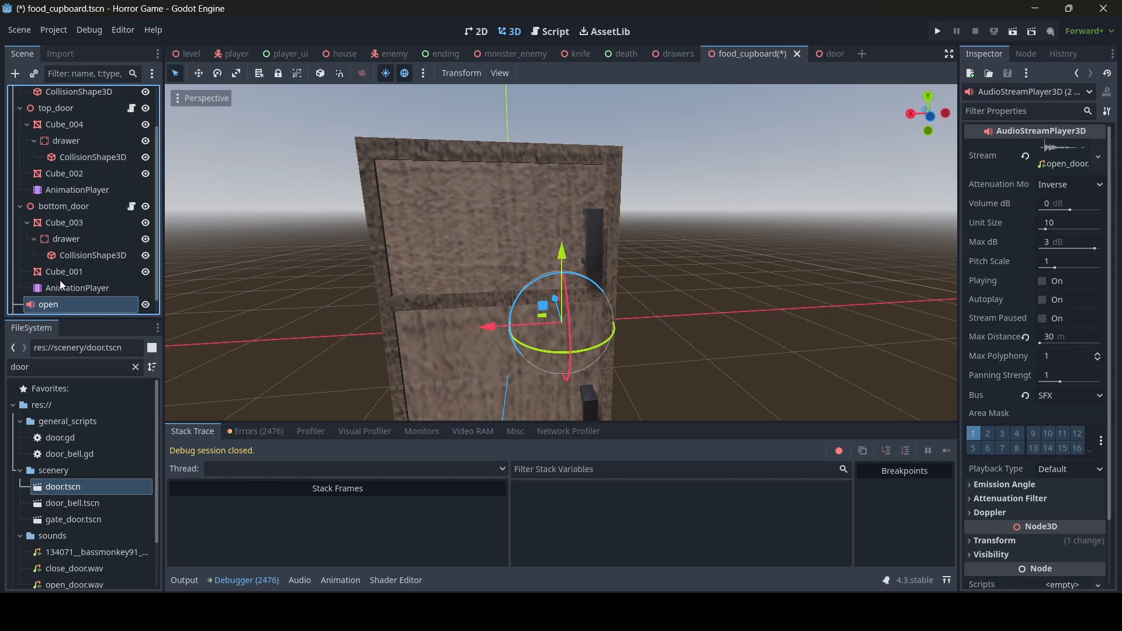
- Reparent the open sound node under top_door and move it up and along X onto the door
scroll(61, 285, down, 1)
click(75, 289)
scroll(82, 222, up, 3)
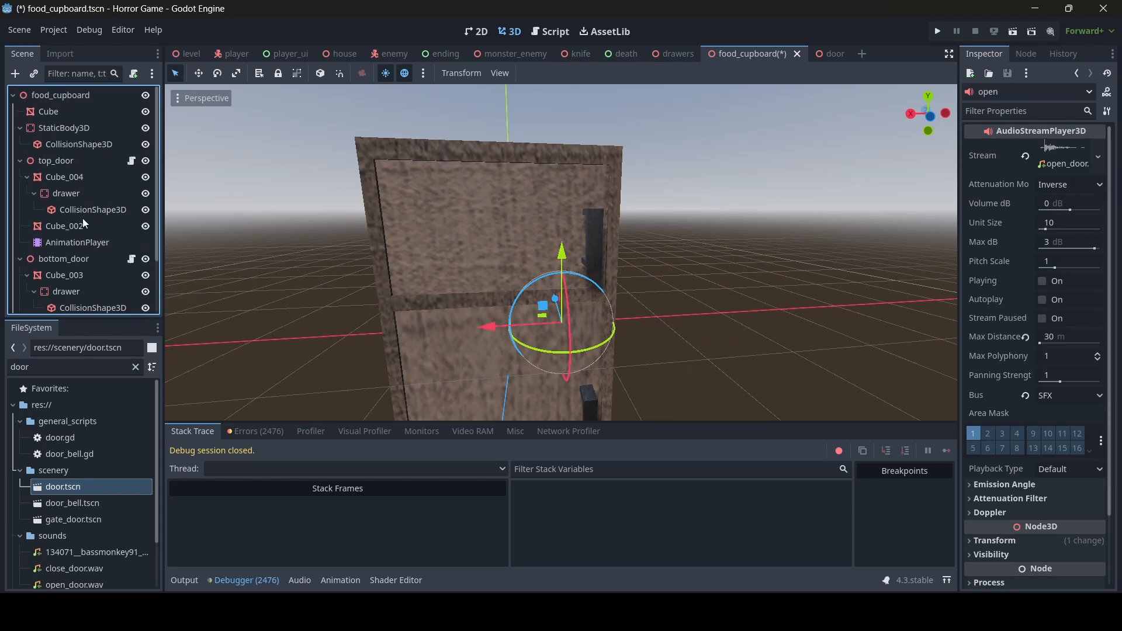
scroll(85, 201, down, 2)
scroll(59, 258, up, 2)
scroll(59, 258, down, 2)
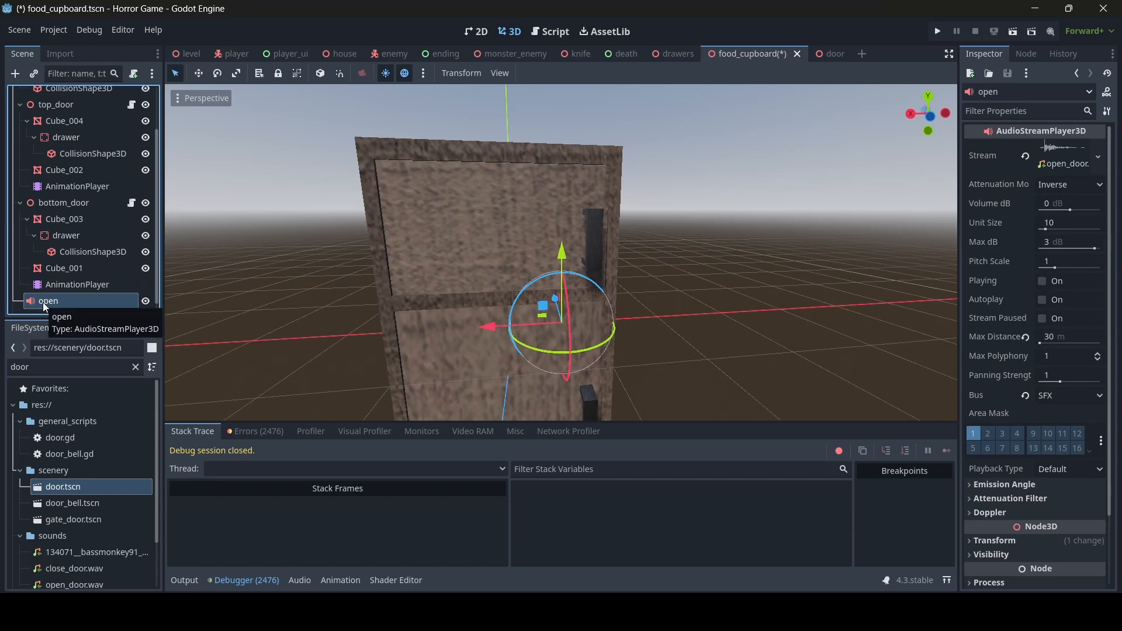
drag(46, 300, 55, 114)
drag(553, 244, 544, 160)
drag(489, 237, 424, 234)
- Reparent the close sound node under top_door, position it on the door, and save the scene
scroll(44, 223, down, 1)
drag(42, 307, 55, 112)
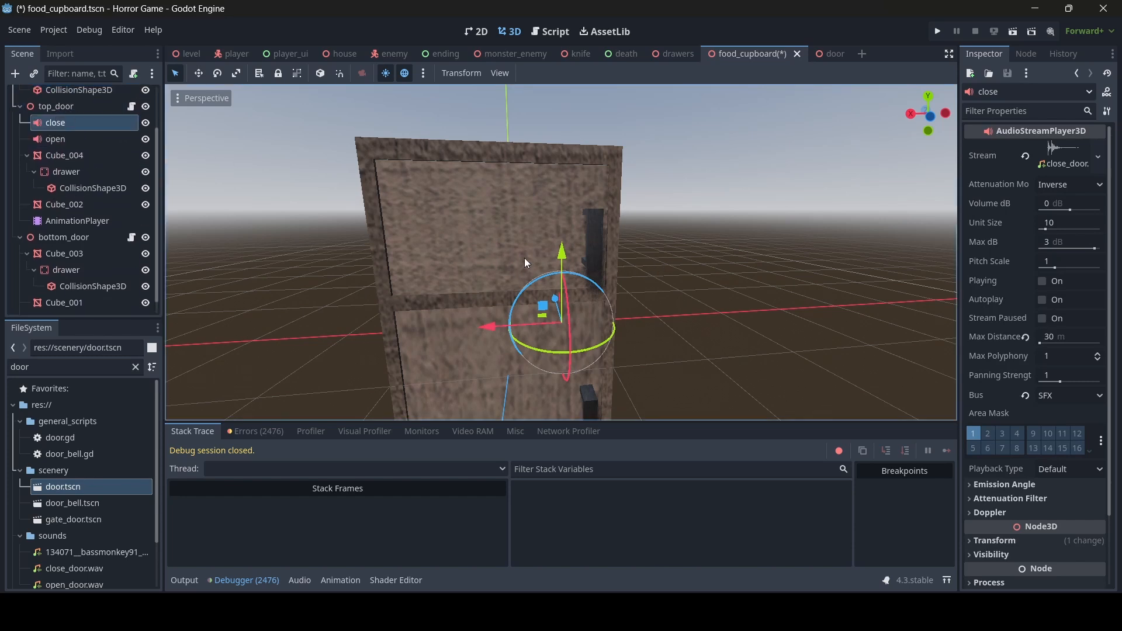
drag(562, 250, 562, 165)
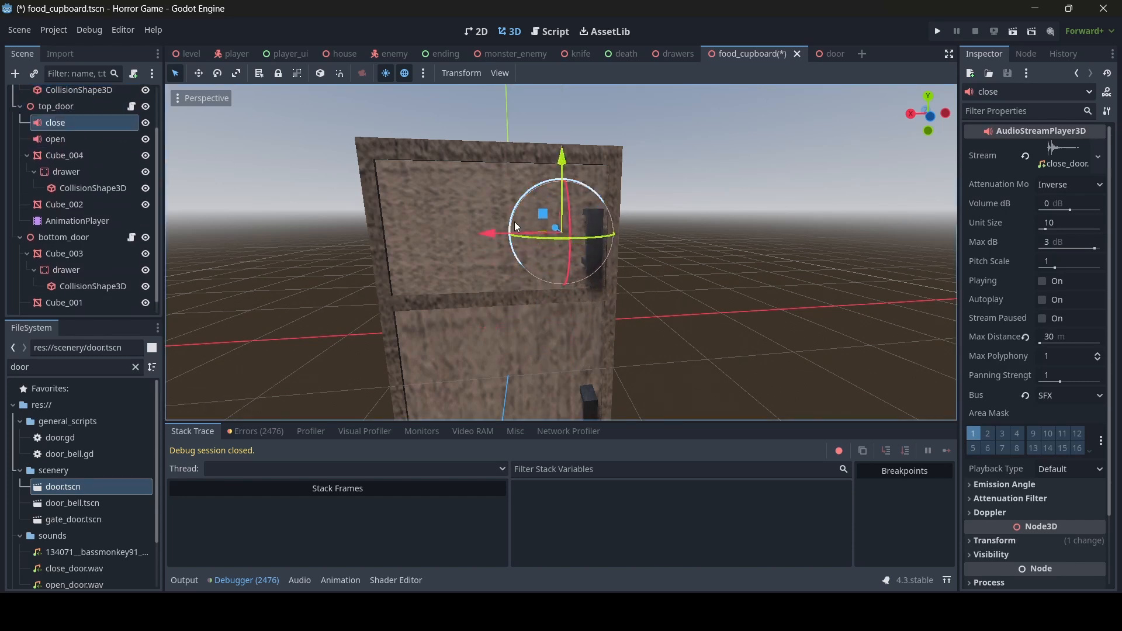
drag(486, 236, 422, 237)
middle_drag(424, 236, 460, 226)
key(ctrl+s)
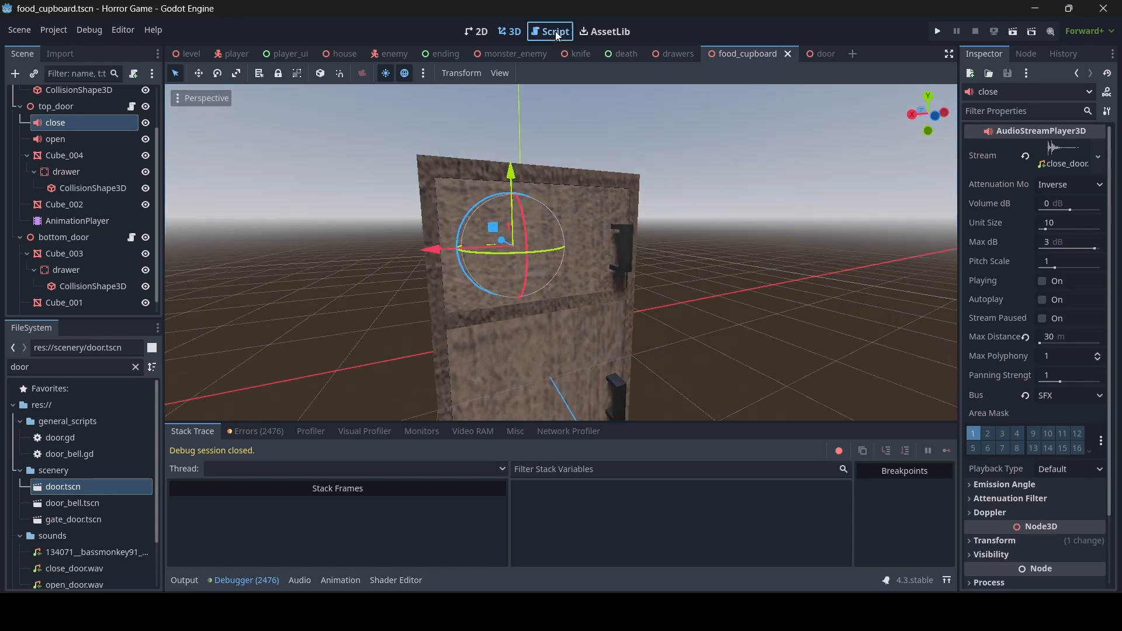
- In ai_enable_door, paste a copy of the sound check below line 8 and change it to has_node("open")
click(555, 31)
scroll(520, 291, up, 5)
scroll(520, 291, up, 1)
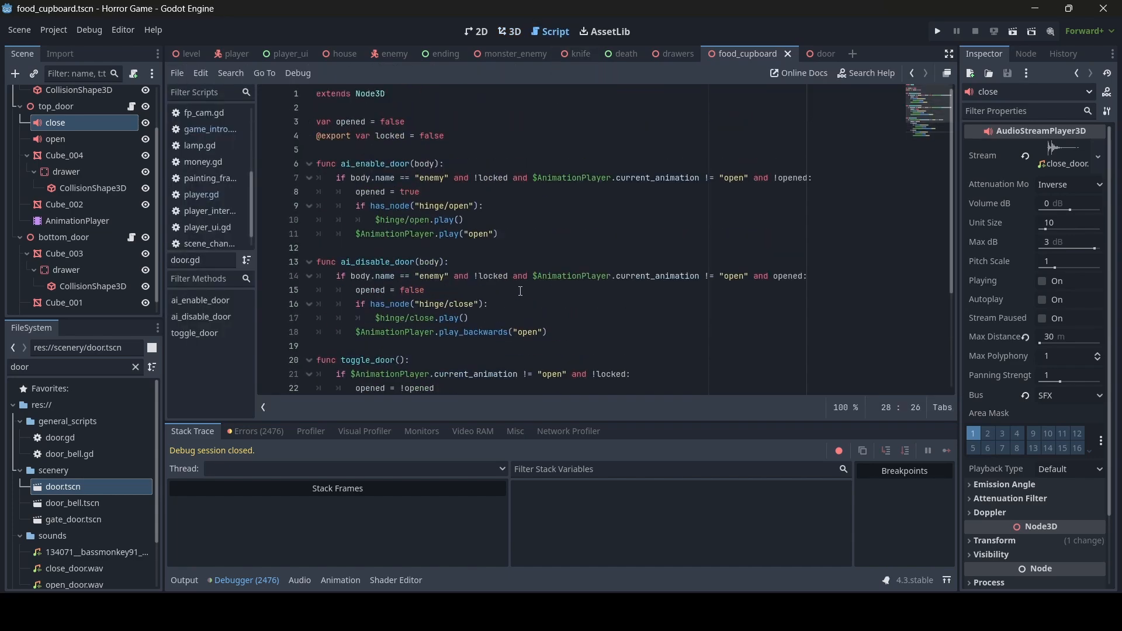
drag(492, 217, 357, 207)
key(ctrl+c)
click(440, 195)
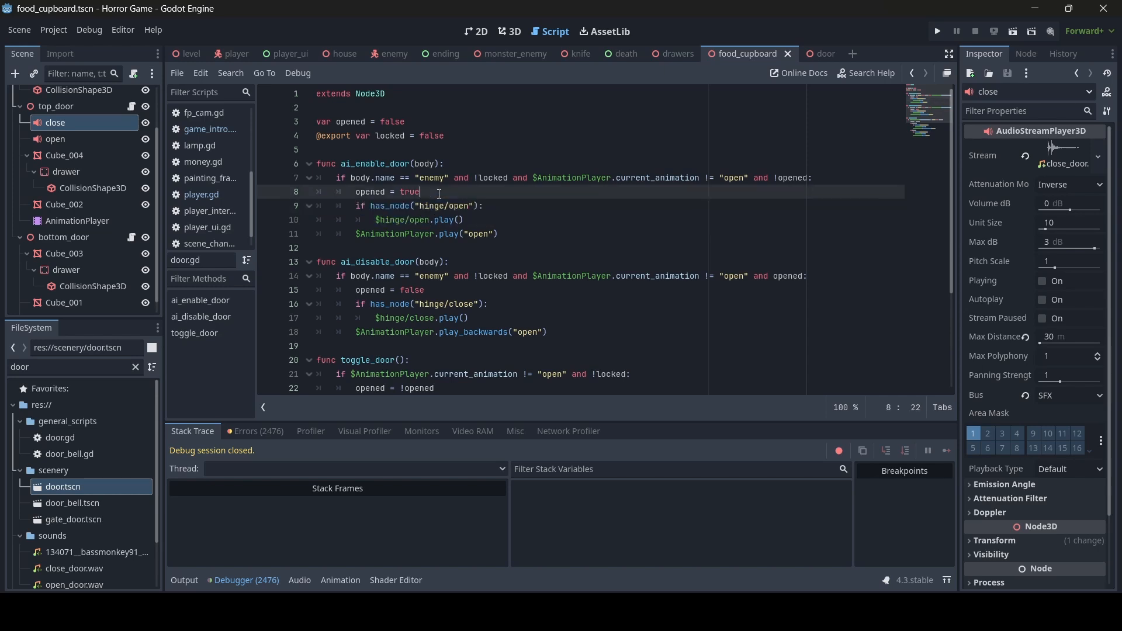
key(Return)
key(ctrl+v)
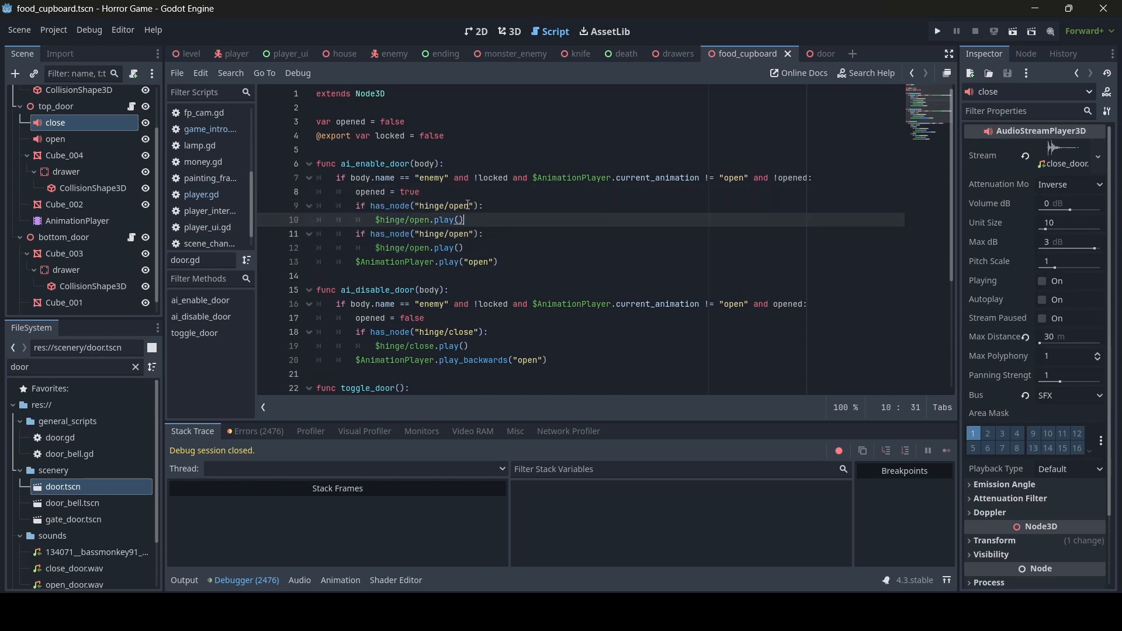
drag(449, 207, 420, 207)
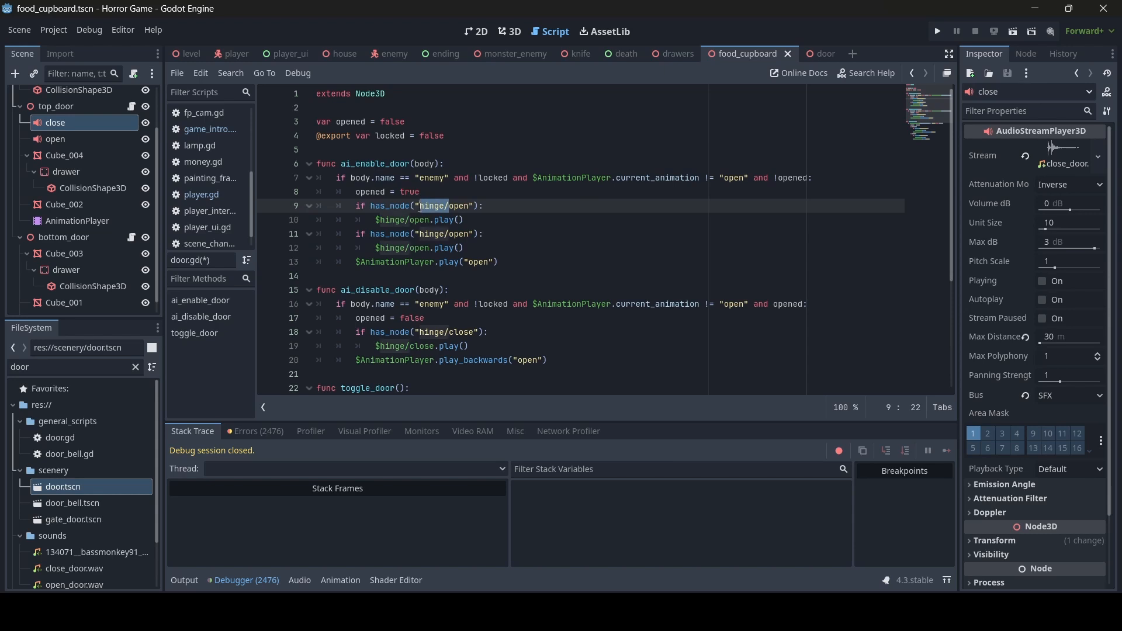
key(BackSpace)
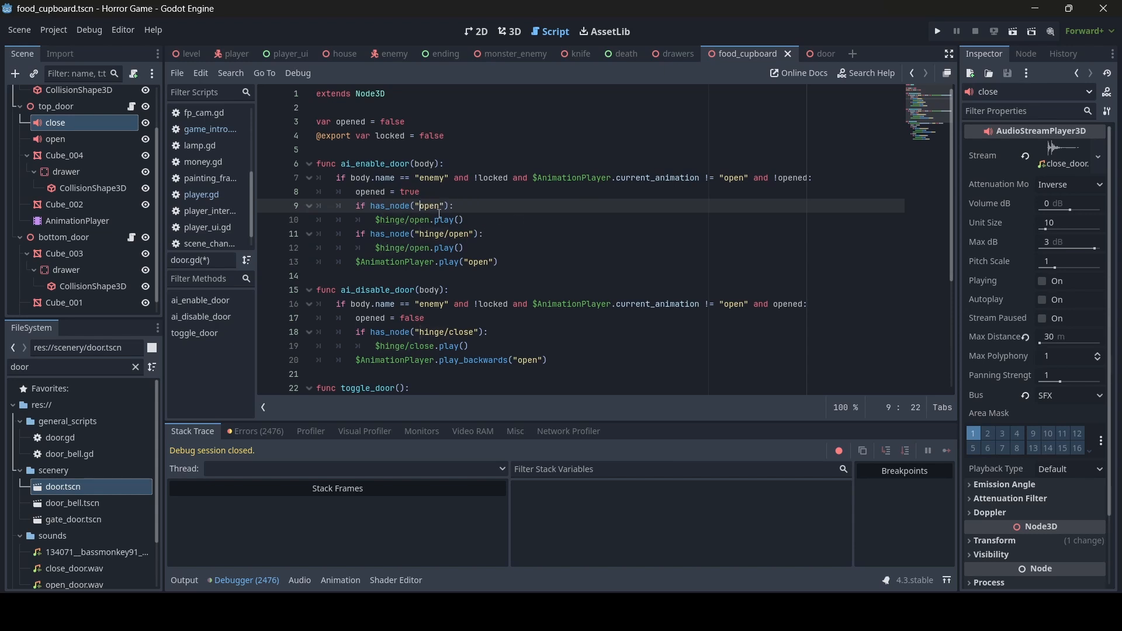
- In ai_disable_door, paste the sound check after line 17 and change it to has_node("close")
drag(491, 222, 356, 208)
key(ctrl+c)
scroll(436, 232, down, 2)
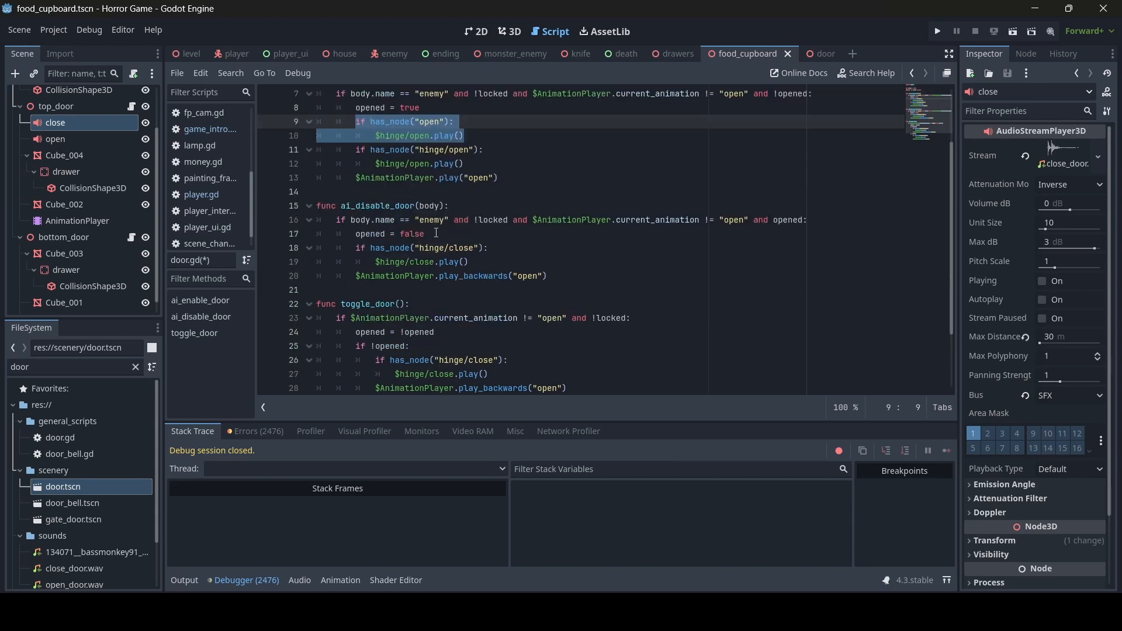
scroll(434, 227, up, 2)
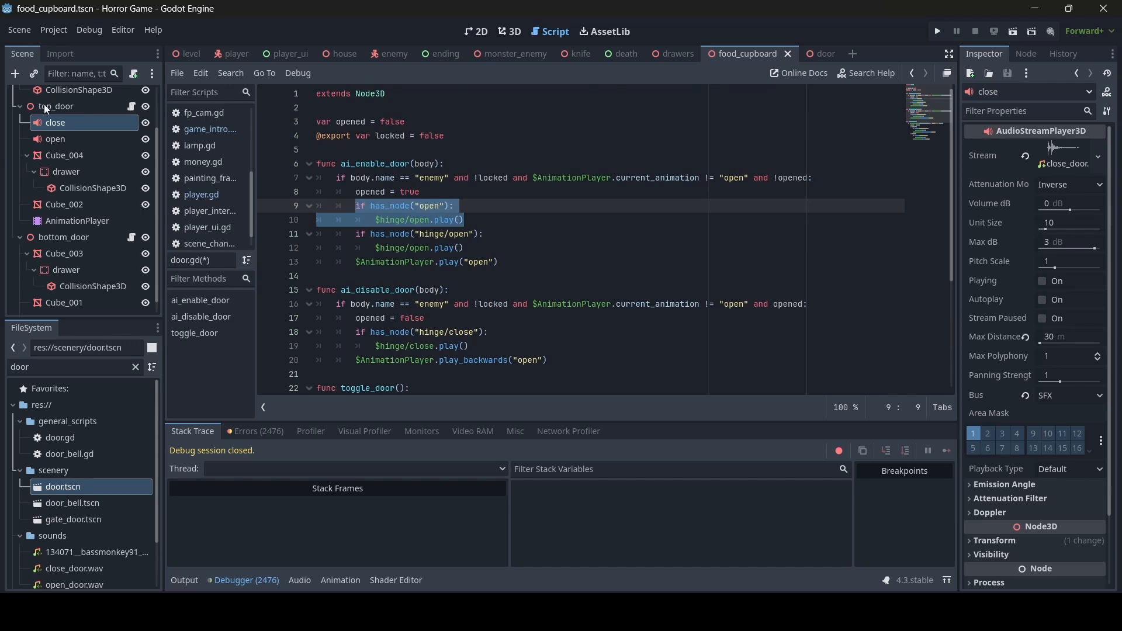
scroll(420, 251, down, 1)
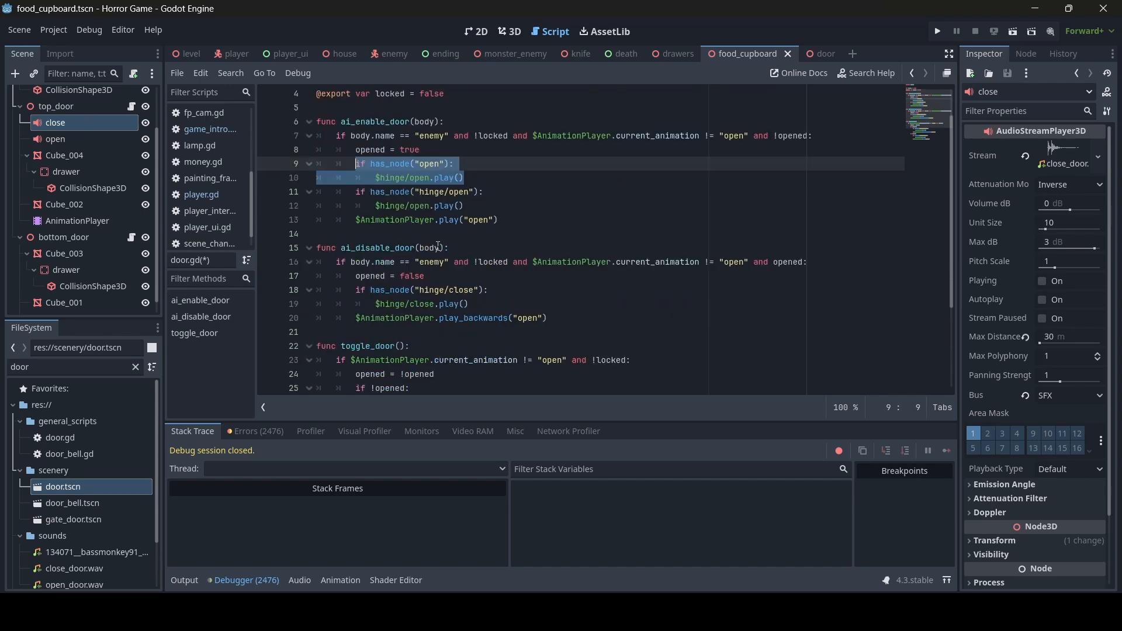
click(464, 251)
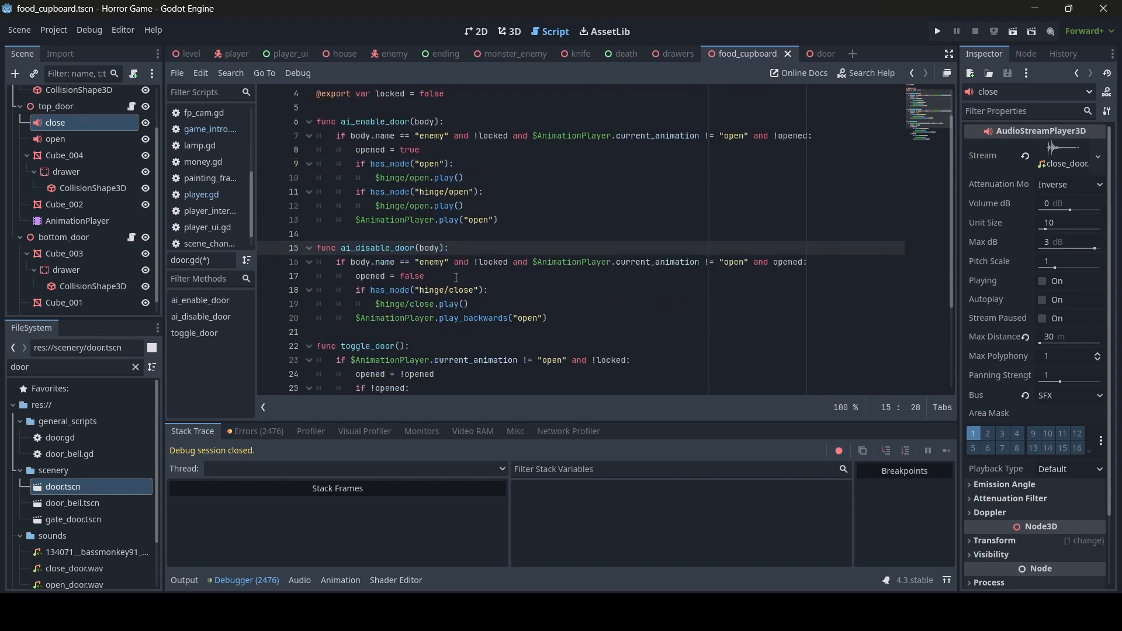
click(457, 278)
key(Return)
key(ctrl+v)
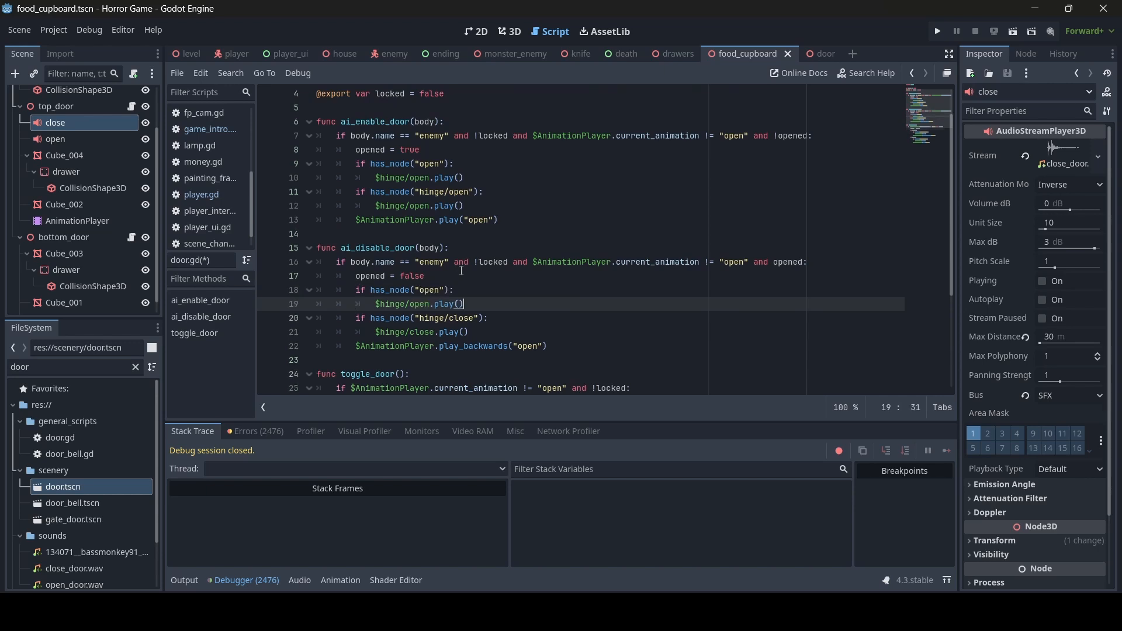
double_click(441, 289)
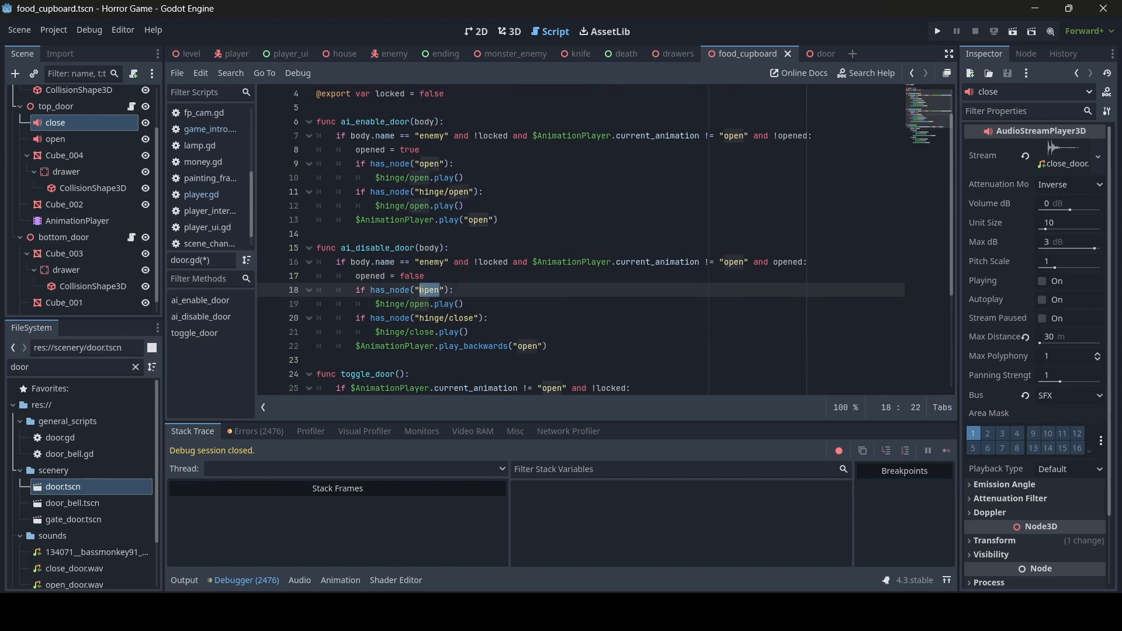
text(close)
click(436, 291)
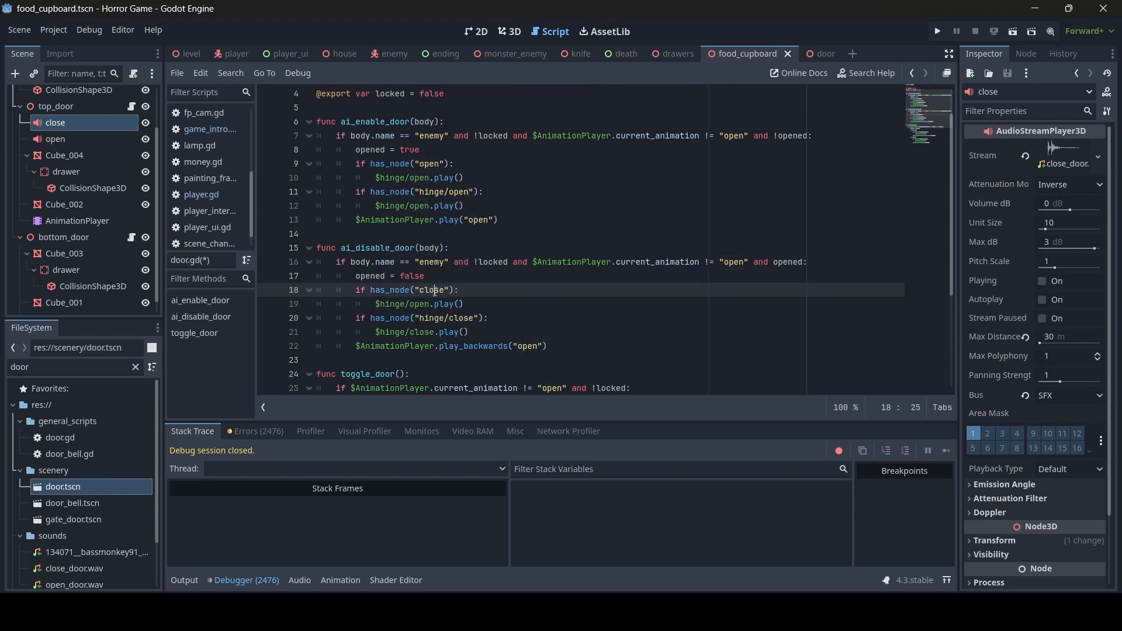
- Change line 19's call to $close.play() and line 10's call to $open.play()
drag(430, 304, 411, 305)
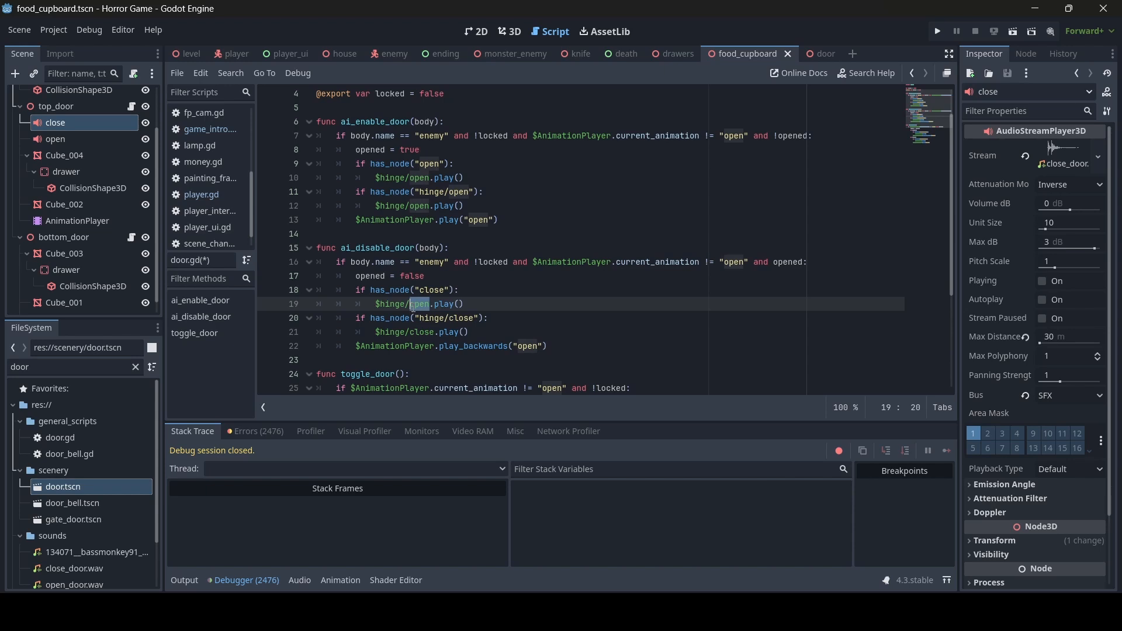
text(close)
drag(410, 304, 382, 304)
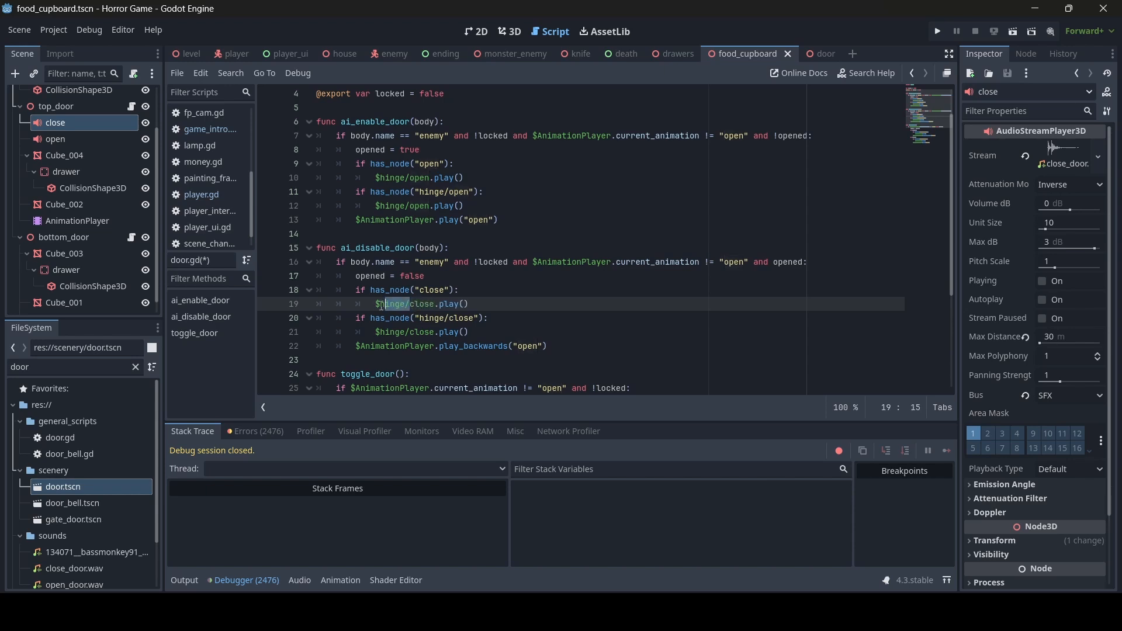
key(BackSpace)
key(BackSpace)
drag(411, 178, 382, 178)
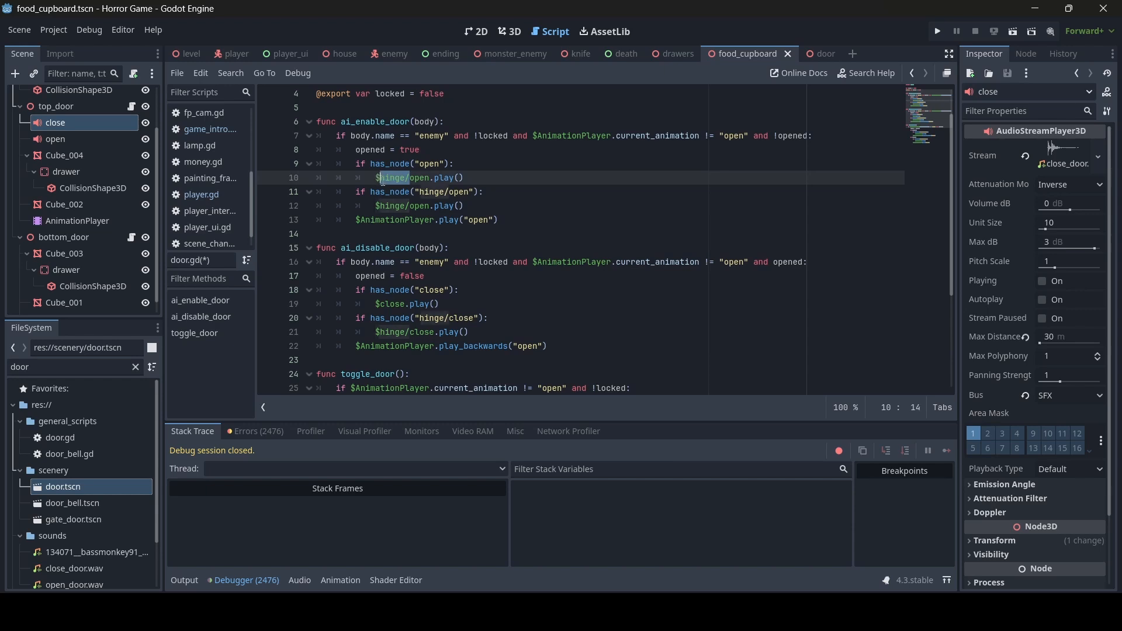
key(BackSpace)
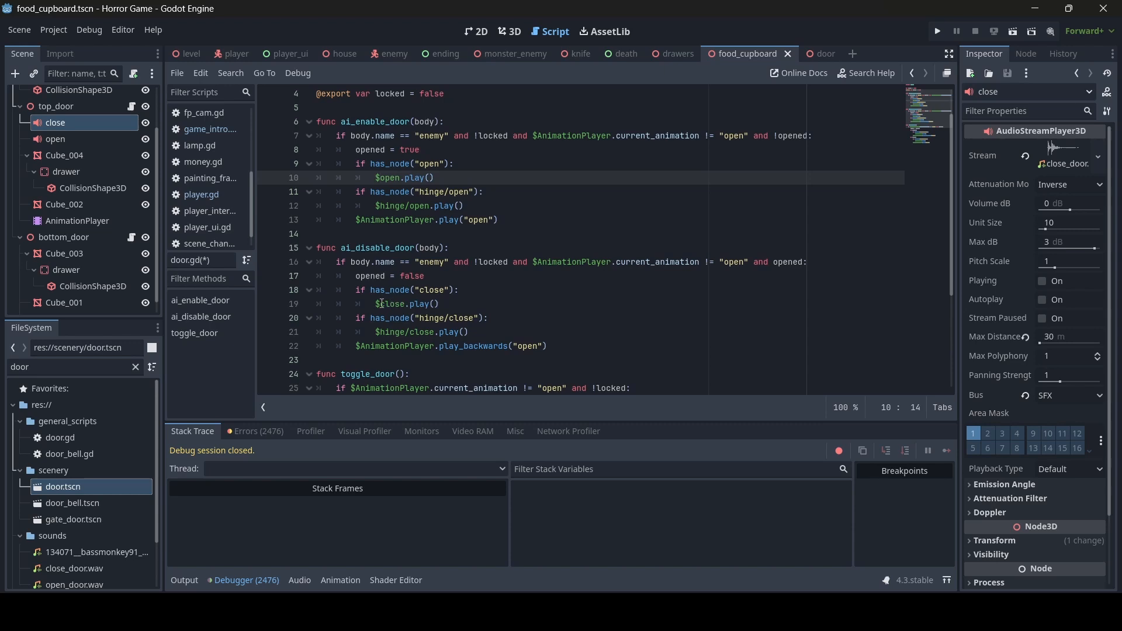
click(380, 304)
- Paste the has_node sound check block under if !opened in toggle_door and drop hinge/ so line 35 plays $open
scroll(473, 312, down, 2)
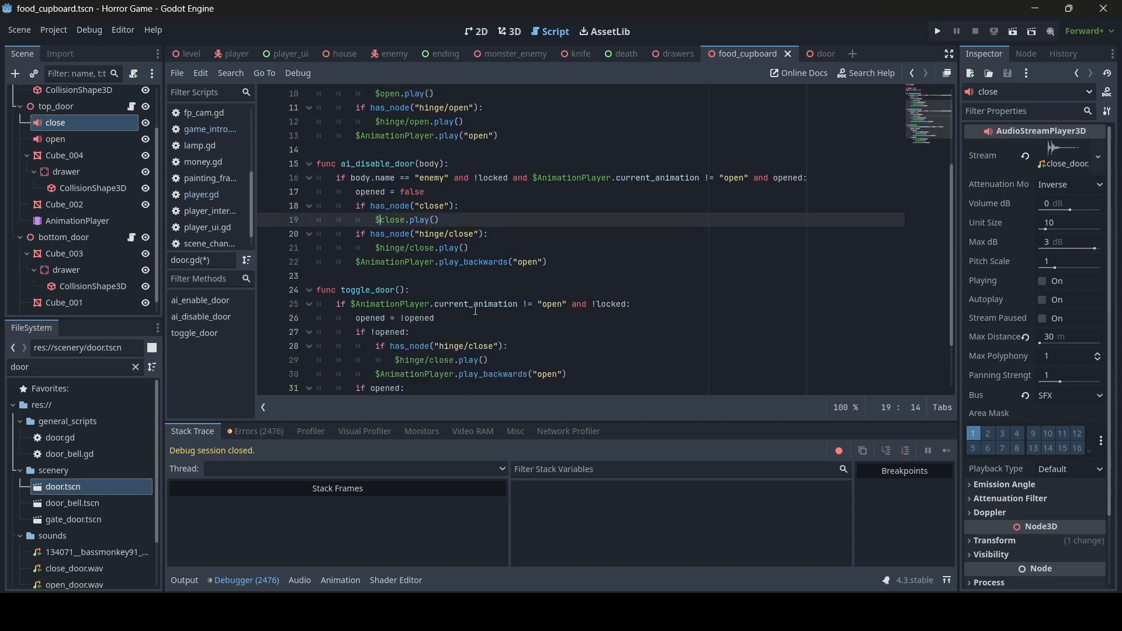
scroll(467, 328, down, 2)
click(441, 263)
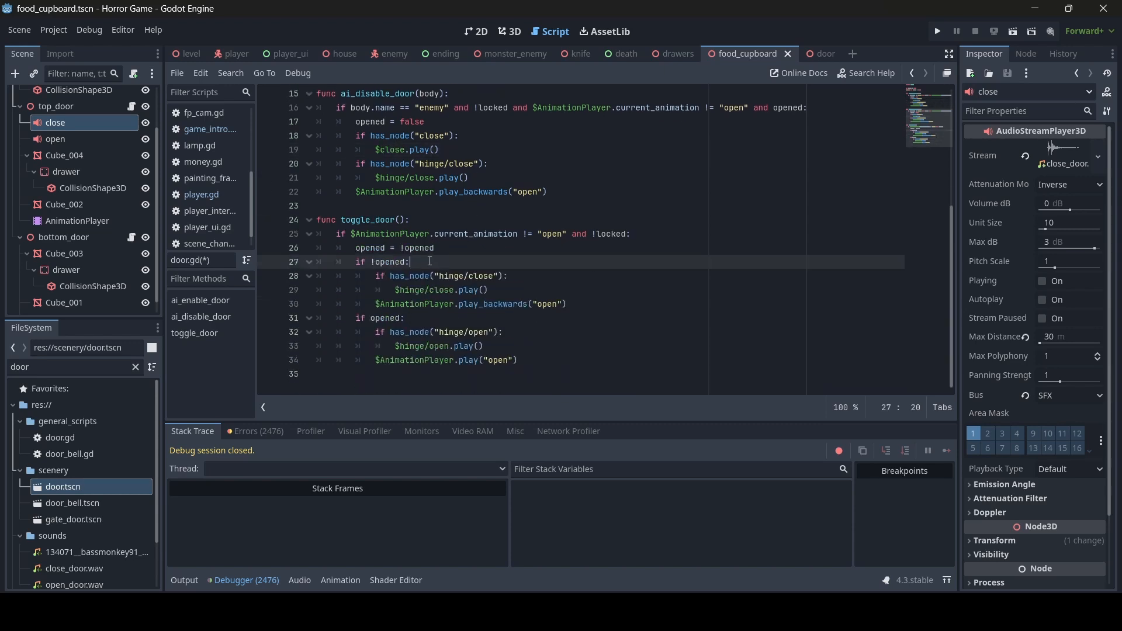
key(Return)
text(if has_node("open"): $hinge/open.play())
drag(430, 348, 400, 349)
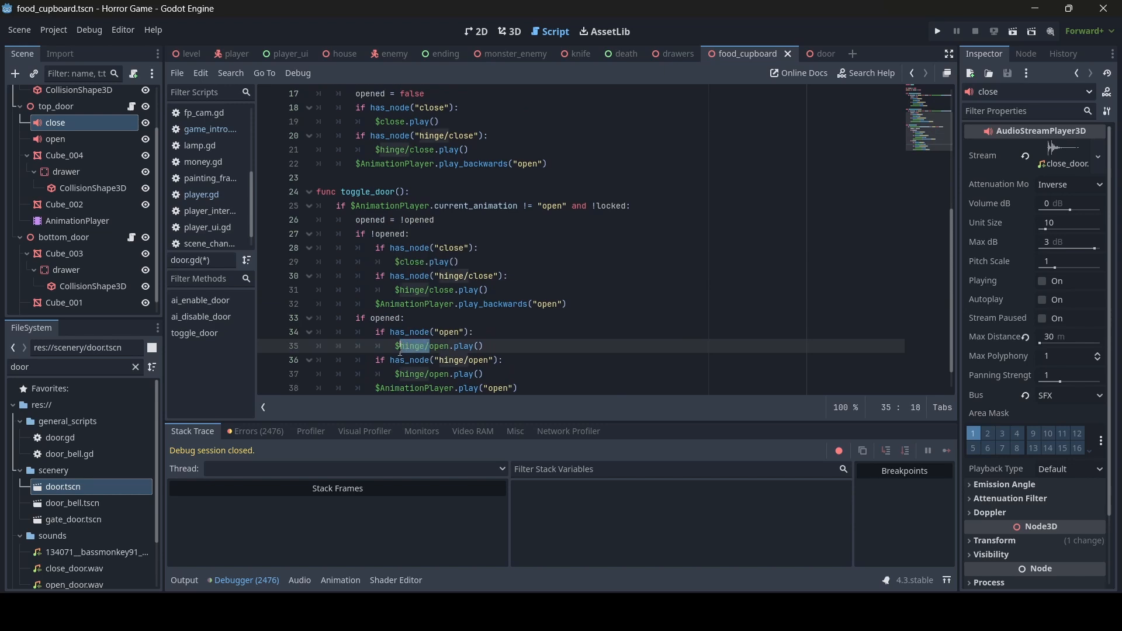
key(BackSpace)
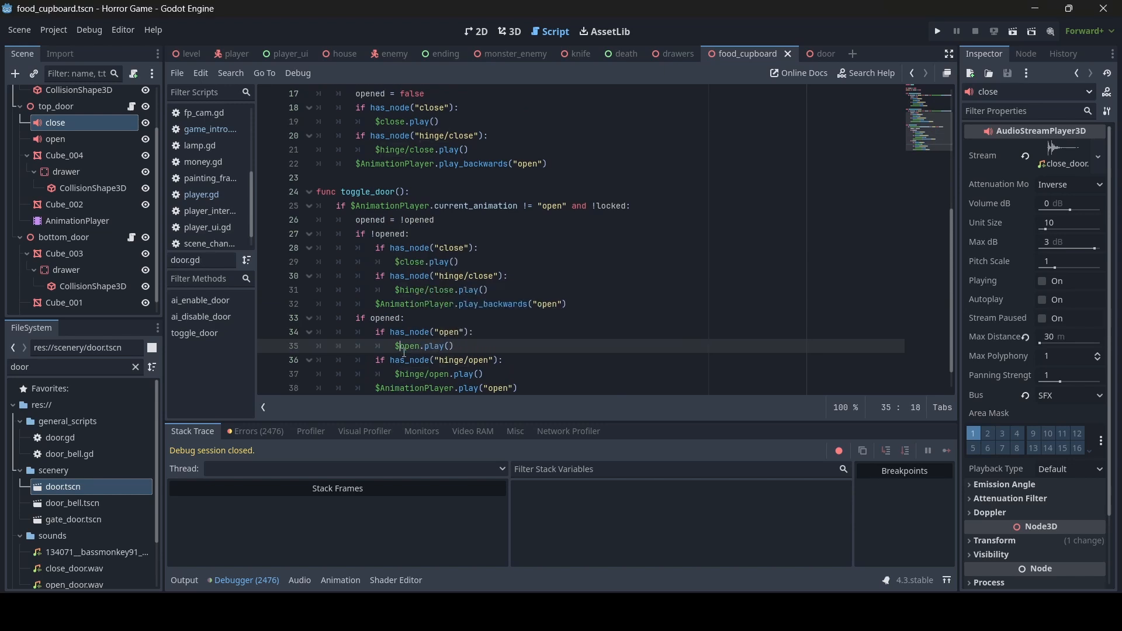
scroll(424, 332, up, 5)
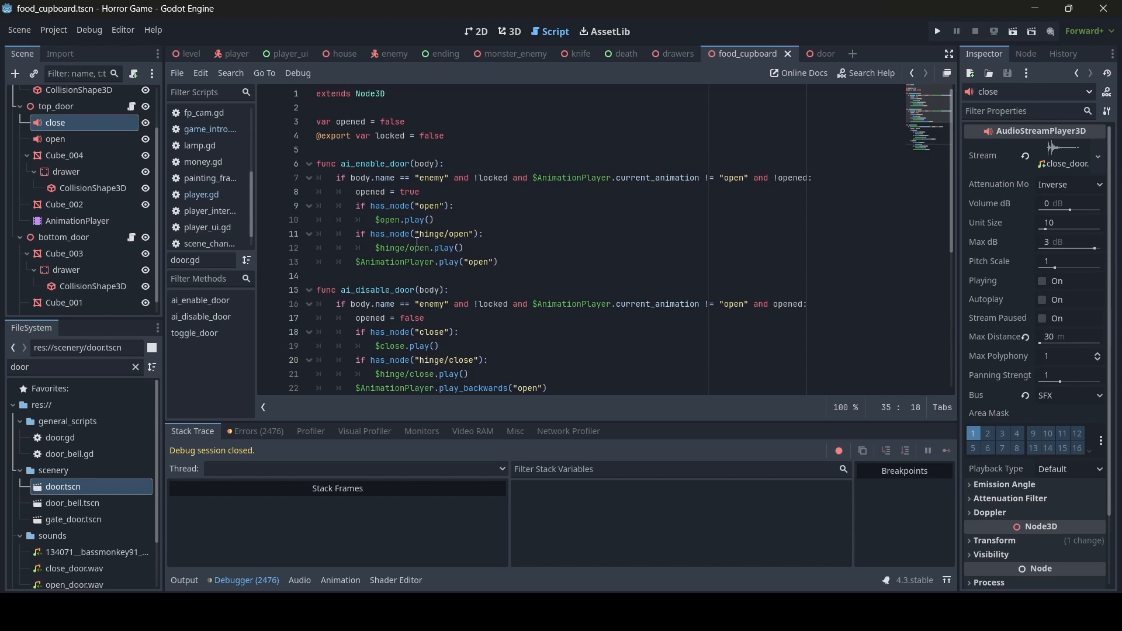
click(417, 241)
click(401, 219)
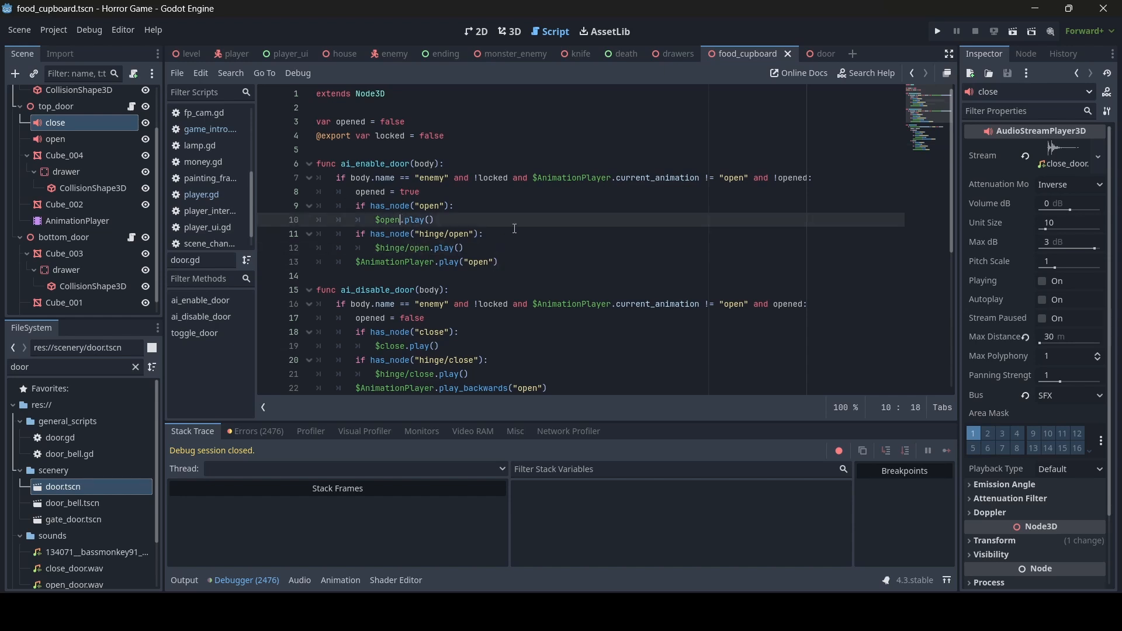
- In the 3D view, select the close and open sound nodes and shift them along Z
click(509, 32)
shift+click(89, 136)
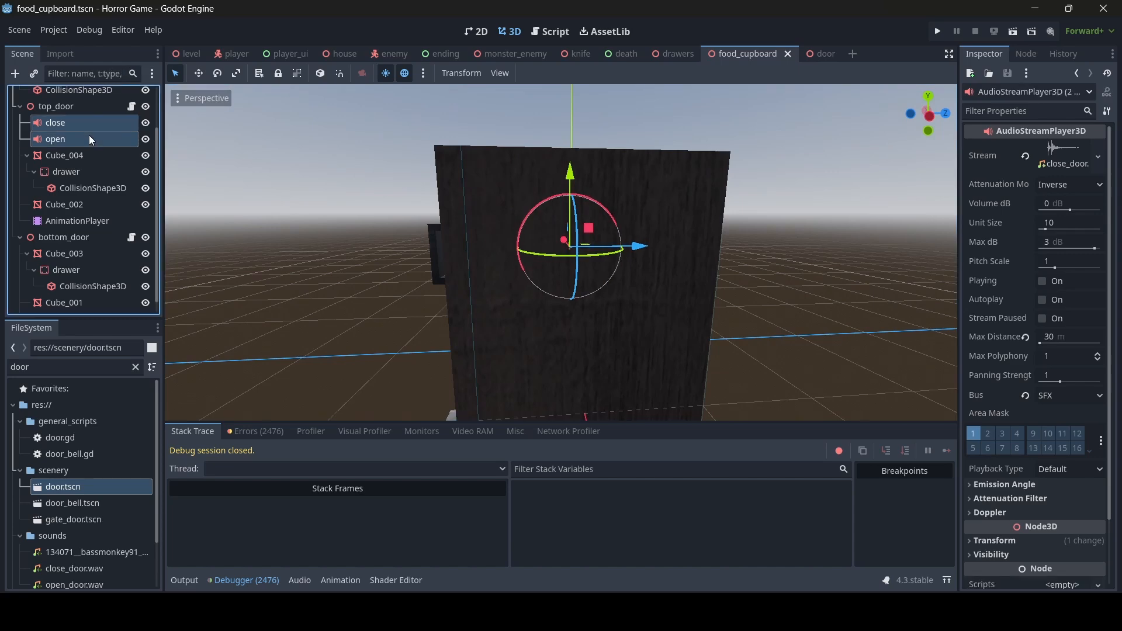
middle_drag(590, 249, 648, 247)
drag(661, 242, 587, 244)
key(a)
right_drag(587, 245, 788, 243)
key(s)
- Copy the close sound node and paste it under bottom_door
right_click(70, 121)
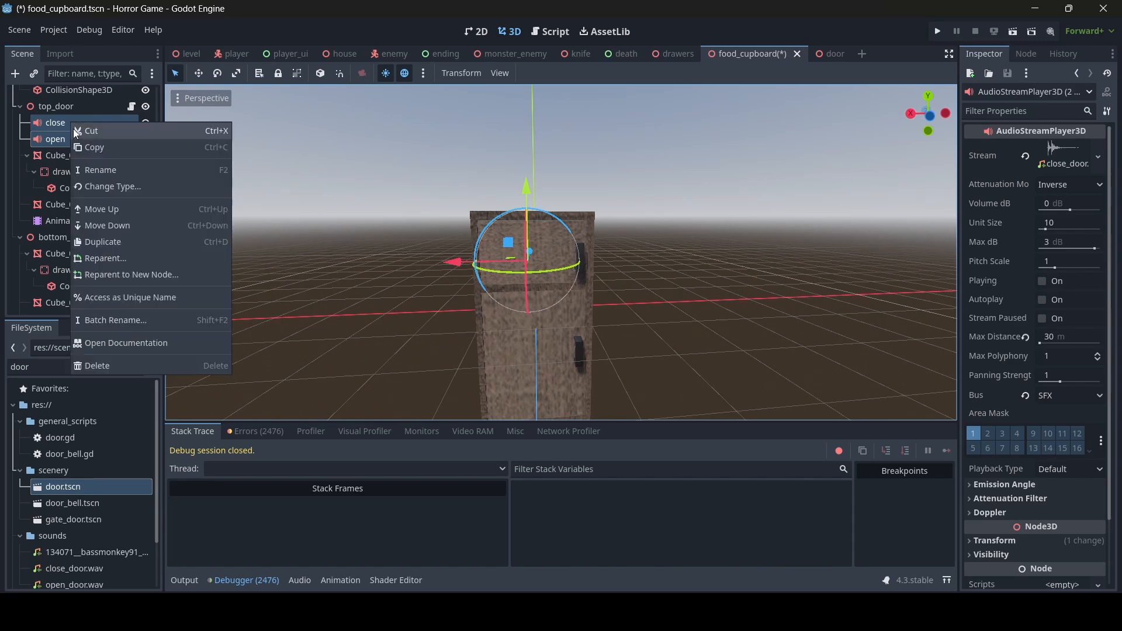
click(110, 146)
scroll(68, 229, down, 1)
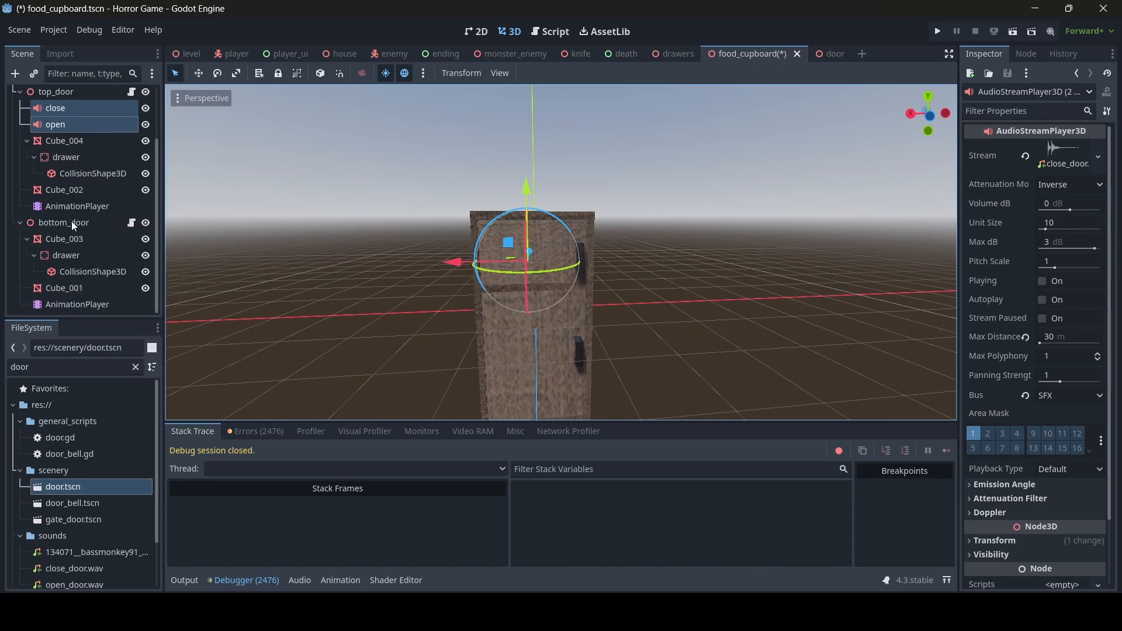
click(72, 221)
right_click(69, 225)
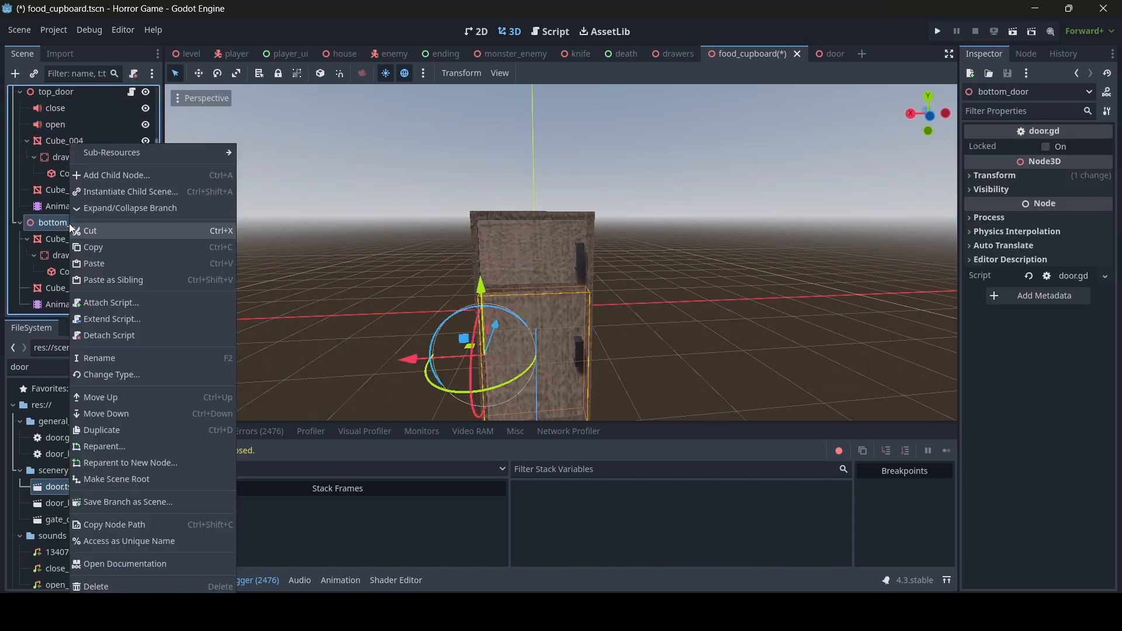
click(104, 266)
- Move the pasted close sound node down onto the cupboard's lower door
key(w)
mouse_move(489, 305)
right_down()
mouse_move(497, 339)
mouse_move(489, 306)
right_up()
key(s)
drag(479, 289, 486, 295)
click(450, 301)
key(w)
right_drag(450, 301, 362, 307)
key(s)
key(w)
key(d)
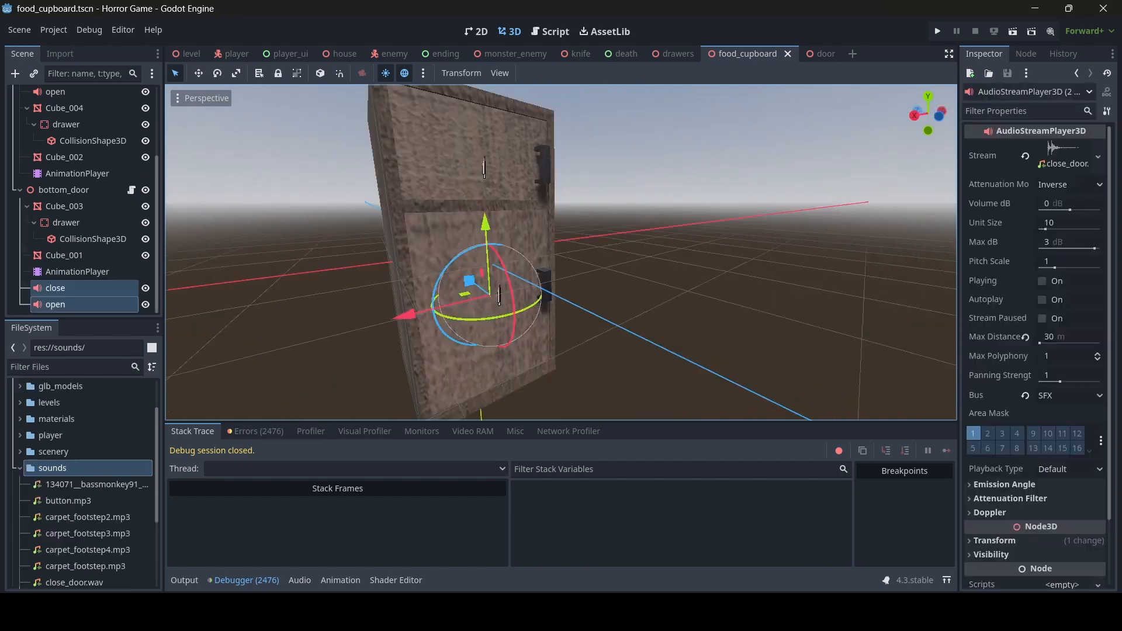
scroll(561, 251, down, 4)
scroll(561, 252, up, 3)
right_drag(681, 328, 685, 328)
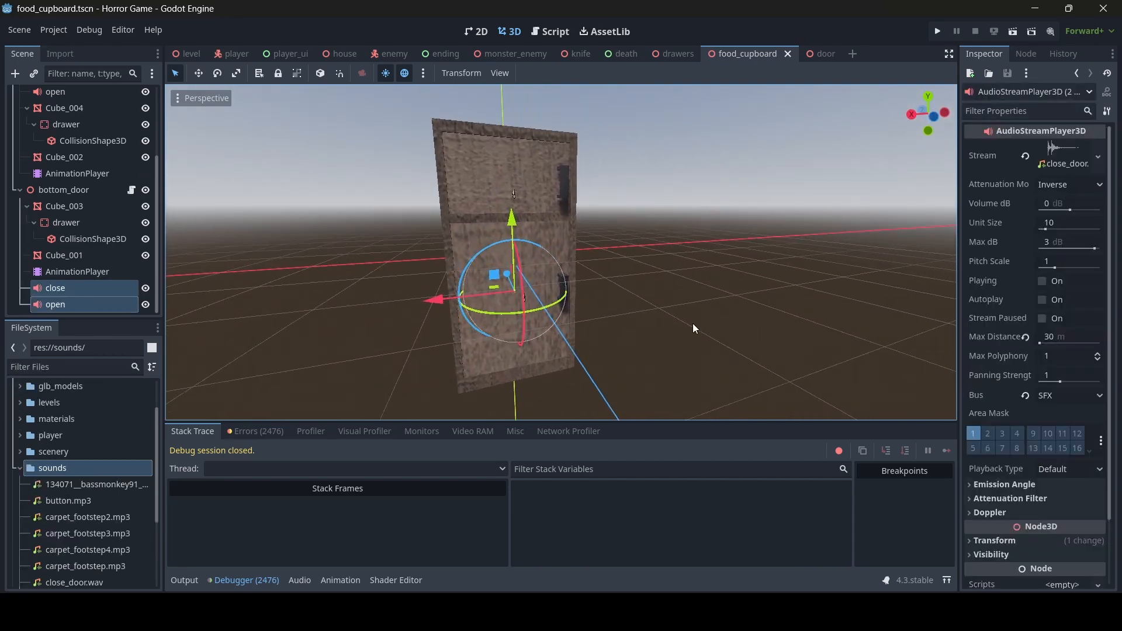
- Close the door, food_cupboard and drawers scene tabs and switch to the player scene
click(826, 54)
click(829, 54)
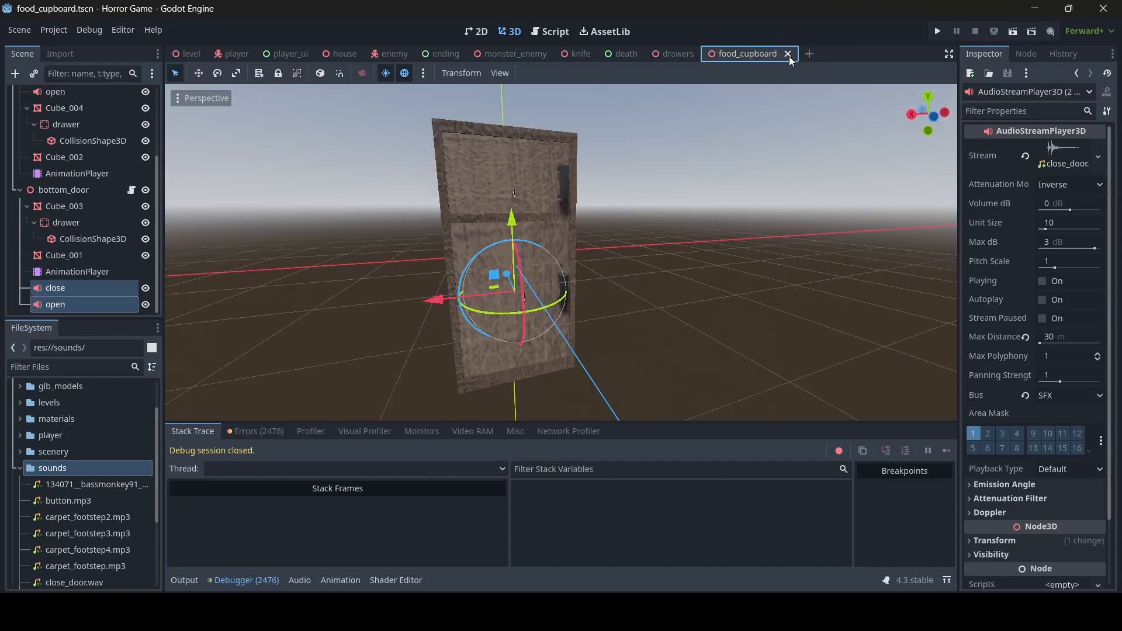
click(787, 54)
click(705, 53)
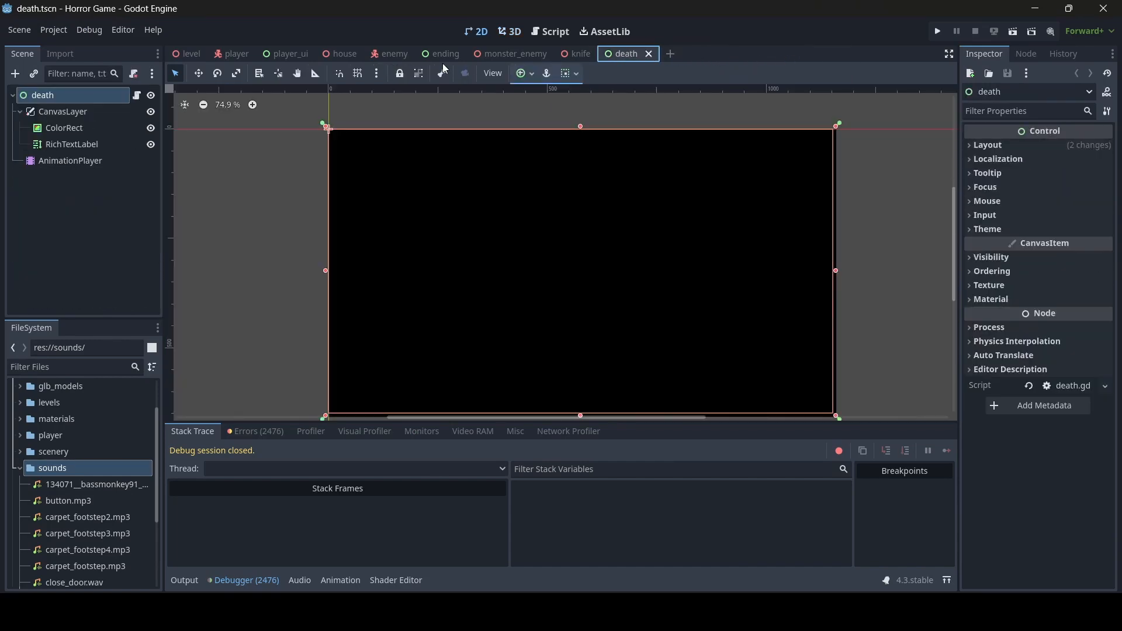
click(233, 54)
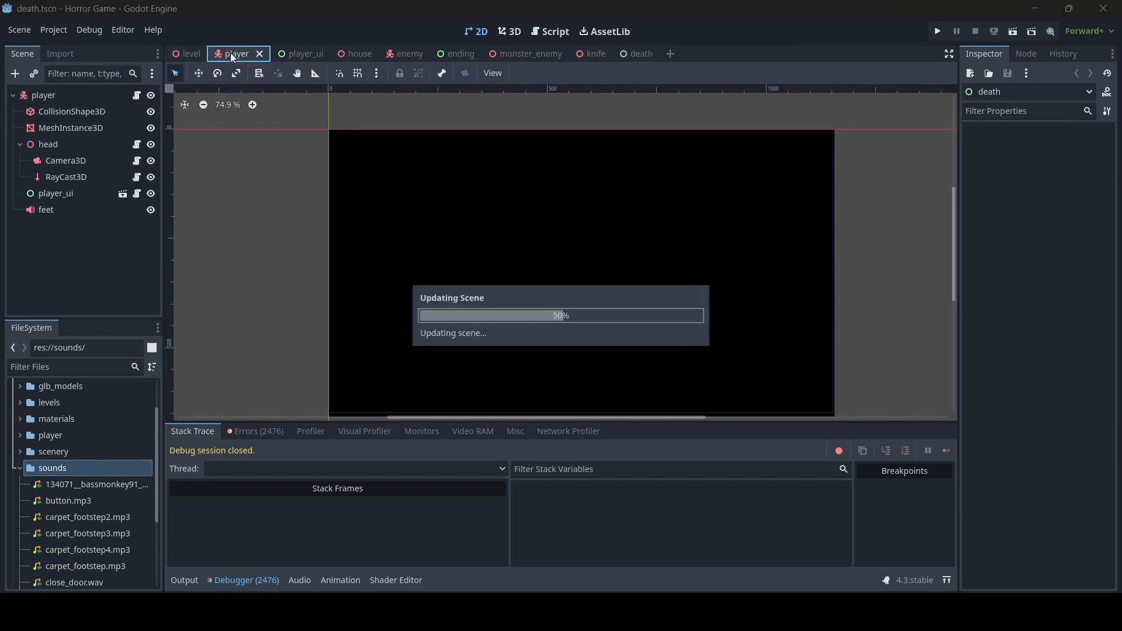
scroll(561, 252, up, 7)
middle_drag(619, 263, 414, 237)
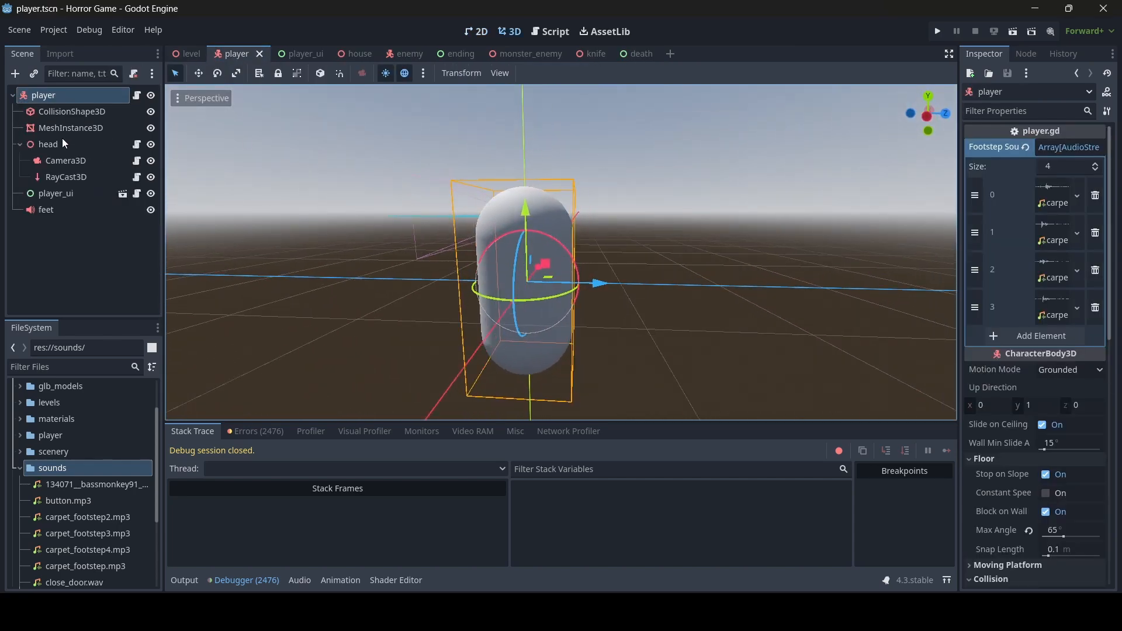
- In the level scene, add an AudioStreamPlayer3D child to the flashlight with Max Distance 15 m
click(188, 53)
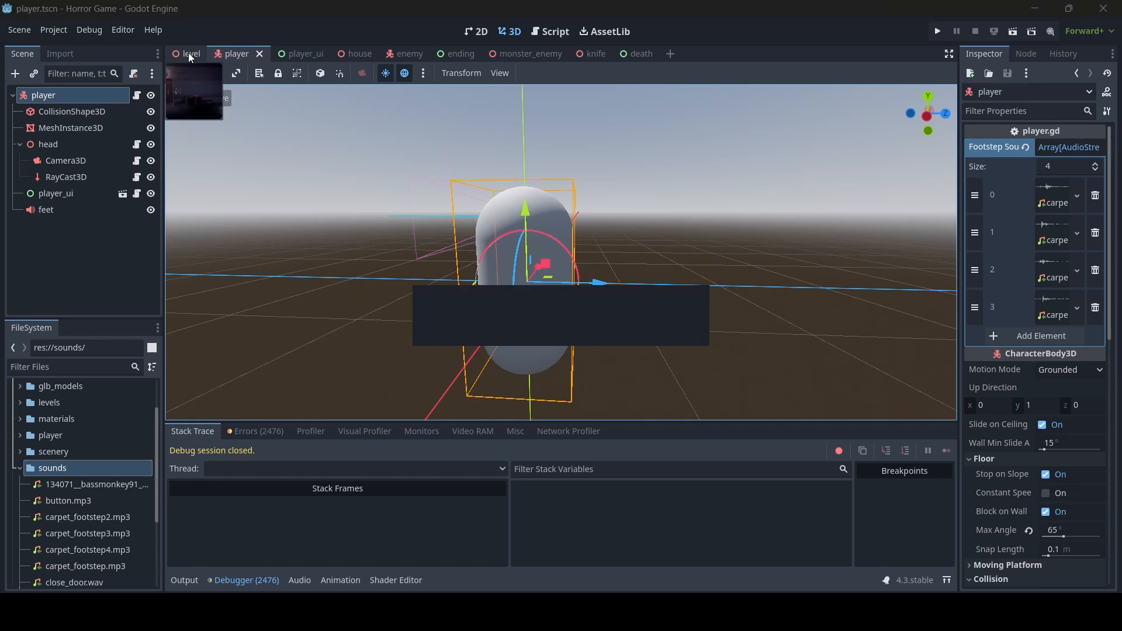
scroll(71, 211, up, 8)
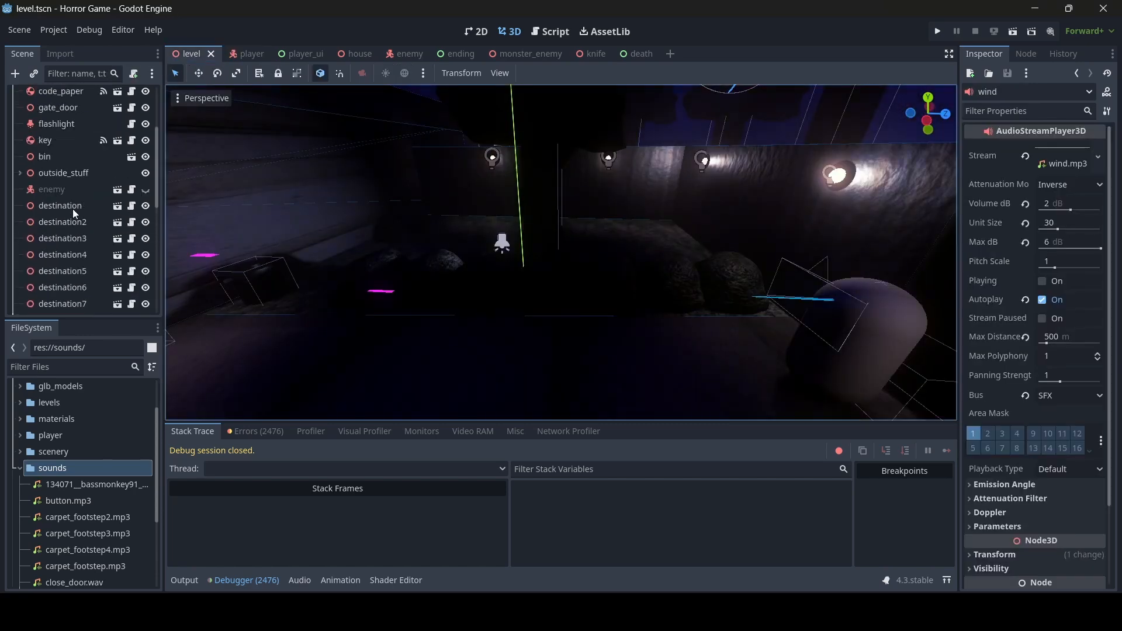
click(57, 209)
right_click(62, 209)
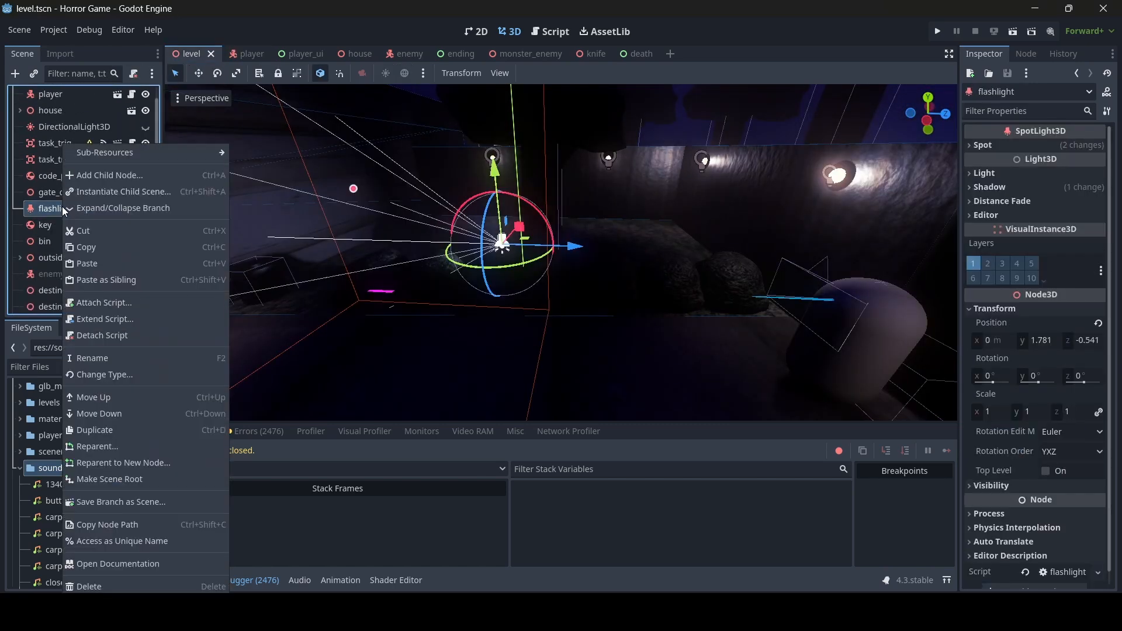
click(101, 174)
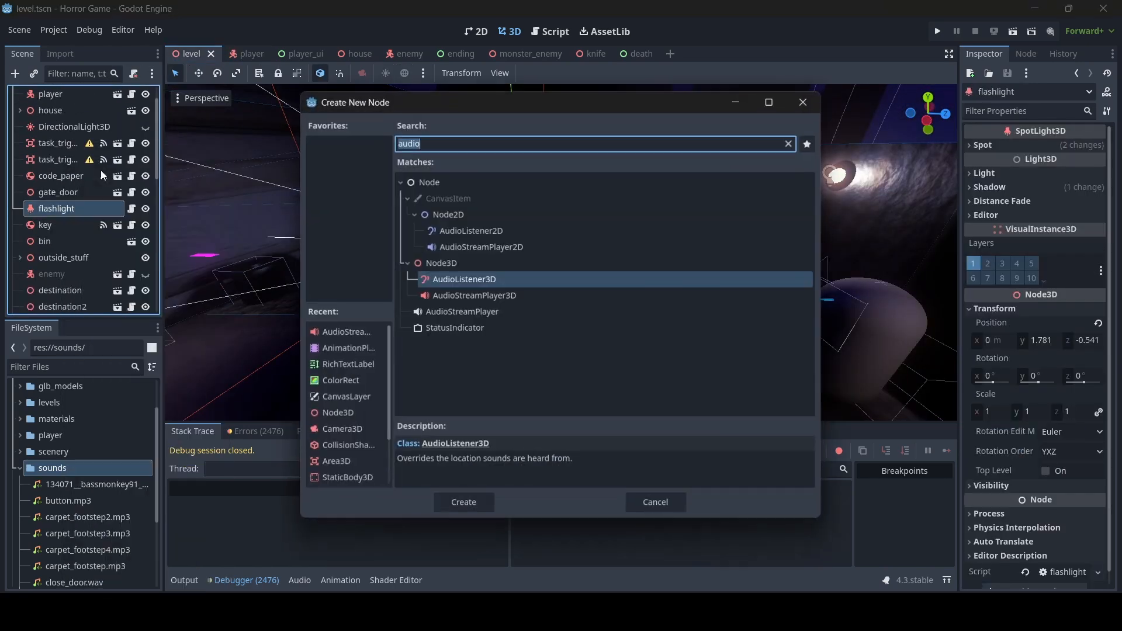
double_click(483, 295)
key(f)
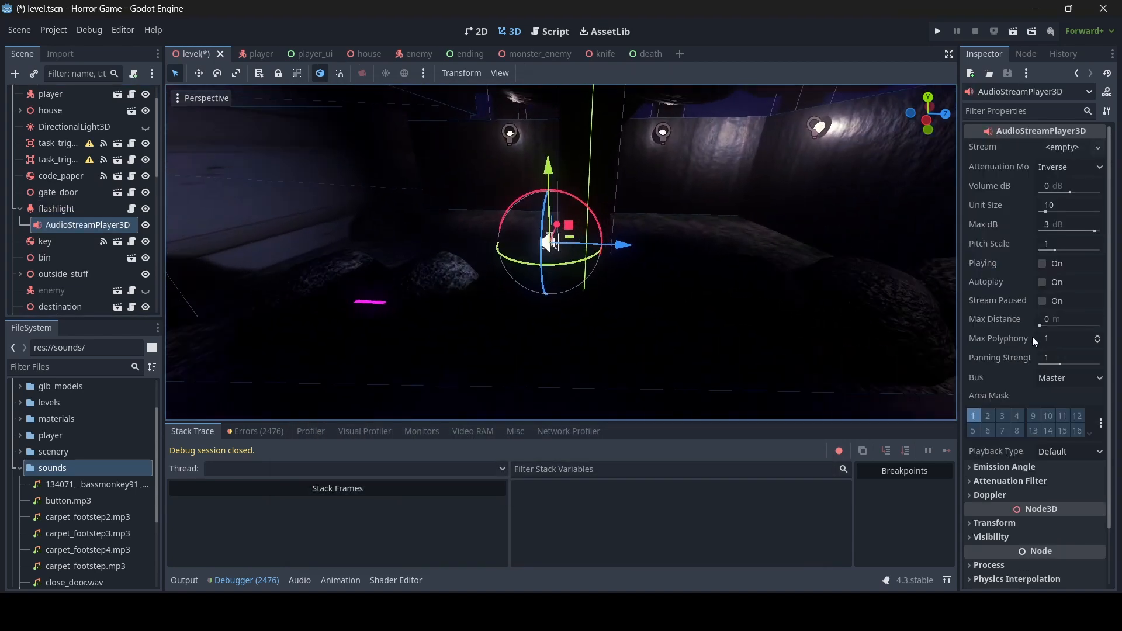
click(1084, 321)
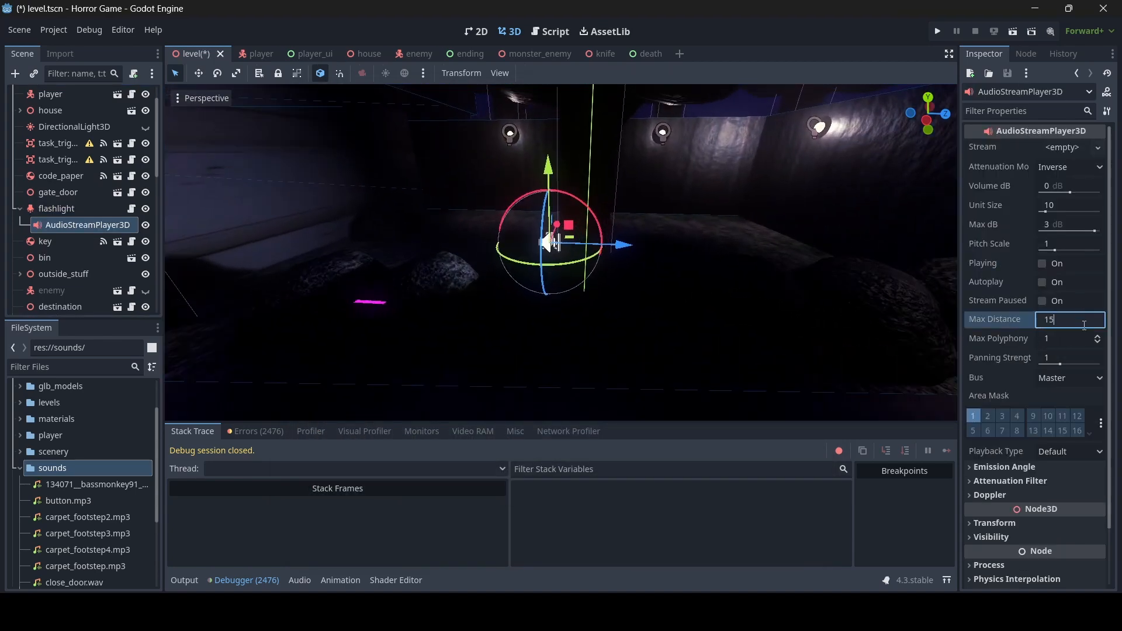
key(Return)
- Quick Load flashlight on.wav as the audio player's stream and preview it
click(1075, 151)
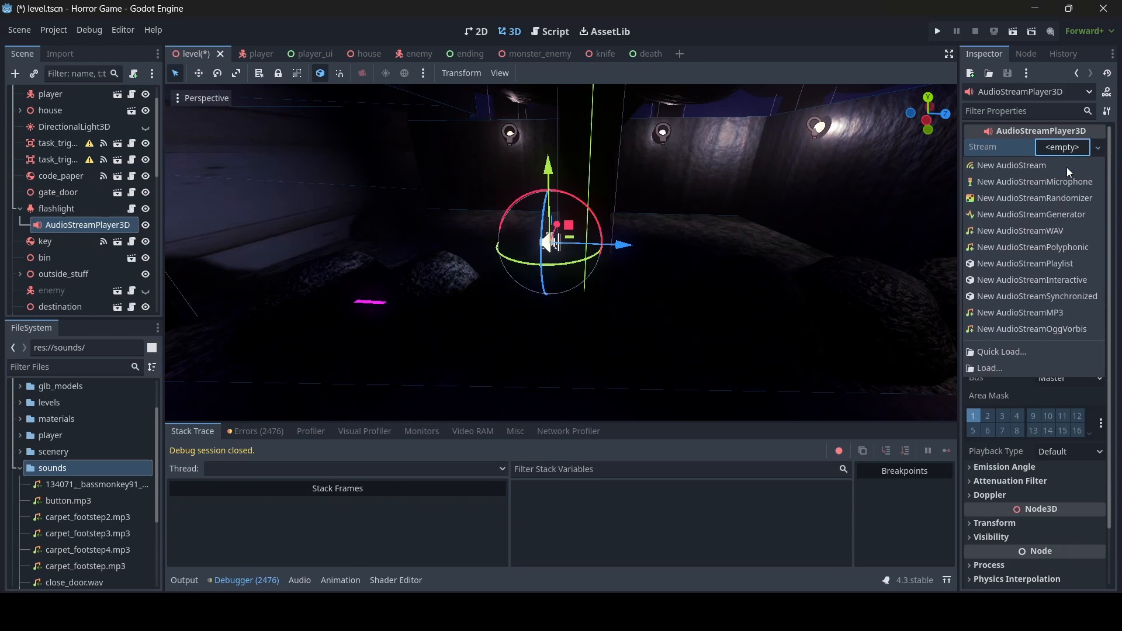
click(1025, 358)
text(flas)
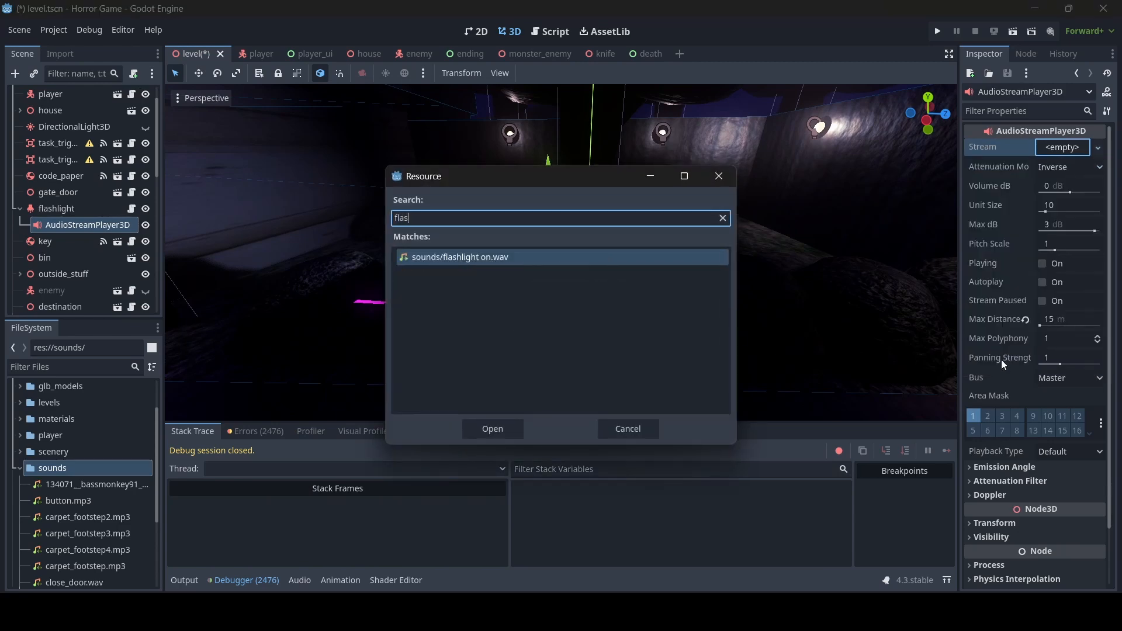
double_click(612, 262)
right_drag(669, 304, 669, 304)
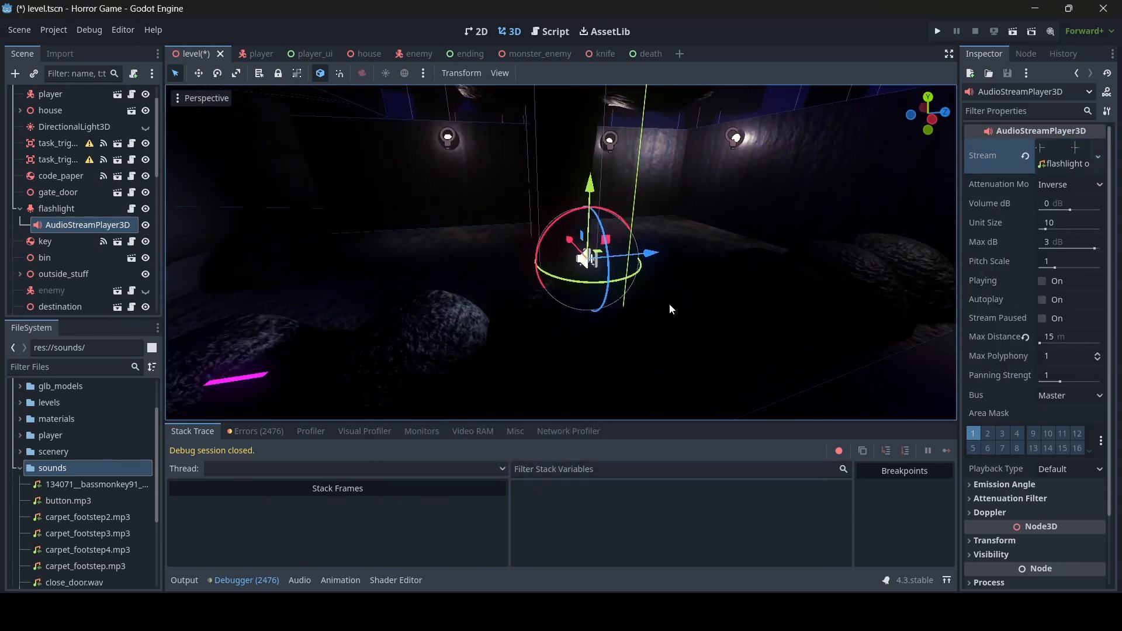
click(1046, 283)
right_drag(731, 289, 731, 289)
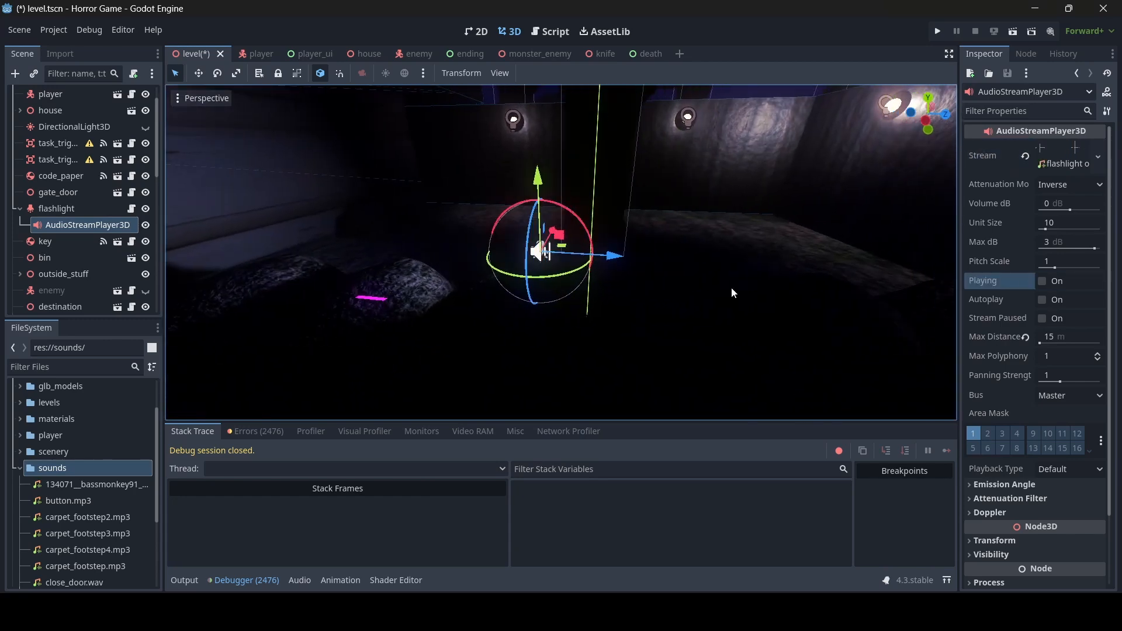
- Route the flashlight sound to the SFX bus and save the level scene
click(1060, 398)
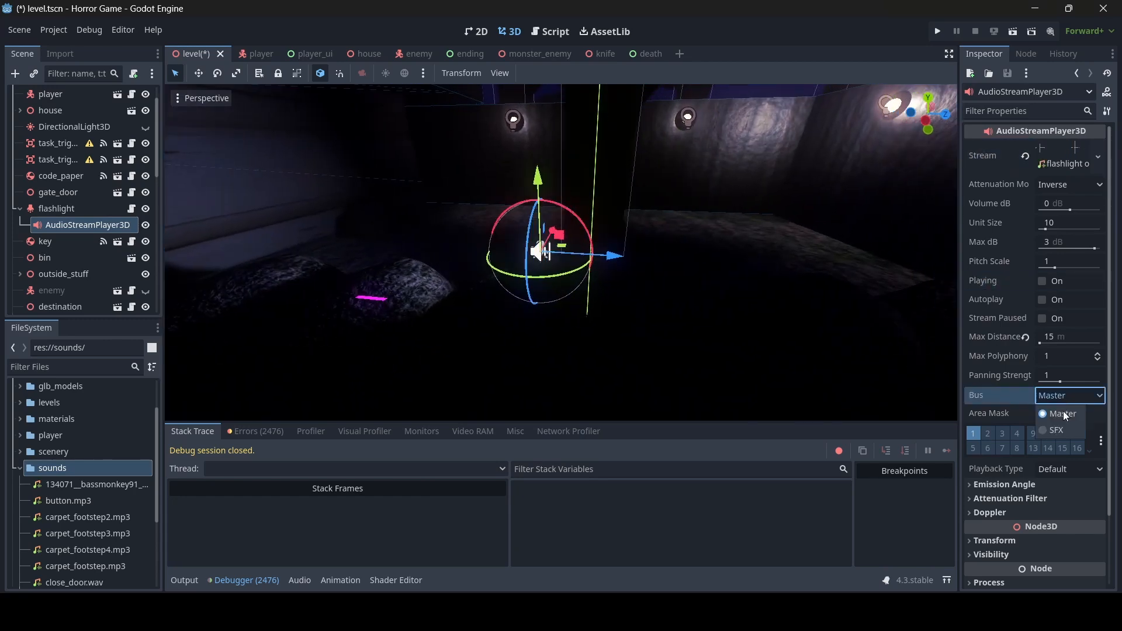
click(1060, 424)
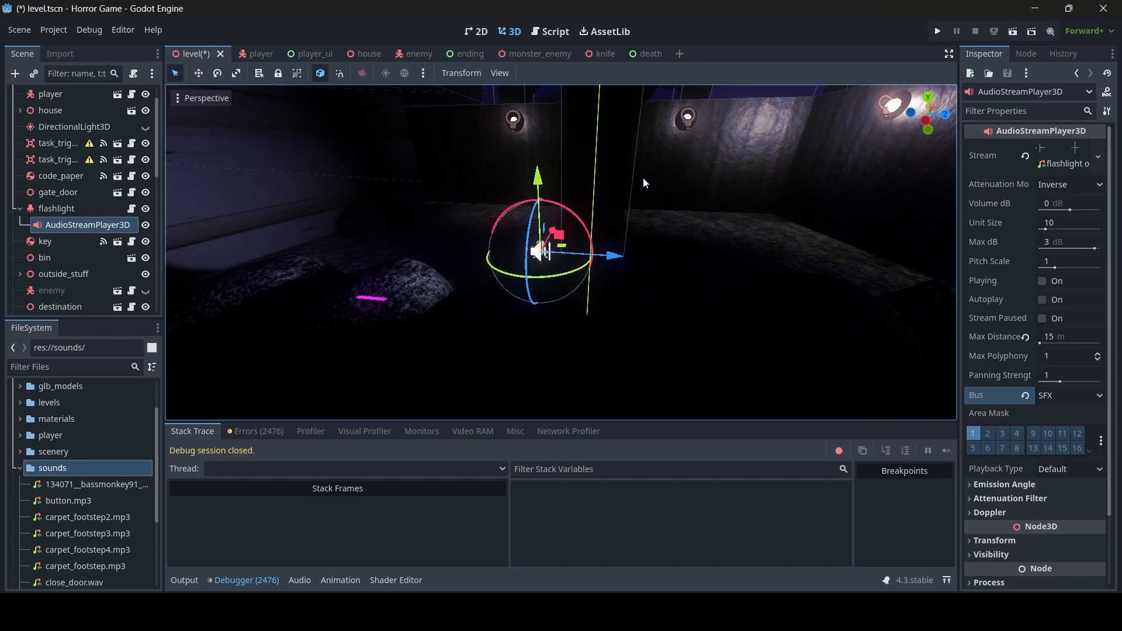
key(ctrl+s)
click(546, 33)
- Open fp_cam.gd from the script list
scroll(222, 146, up, 3)
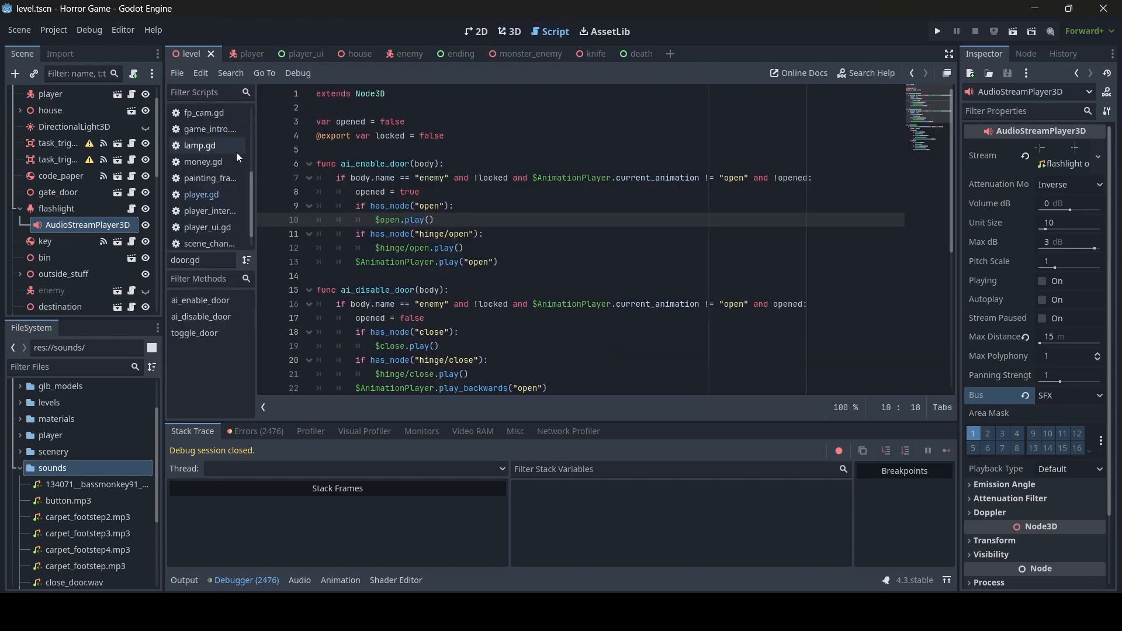
click(221, 135)
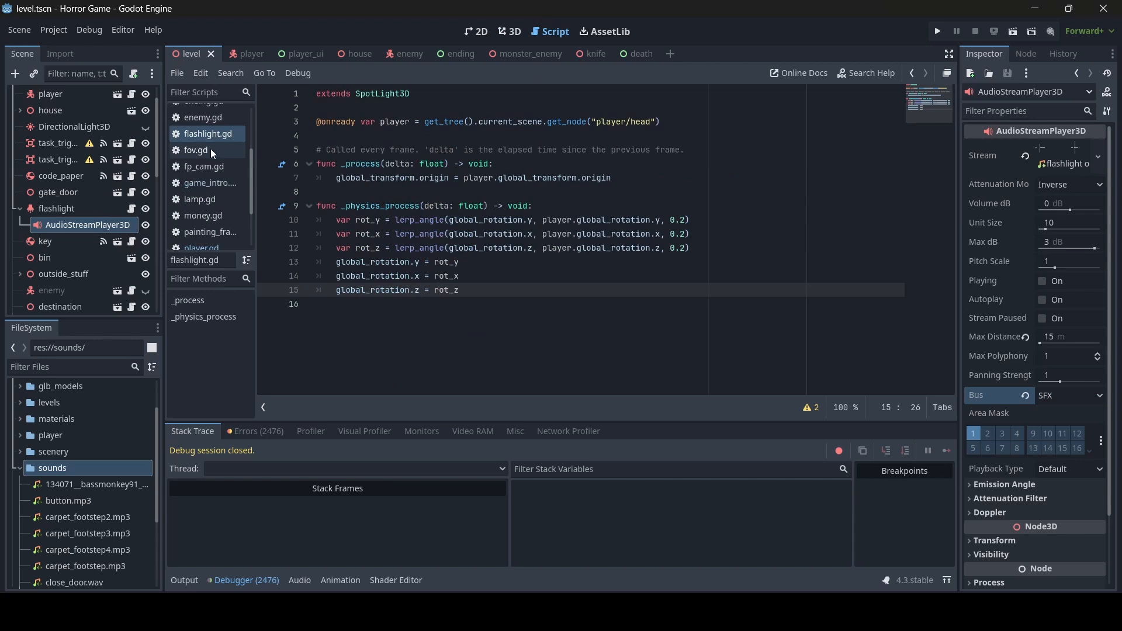
scroll(214, 154, up, 2)
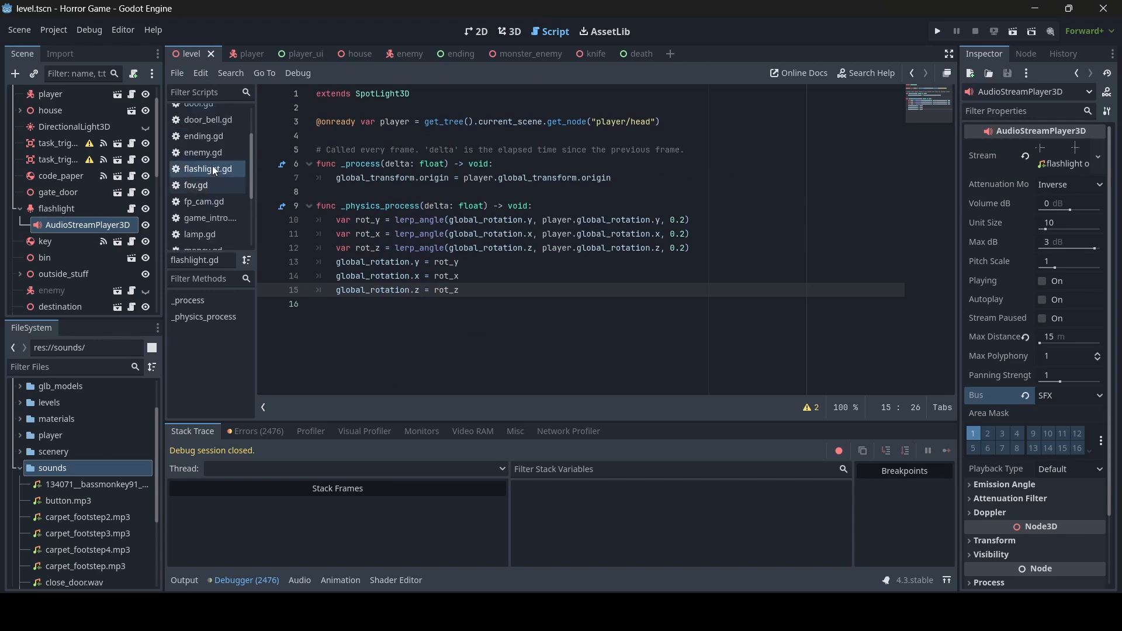
scroll(215, 171, up, 1)
click(205, 225)
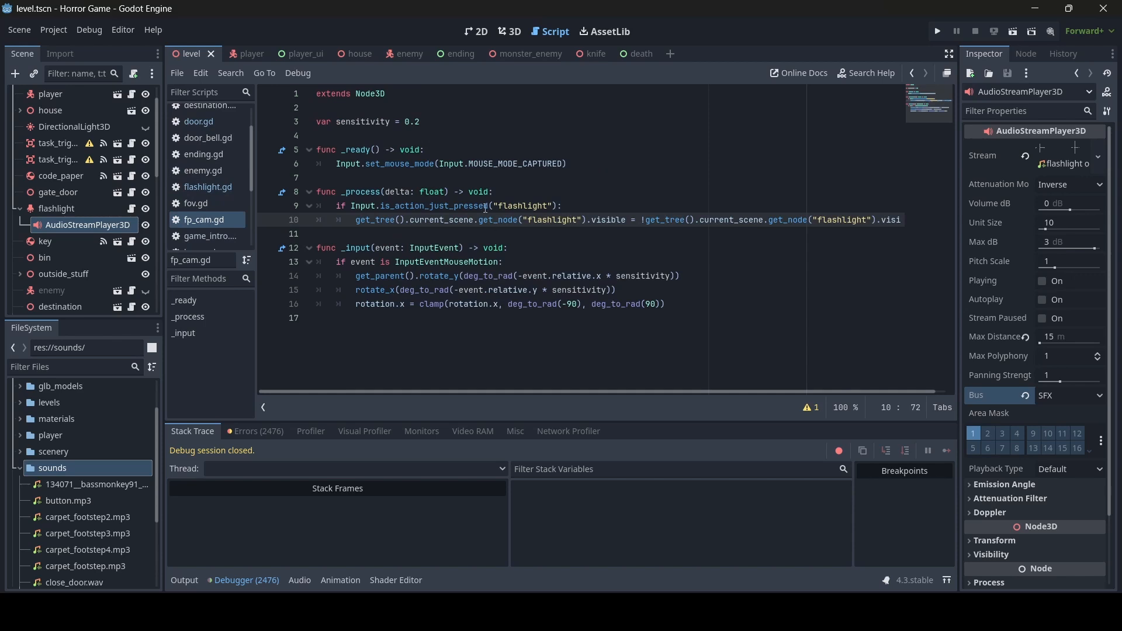
- Copy the flashlight node lookup onto a new line under the flashlight input check
click(578, 208)
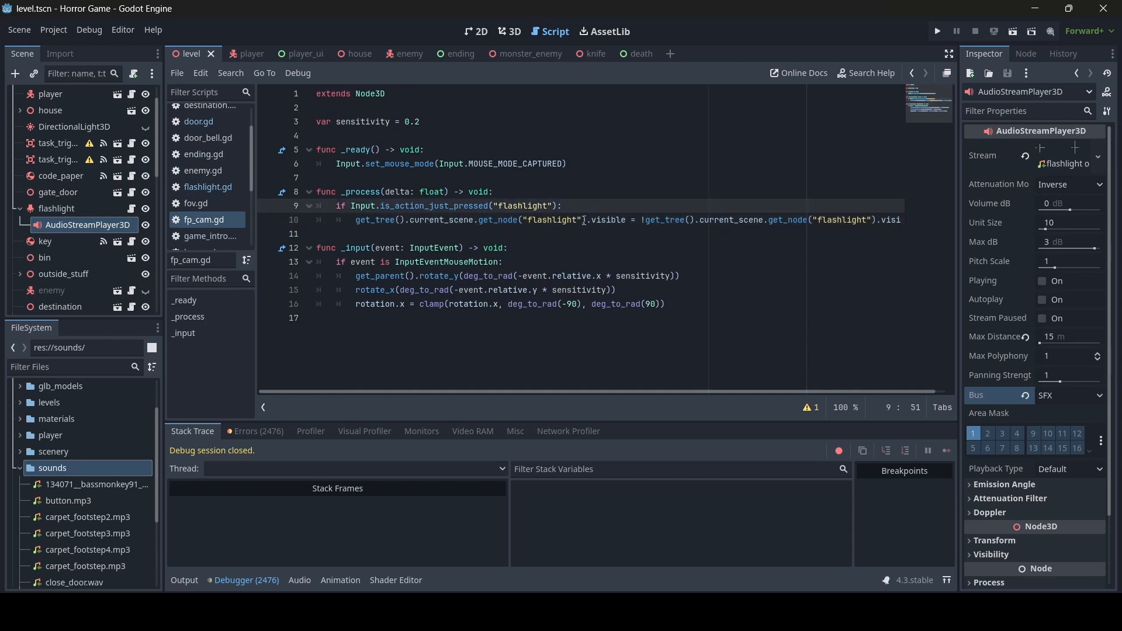
drag(586, 220, 355, 220)
key(ctrl+c)
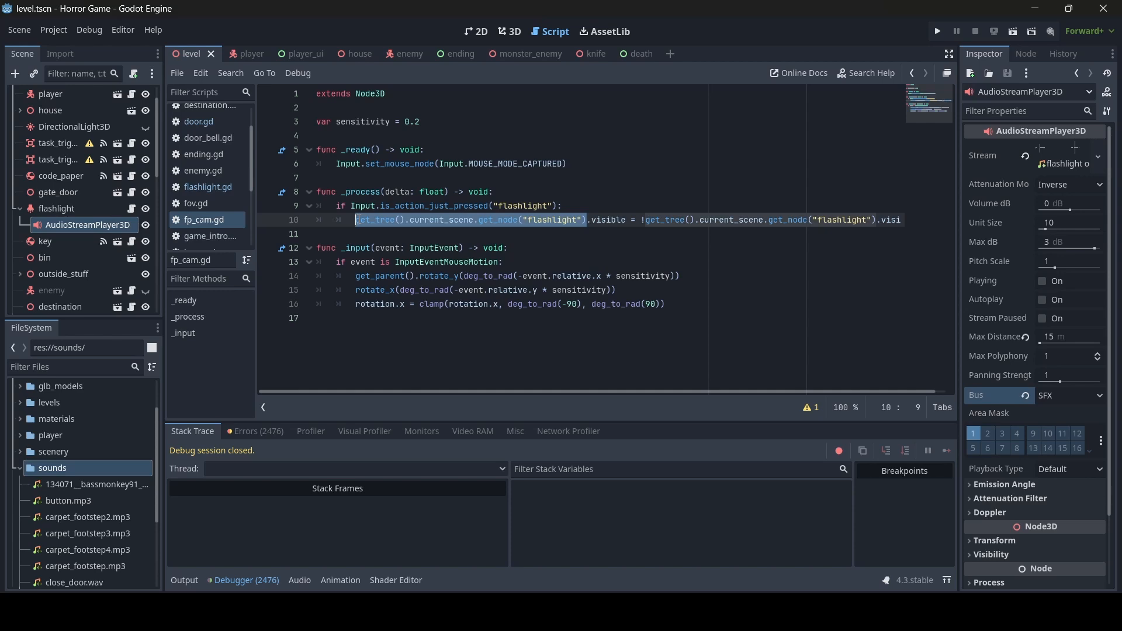
click(578, 205)
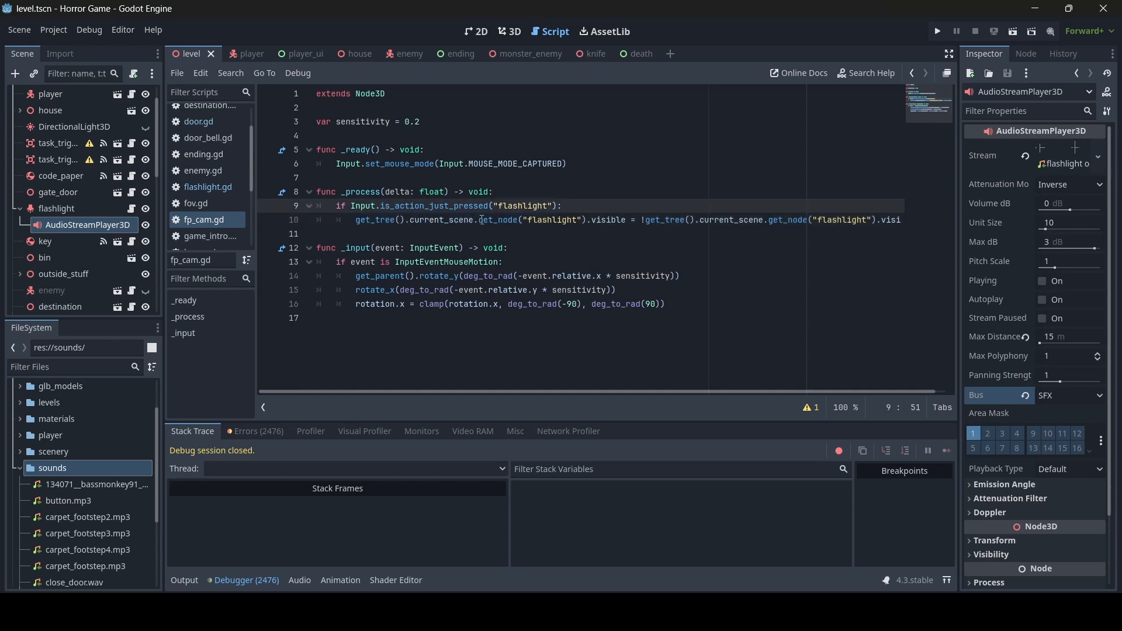
key(Return)
key(ctrl+v)
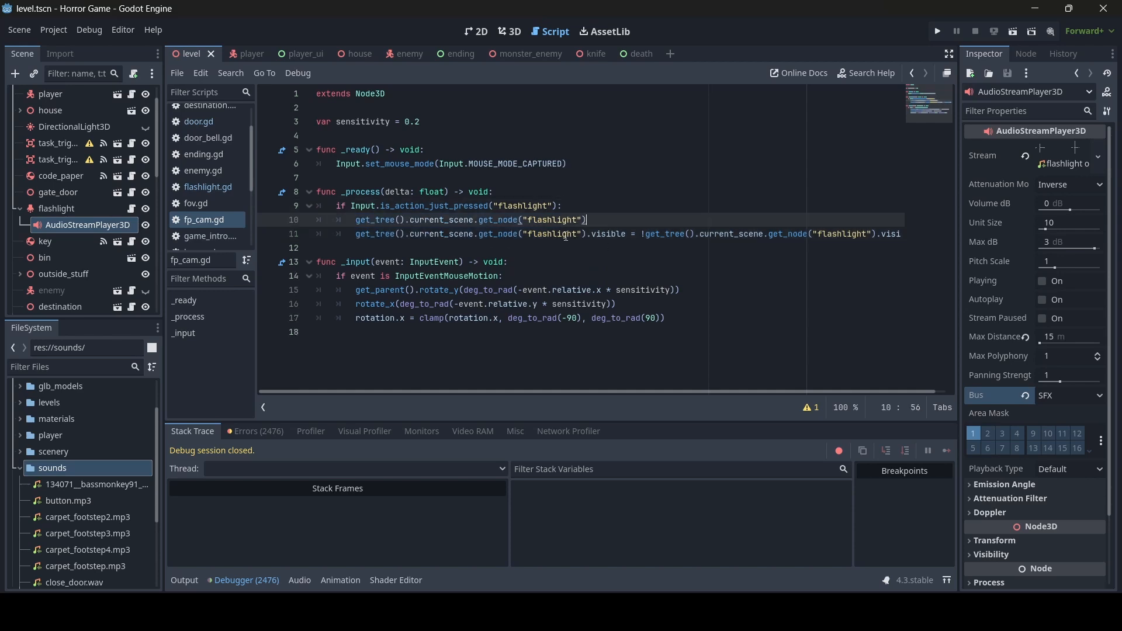
key(BackSpace)
key(BackSpace)
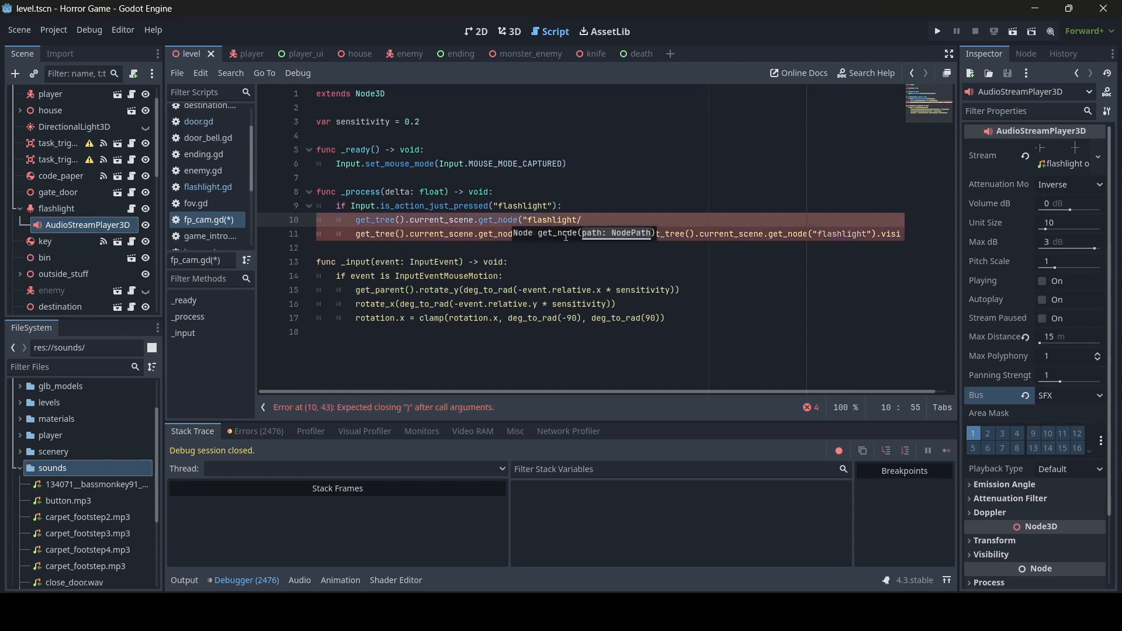
- Rename the AudioStreamPlayer3D to 'sound', complete the line as get_node("flashlight/sound").play(), and save
double_click(79, 227)
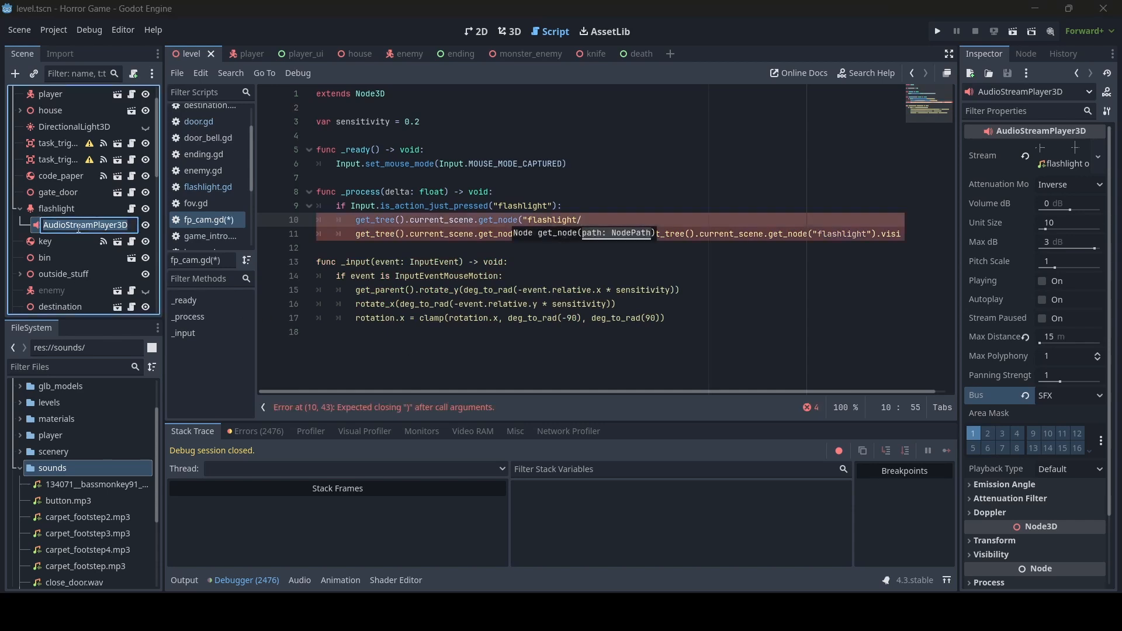
text(sound)
key(Return)
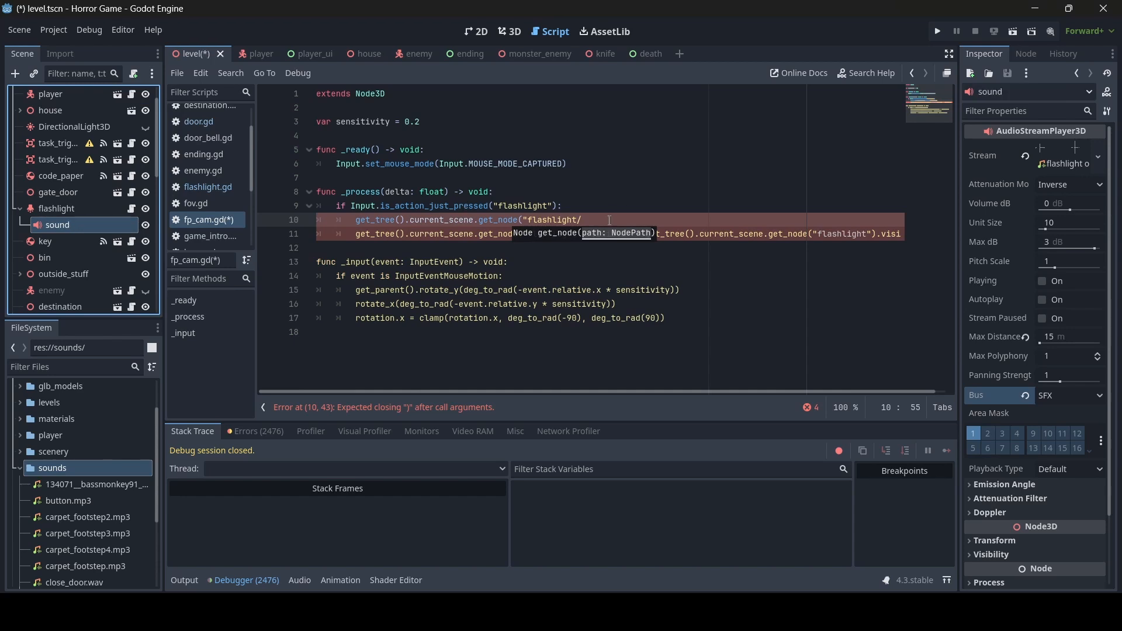
click(613, 222)
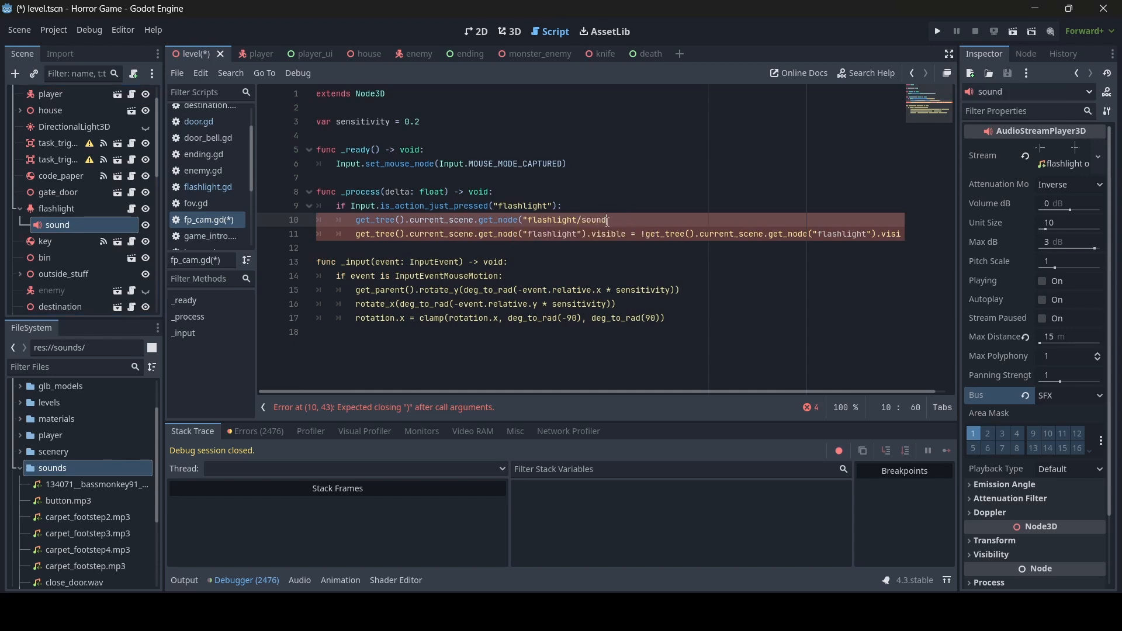
text("))
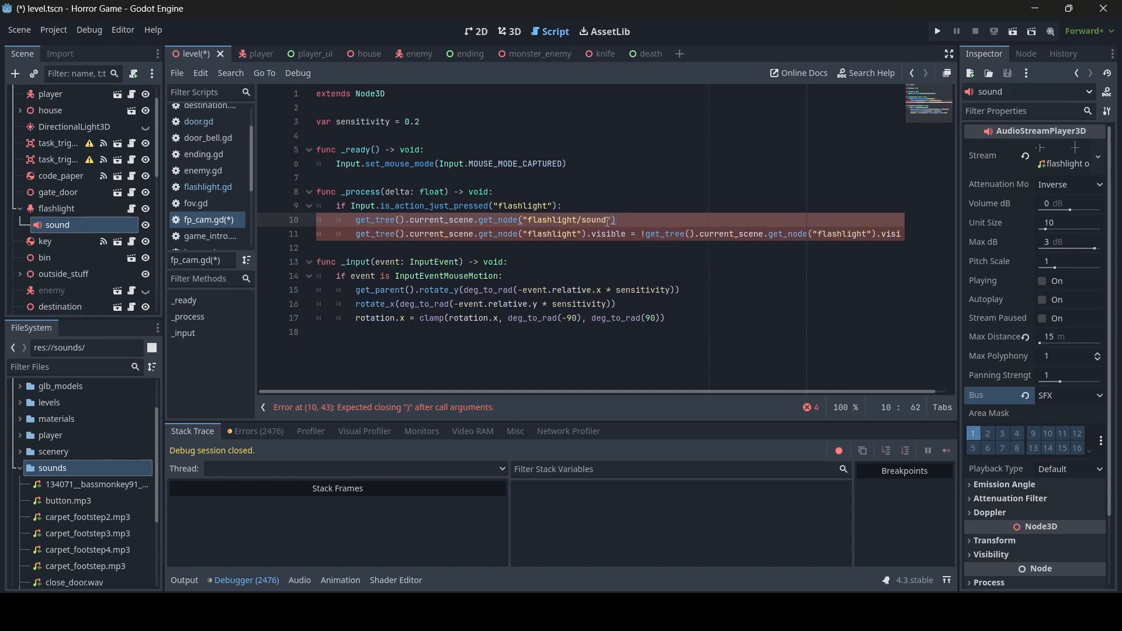
text(.play())
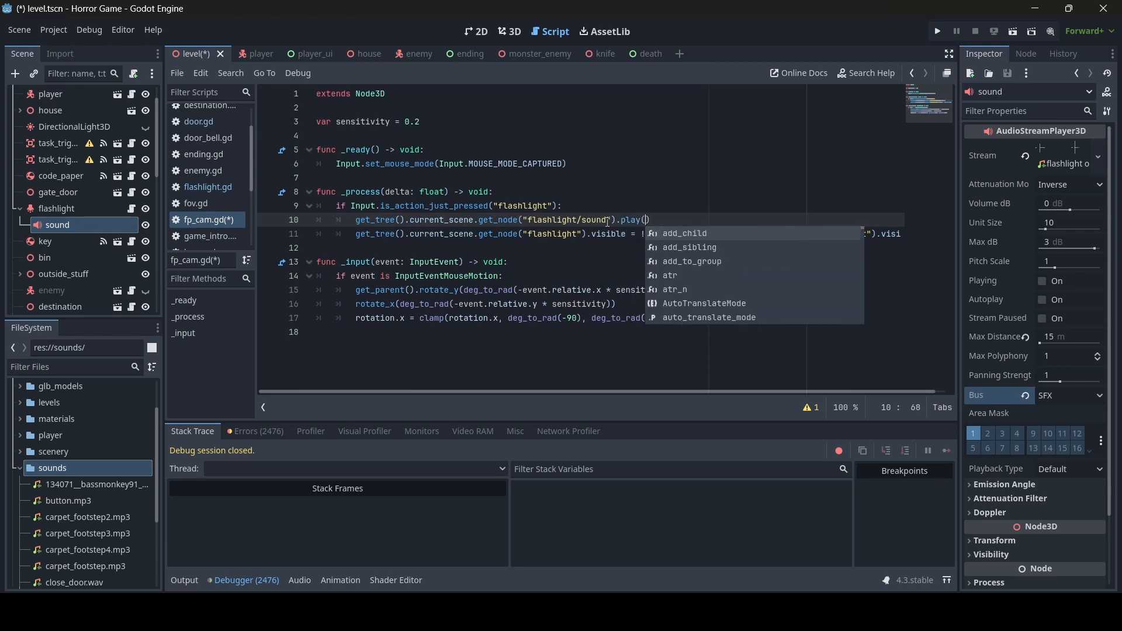
key(ctrl+s)
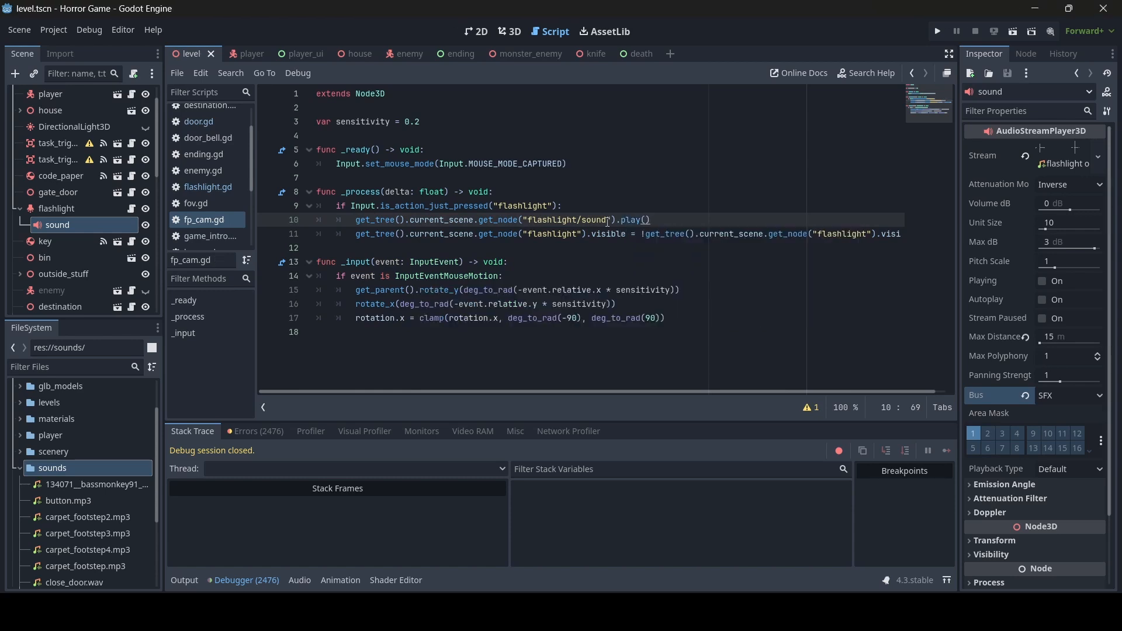
- Walk the player up the path to the front door and ring the doorbell
click(509, 31)
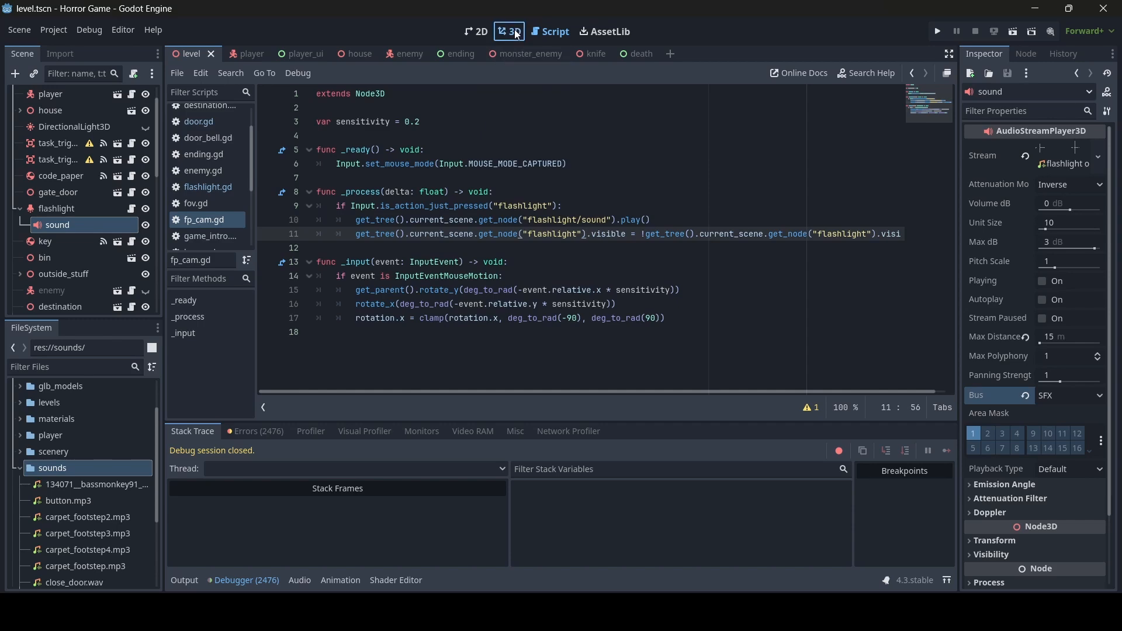
middle_drag(871, 330, 327, 380)
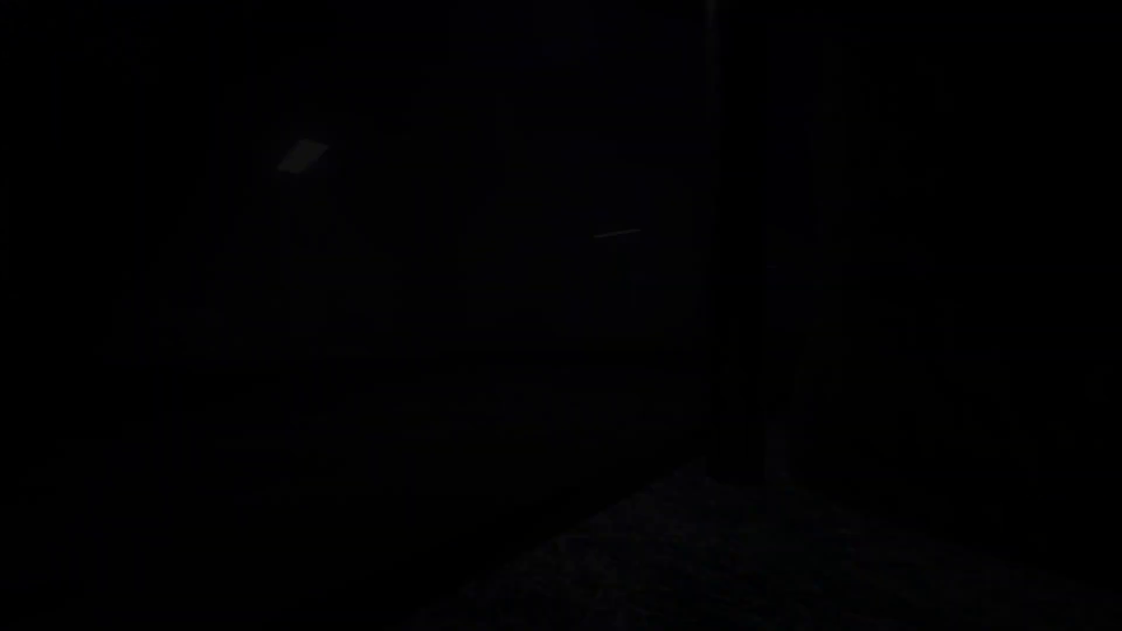
key(w)
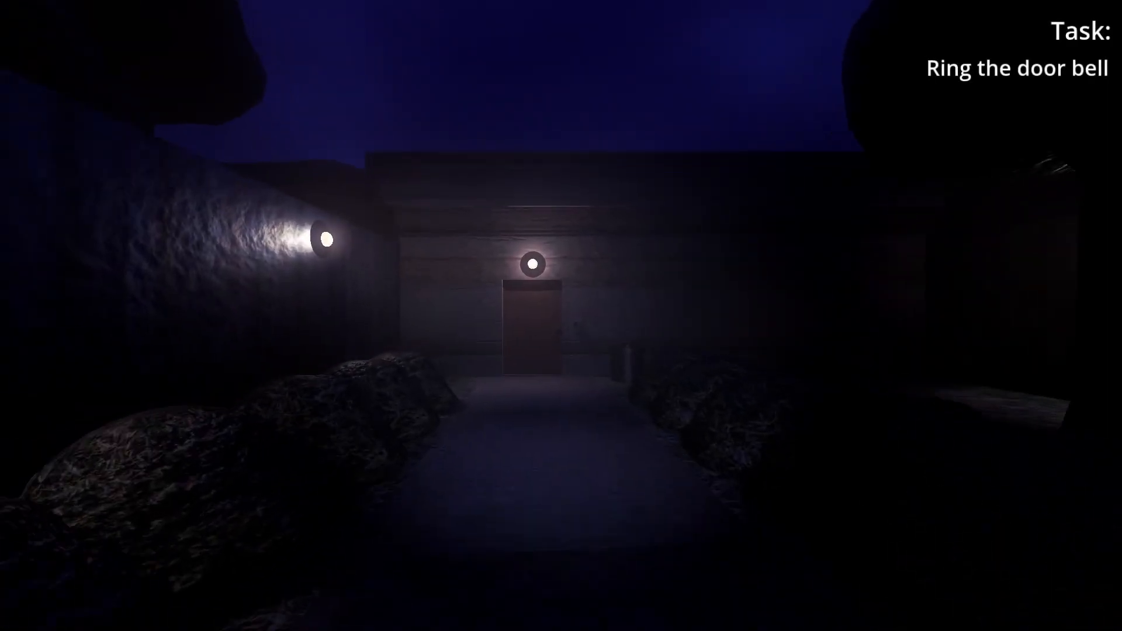
key(w)
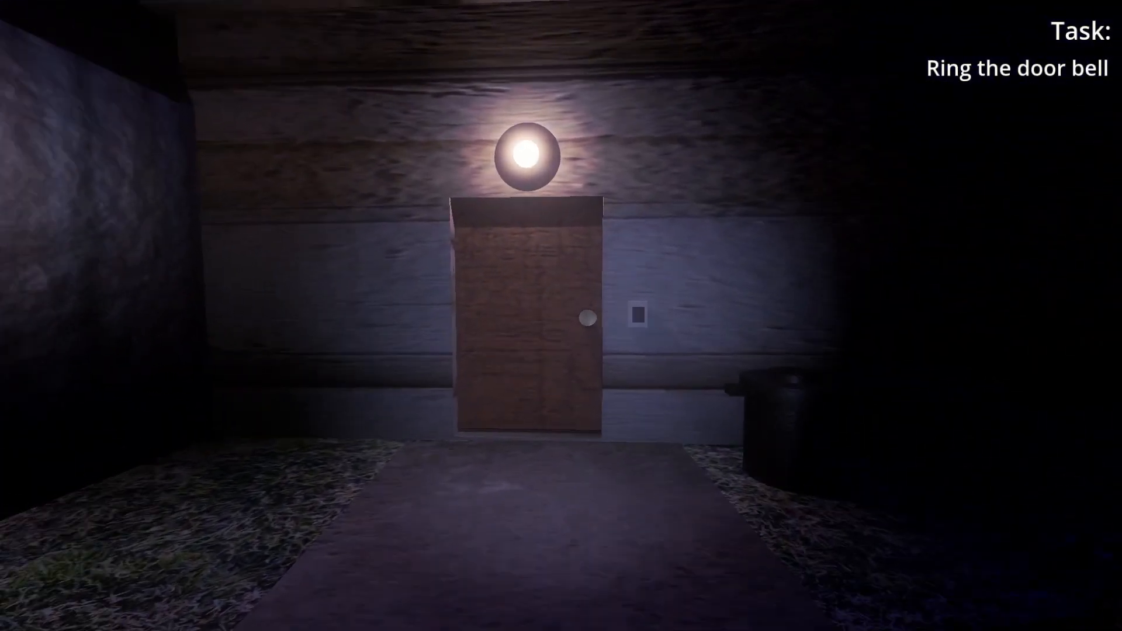
key(w)
key(e)
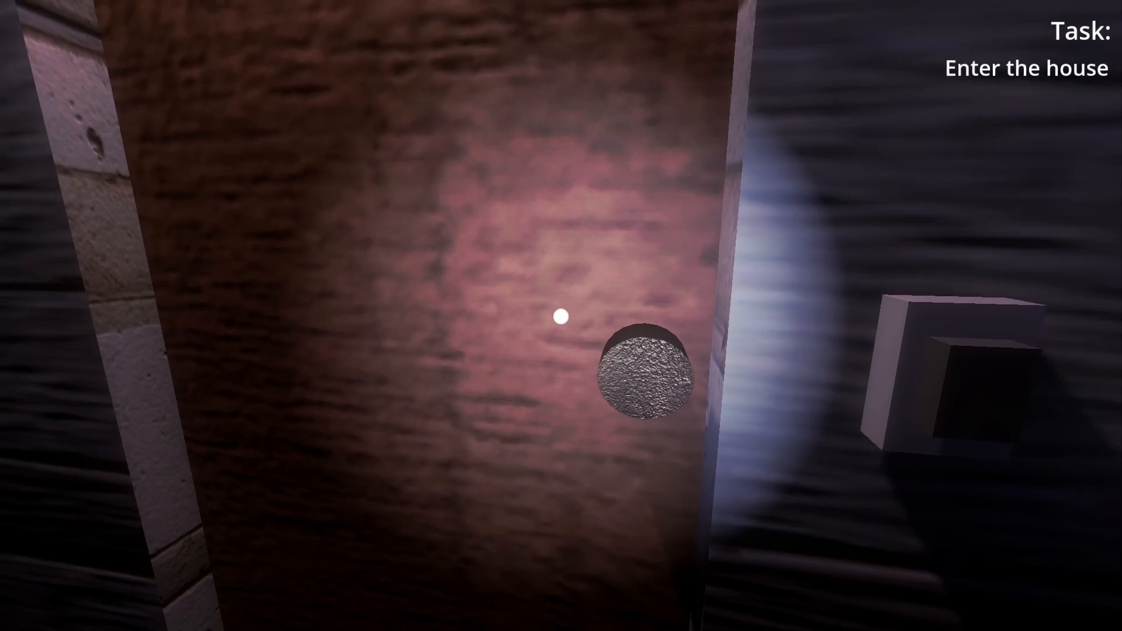
- Open the front door, walk into the house, and open the cabinet's upper and lower doors
key(e)
key(w)
key(w)
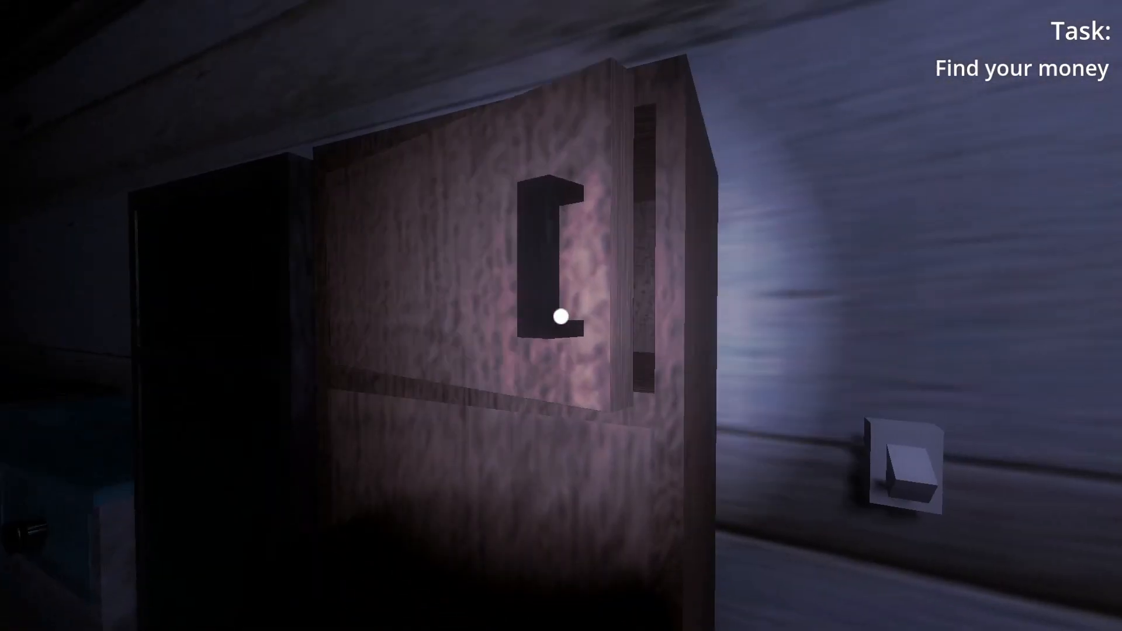
click(561, 316)
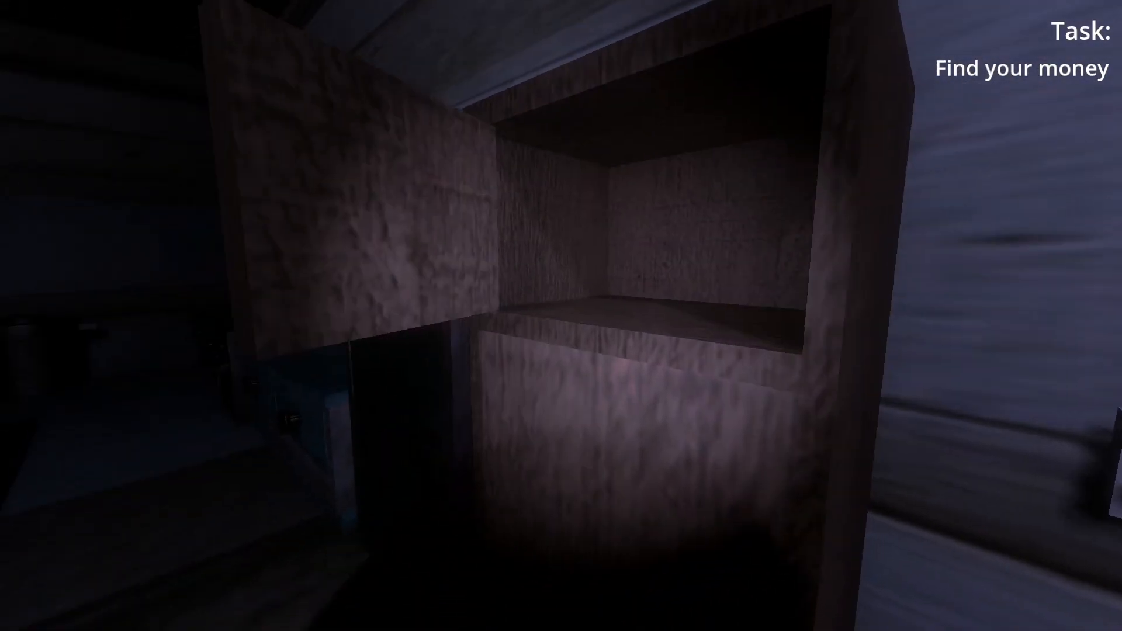
click(561, 317)
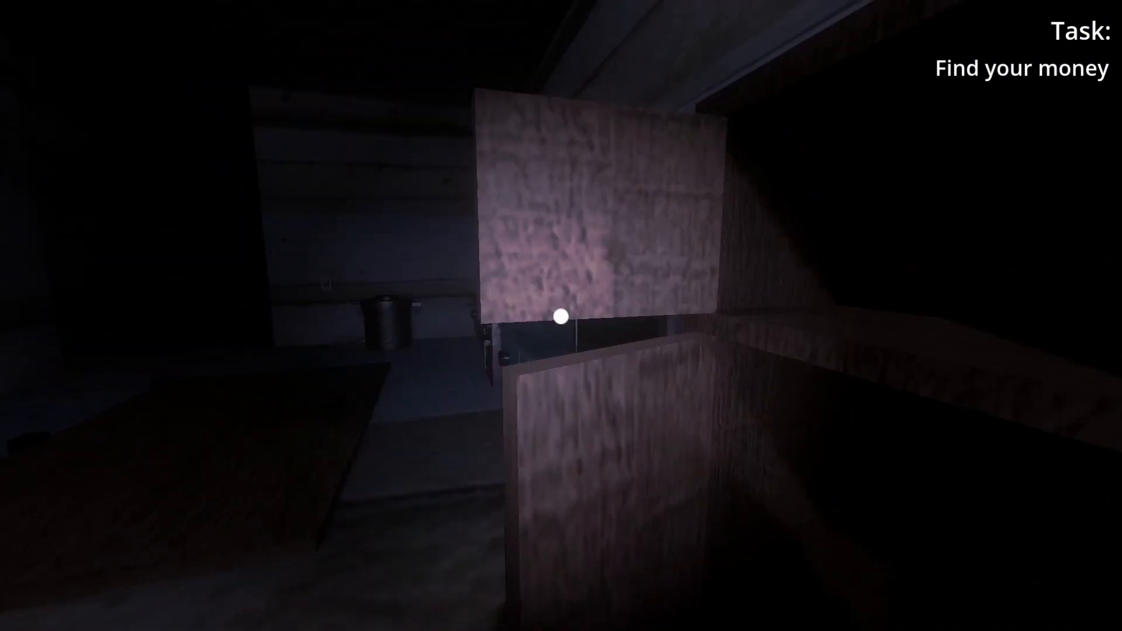